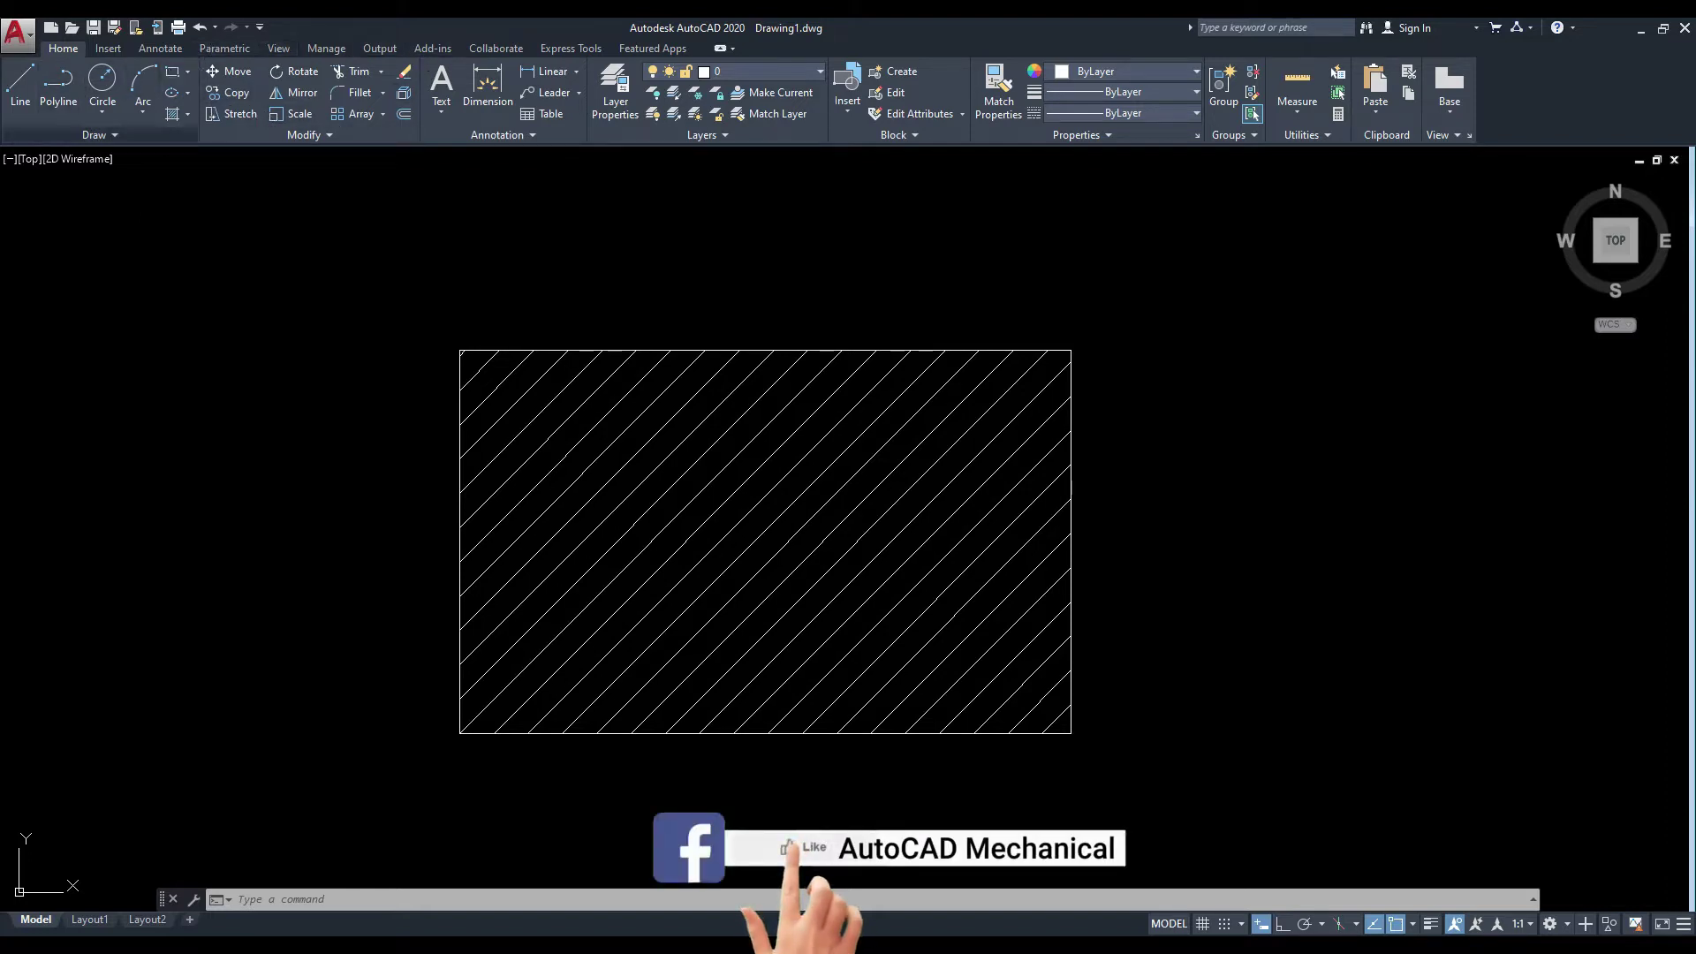
Run HATCHEDIT so AutoCAD prompts for the hatch object to edit.
click(331, 134)
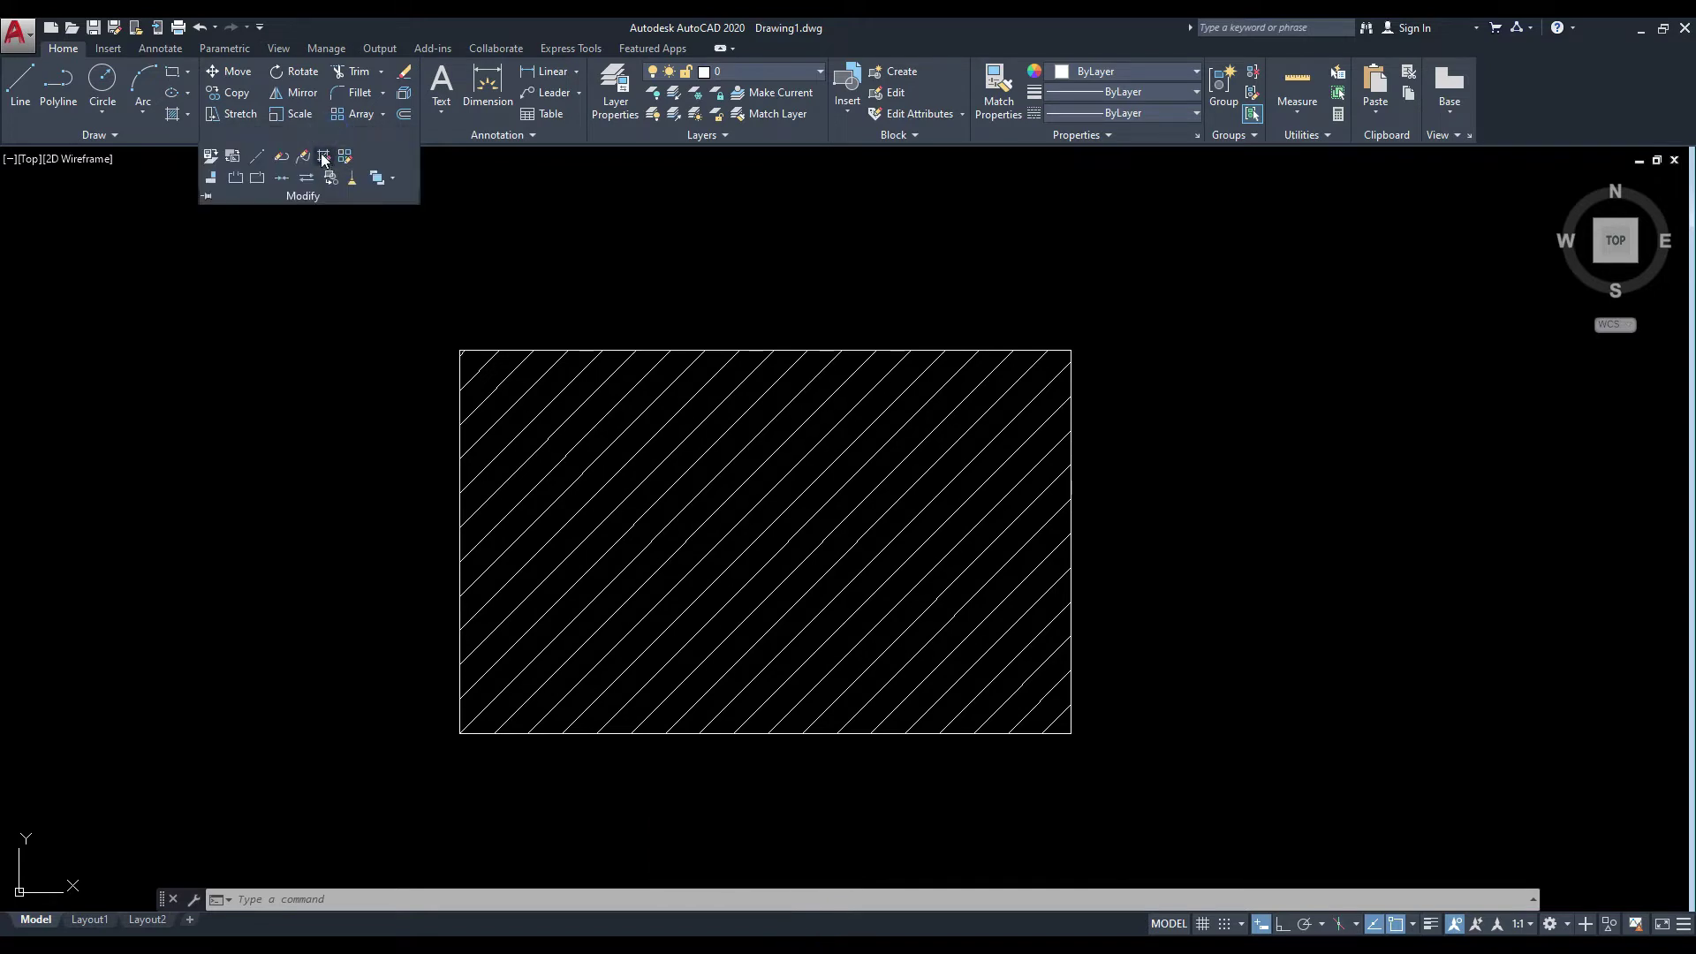
click(598, 216)
click(759, 216)
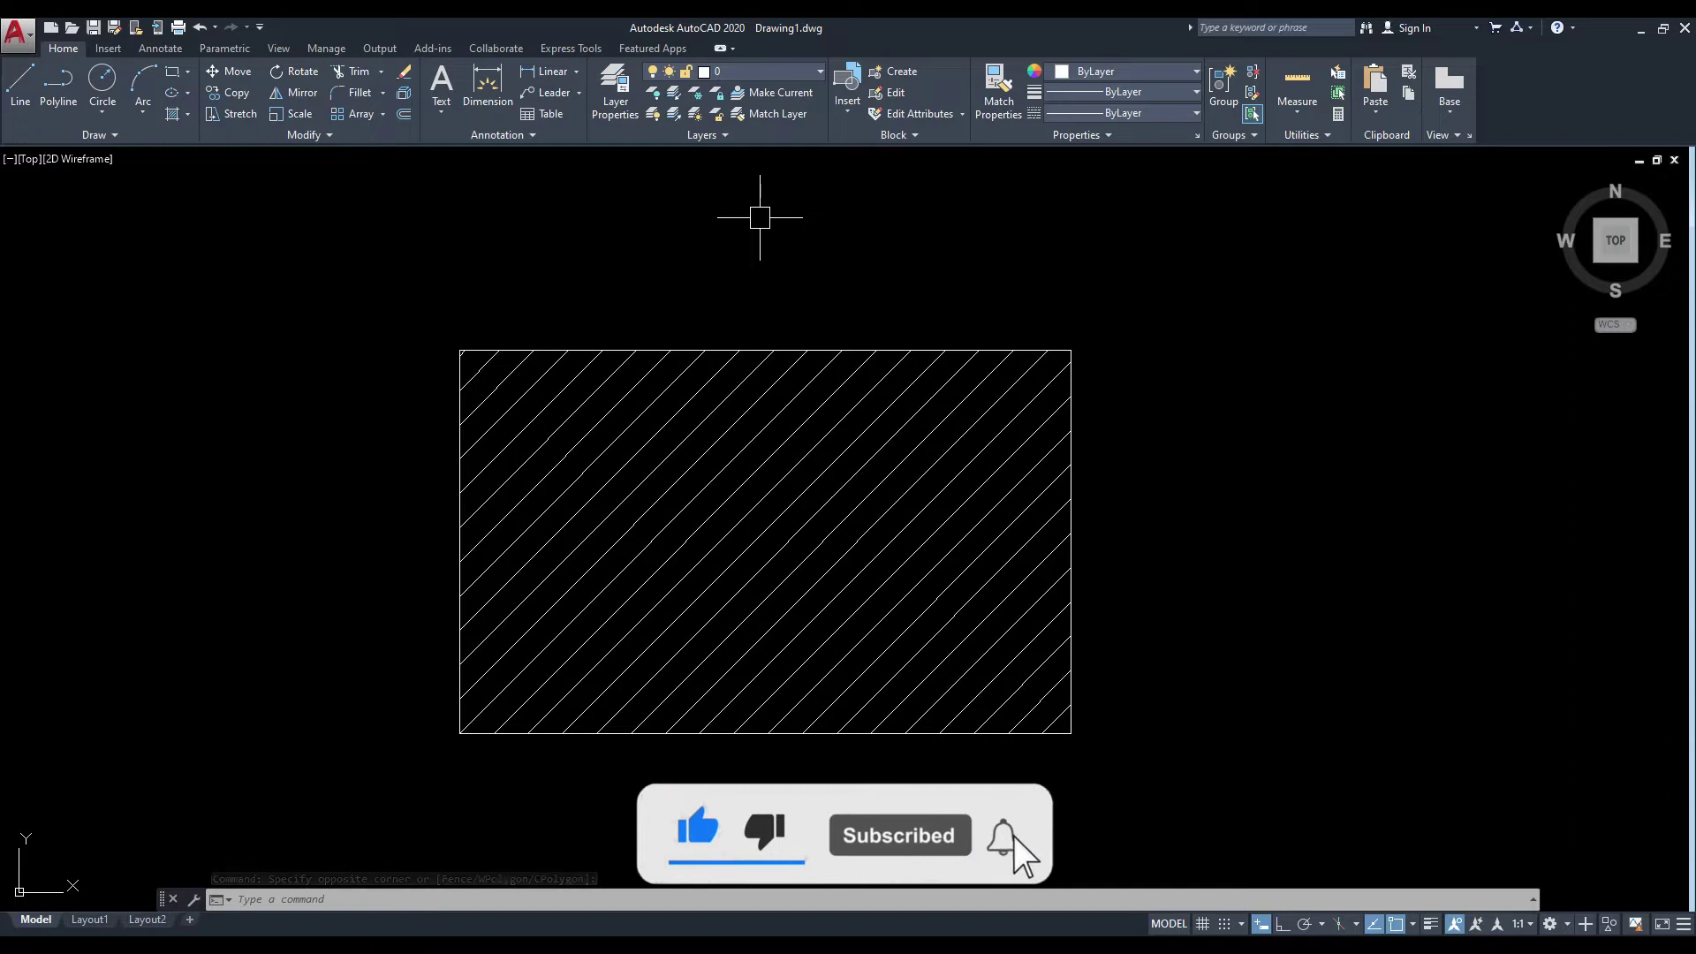
text(HATCH)
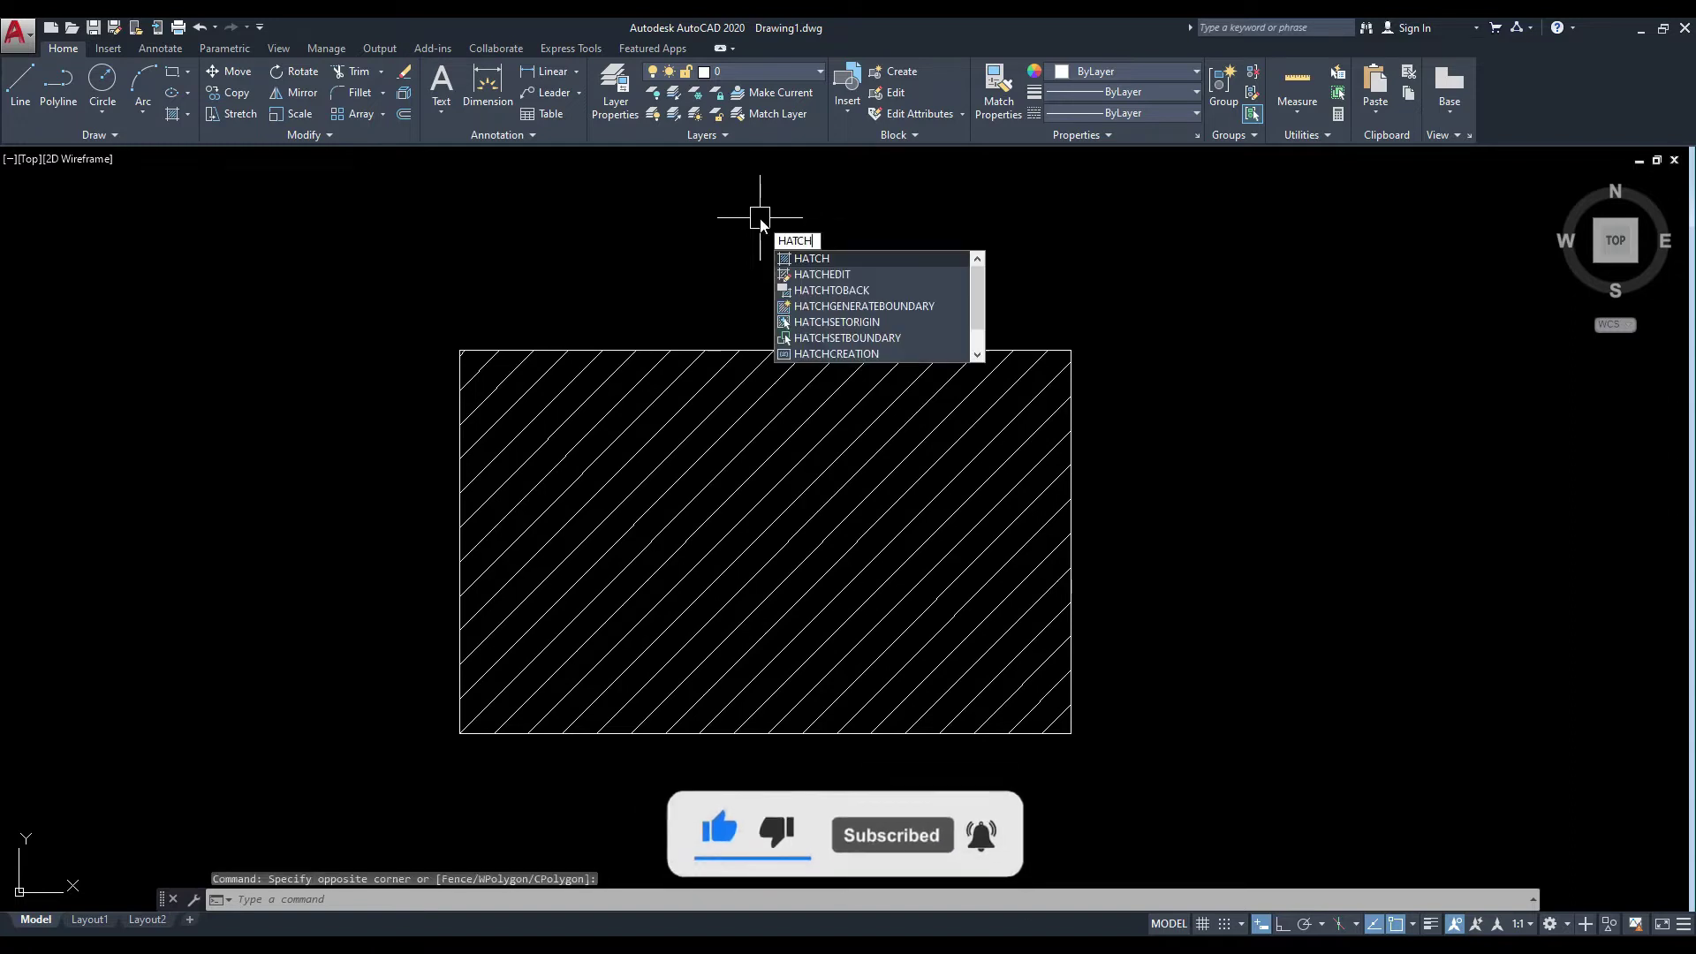
text(EDIT)
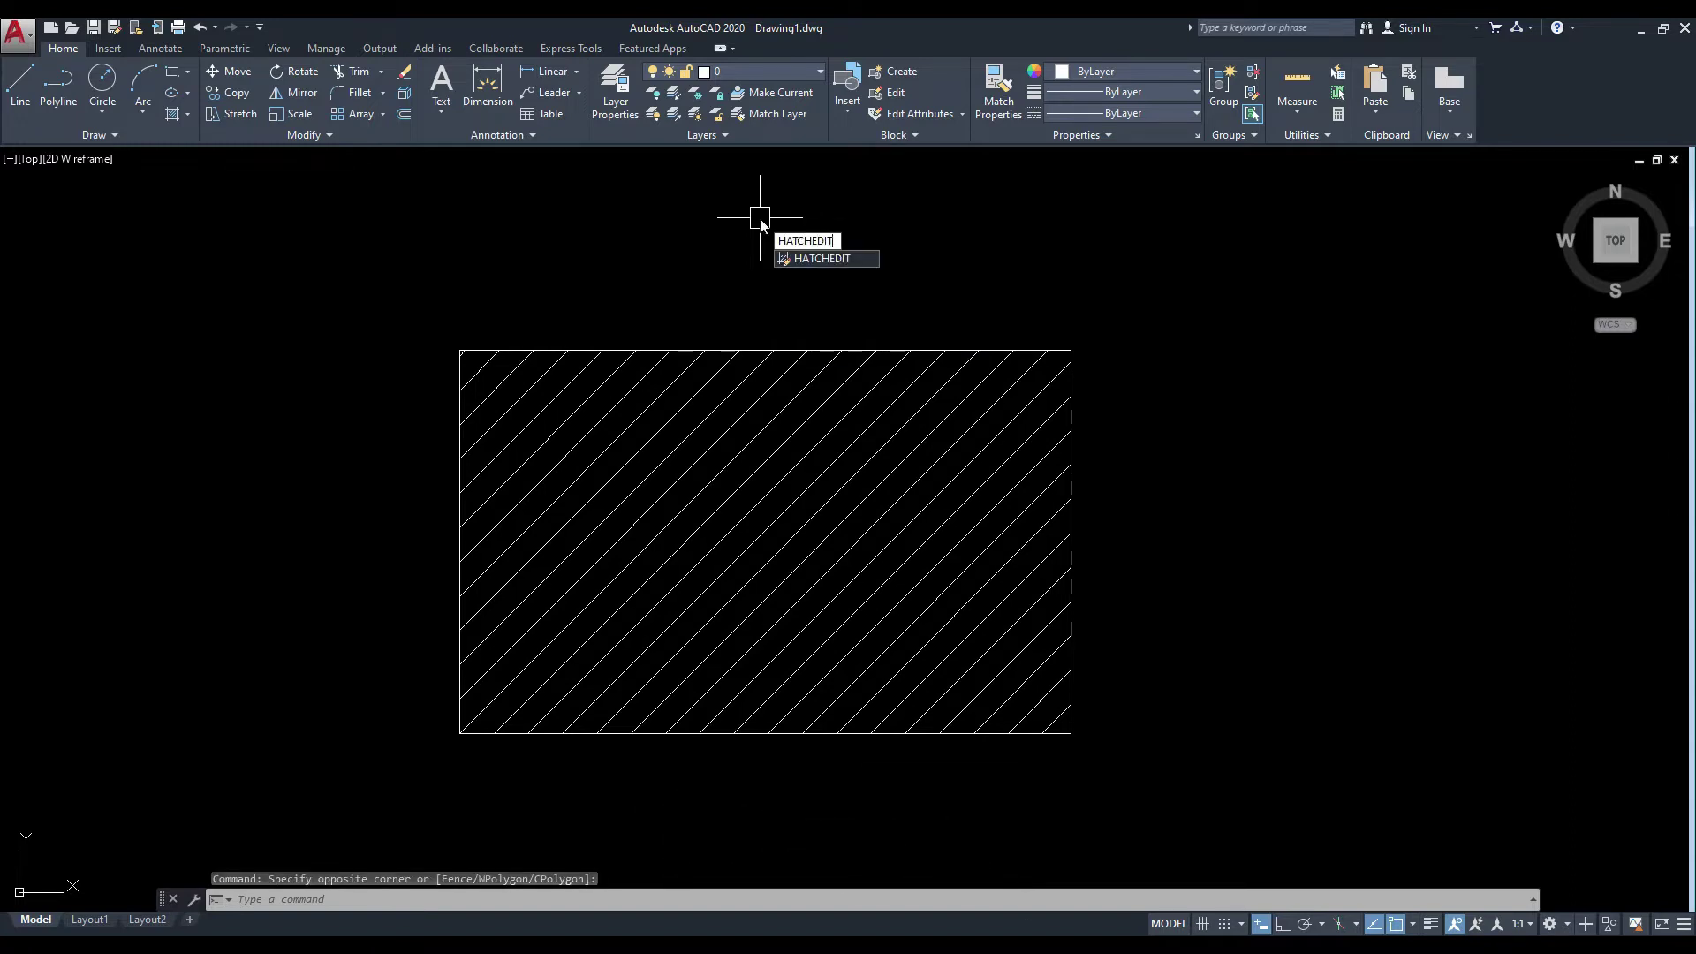
key(Return)
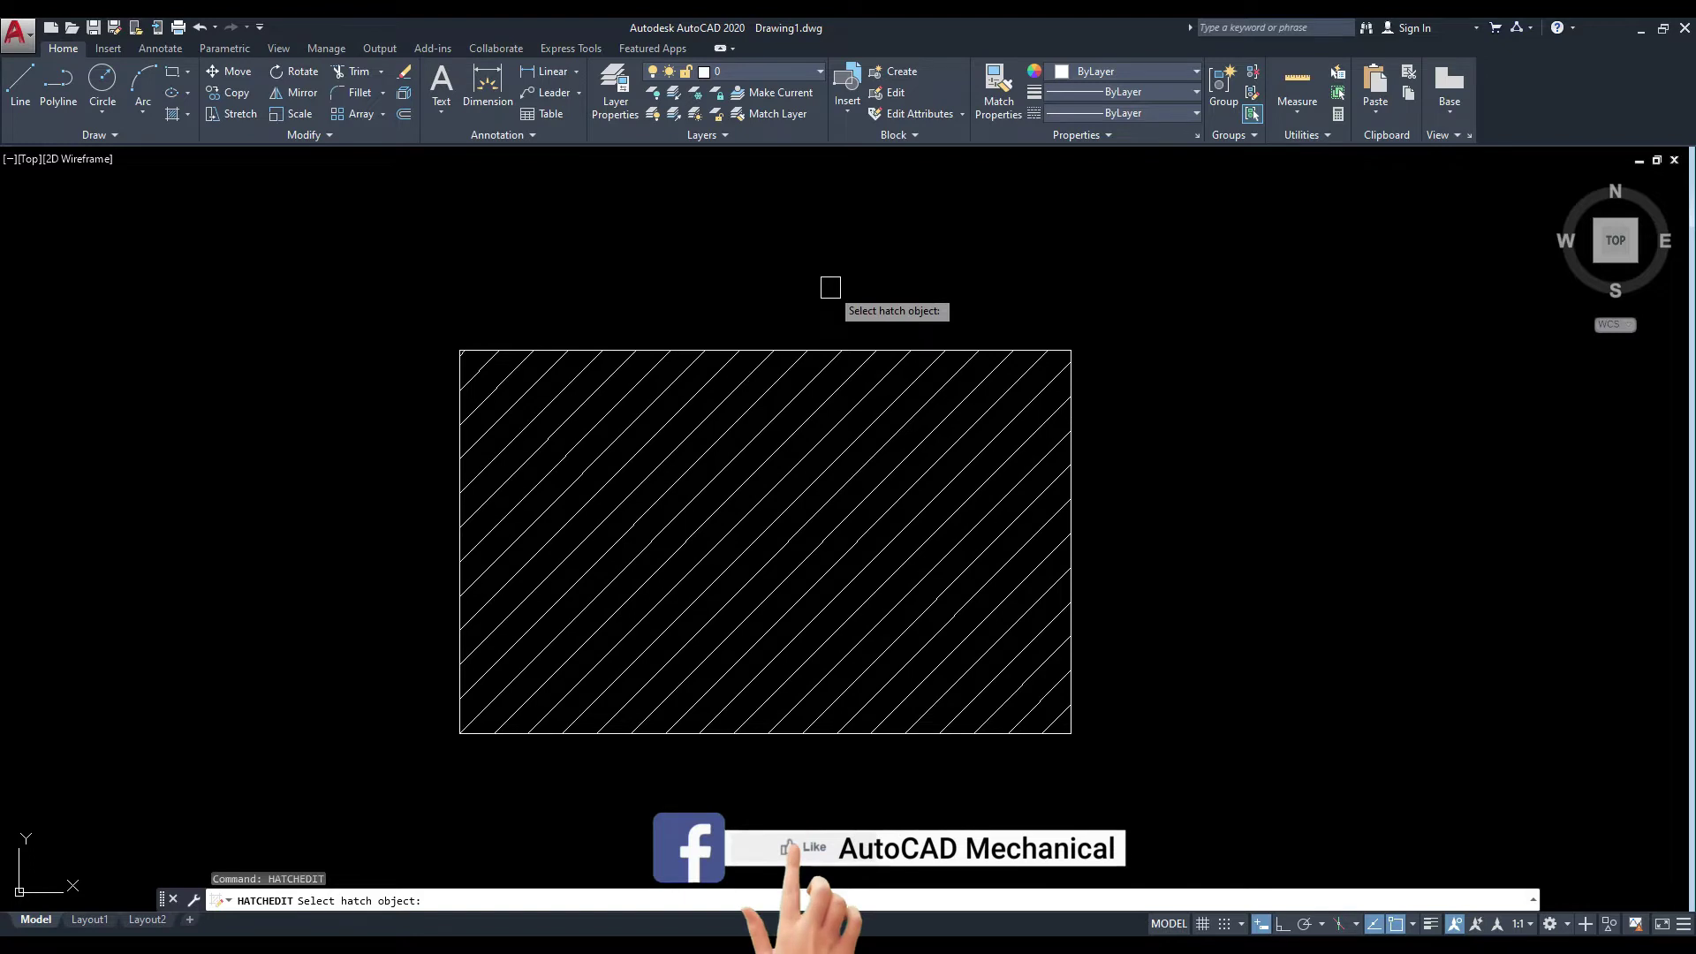
Pick the rectangle's hatch and switch its pattern to AR-B816C brick.
click(782, 416)
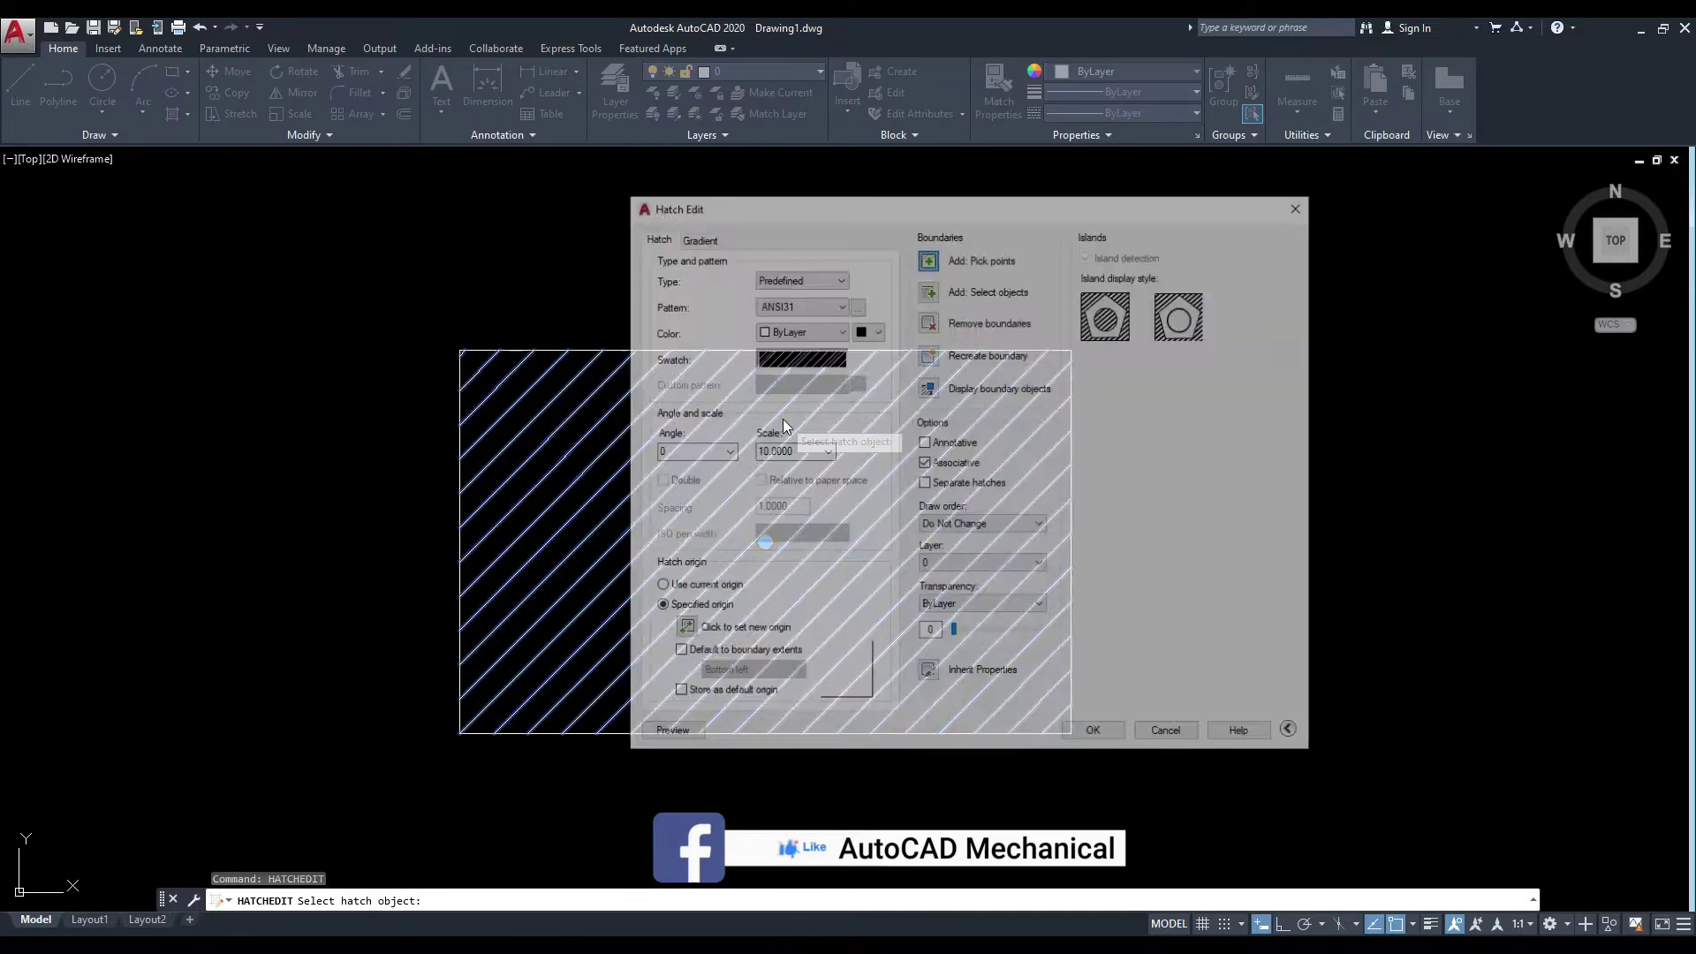
drag(830, 217, 800, 221)
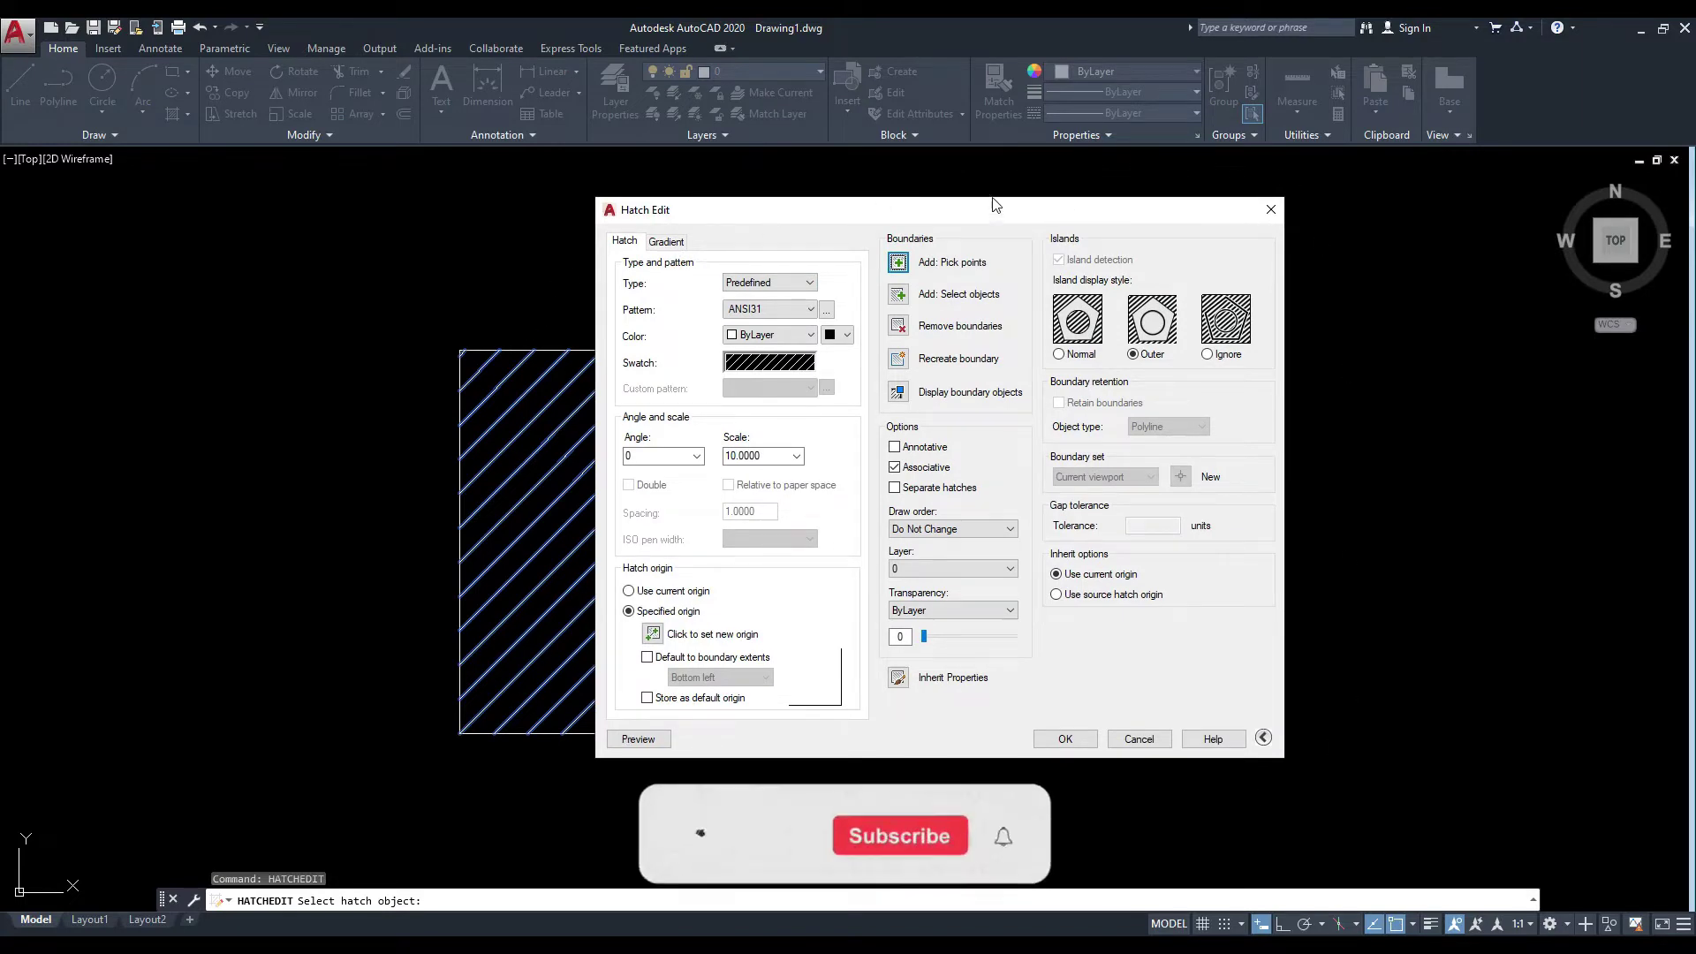
drag(988, 212, 982, 214)
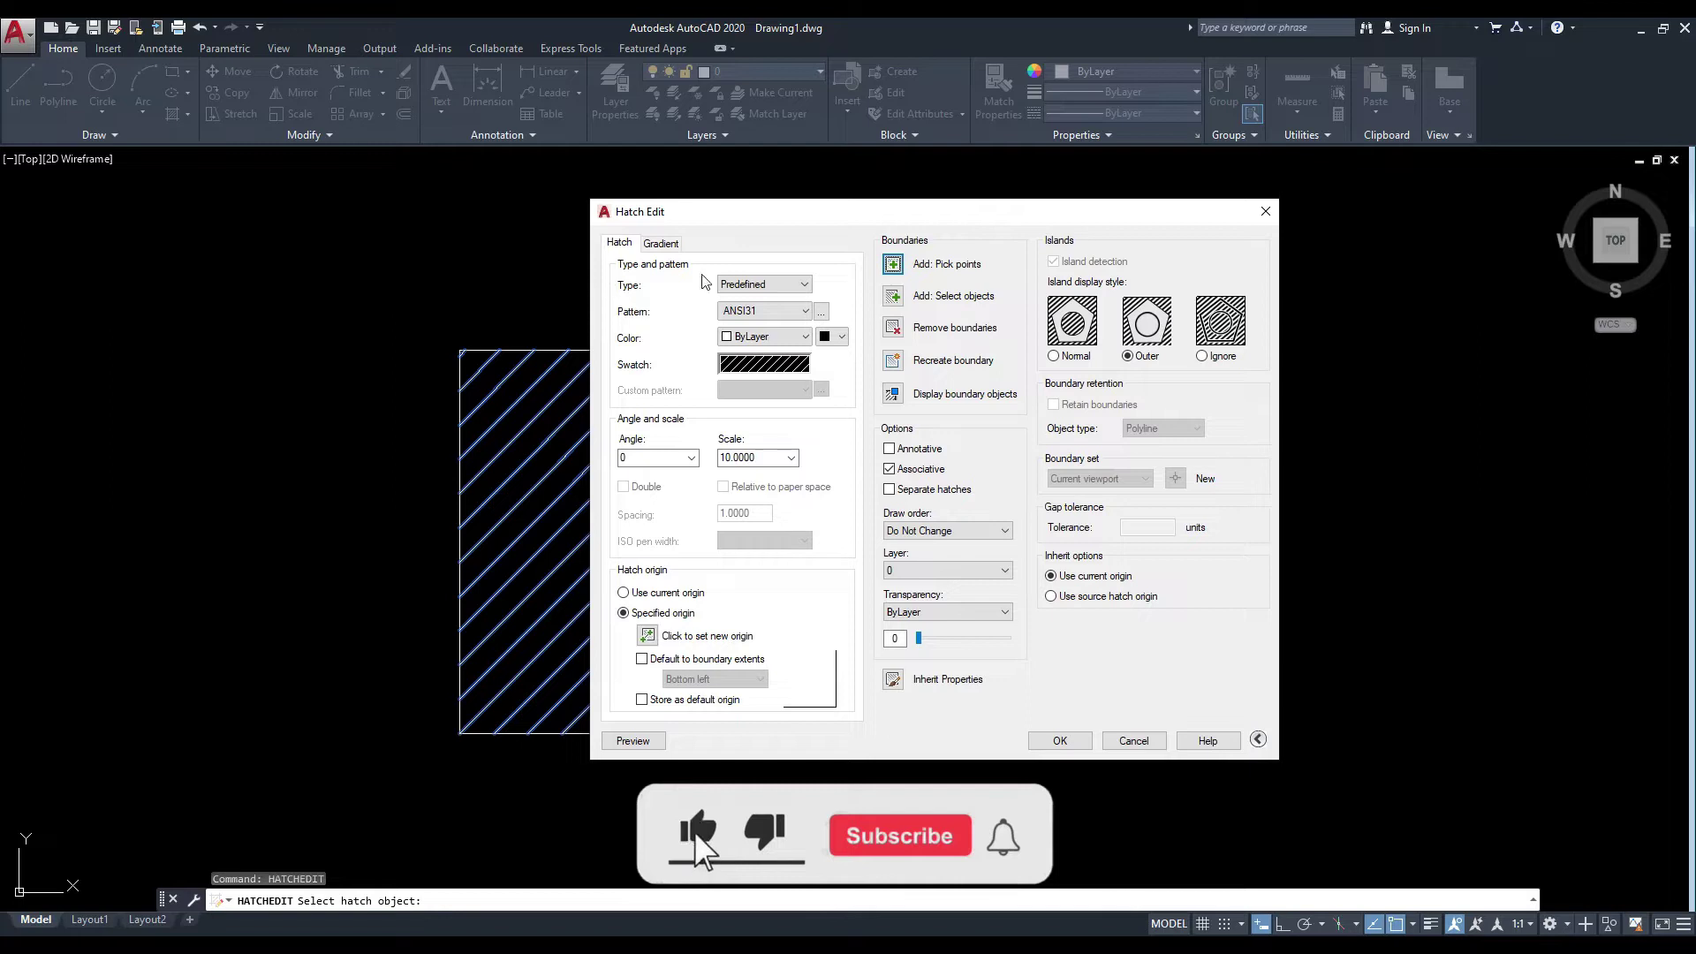
click(780, 211)
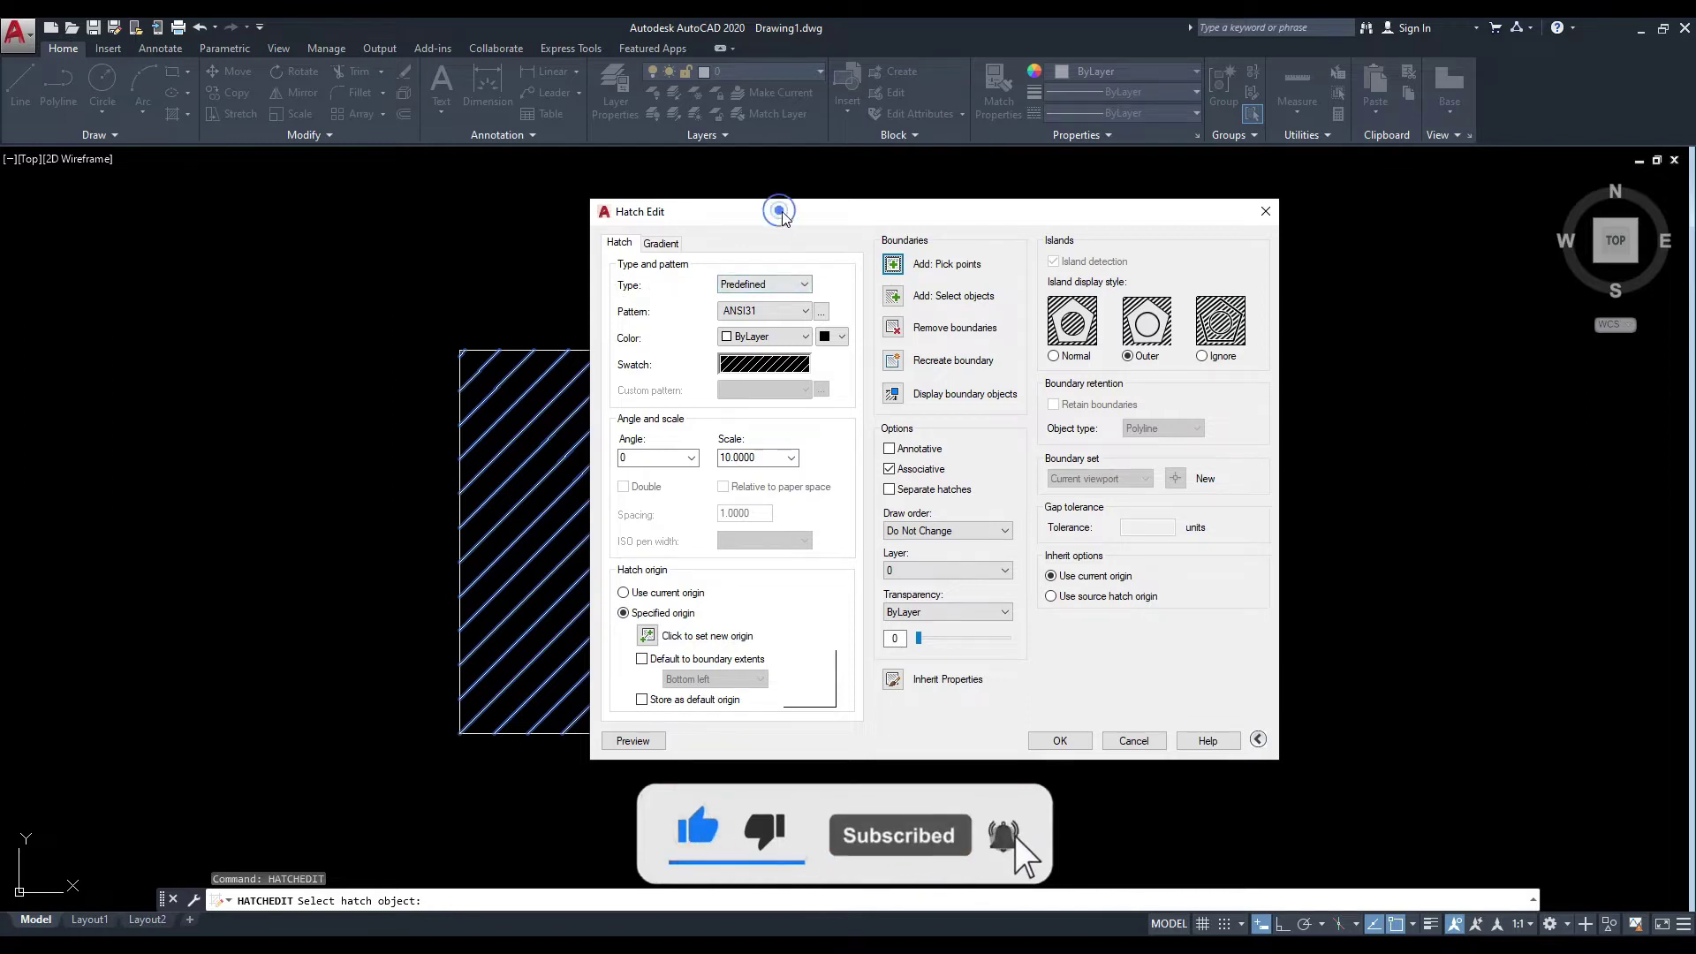
click(806, 283)
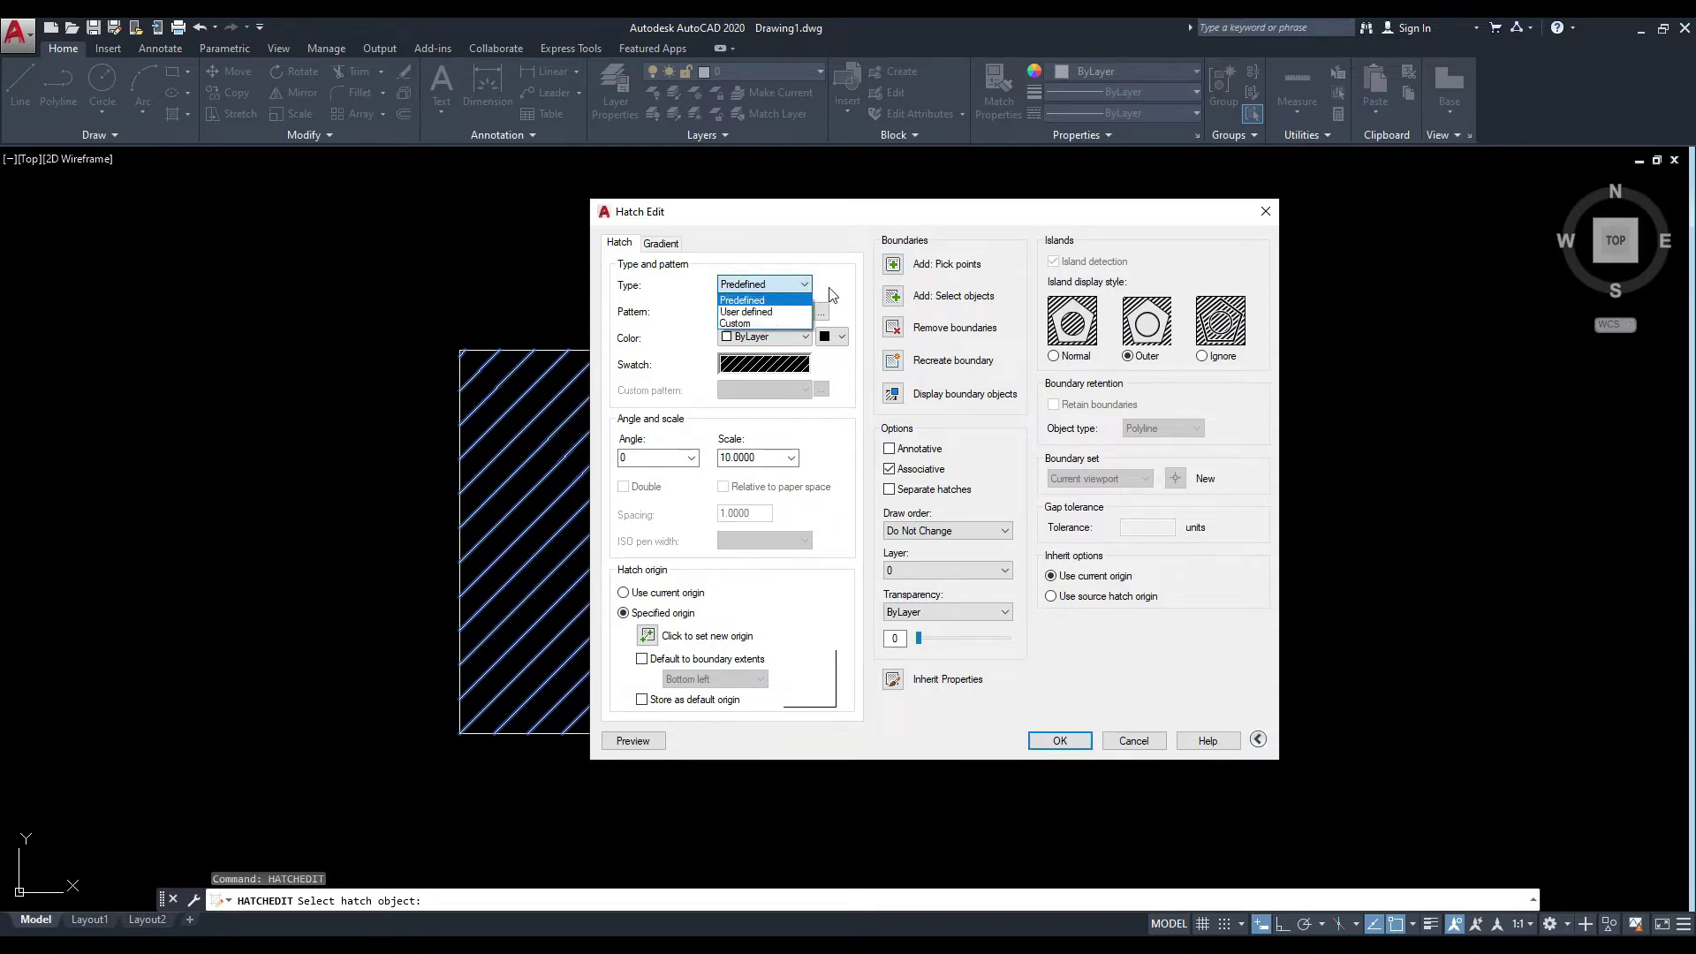
click(831, 294)
click(804, 286)
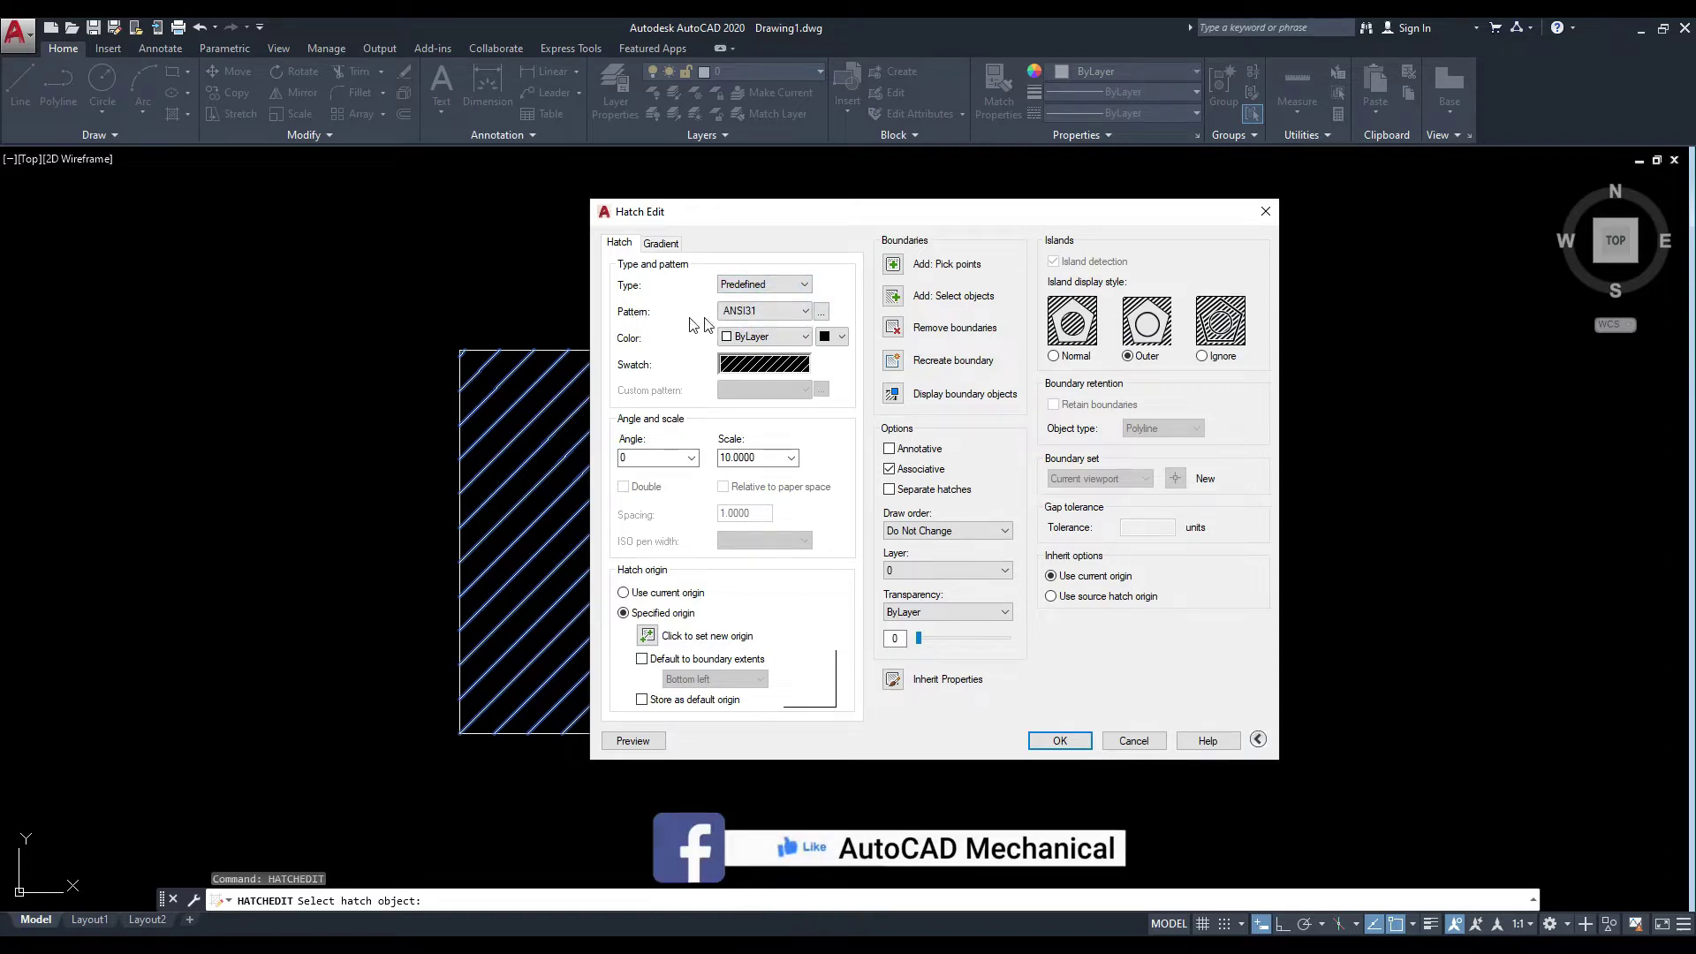
click(804, 313)
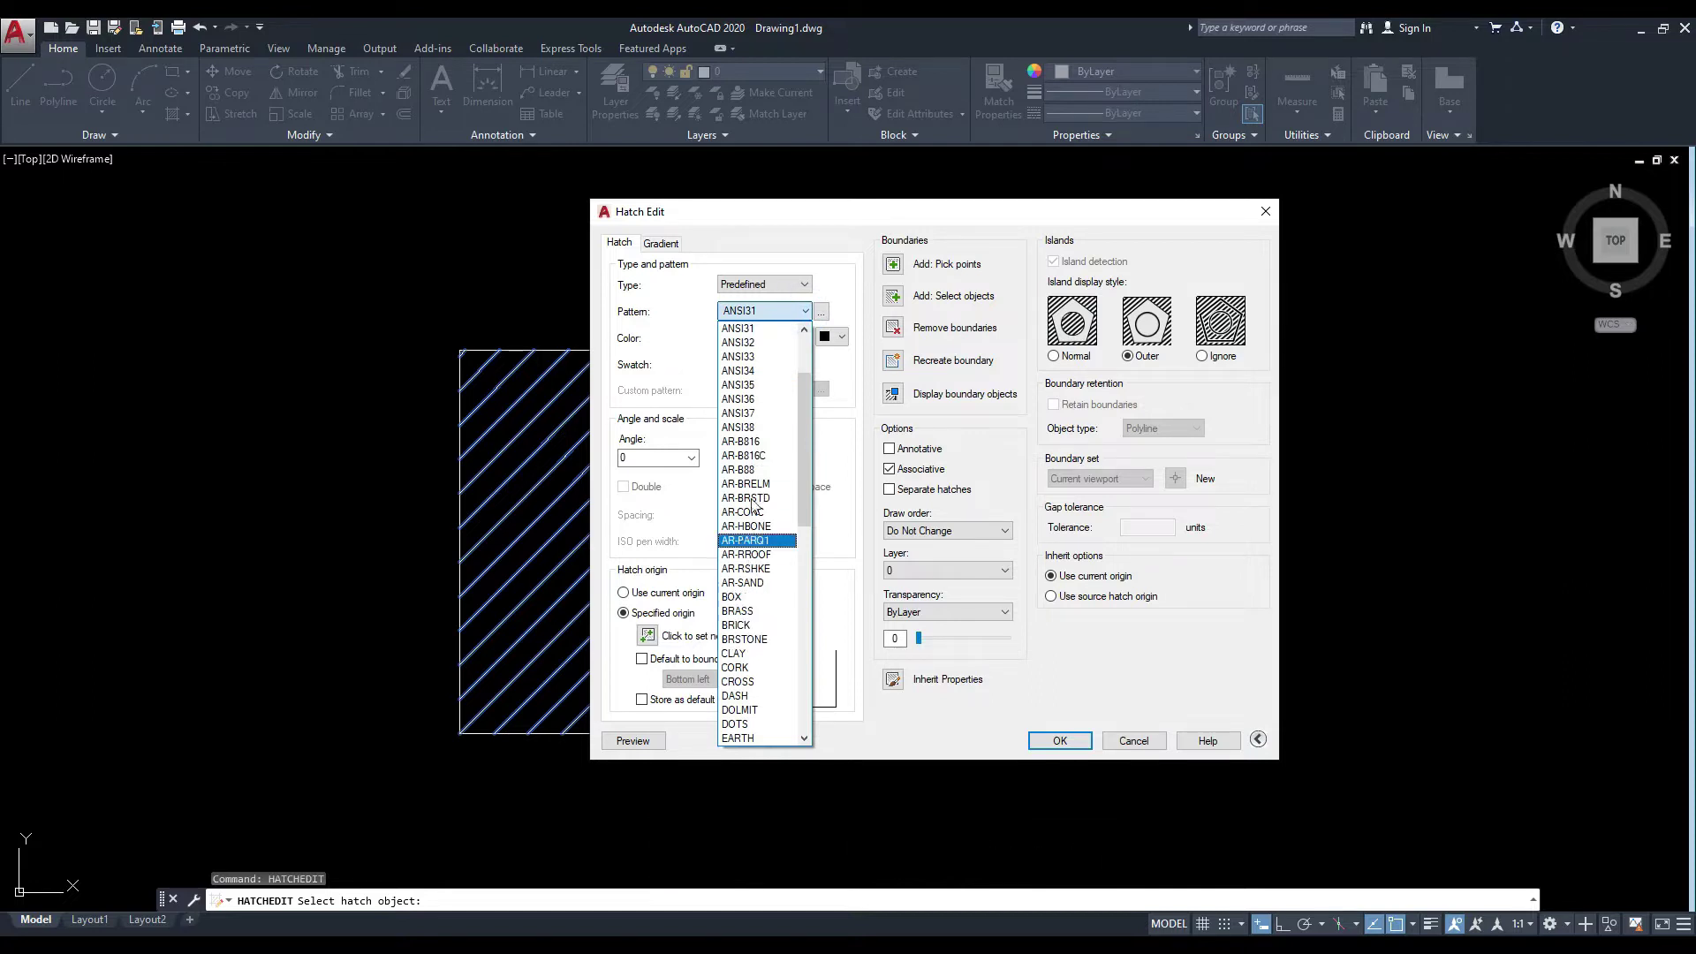
click(777, 456)
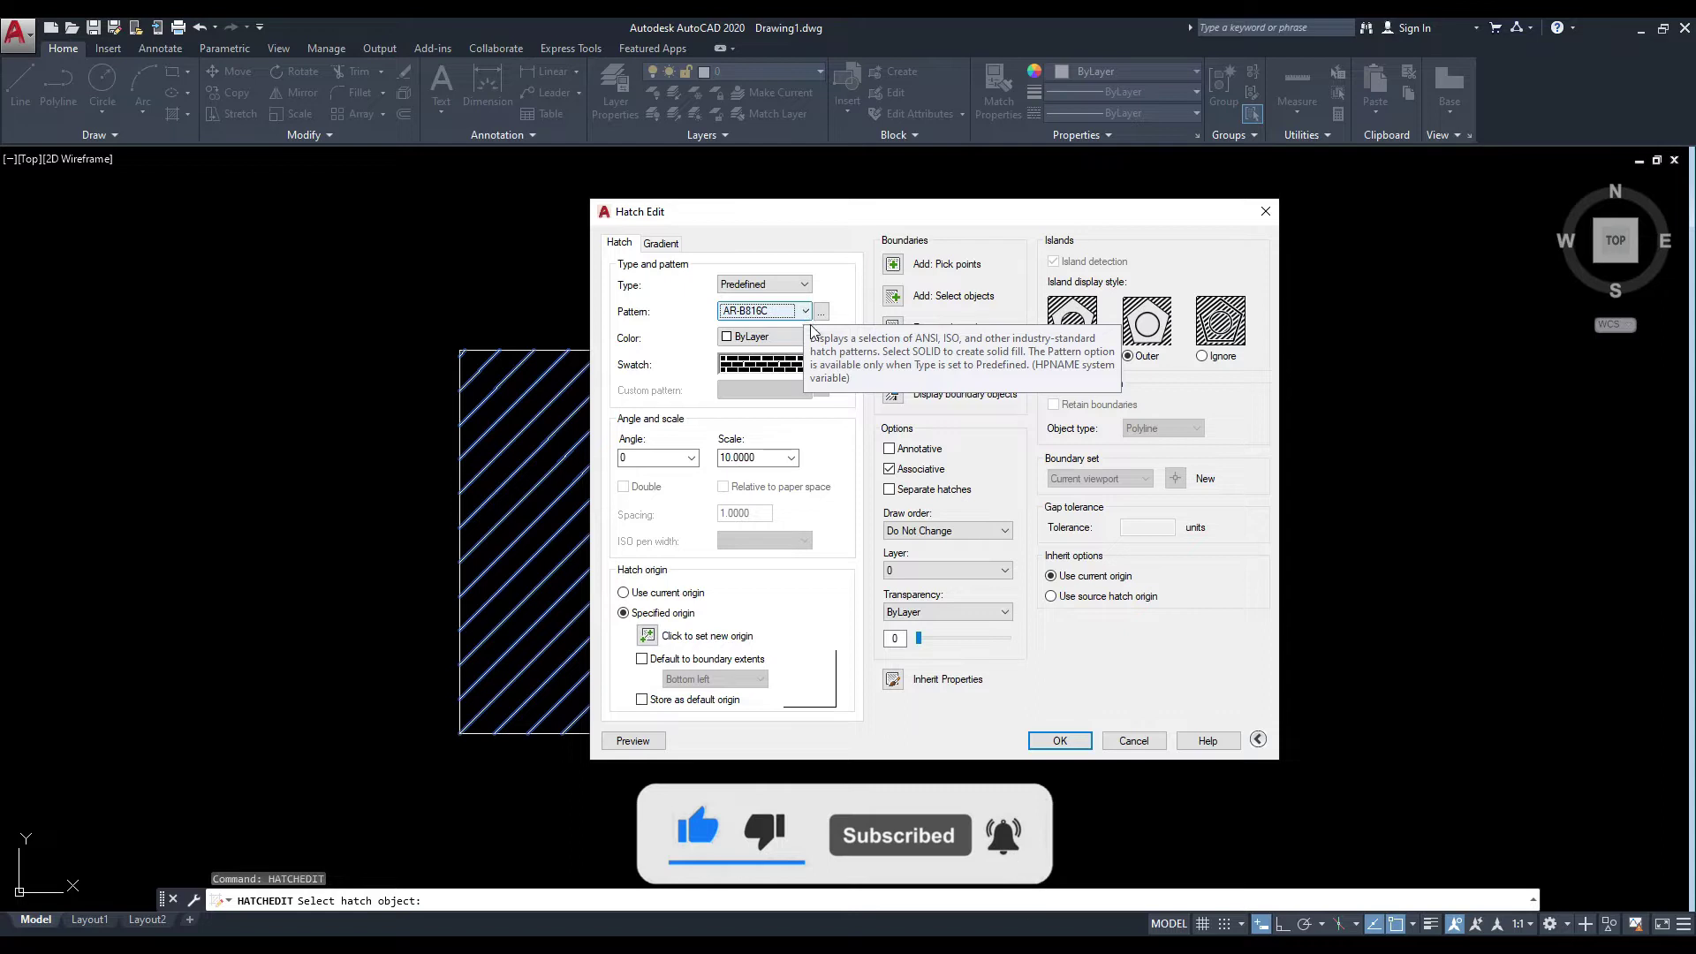
Change the hatch type to User defined.
click(805, 311)
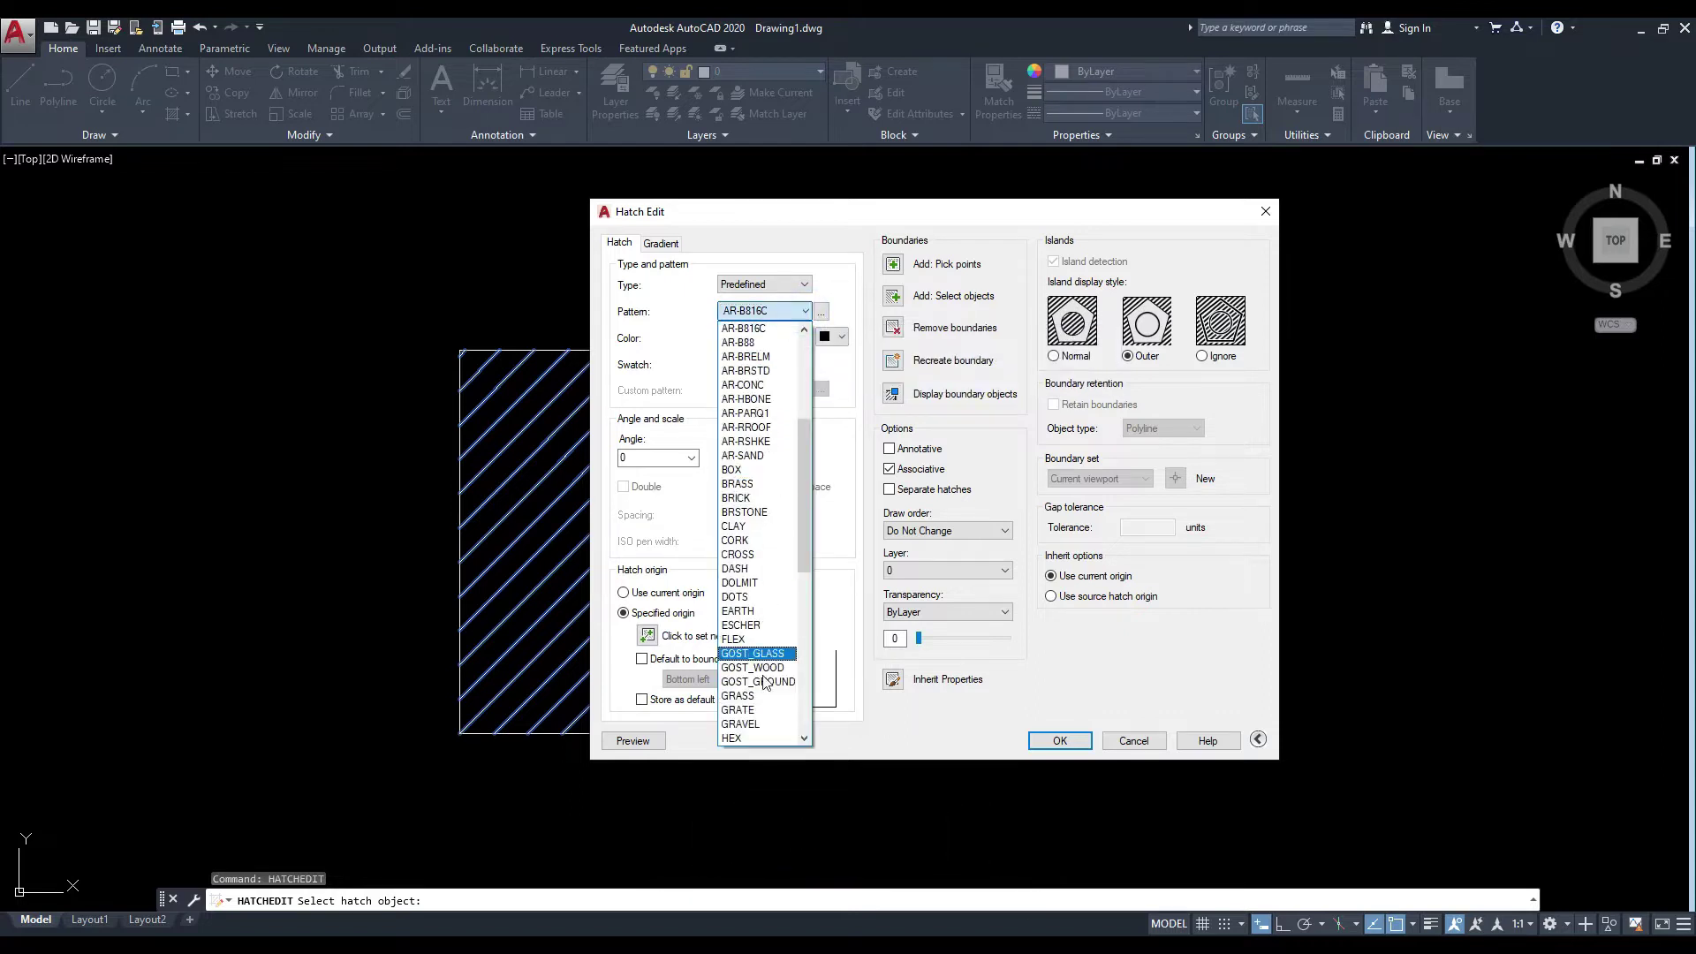
drag(807, 446, 802, 294)
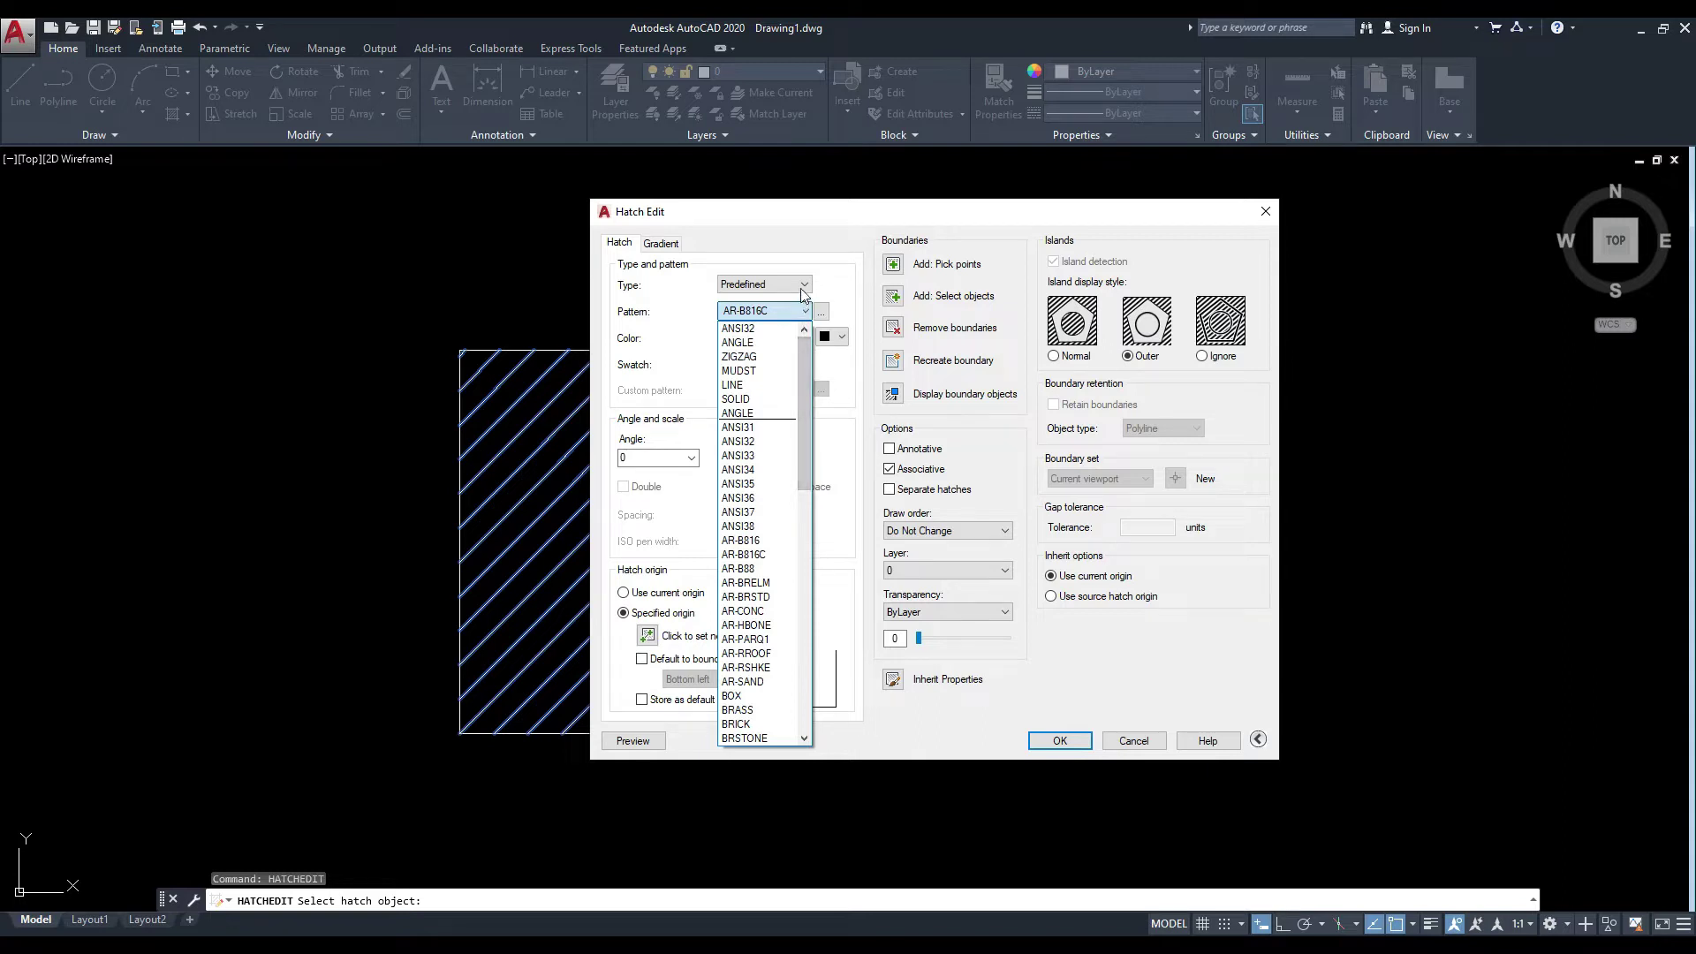
click(802, 295)
click(803, 284)
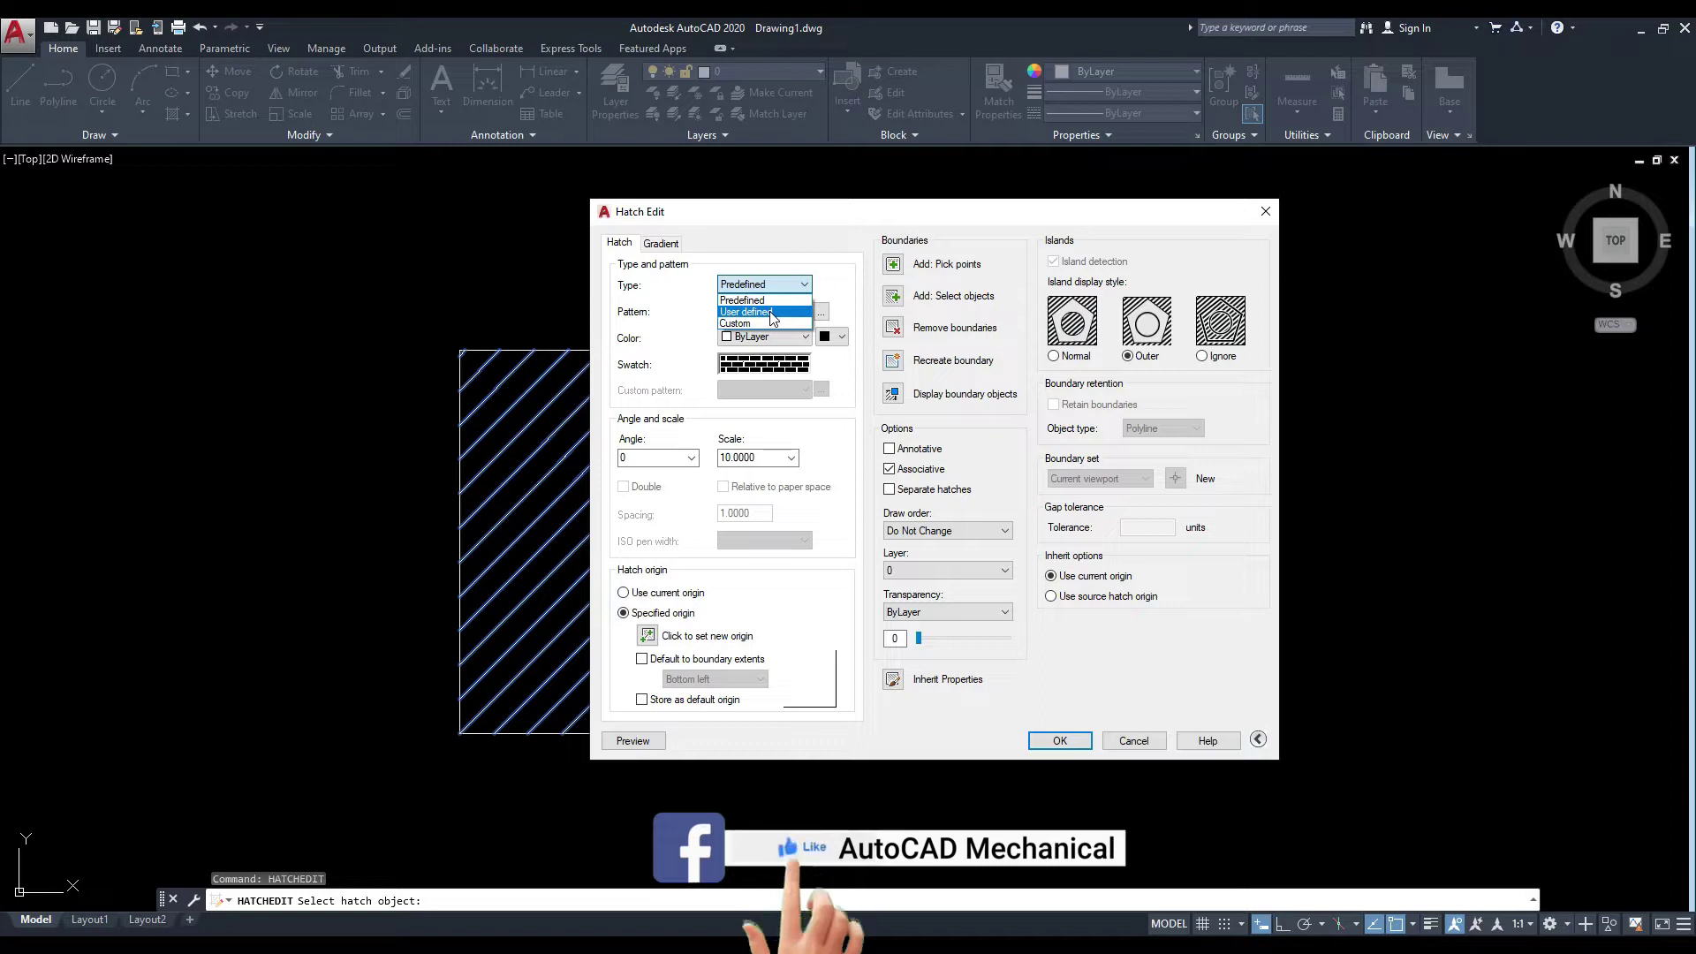
click(772, 313)
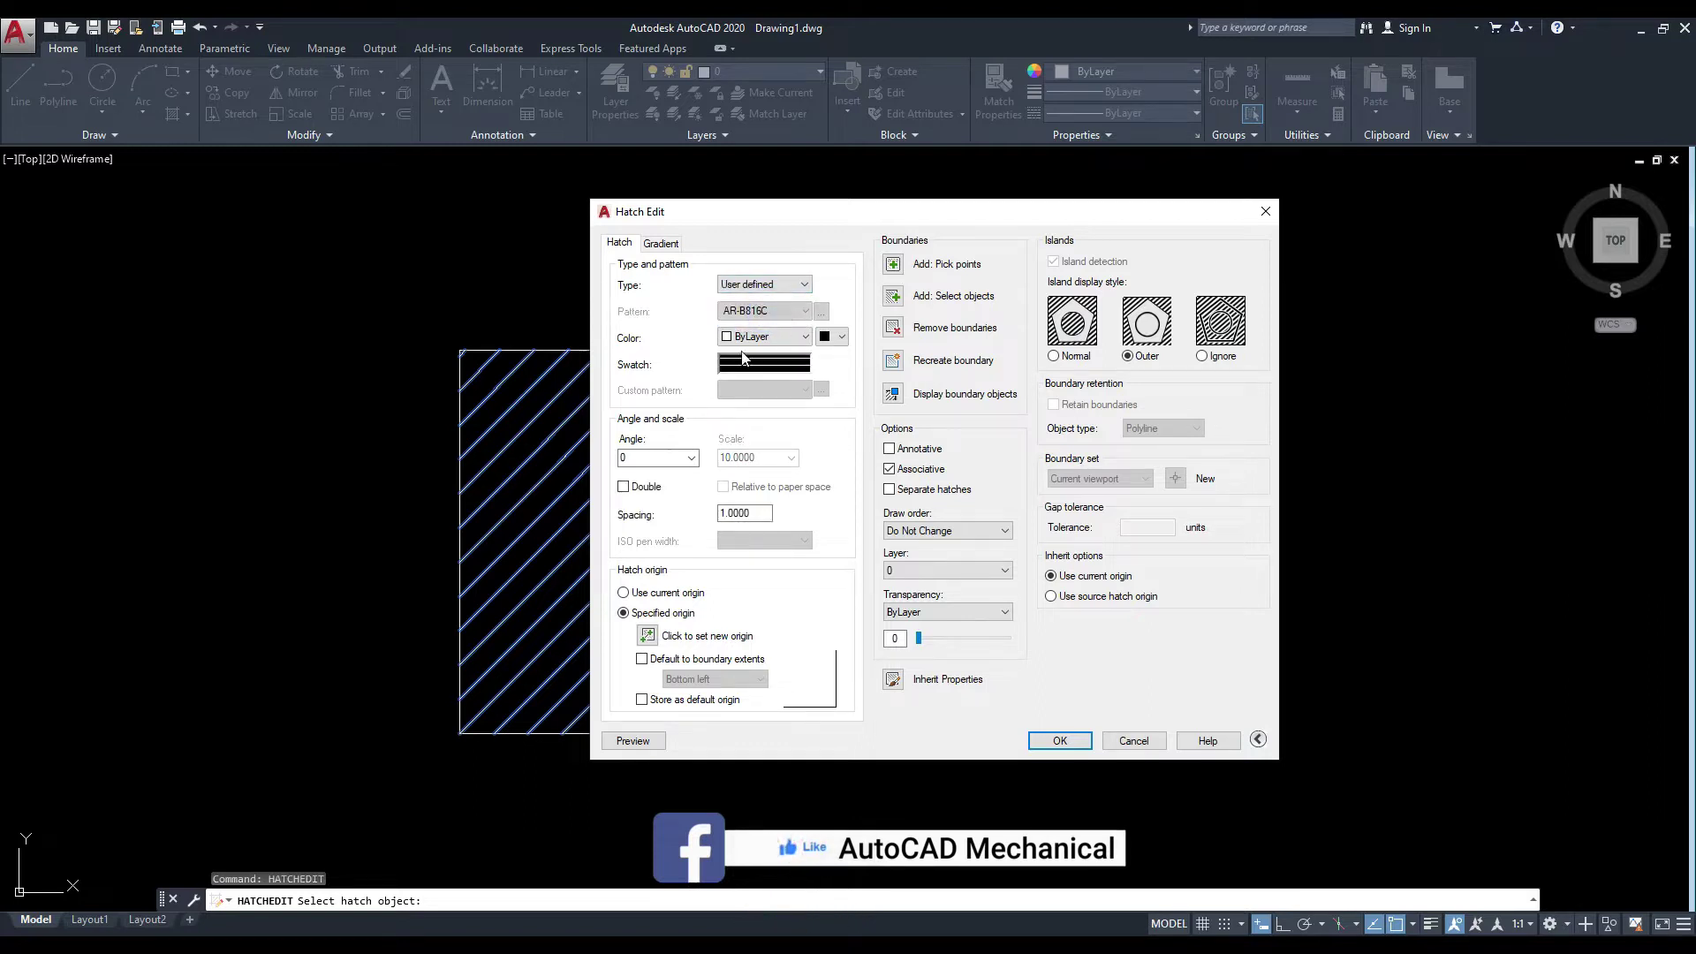
drag(718, 222, 749, 226)
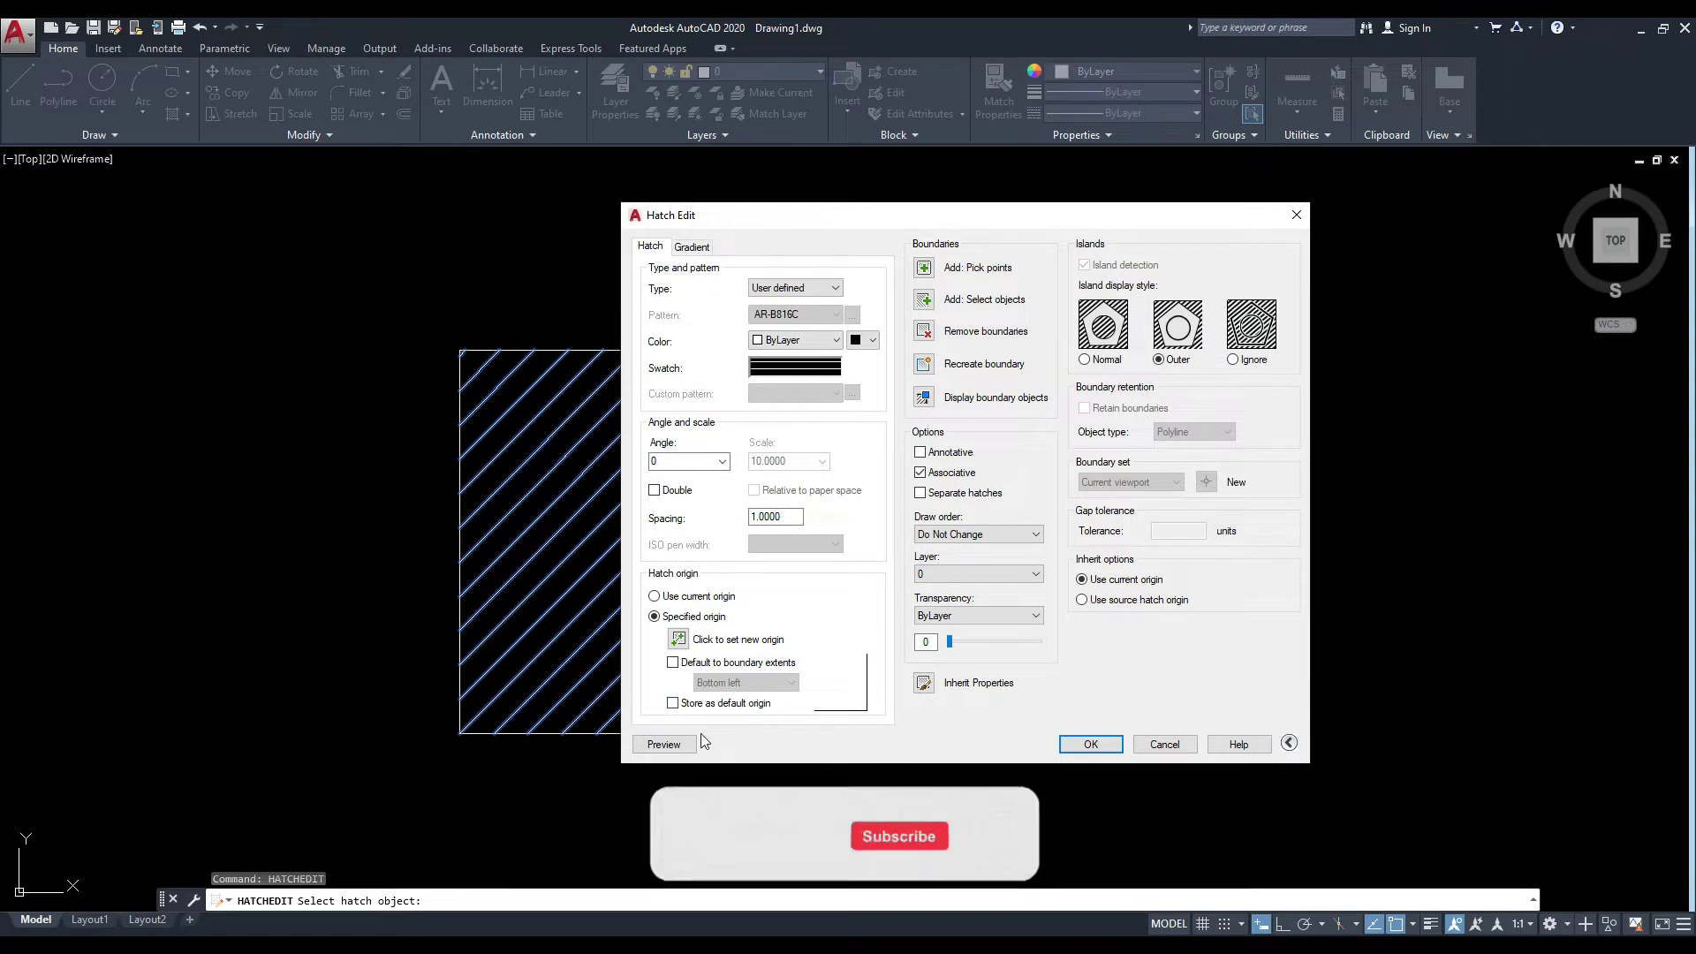
Preview the user-defined hatch as horizontal lines across the rectangle.
click(667, 745)
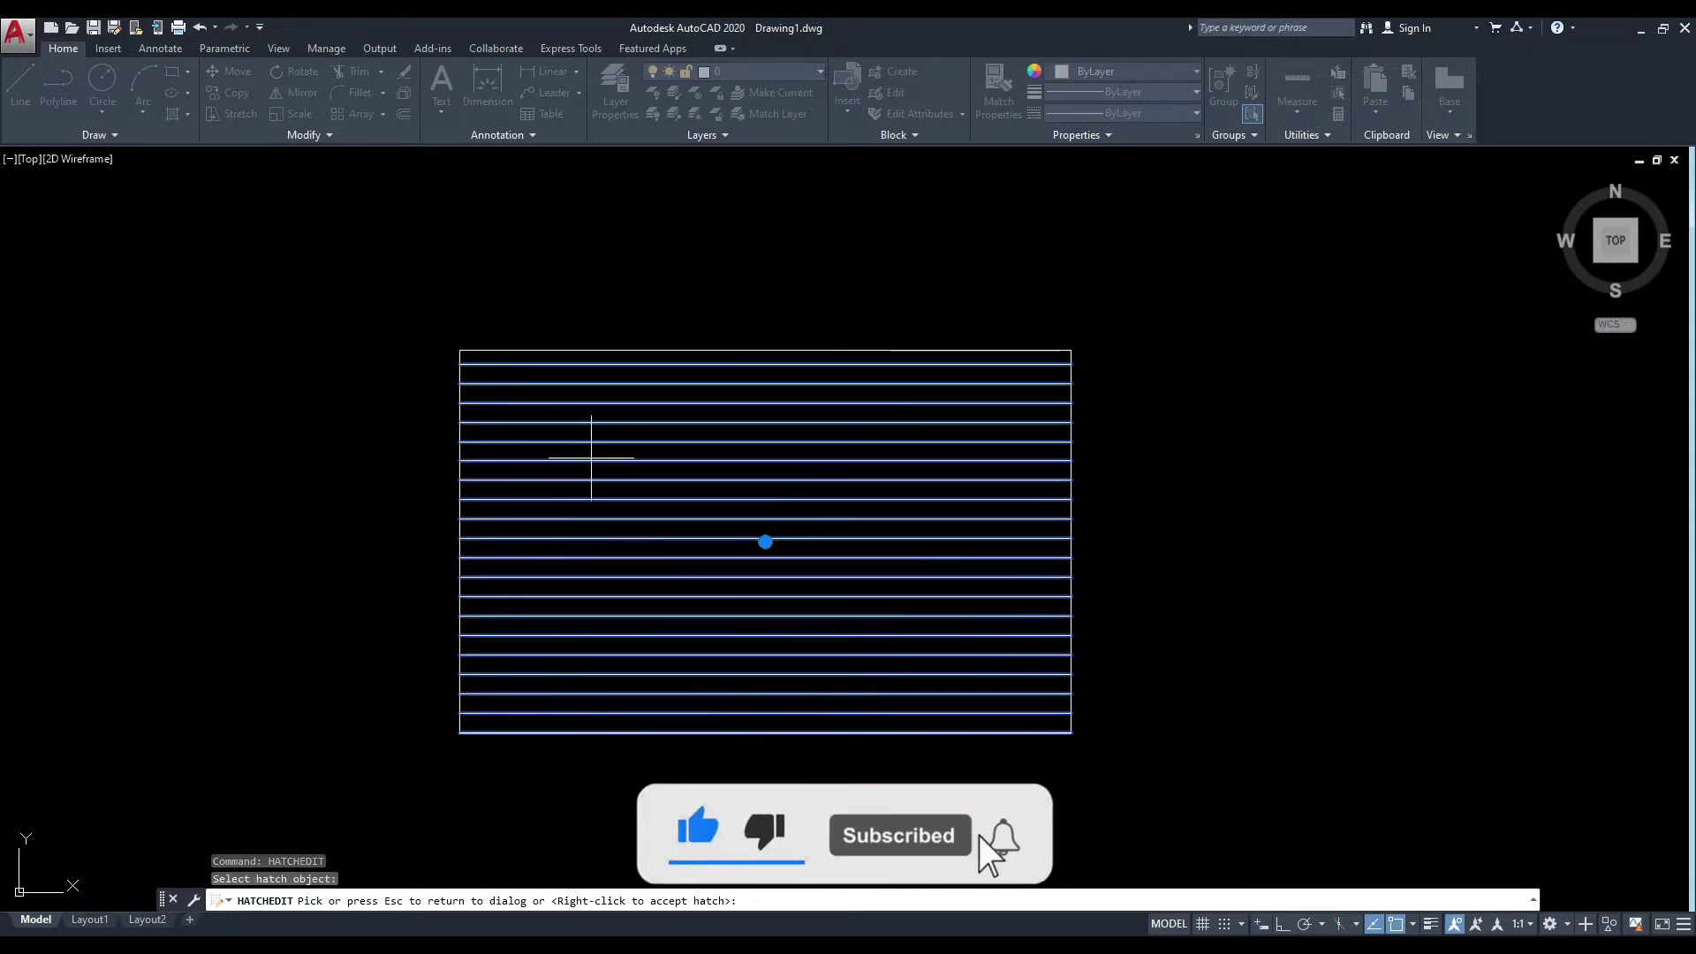
scroll(704, 550, up, 2)
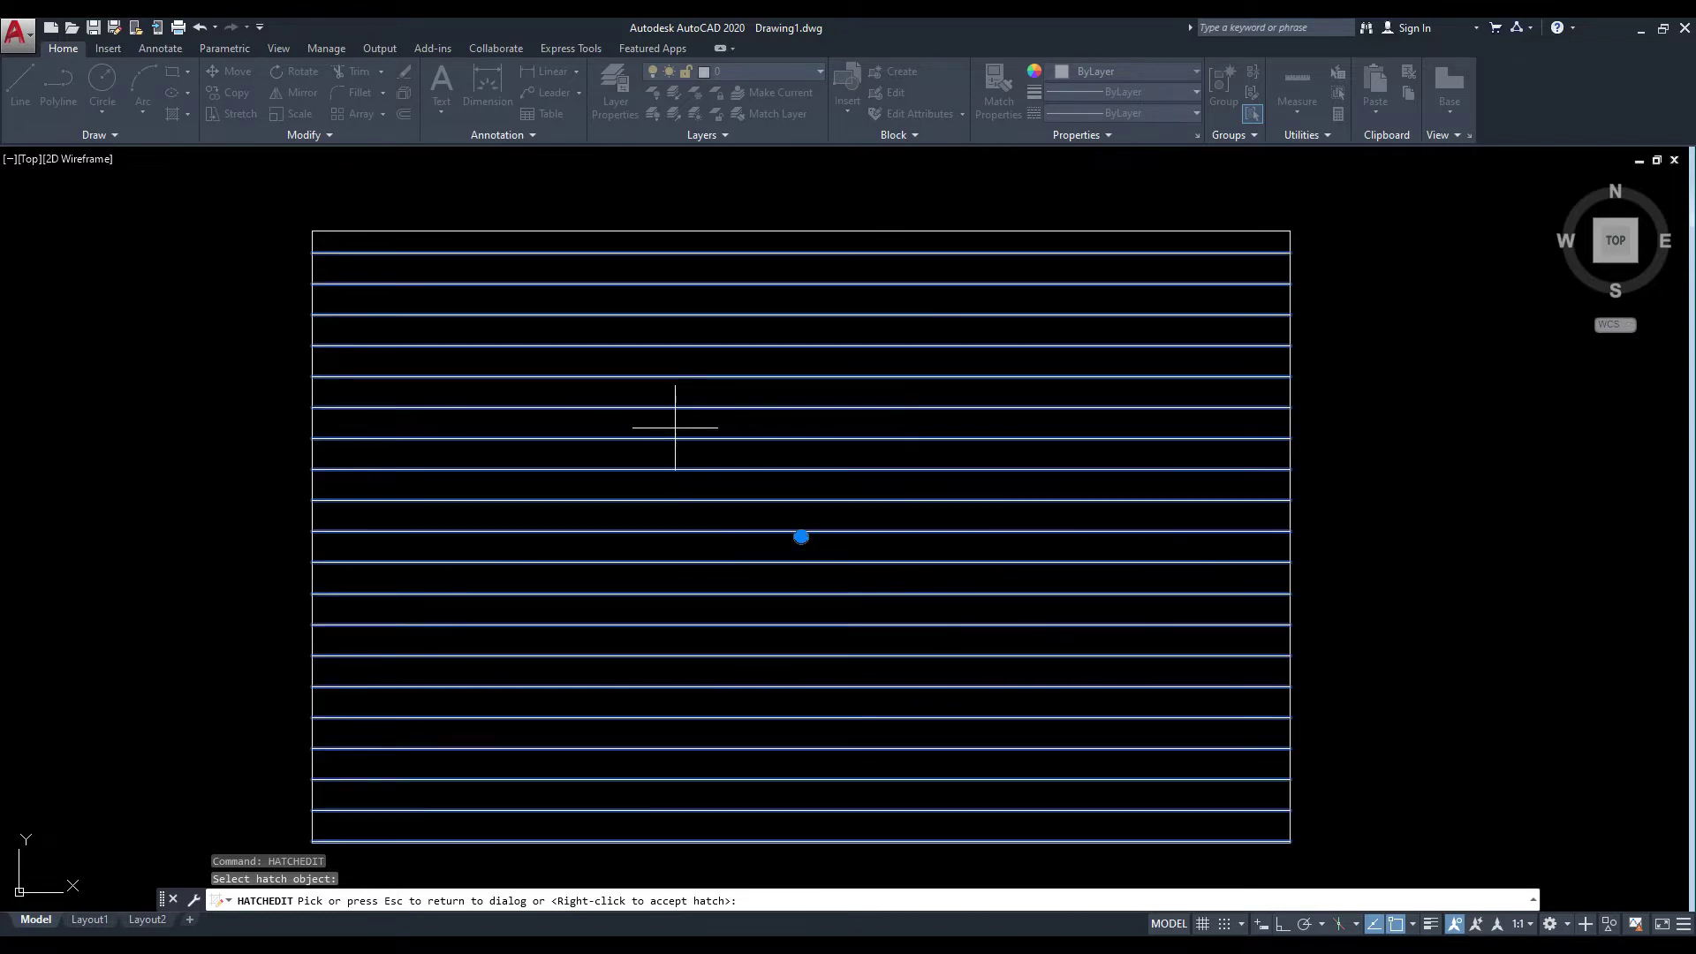
key(Escape)
Set the hatch type to Custom.
drag(777, 227, 744, 223)
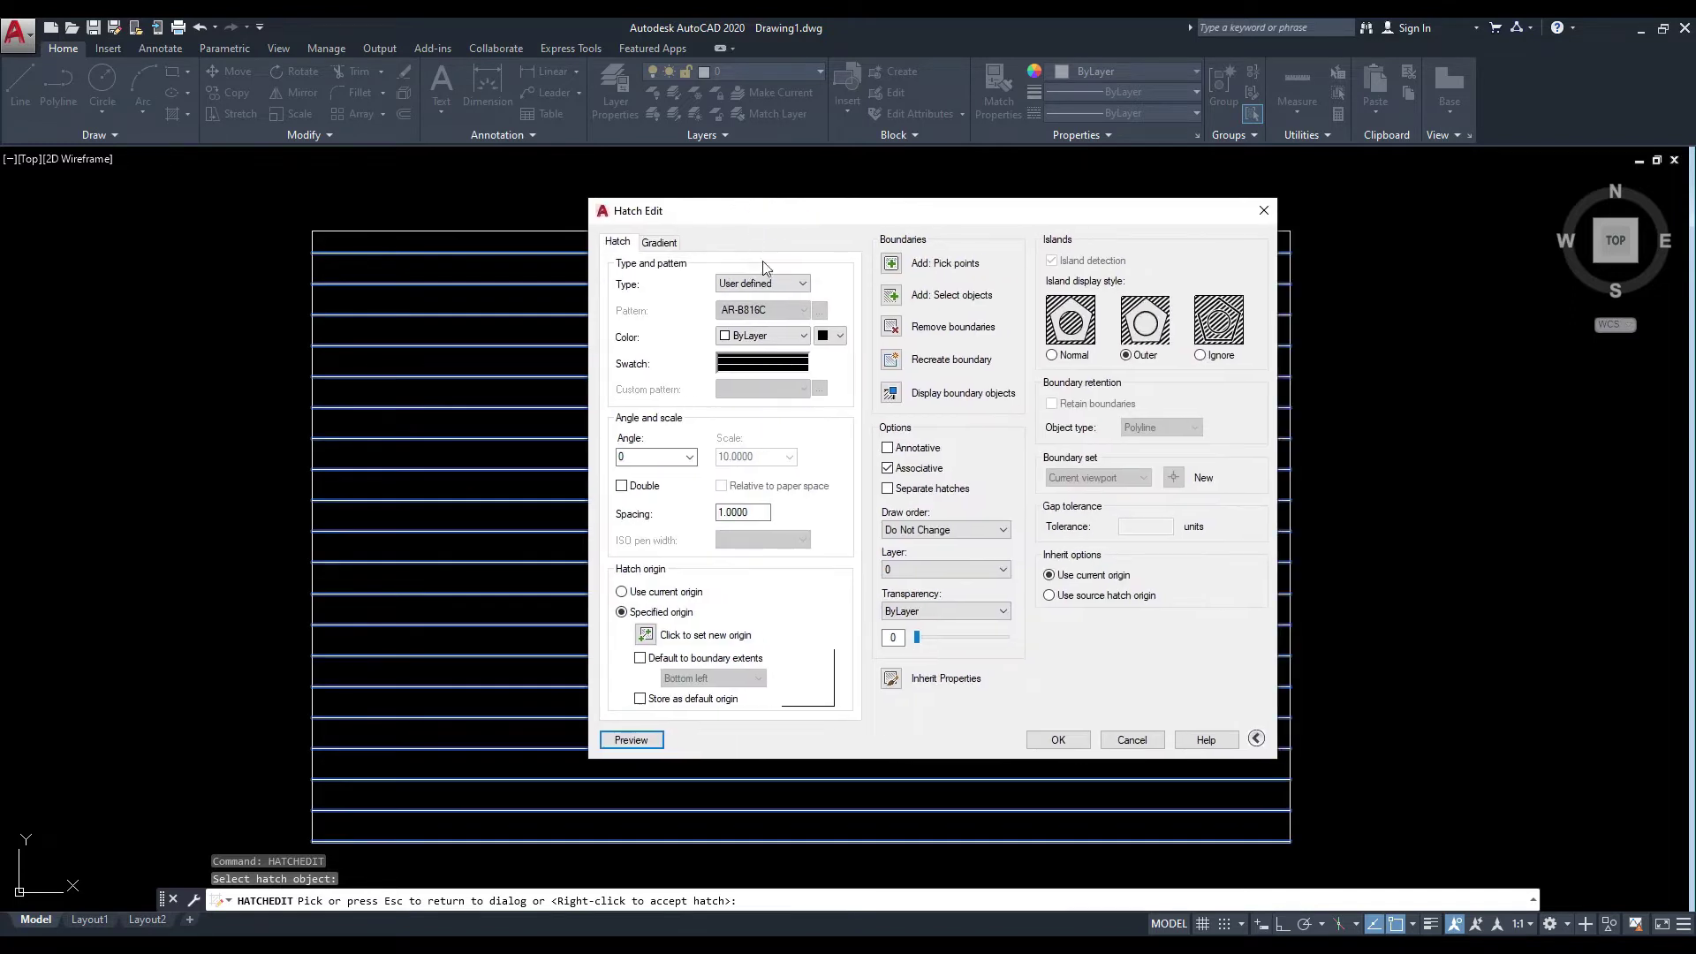
click(796, 287)
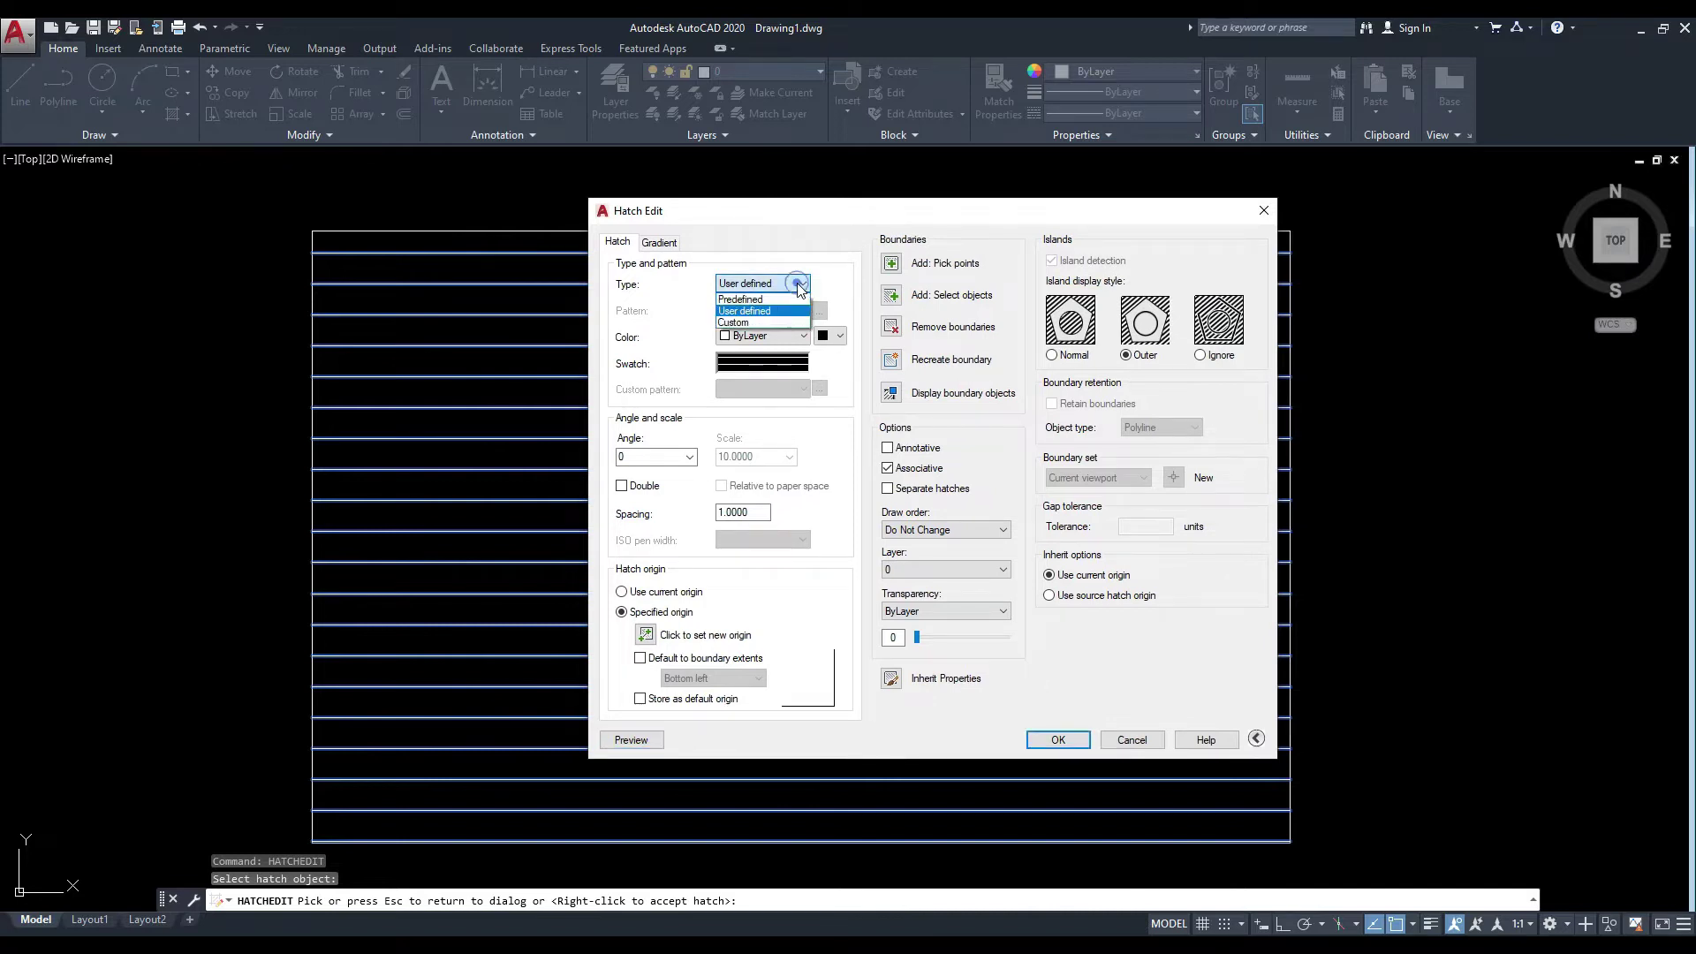
click(771, 325)
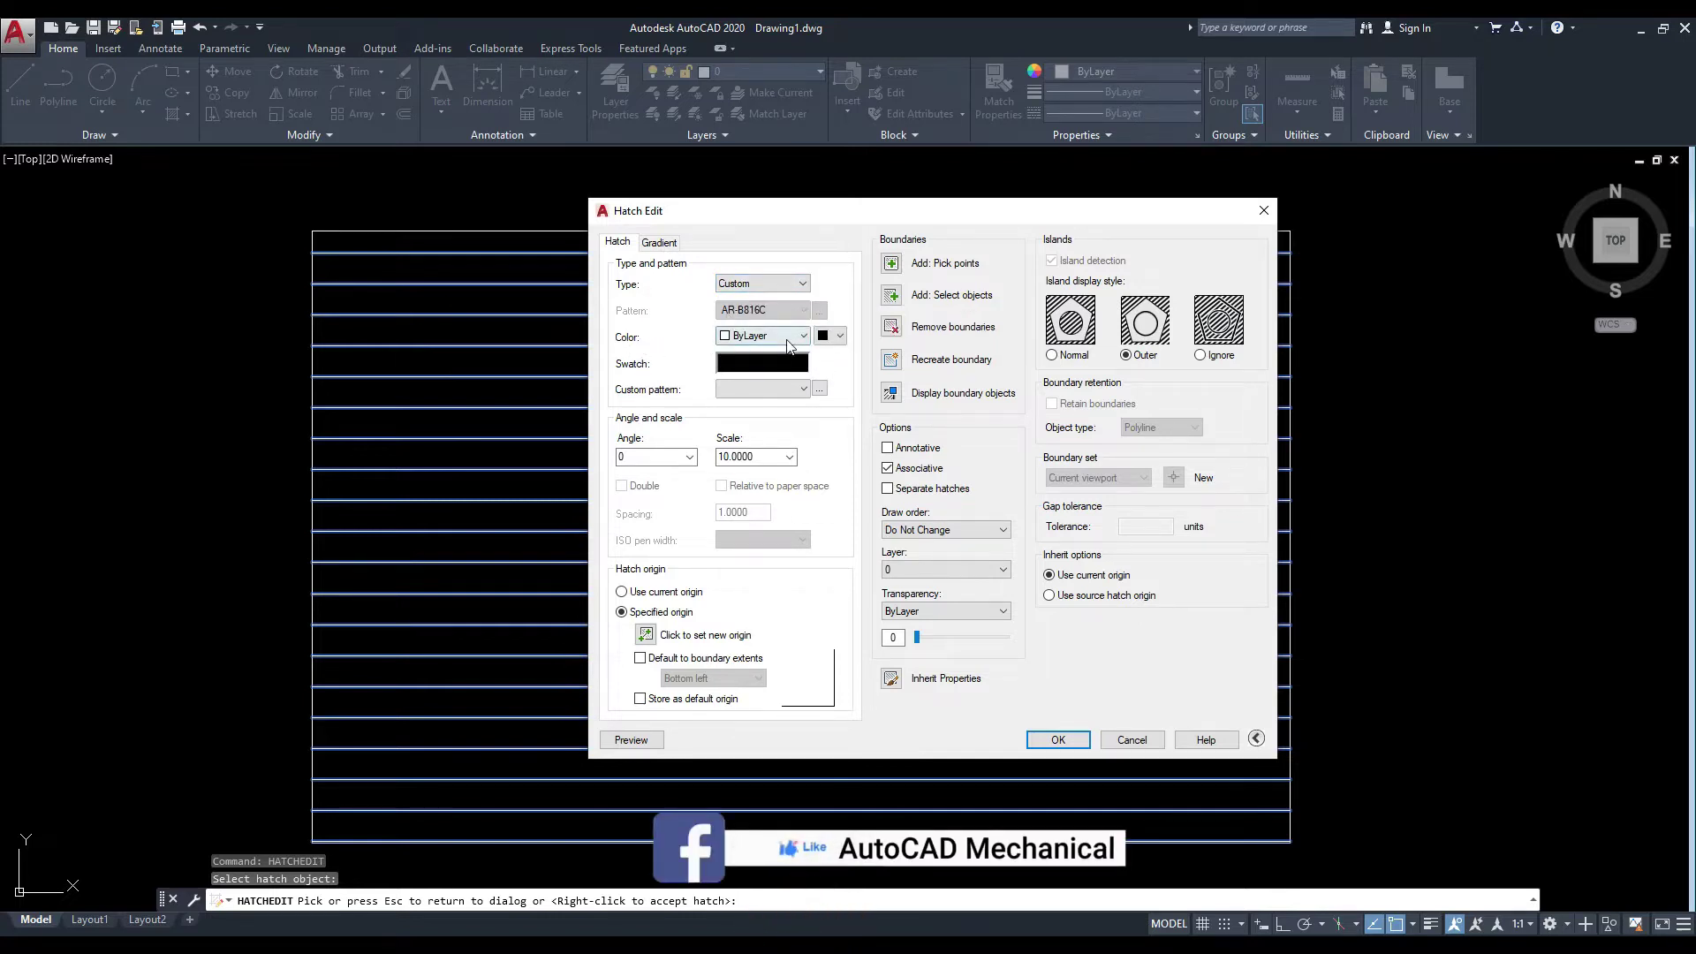
Set Predefined type, Green hatch colour and Yellow background, then preview it.
click(783, 283)
click(761, 298)
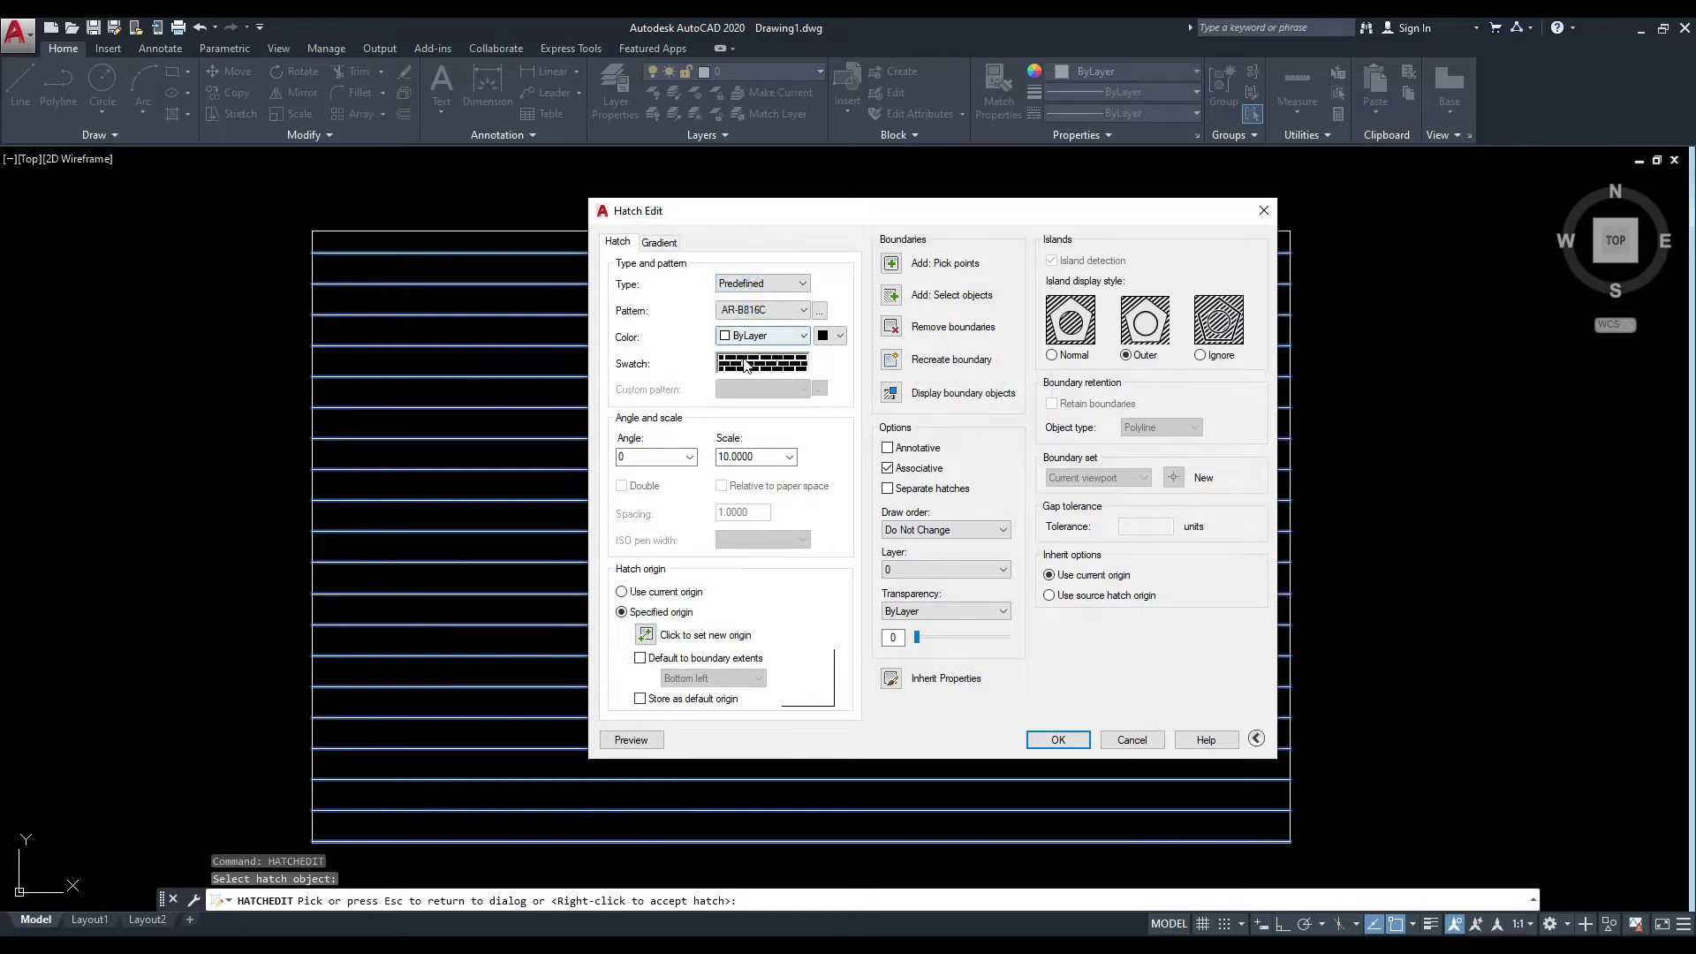
click(798, 337)
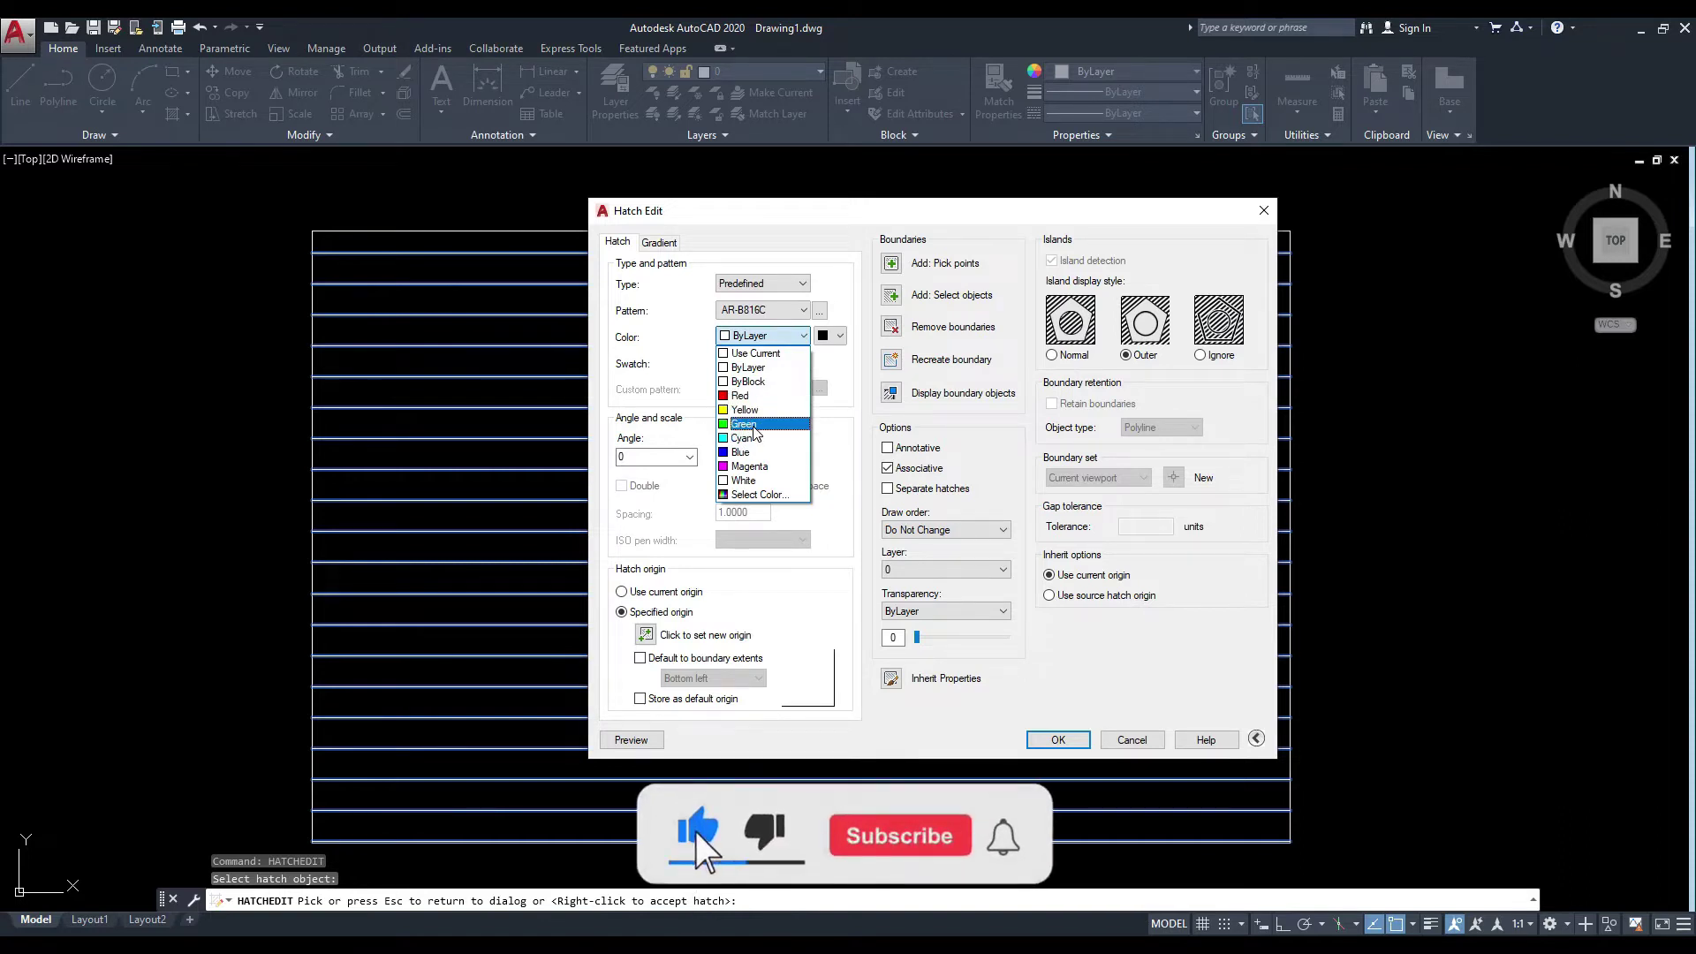
click(754, 425)
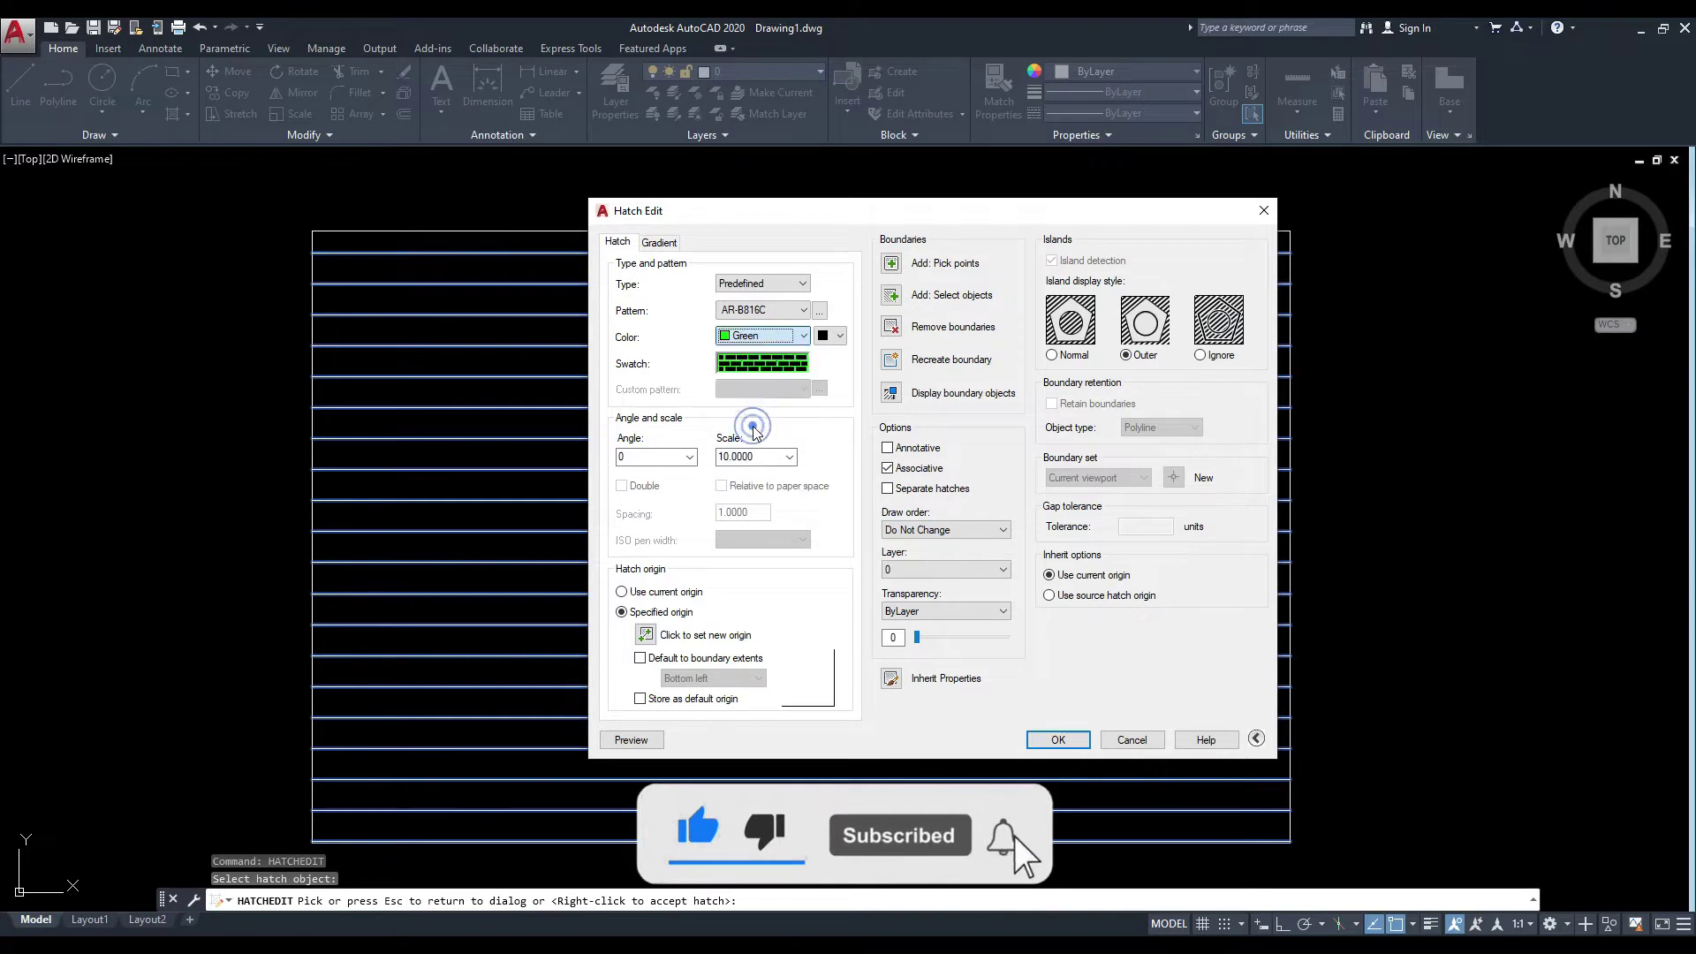
click(841, 337)
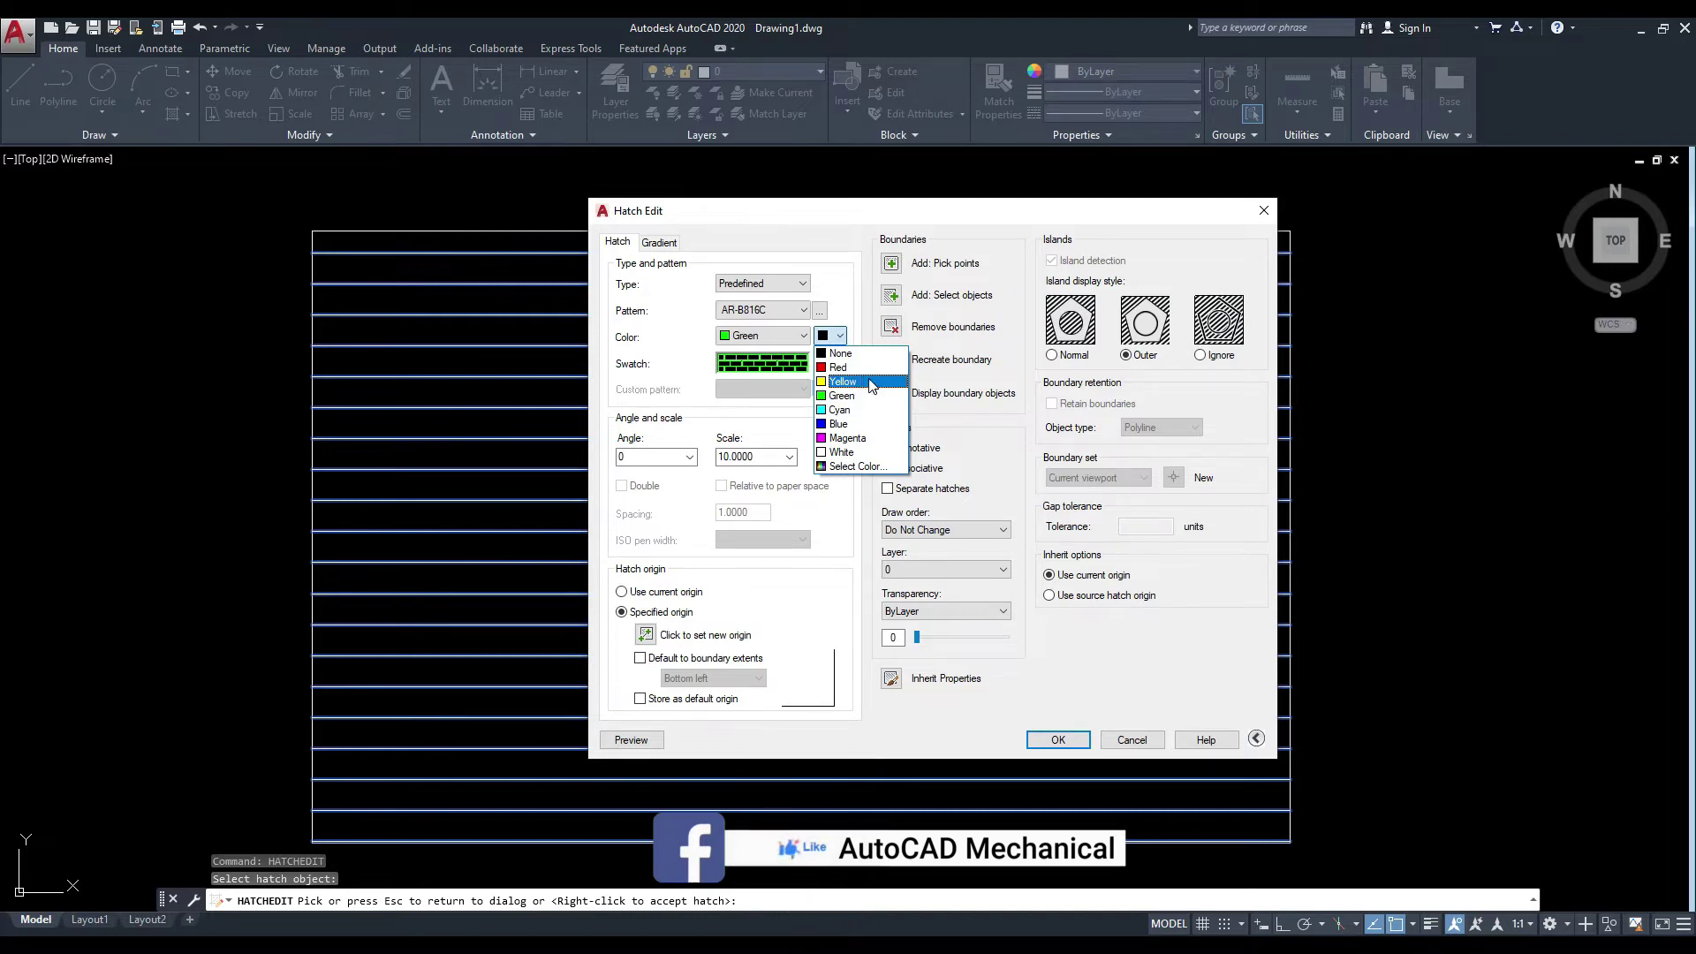
click(871, 385)
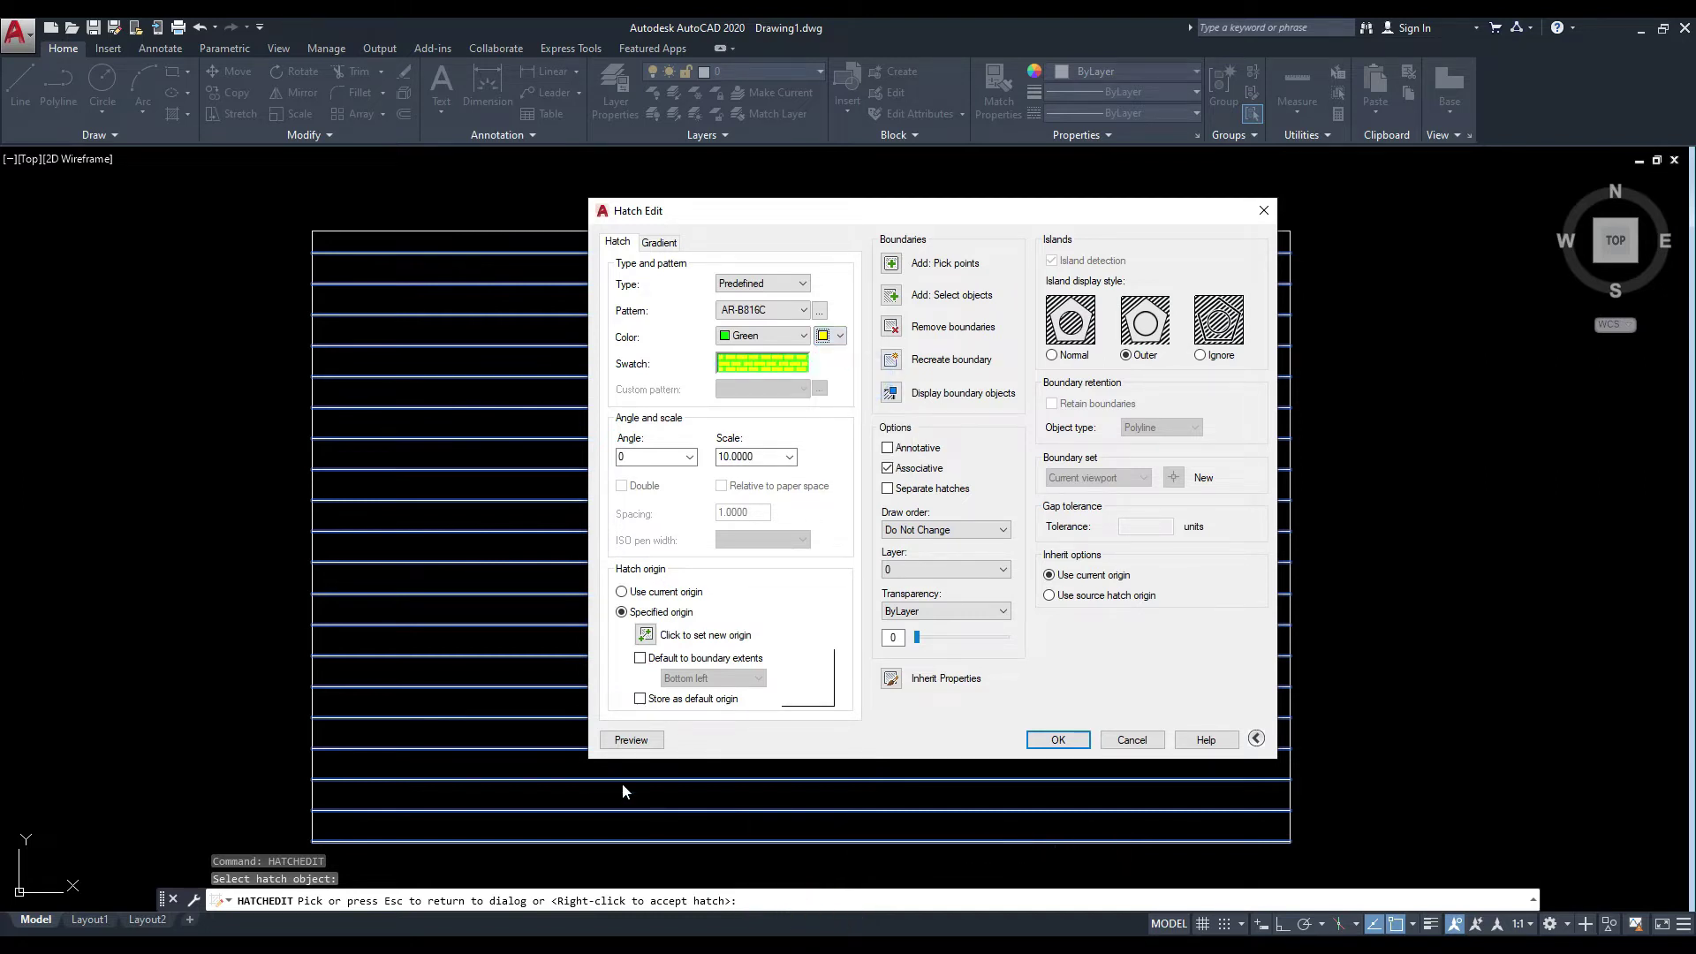
click(631, 740)
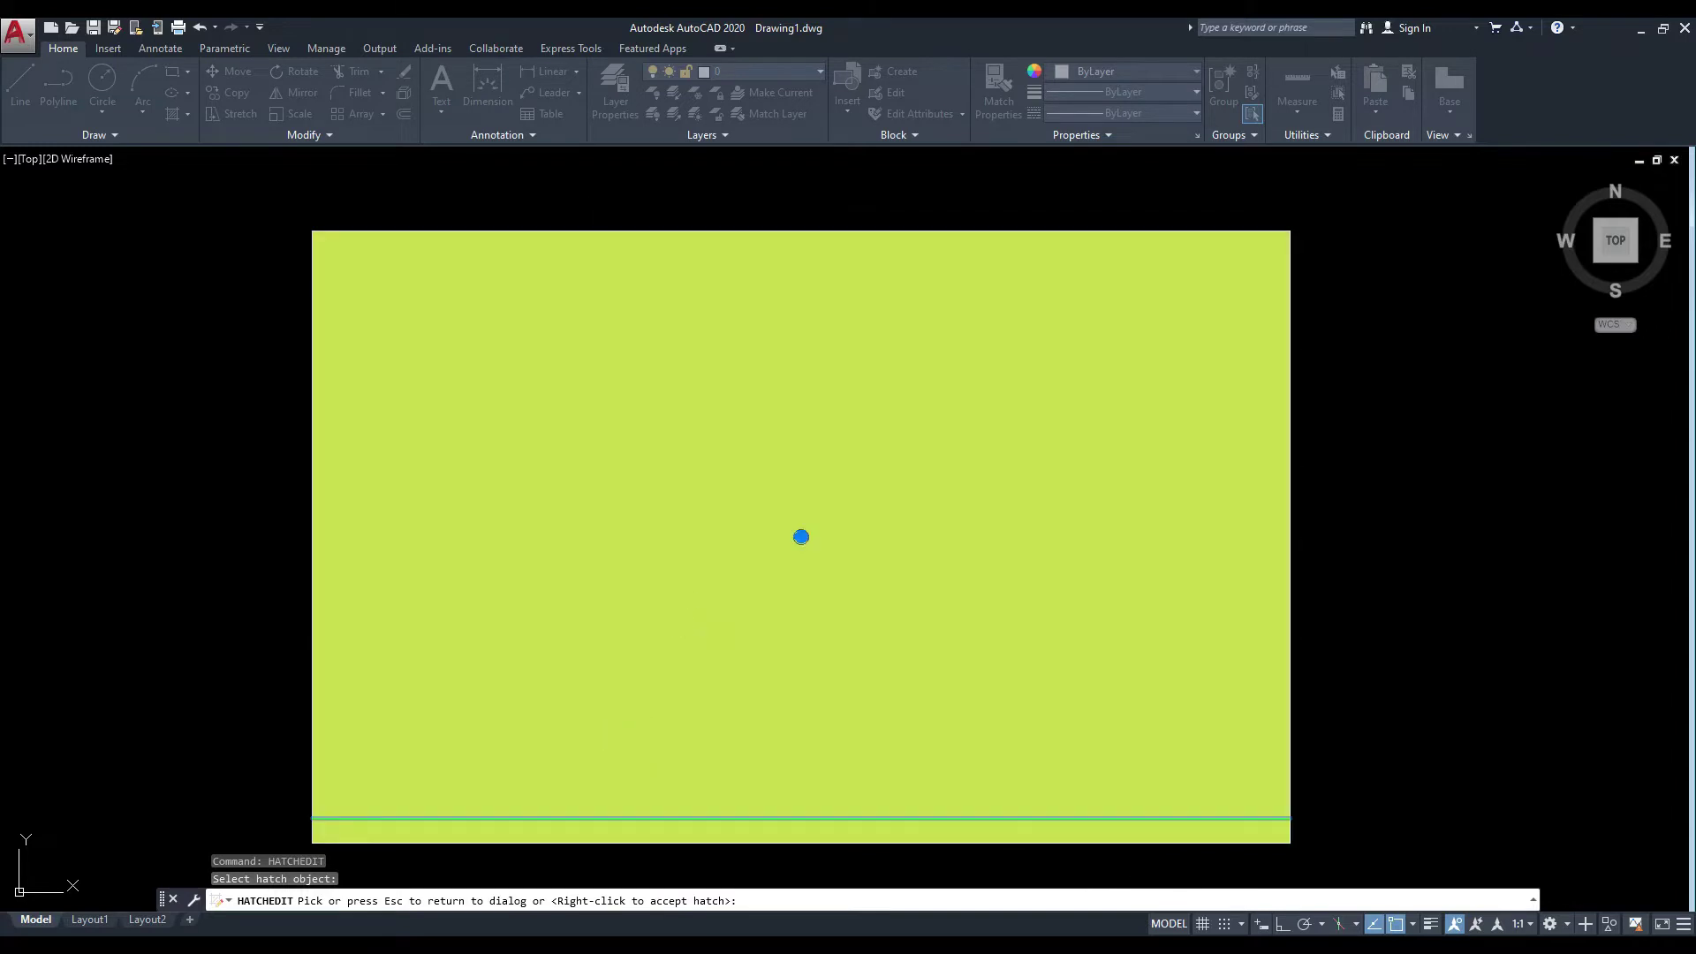
Change the hatch scale, switch to the ANSI31 pattern, and preview the diagonal lines.
scroll(644, 477, down, 2)
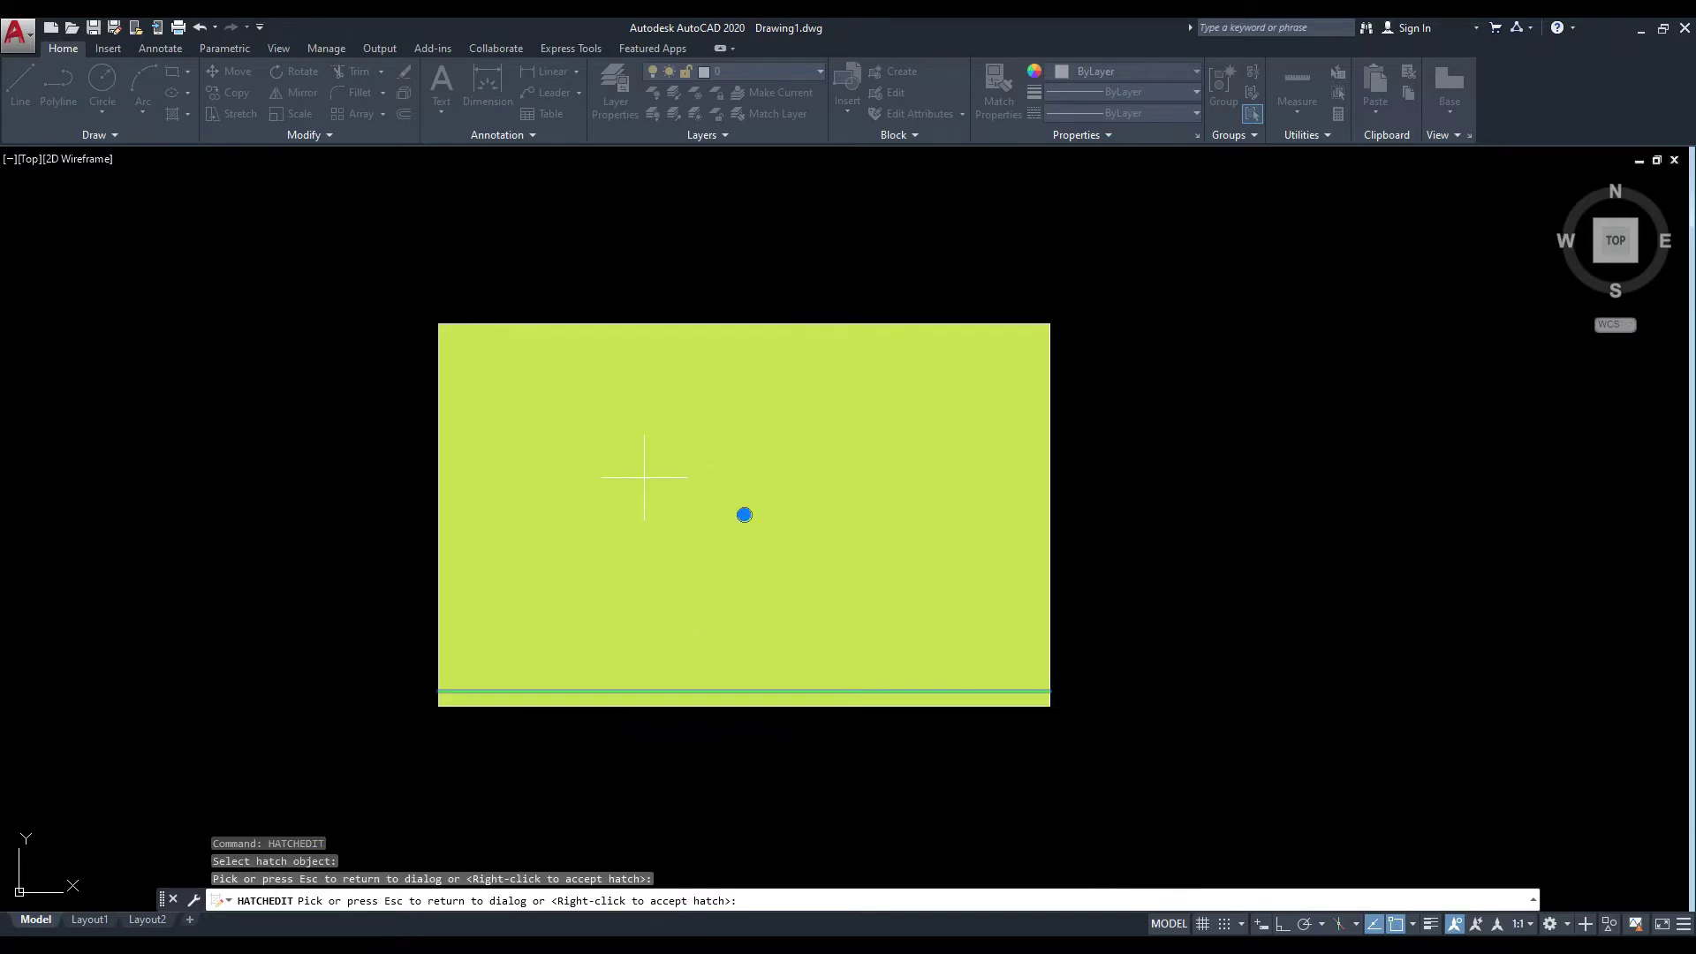
key(Escape)
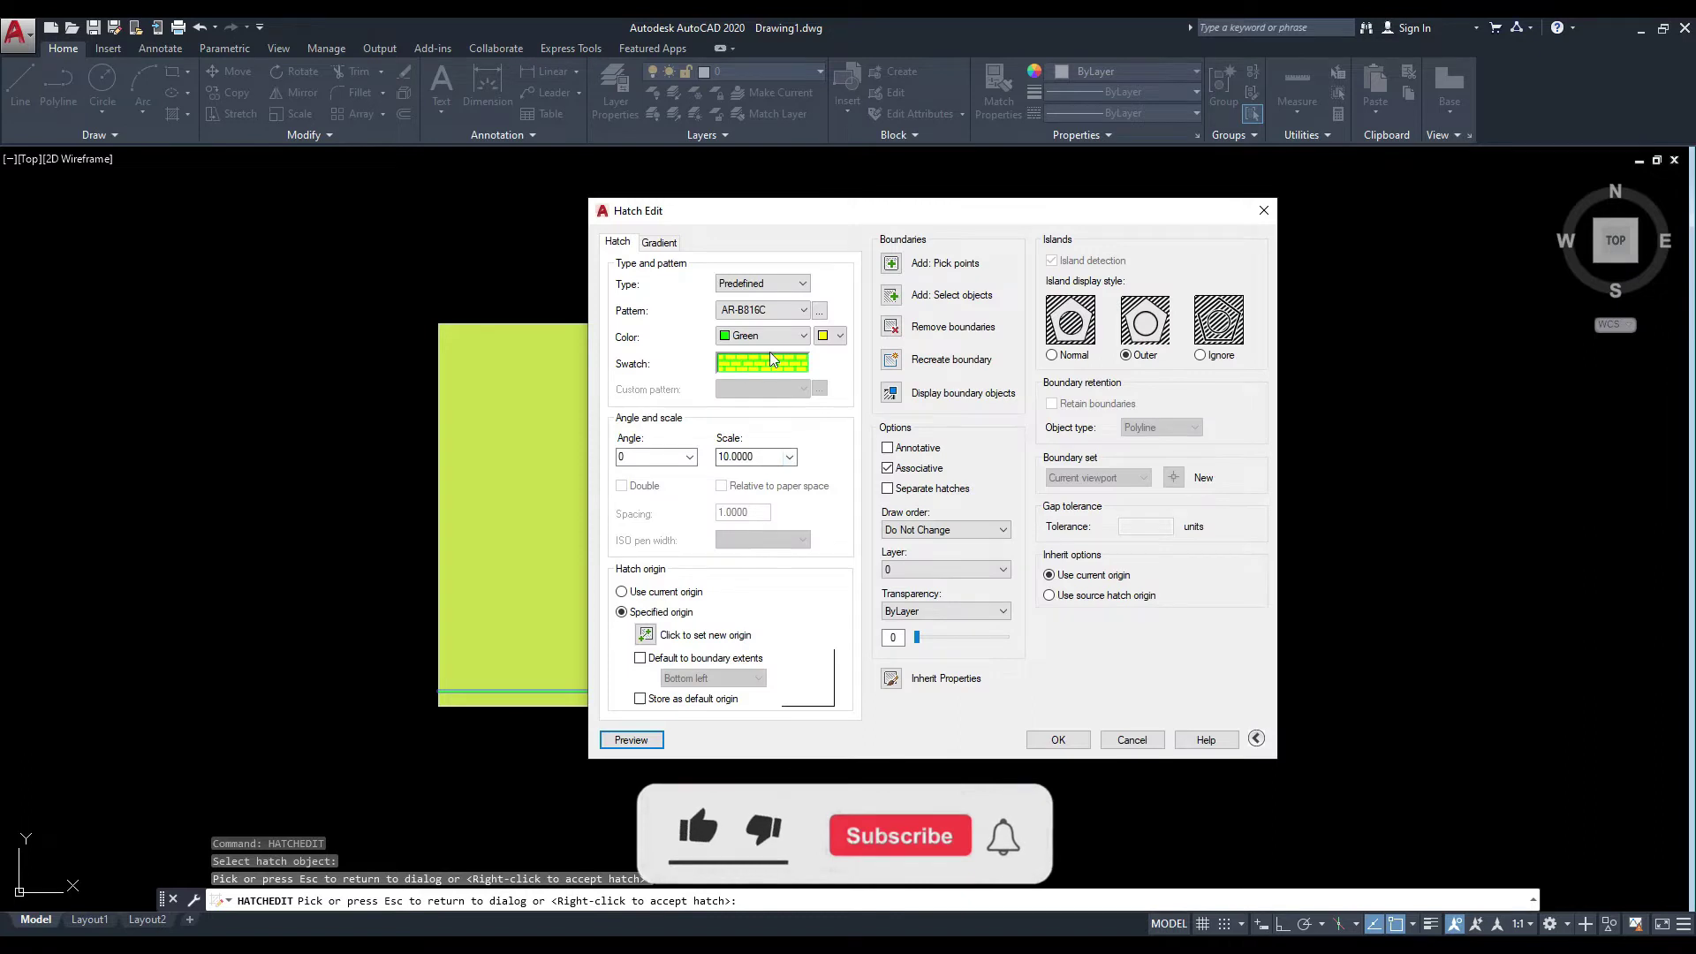
double_click(760, 456)
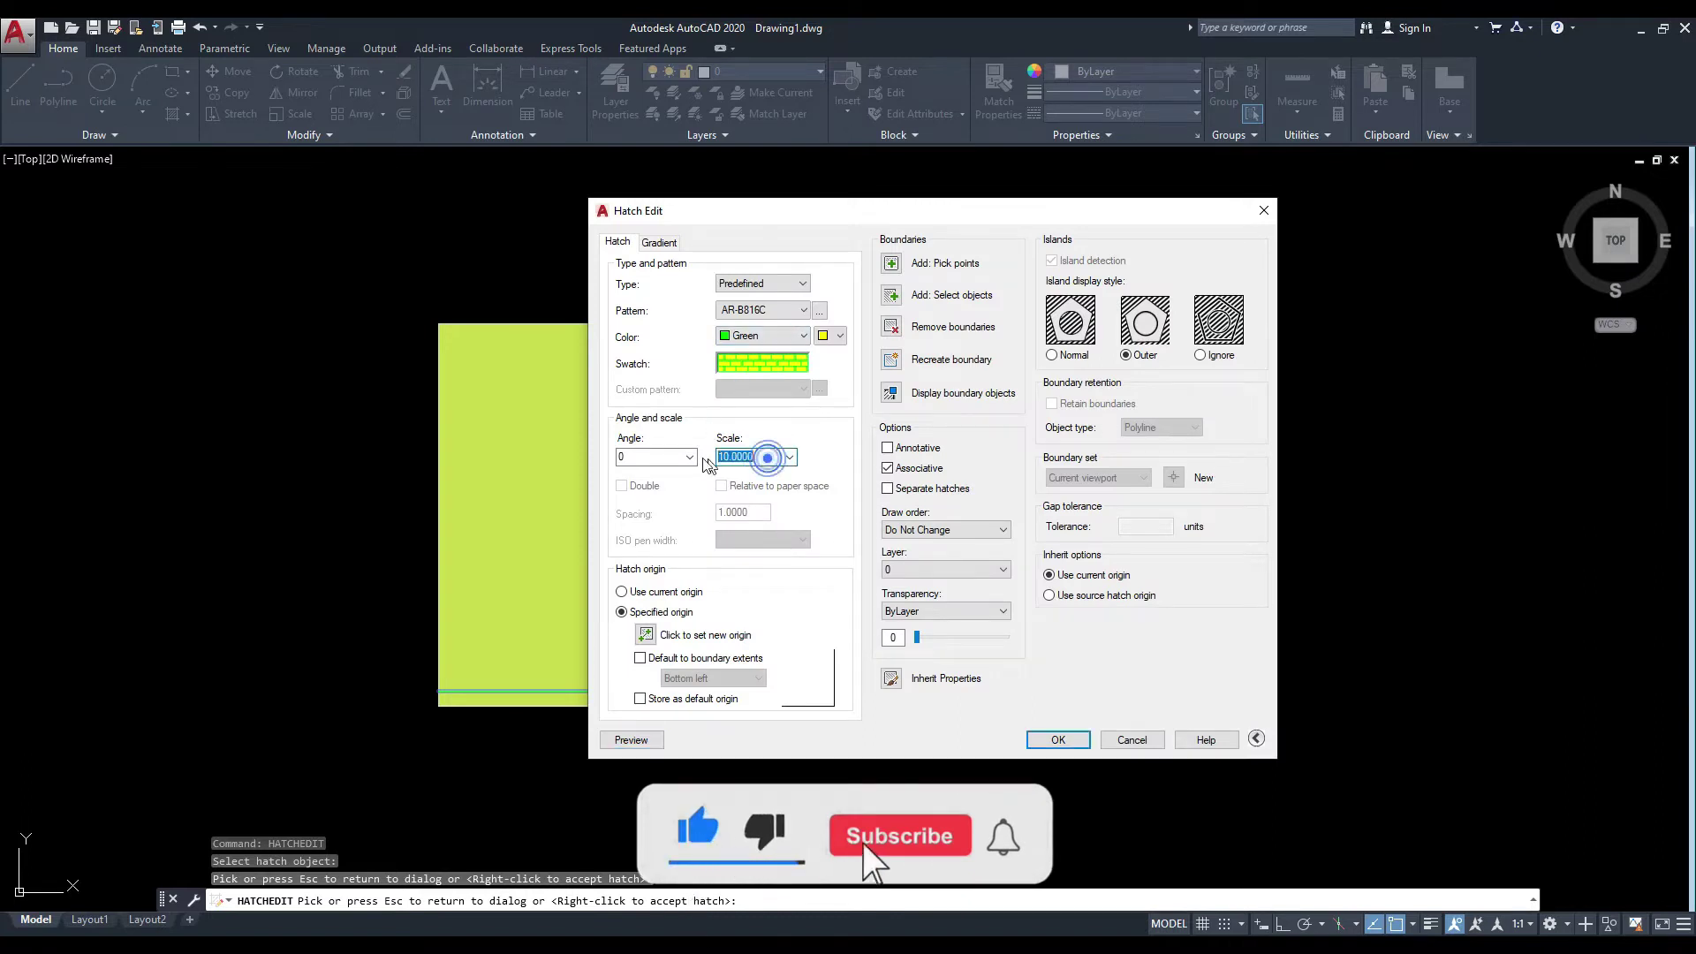
text(5)
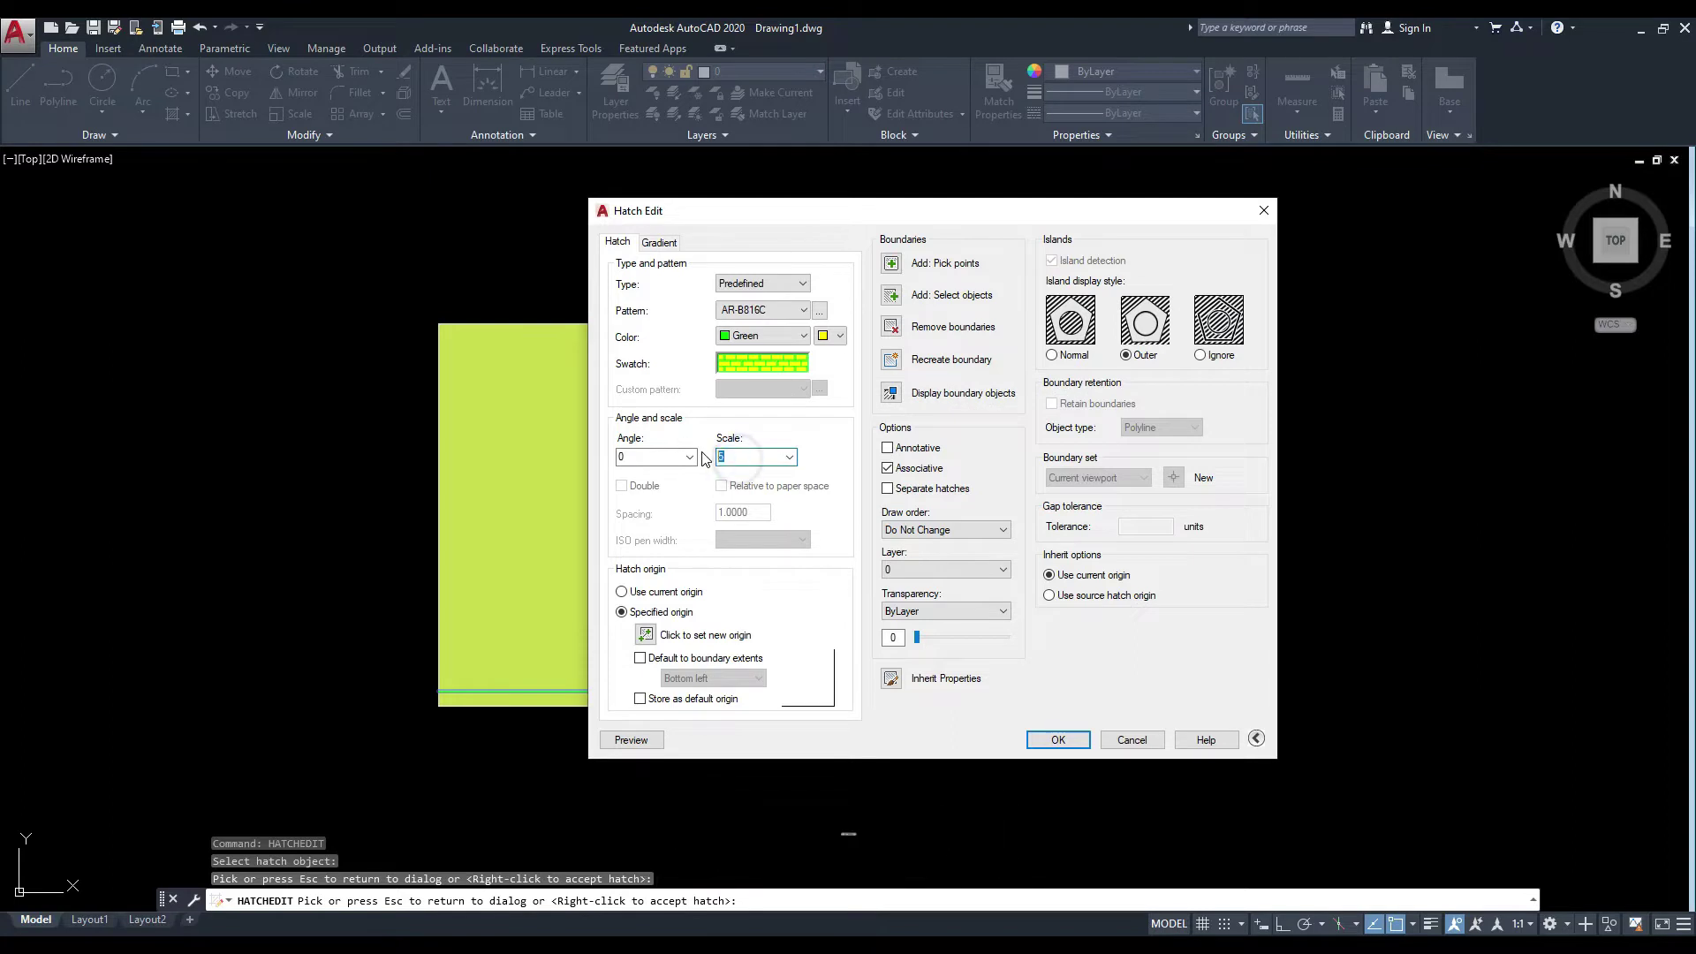
click(800, 313)
scroll(756, 415, up, 5)
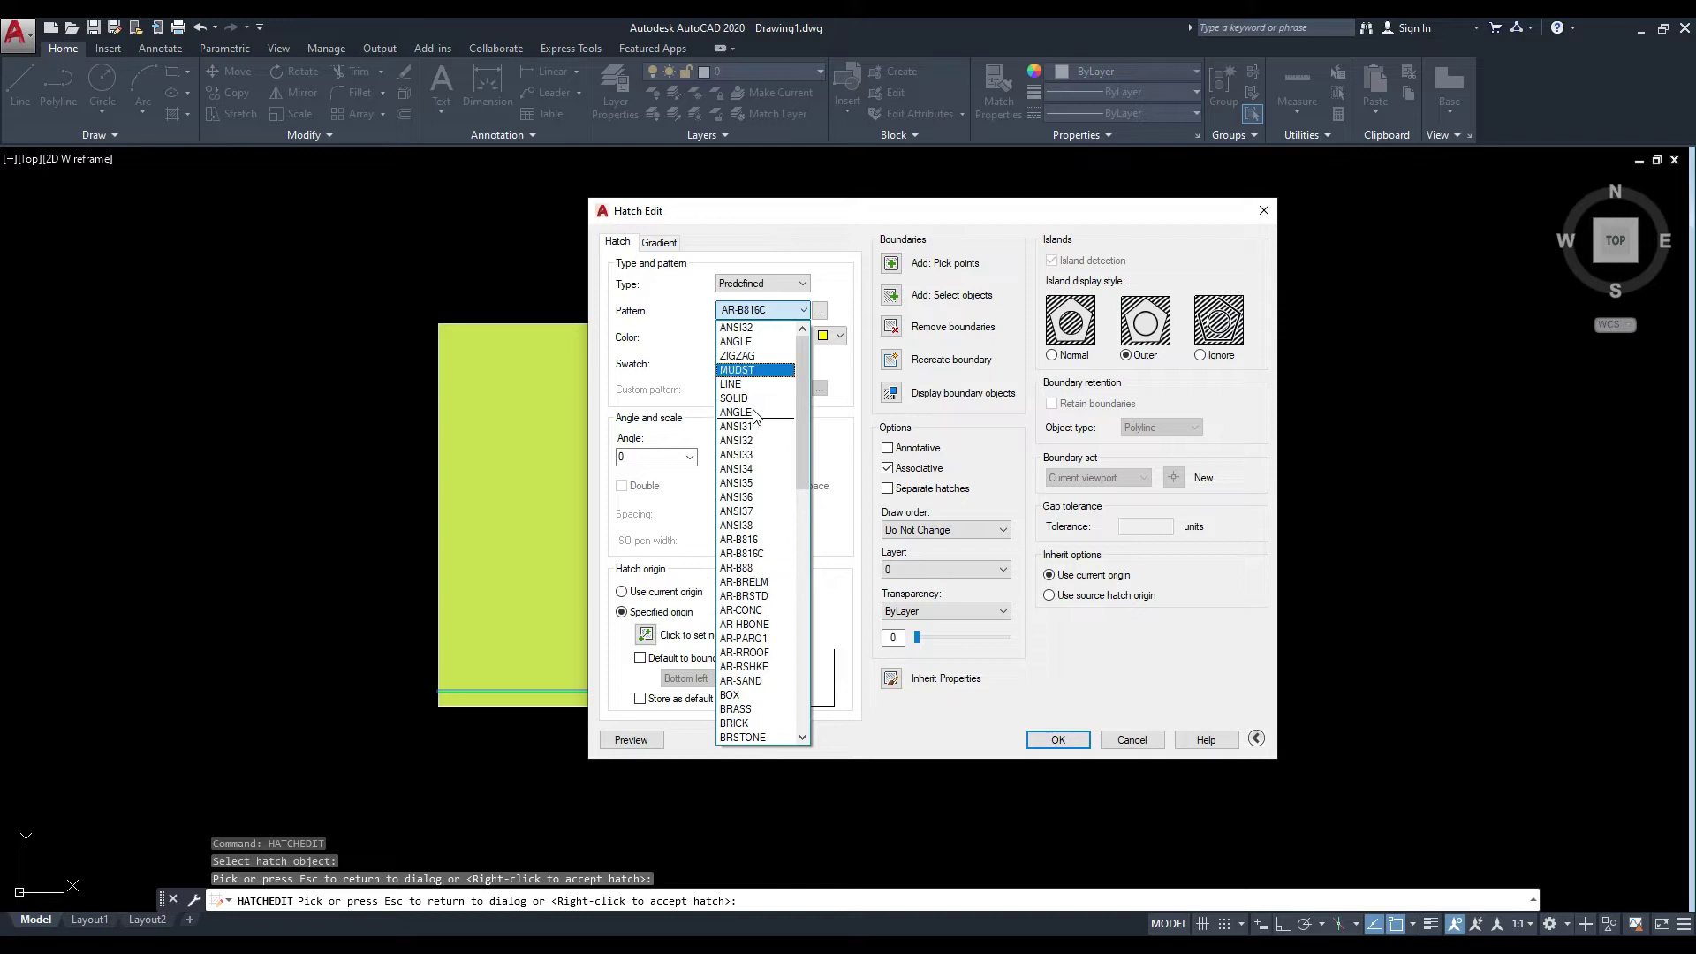
click(751, 427)
click(628, 744)
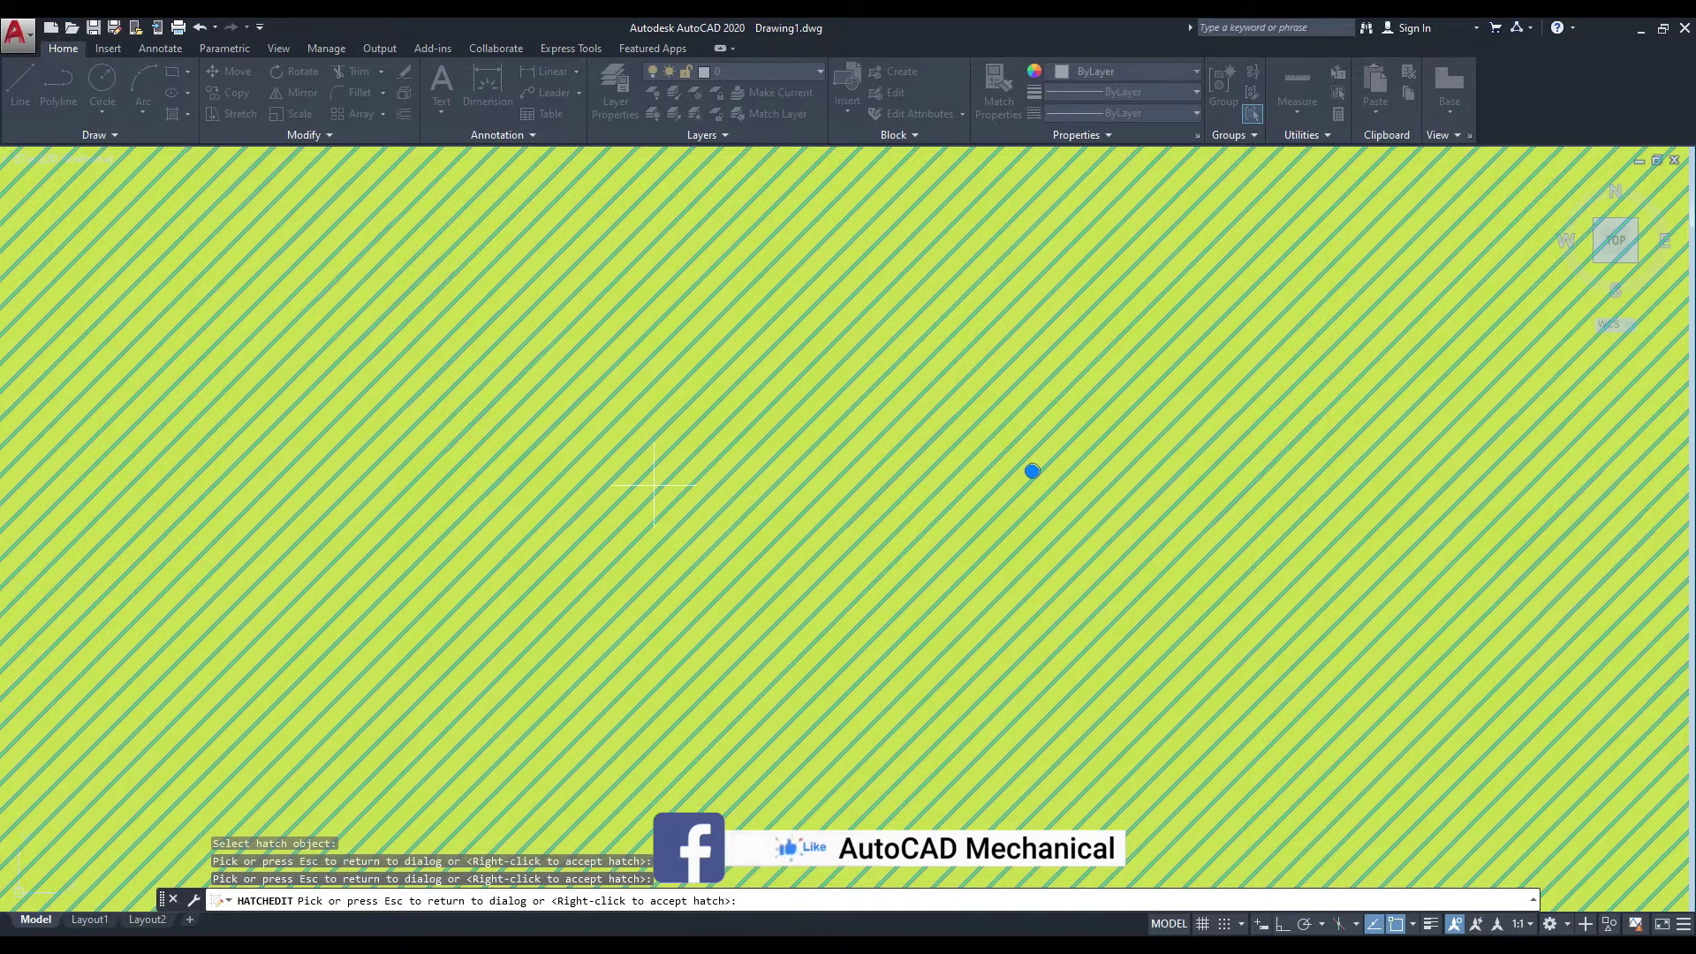
scroll(801, 480, down, 5)
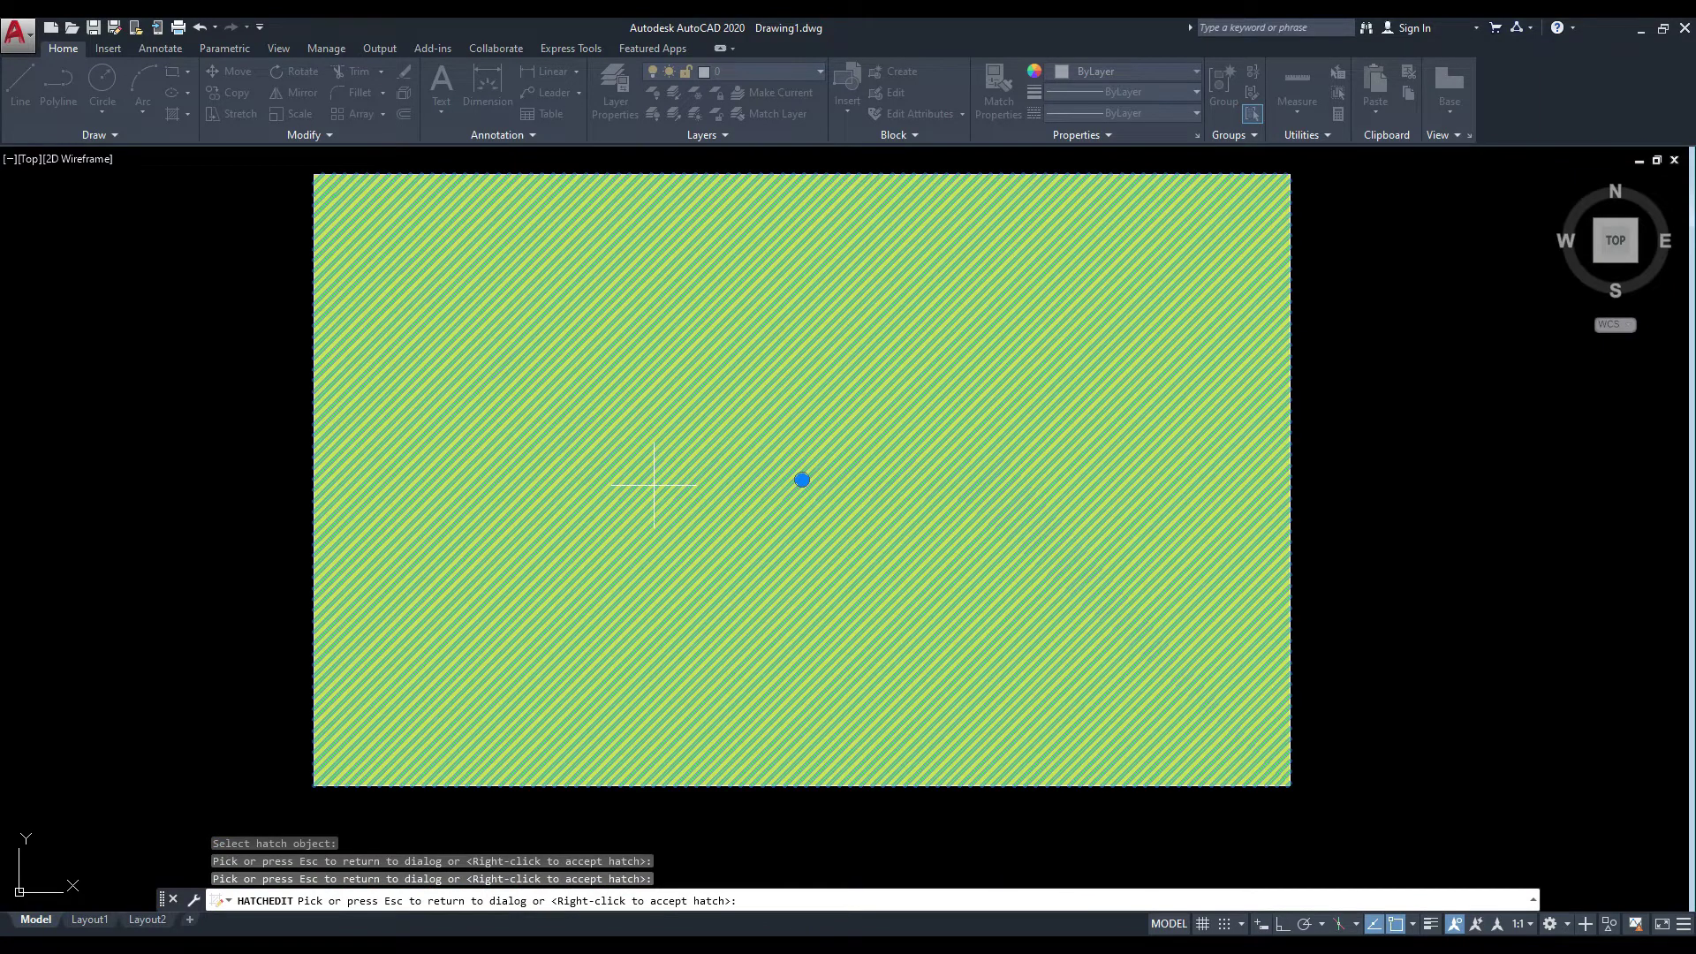
key(Escape)
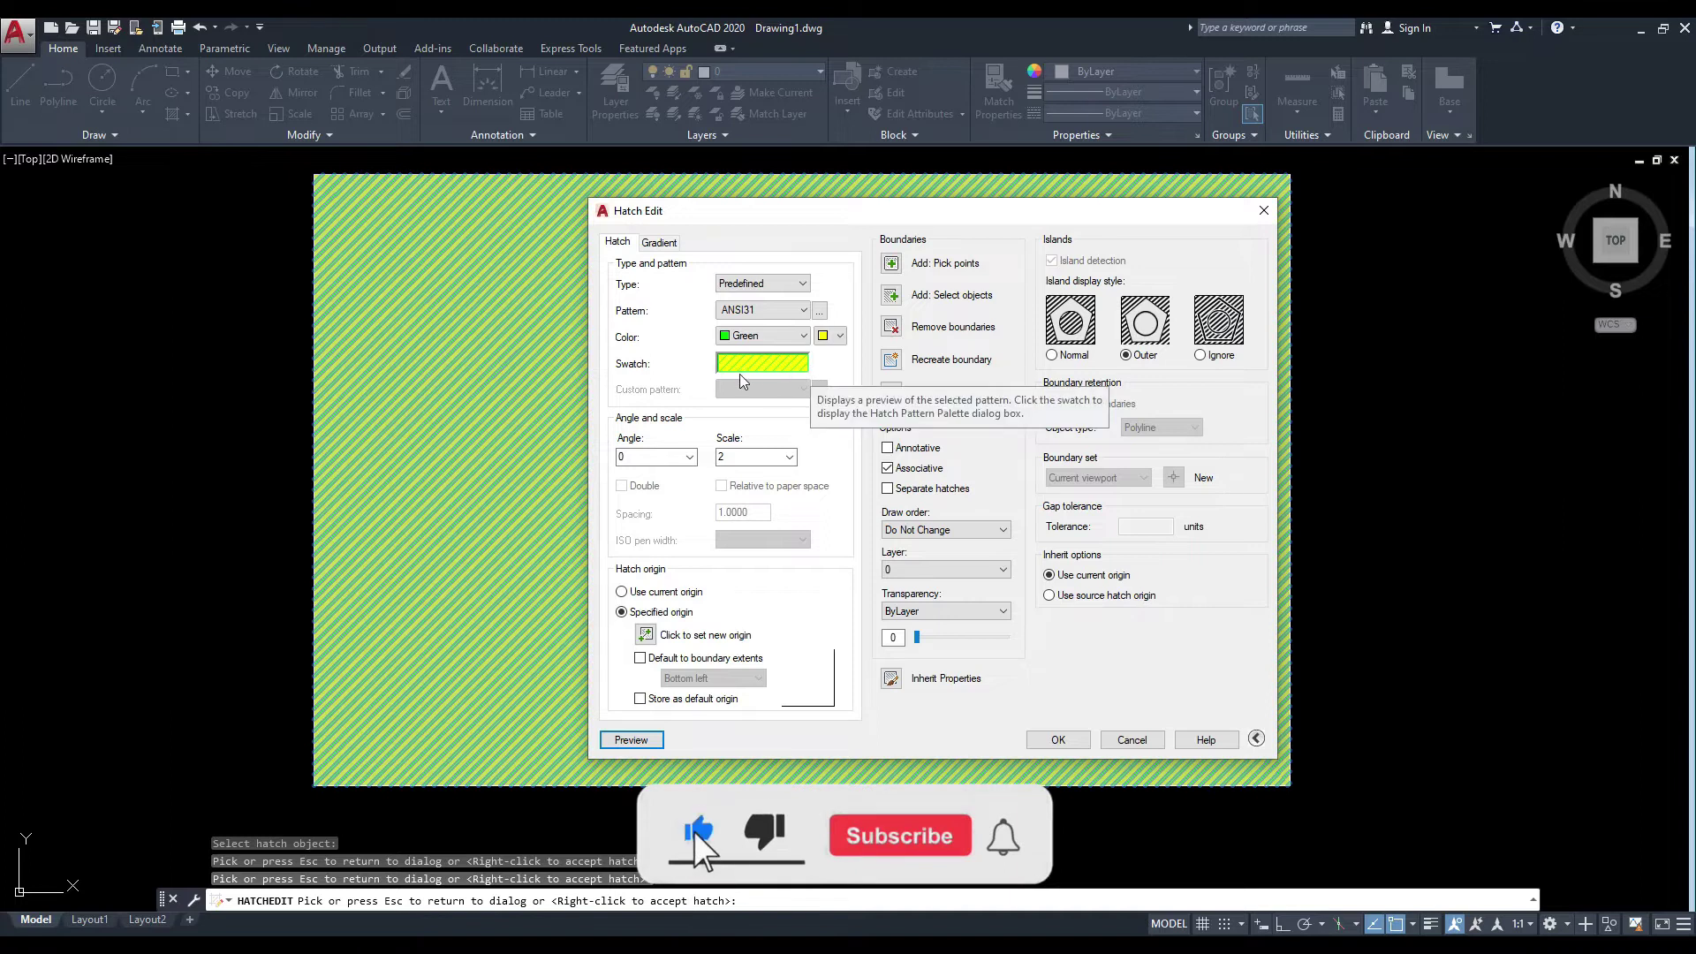
click(804, 310)
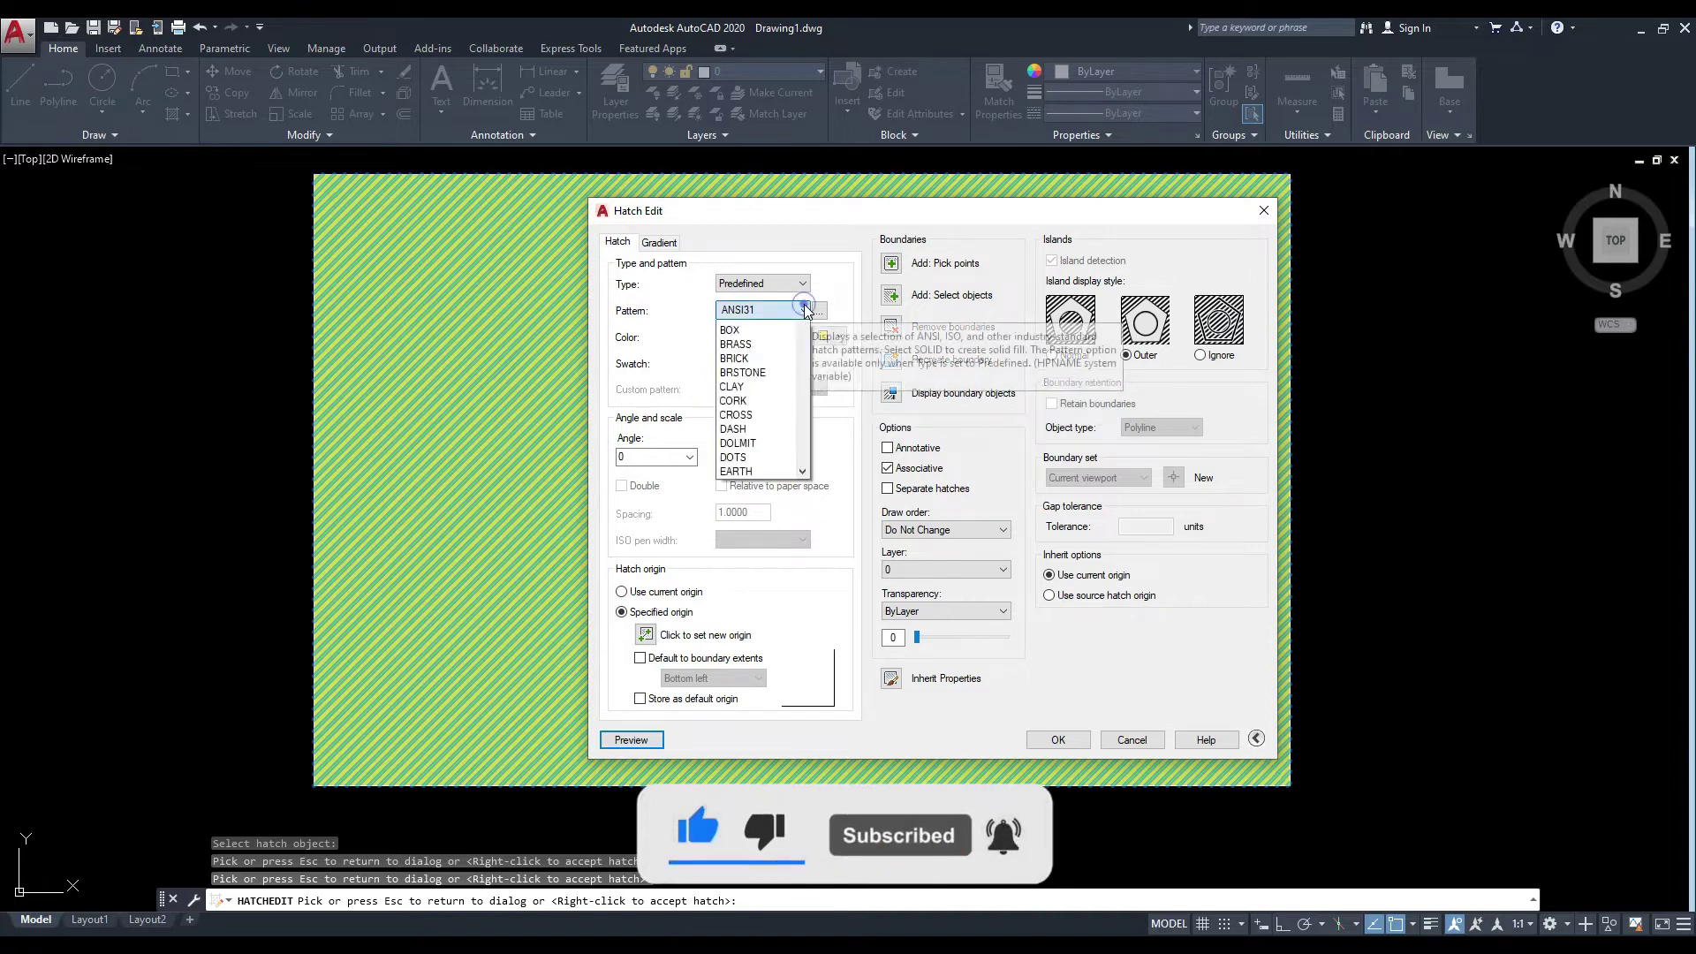
click(698, 347)
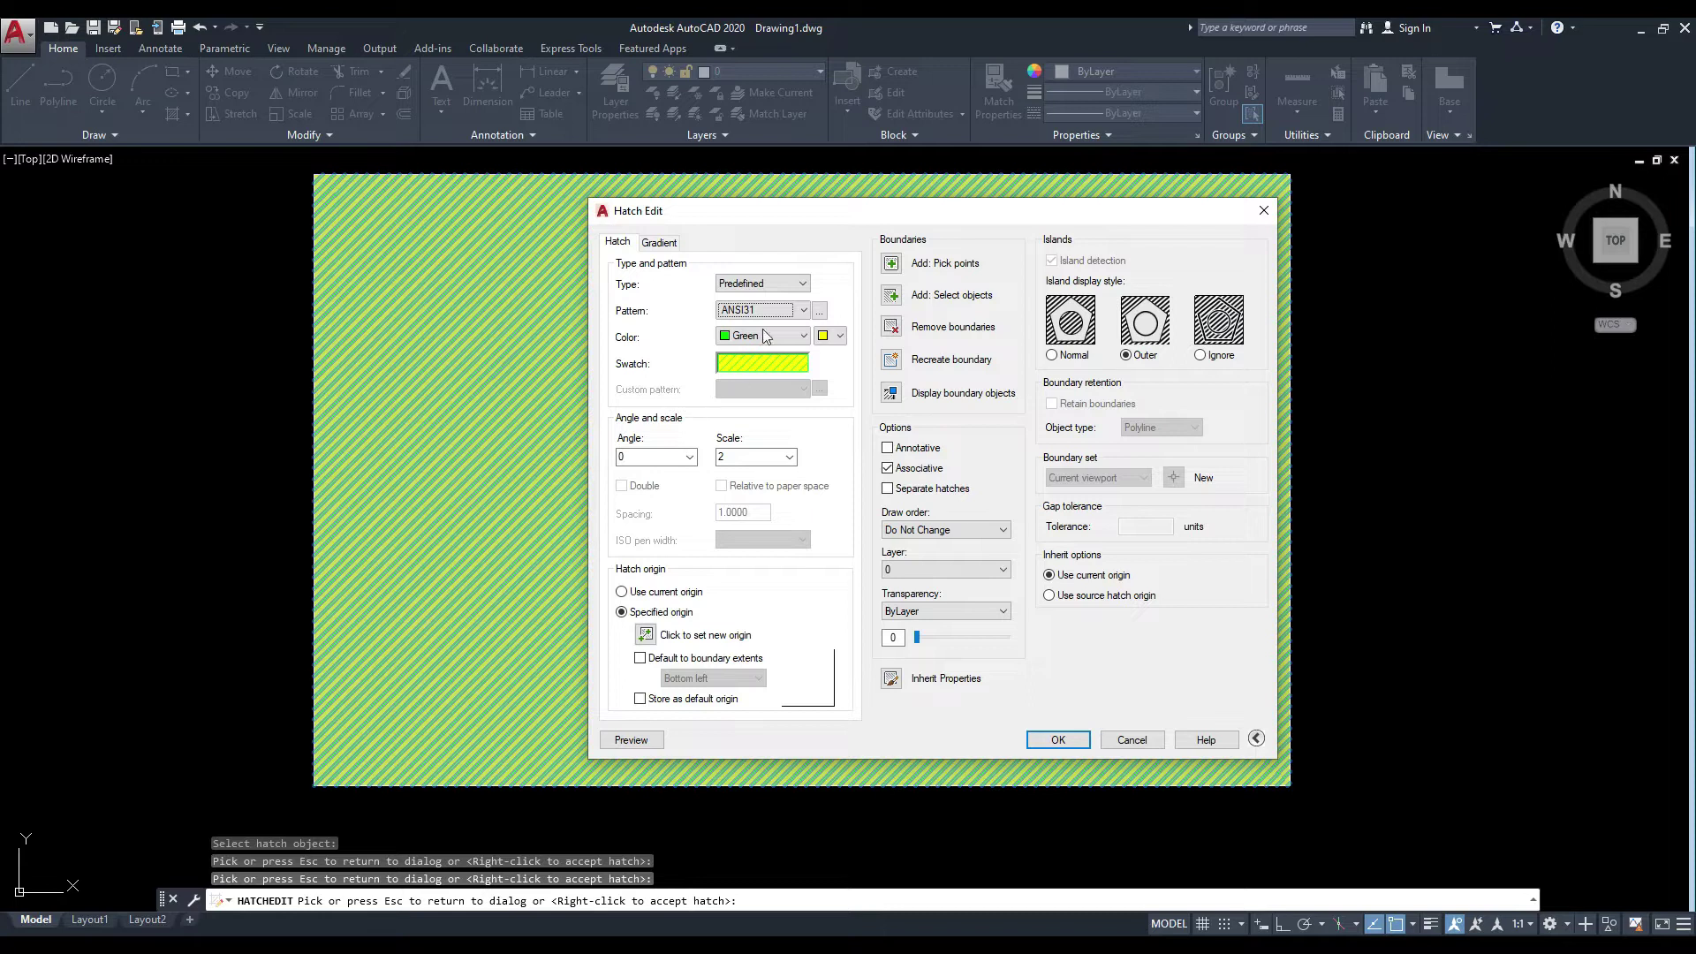
click(790, 287)
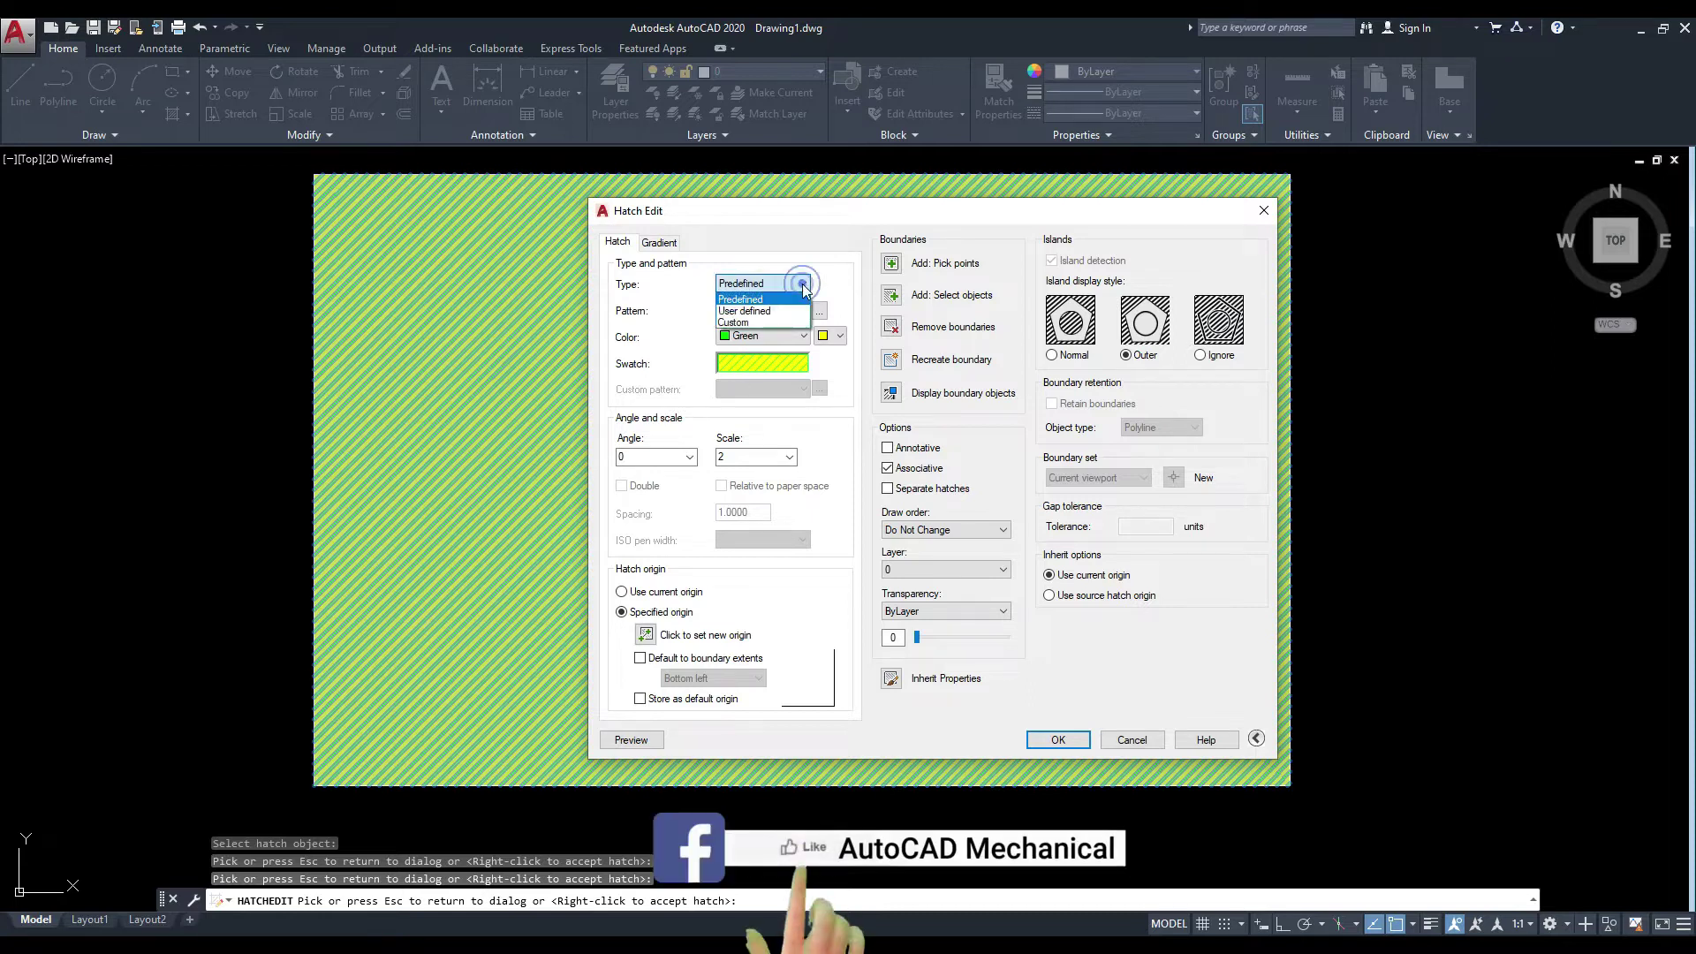
click(763, 324)
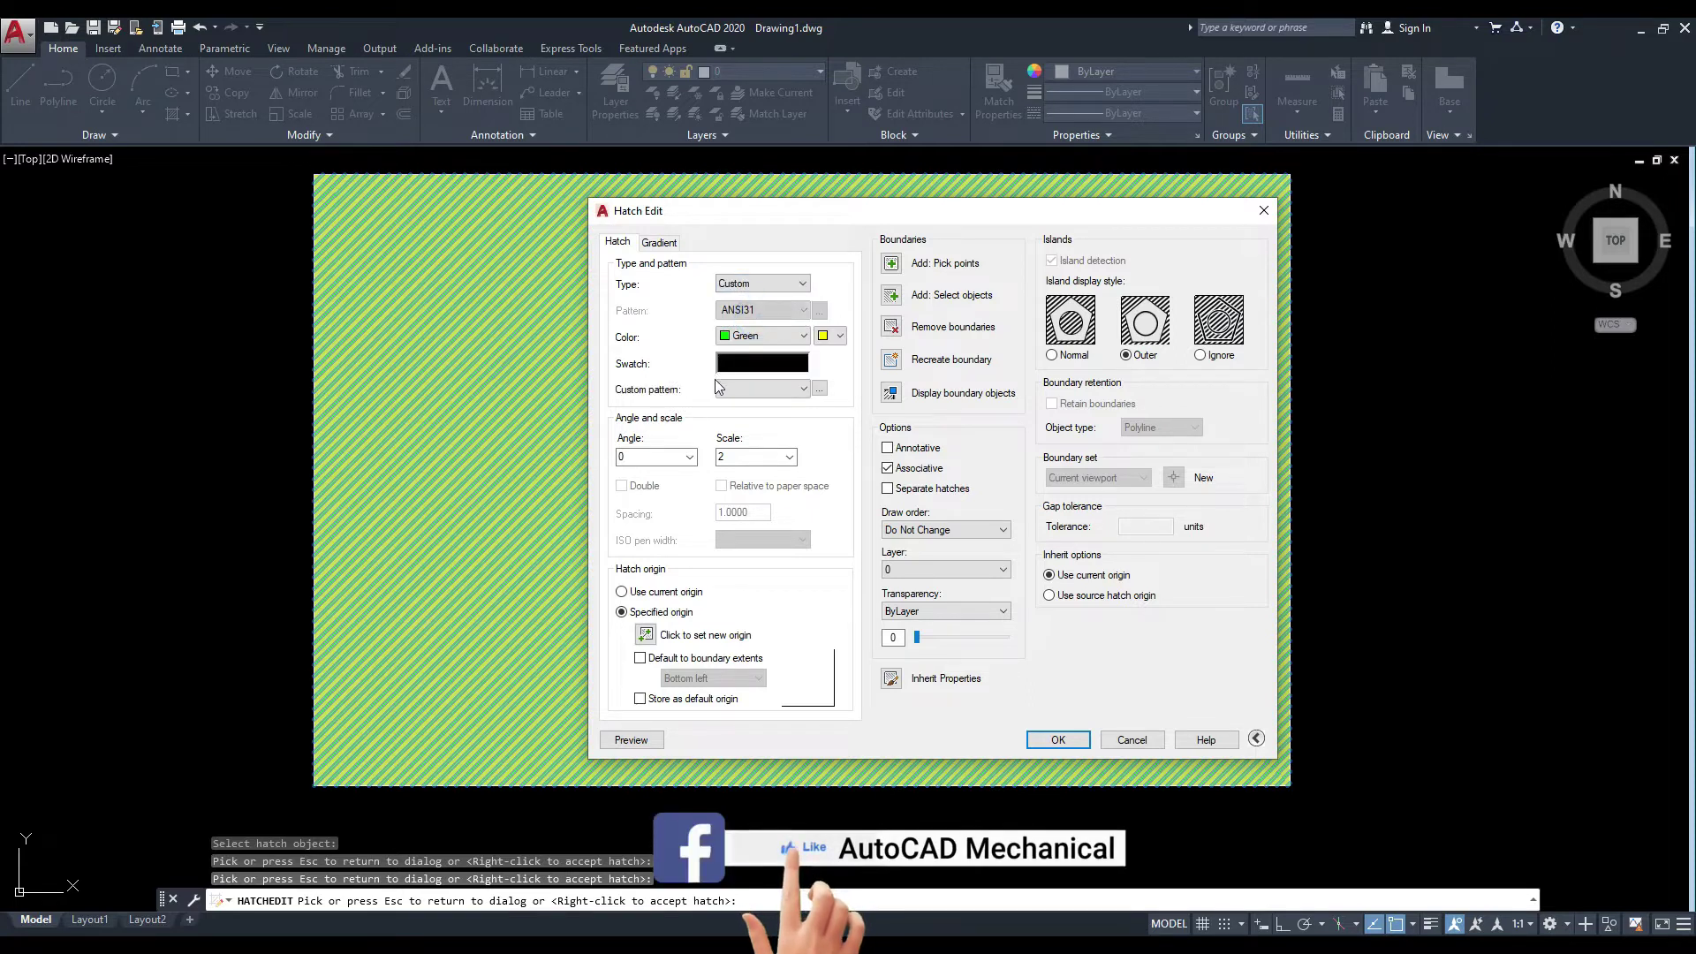
click(805, 390)
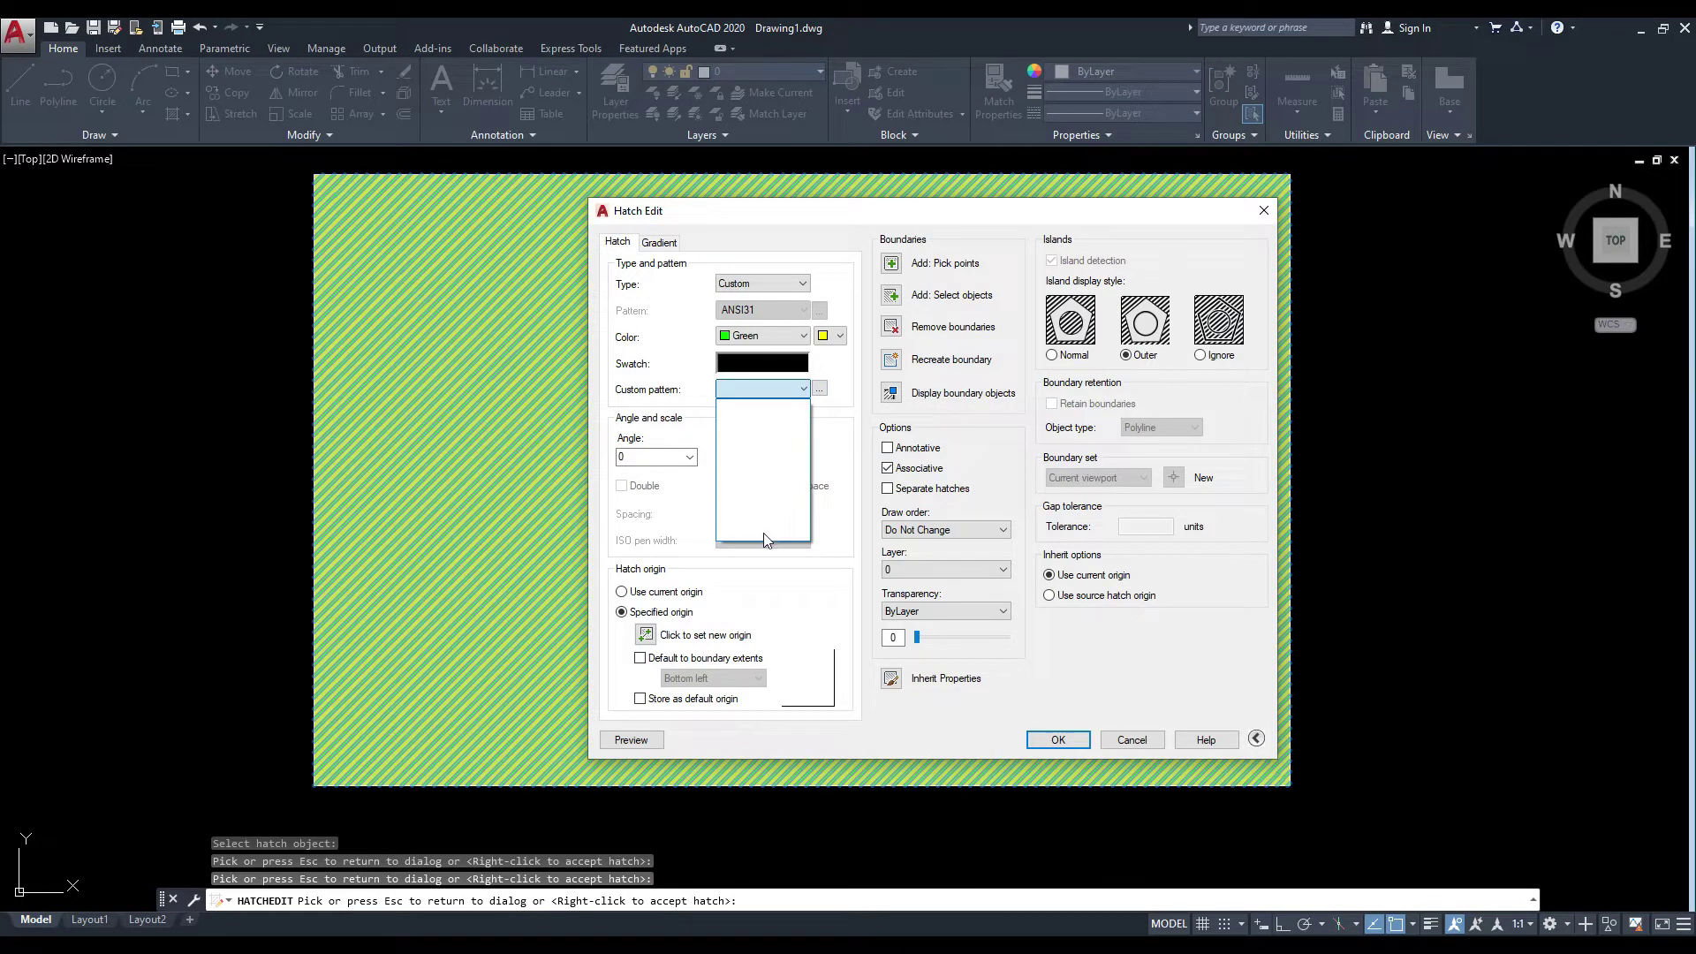
click(843, 406)
click(820, 389)
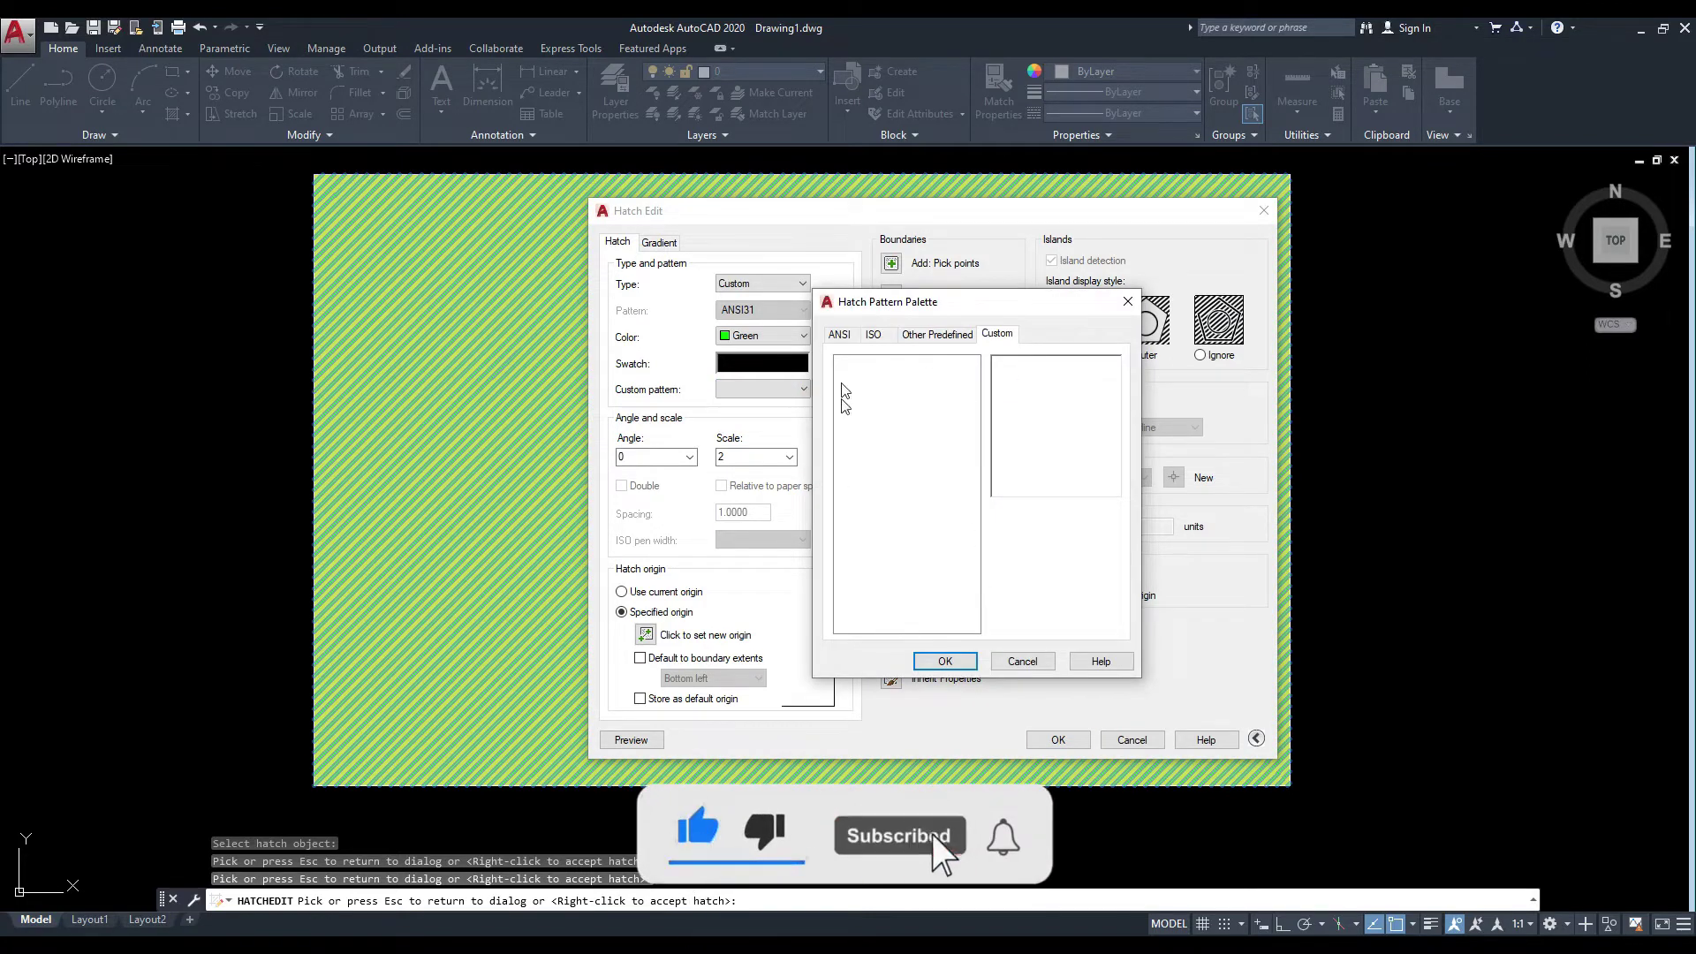
click(937, 661)
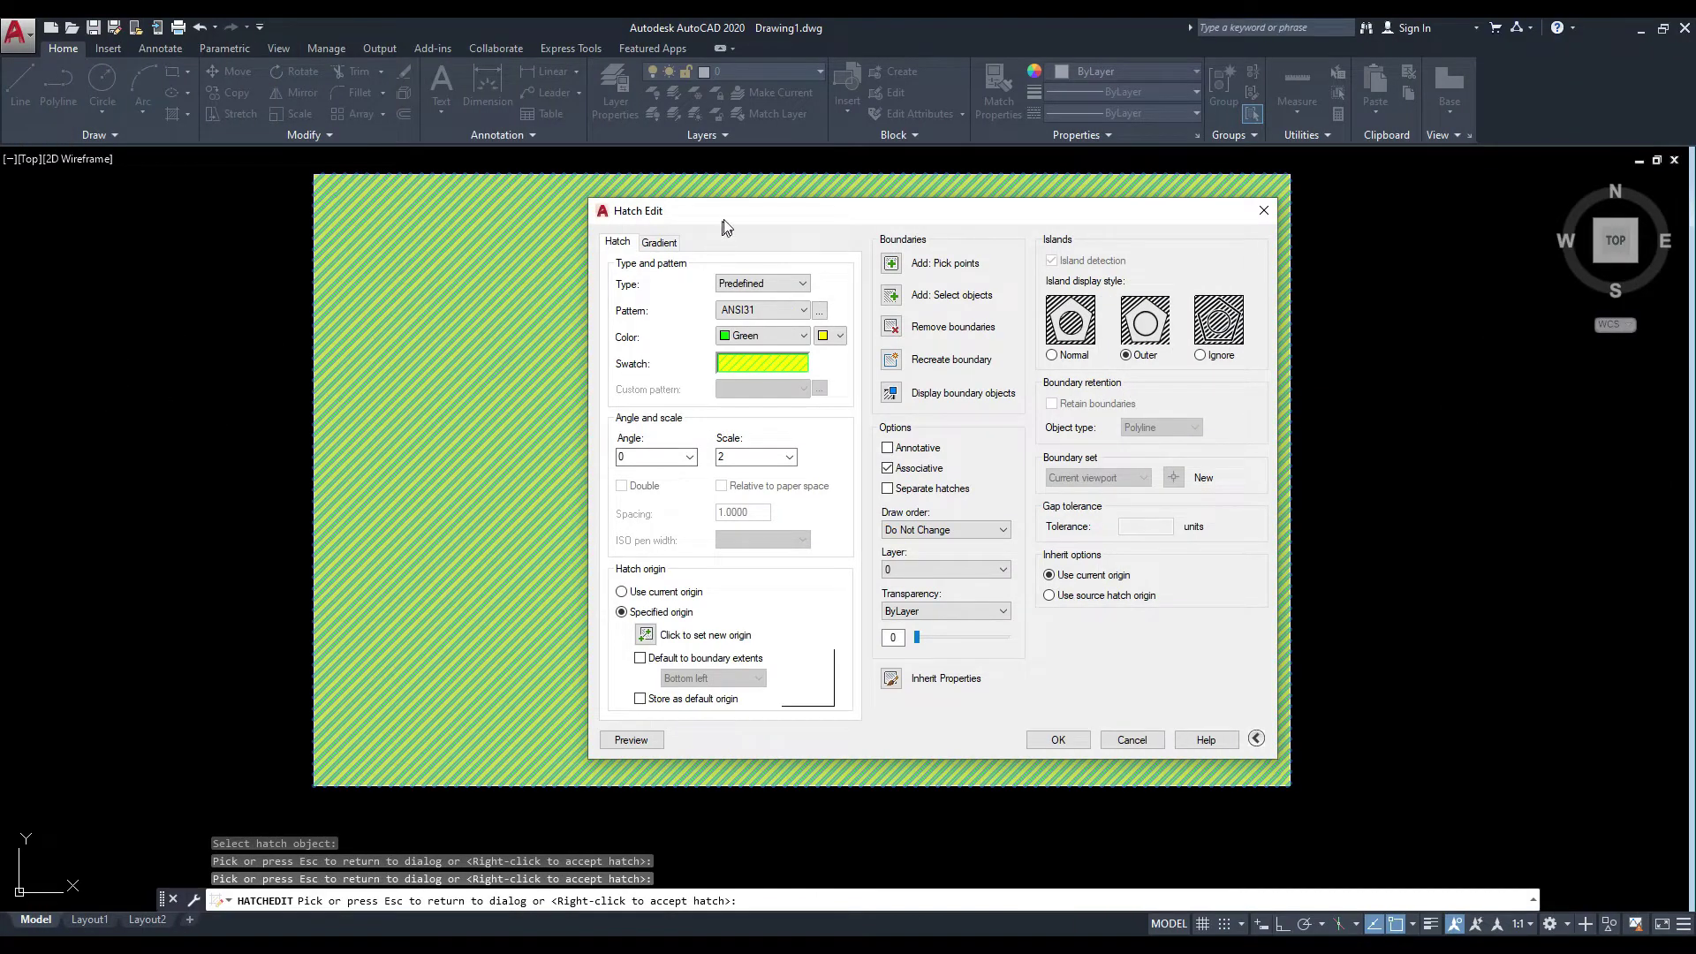
drag(722, 227, 760, 235)
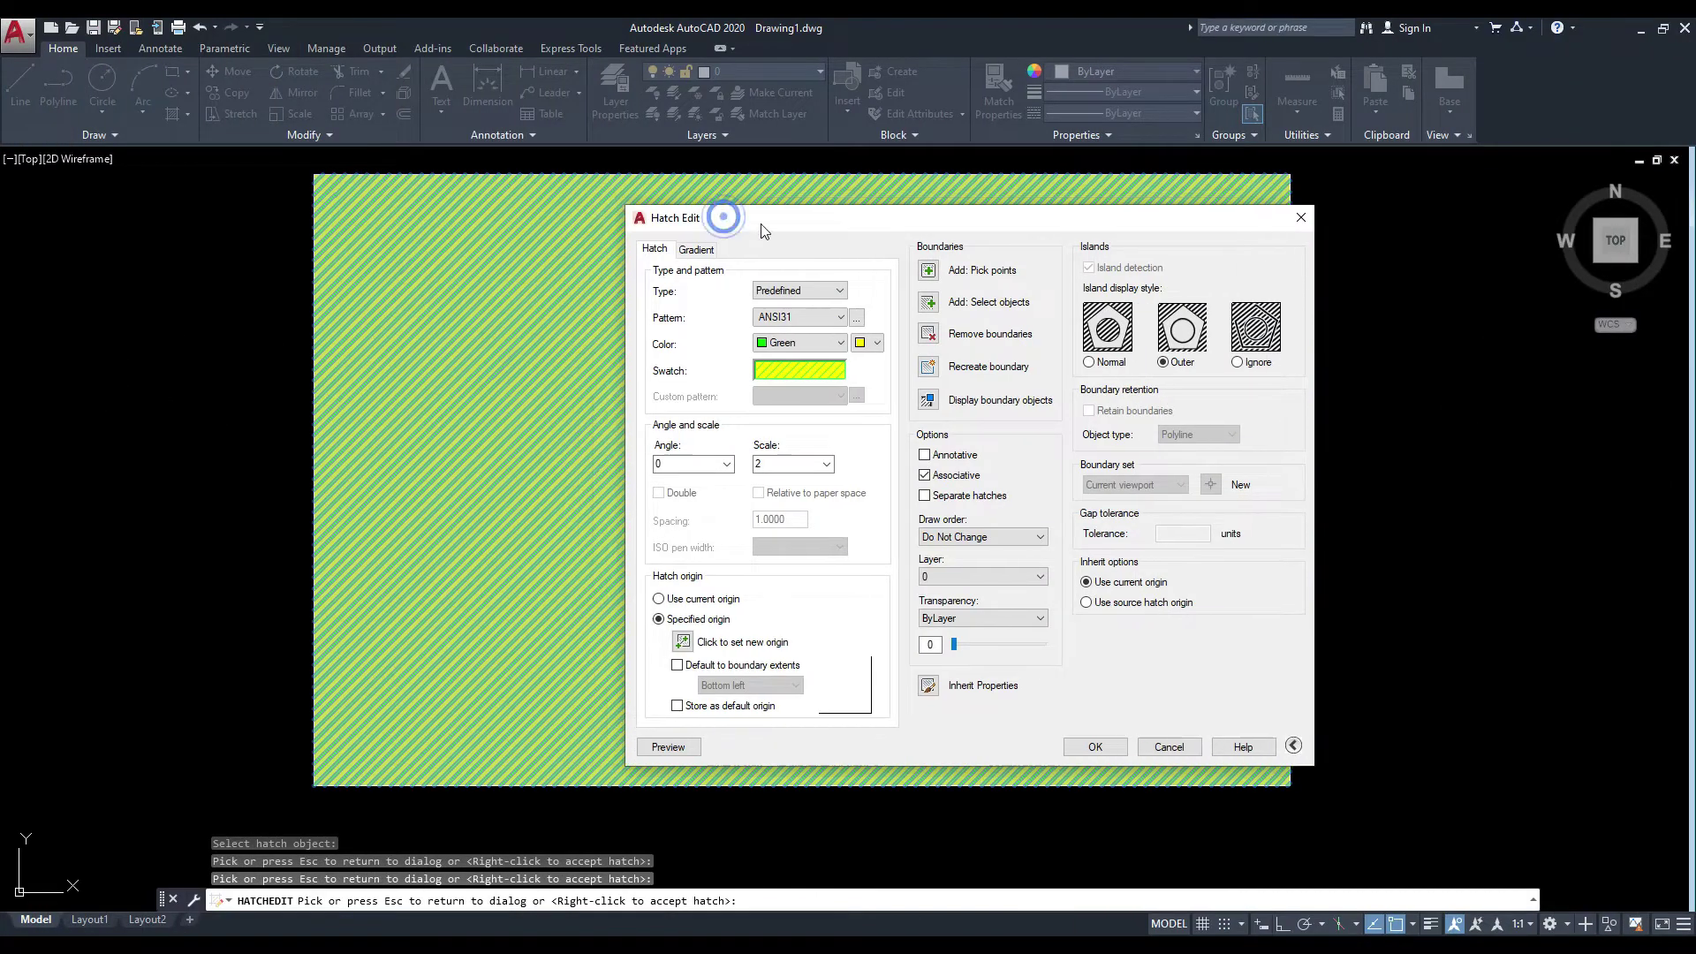
click(725, 465)
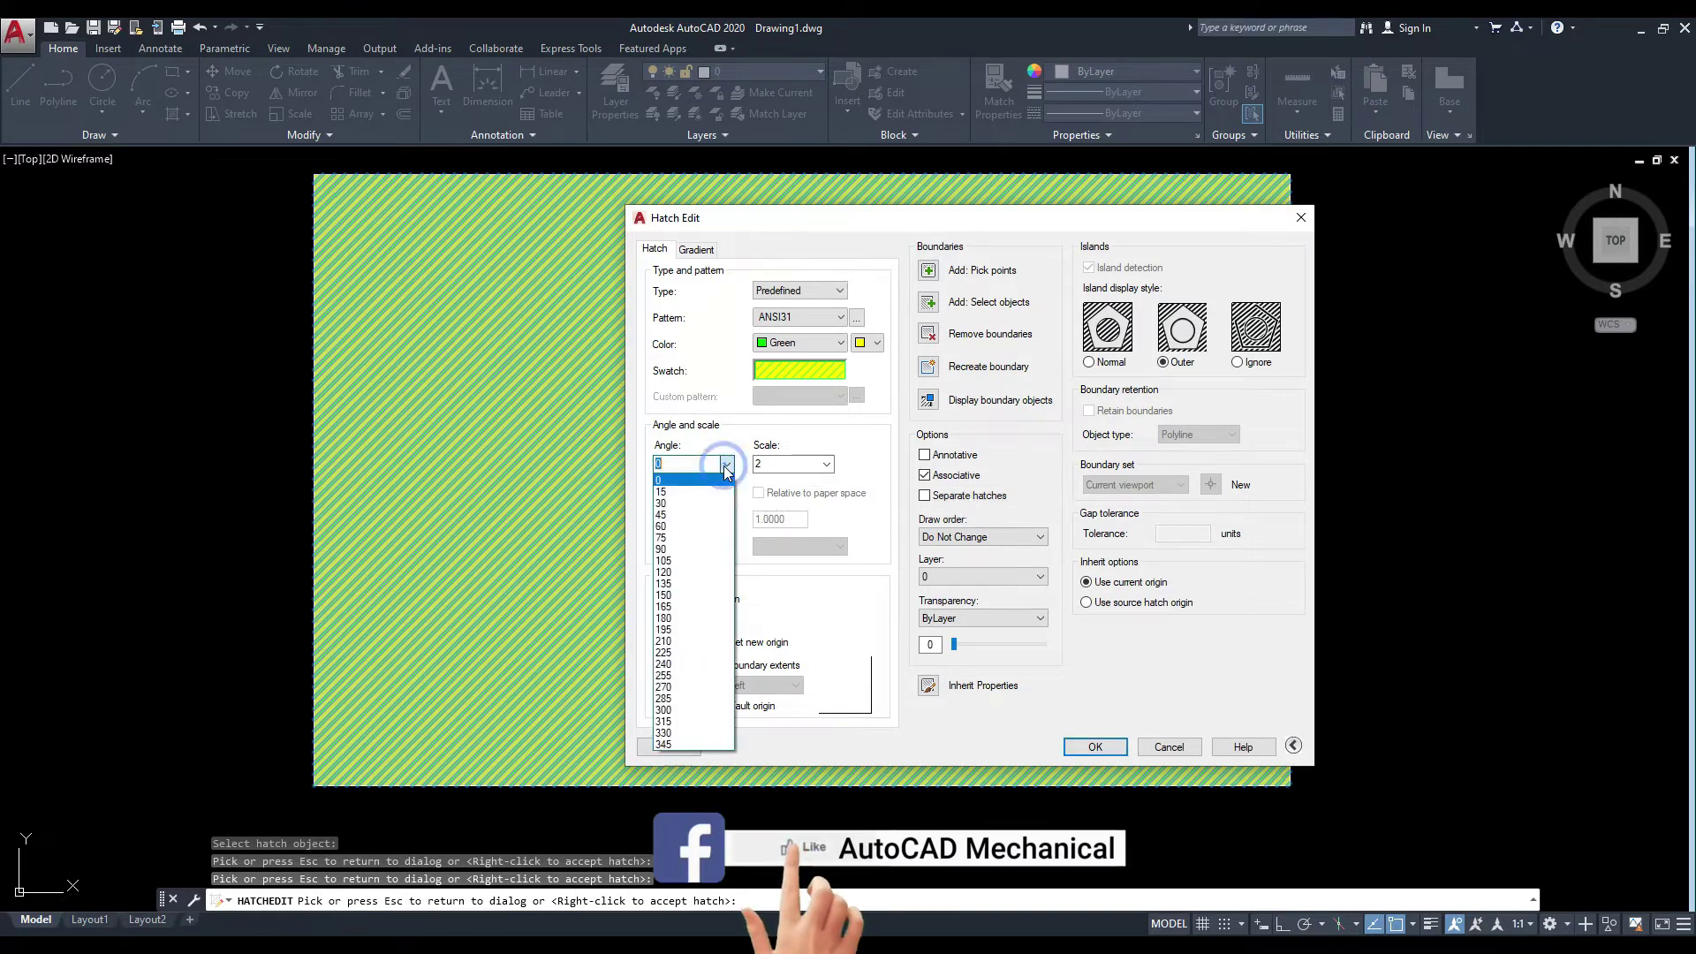
Set User defined type, Use Current colour, black background, and Double crosshatching.
click(734, 436)
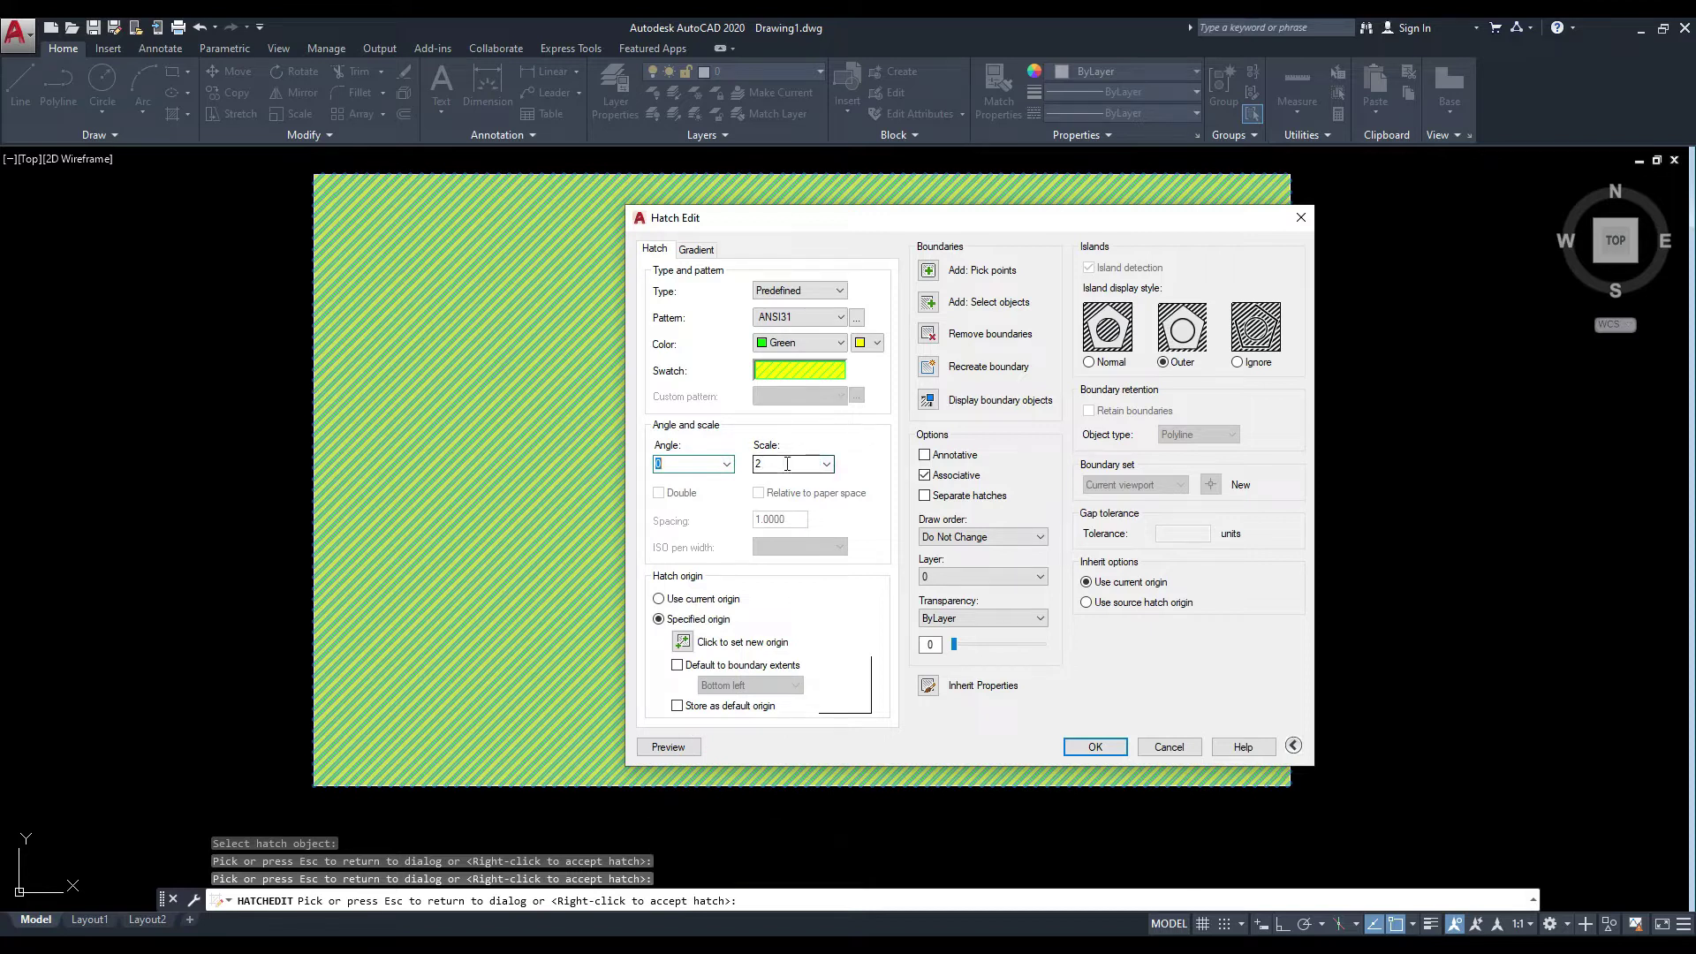
drag(831, 235, 786, 227)
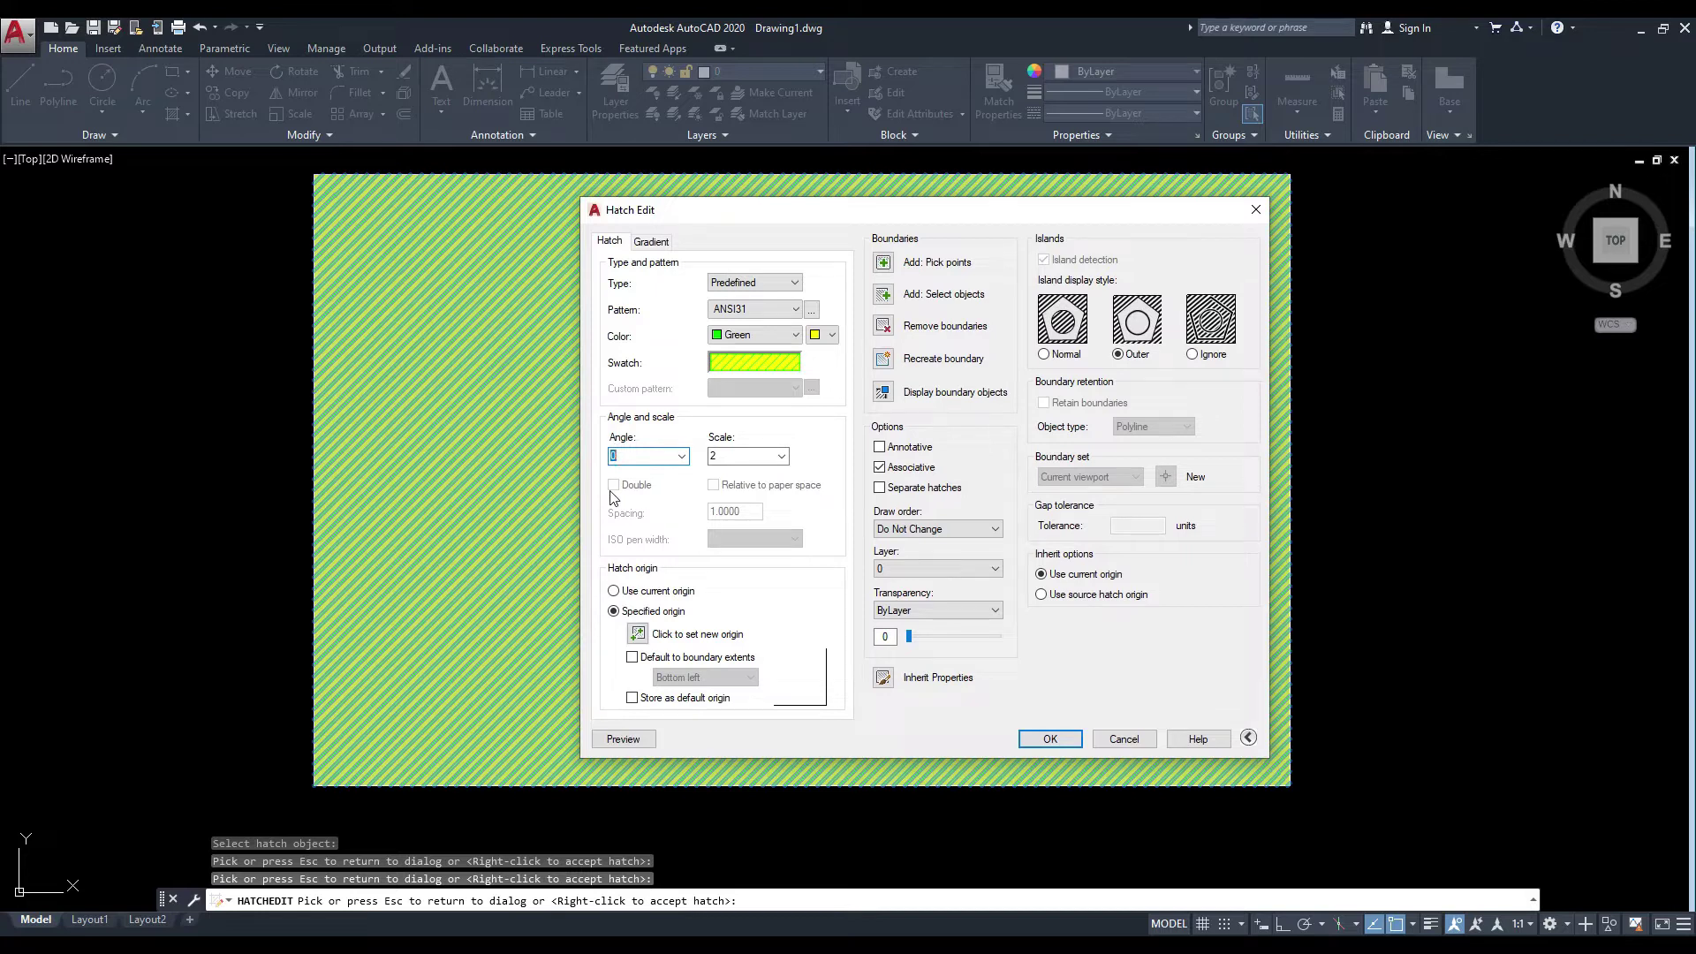
click(777, 283)
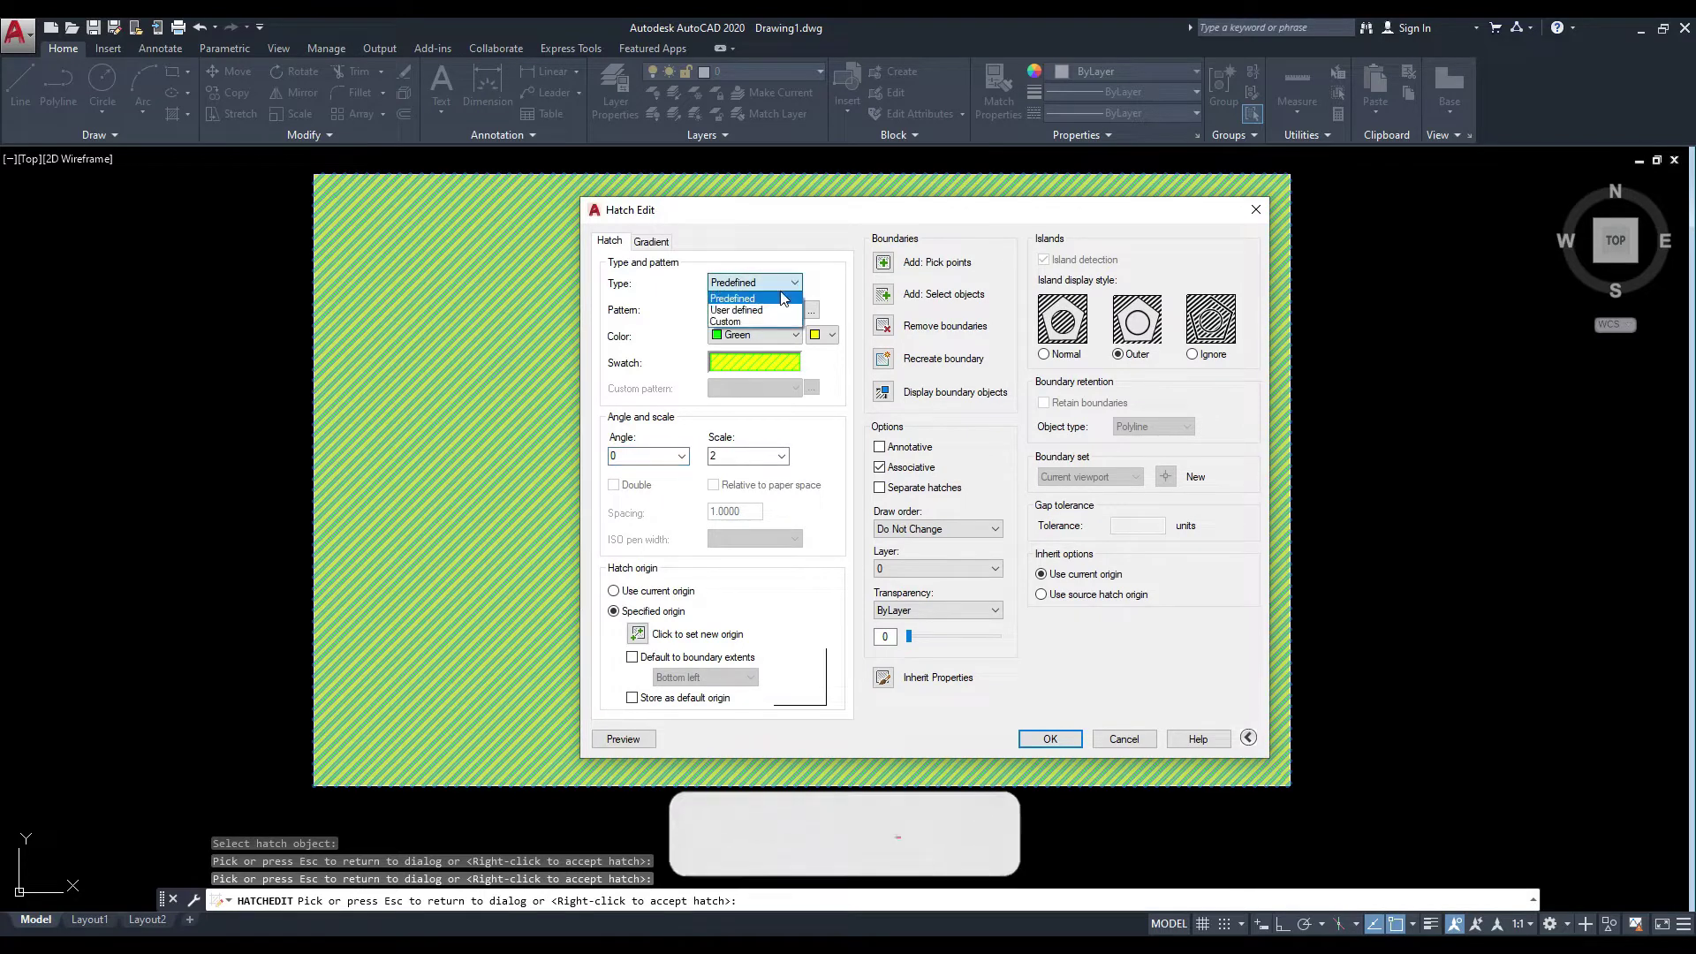
click(772, 311)
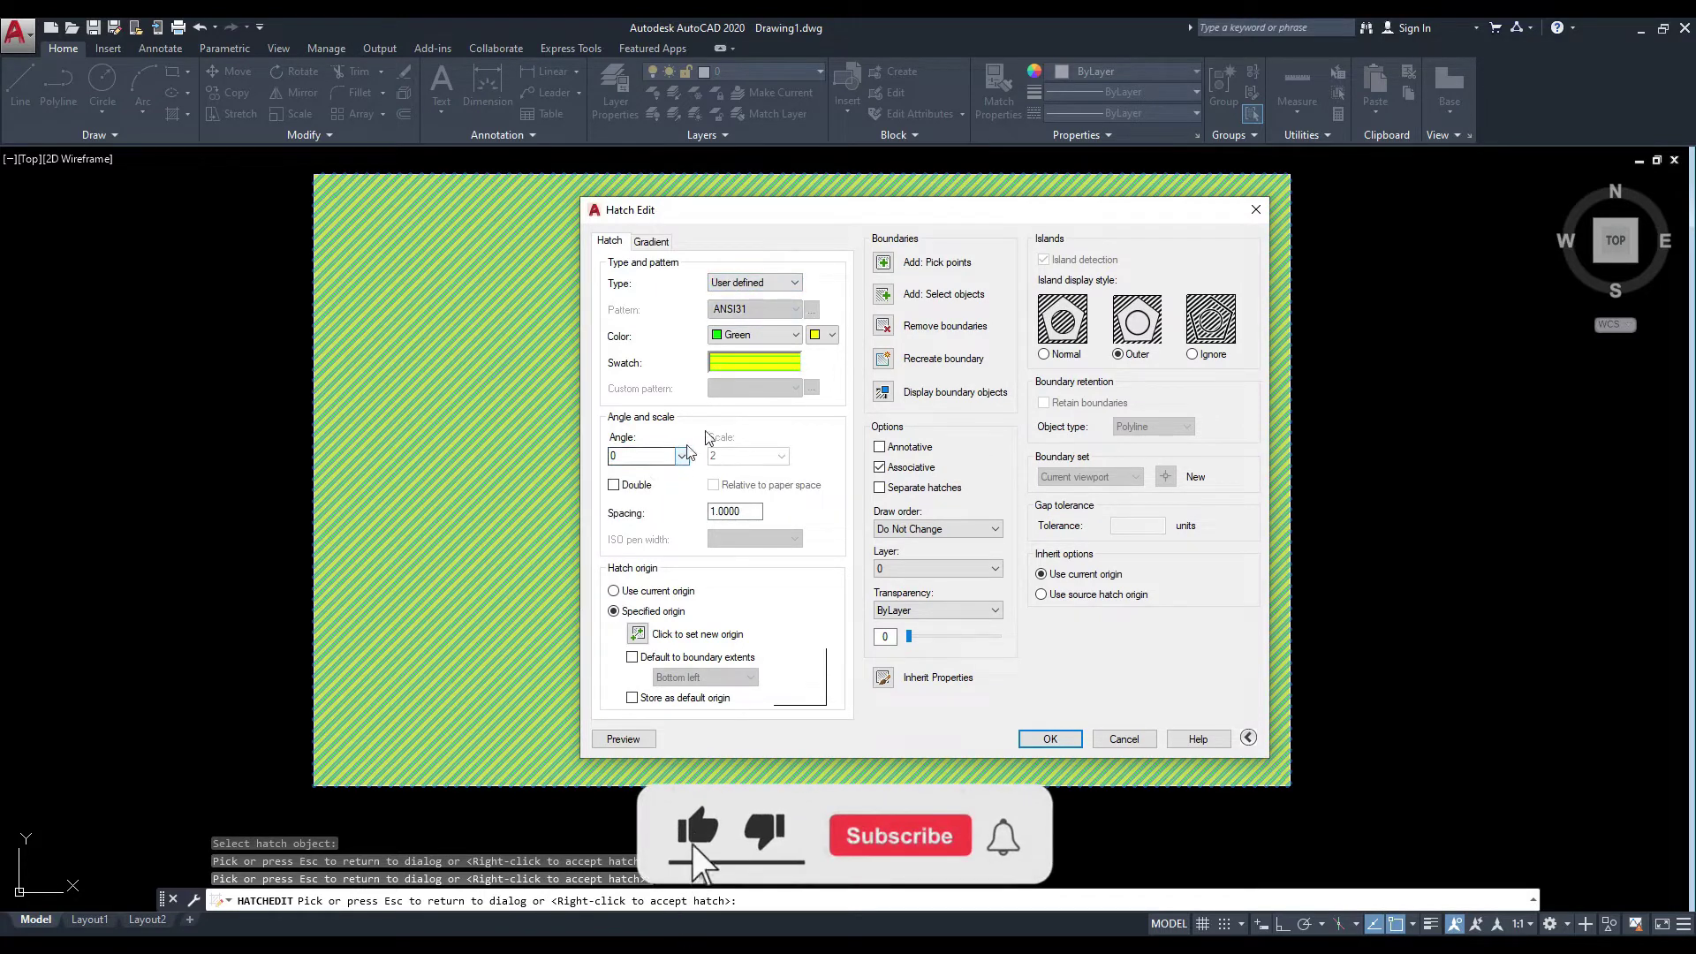
click(778, 335)
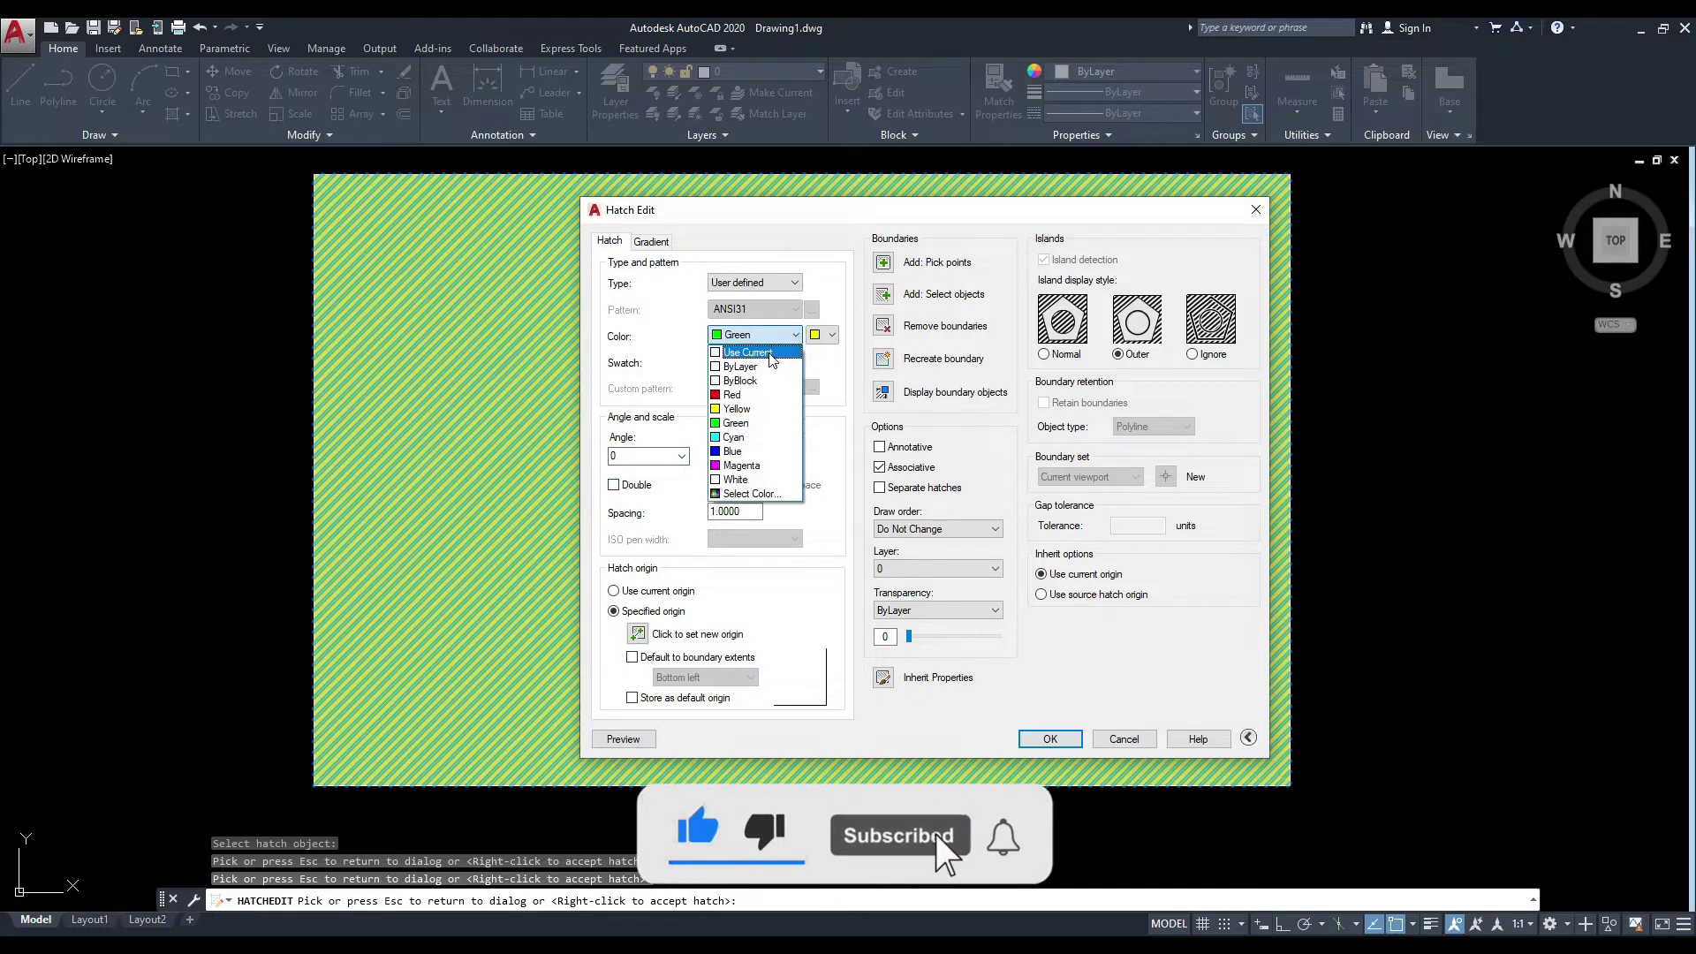
click(768, 352)
click(832, 334)
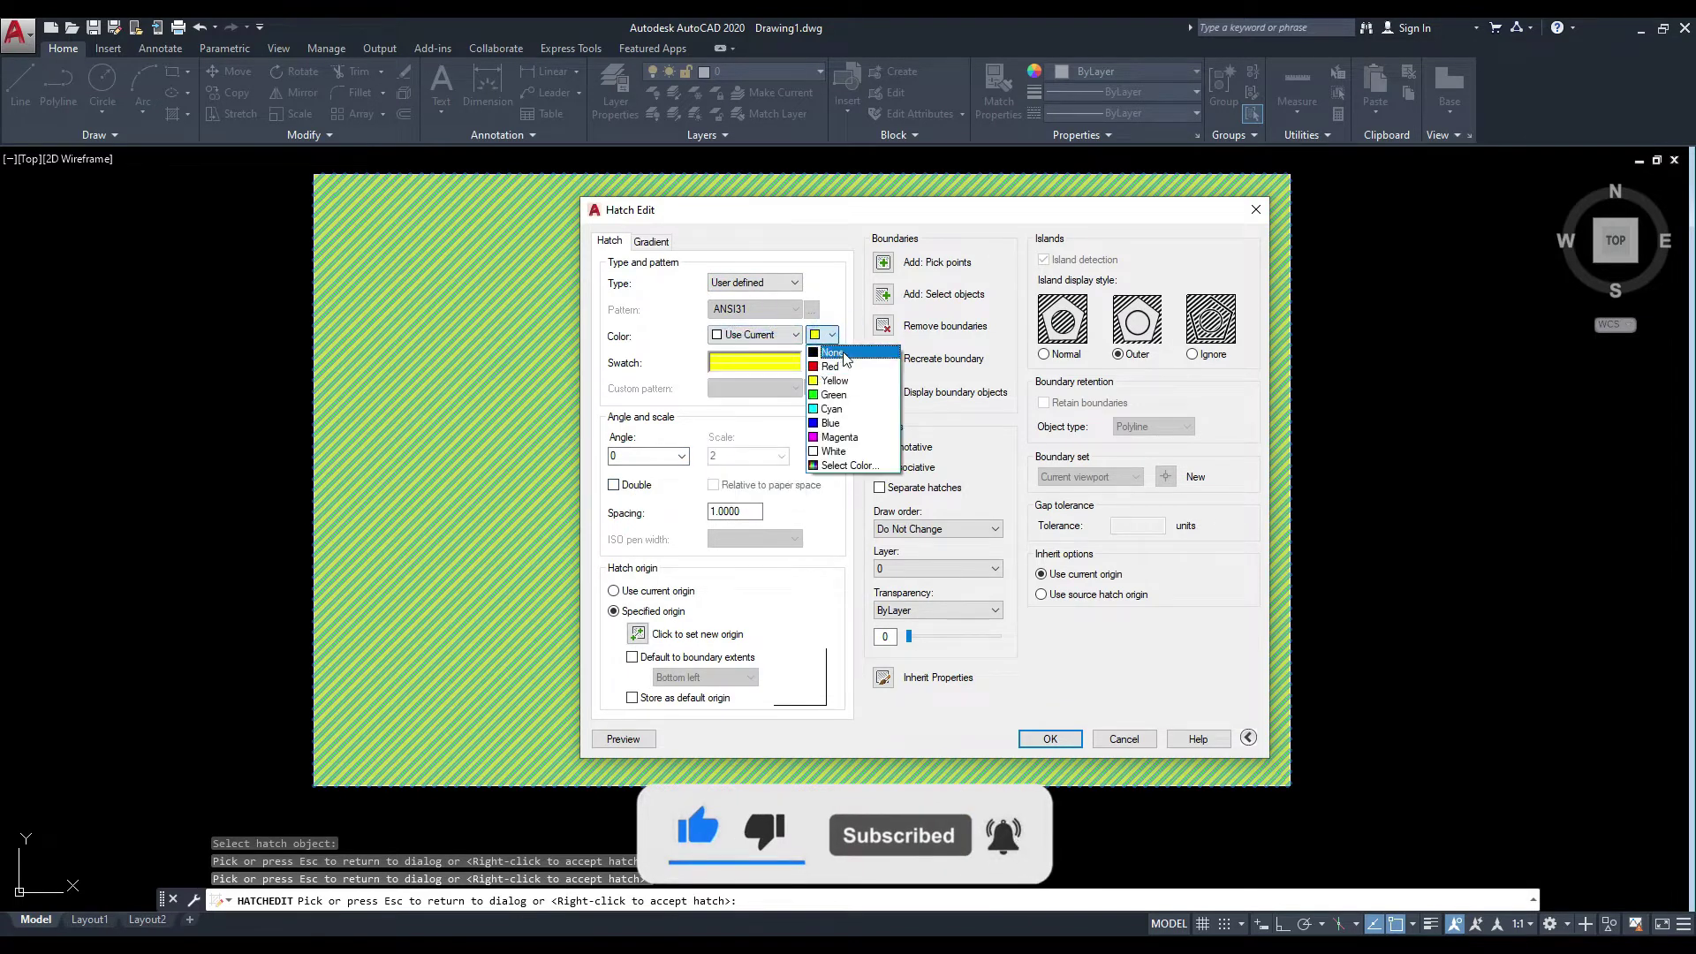
click(839, 442)
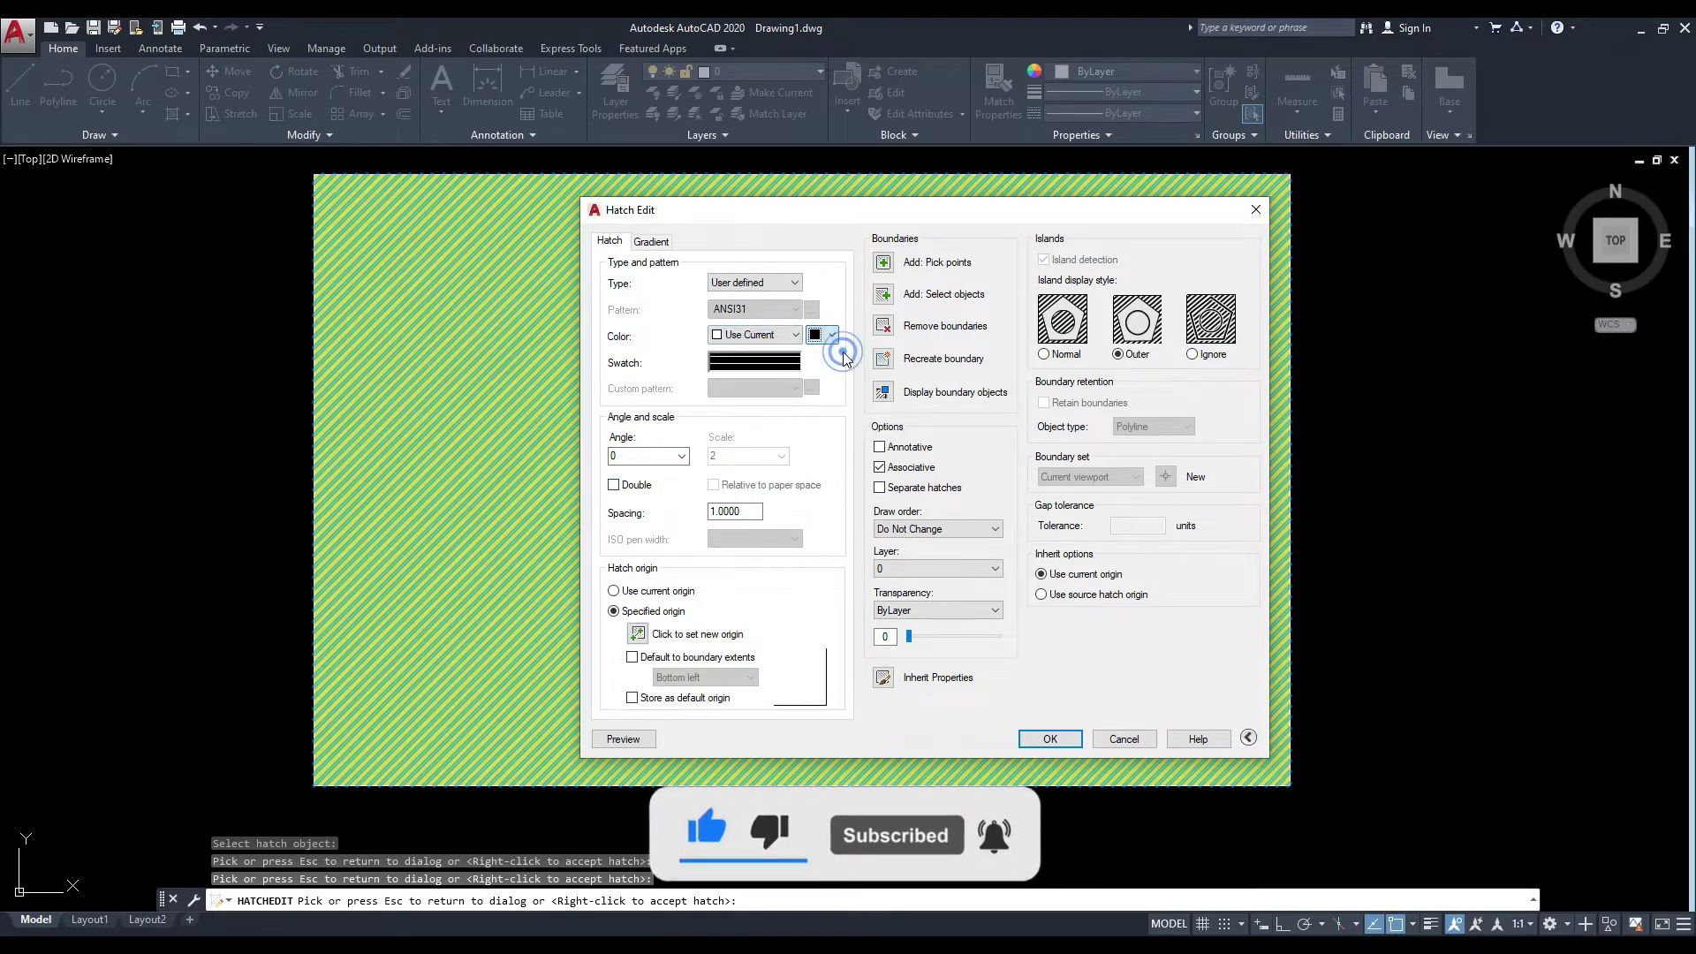
click(614, 485)
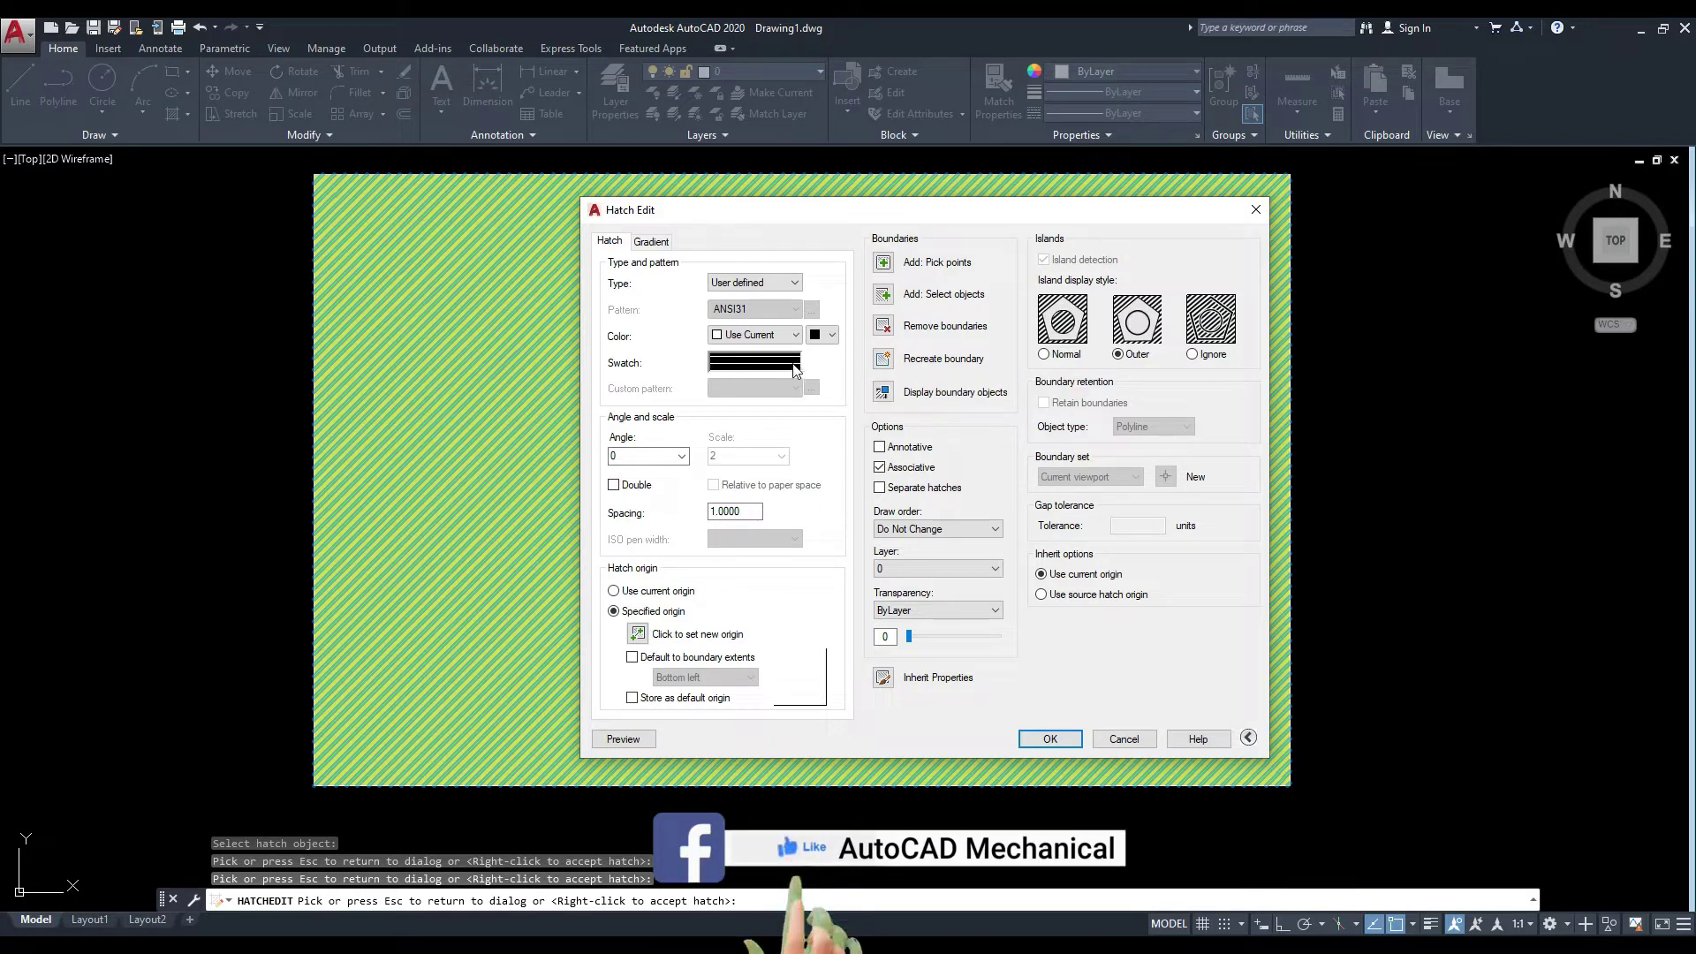
click(614, 485)
Preview and zoom in on the double crosshatch grid in the rectangle.
click(623, 738)
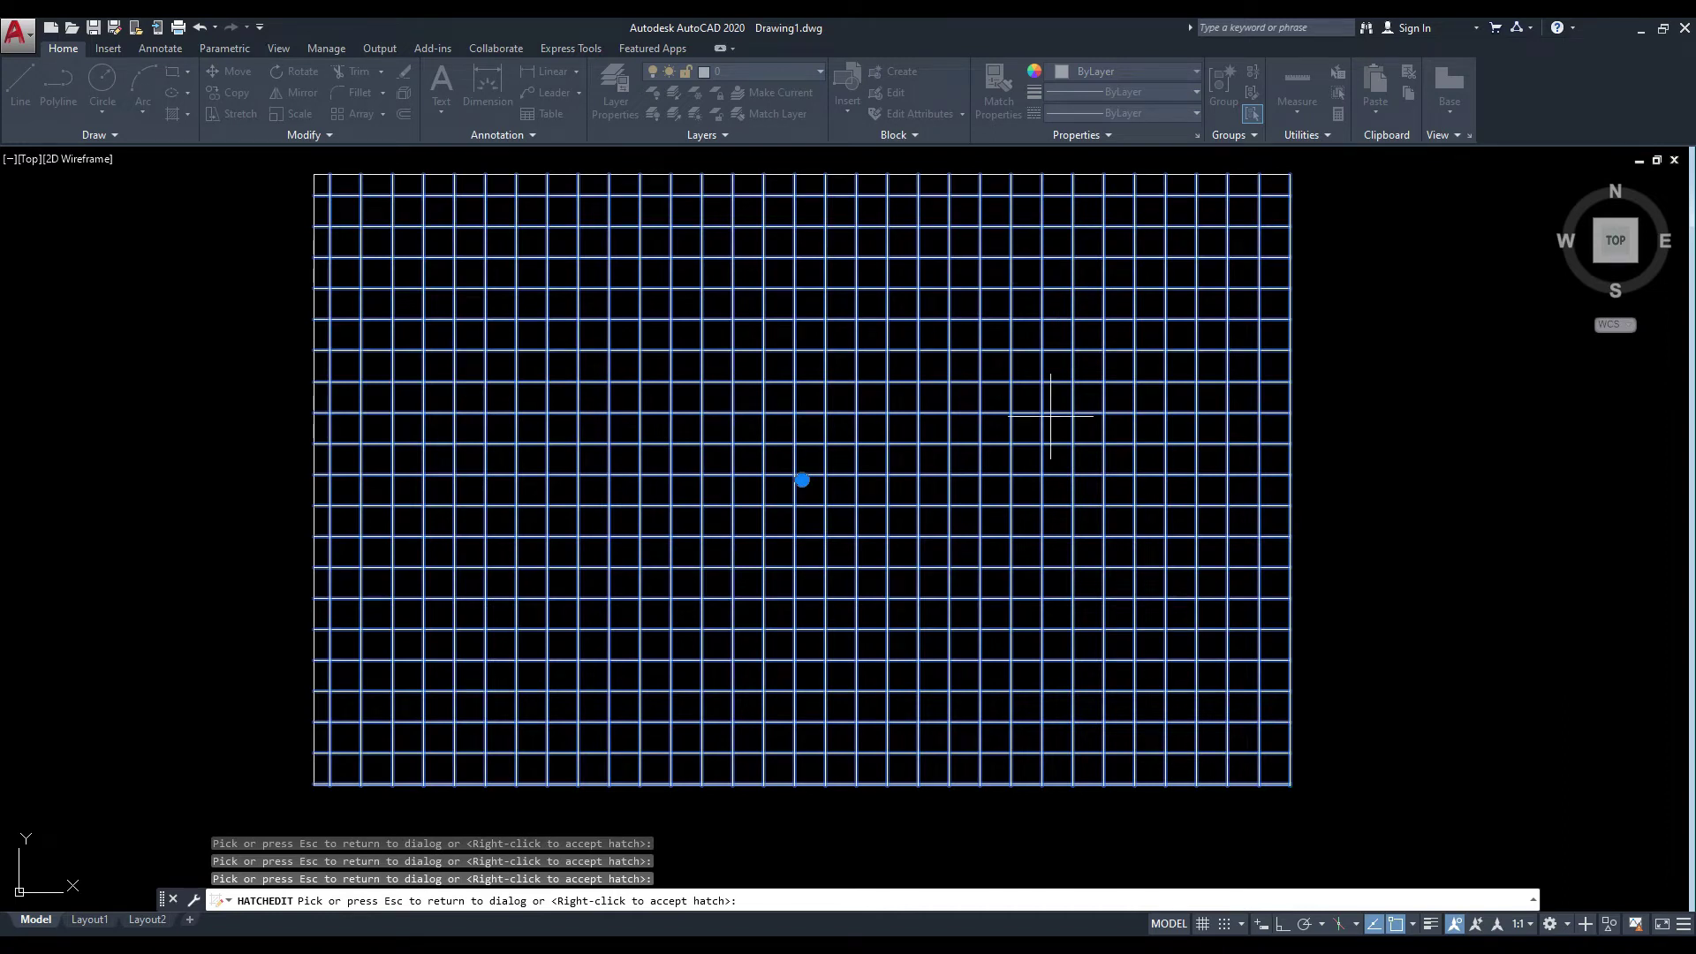
scroll(839, 411, down, 2)
scroll(826, 420, down, 2)
scroll(768, 437, down, 1)
scroll(708, 488, up, 2)
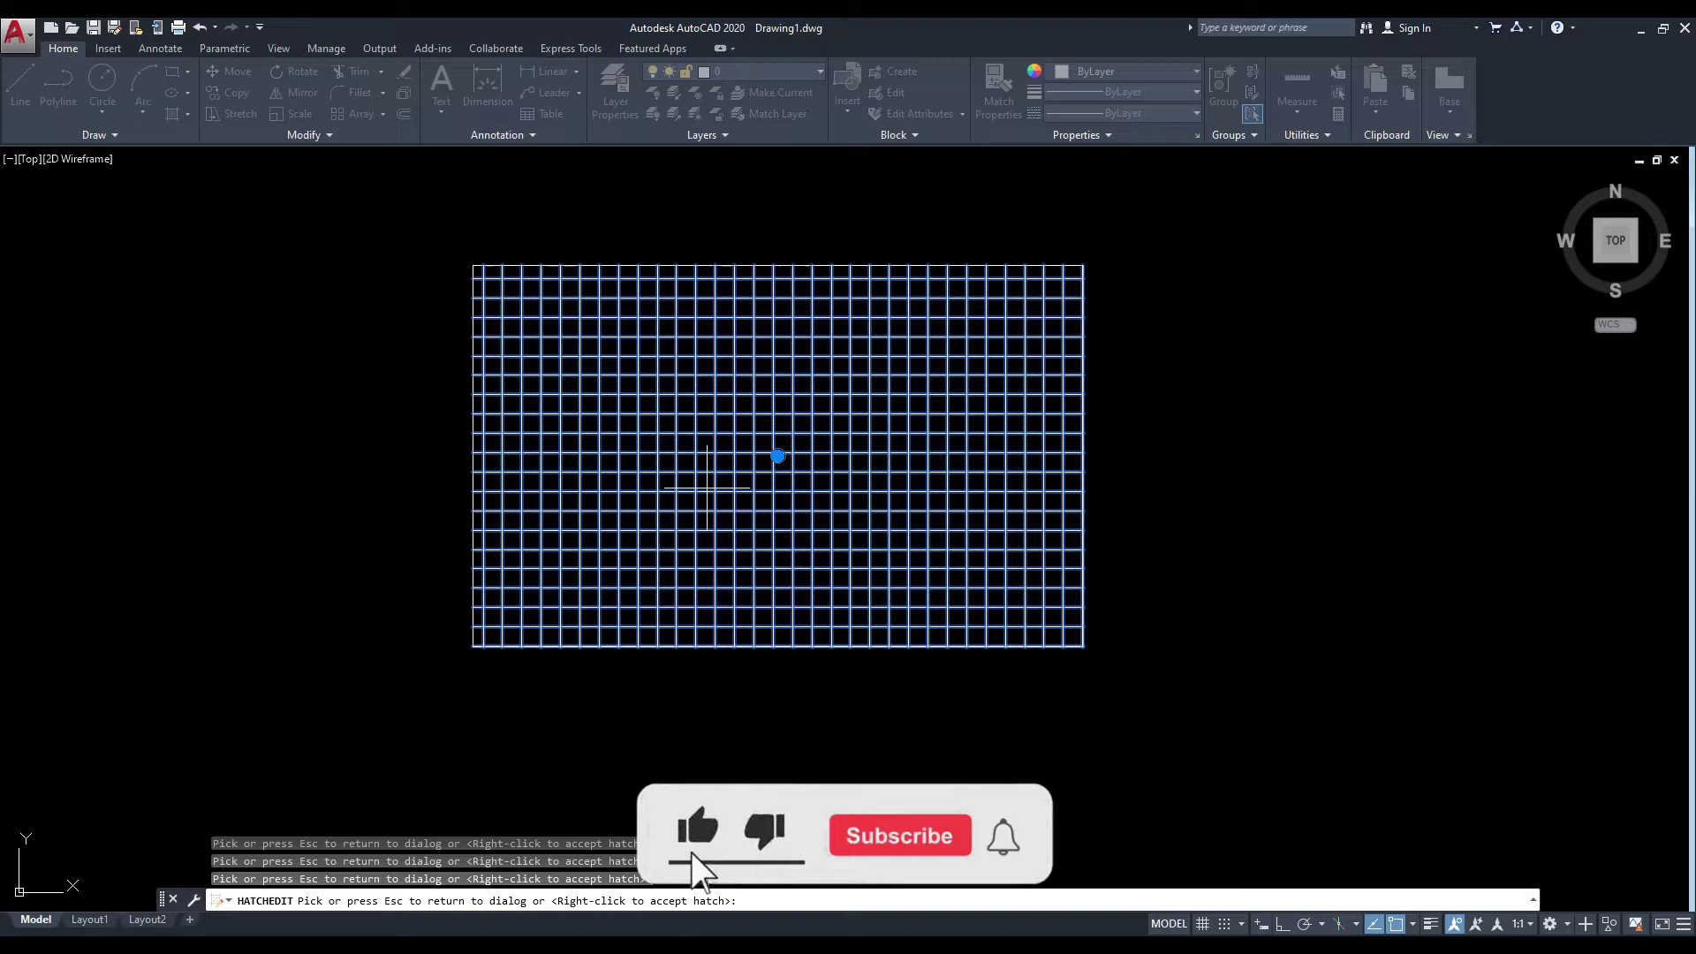
click(708, 488)
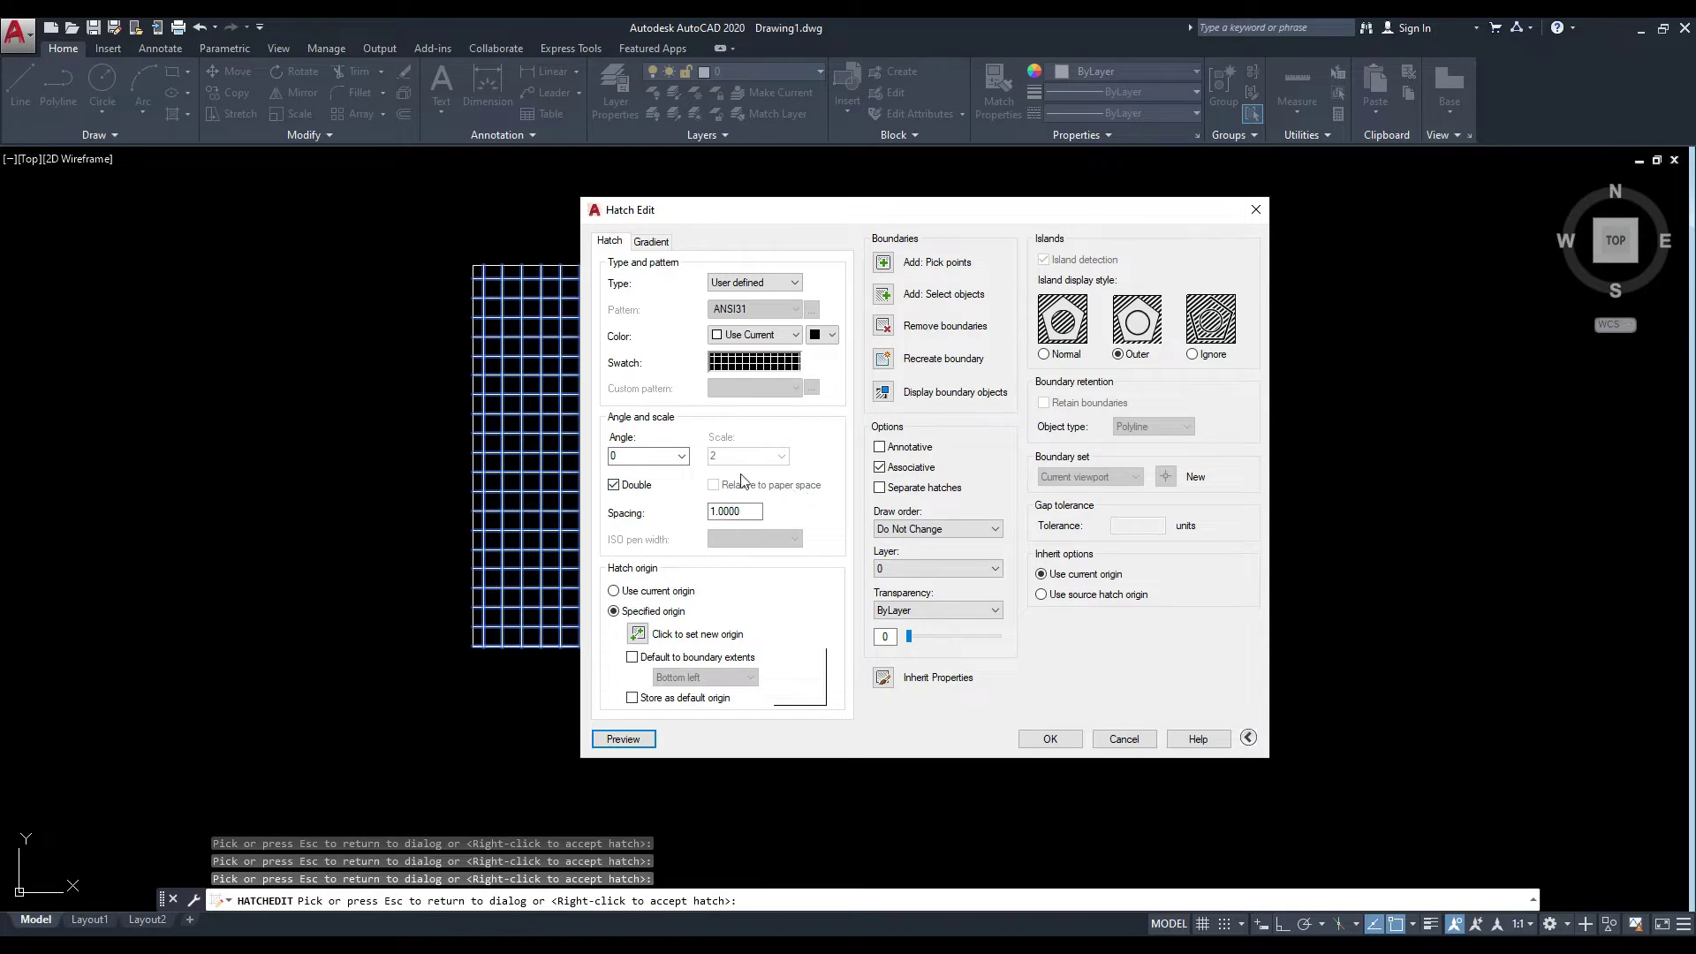
Set the type back to Predefined and cancel the hatch edits.
click(787, 283)
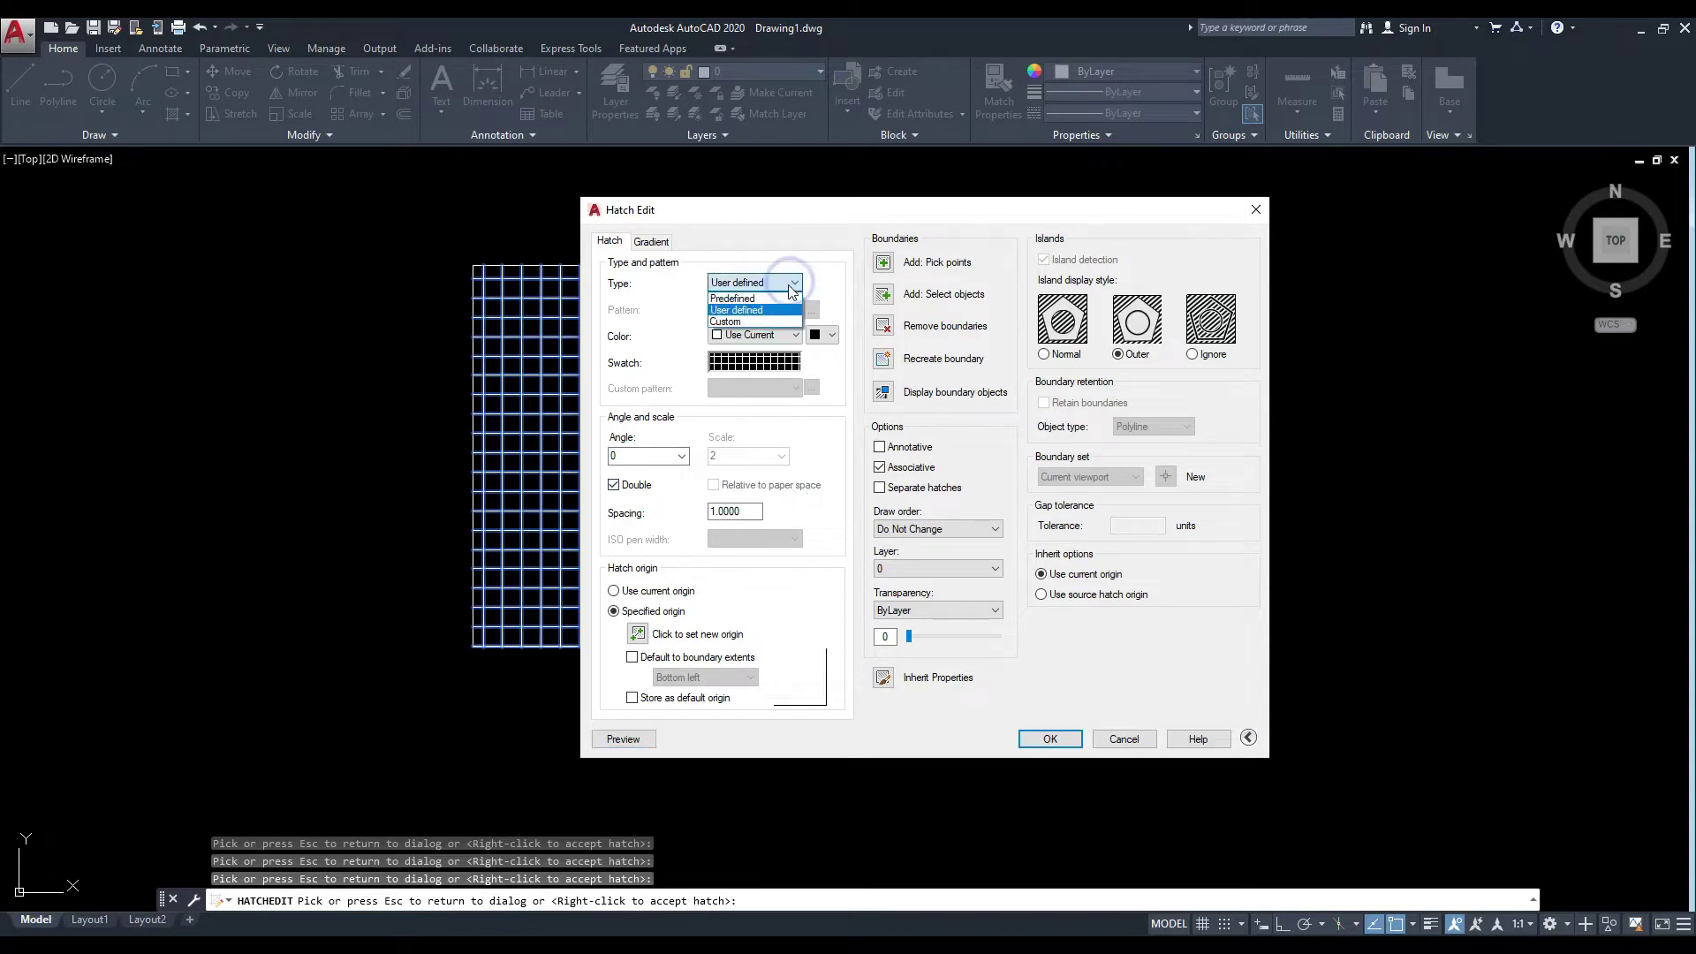
click(783, 300)
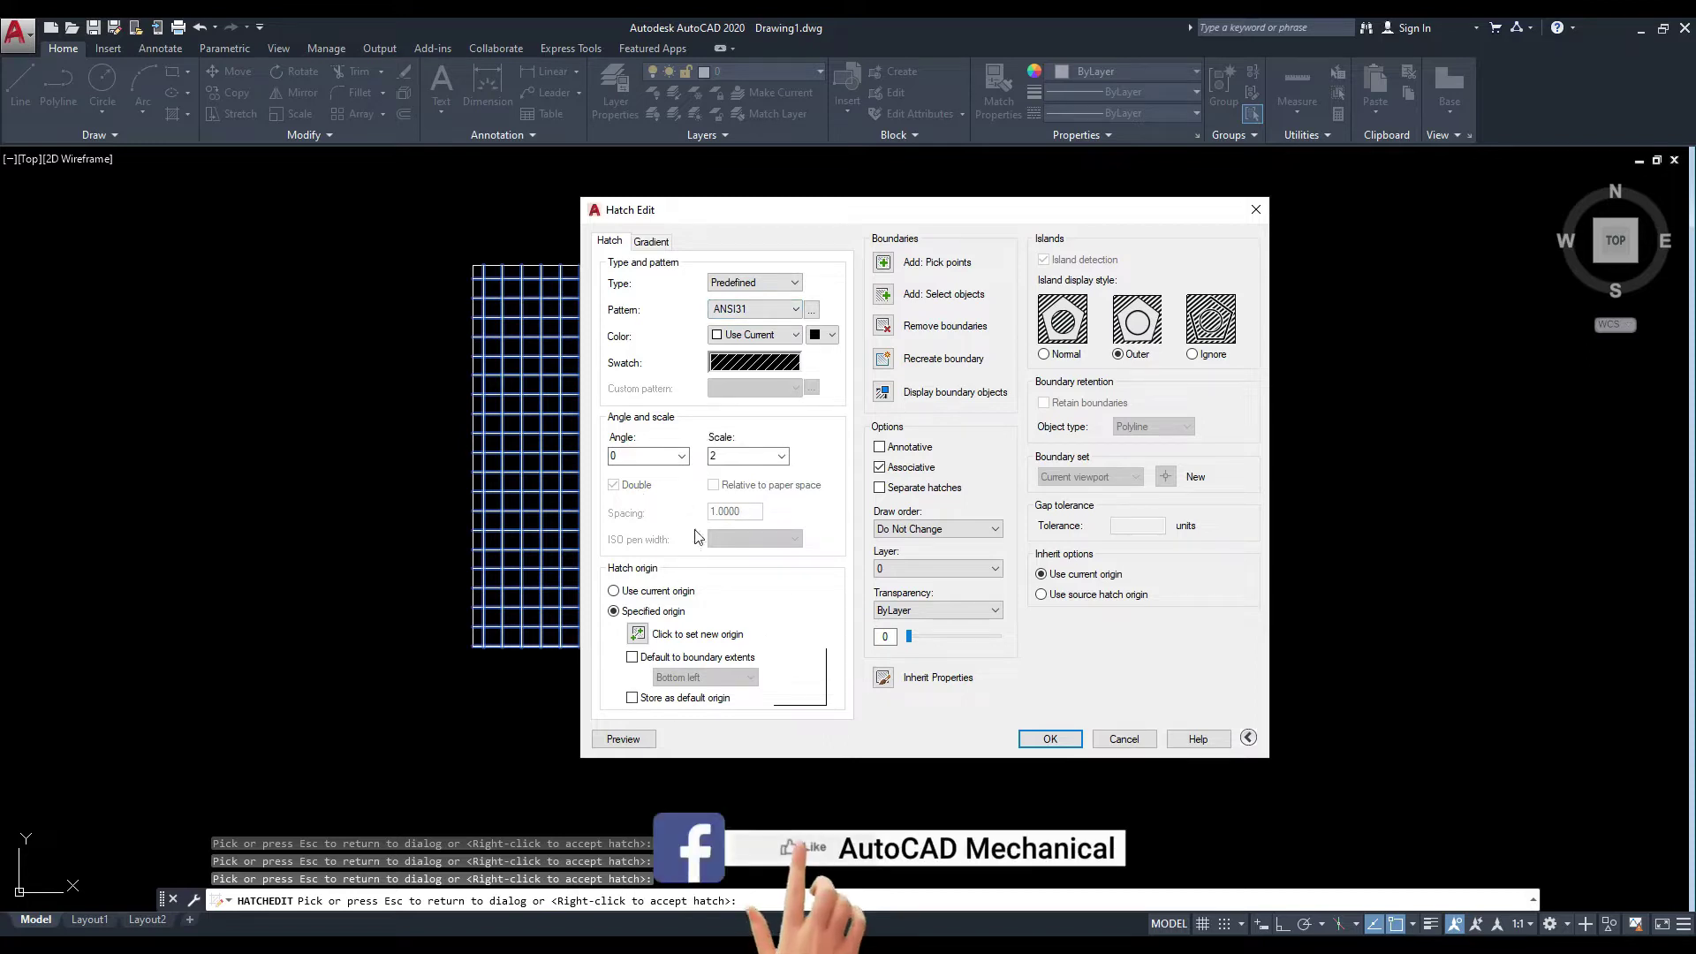
drag(820, 209, 803, 211)
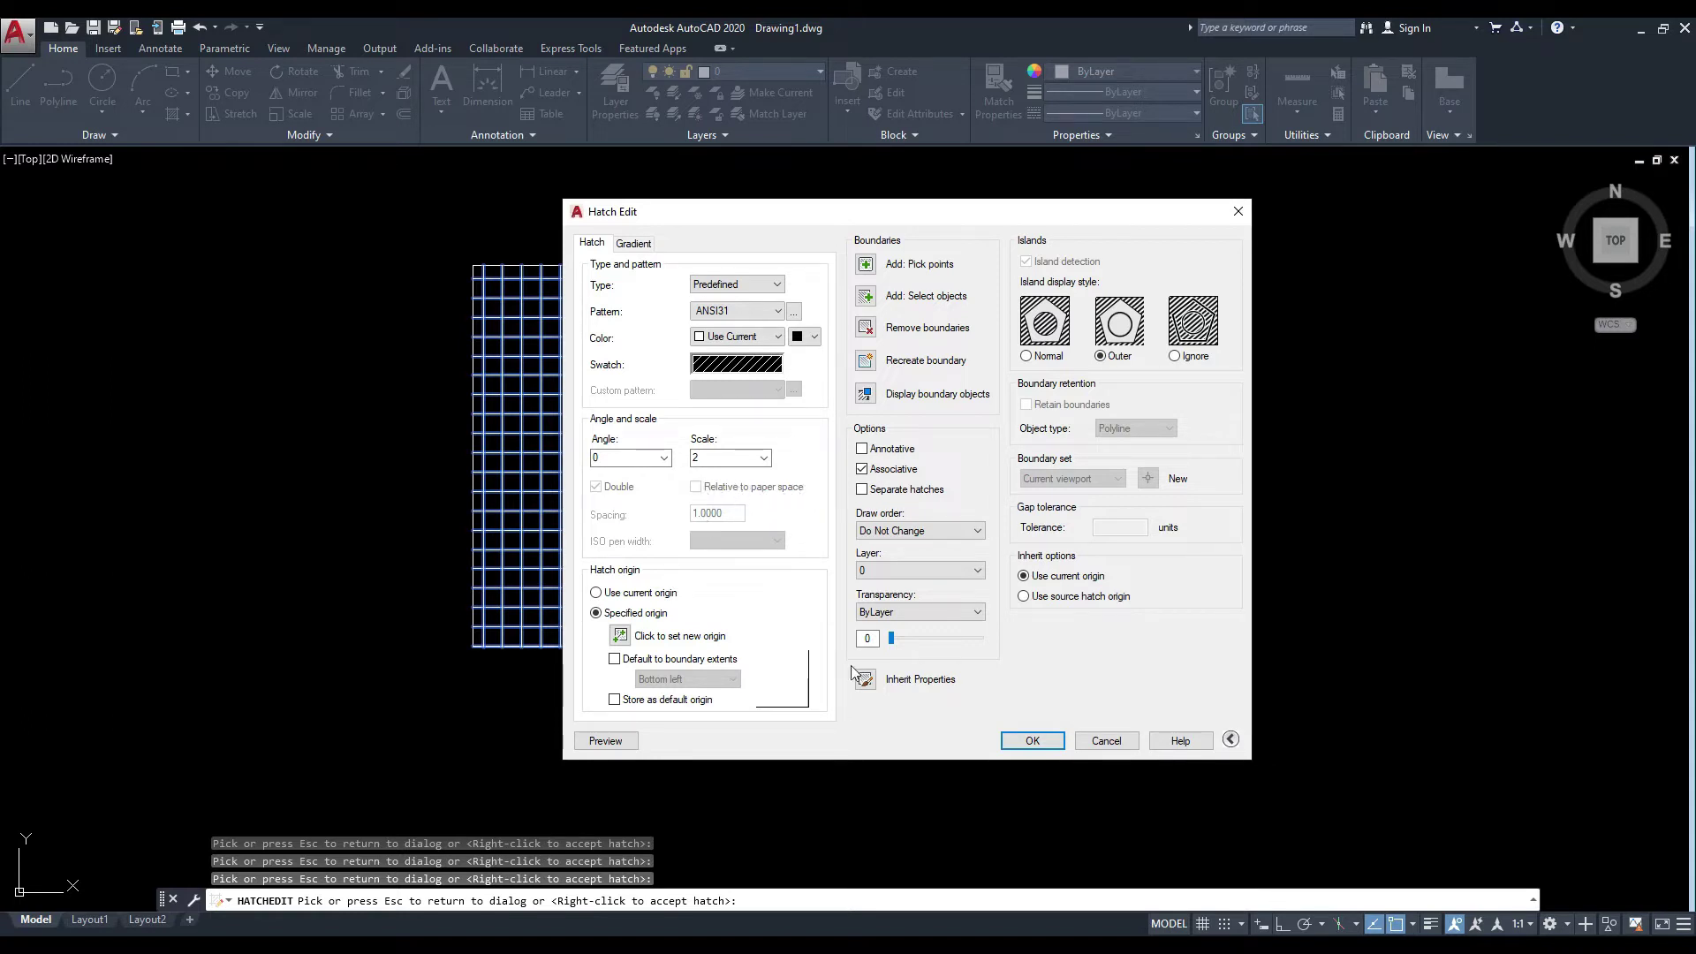
click(1092, 740)
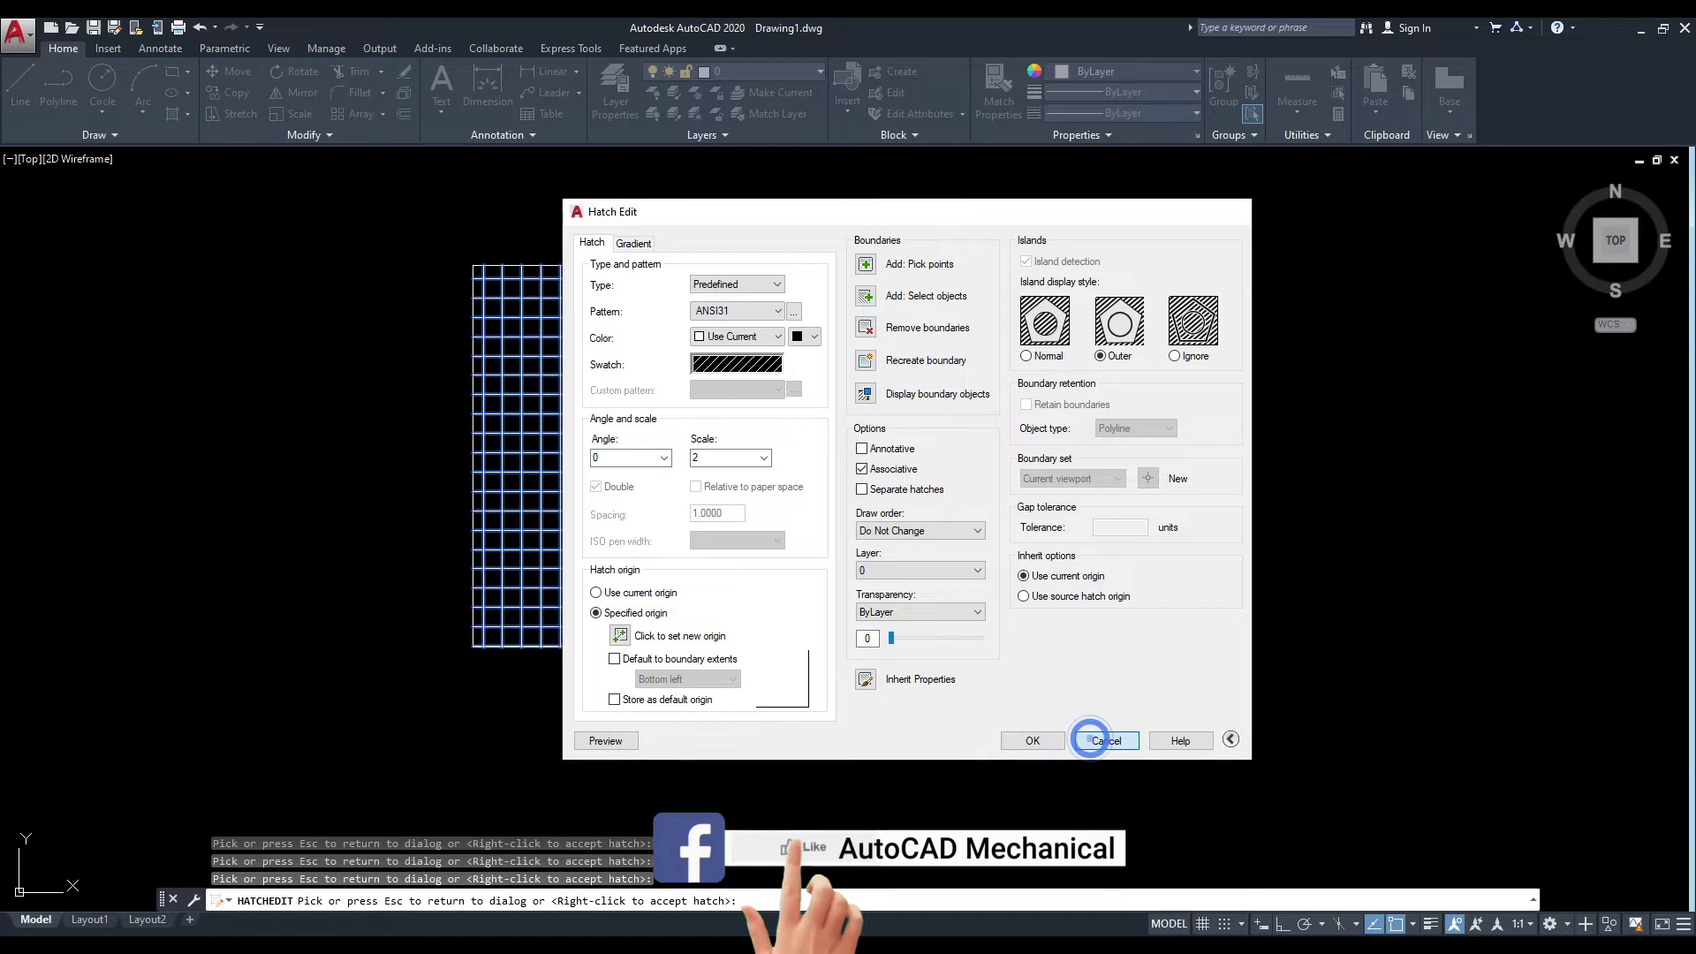
middle_drag(573, 409, 585, 354)
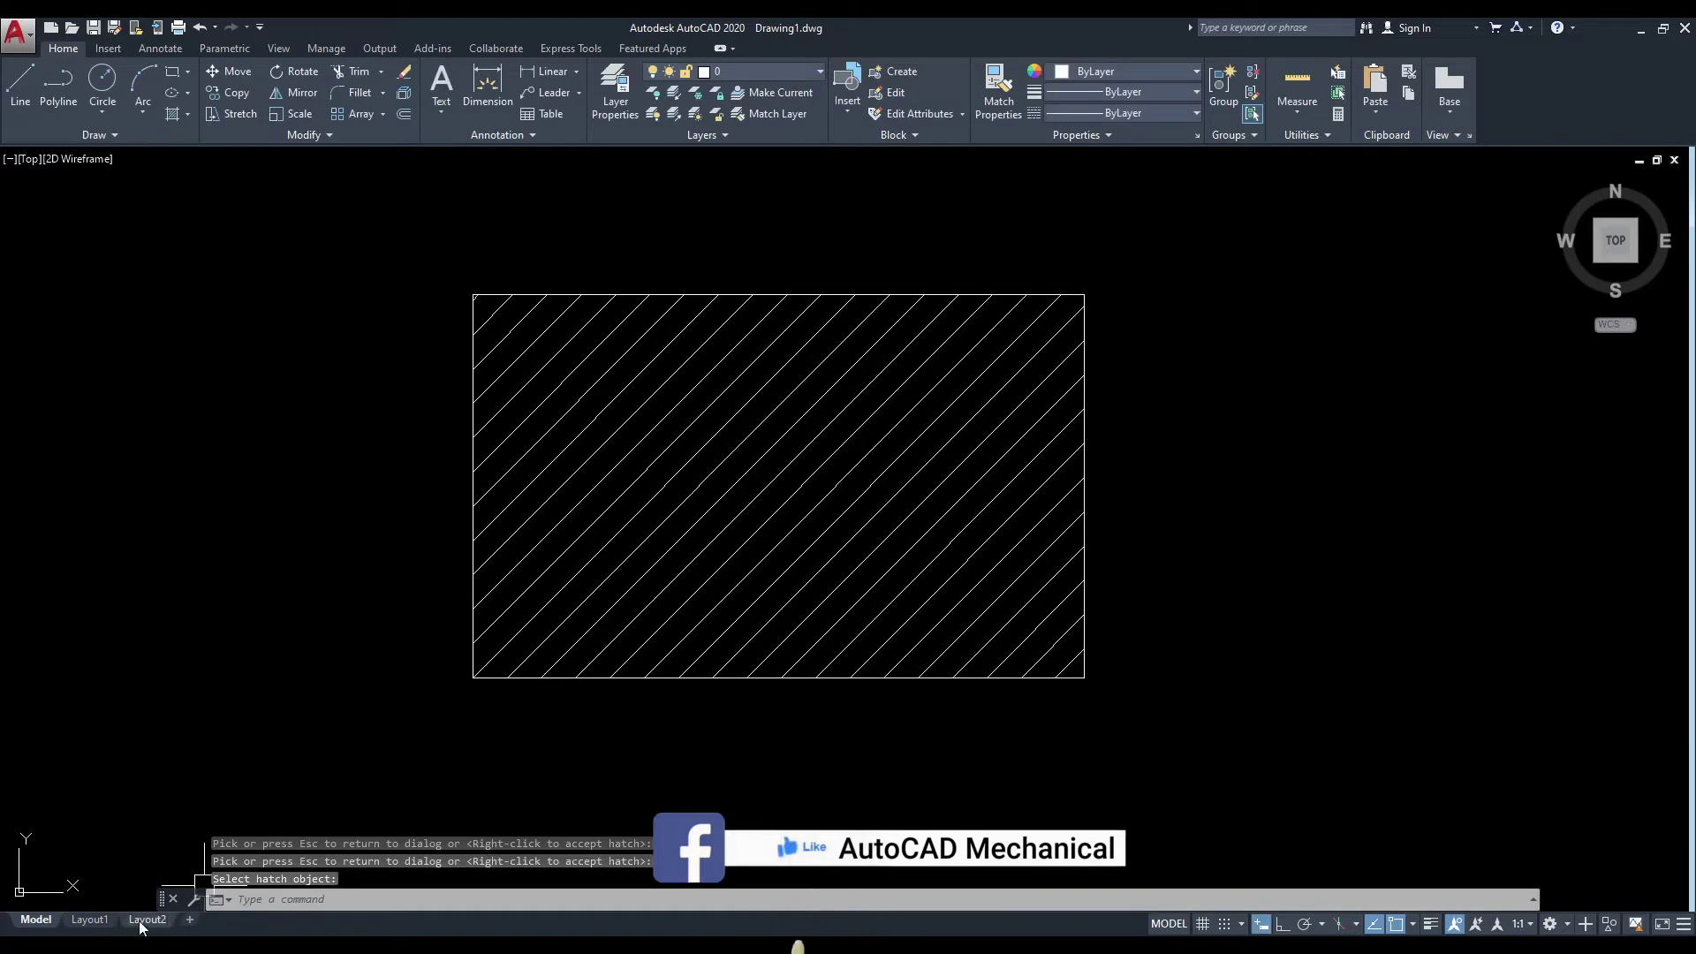
In Layout1, activate the viewport and open Edit Hatch on the rectangle's hatch.
click(89, 920)
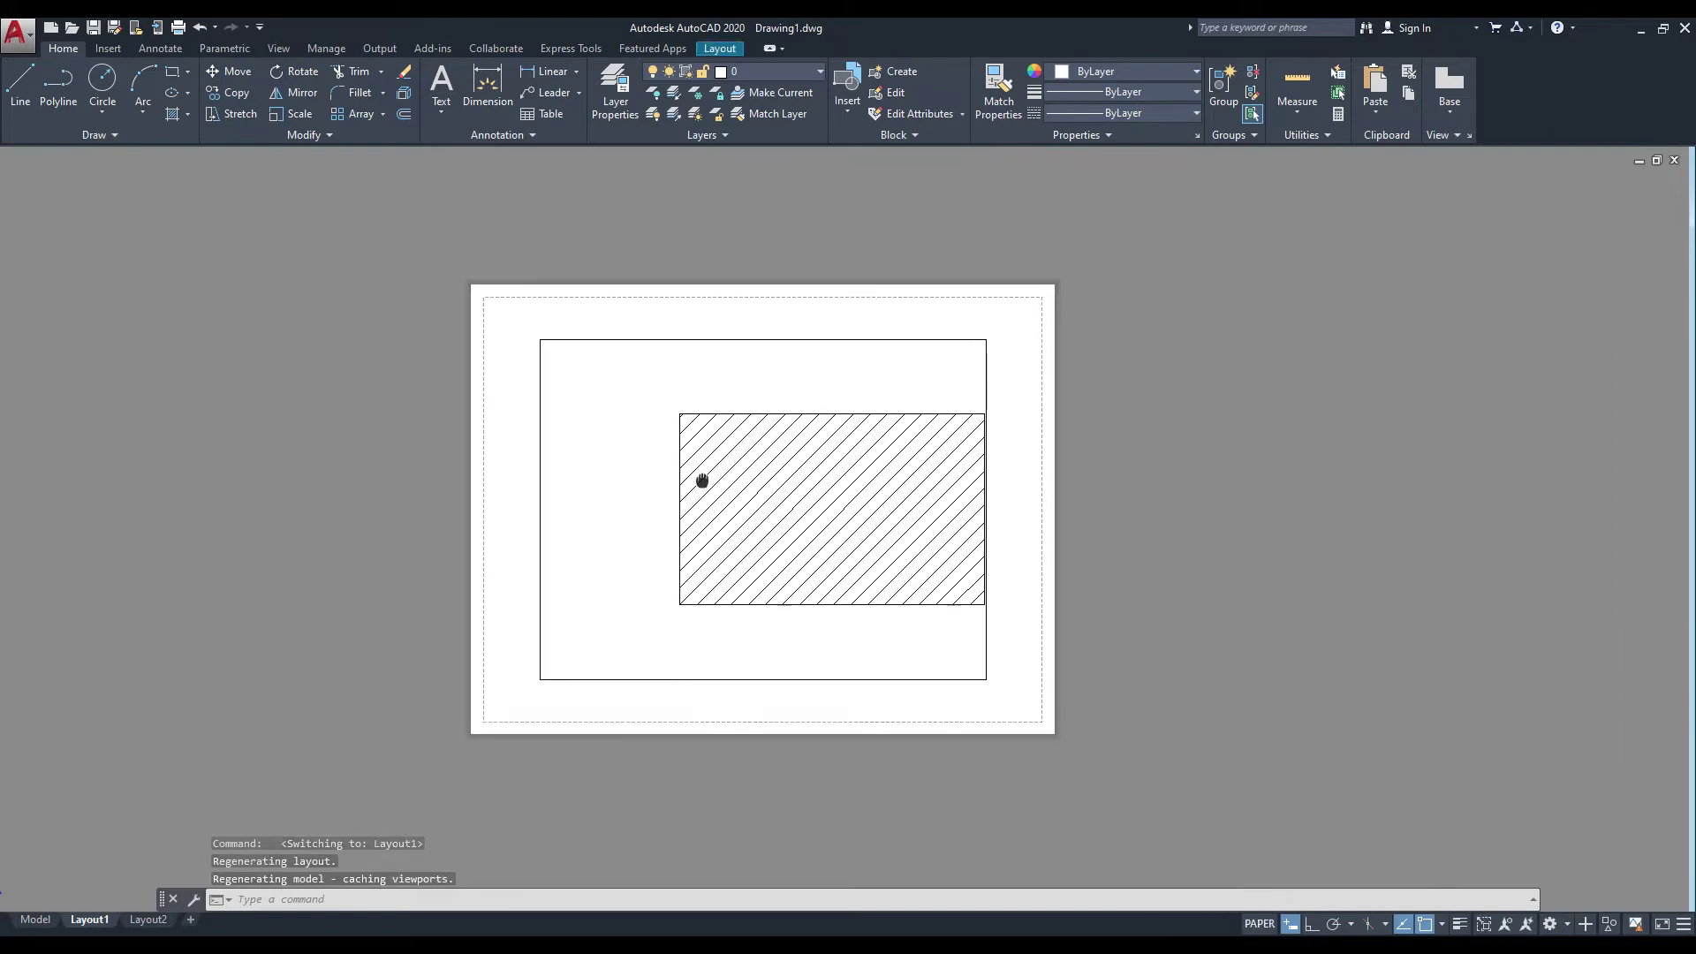
double_click(785, 365)
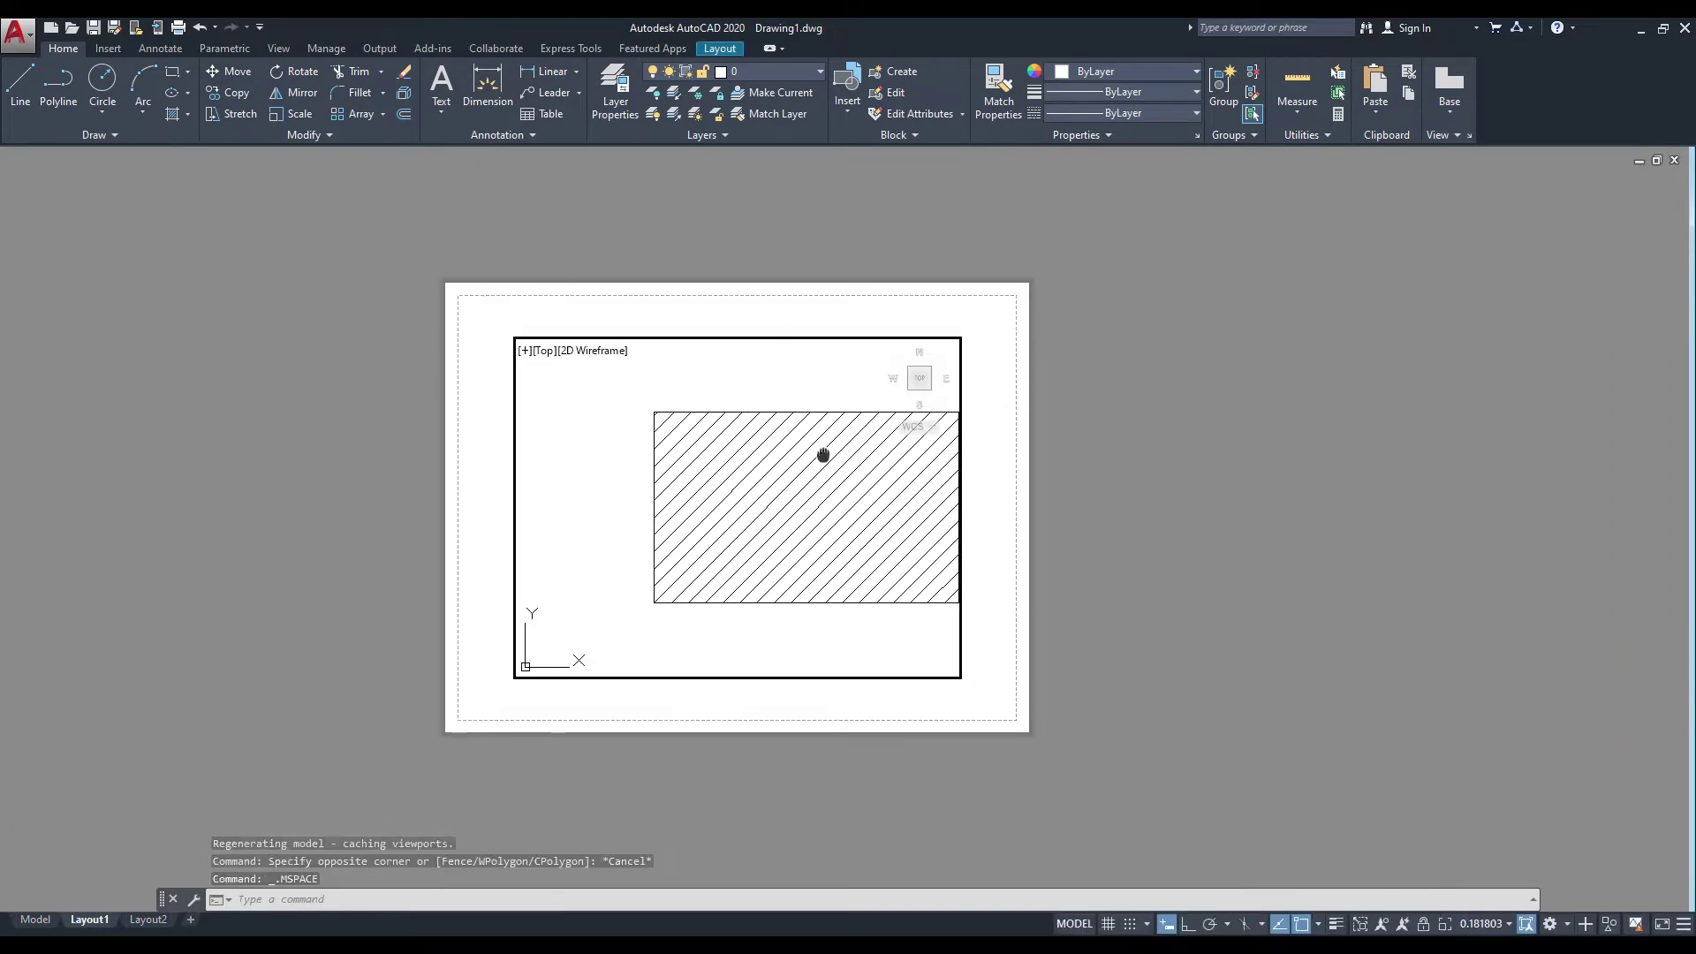
middle_drag(818, 459, 724, 468)
click(332, 134)
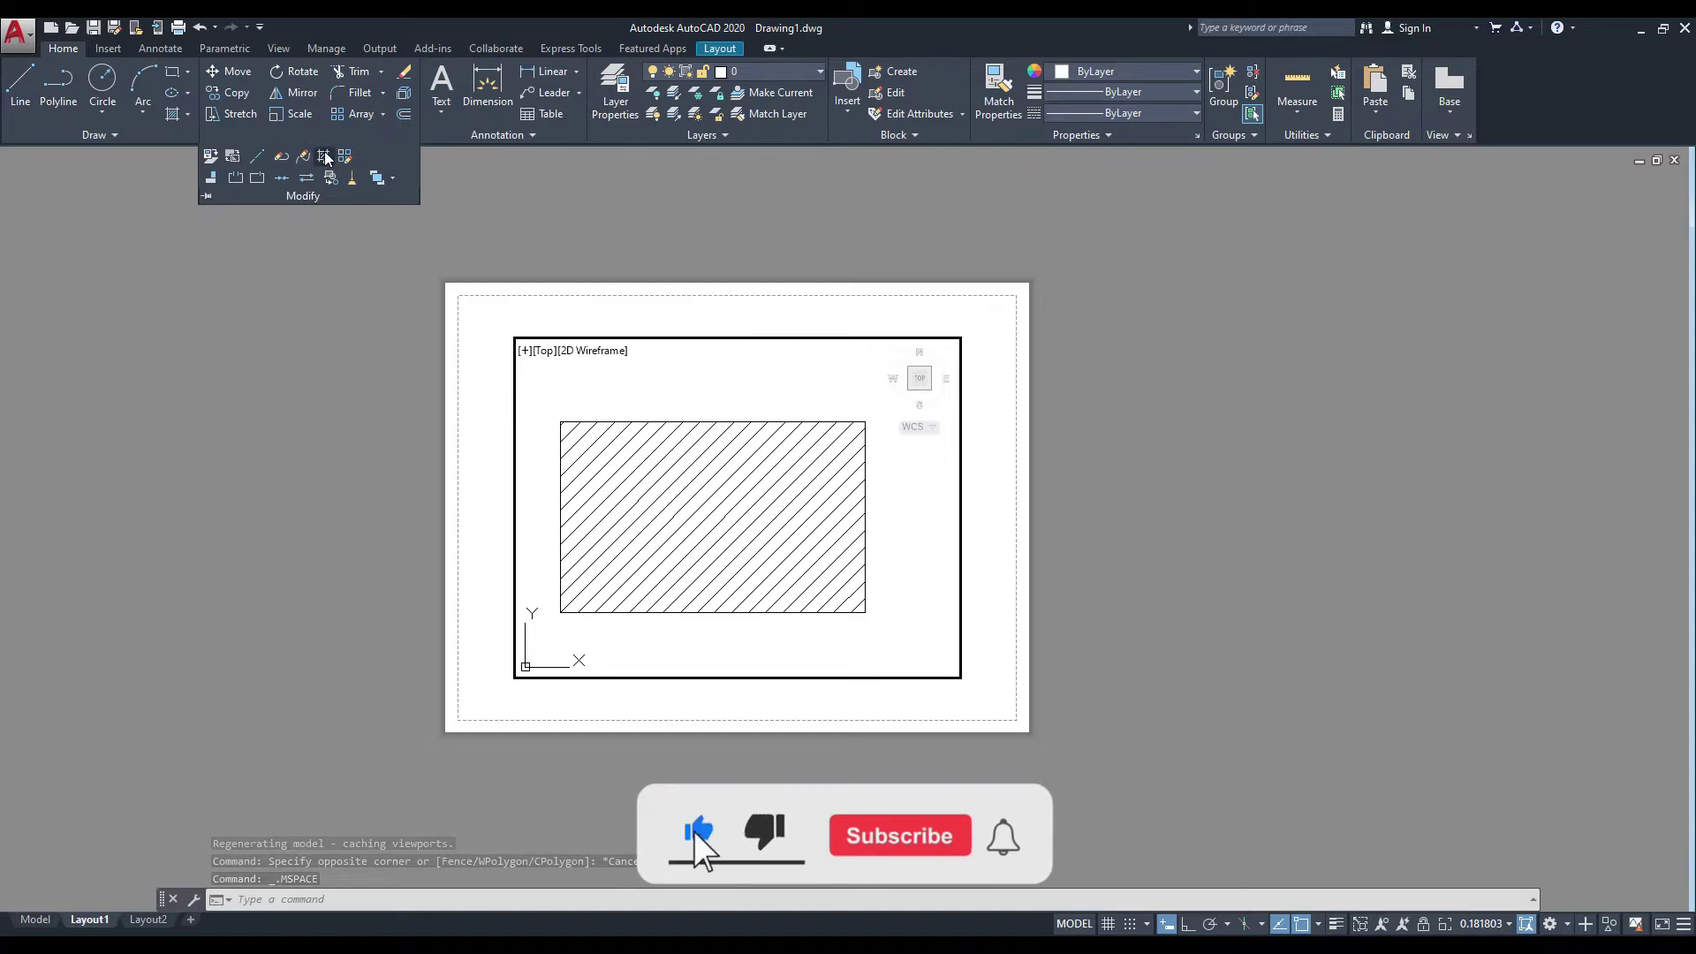
click(324, 156)
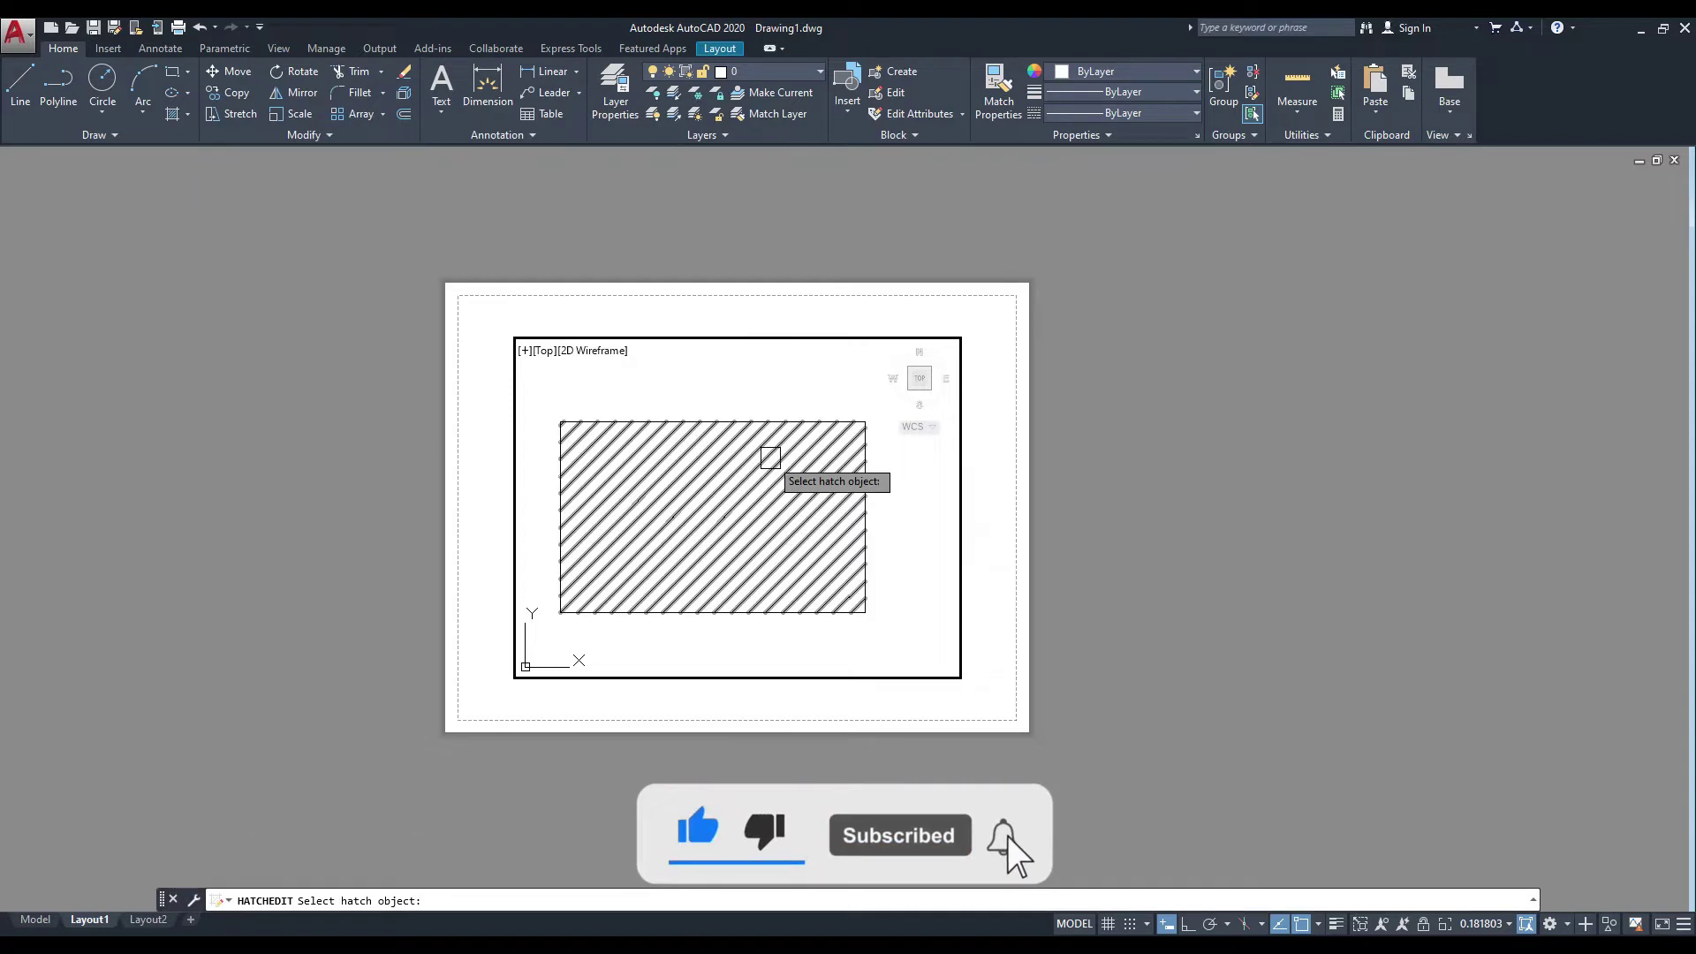
click(770, 458)
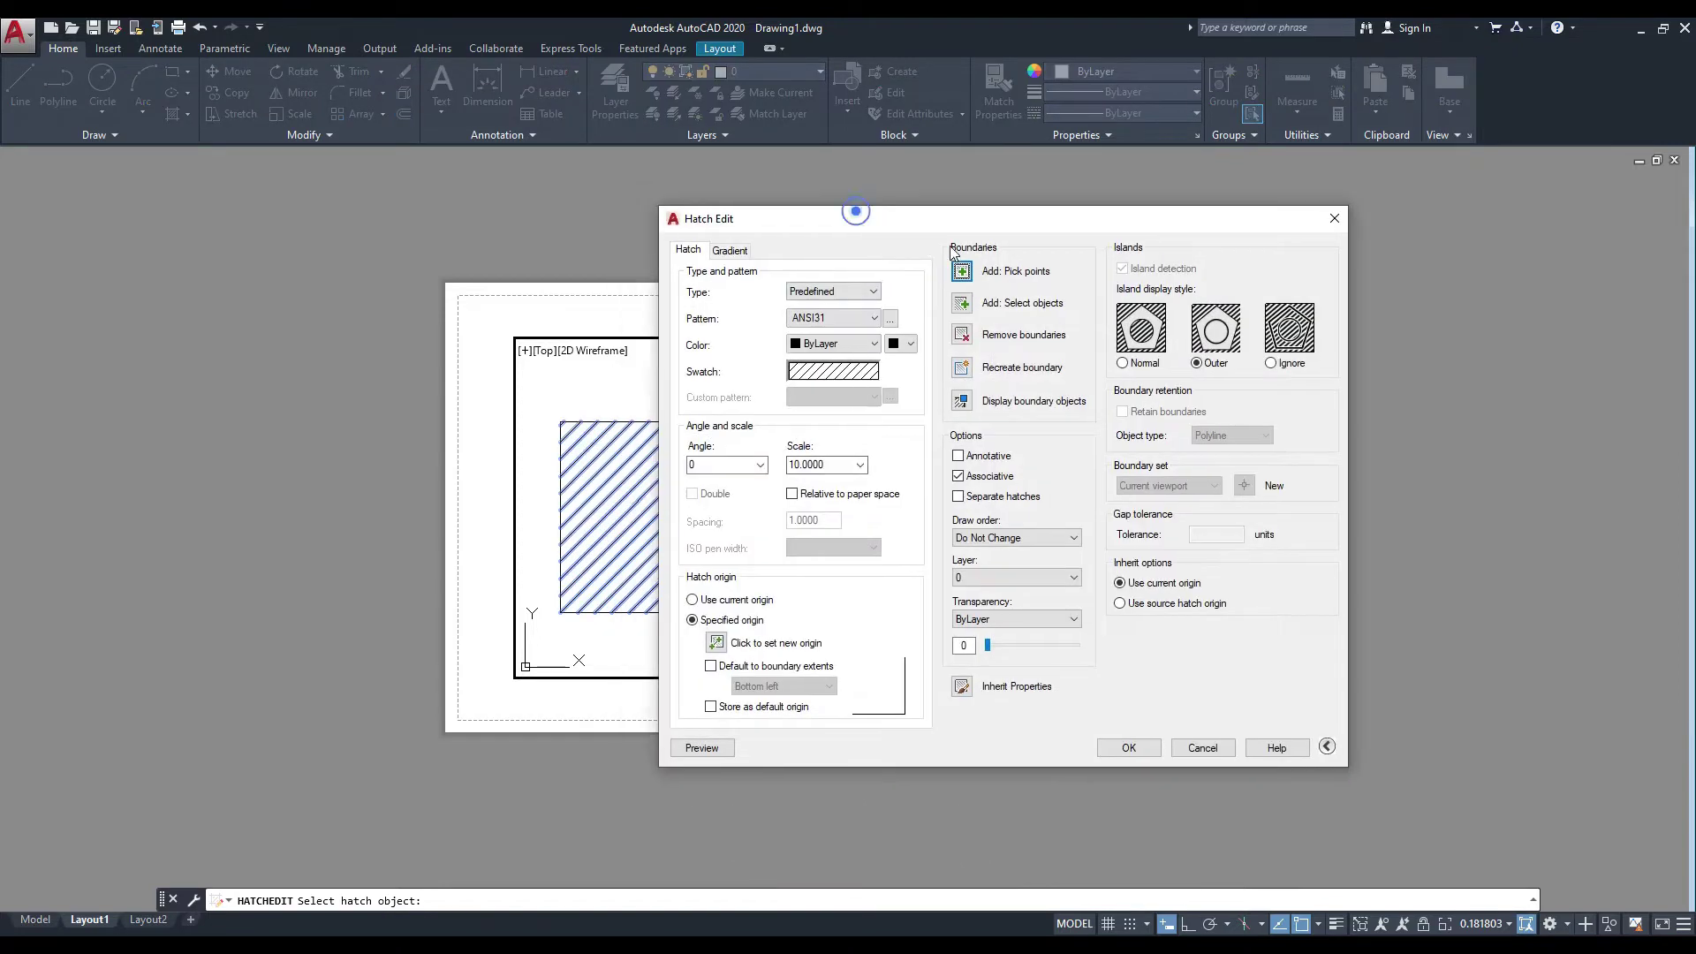
Tick Relative to paper space, then cancel Hatch Edit without applying it.
drag(855, 228, 984, 270)
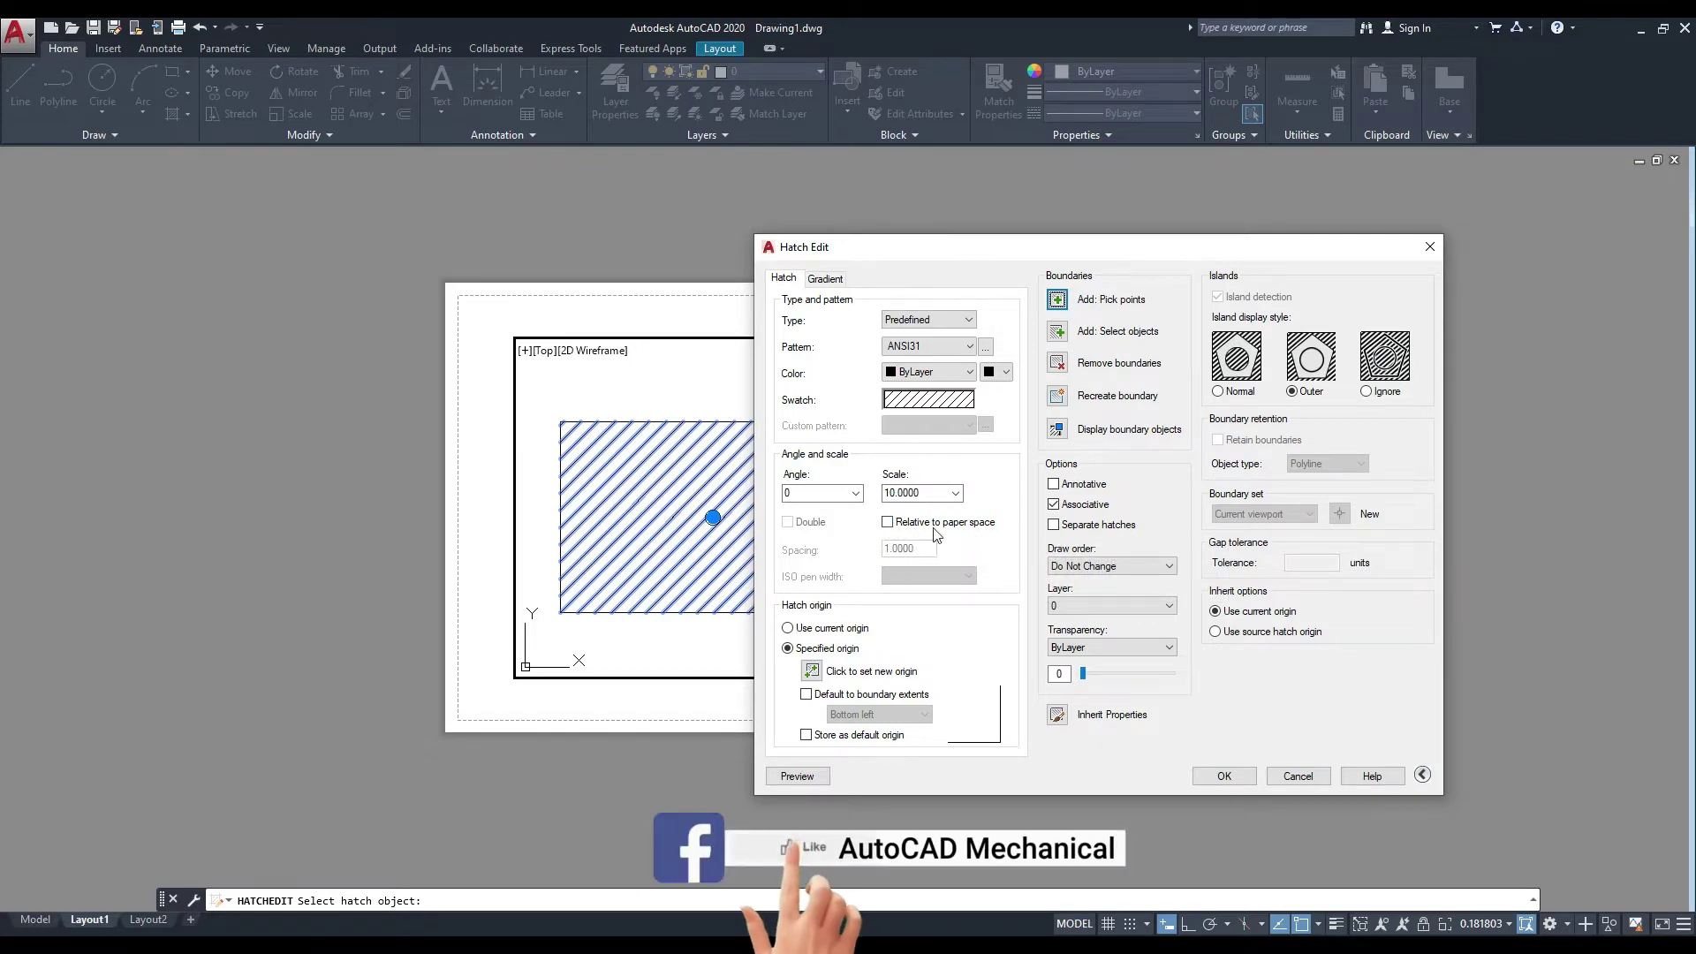
click(888, 523)
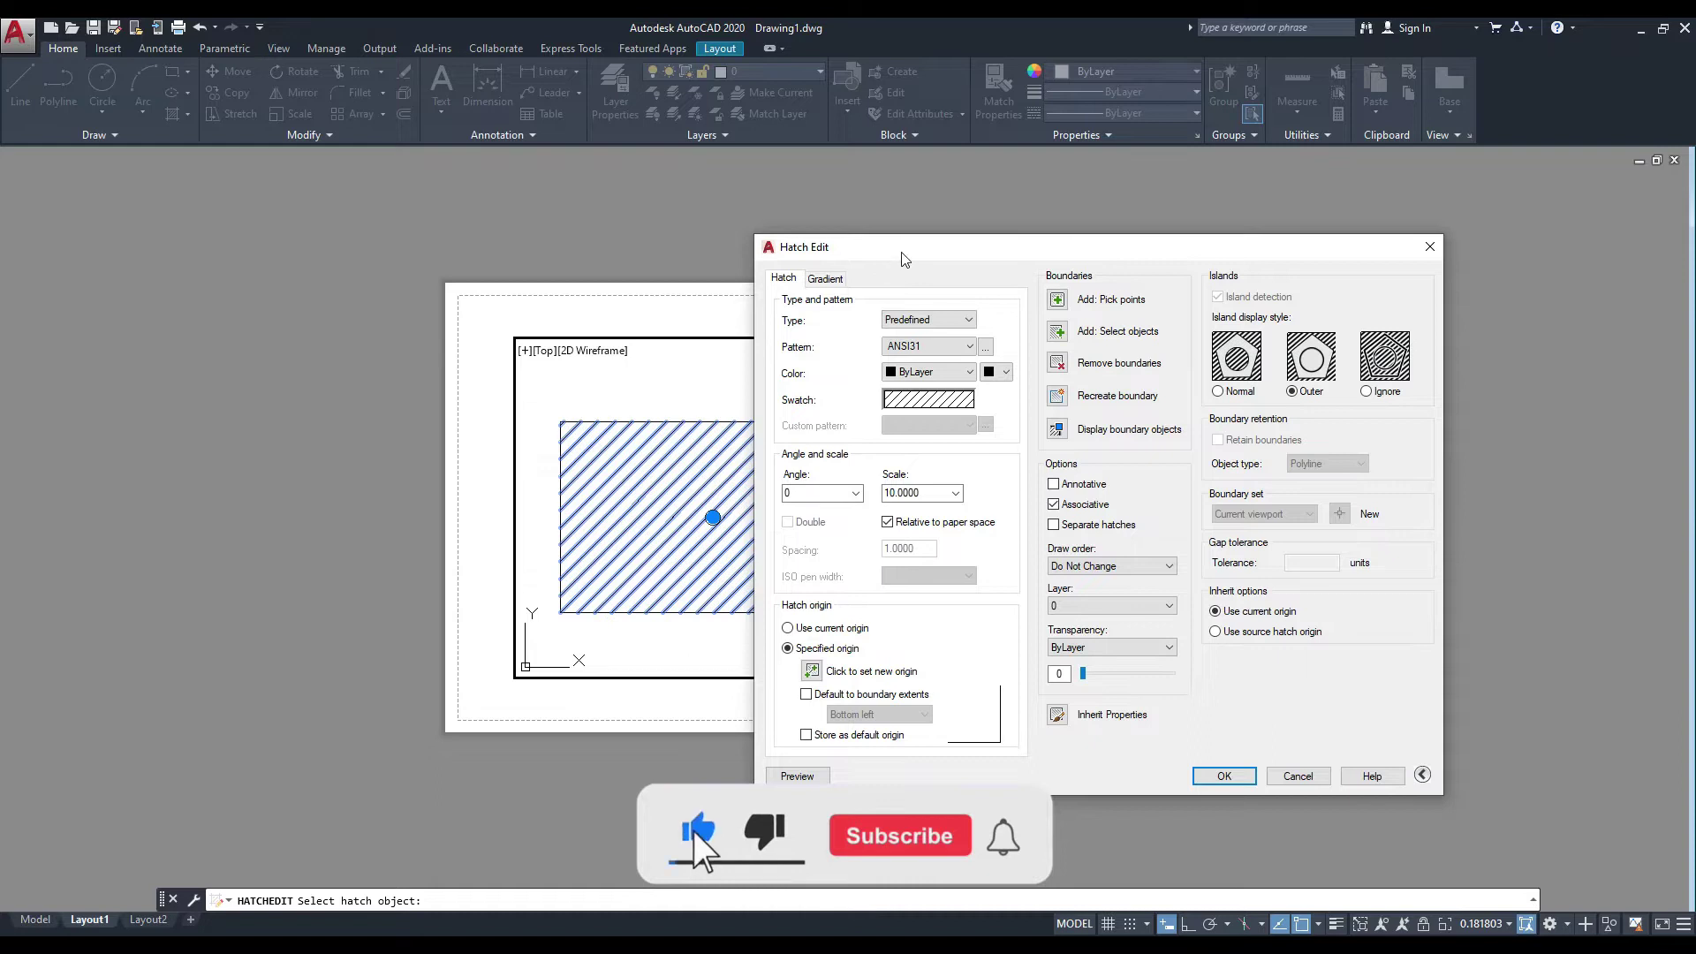
drag(903, 251, 884, 232)
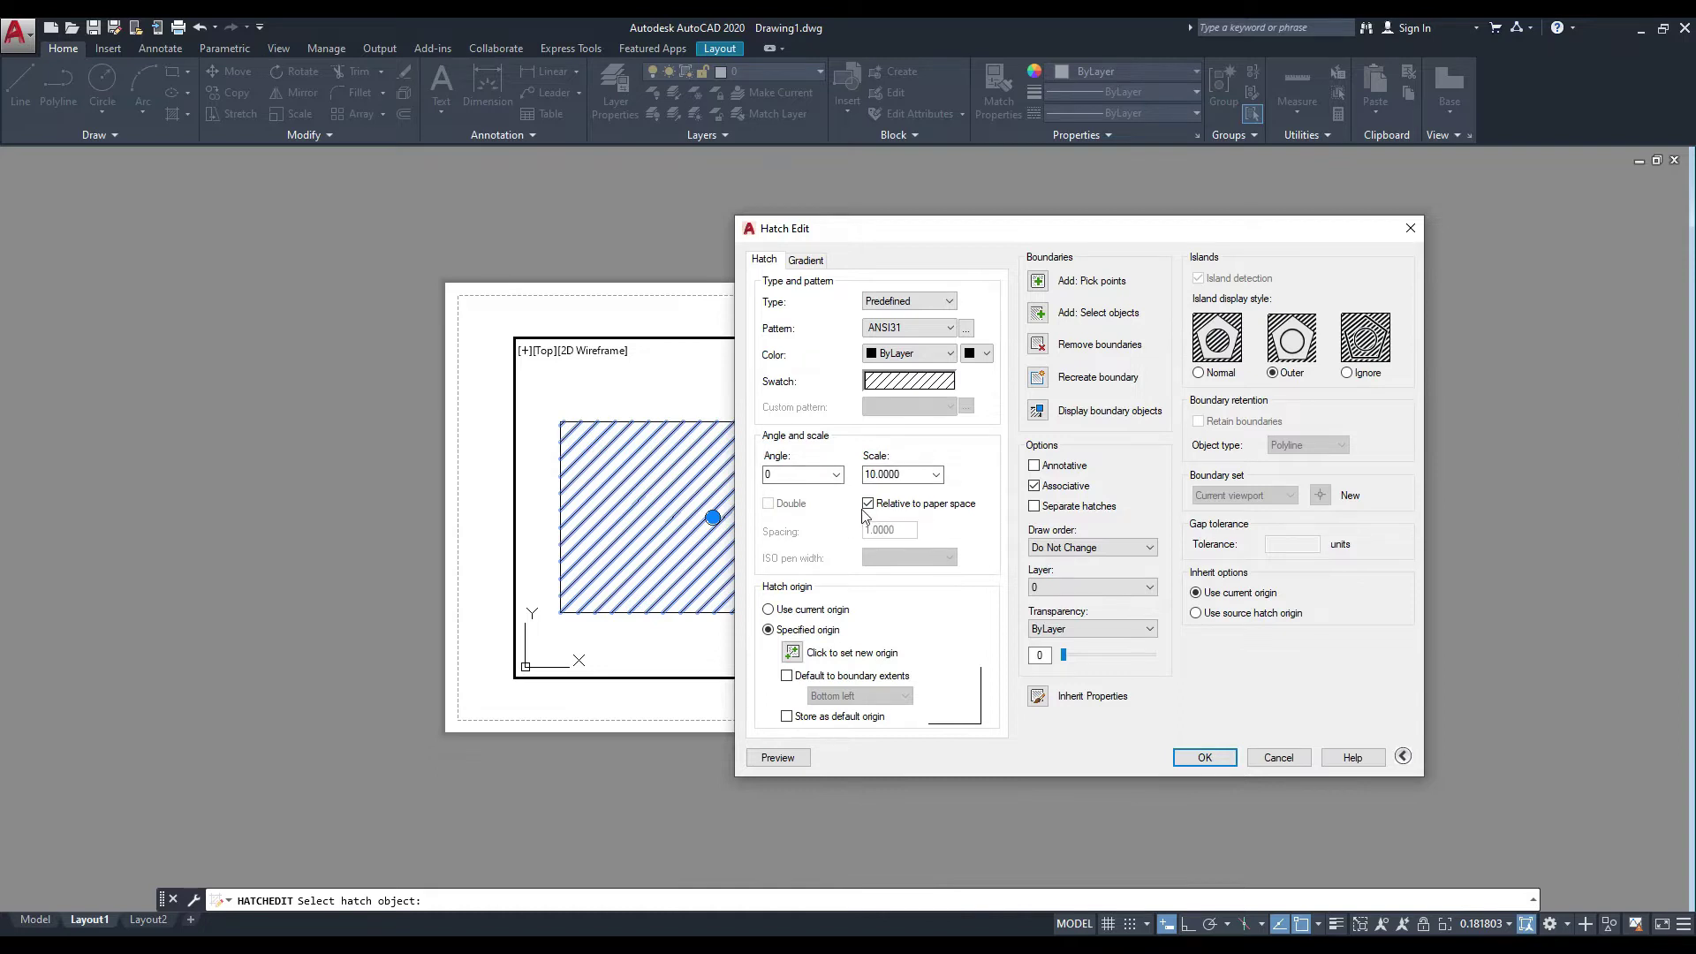
drag(926, 228, 893, 226)
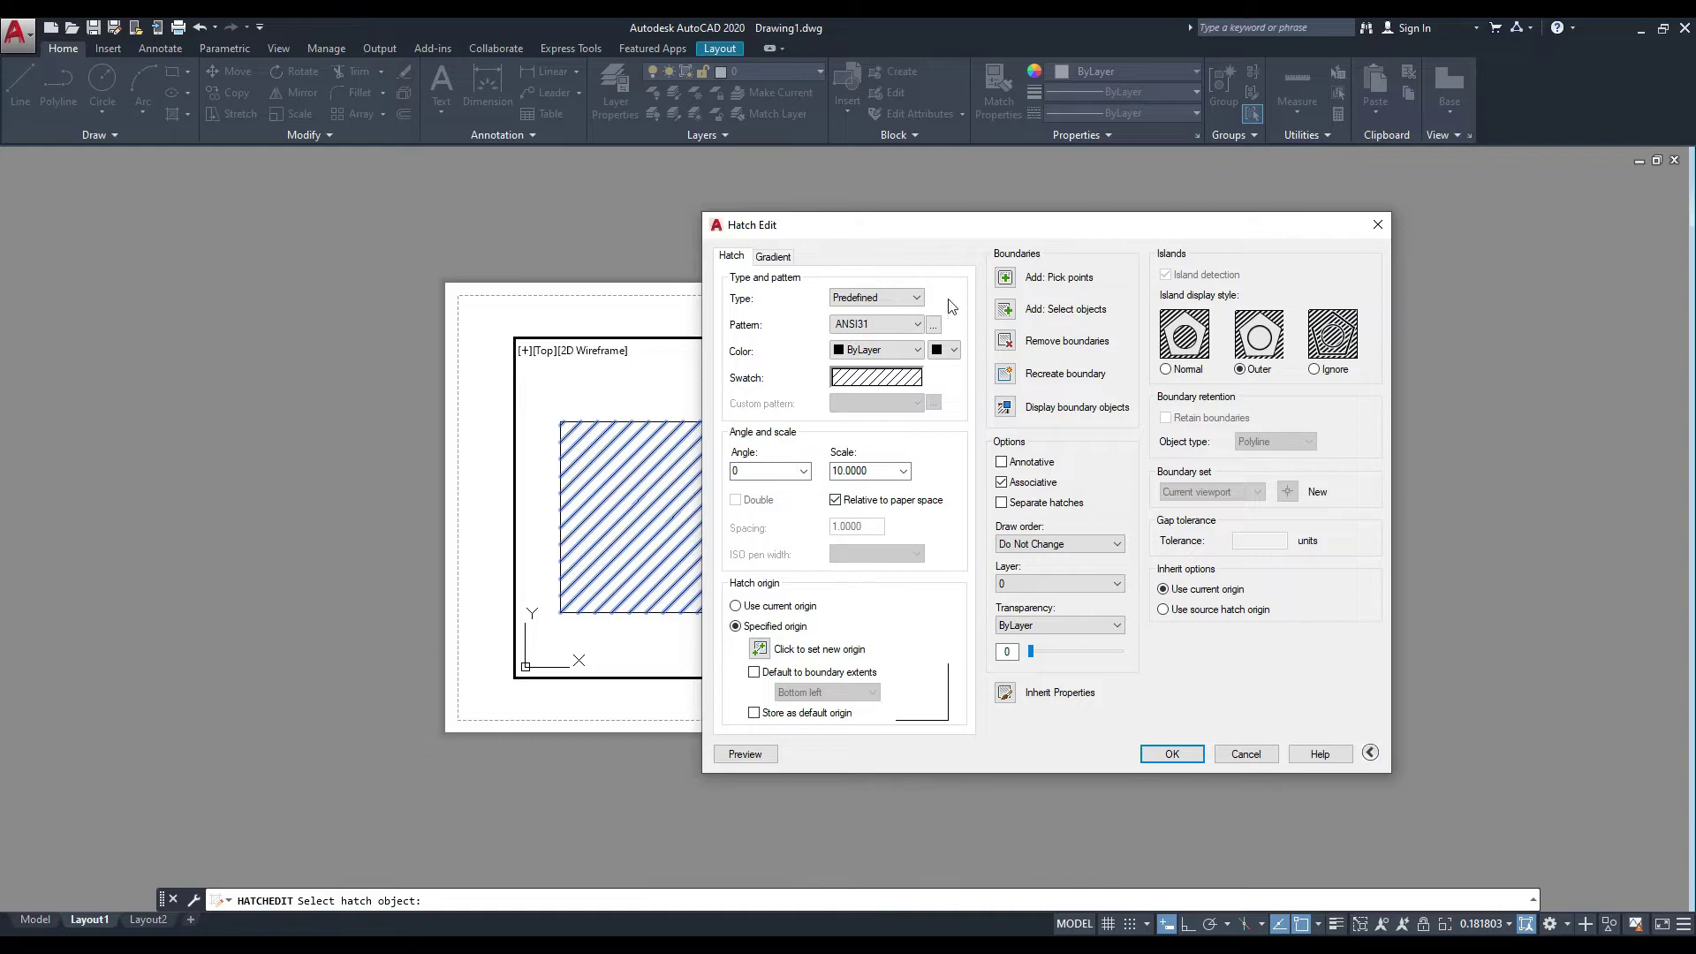
drag(973, 235, 937, 230)
click(1201, 751)
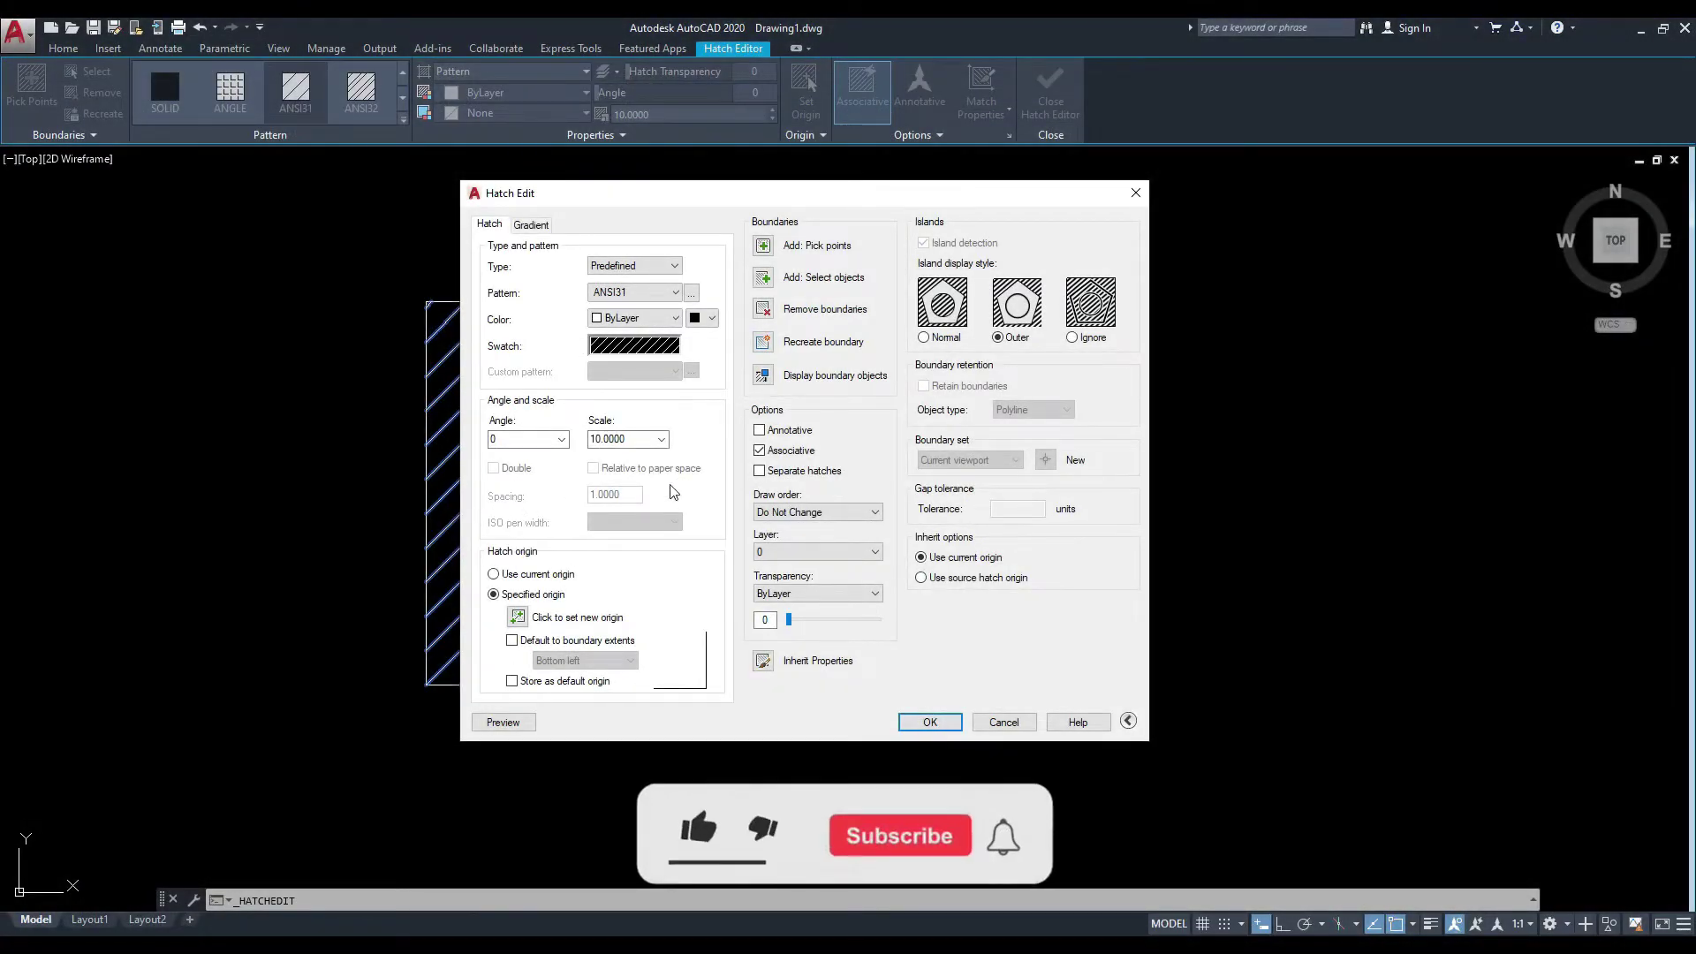
Make the hatch User defined single lines at spacing 10 and preview it.
click(654, 266)
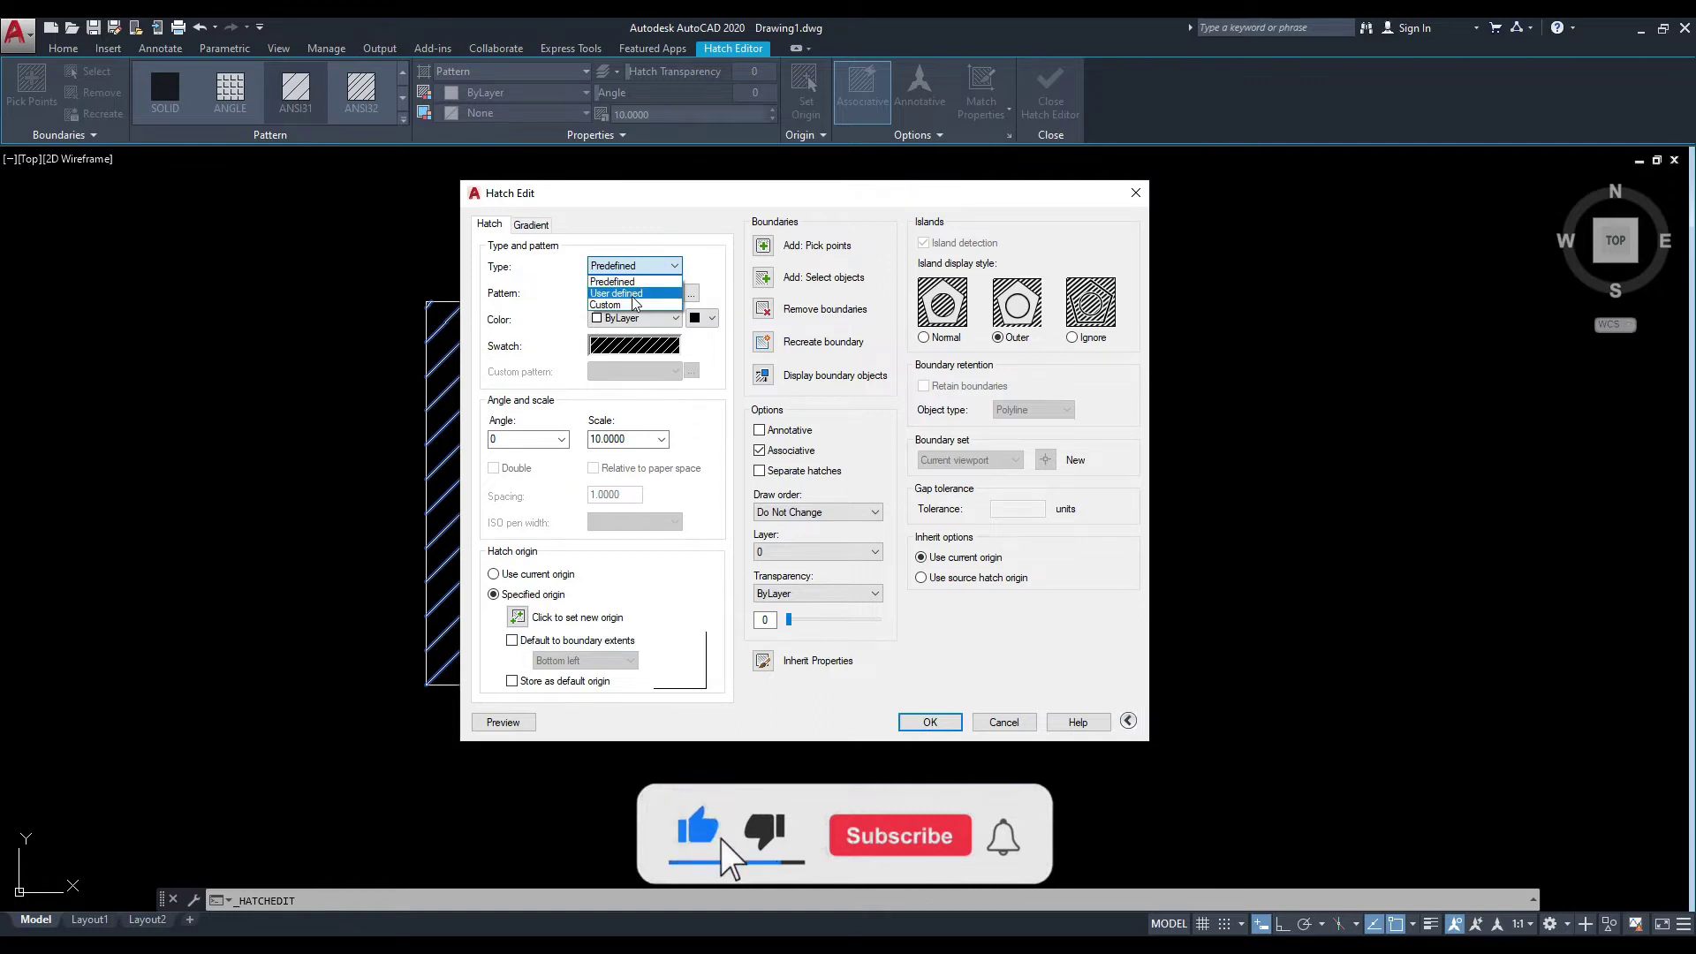
click(633, 294)
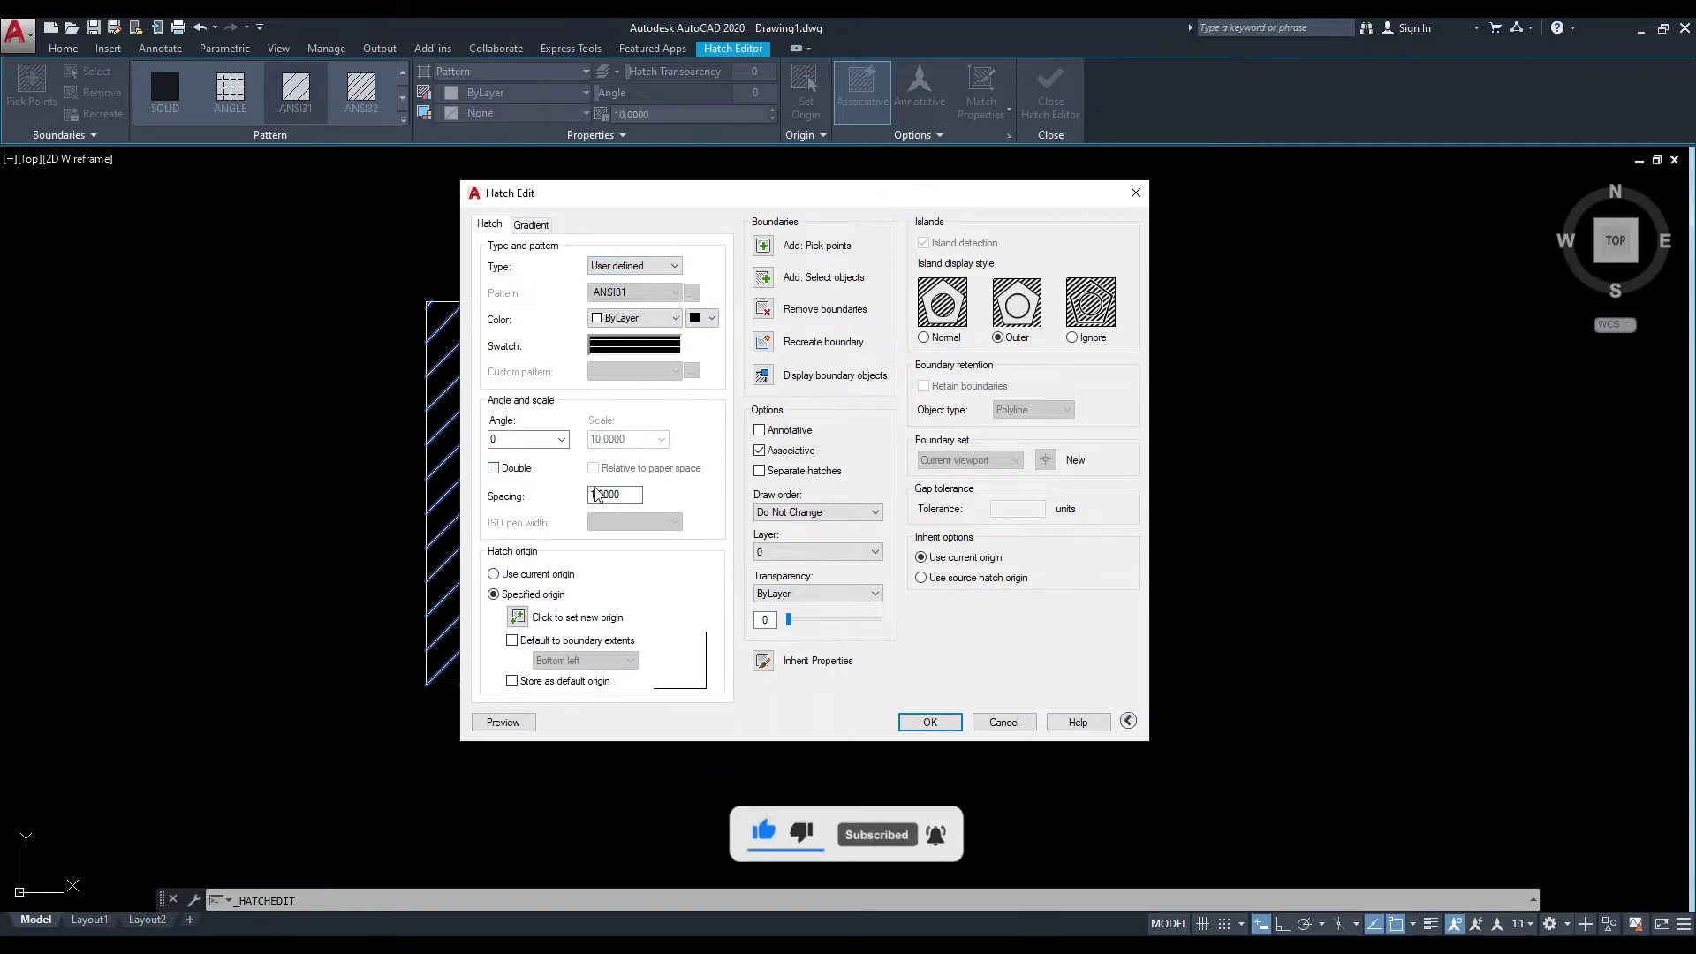
click(494, 469)
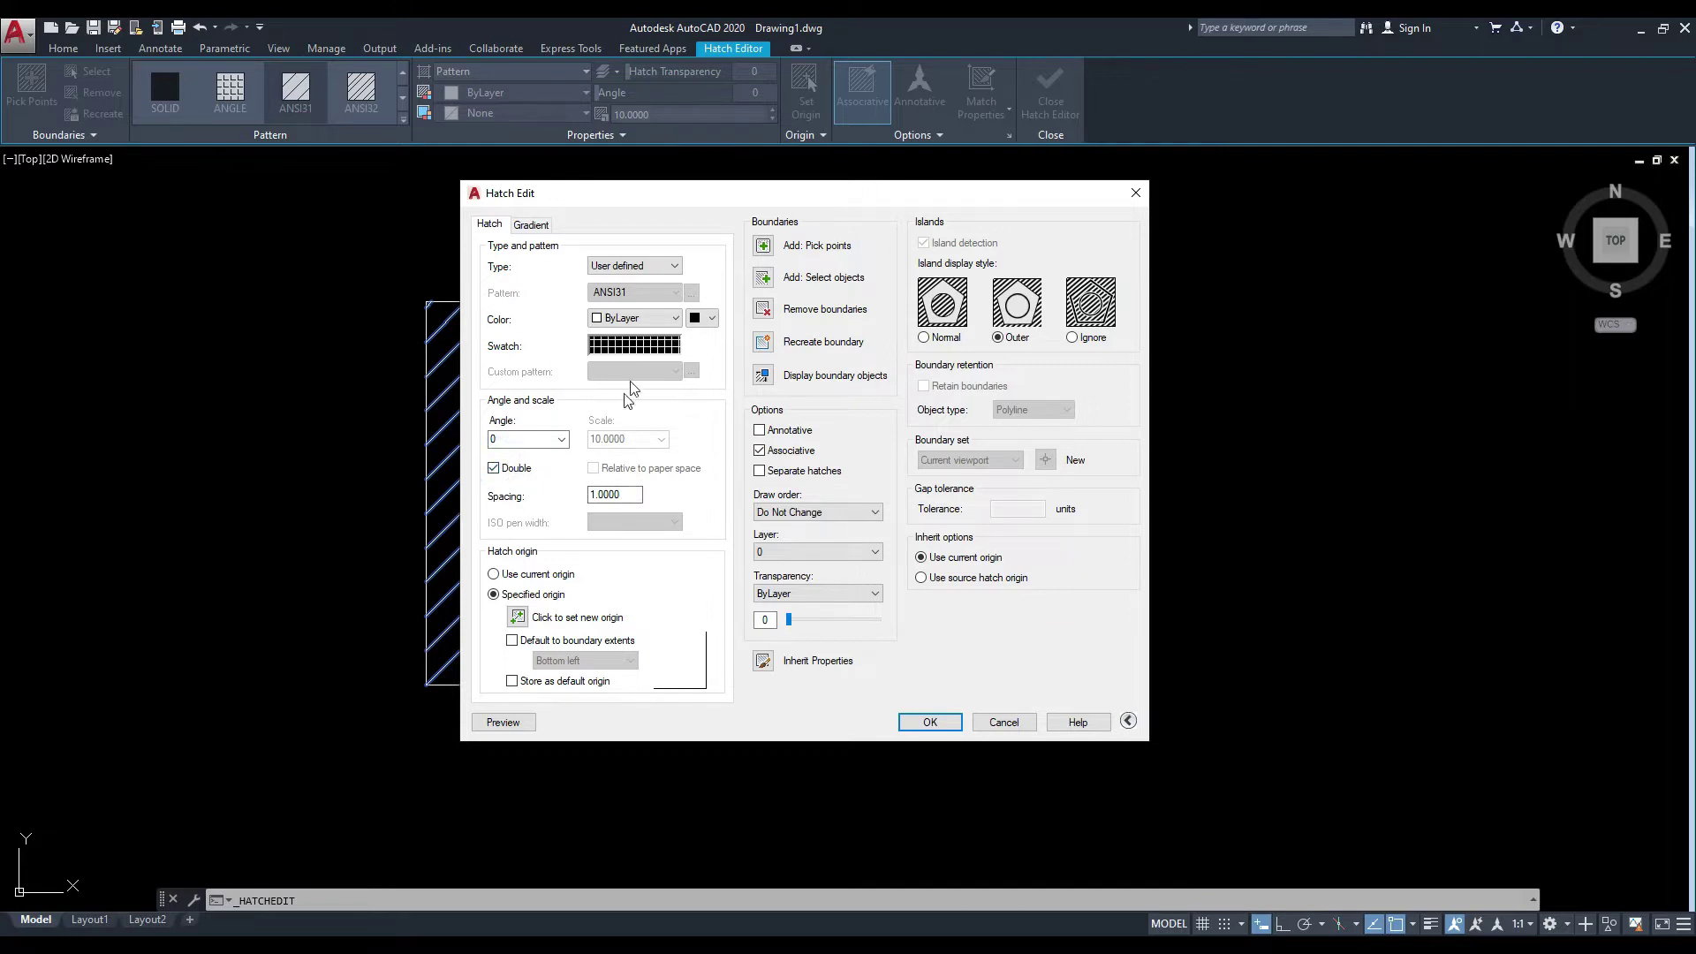
click(499, 470)
double_click(618, 494)
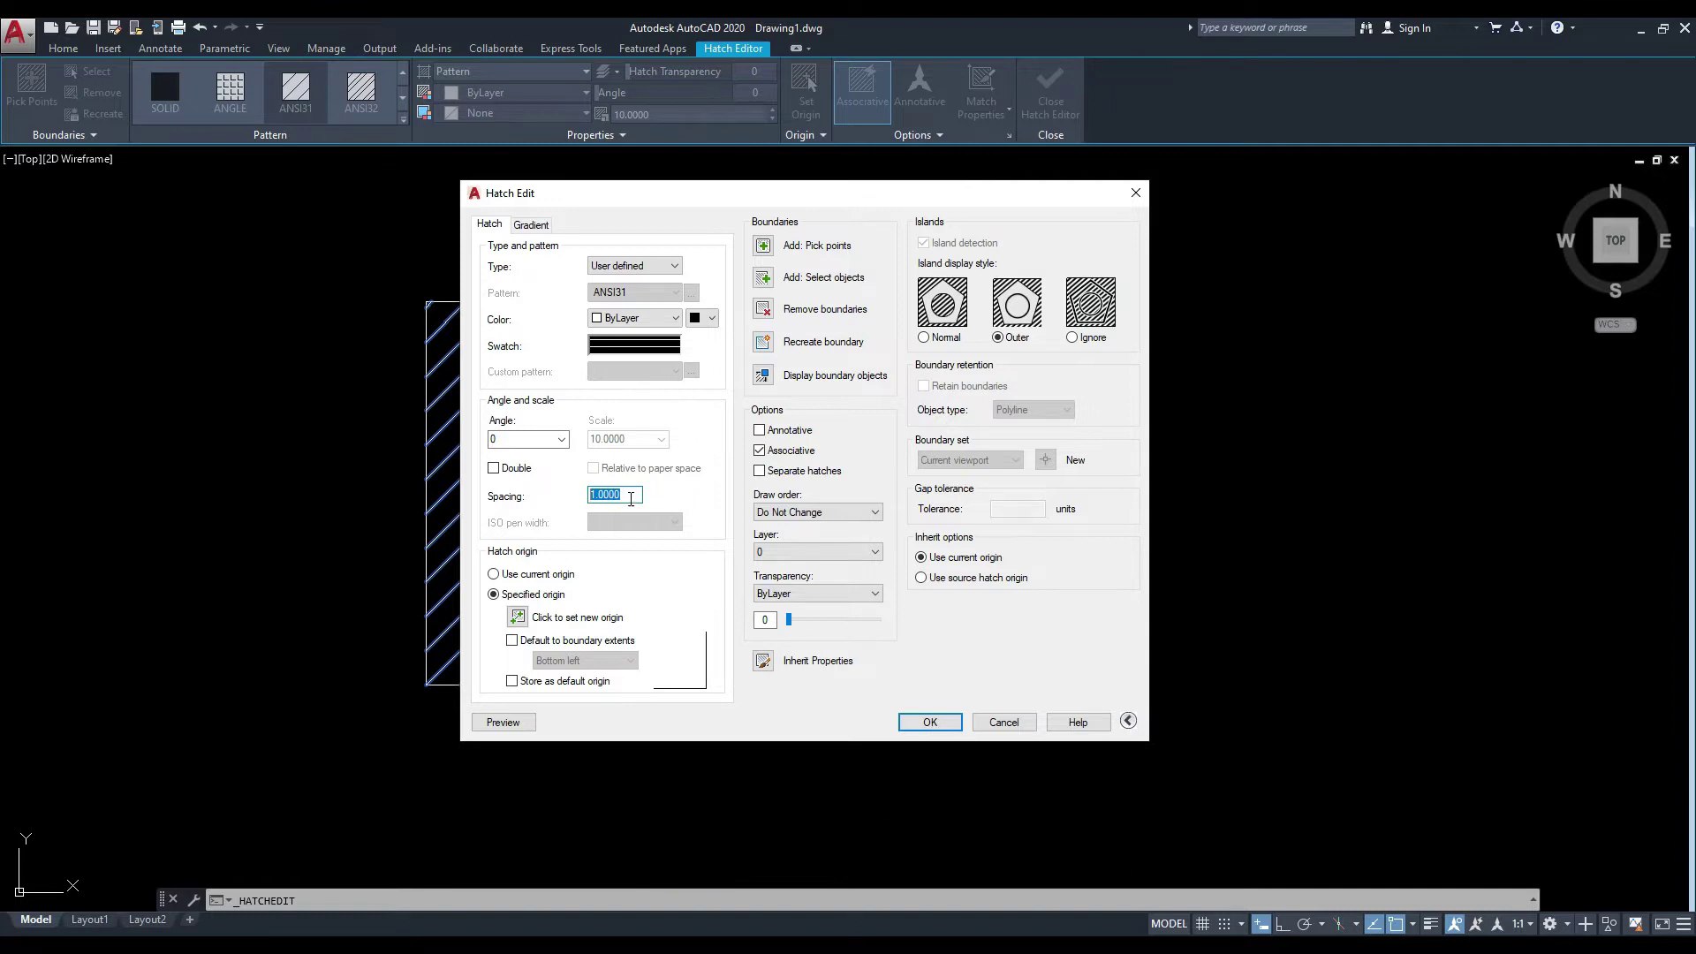
double_click(629, 495)
text(10)
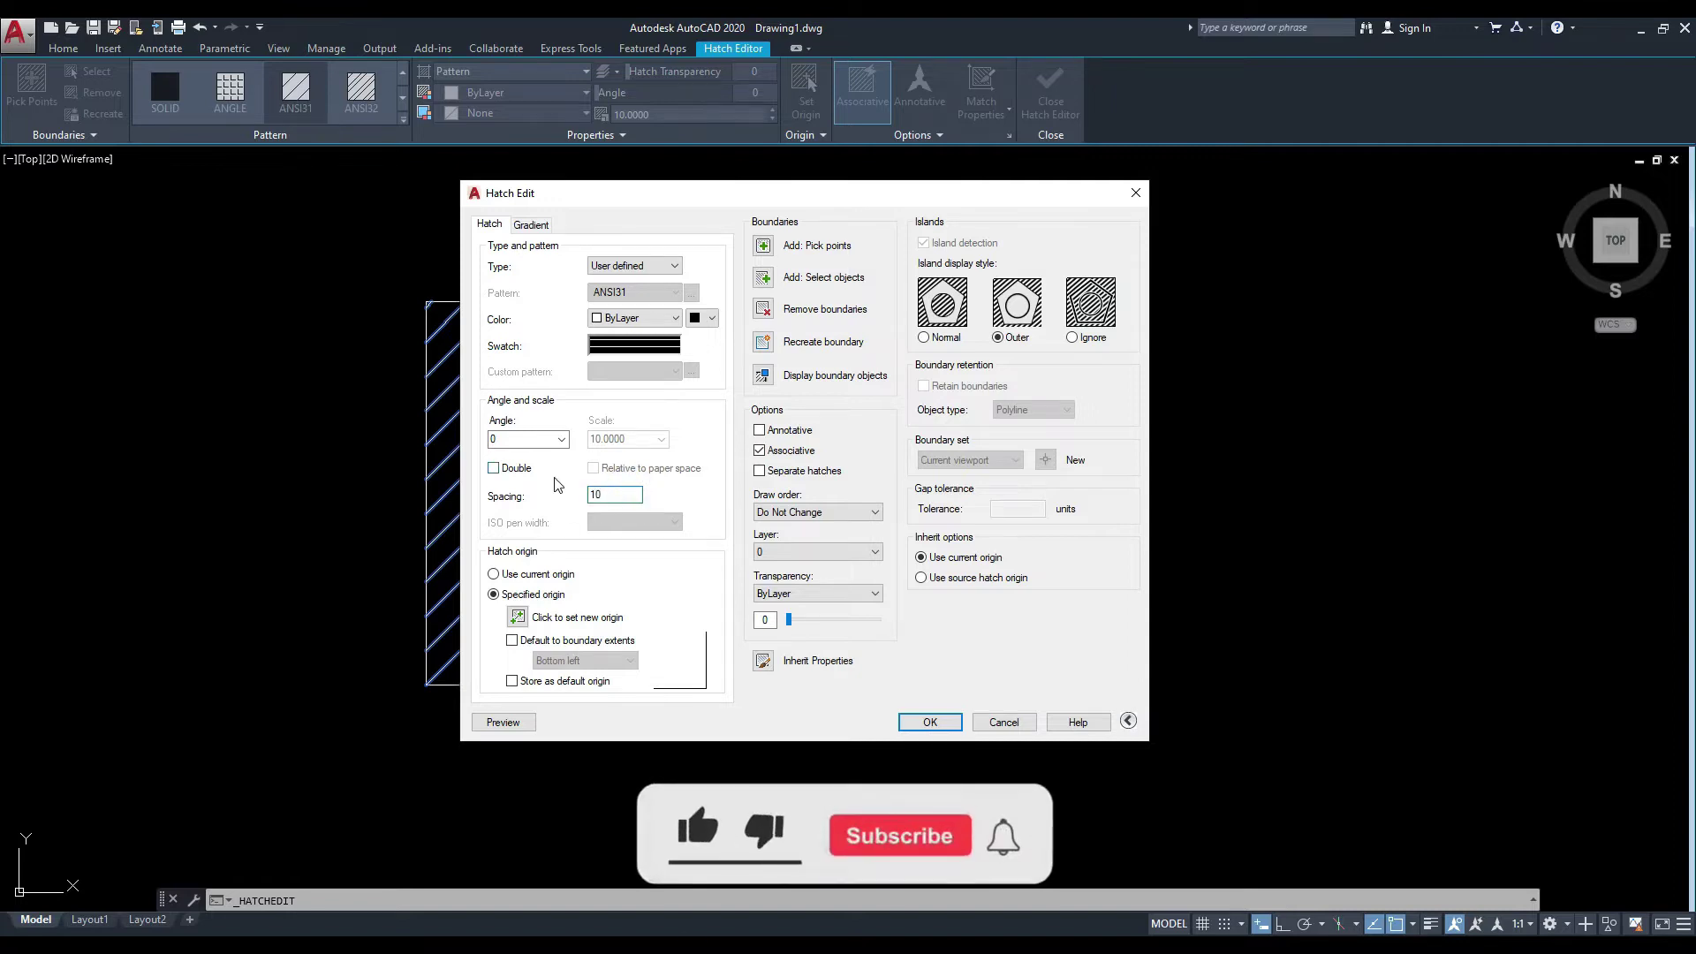
click(503, 722)
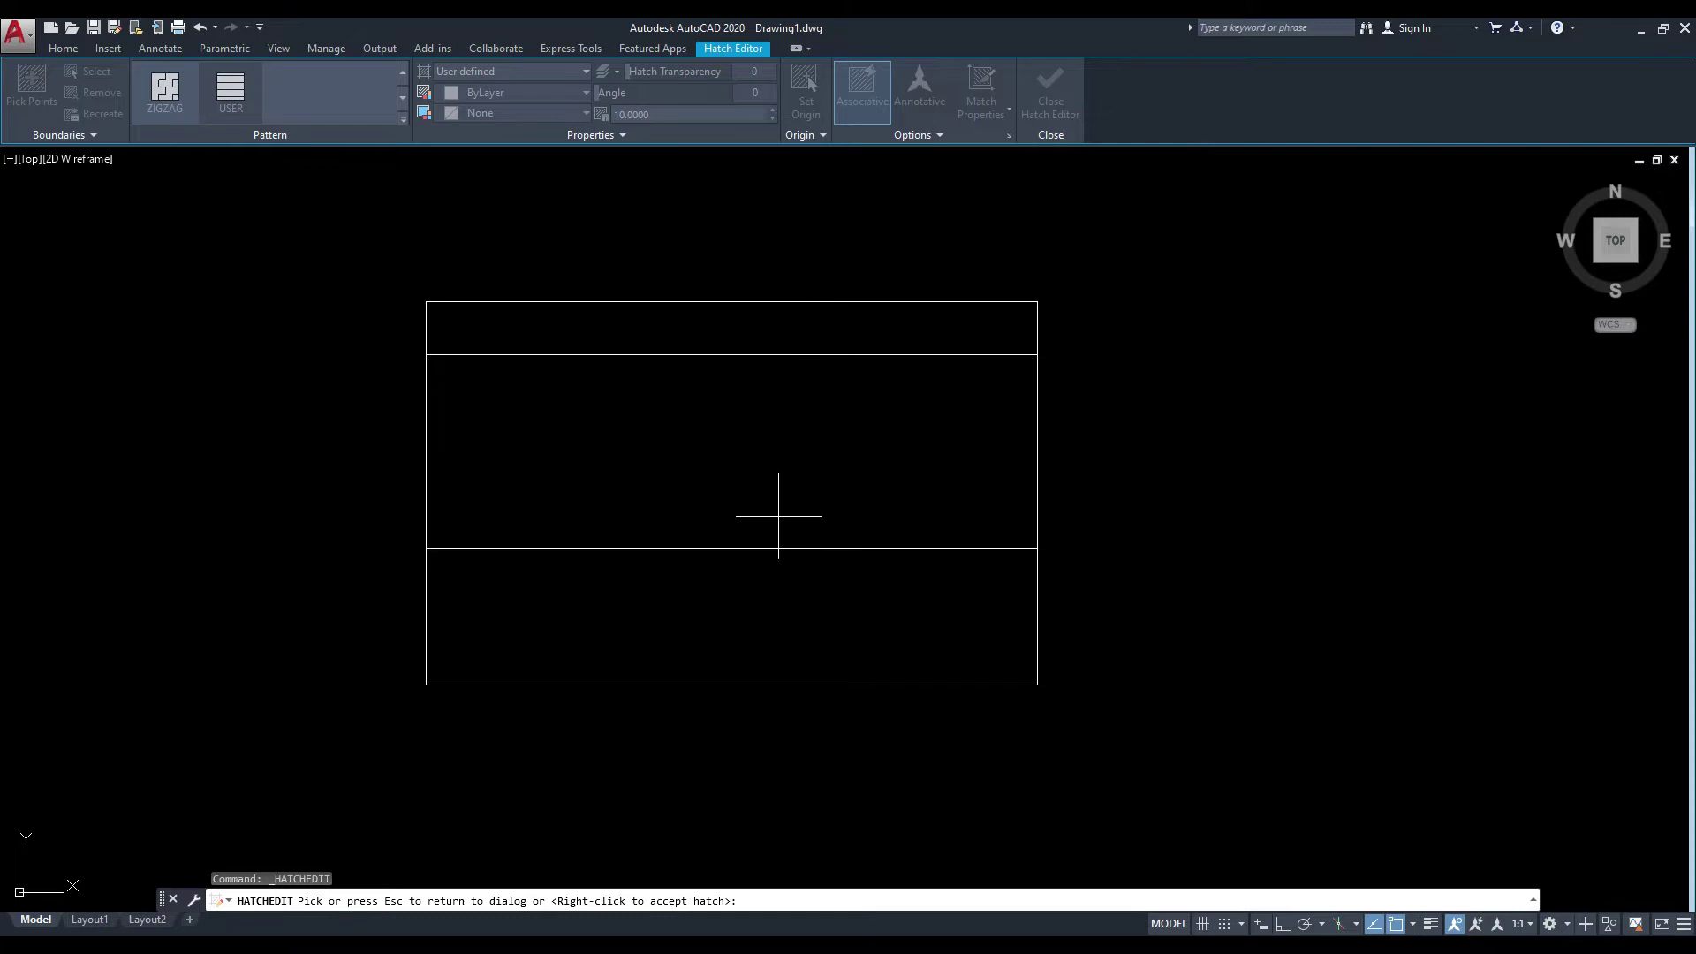
Return from the preview to Hatch Edit and set the hatch type back to Predefined.
key(Escape)
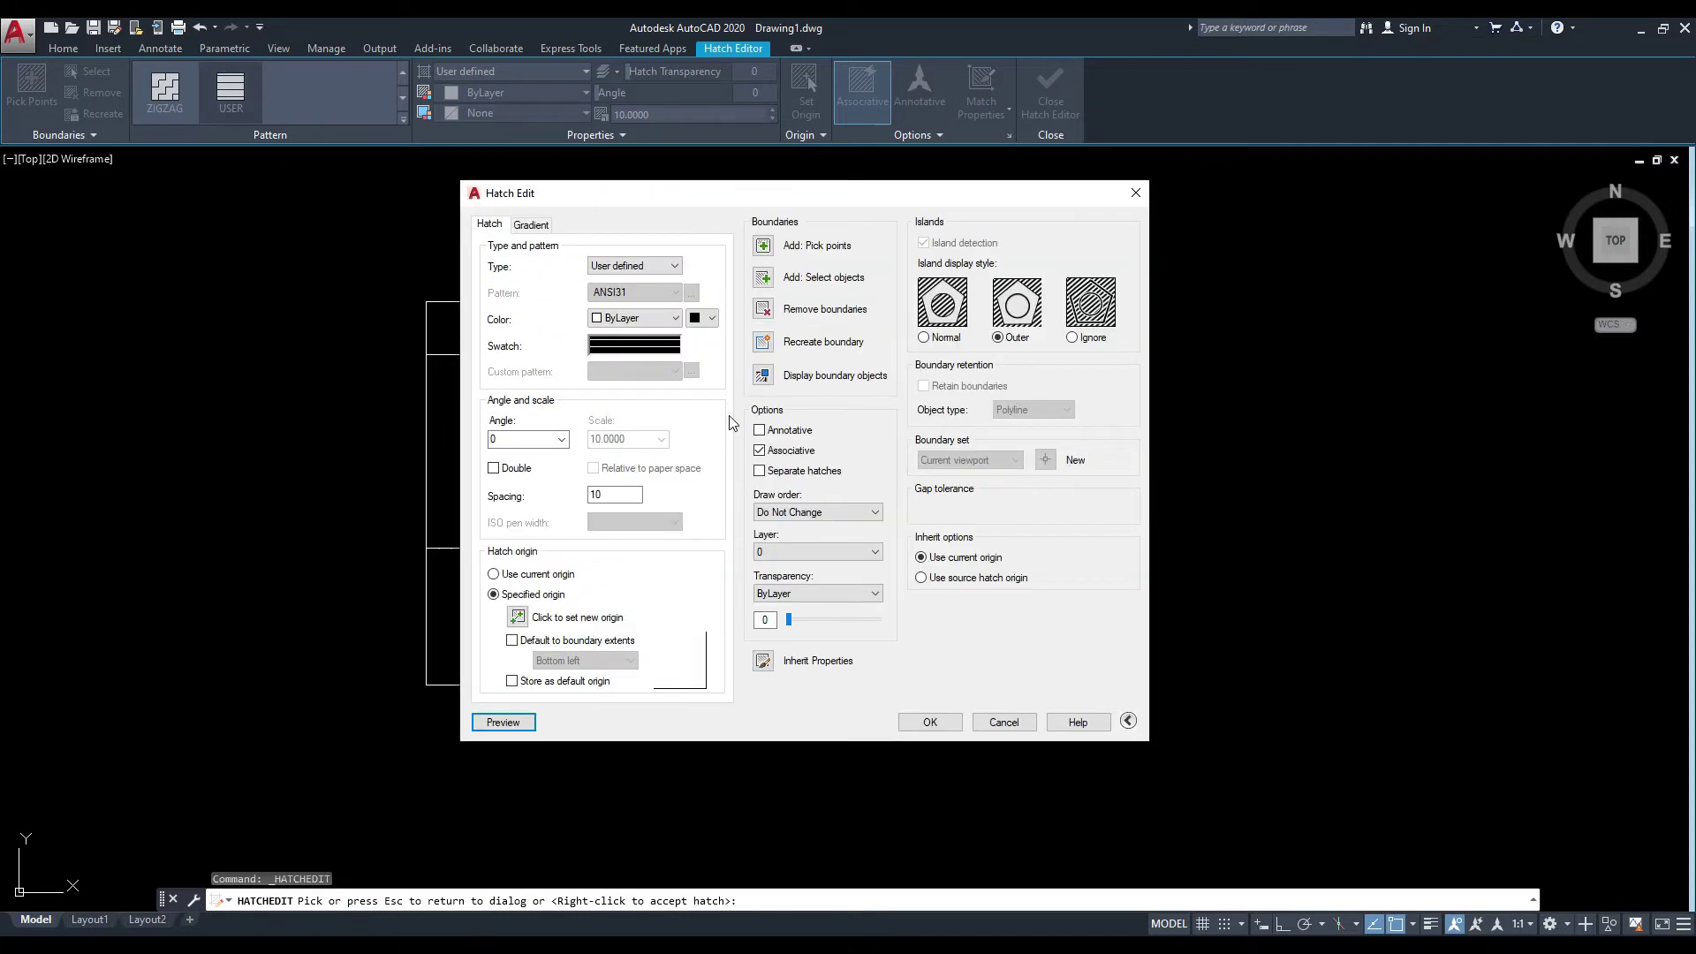
drag(659, 206, 686, 221)
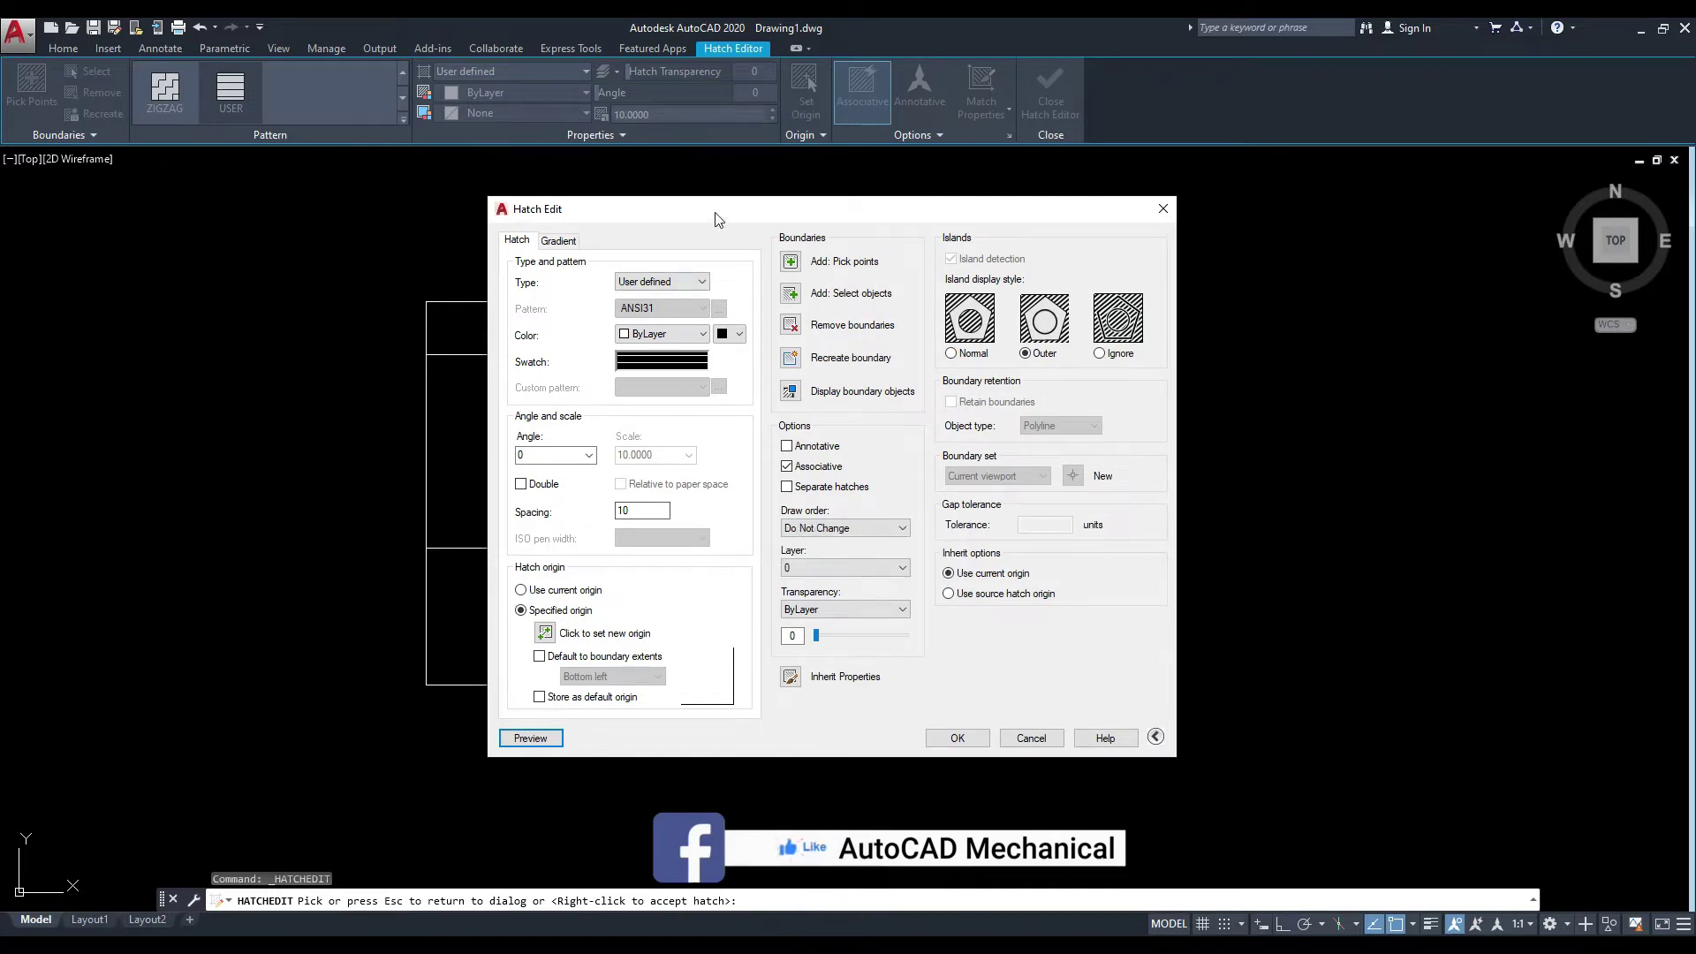
drag(717, 219, 703, 215)
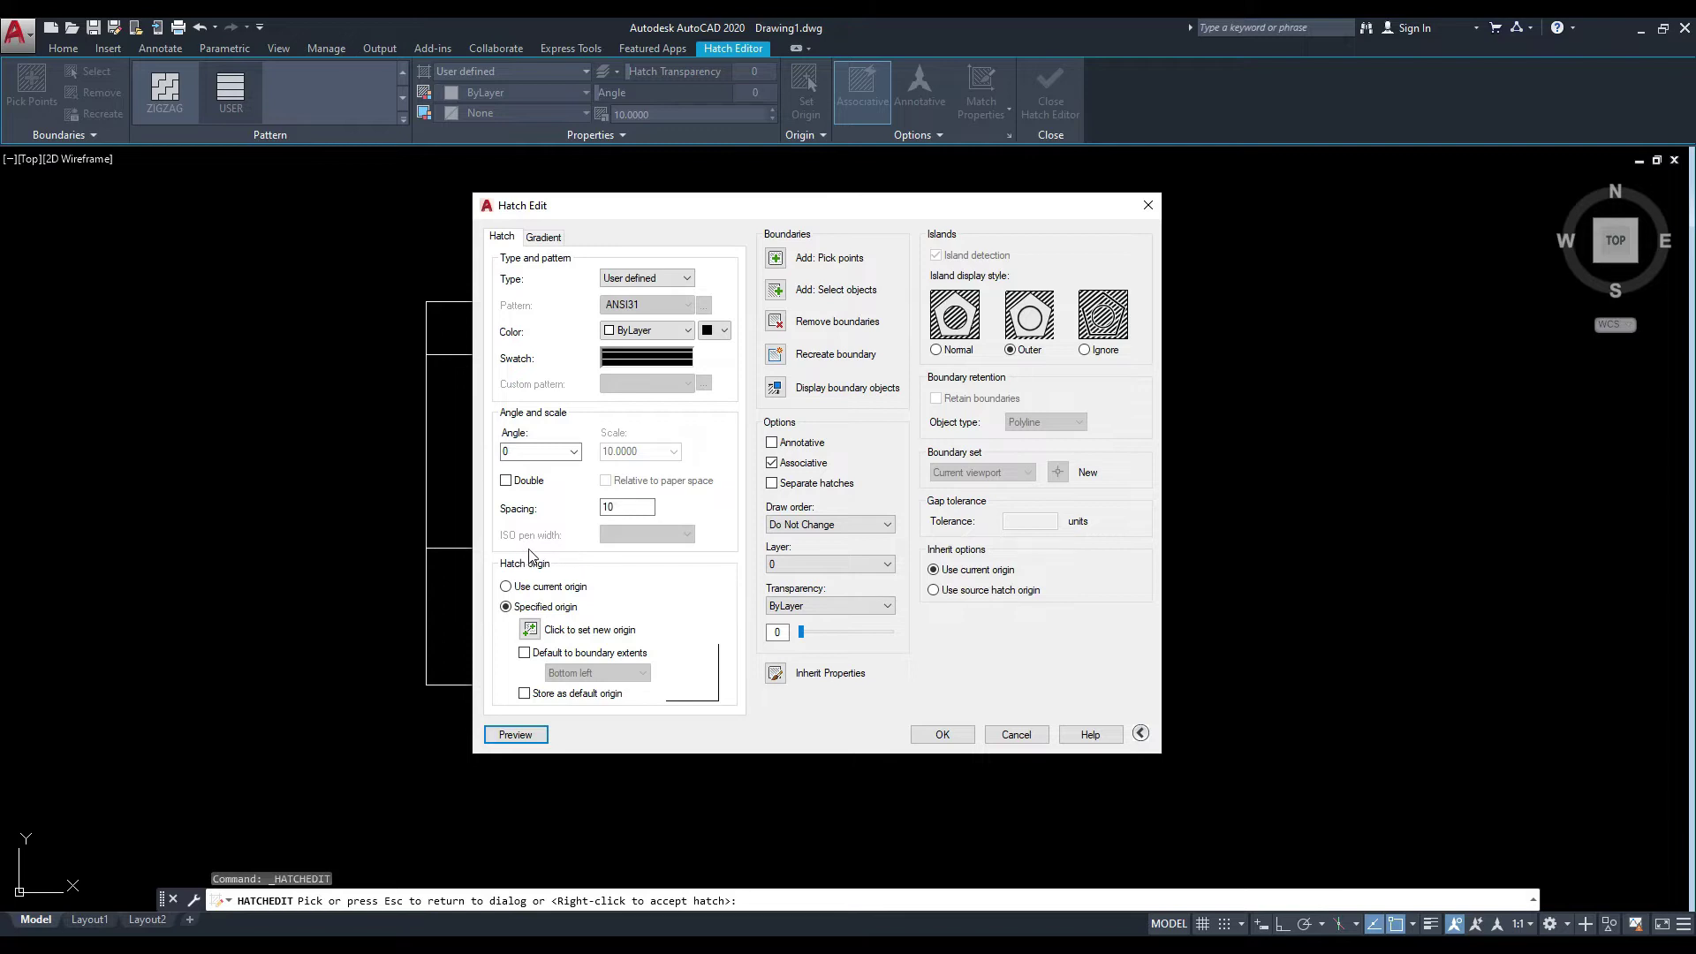
click(686, 279)
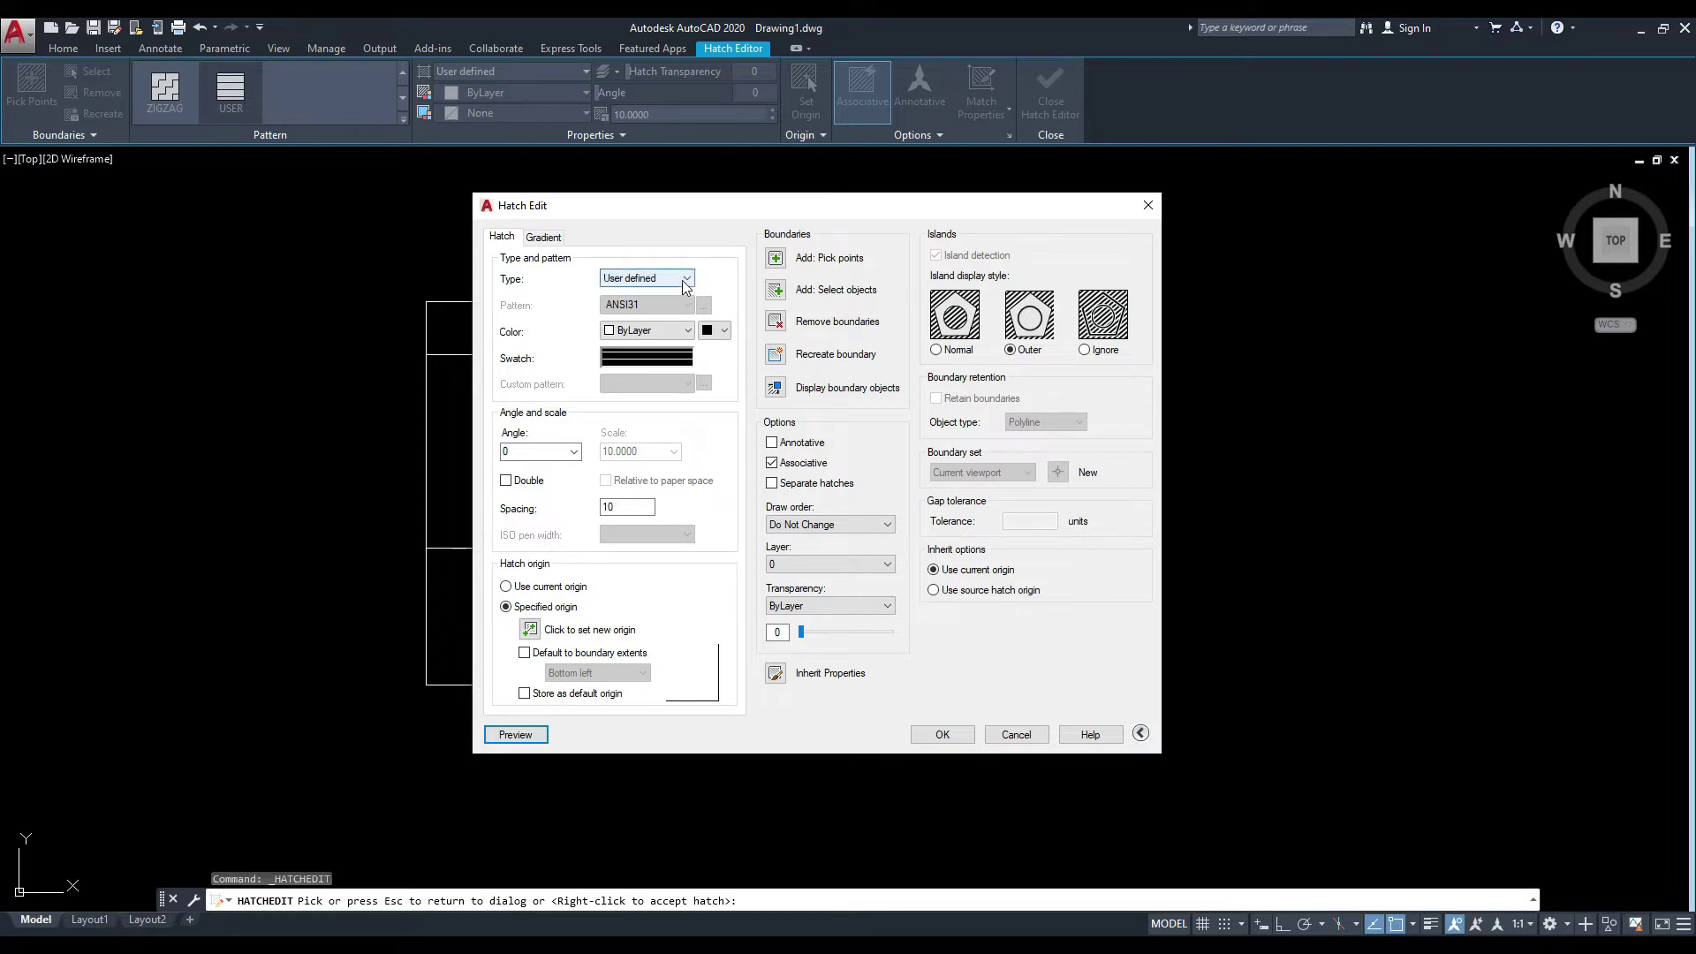
click(669, 294)
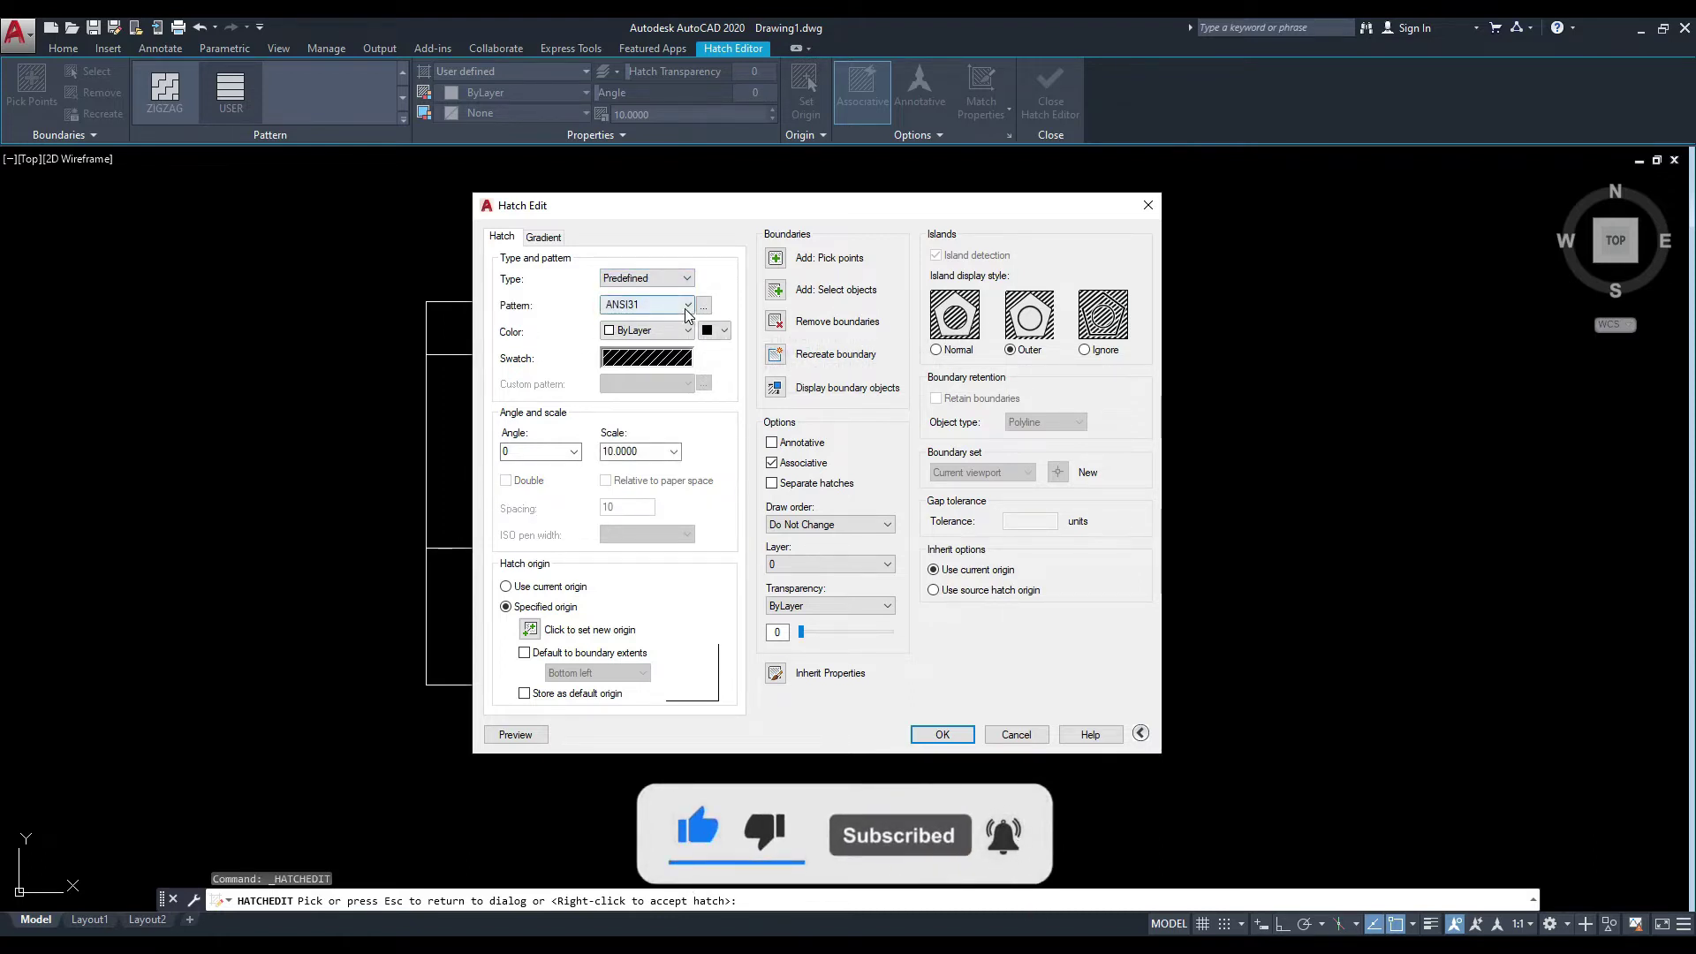
Choose the ISO02W100 pattern and view its available ISO pen widths.
click(686, 309)
scroll(649, 494, down, 3)
scroll(649, 508, down, 3)
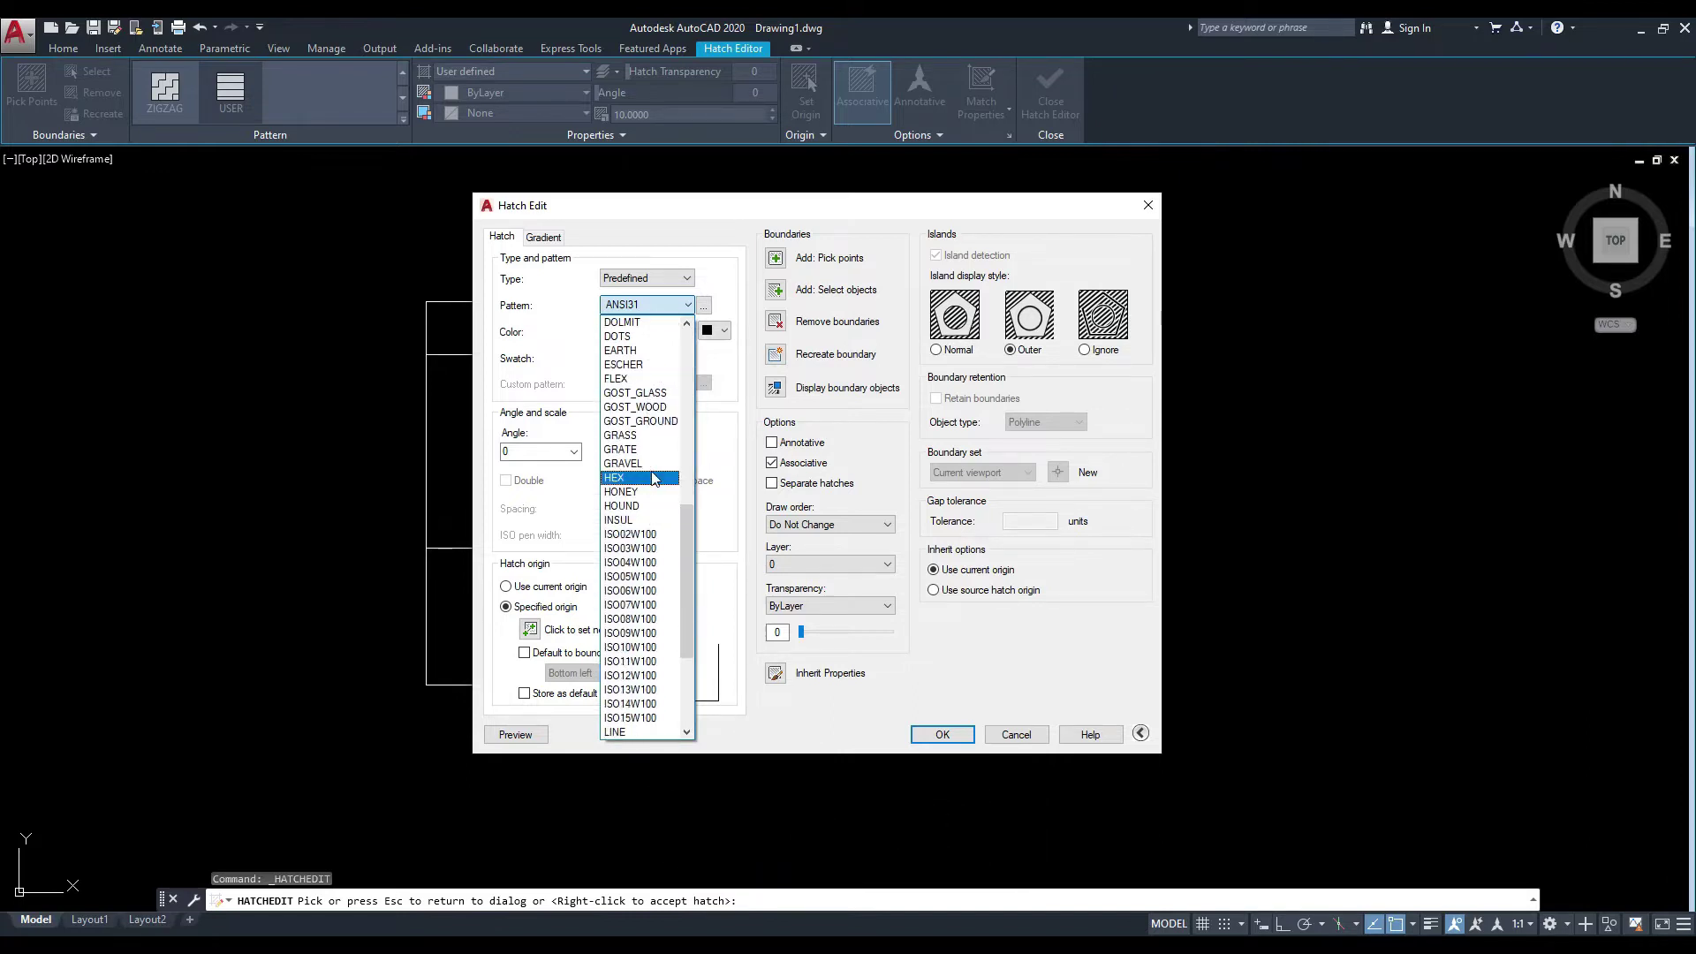
scroll(654, 482, down, 3)
scroll(652, 482, down, 1)
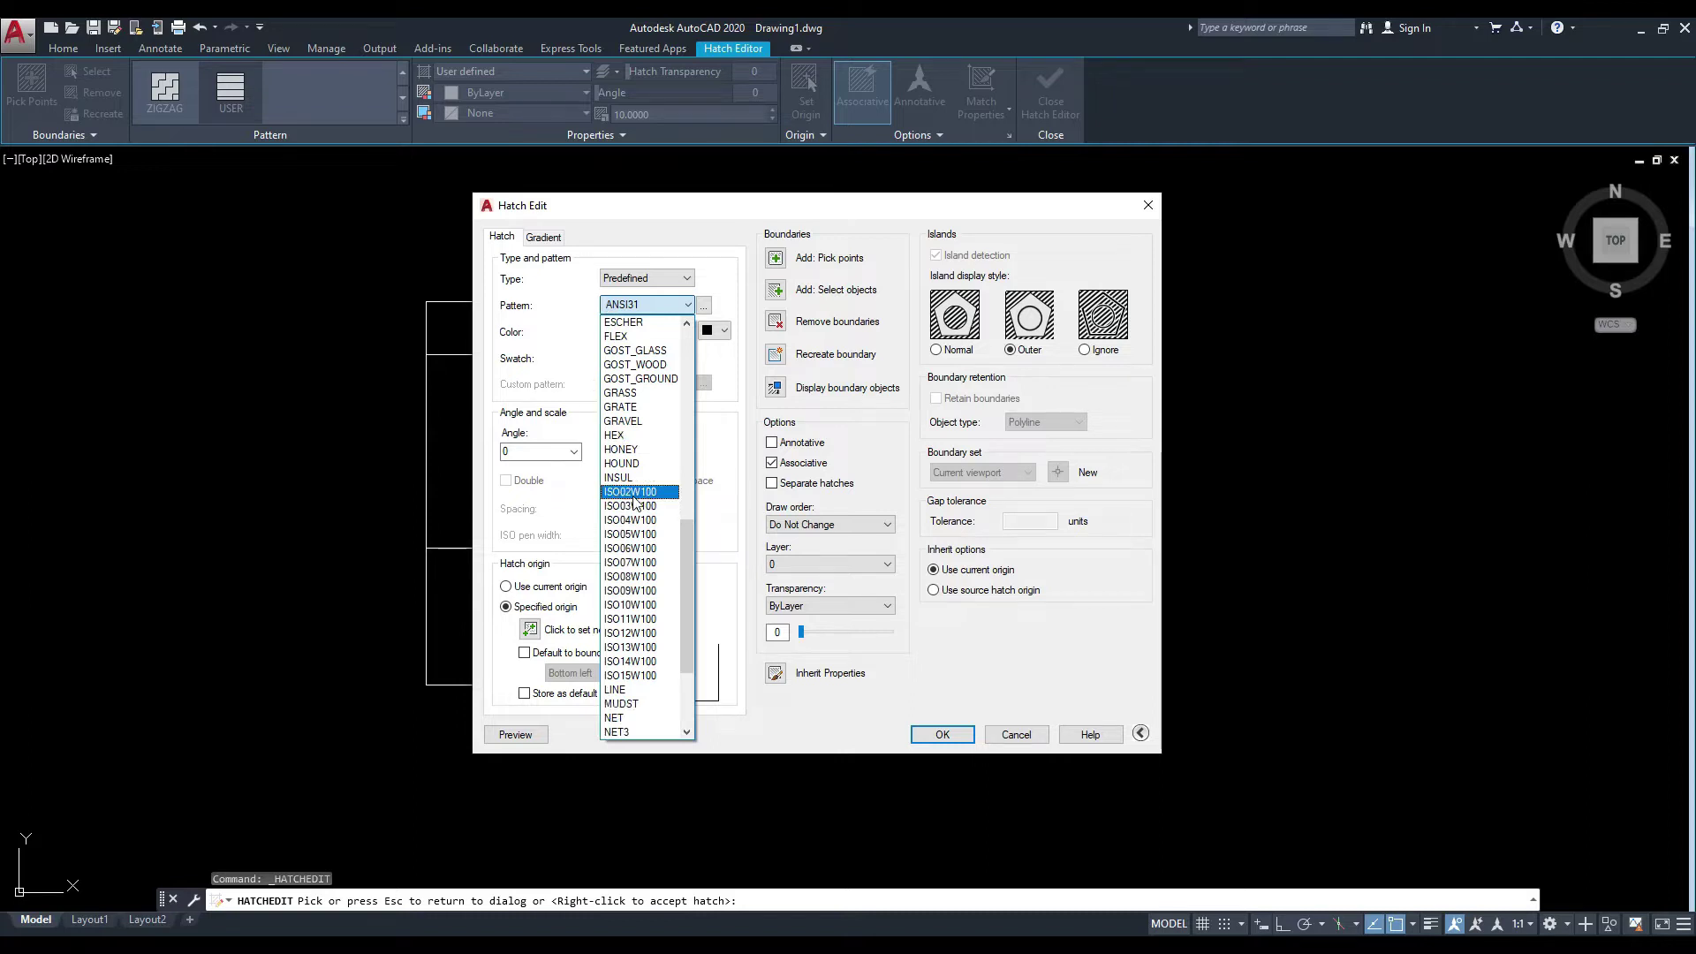
click(639, 492)
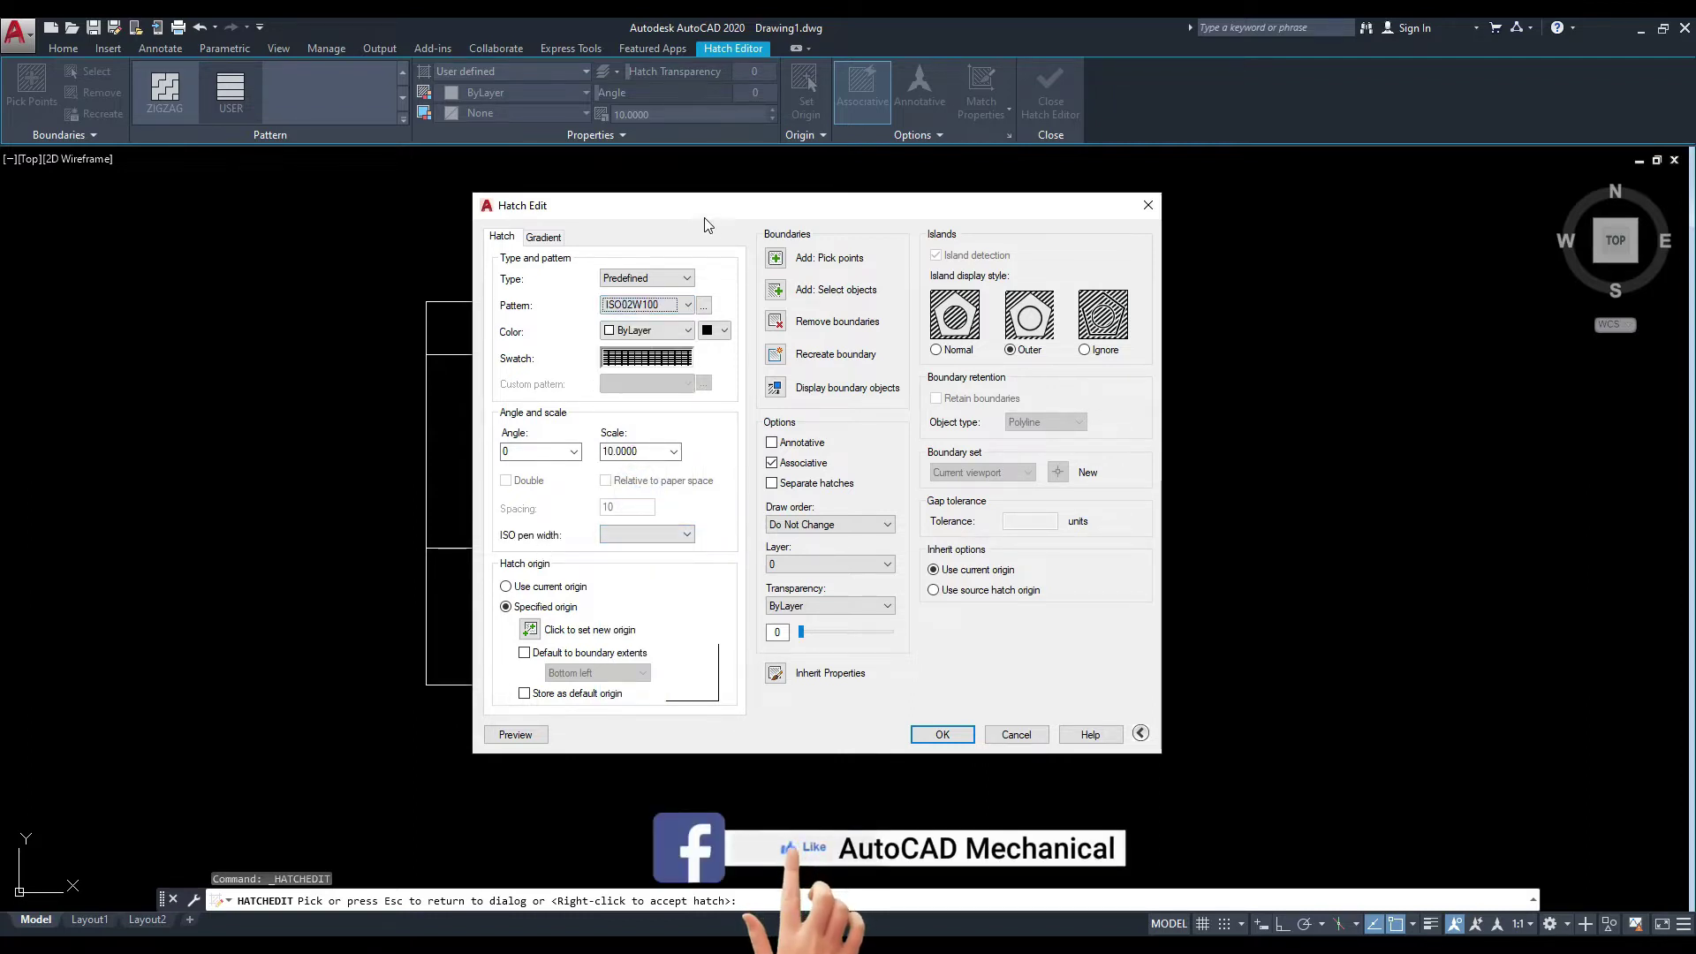
click(663, 515)
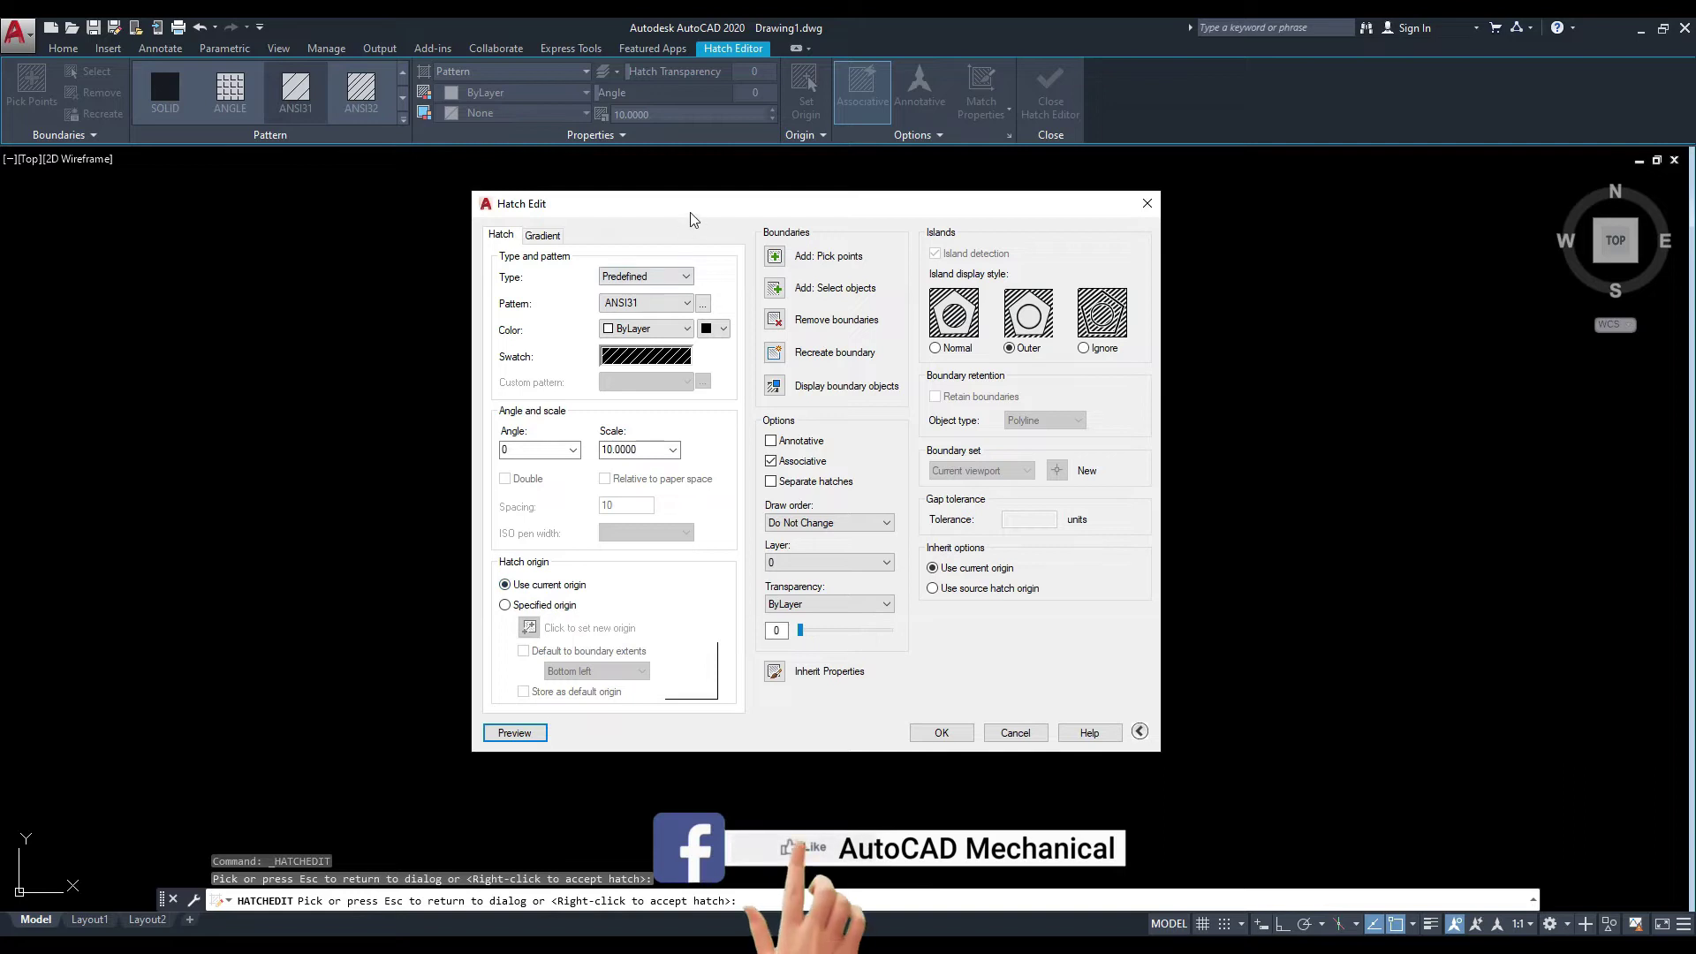
Give the hatch a specified origin at the rectangle's lower-left corner and preview it.
drag(692, 215, 712, 218)
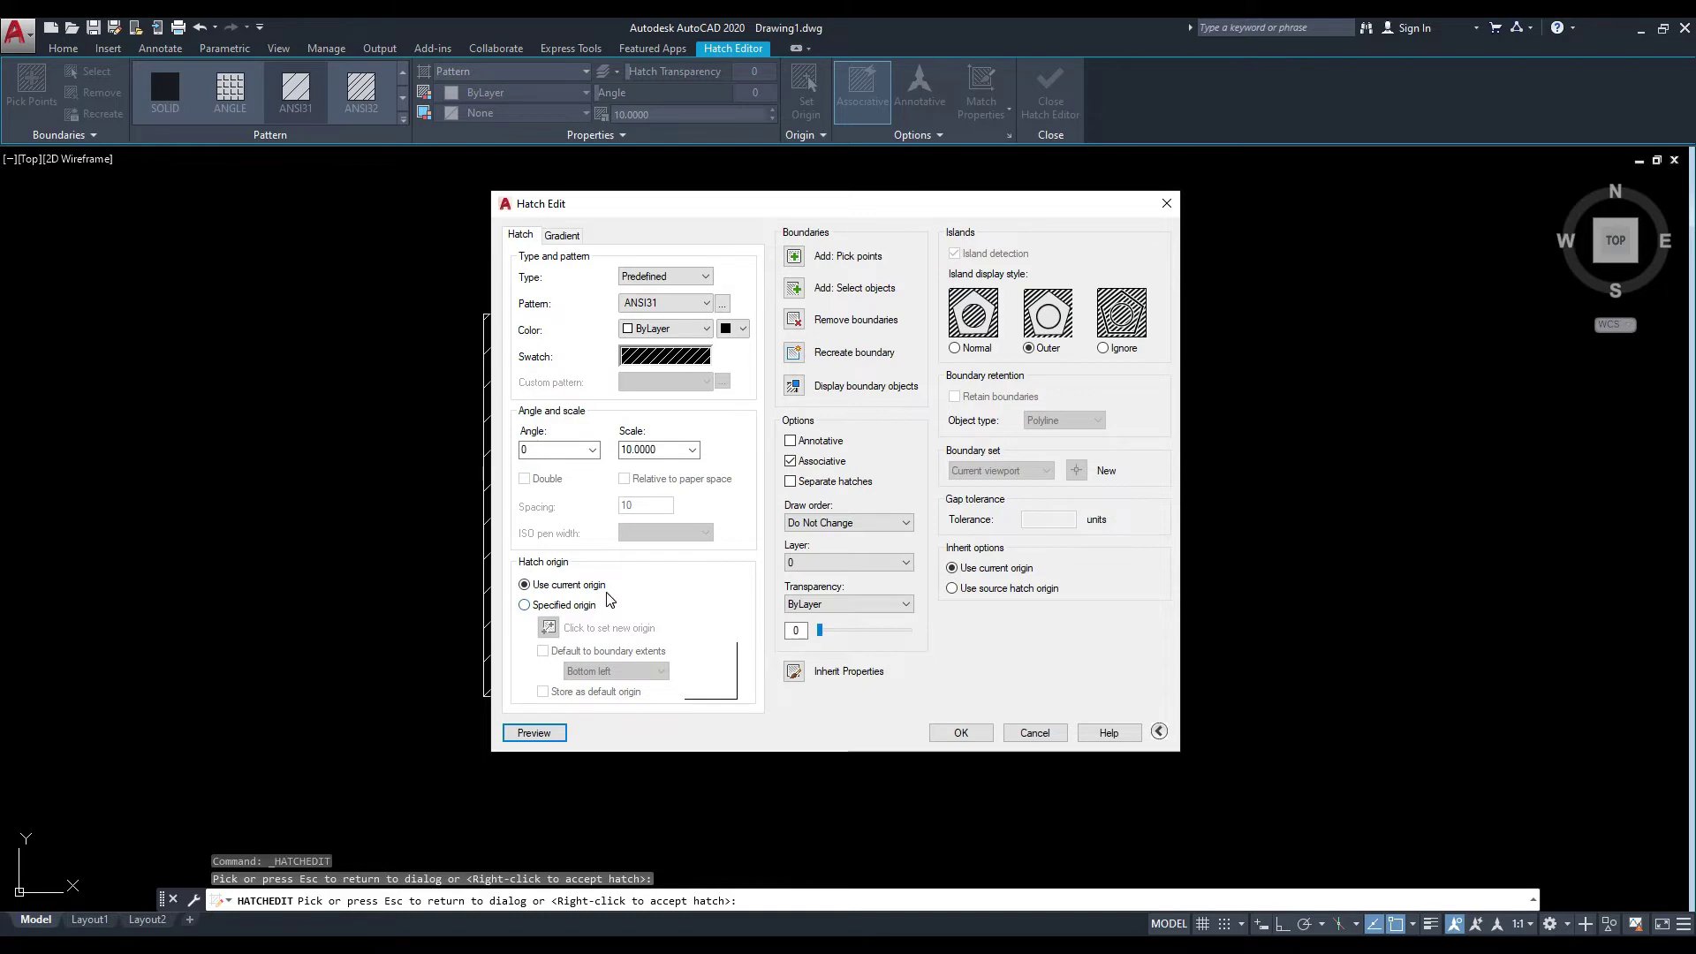
click(528, 607)
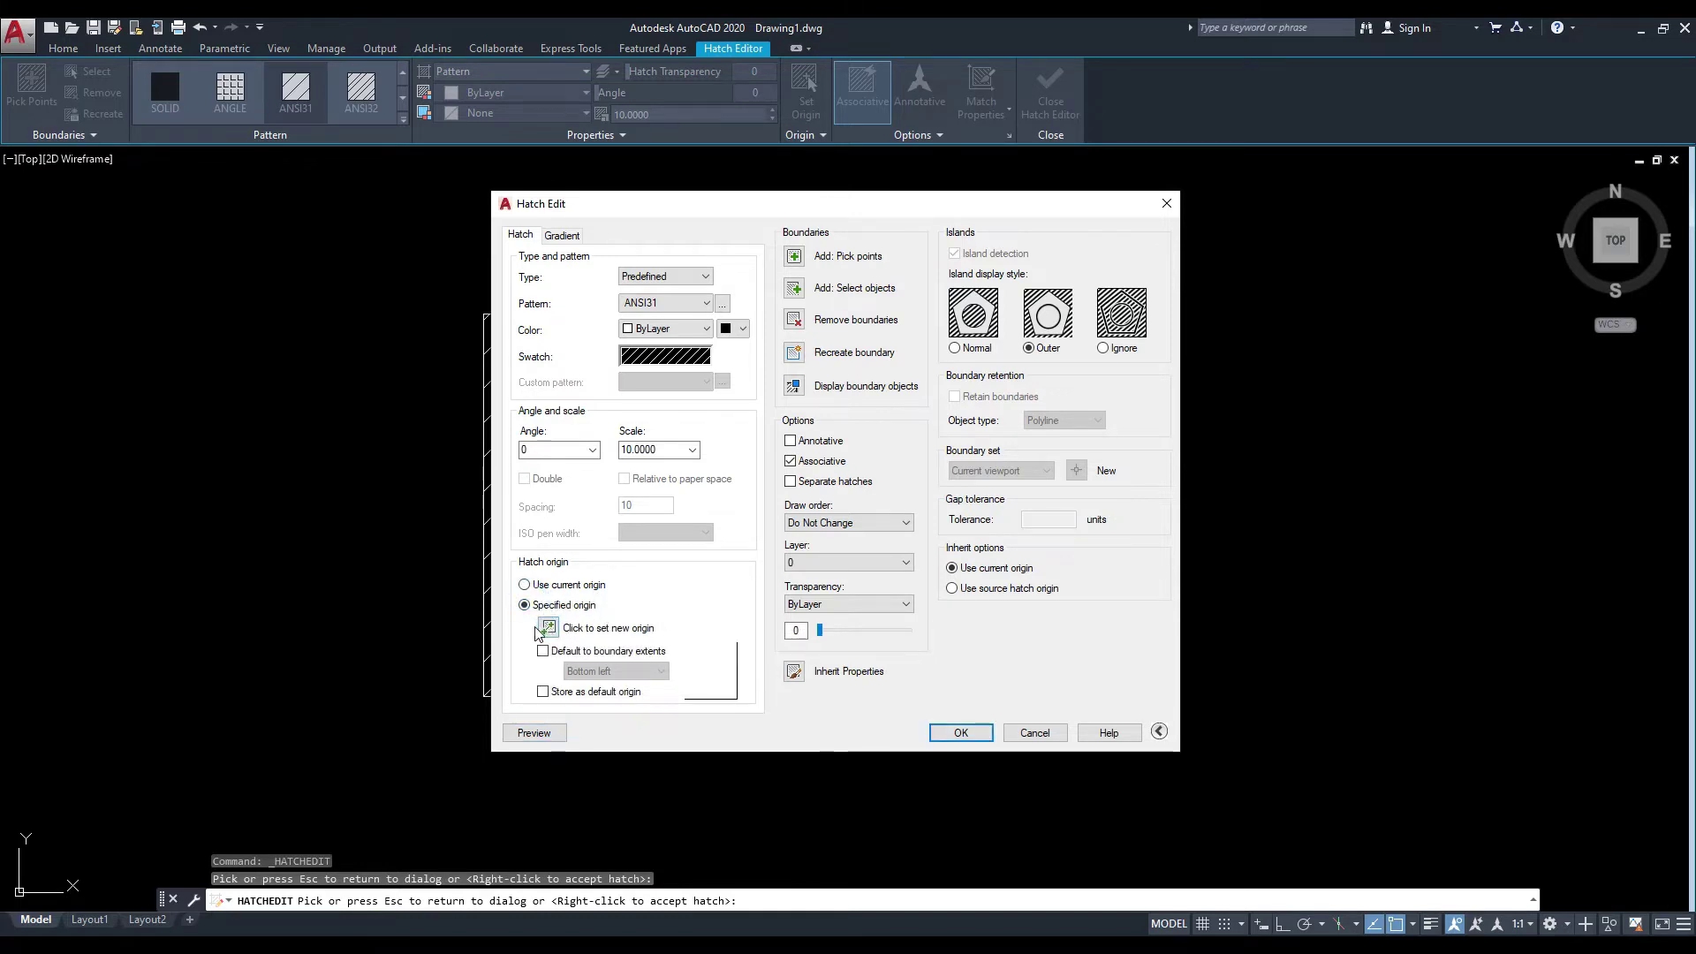
click(548, 629)
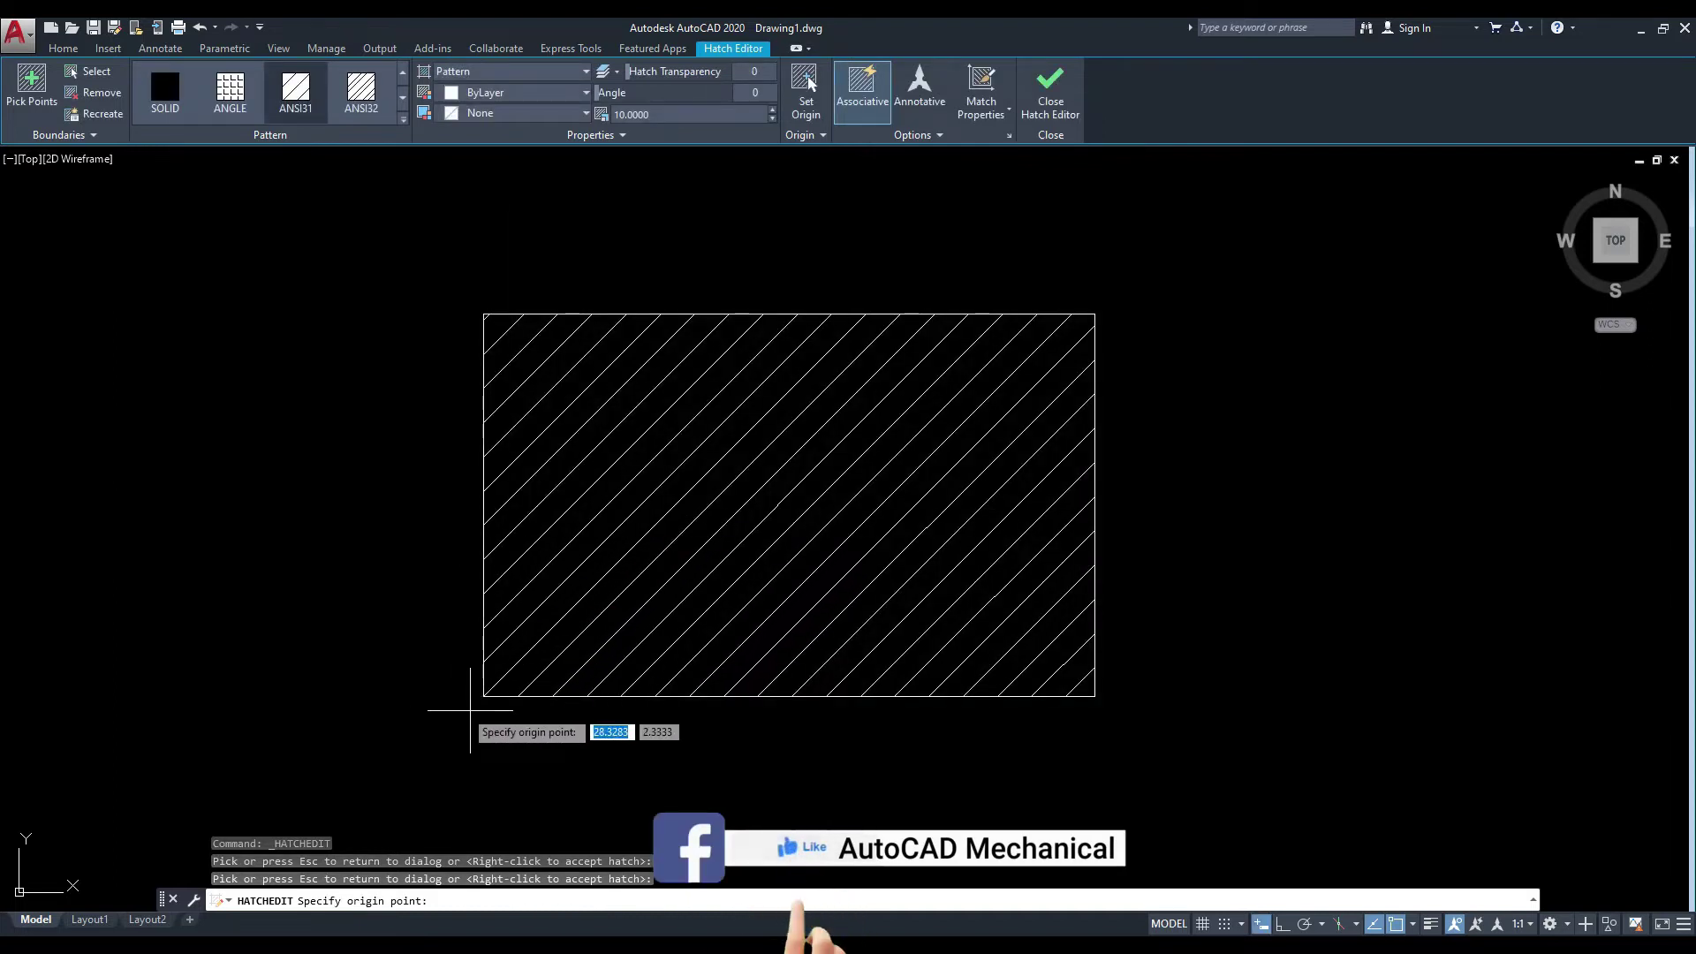
scroll(536, 559, up, 2)
middle_drag(535, 558, 661, 454)
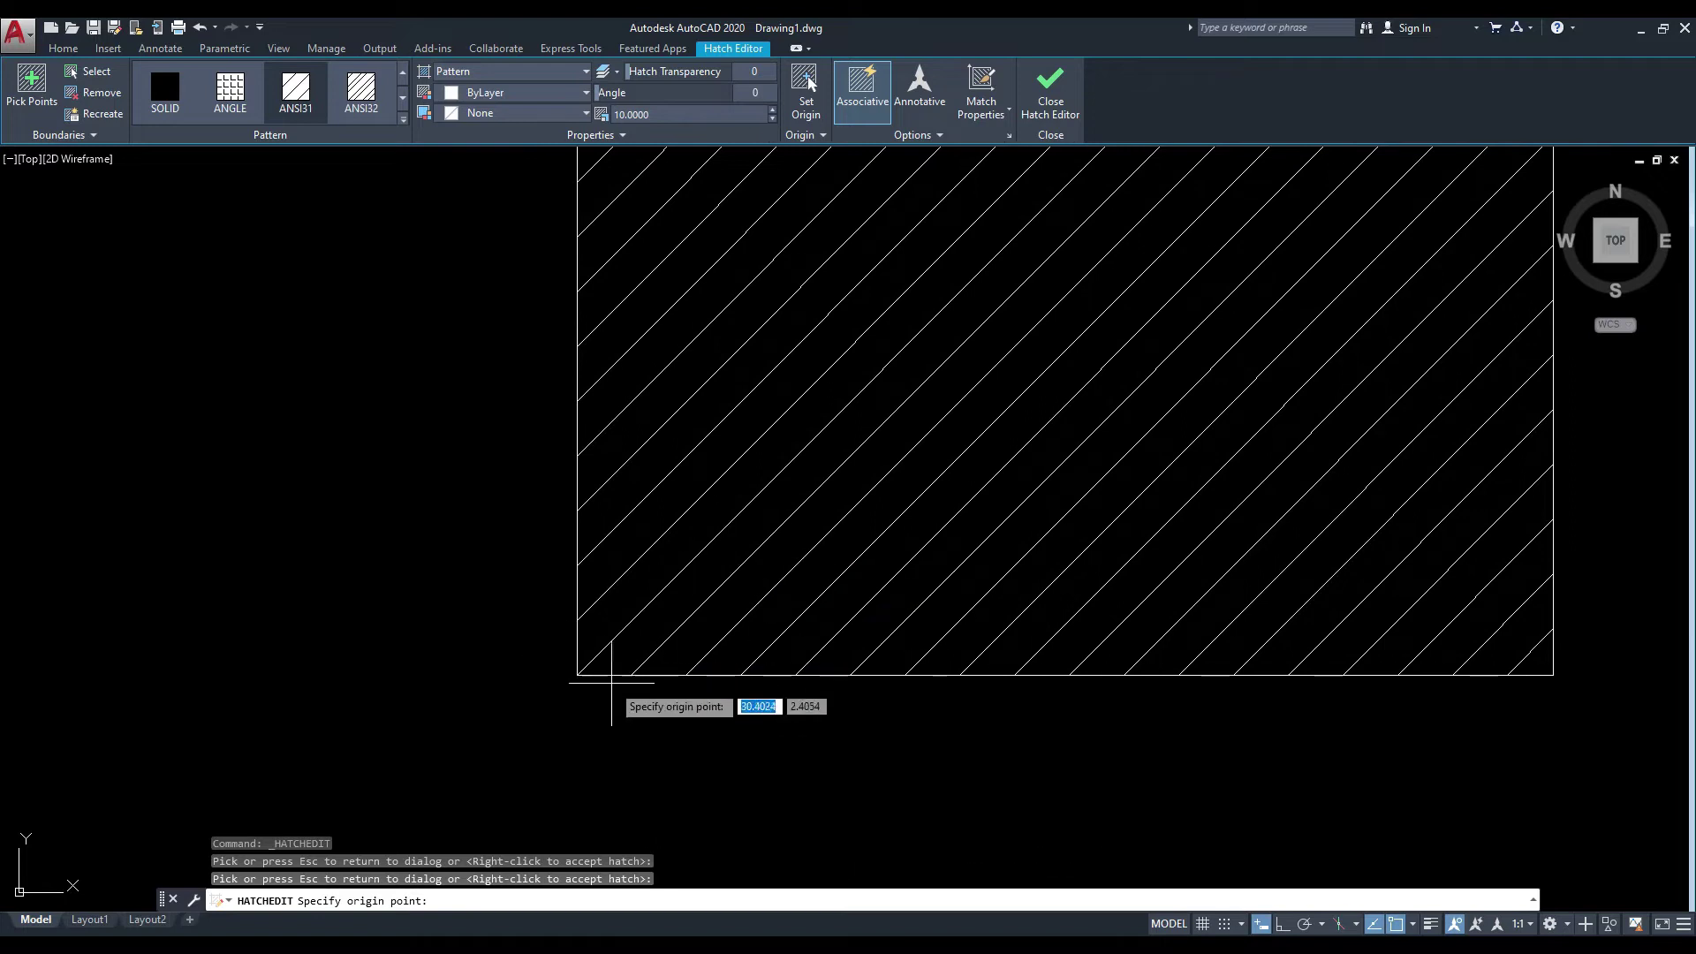
middle_drag(619, 663, 535, 639)
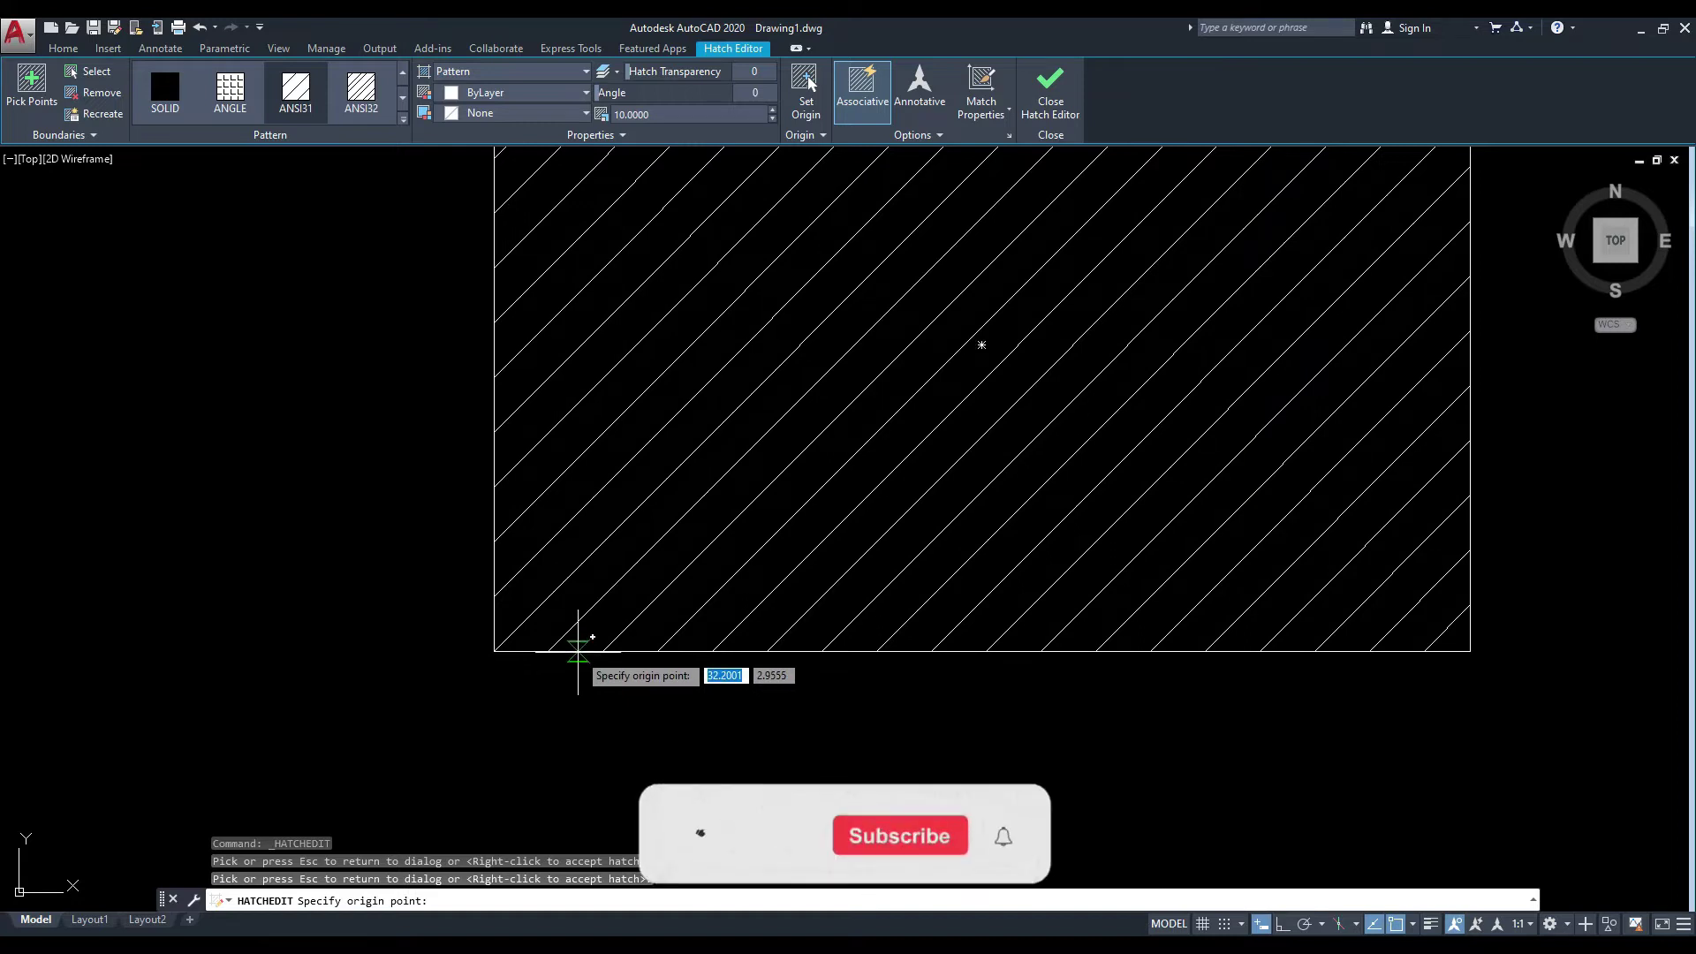
click(577, 656)
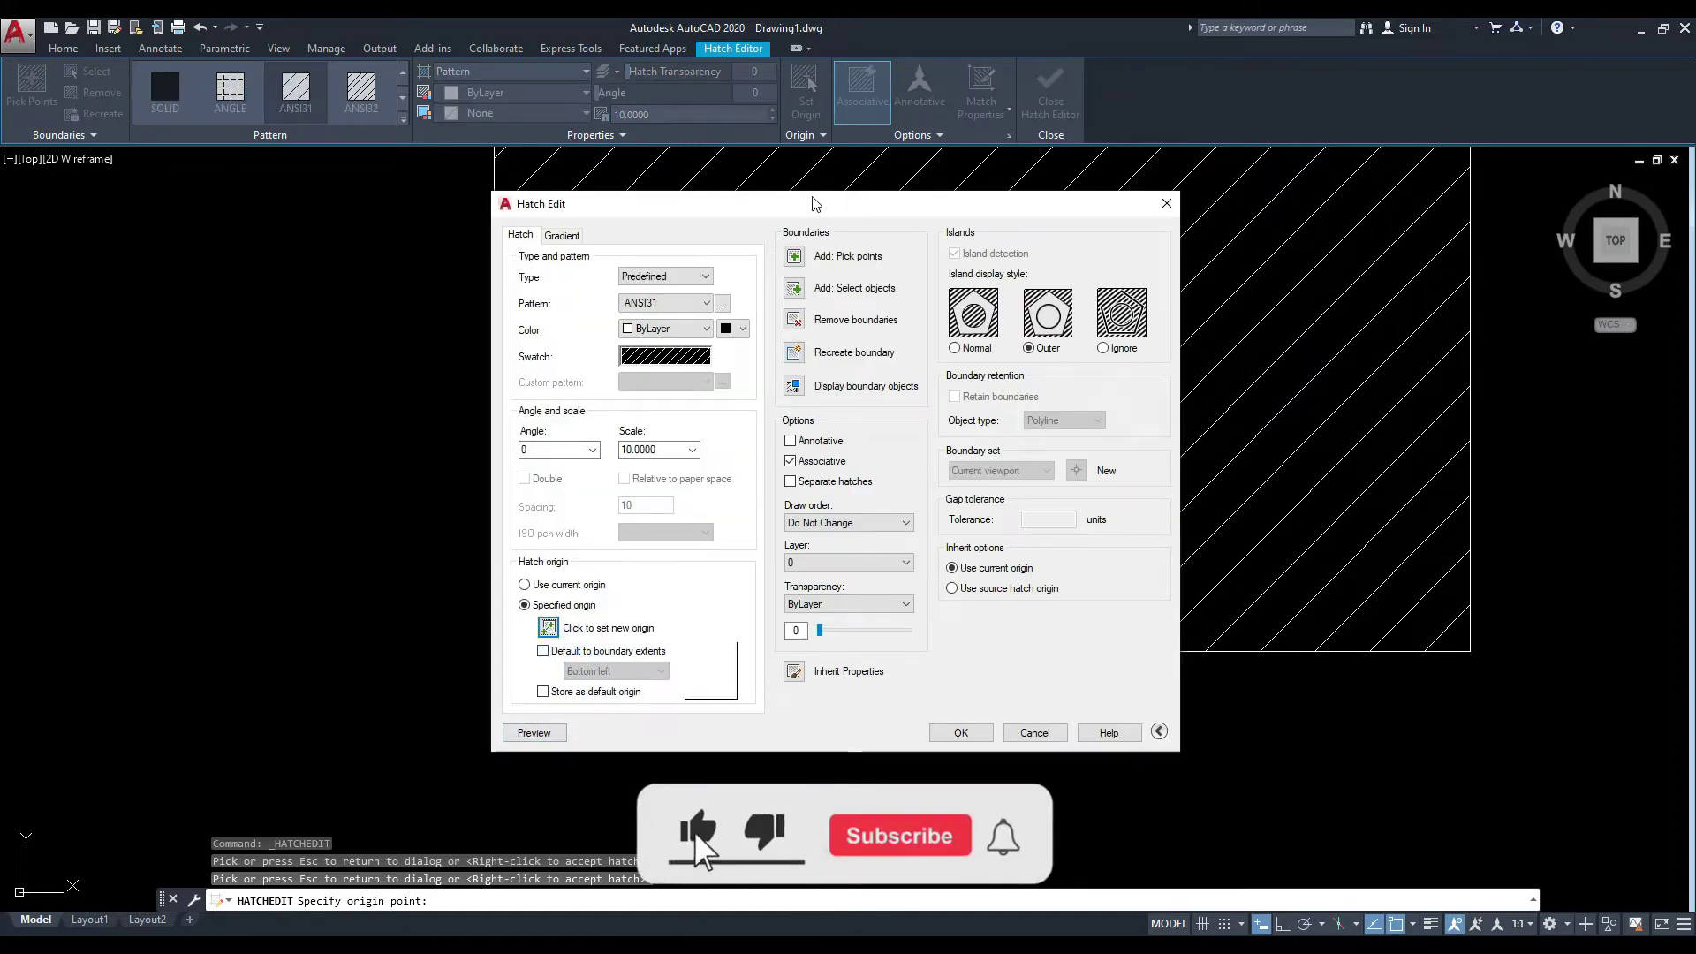
drag(807, 212, 1182, 236)
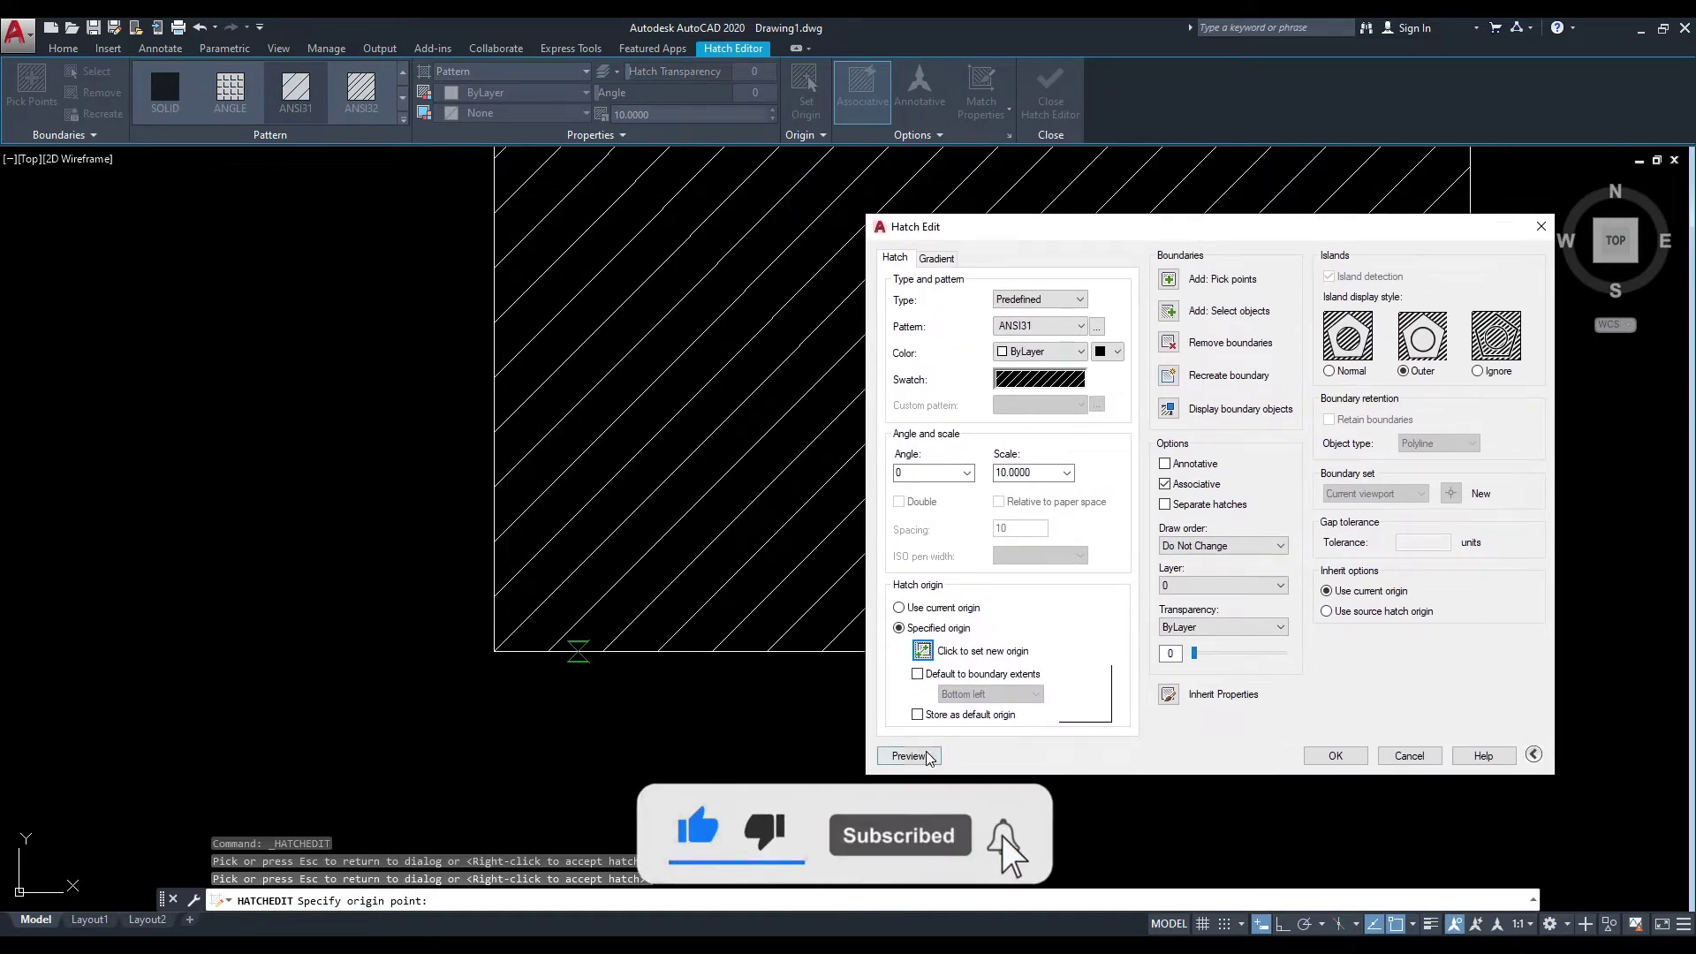
click(919, 754)
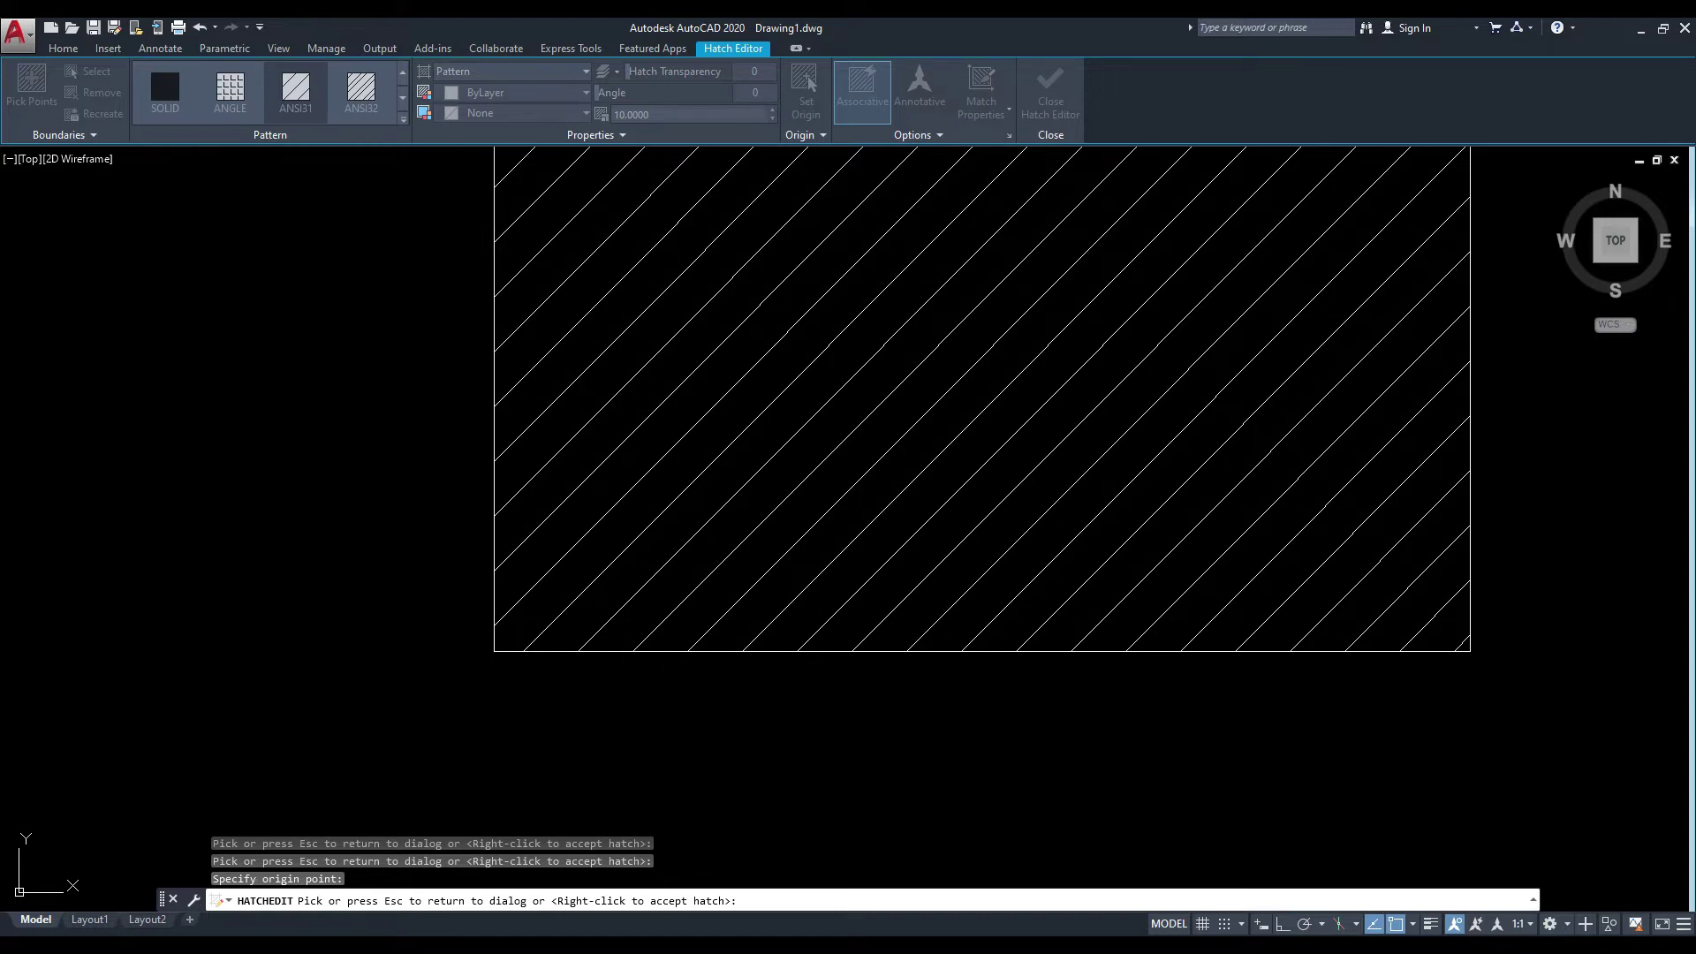
Re-pick the hatch origin at the rectangle's bottom-left corner and preview the re-anchored lines.
key(Escape)
drag(957, 218, 933, 218)
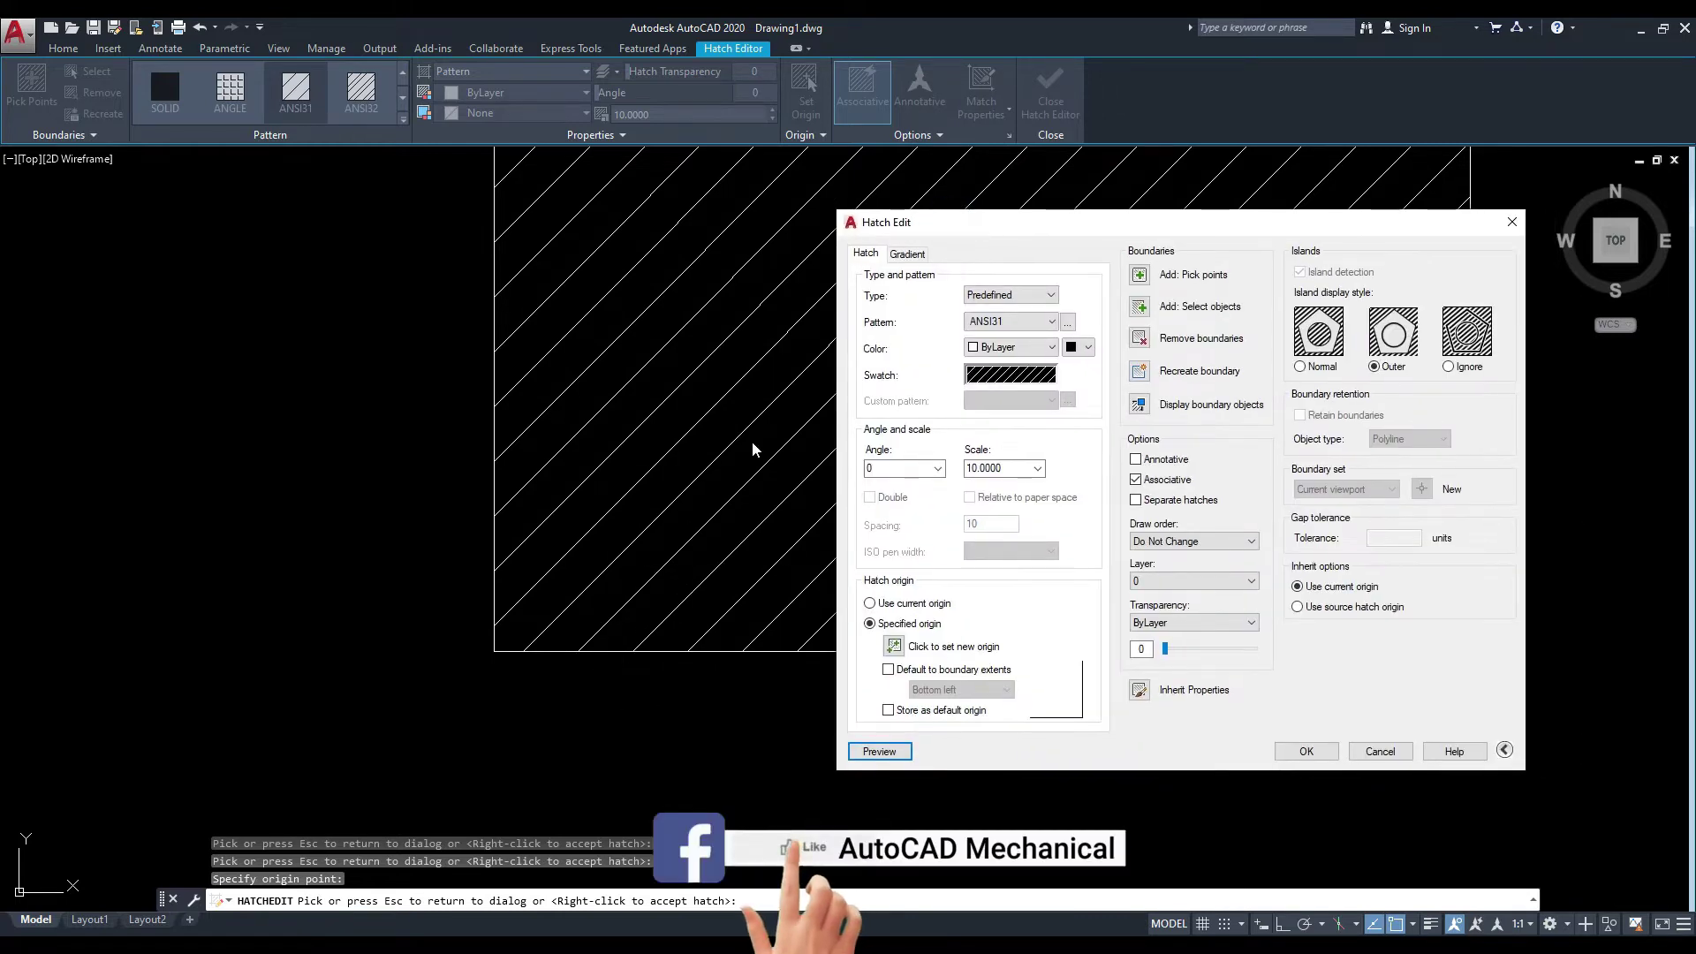
click(905, 650)
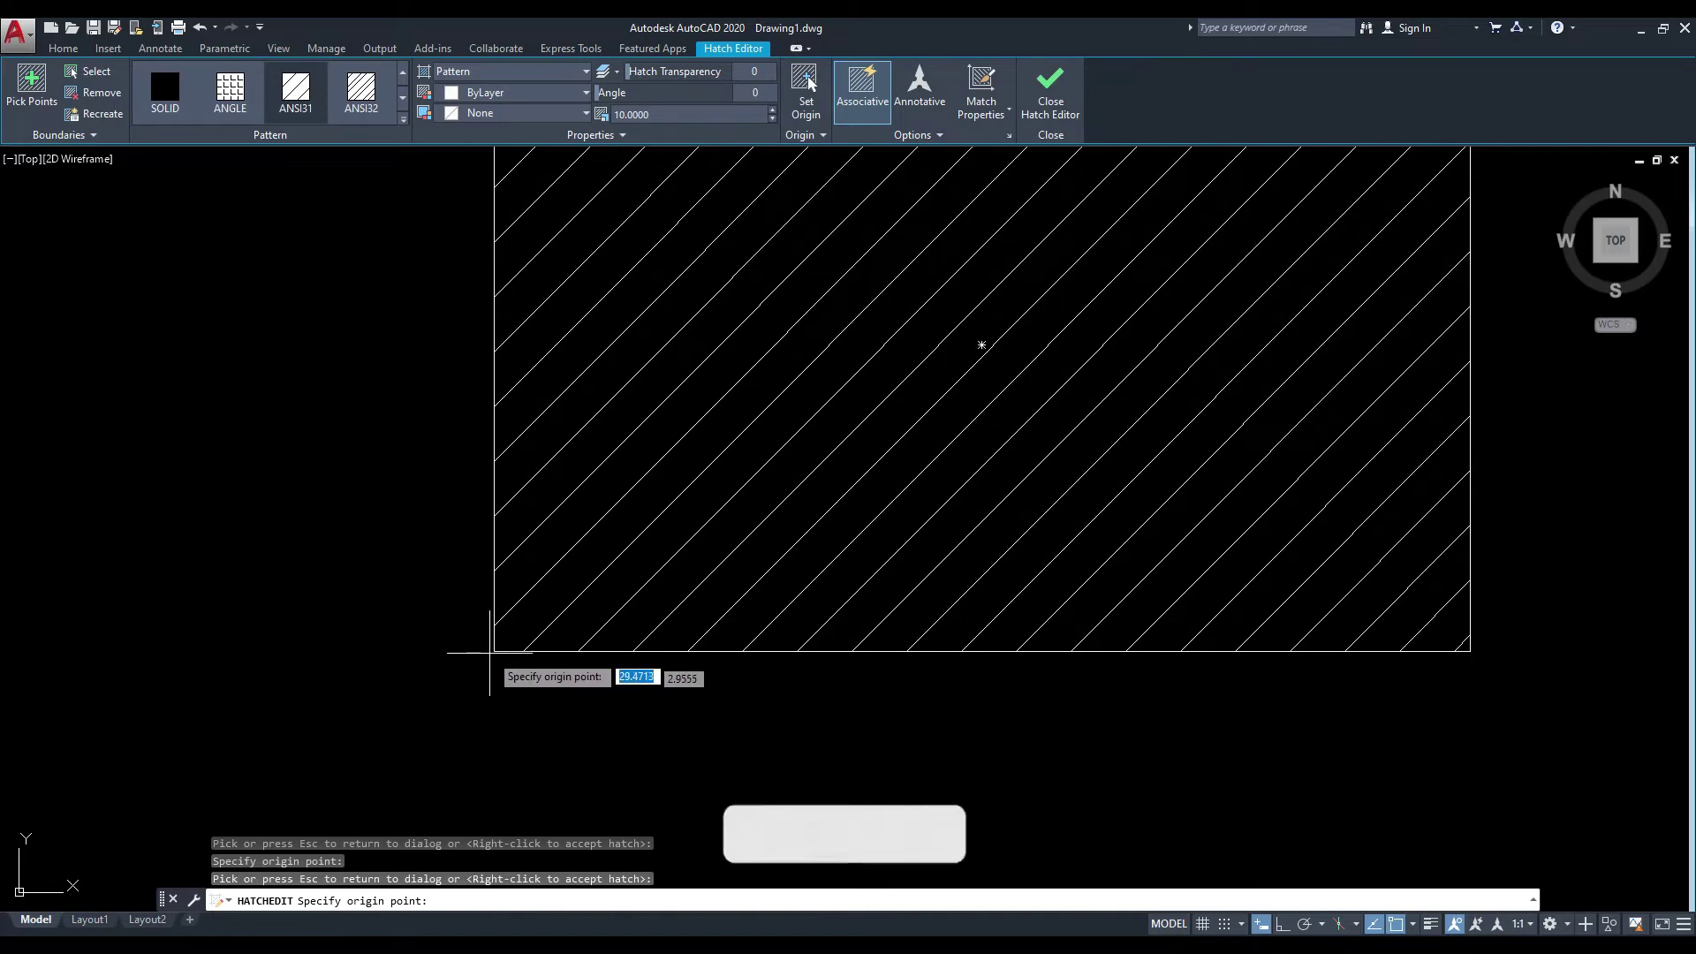
click(494, 651)
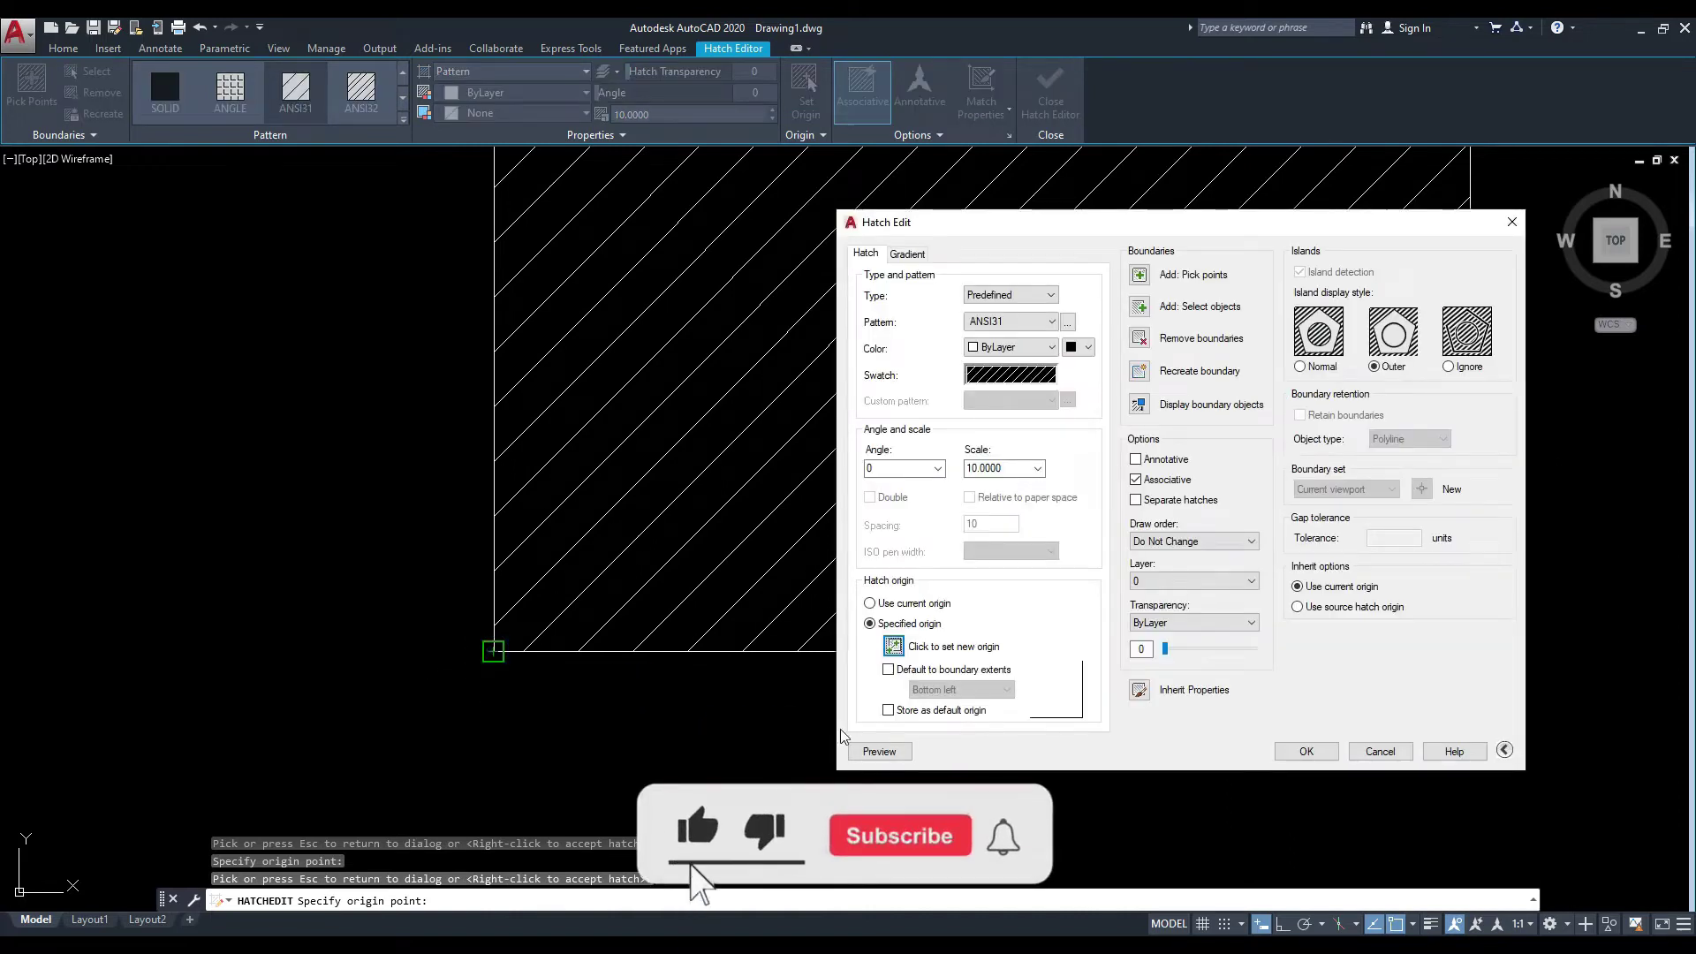
click(879, 751)
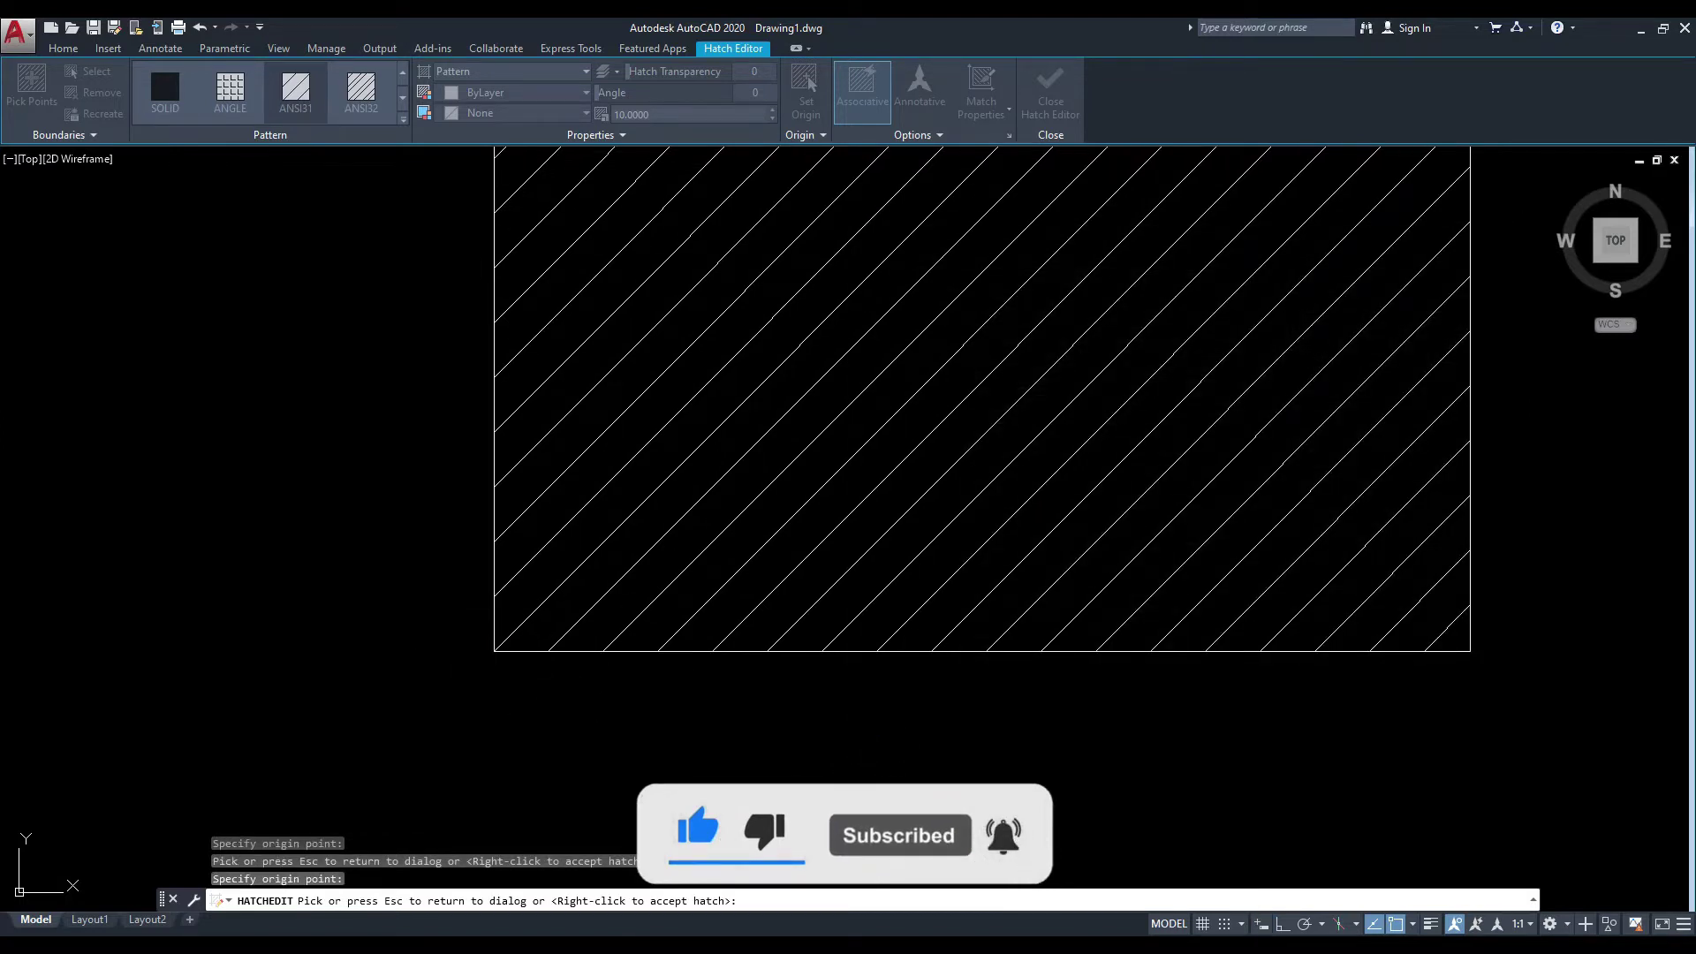
key(Escape)
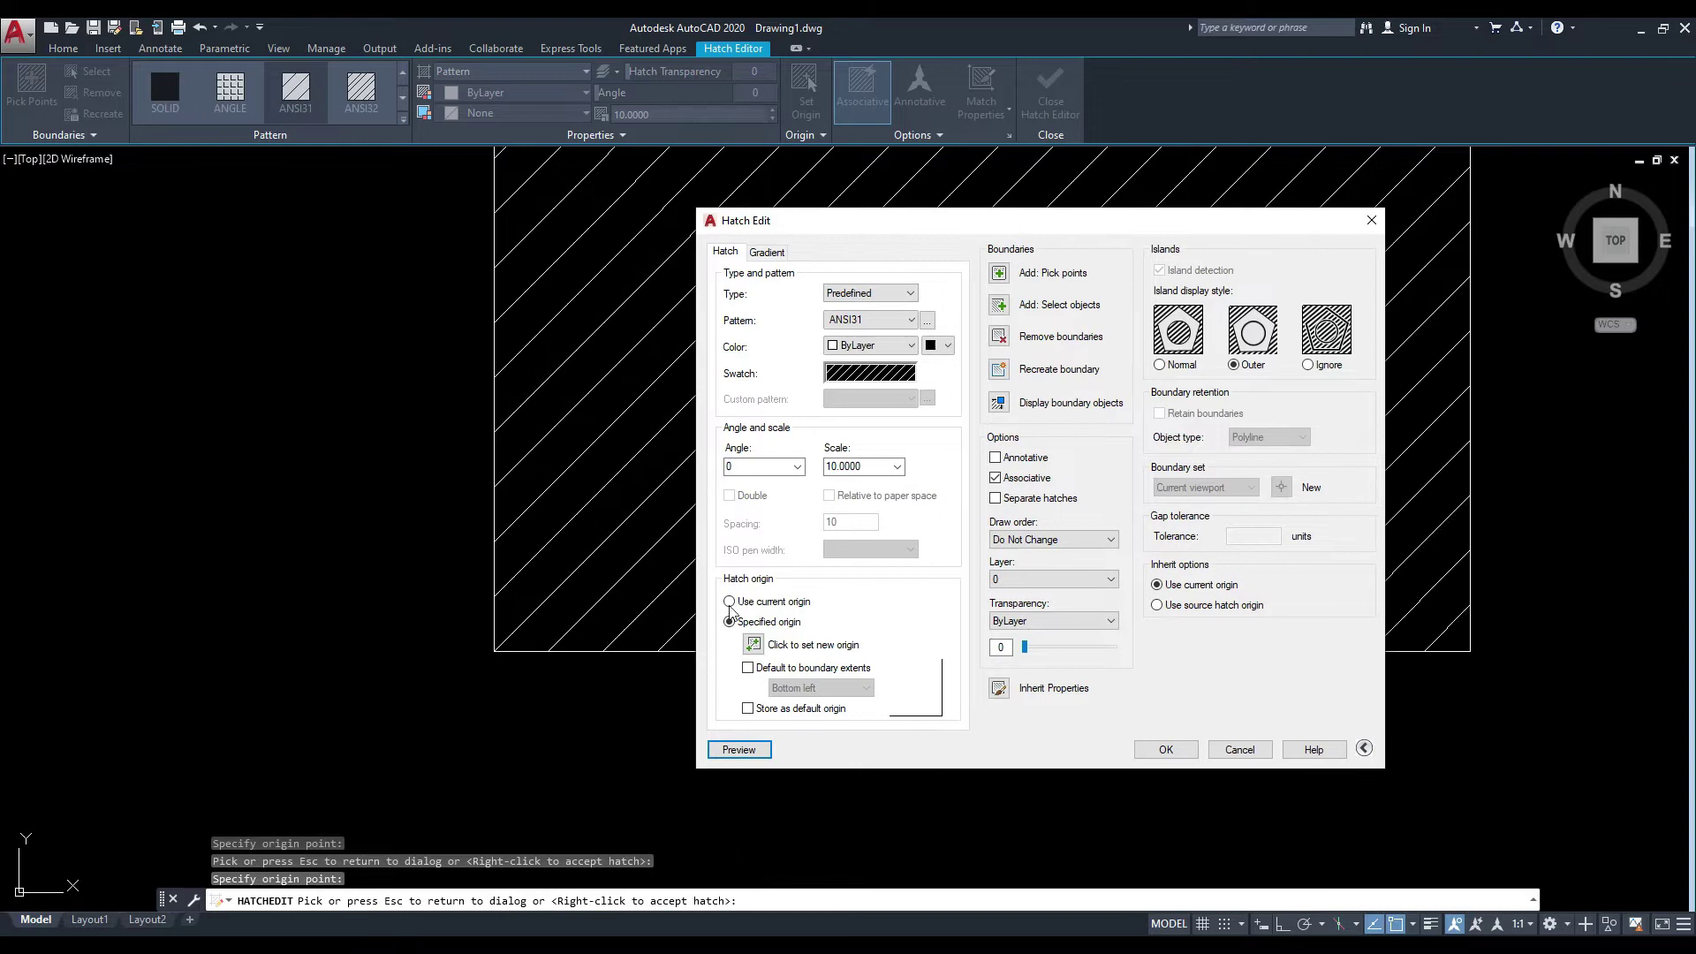
Use a specified hatch origin that defaults to the boundary extents.
drag(948, 222, 819, 224)
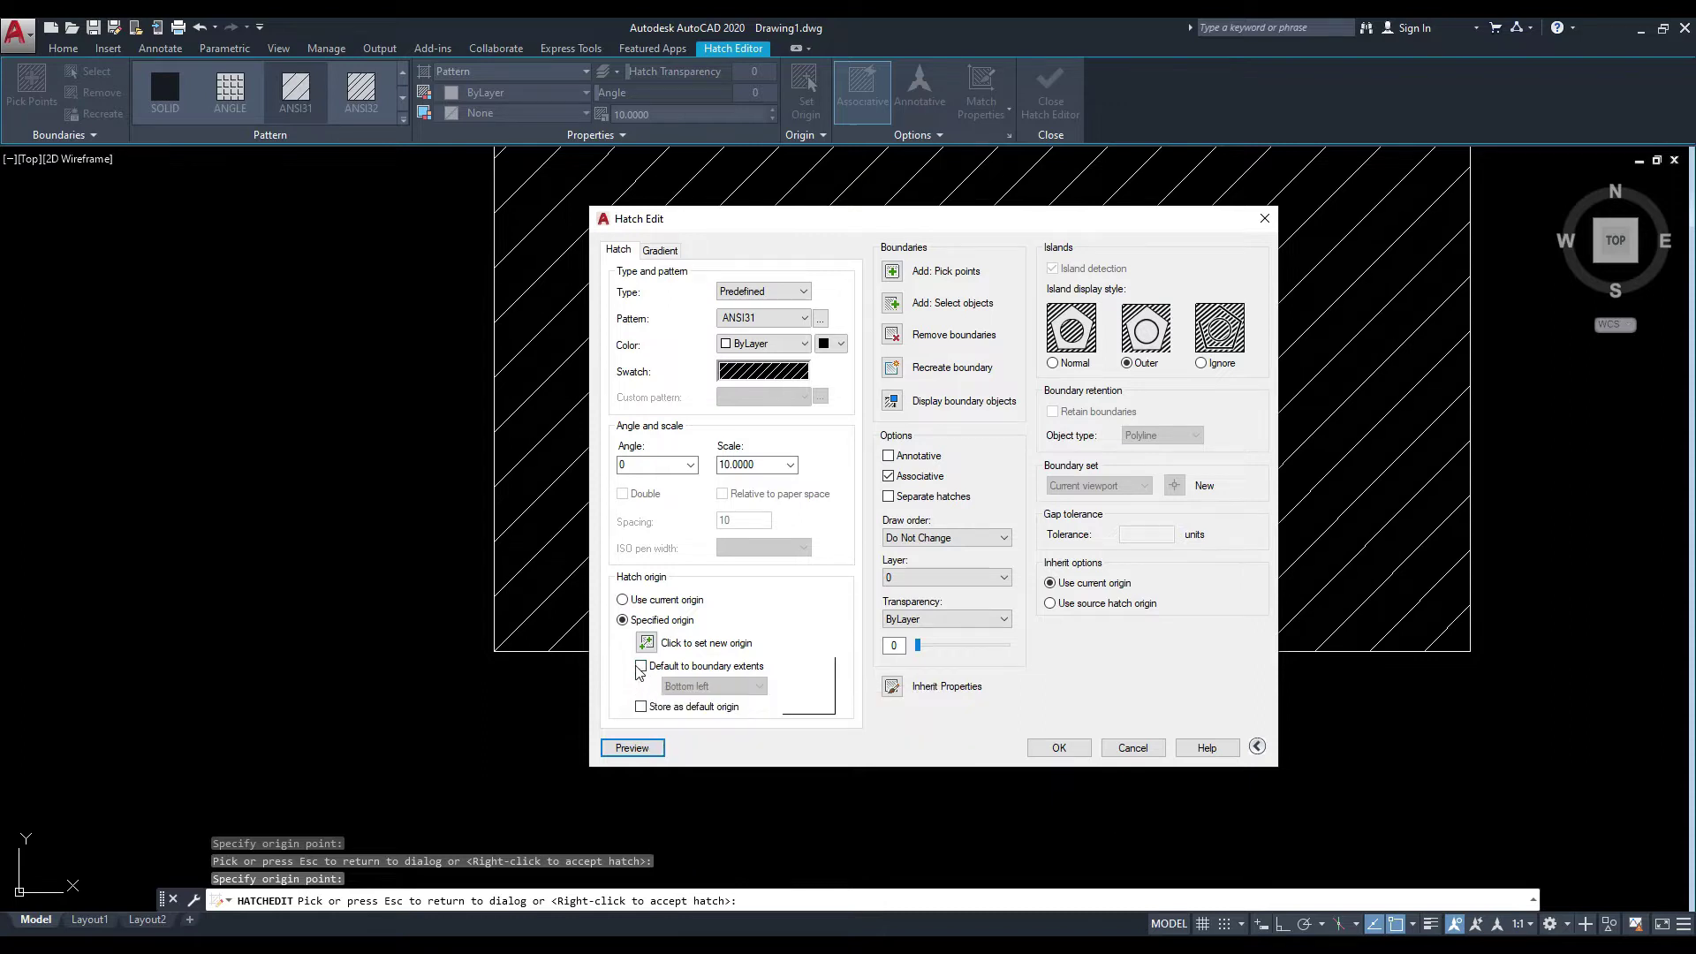
click(622, 601)
click(622, 620)
click(642, 666)
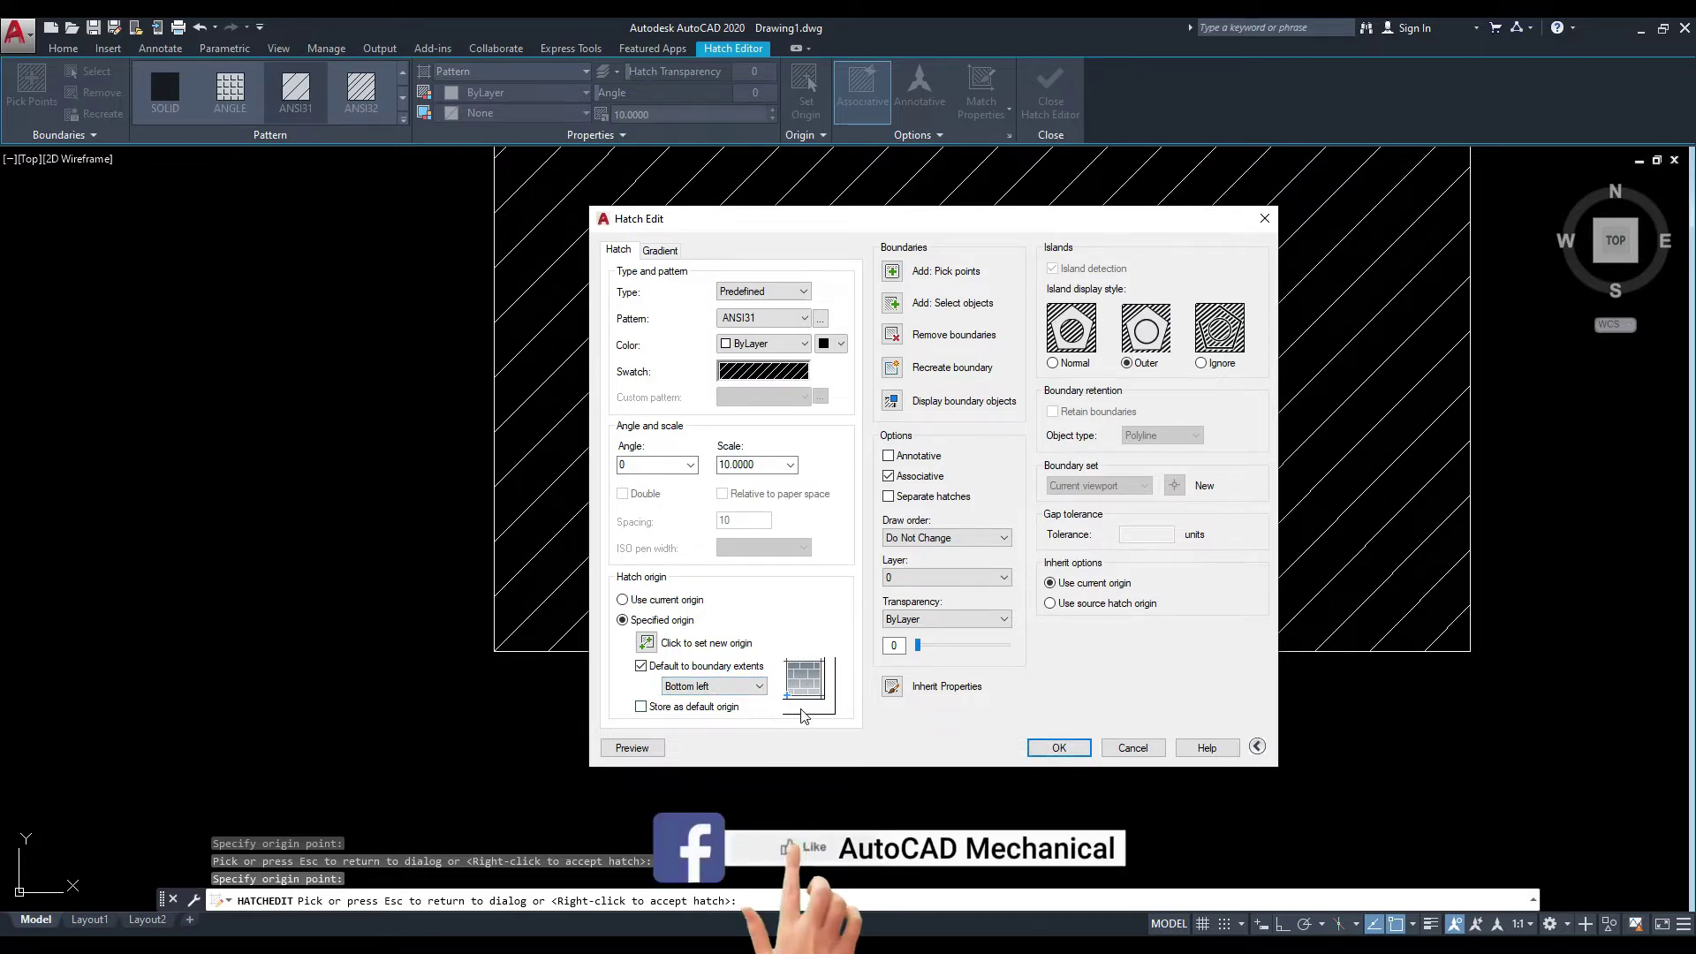
Cycle the origin position through Bottom right, Top right and Top left, ending on Center.
click(707, 687)
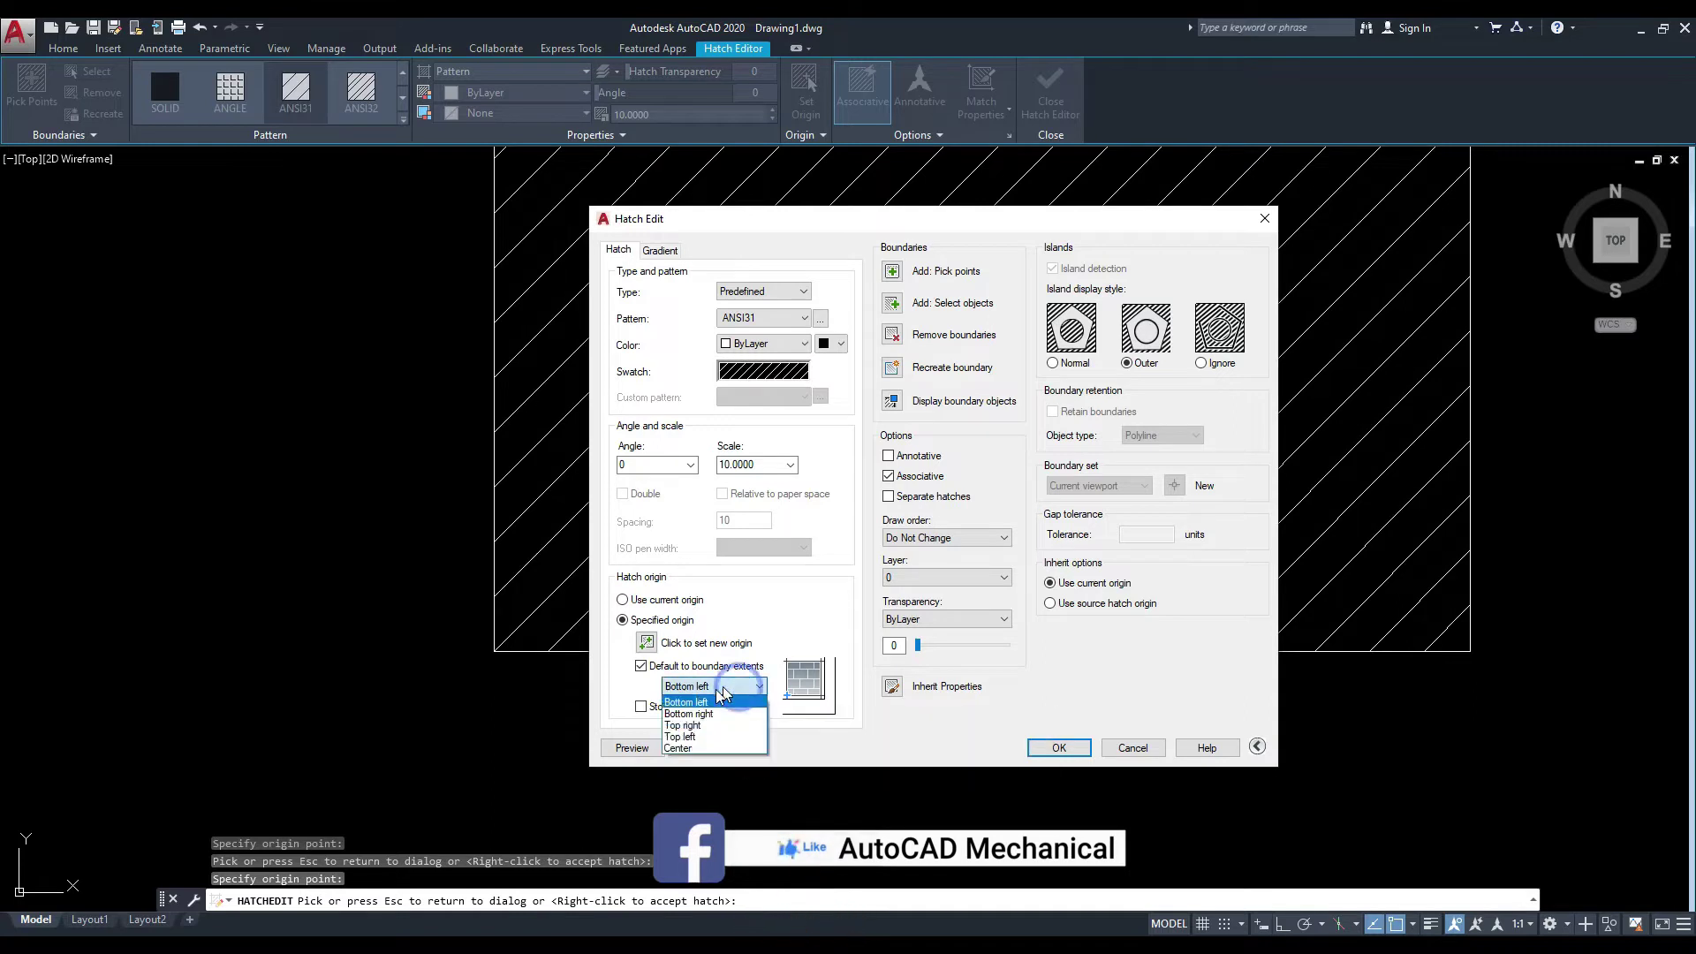
click(686, 714)
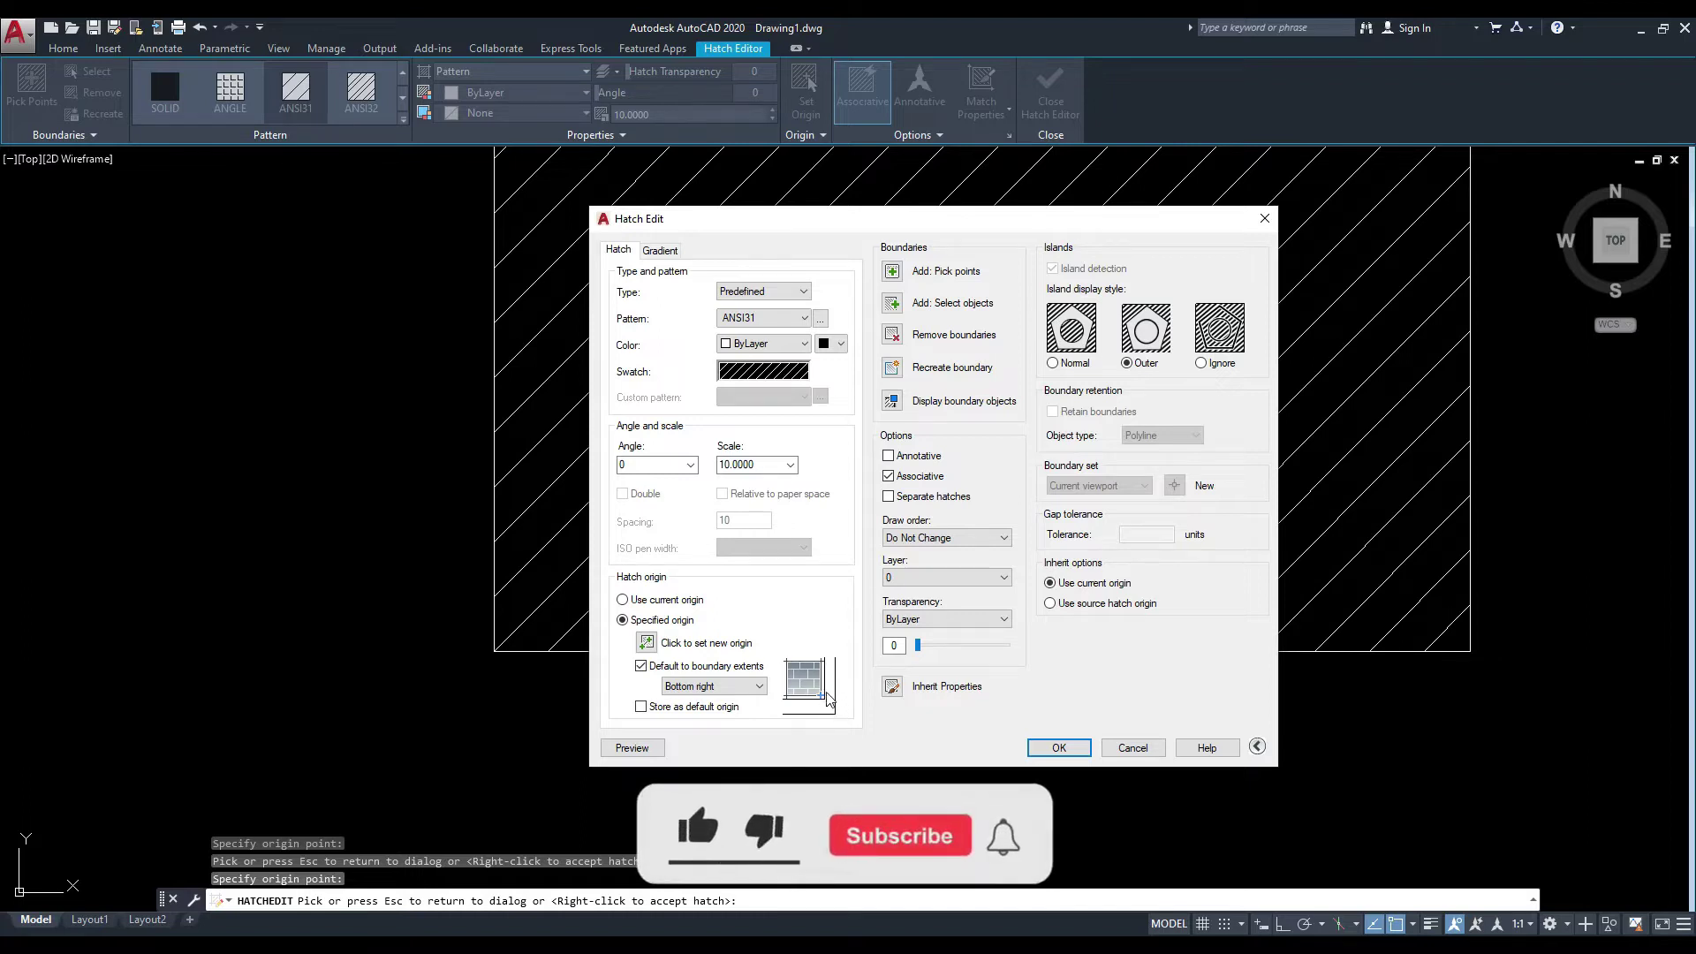
click(744, 686)
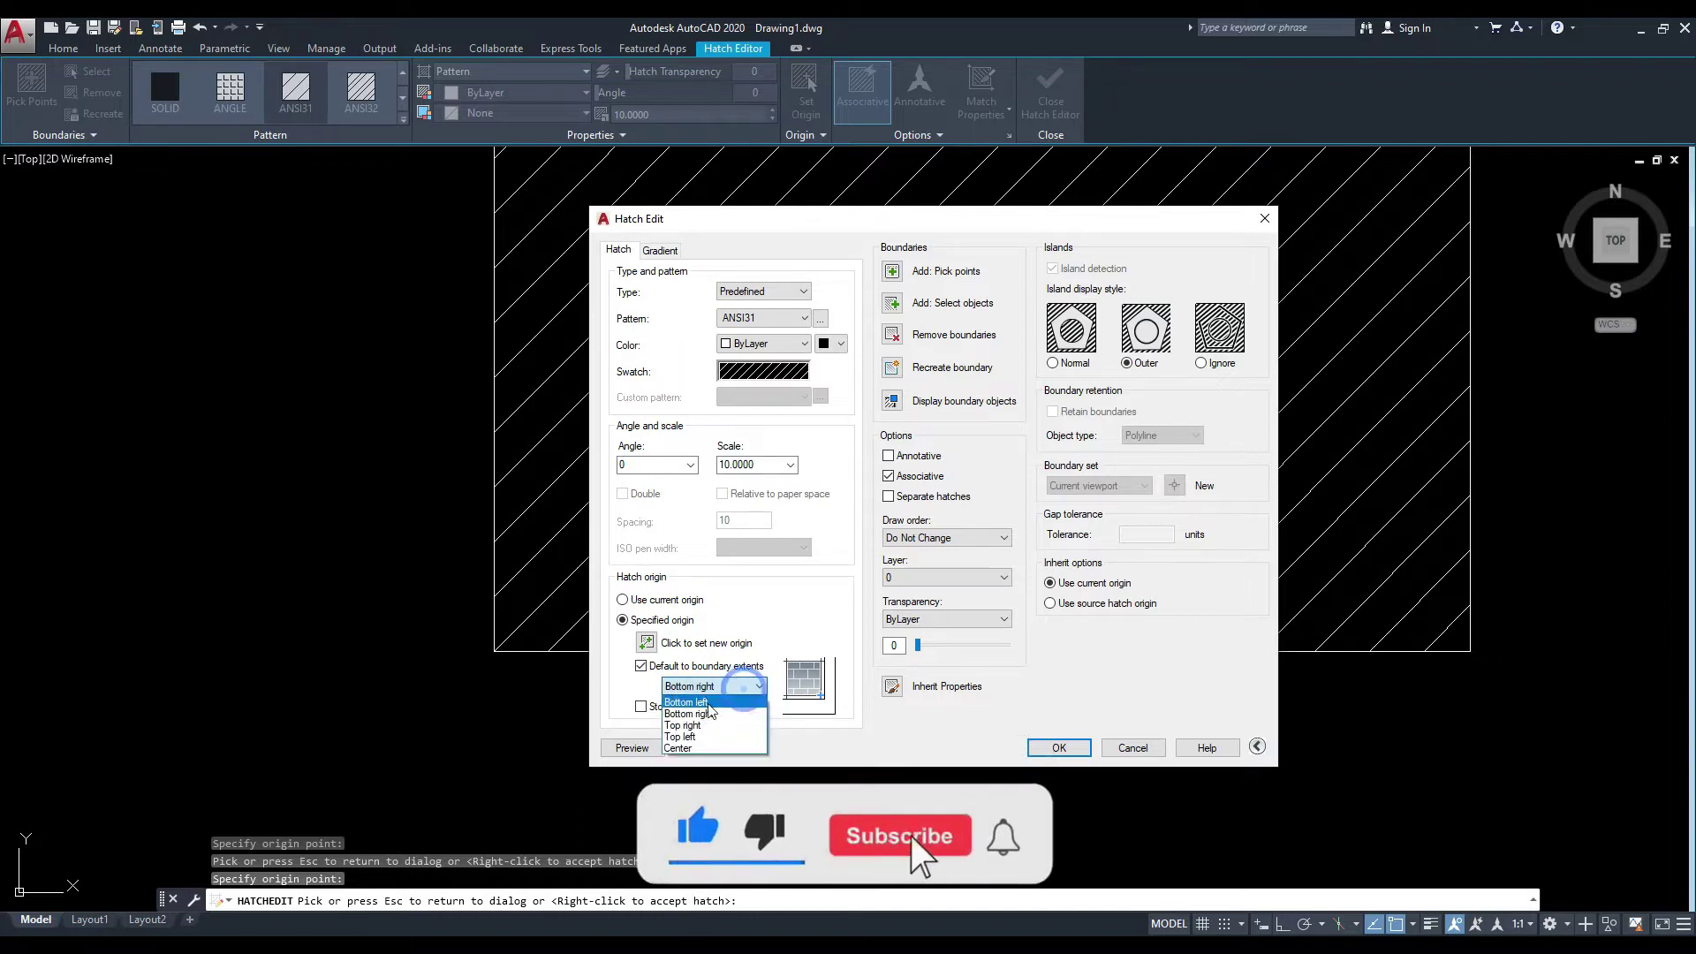
click(694, 726)
click(711, 687)
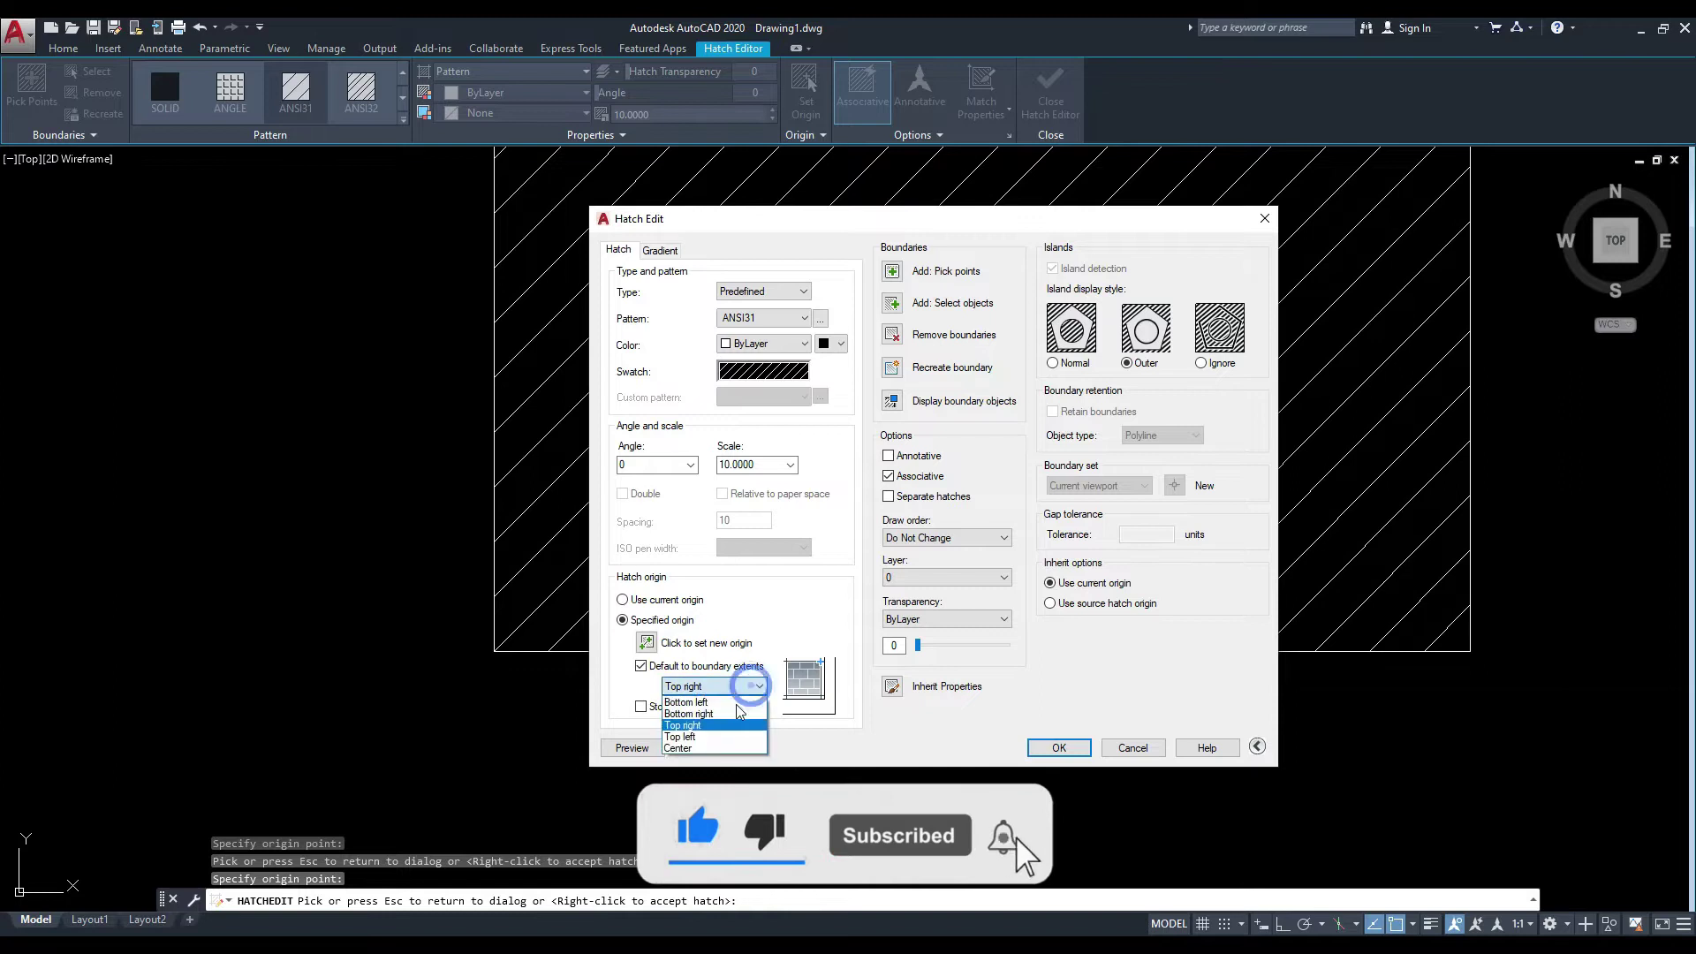
click(707, 738)
click(711, 686)
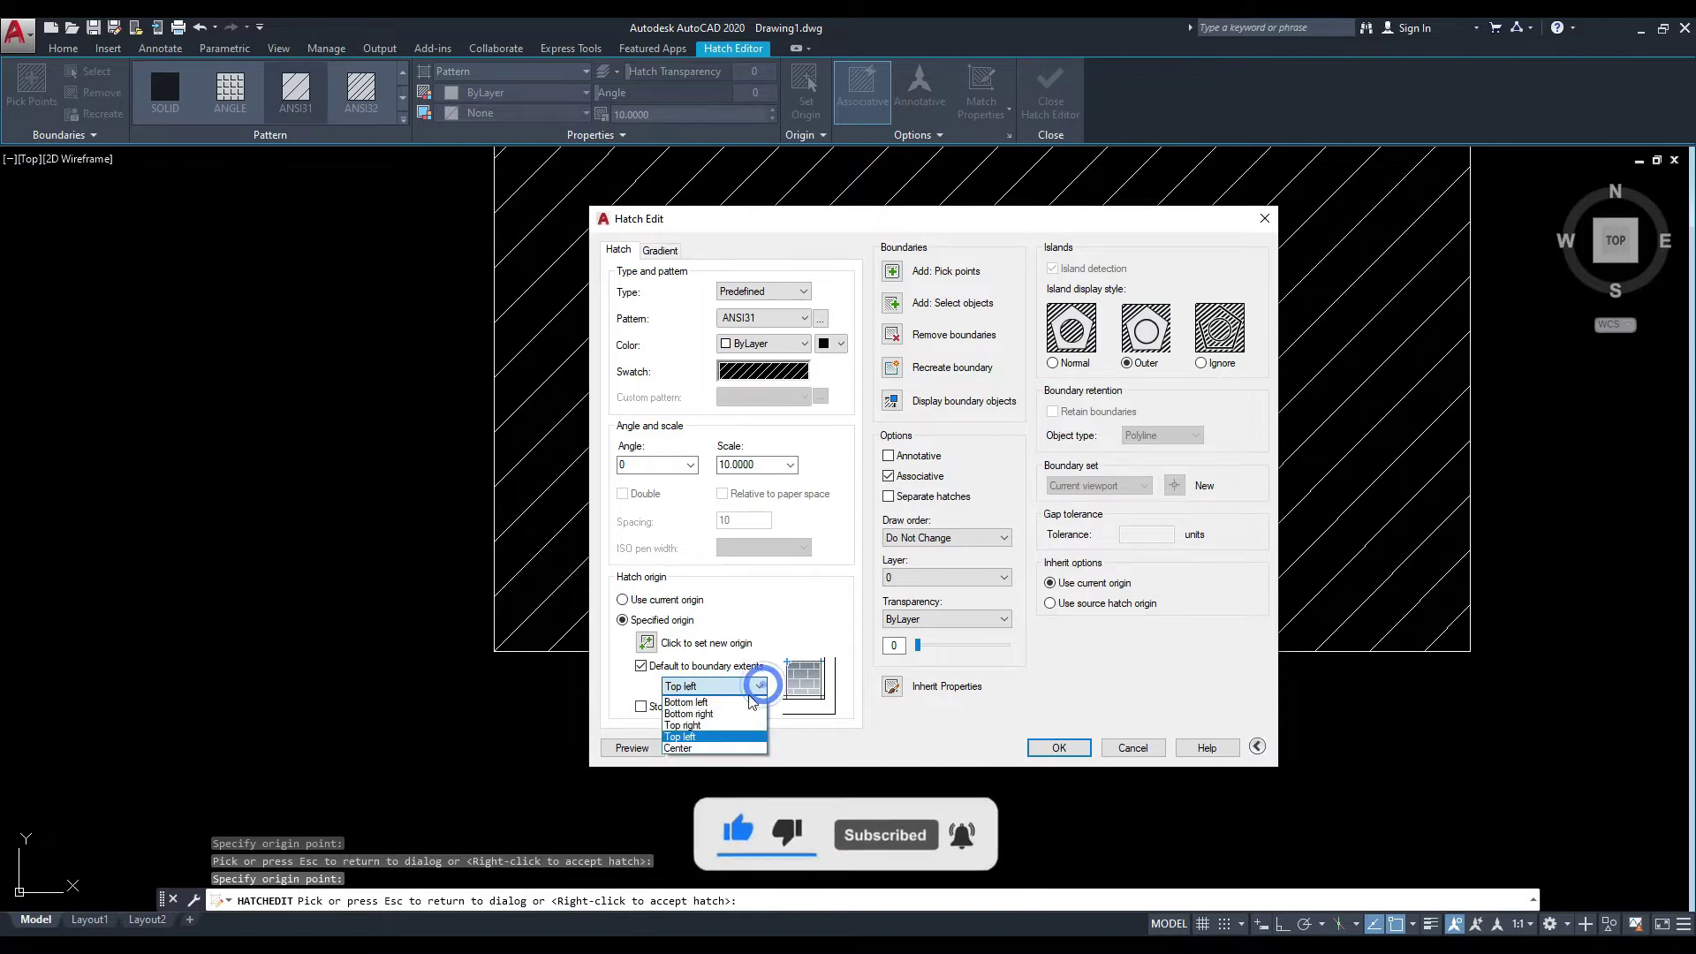
click(712, 750)
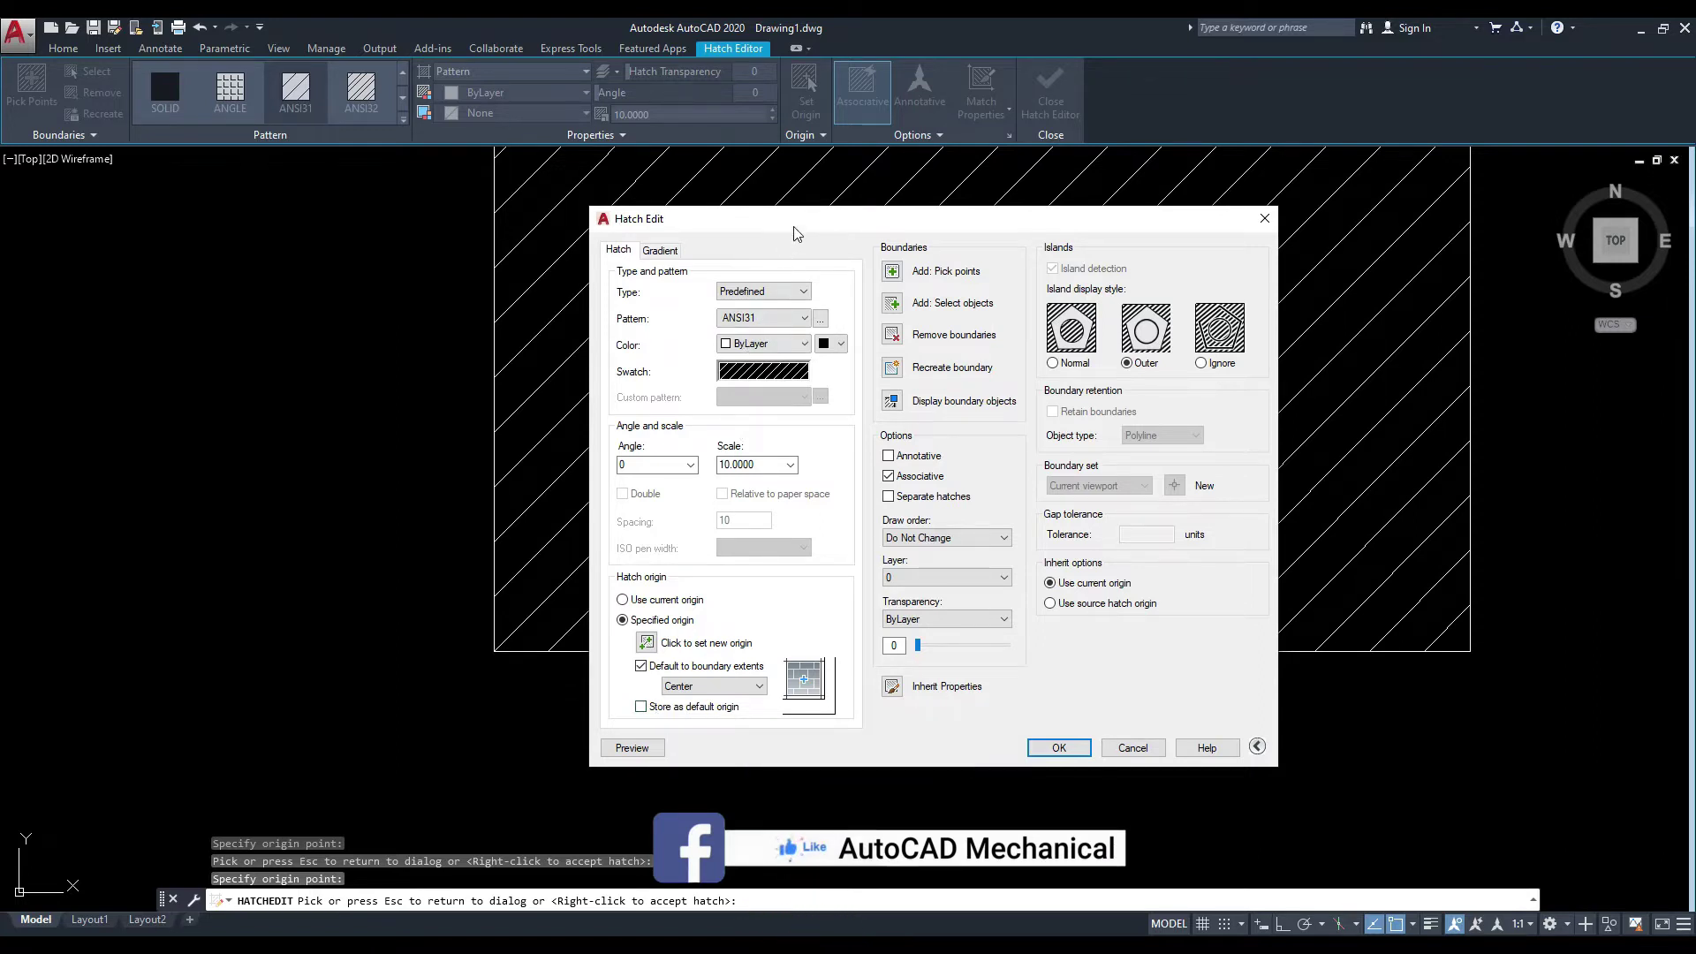
Move the Hatch Edit dialog further to the left.
drag(794, 228, 679, 220)
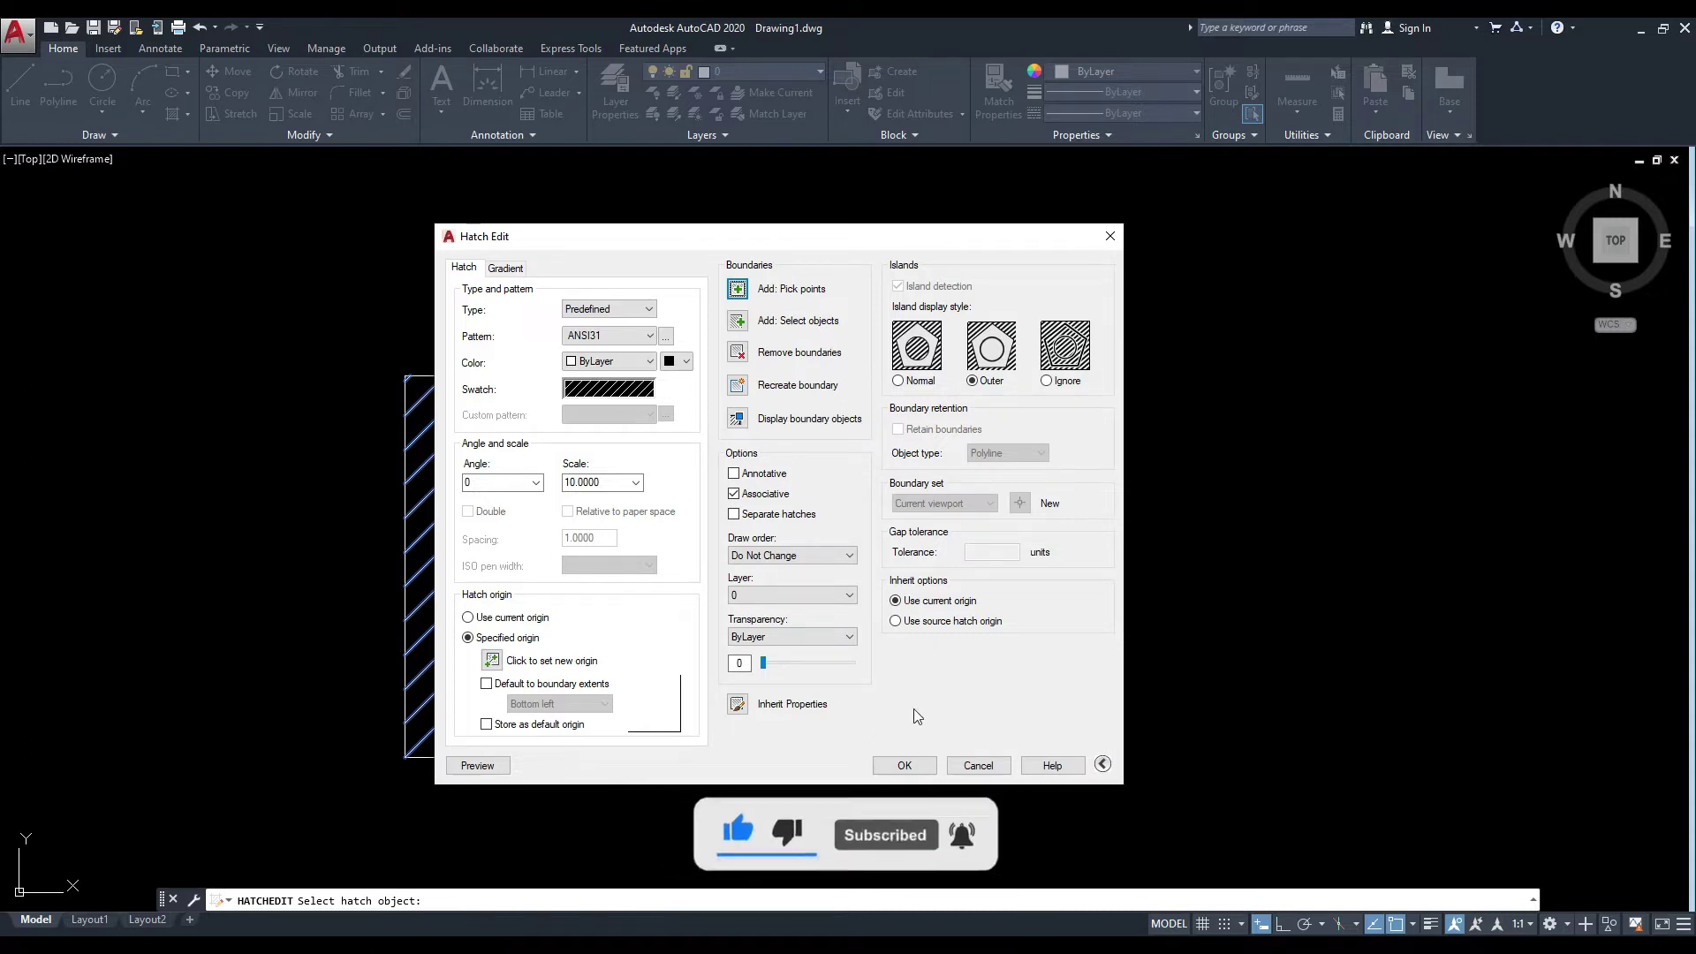
Cancel the hatch edits and delete the rectangle's hatch.
click(977, 766)
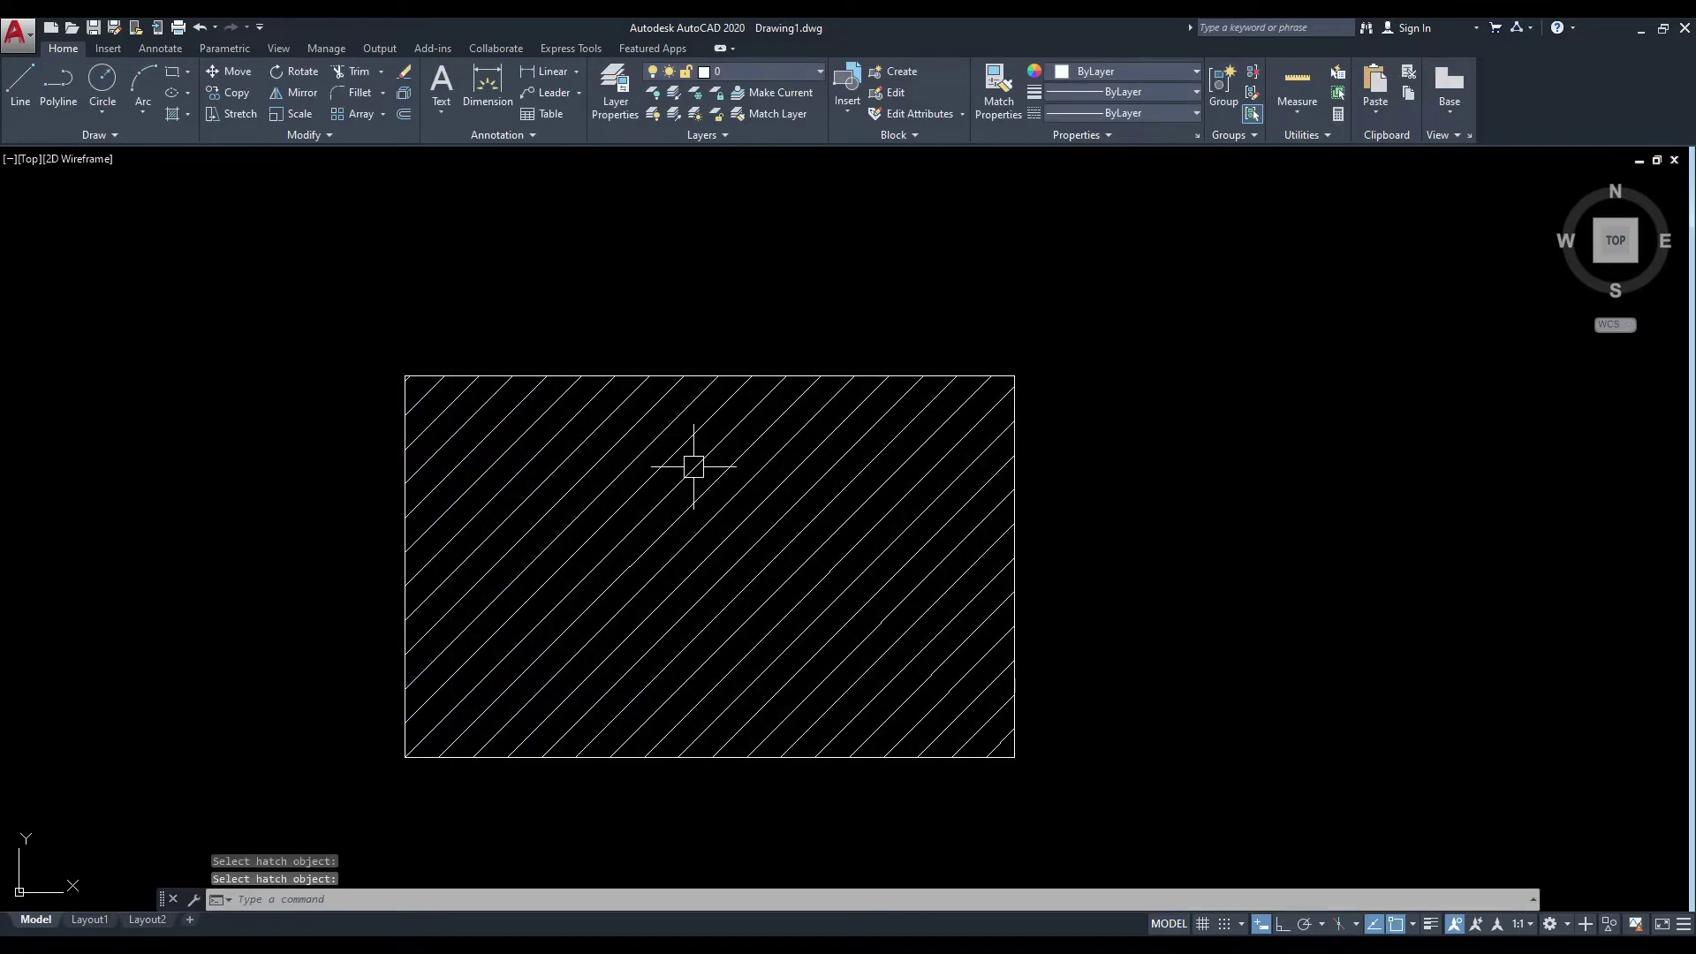
click(691, 580)
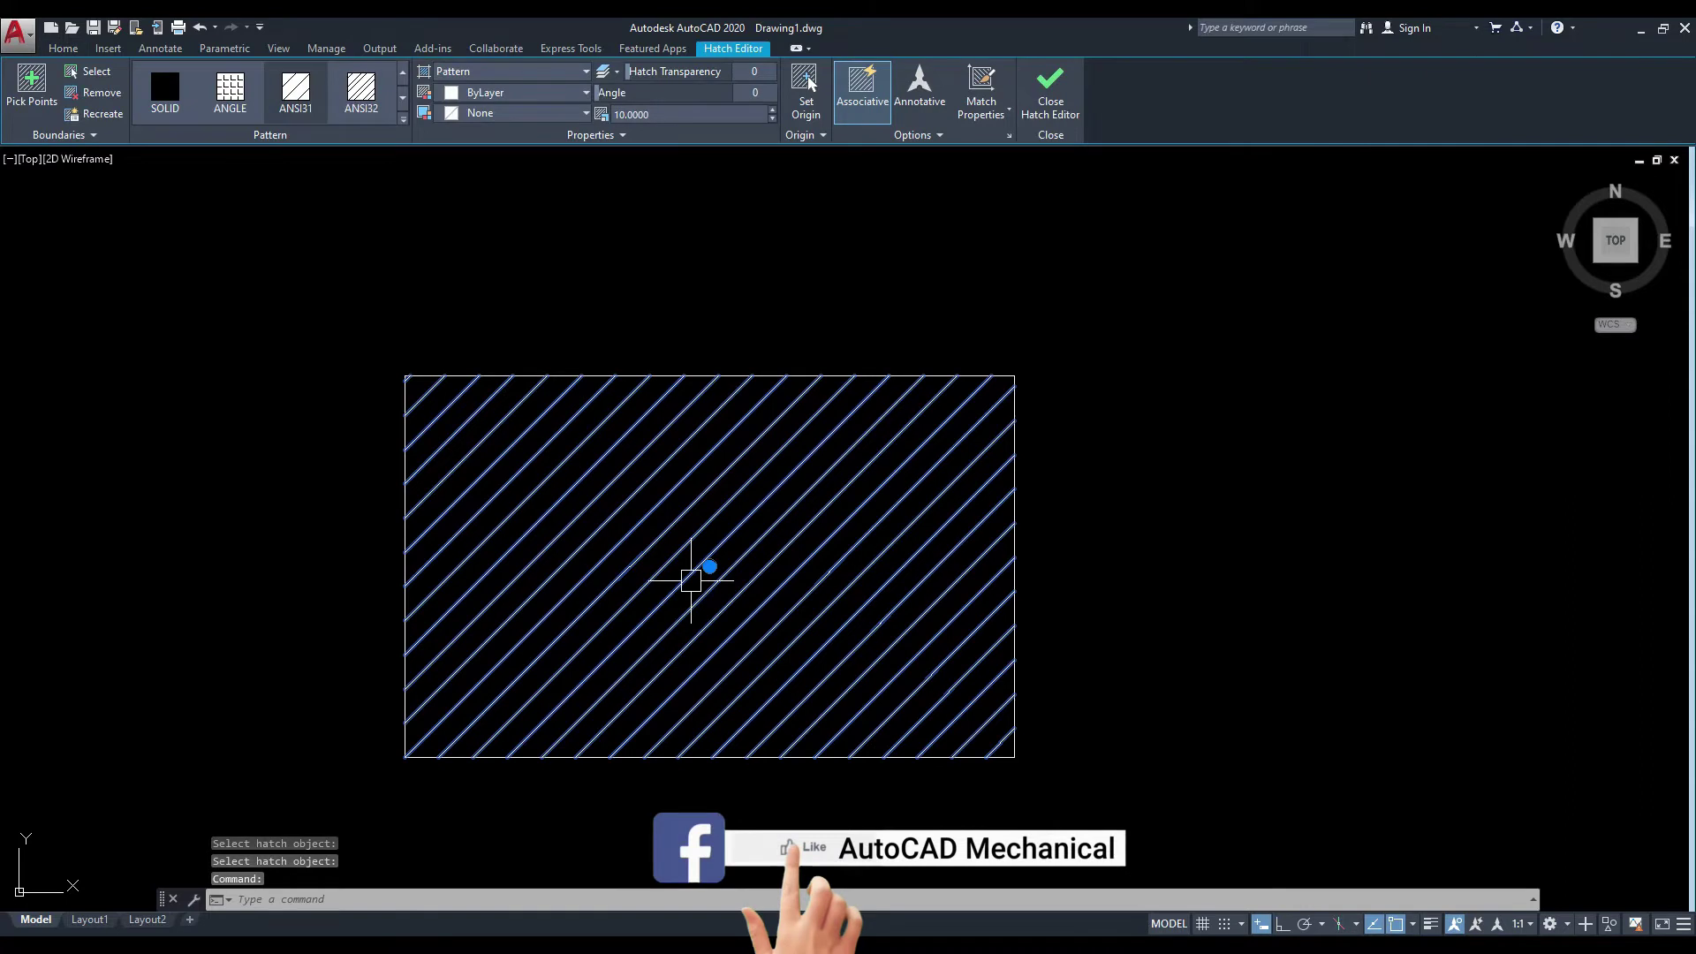
key(Delete)
middle_drag(811, 489, 783, 469)
key(Escape)
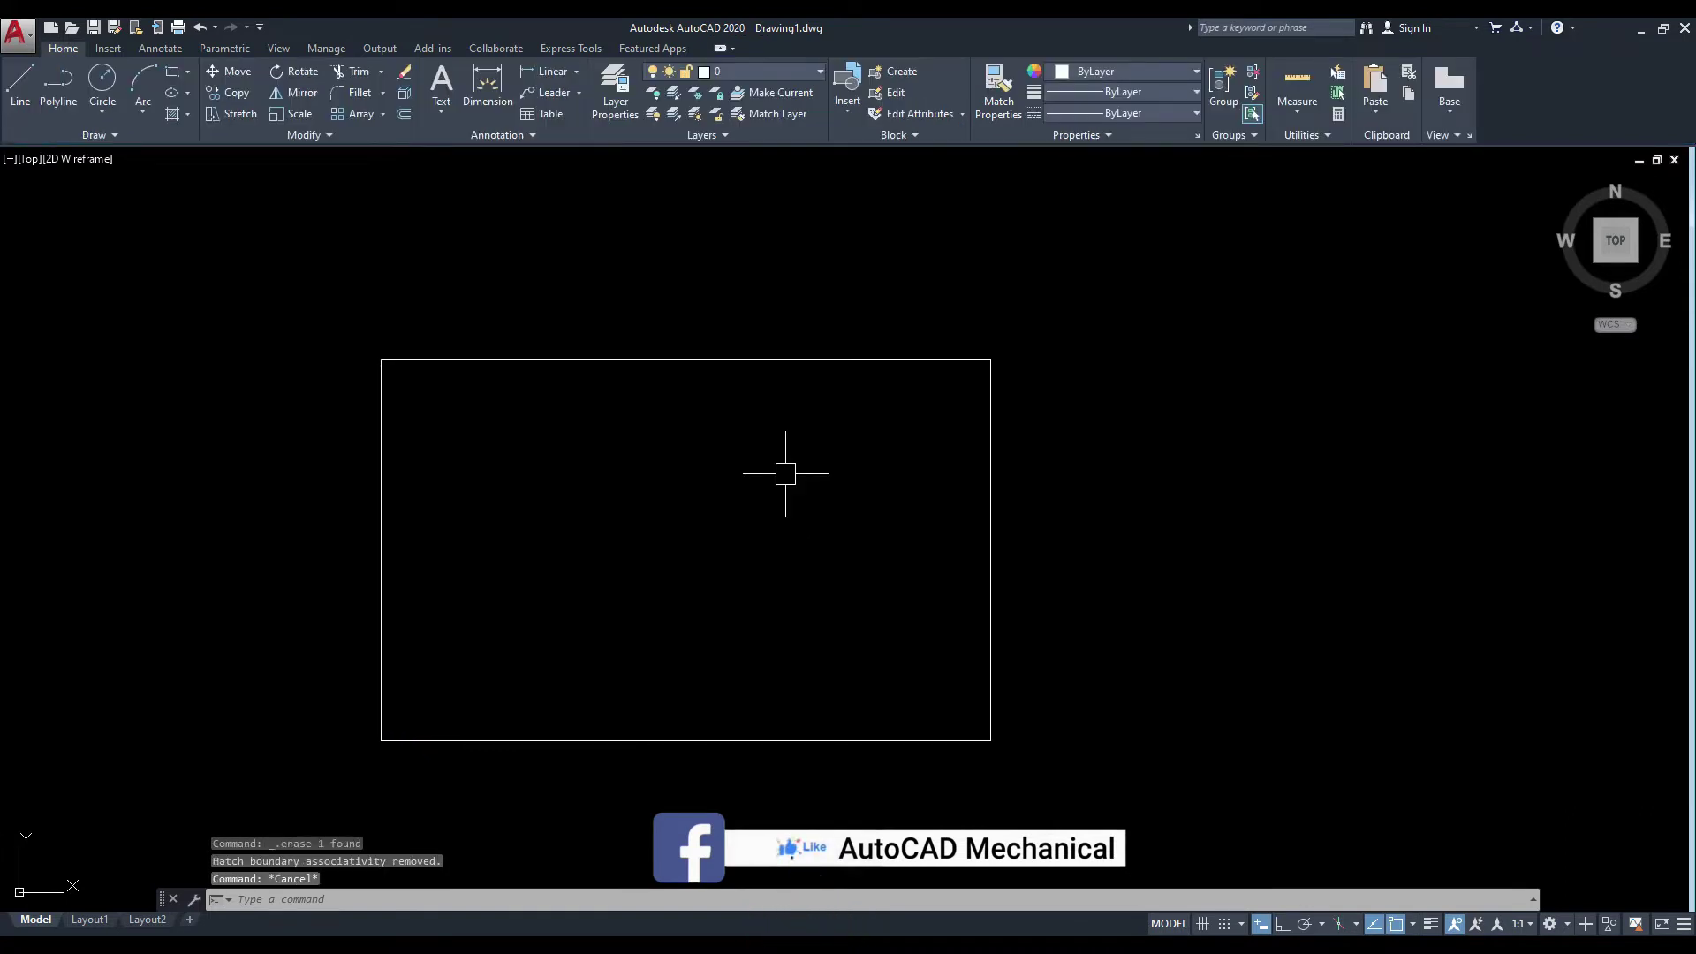
text(c)
Draw a circle centred inside the empty rectangle.
key(Return)
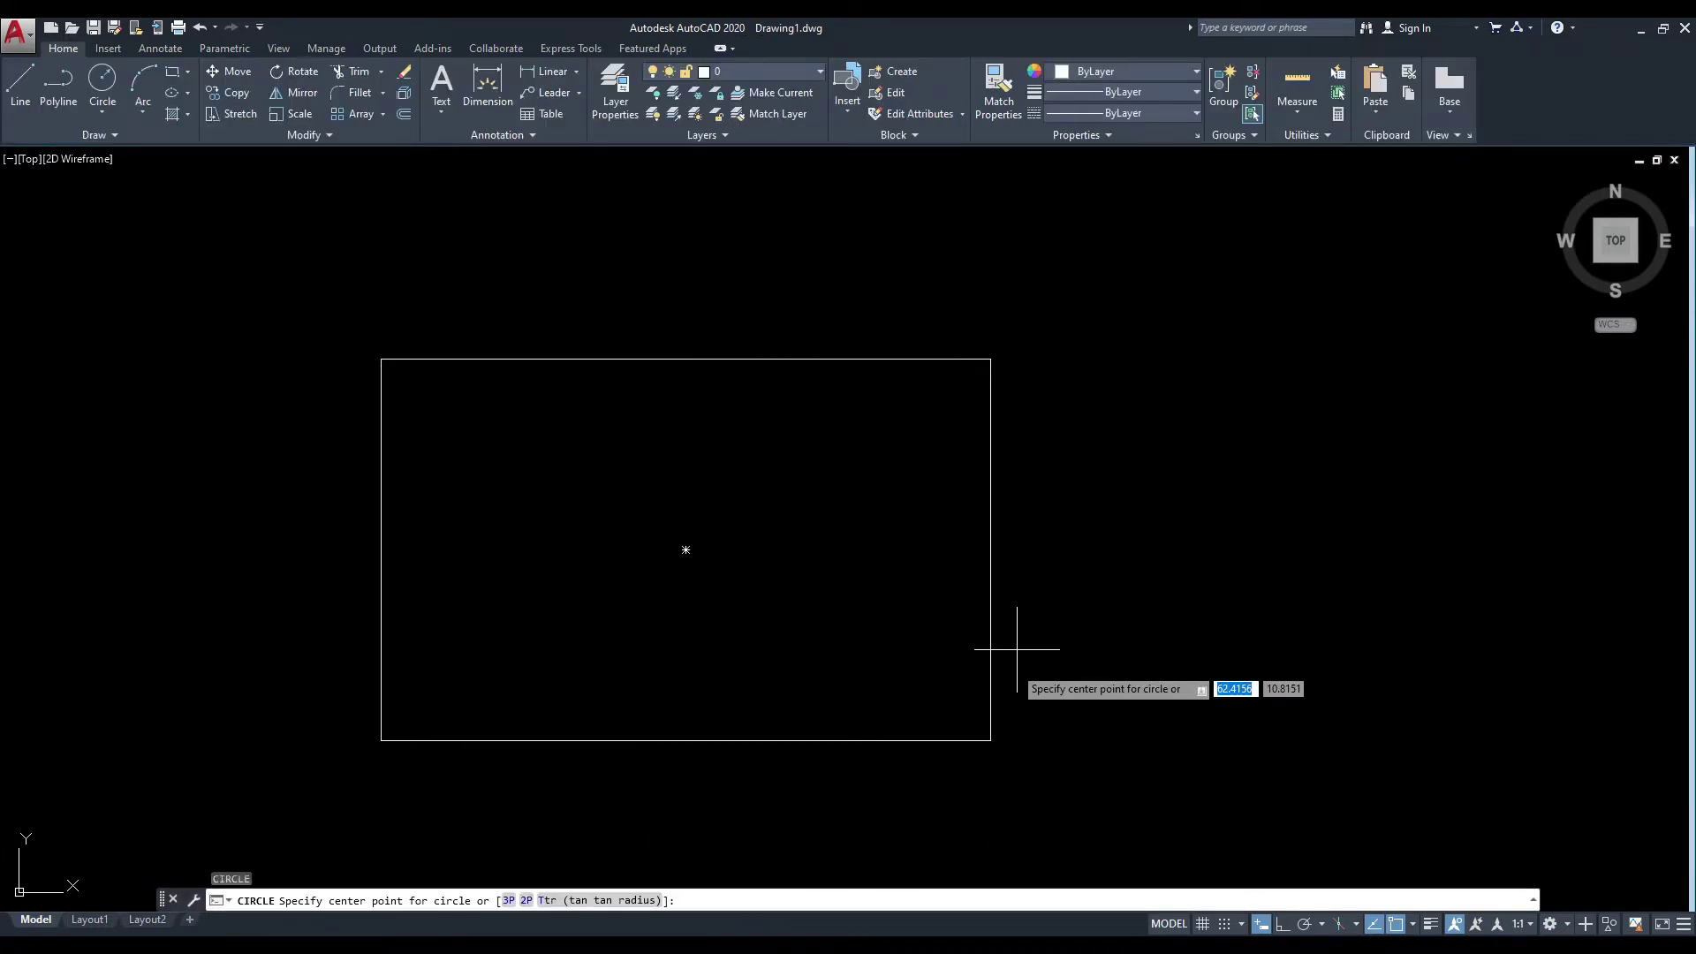
click(685, 550)
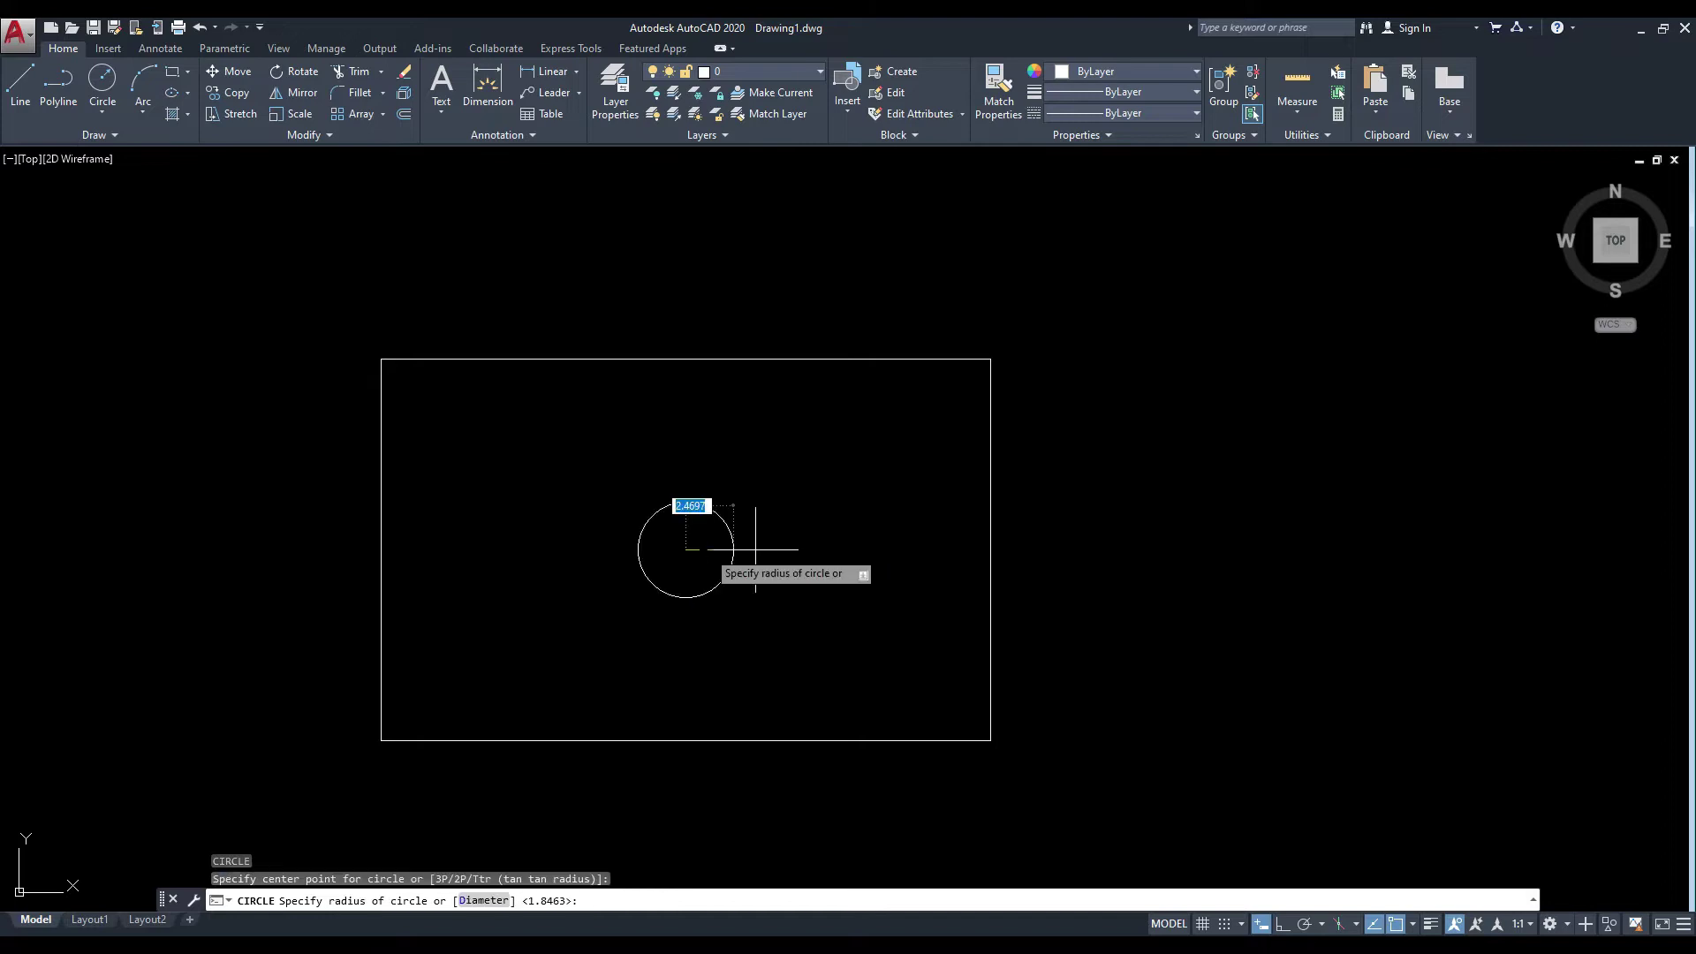
click(830, 536)
middle_drag(883, 421, 902, 444)
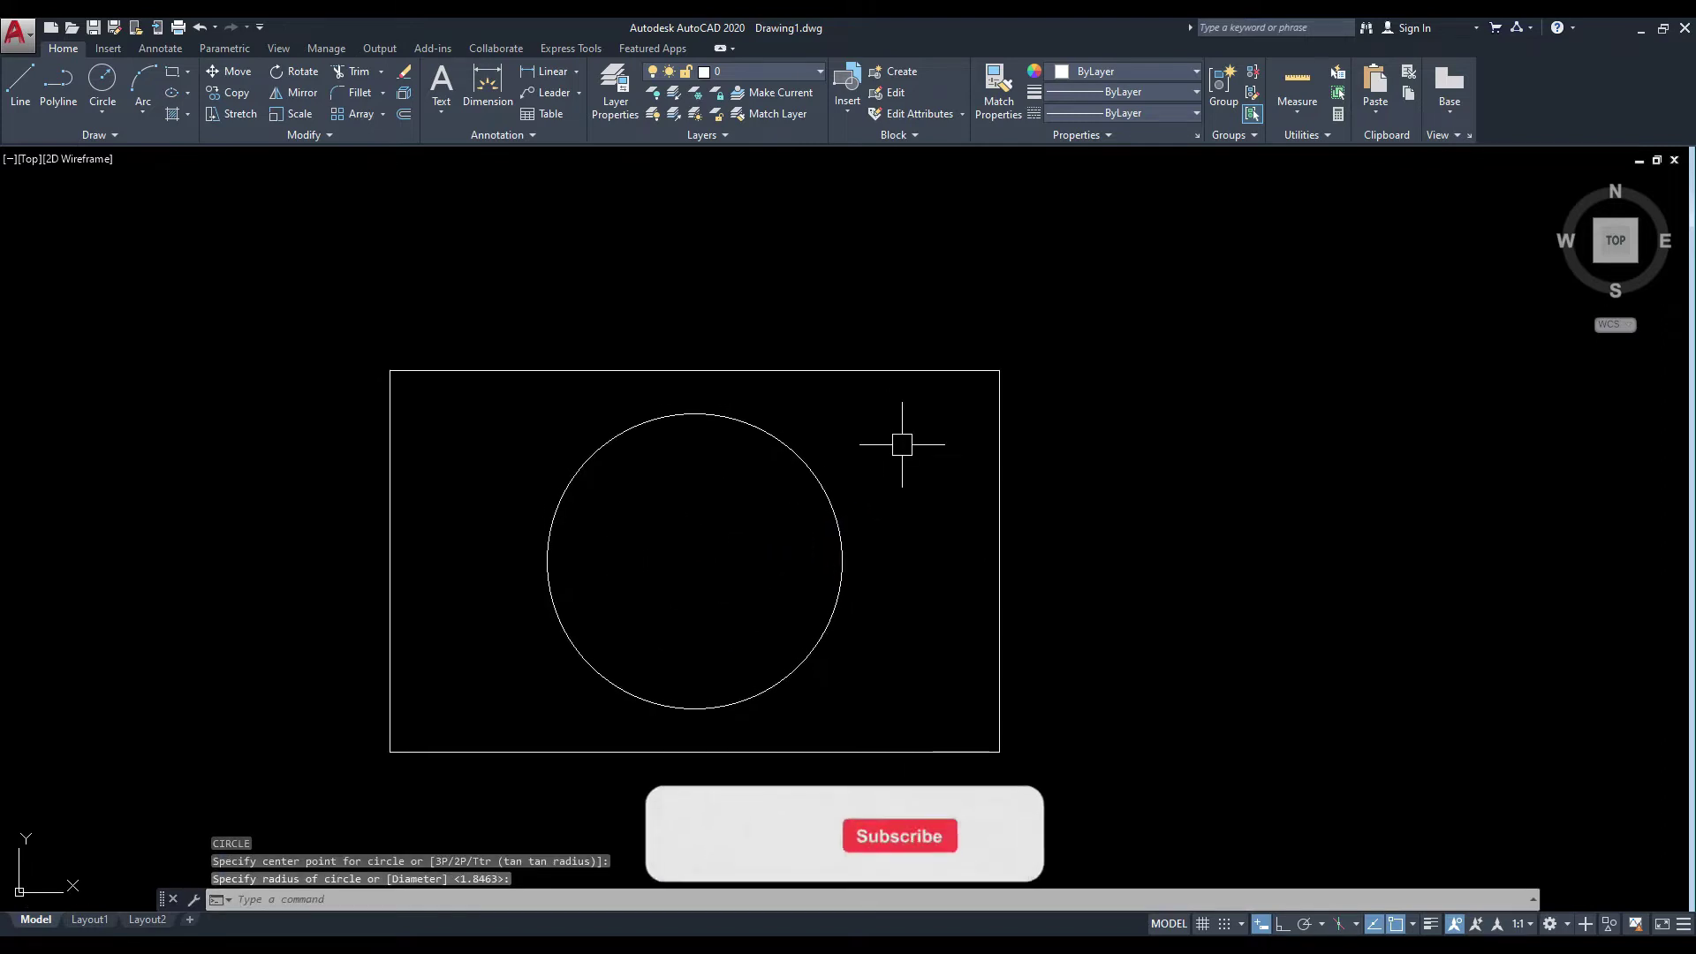
Start HATCH with H, open the Hatch and Gradient dialog, and begin picking points.
text(H)
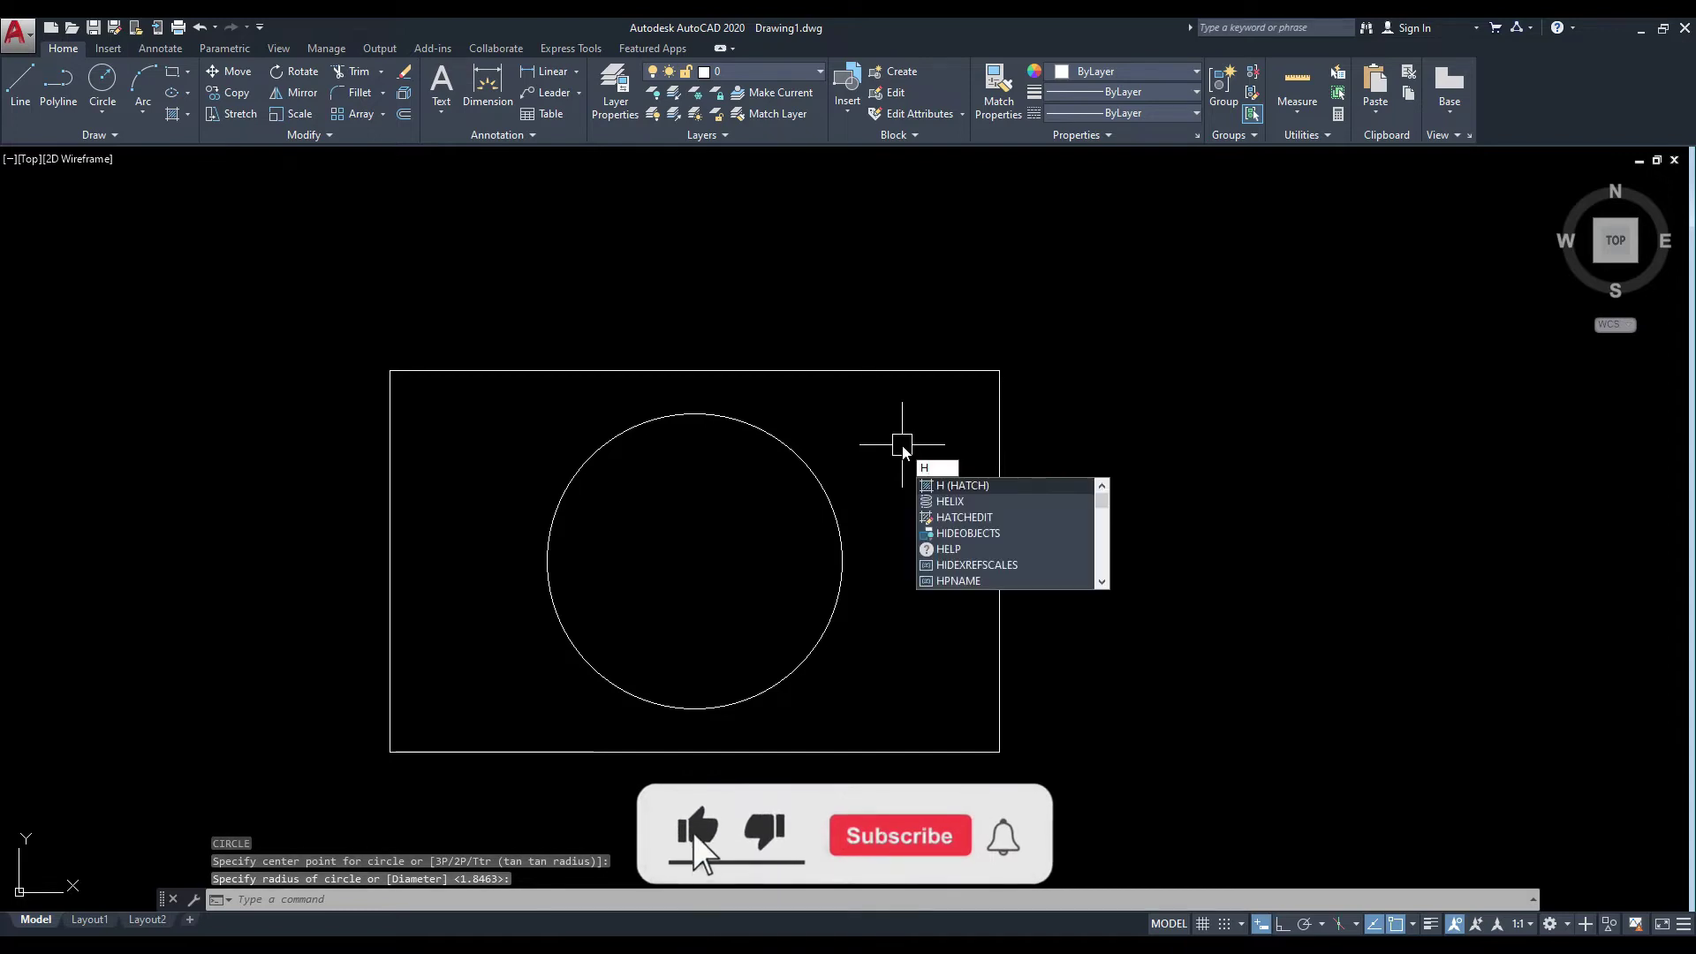
key(Return)
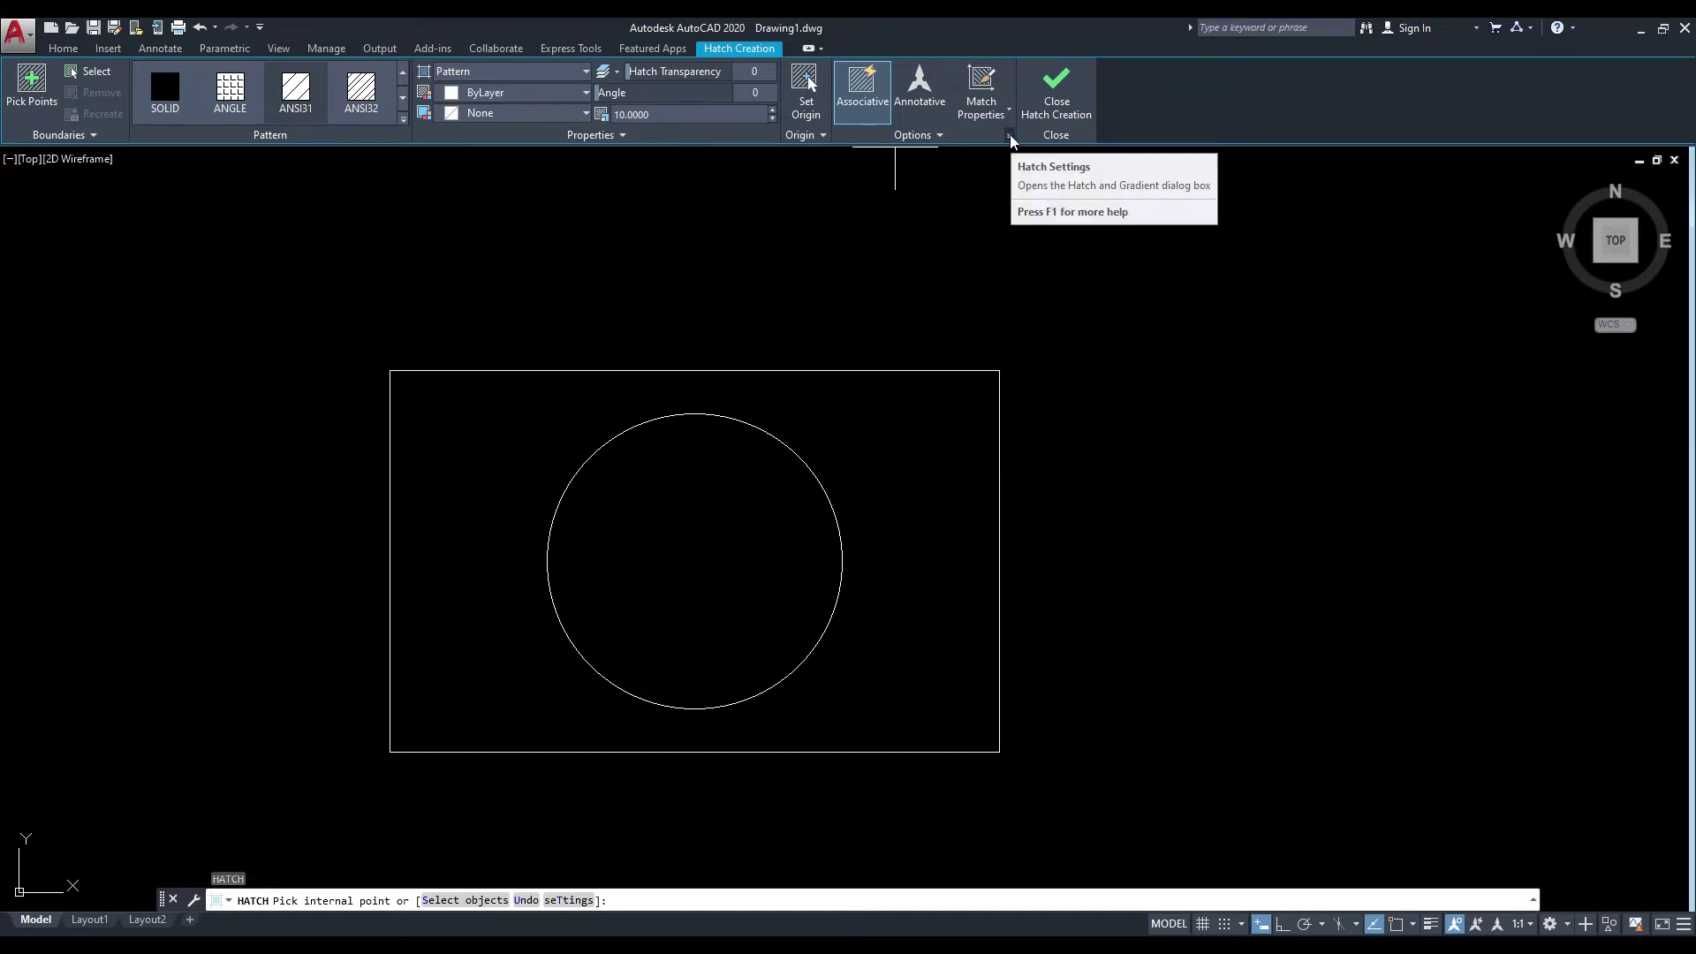
click(1009, 136)
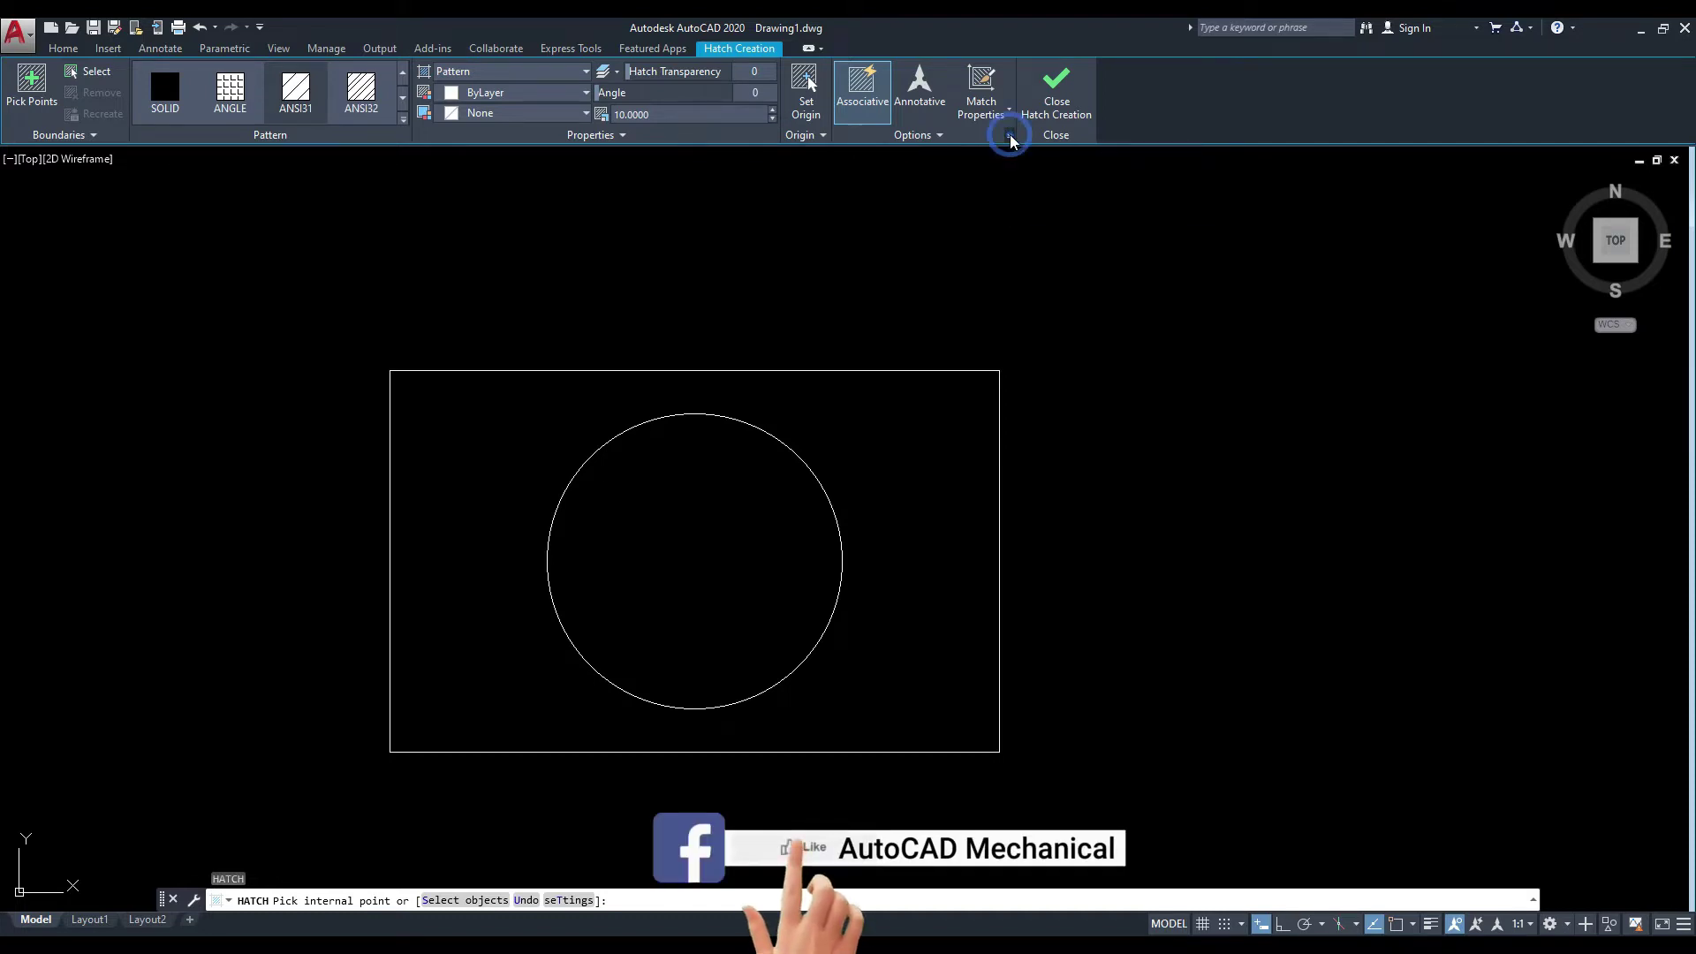
mouse_move(1108, 279)
mouse_down()
mouse_move(949, 242)
mouse_move(972, 258)
mouse_up()
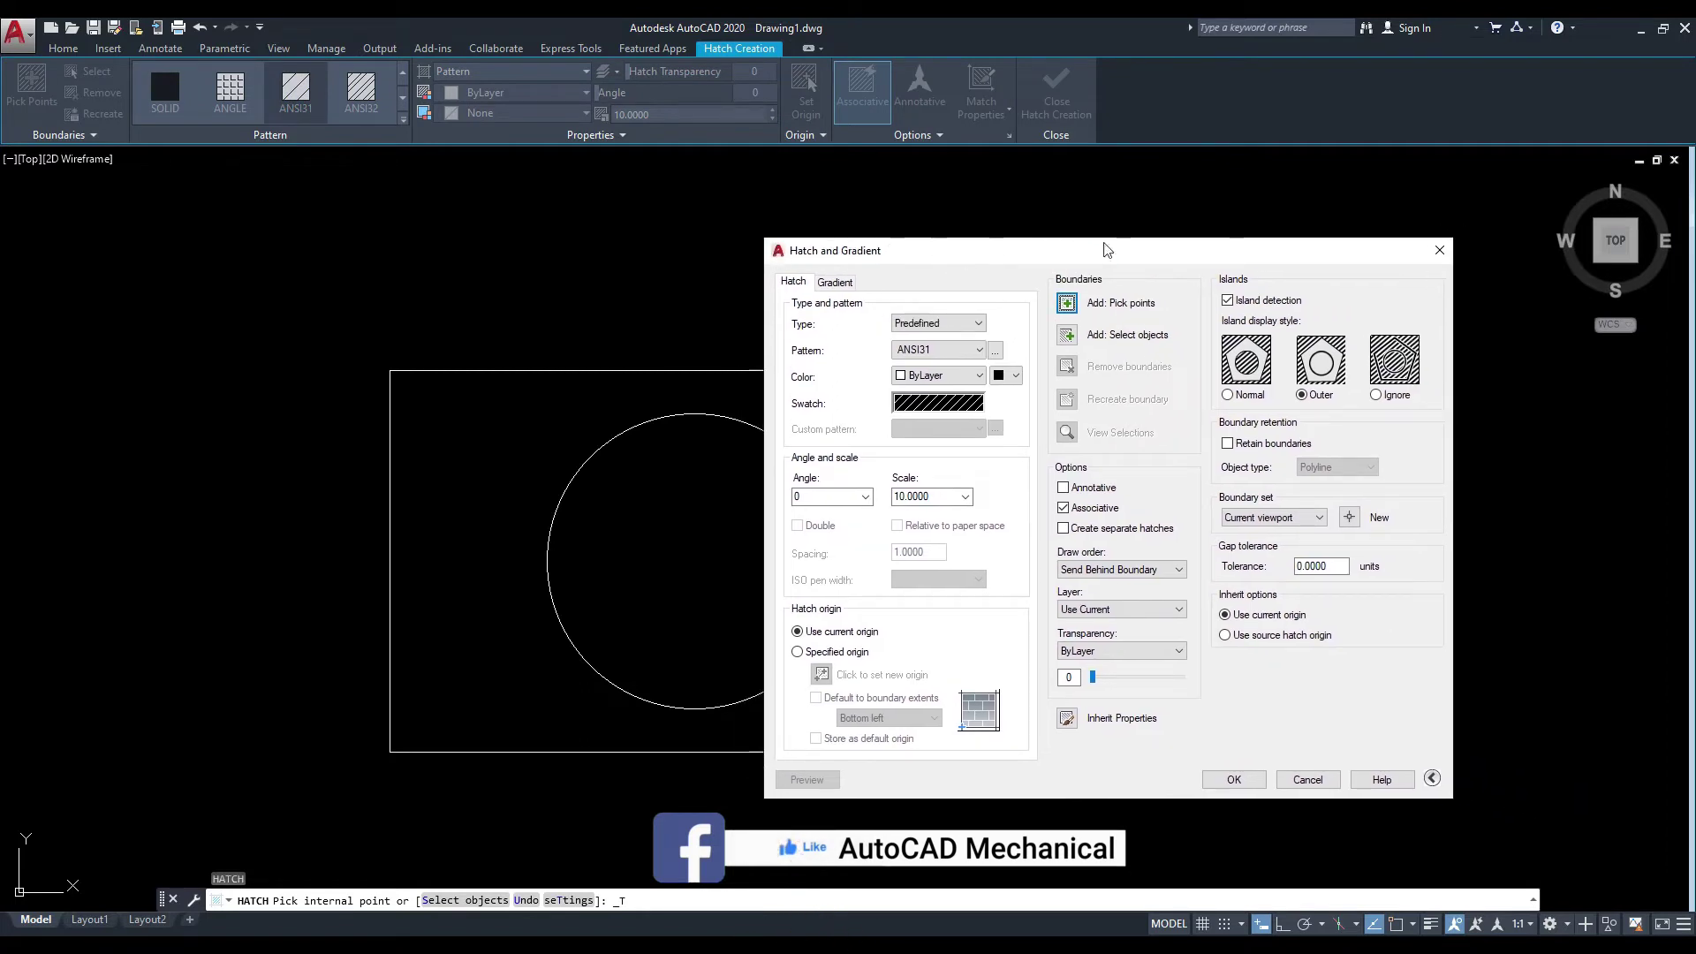
drag(1113, 258, 1001, 254)
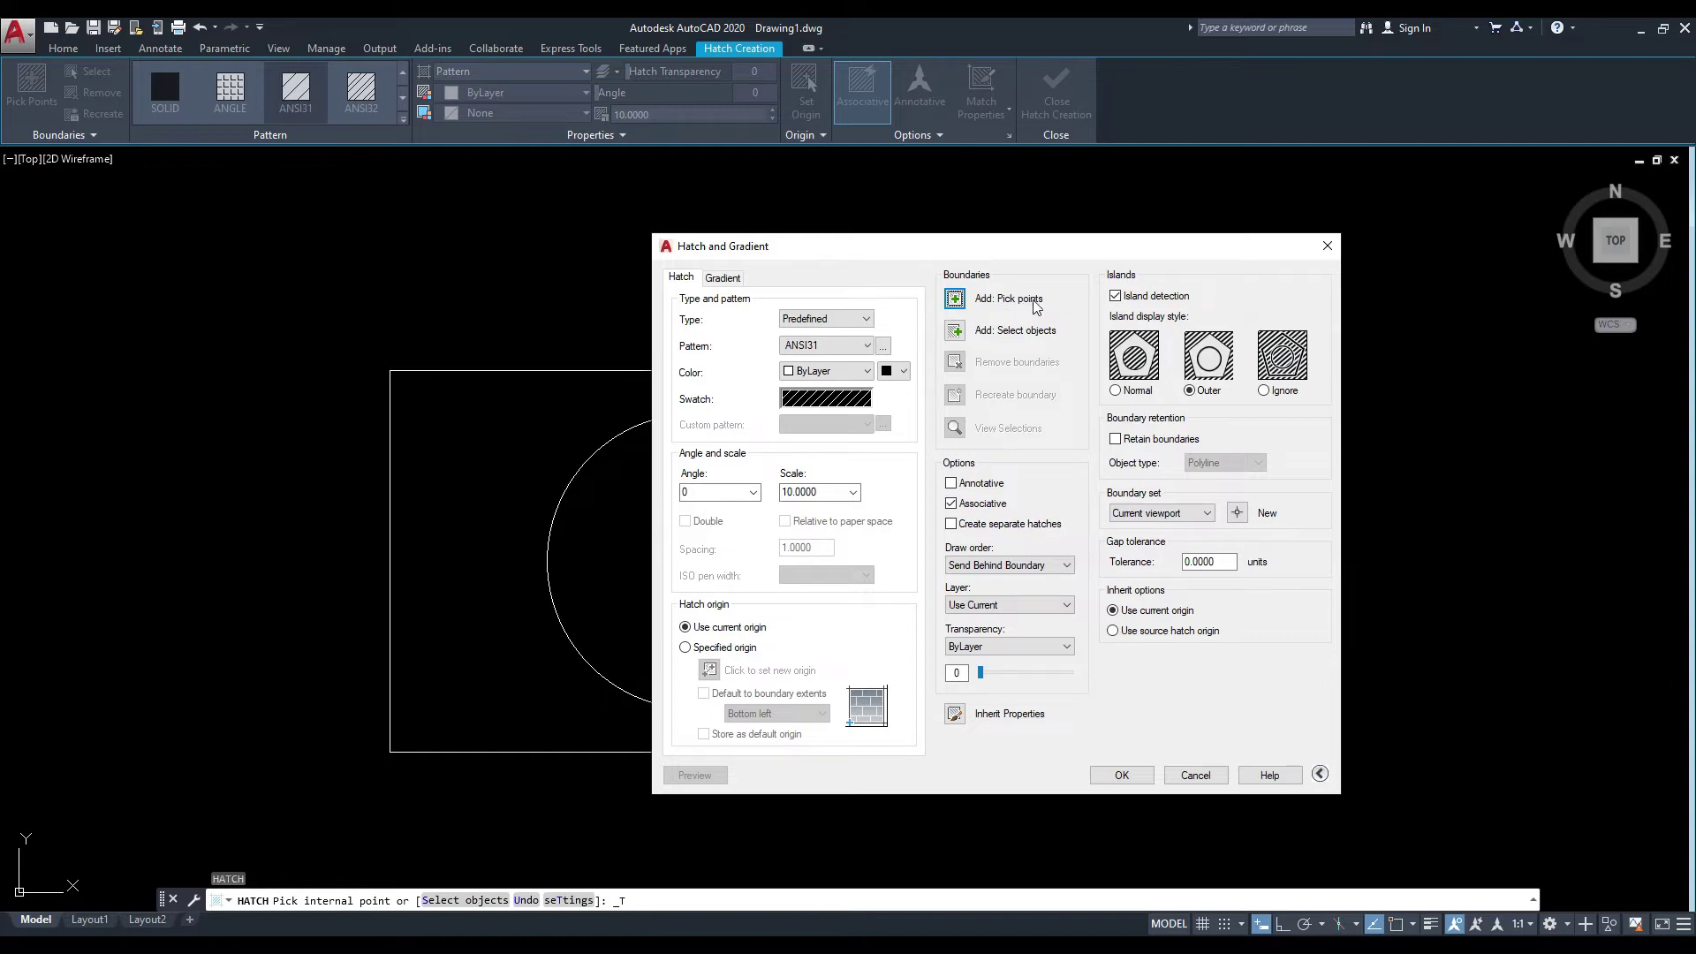
click(956, 300)
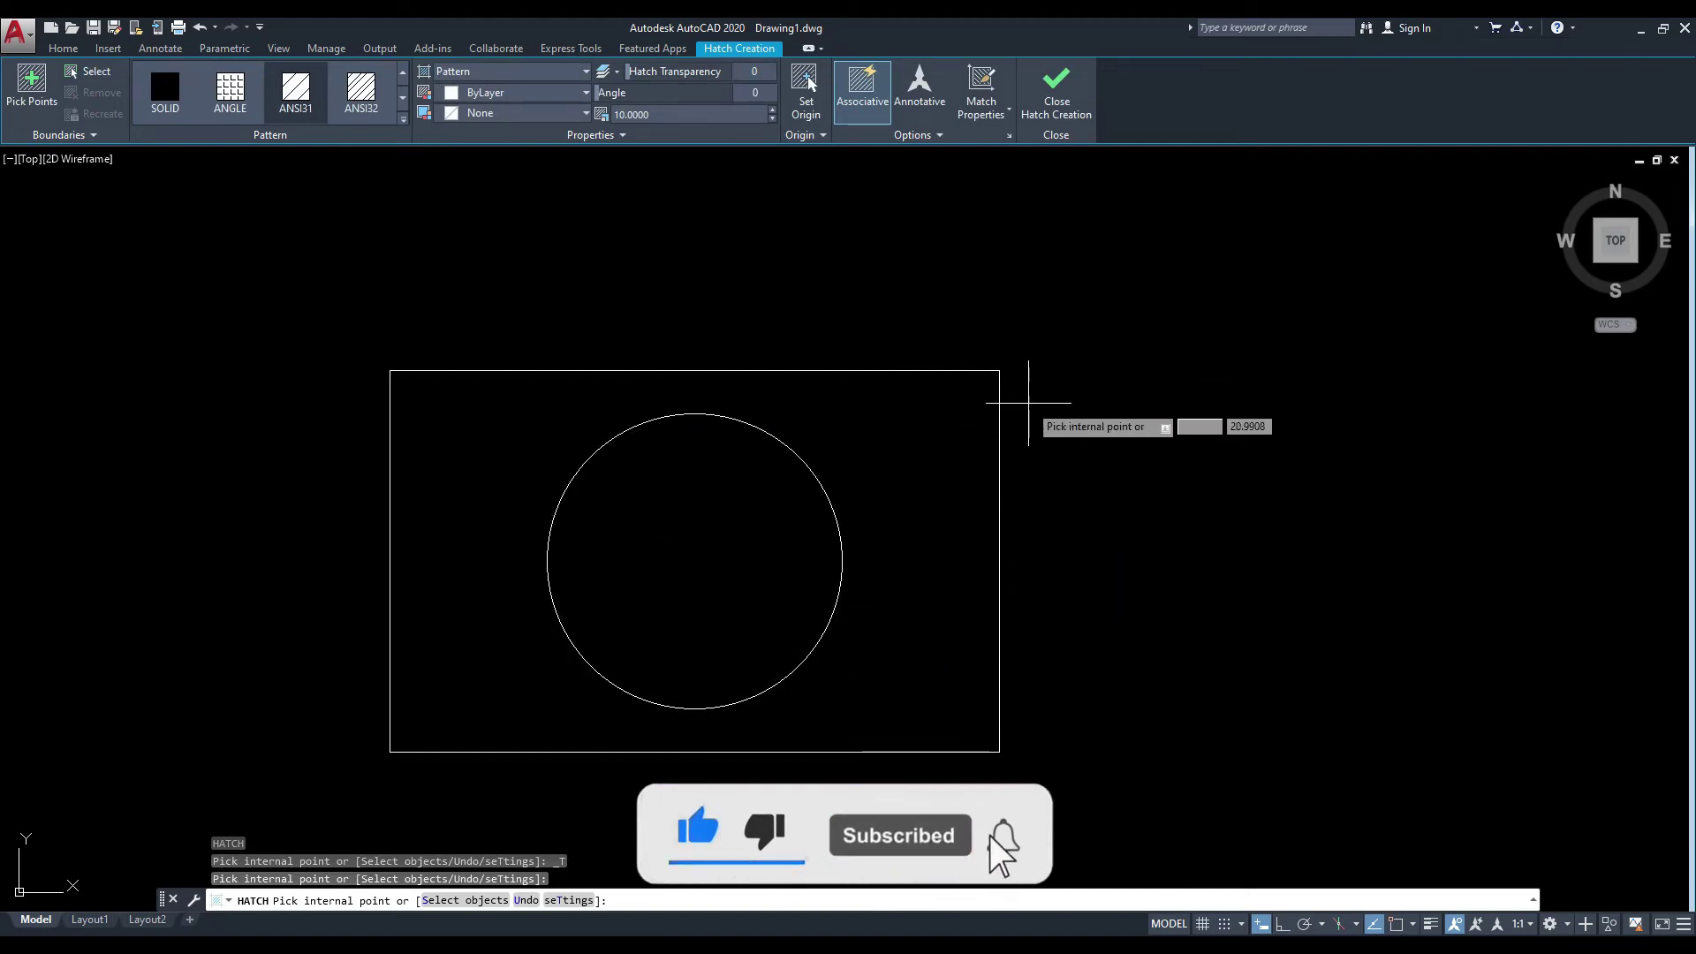
Fill the area between rectangle and circle with ANSI31, leaving the circle's interior empty.
scroll(879, 297, down, 1)
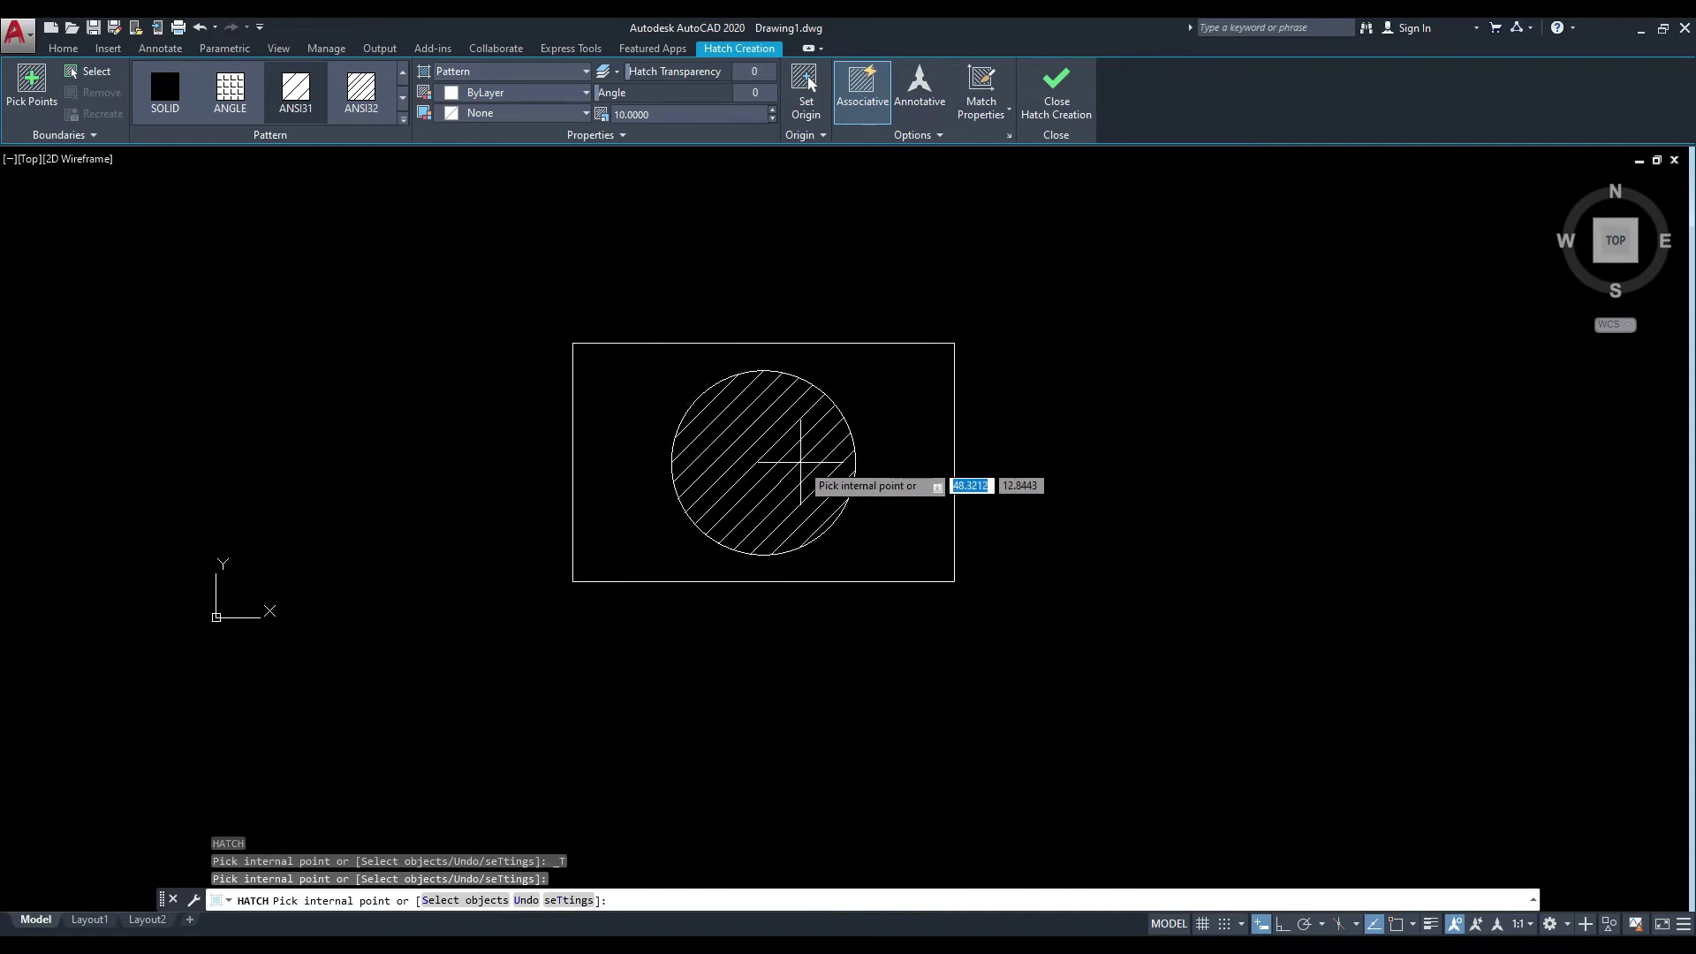
scroll(800, 461, up, 2)
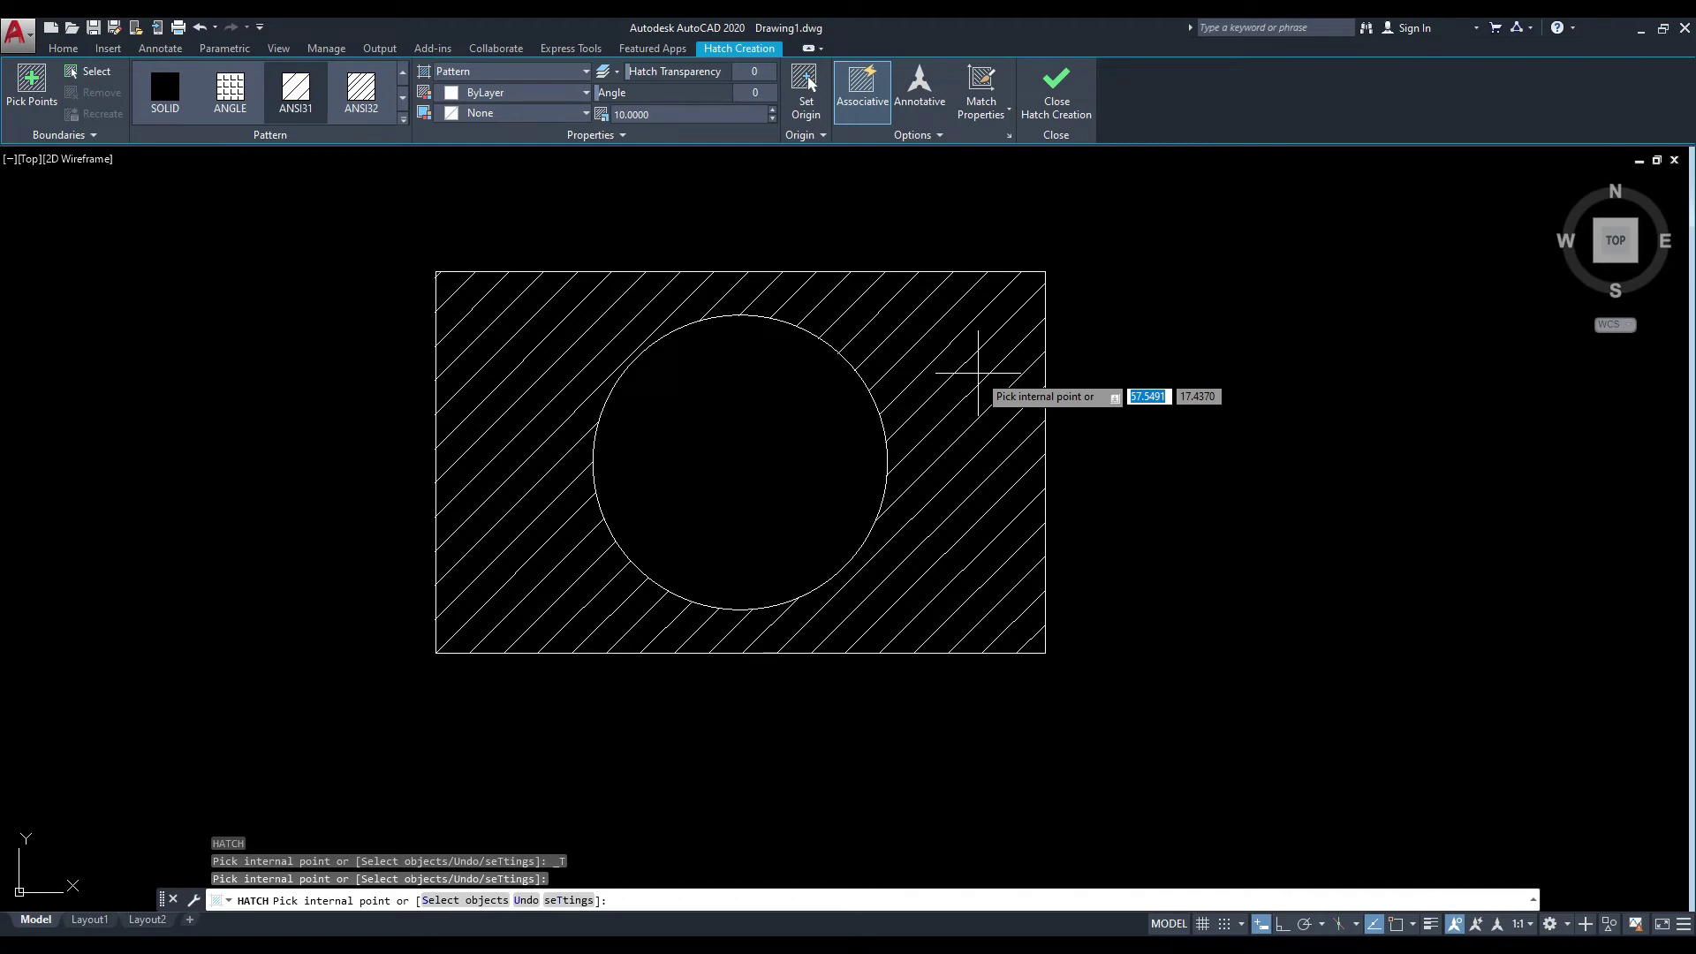
click(978, 373)
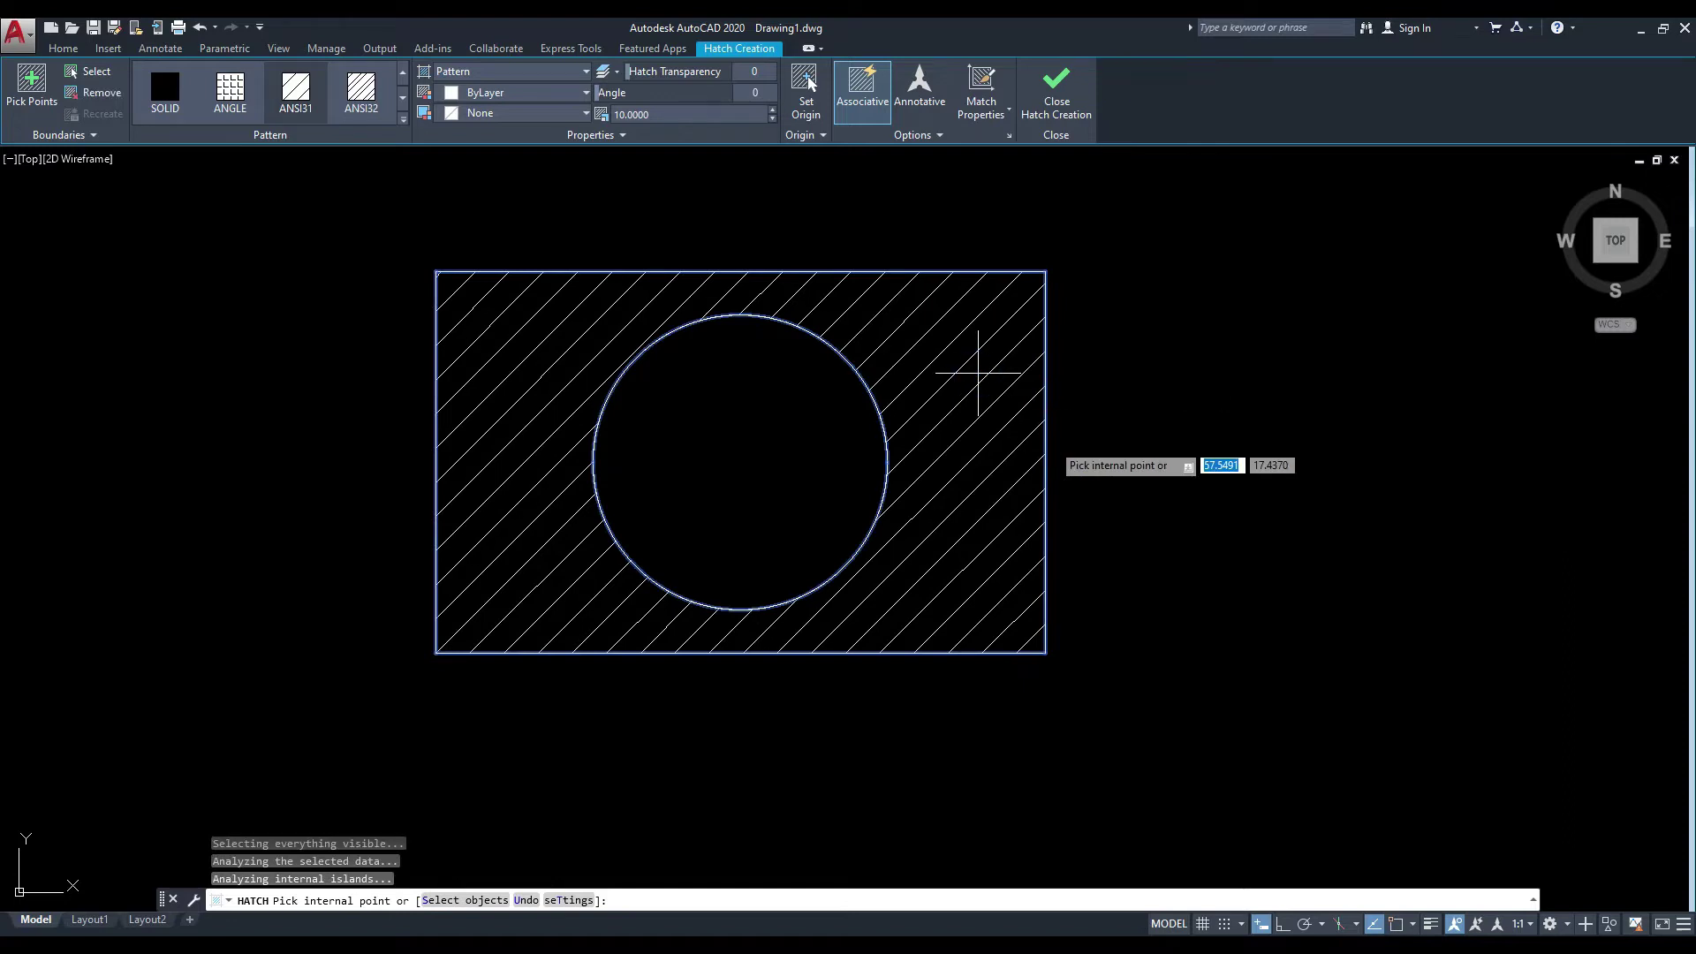
key(Return)
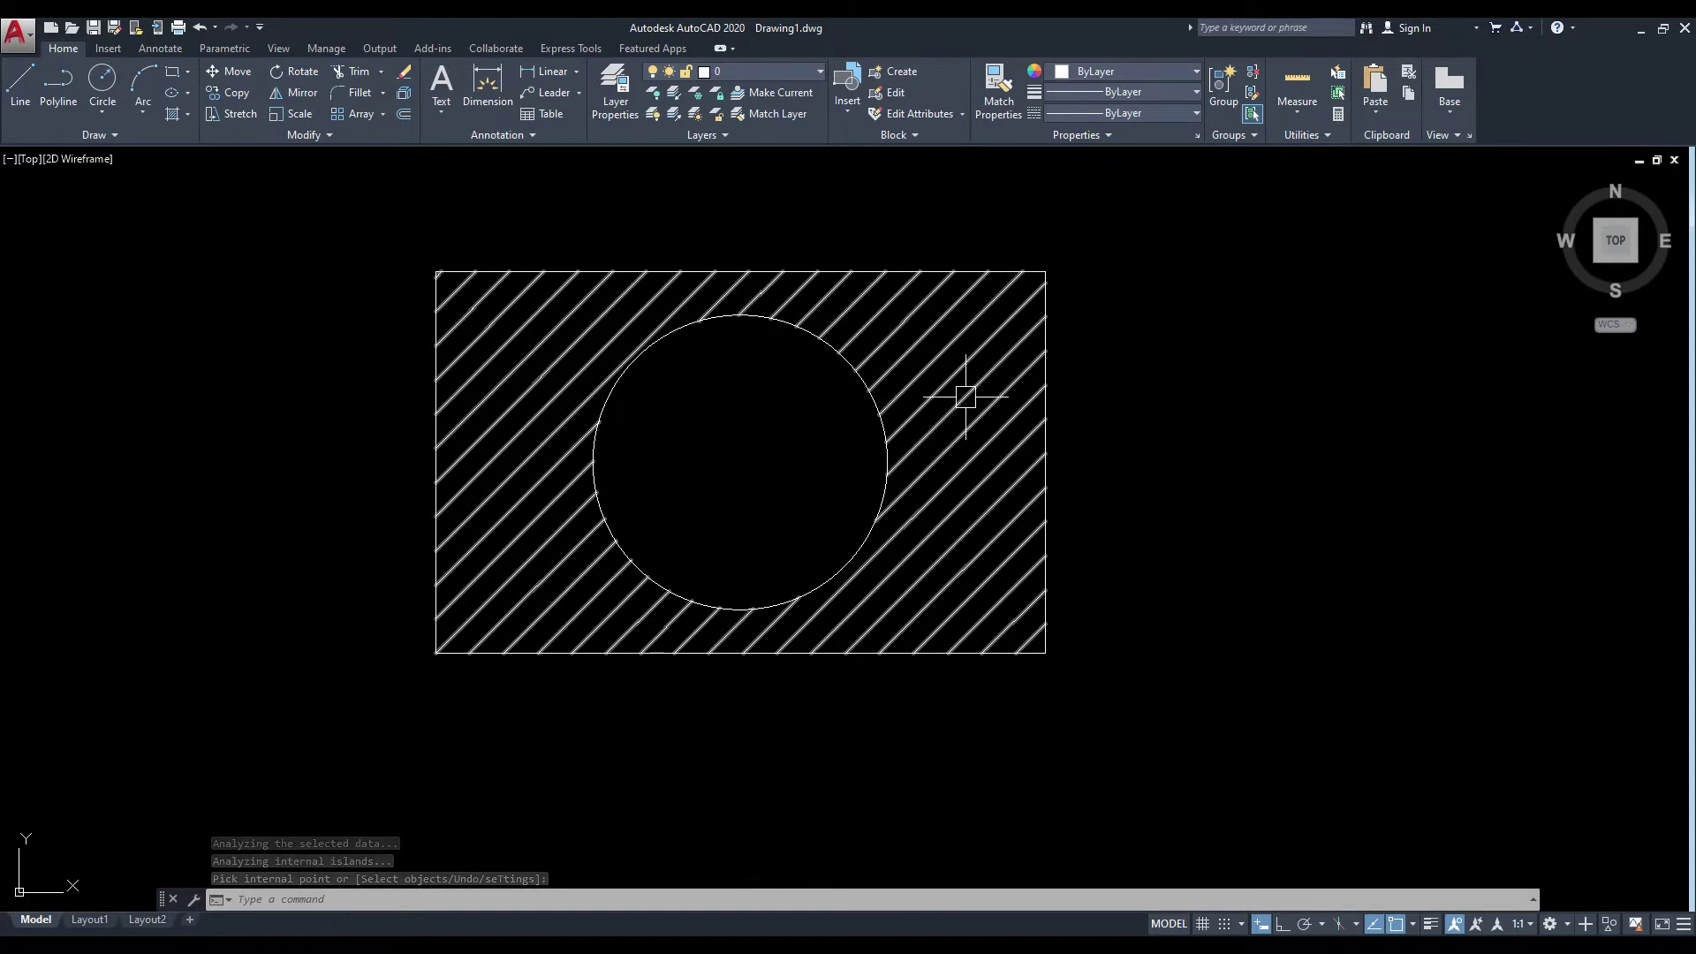
middle_drag(965, 390, 920, 393)
Open Hatch Edit on the rectangle's hatch, then close it without changes.
click(326, 136)
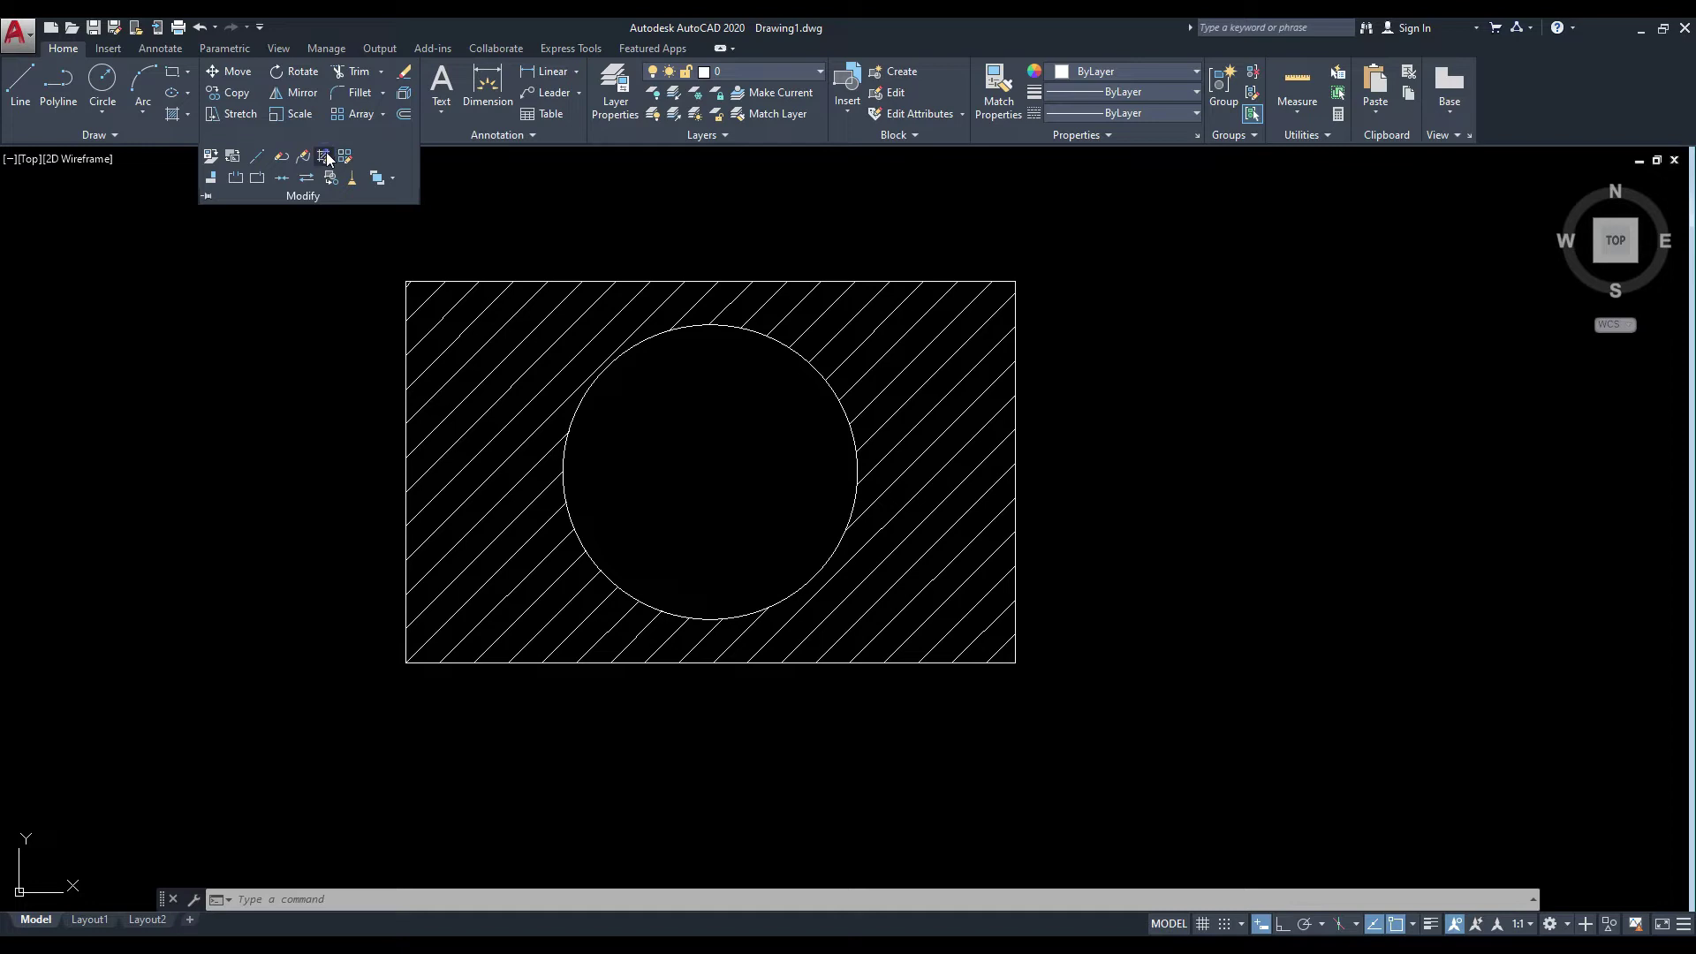
click(326, 155)
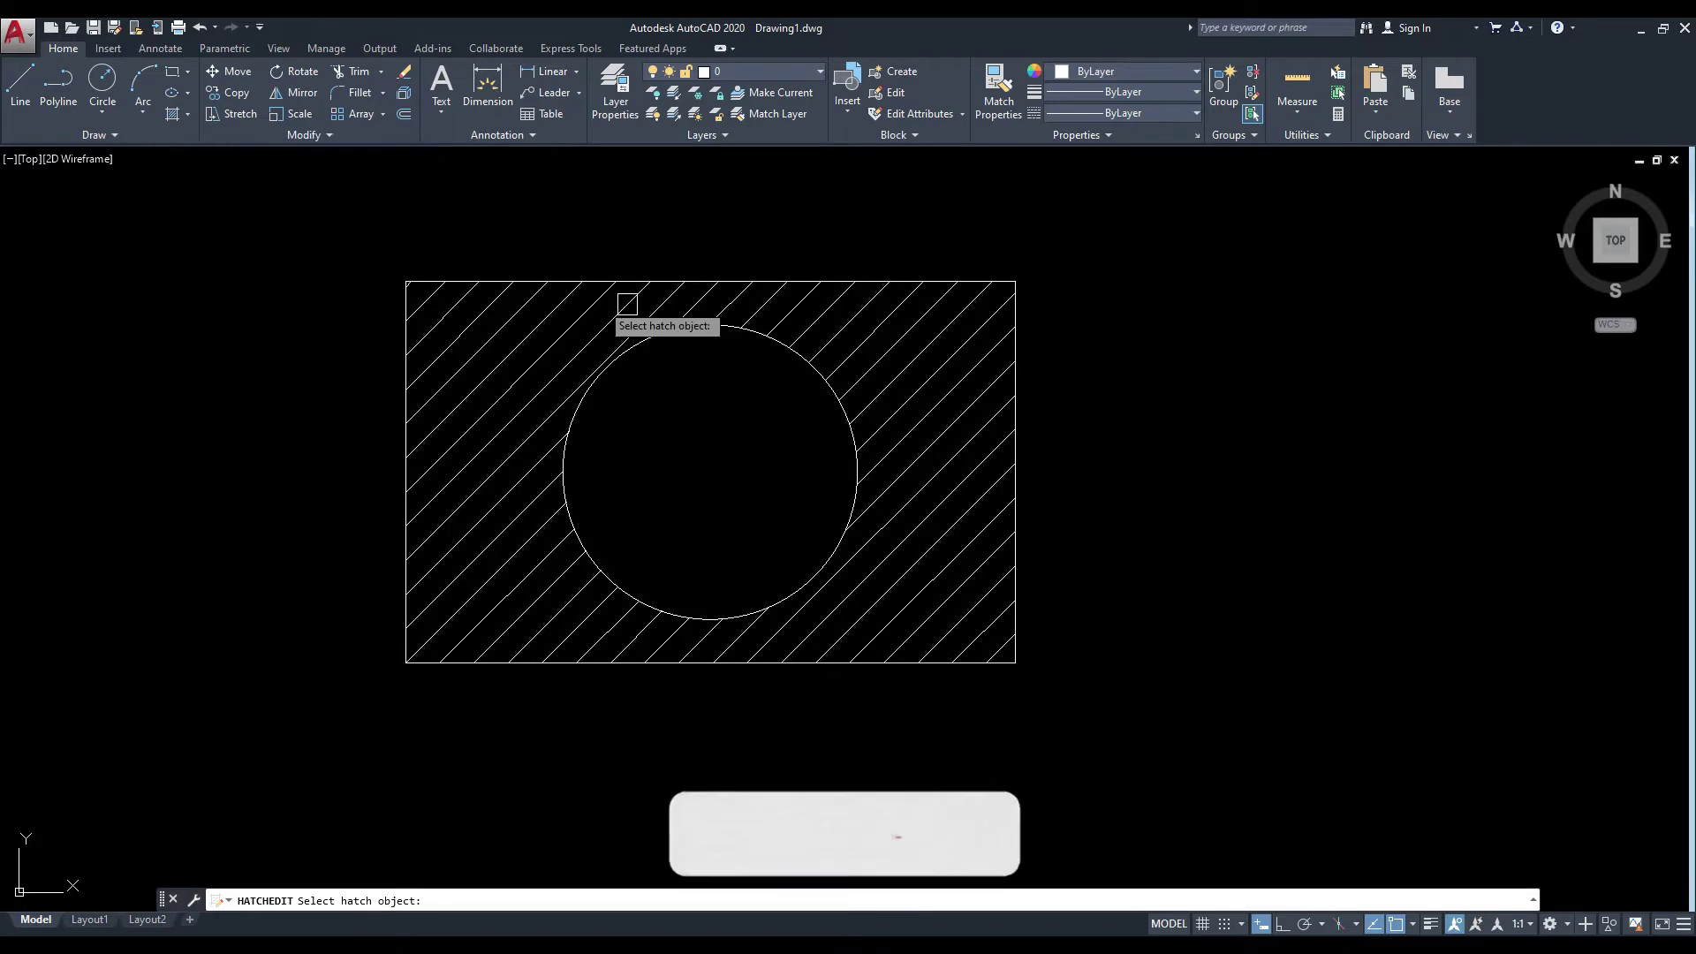
click(896, 343)
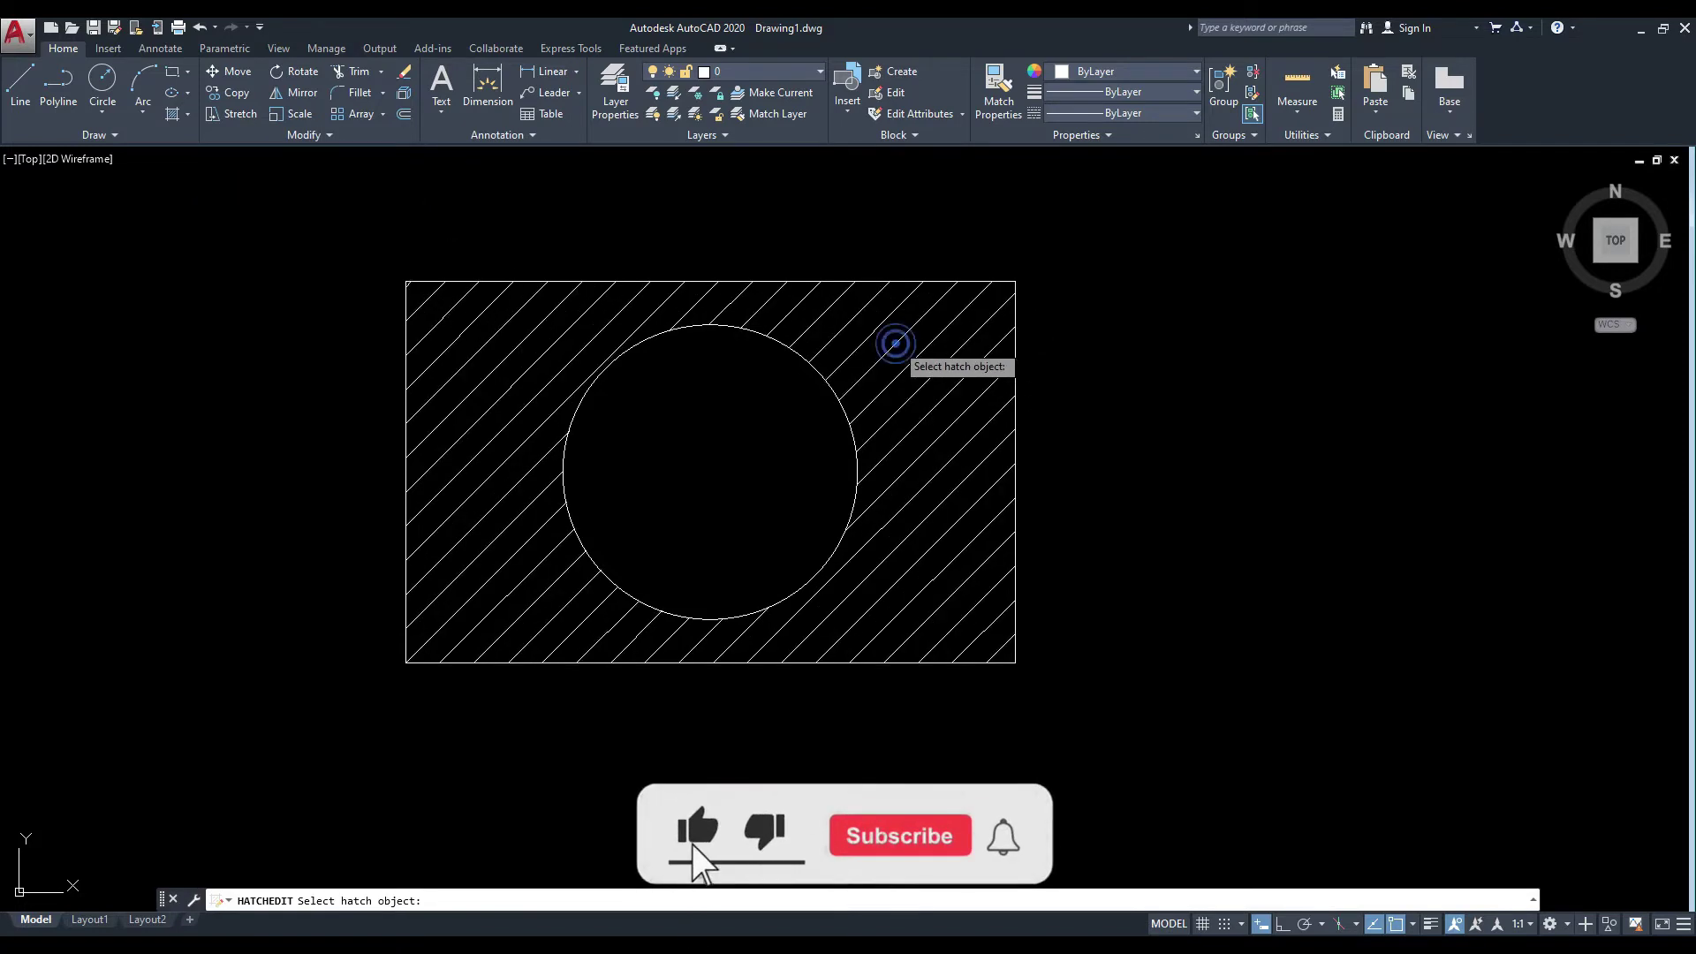
drag(1020, 241, 984, 260)
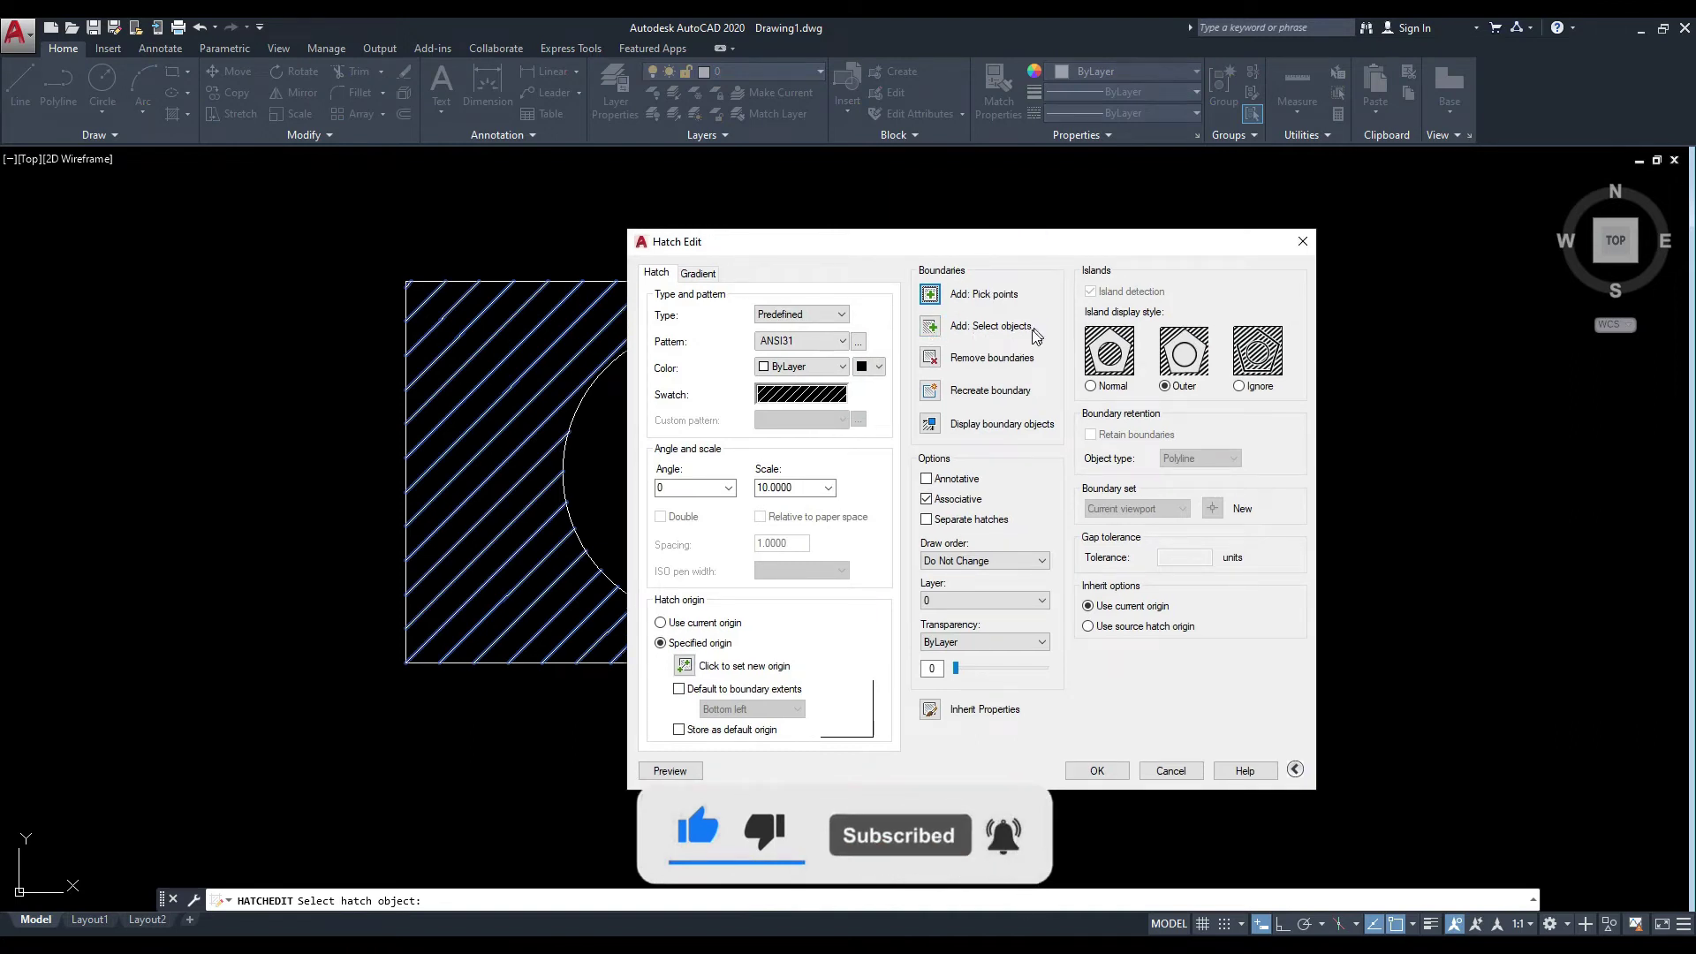
click(1303, 244)
scroll(726, 402, down, 2)
scroll(768, 367, down, 2)
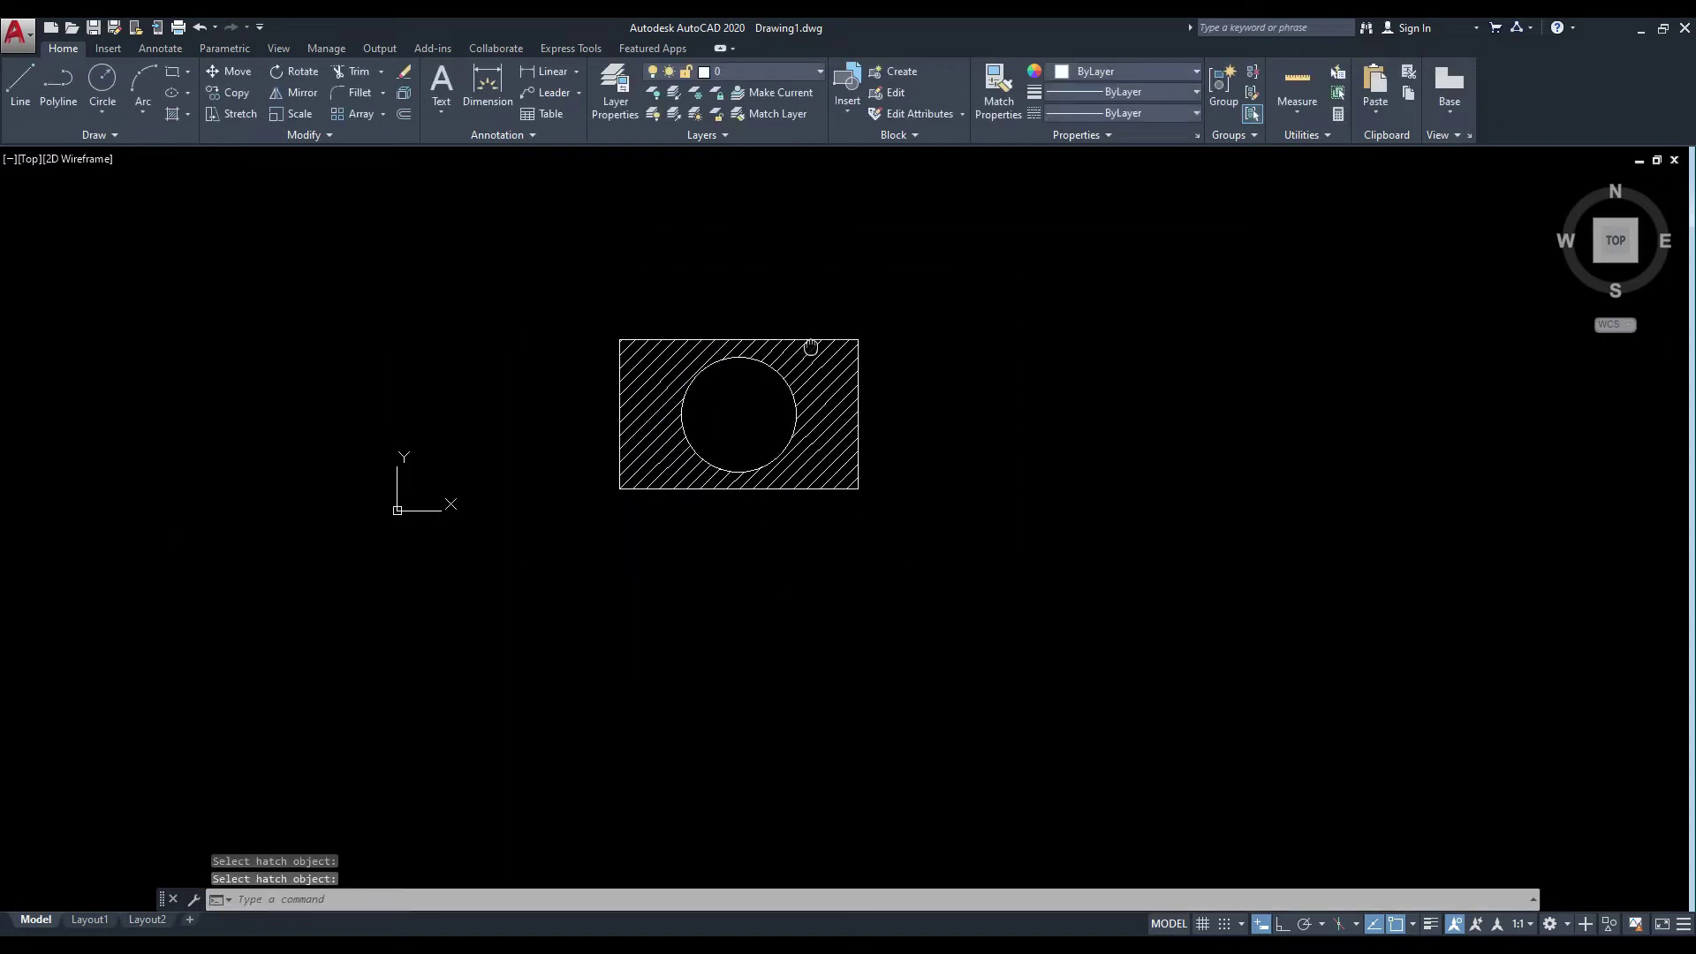
text(c)
Draw a standalone circle to the right of the hatched rectangle.
key(Return)
click(889, 412)
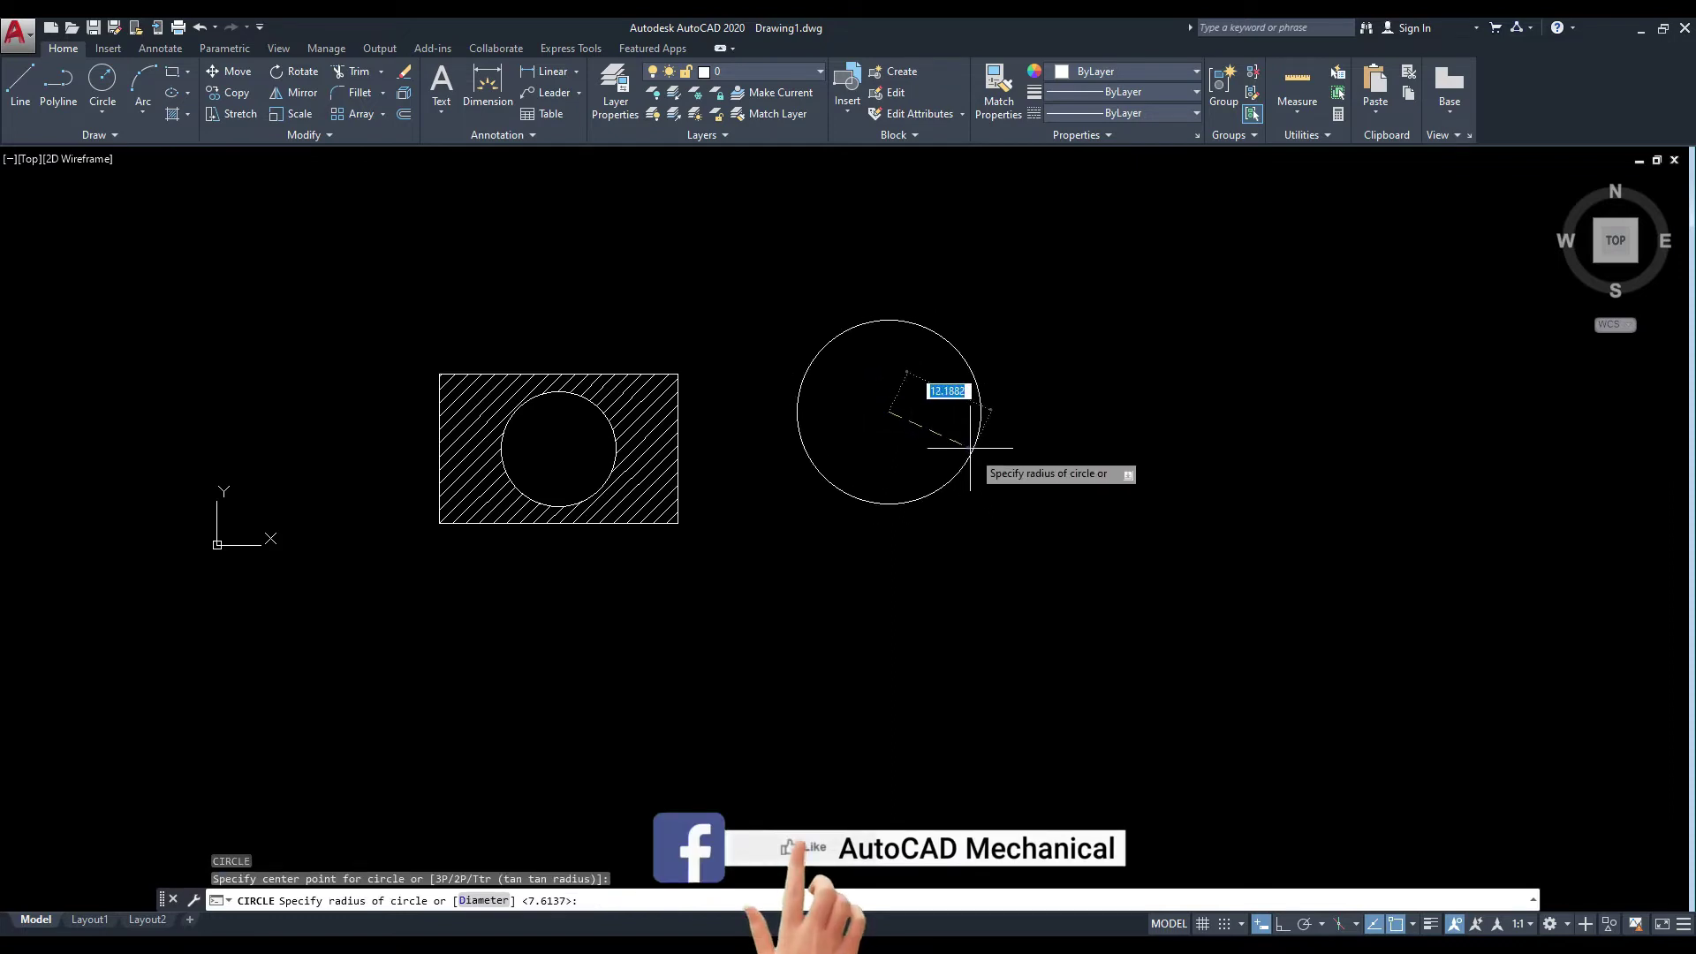
click(971, 448)
middle_drag(928, 390, 777, 436)
scroll(777, 435, up, 2)
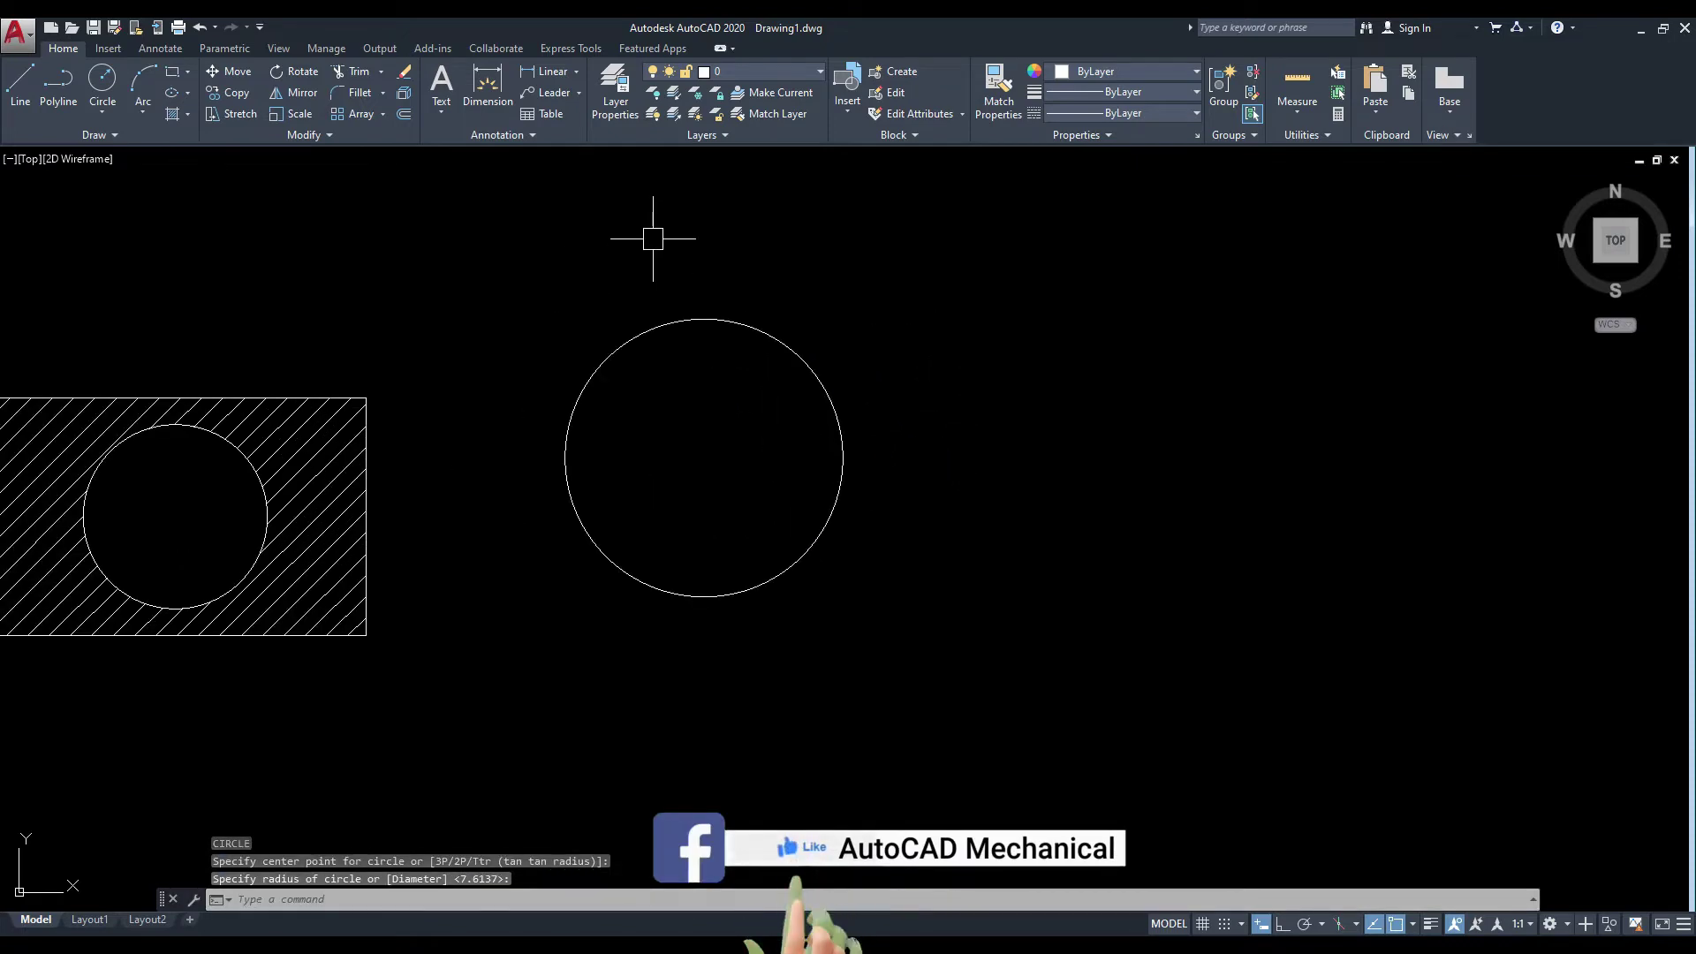
click(327, 135)
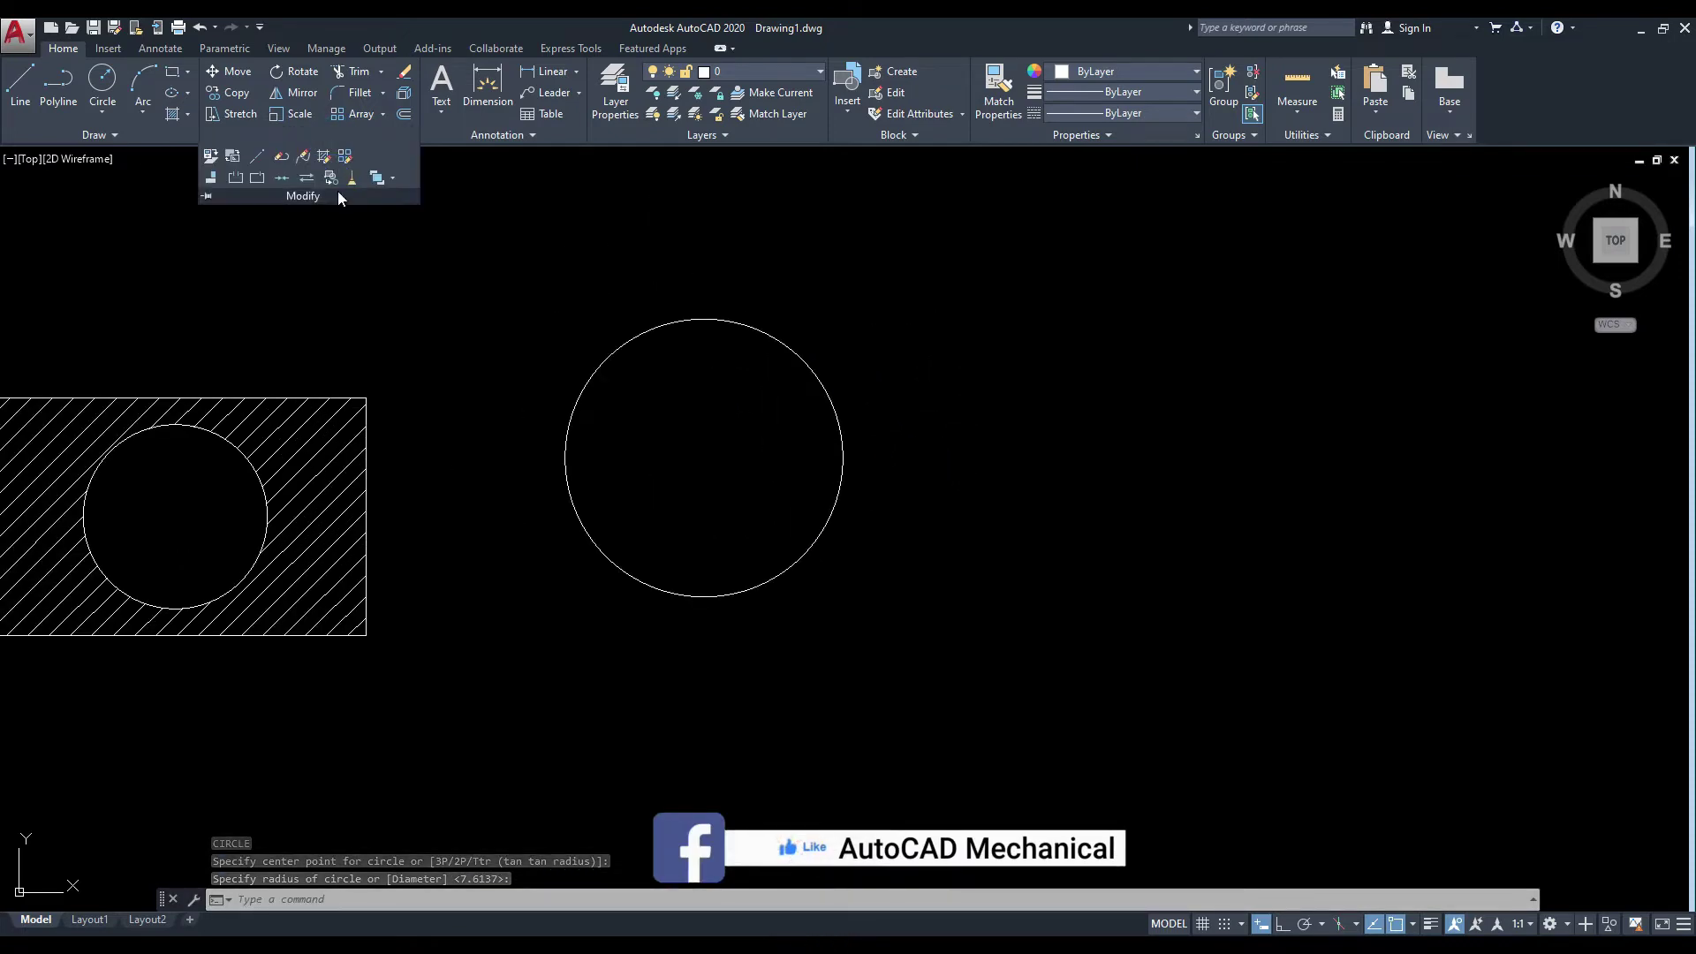
Add the right-hand circle as an extra boundary of the rectangle's hatch and preview it.
click(323, 155)
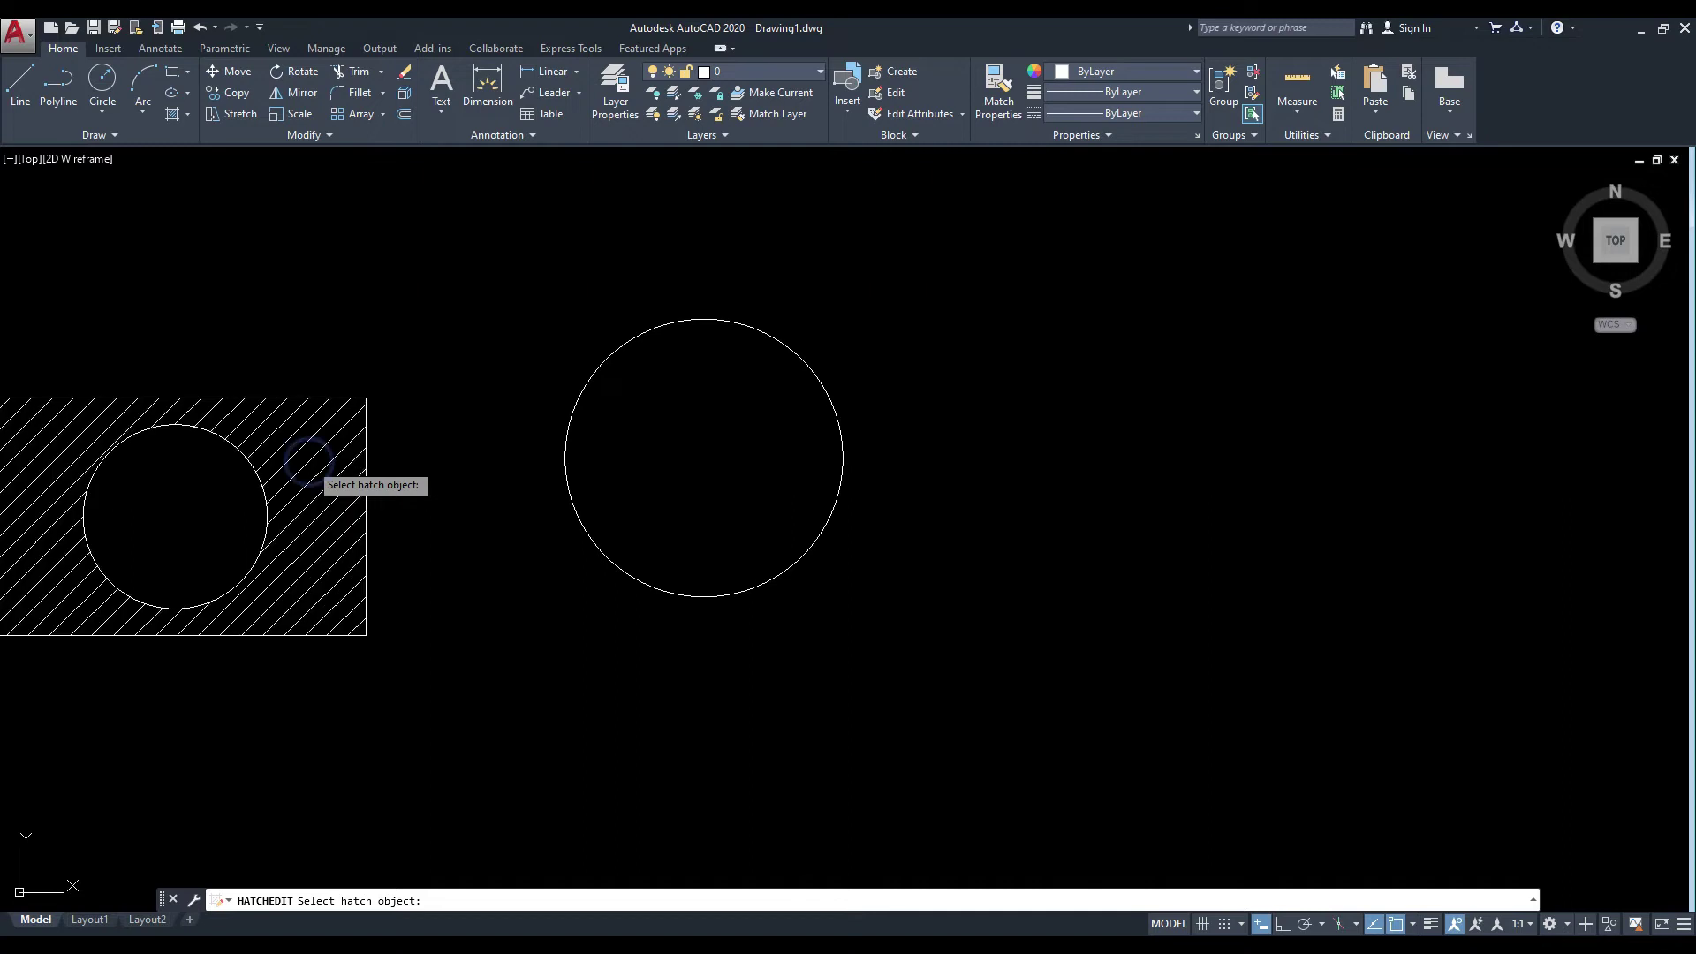
click(309, 461)
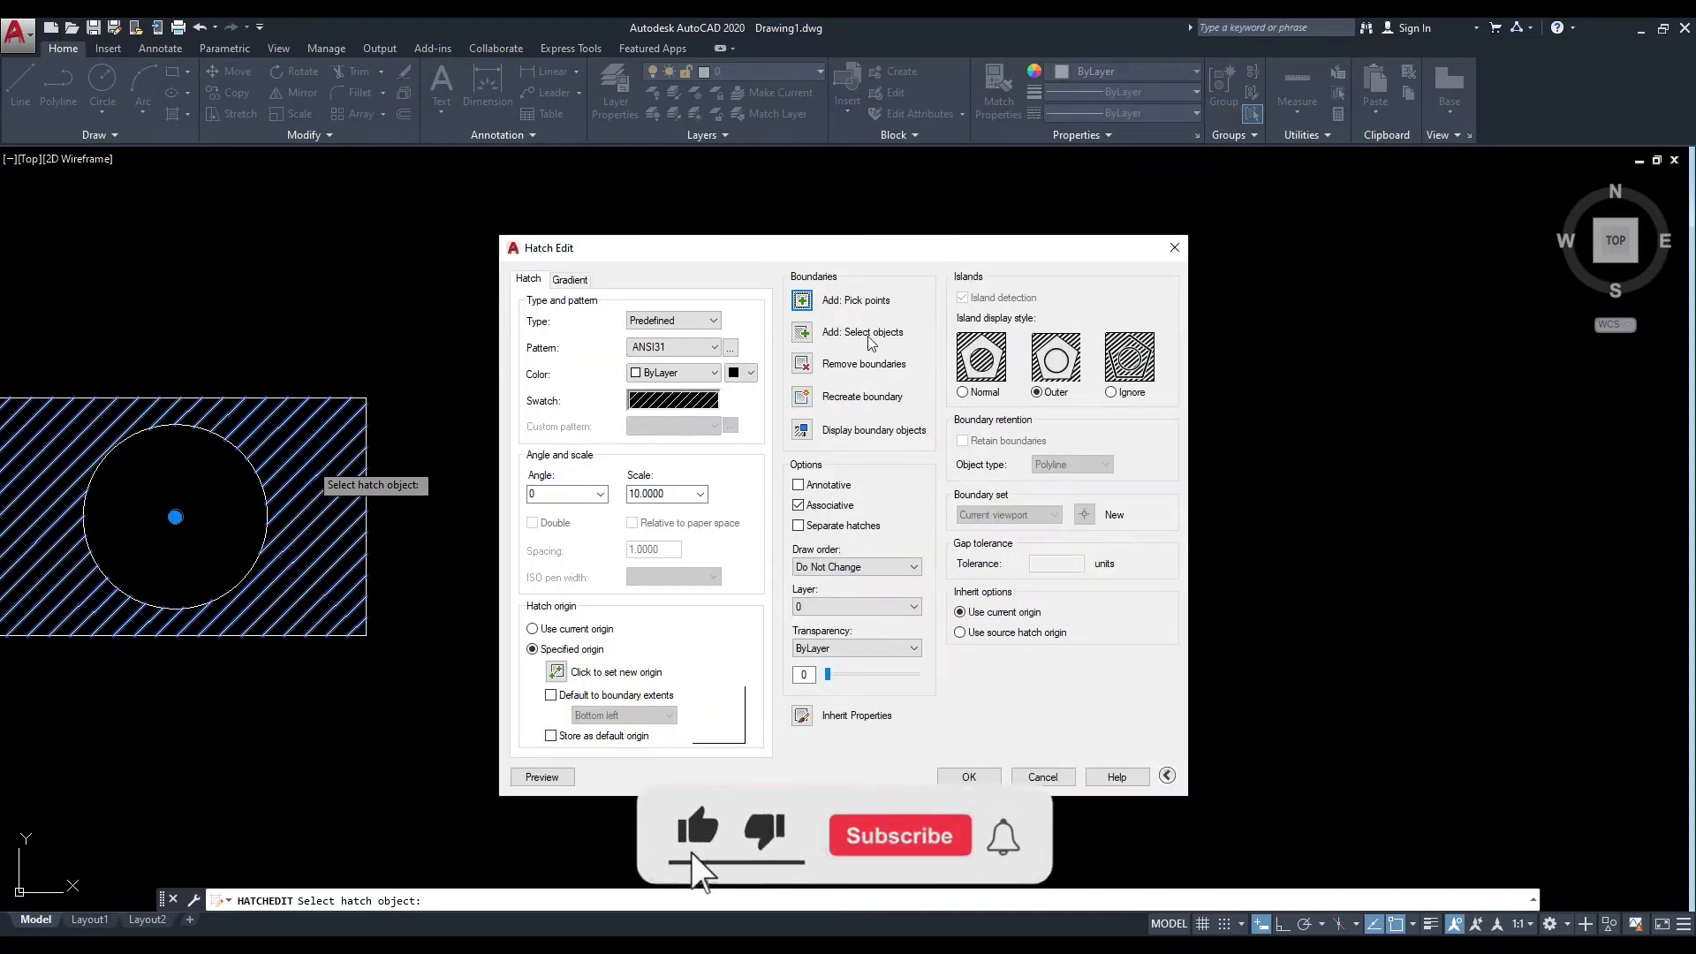
click(803, 334)
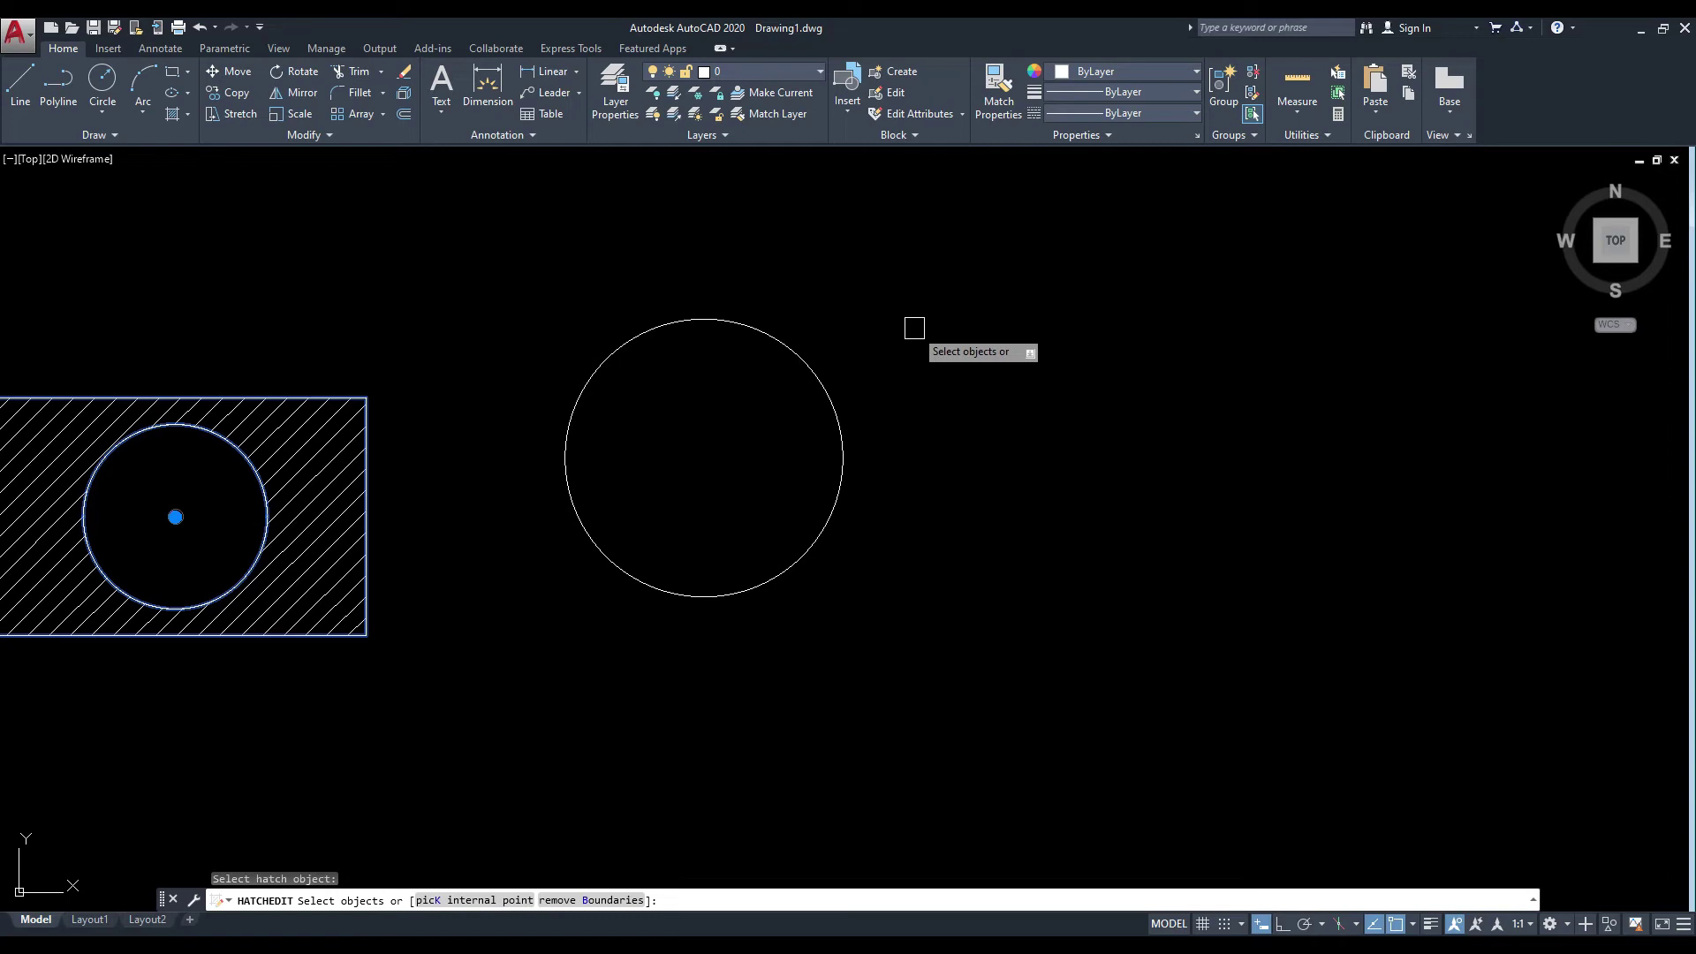
middle_drag(878, 310, 894, 348)
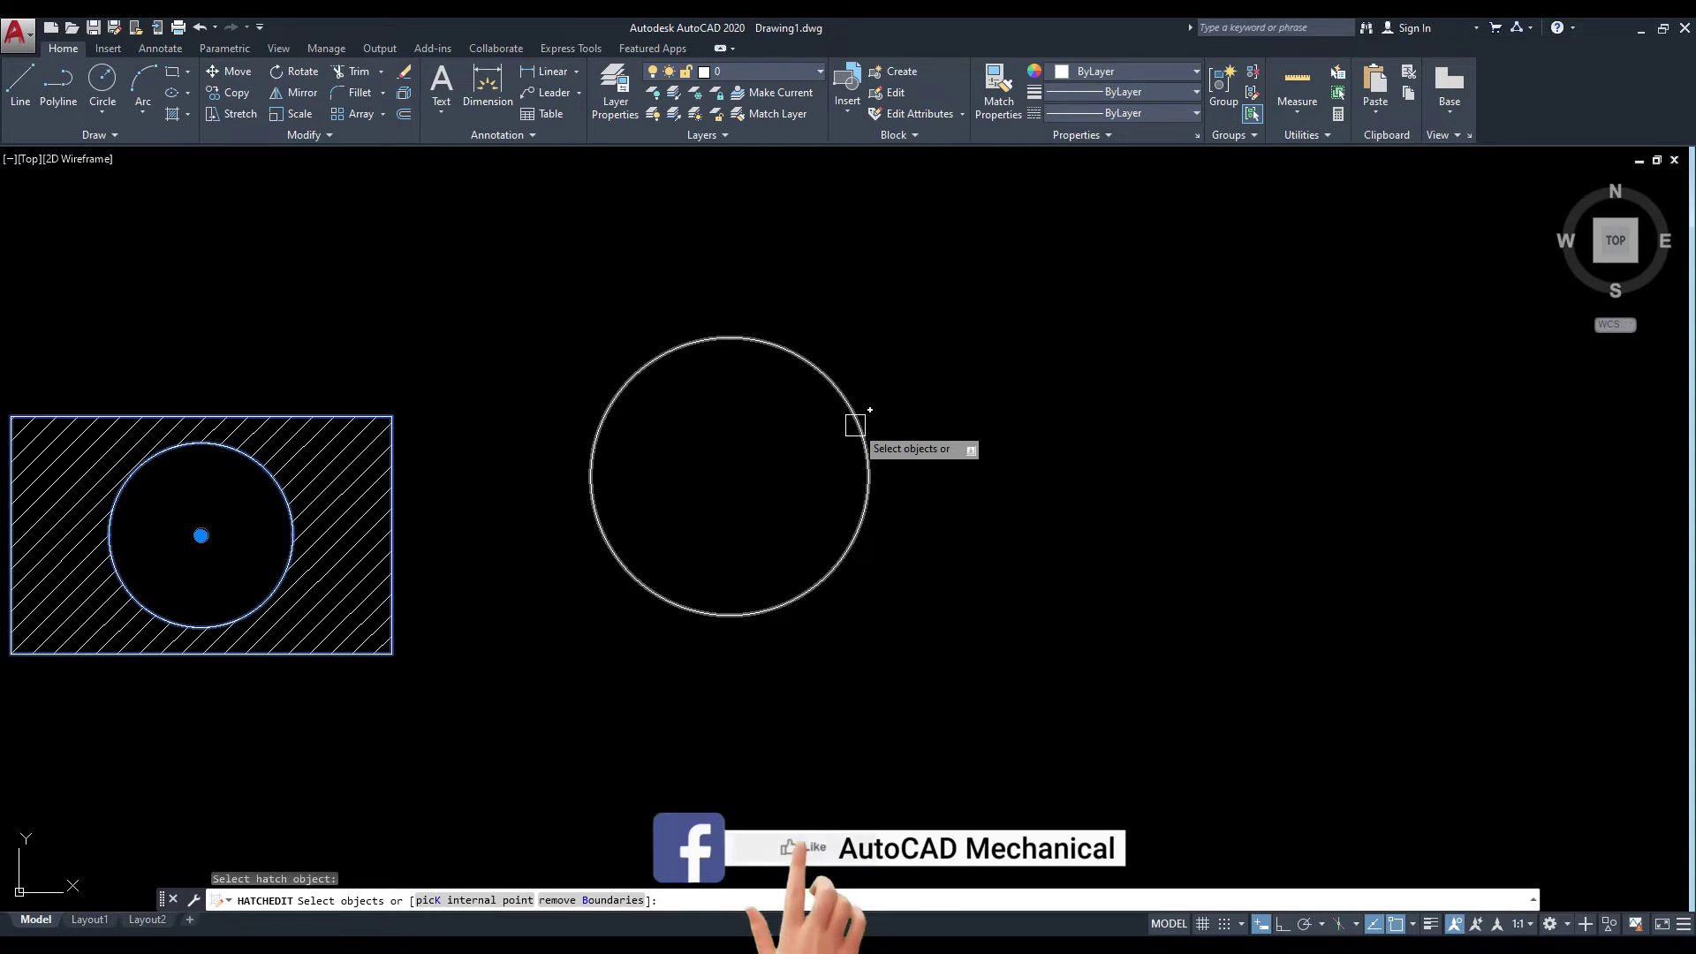
click(856, 425)
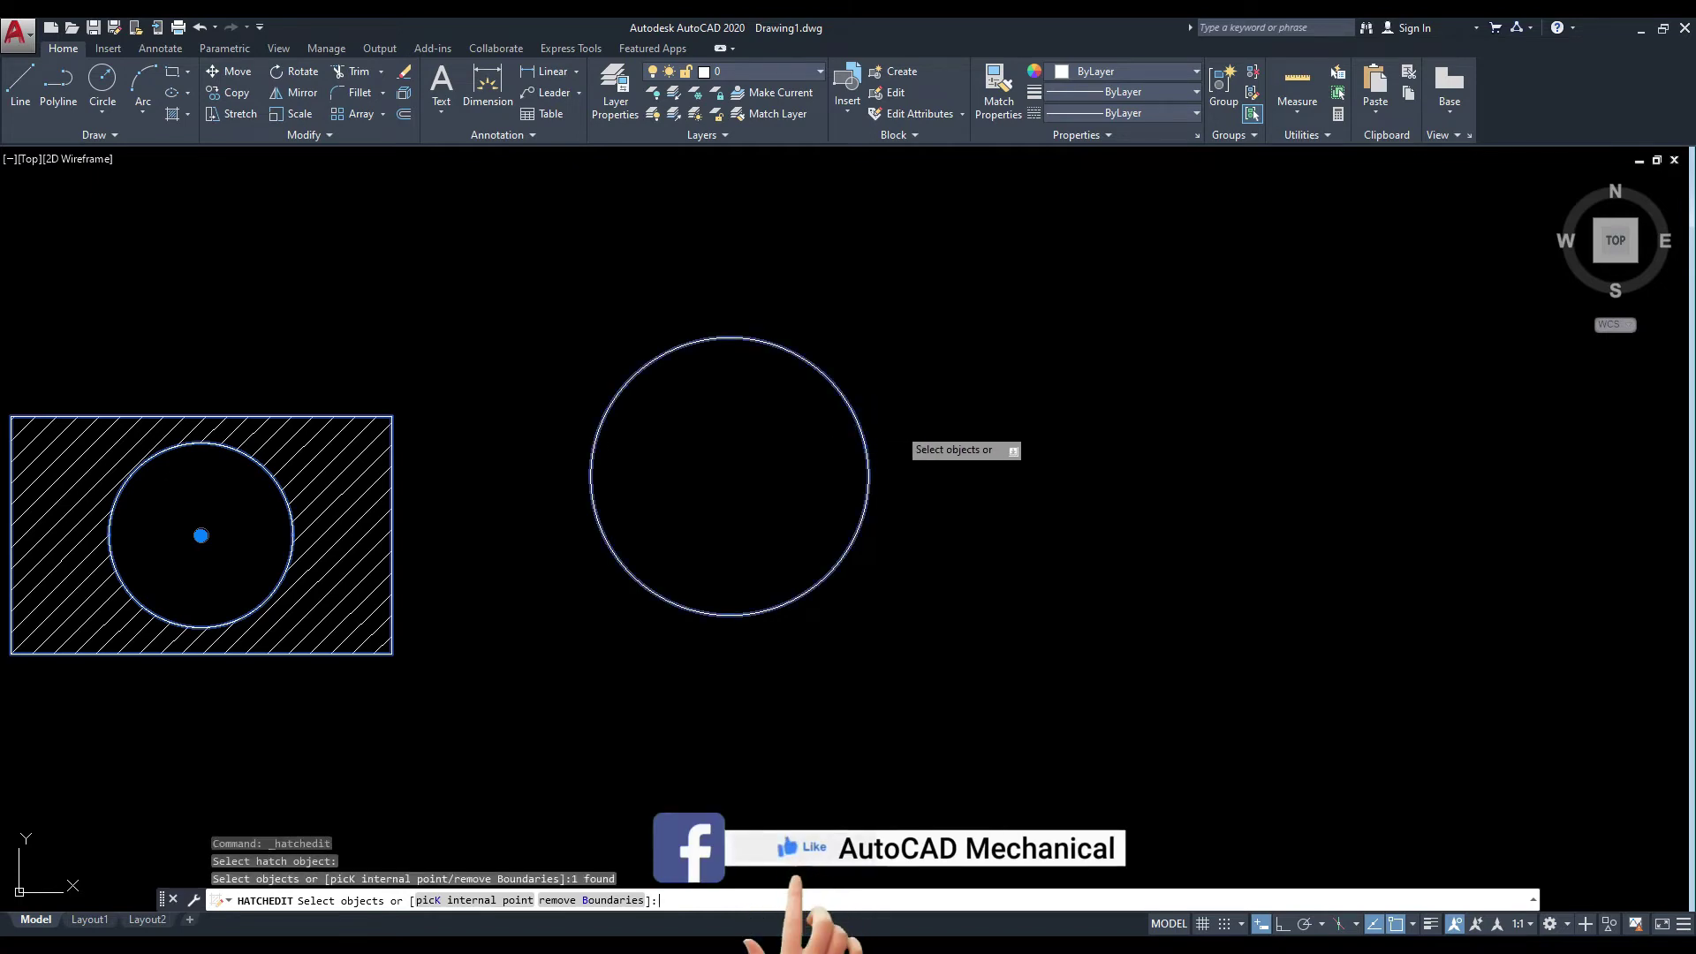
key(Return)
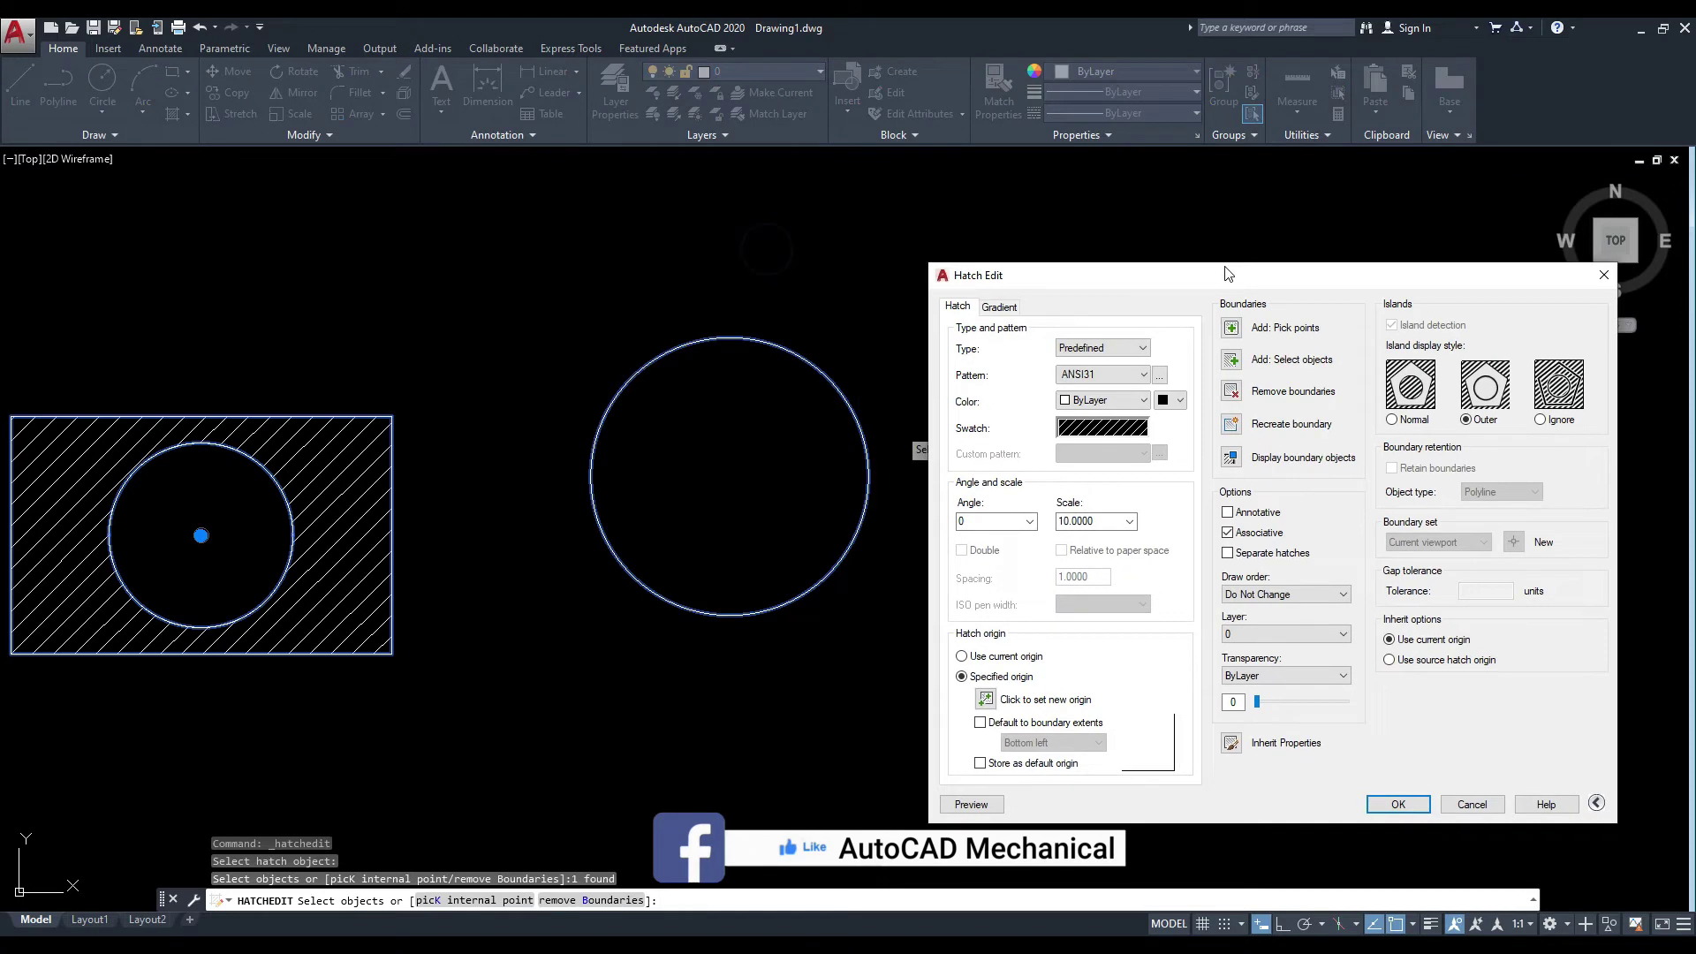
click(996, 770)
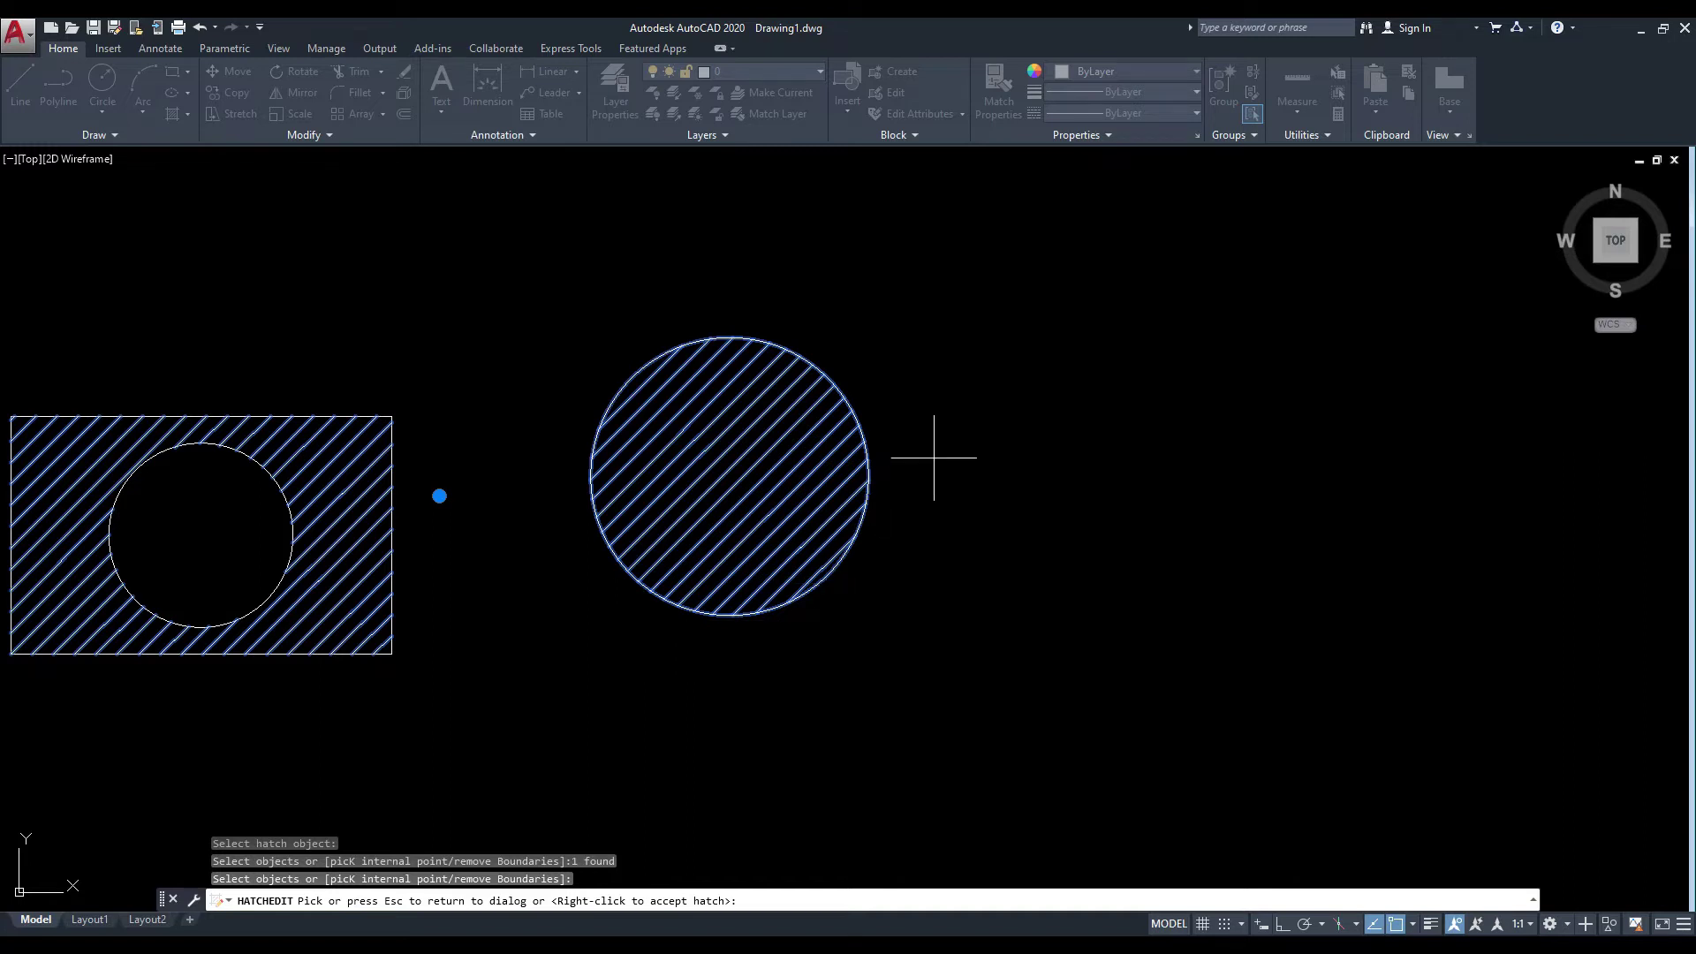
middle_drag(919, 452, 978, 494)
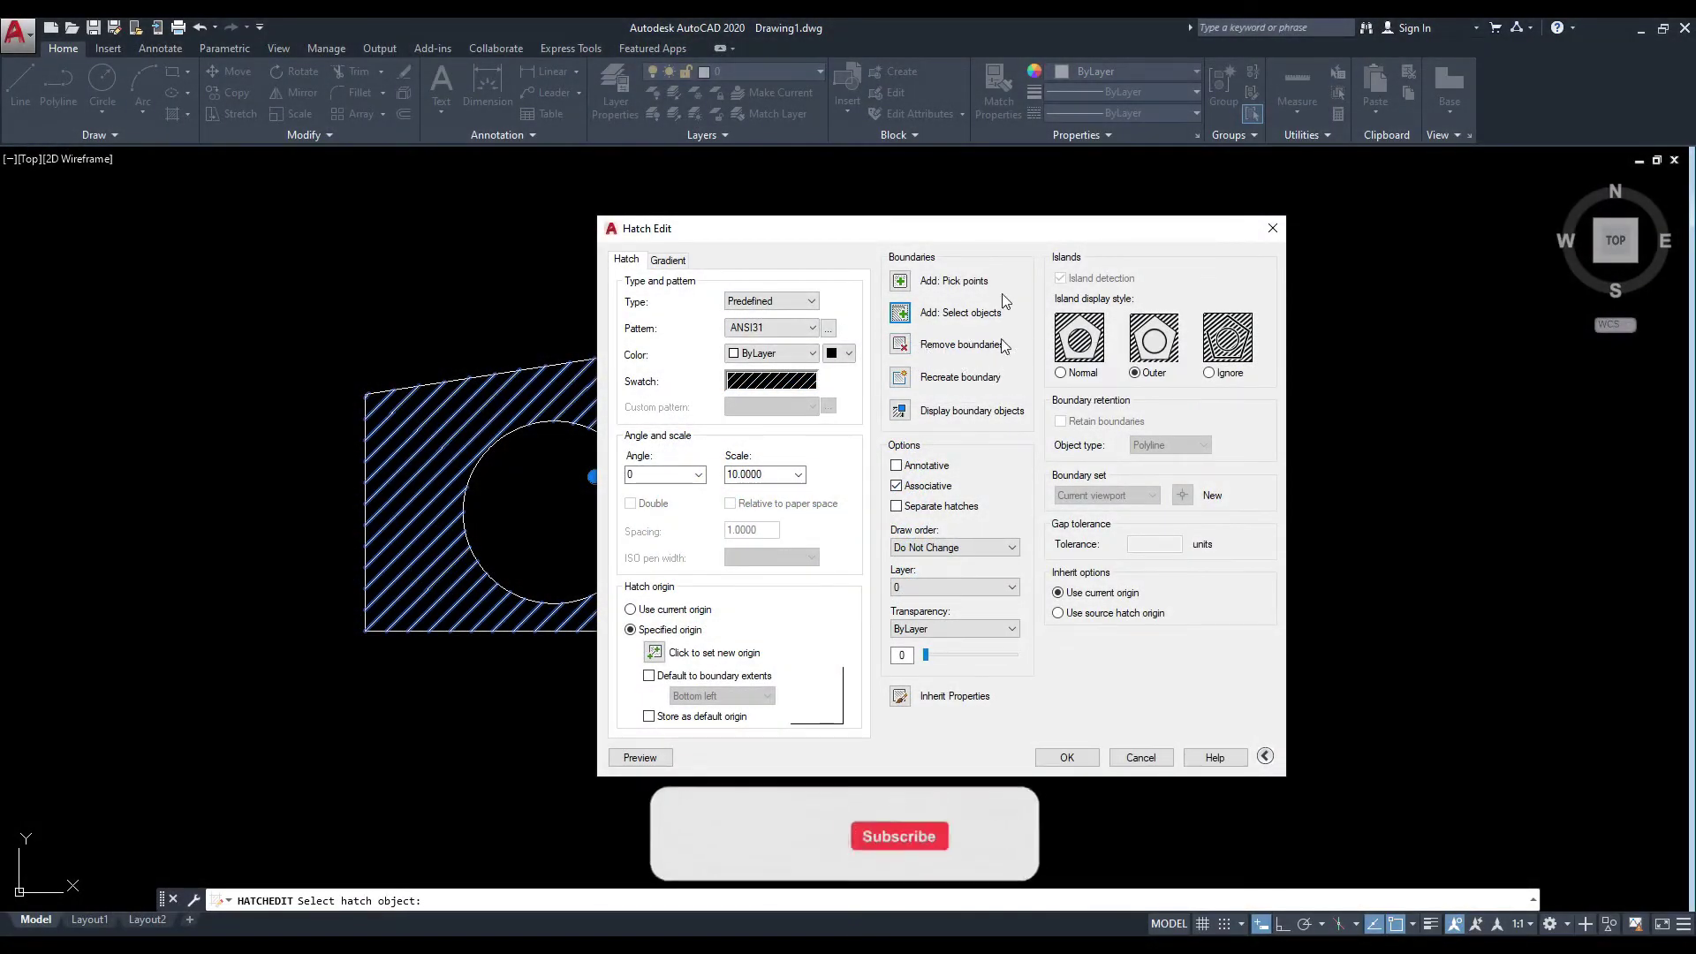
Try removing the inner circle boundary from the hatch, then cancel the edit.
drag(1018, 237, 980, 228)
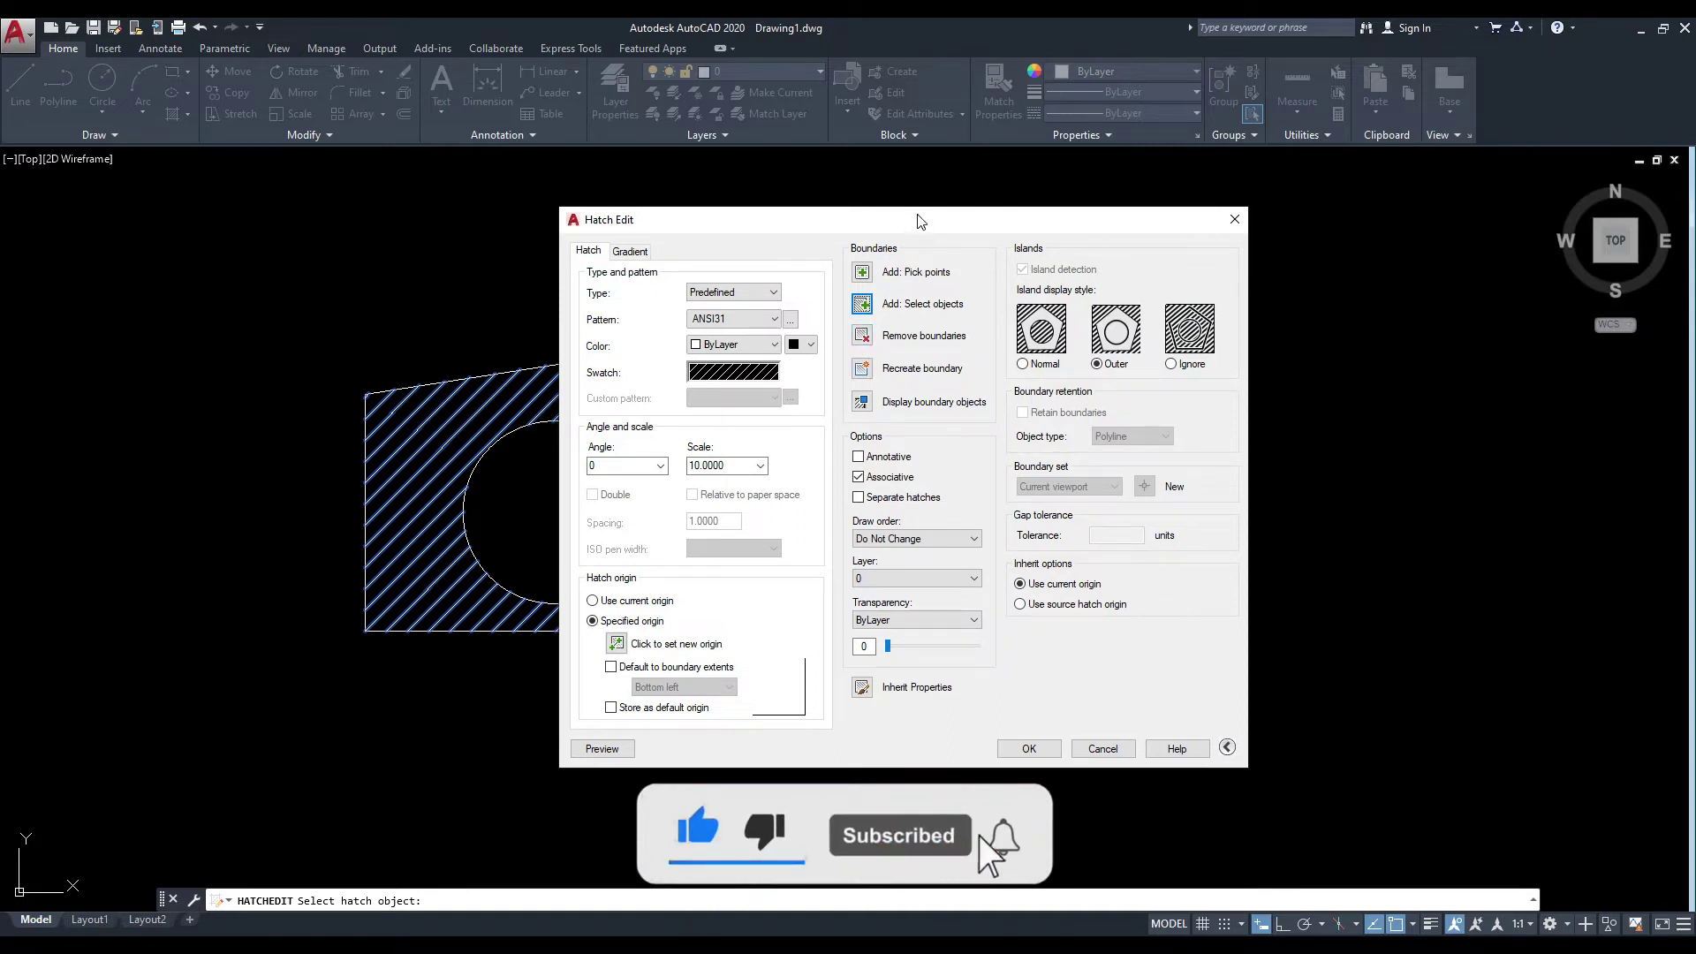
drag(919, 221, 884, 221)
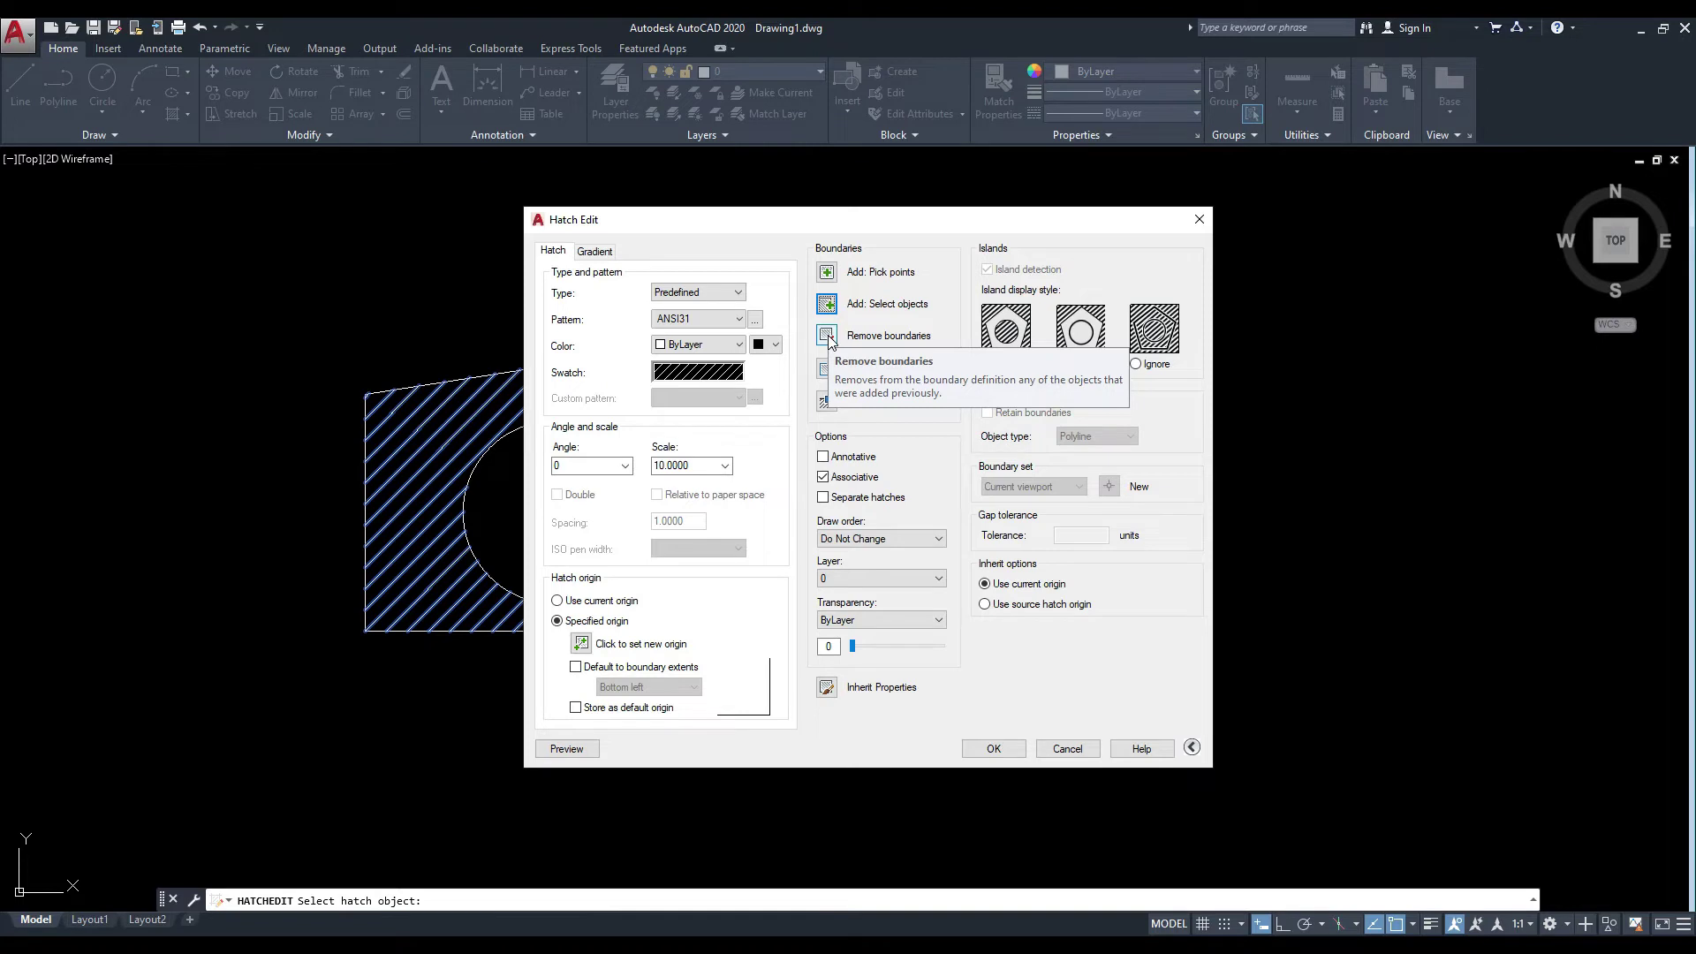
click(827, 335)
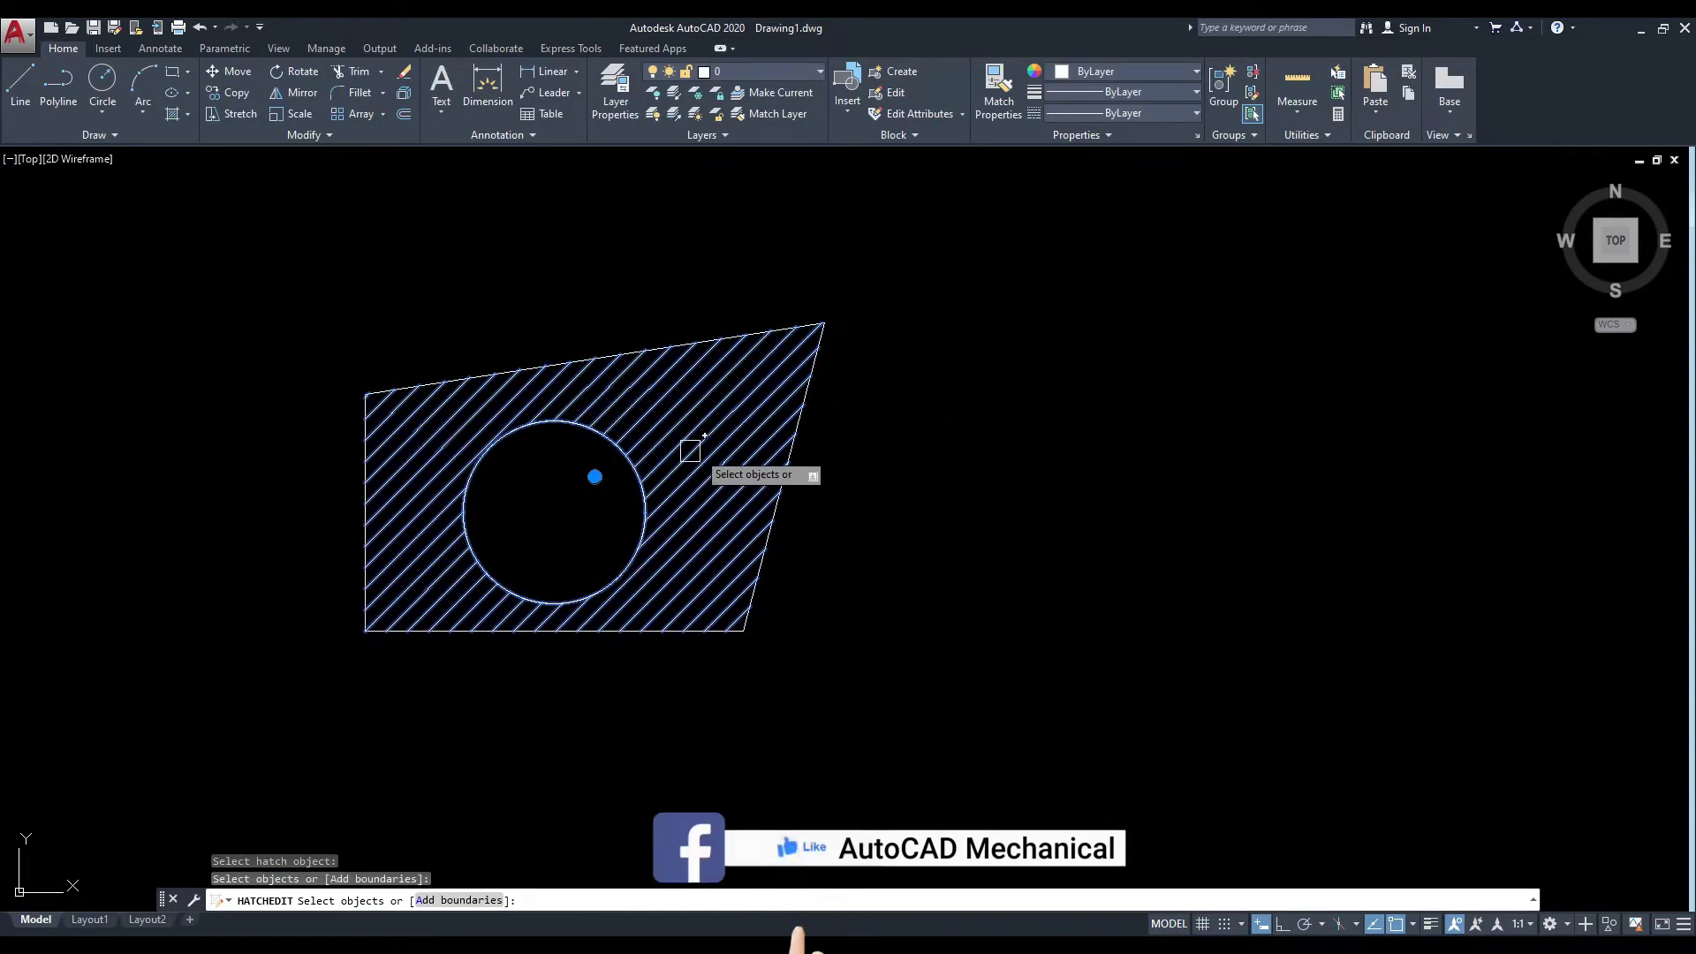
click(613, 458)
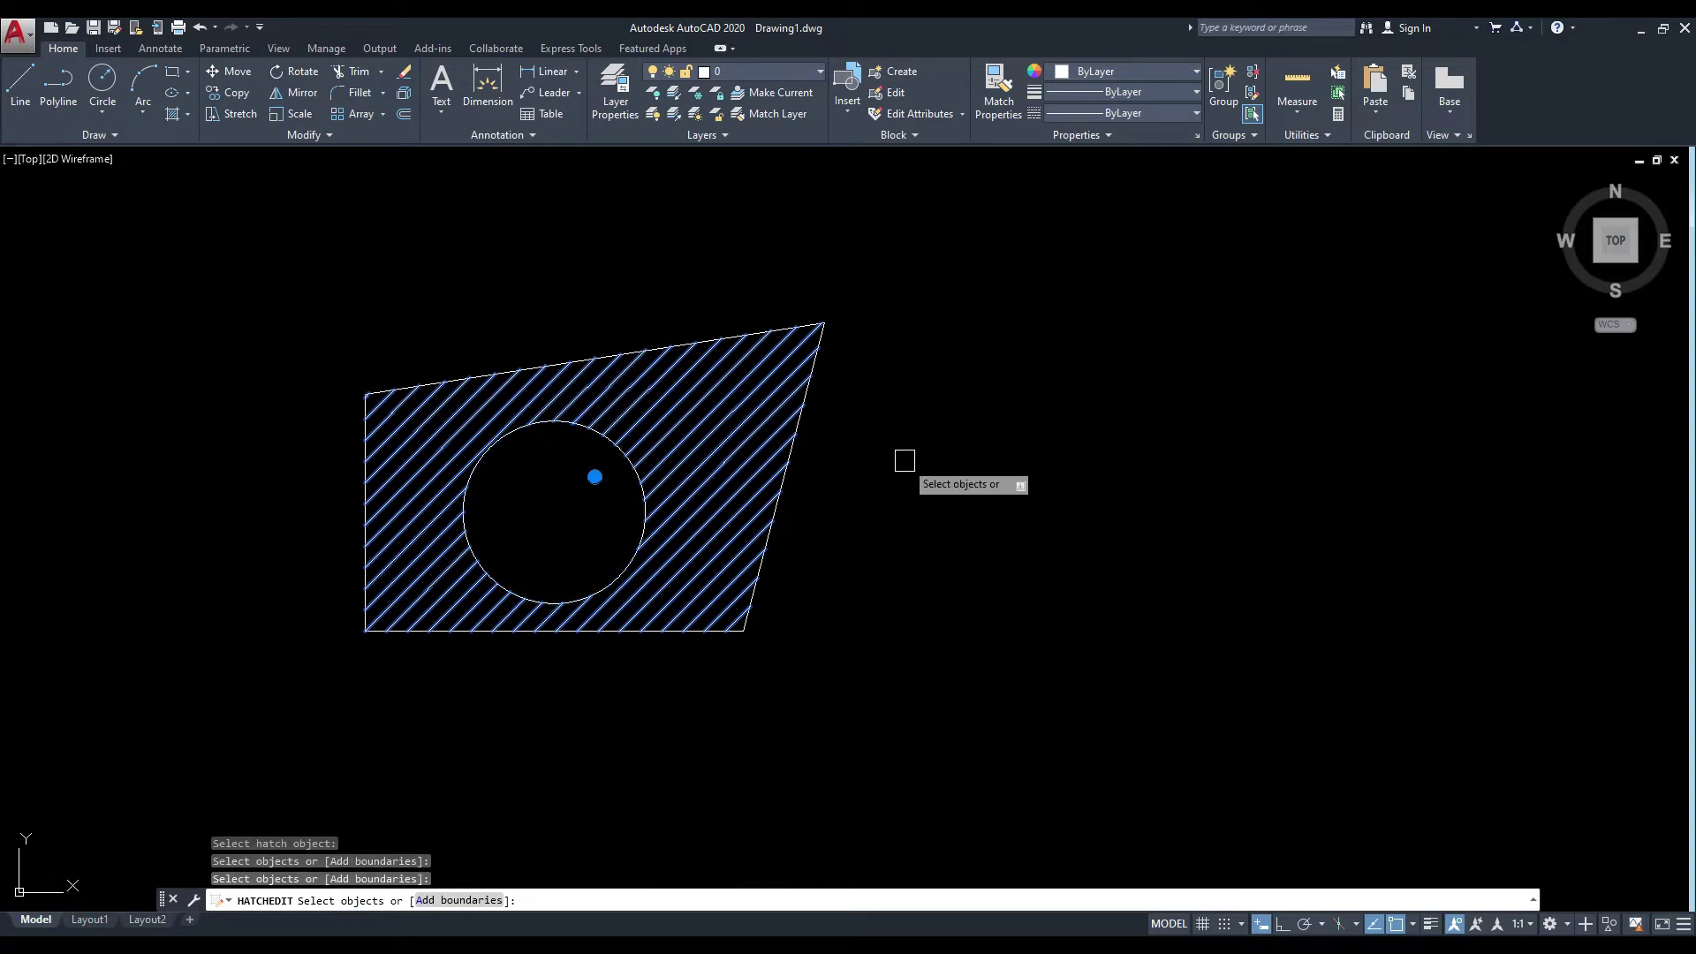
key(Return)
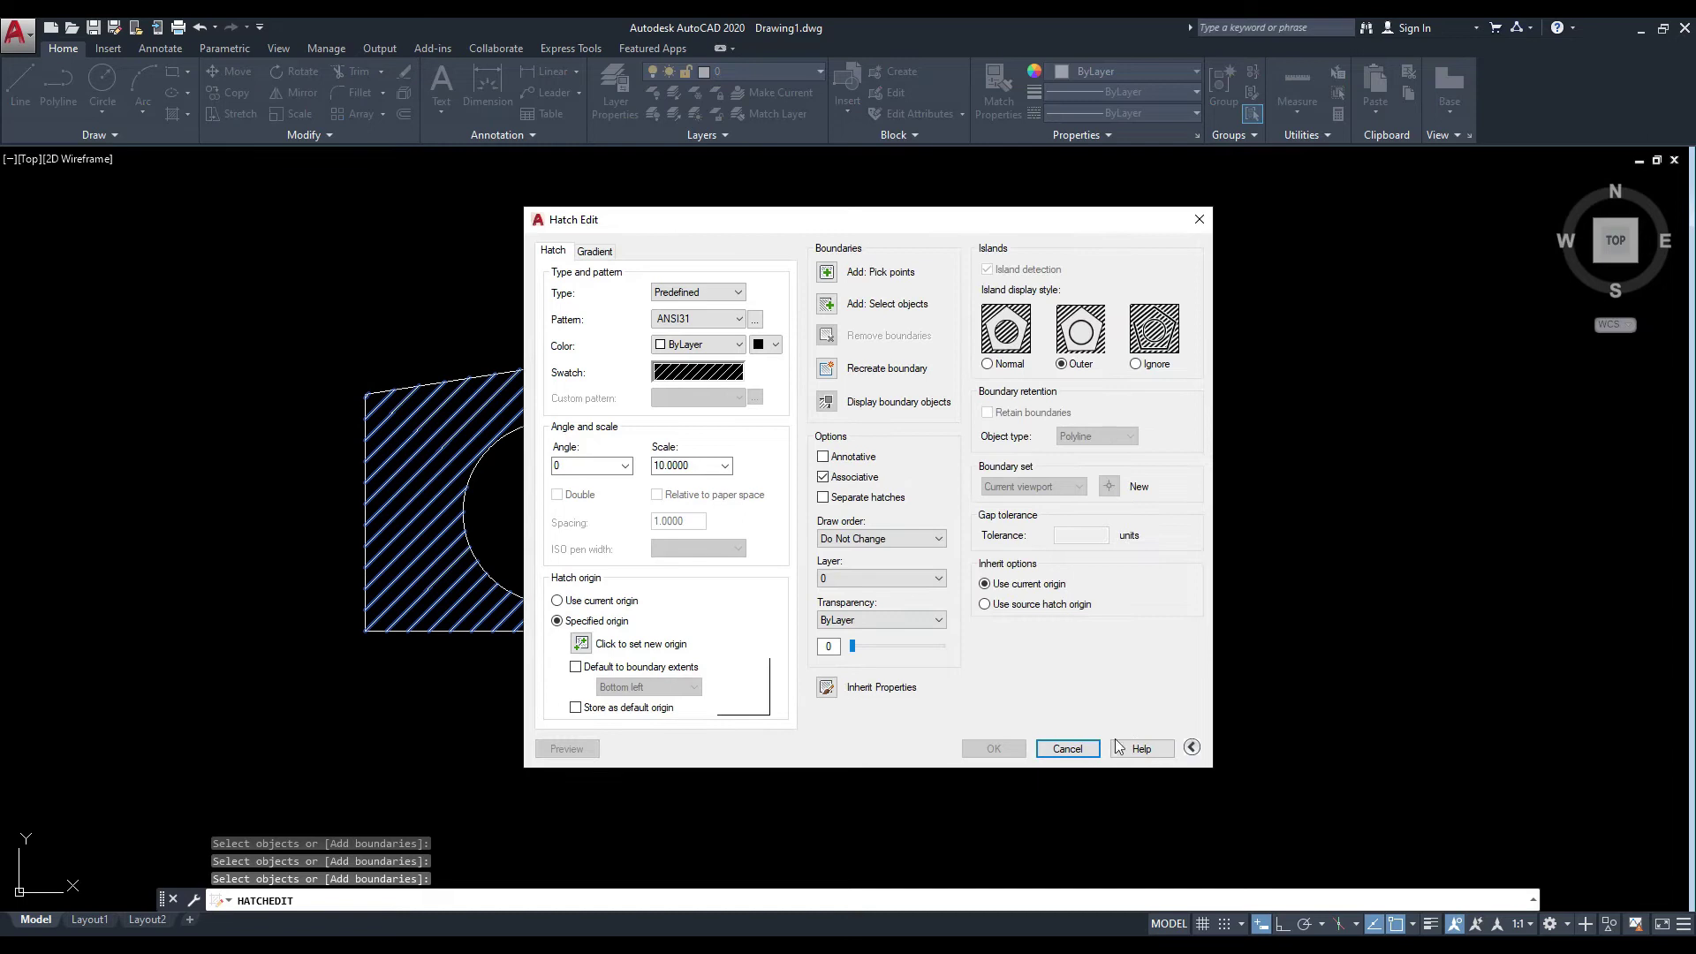
click(1072, 752)
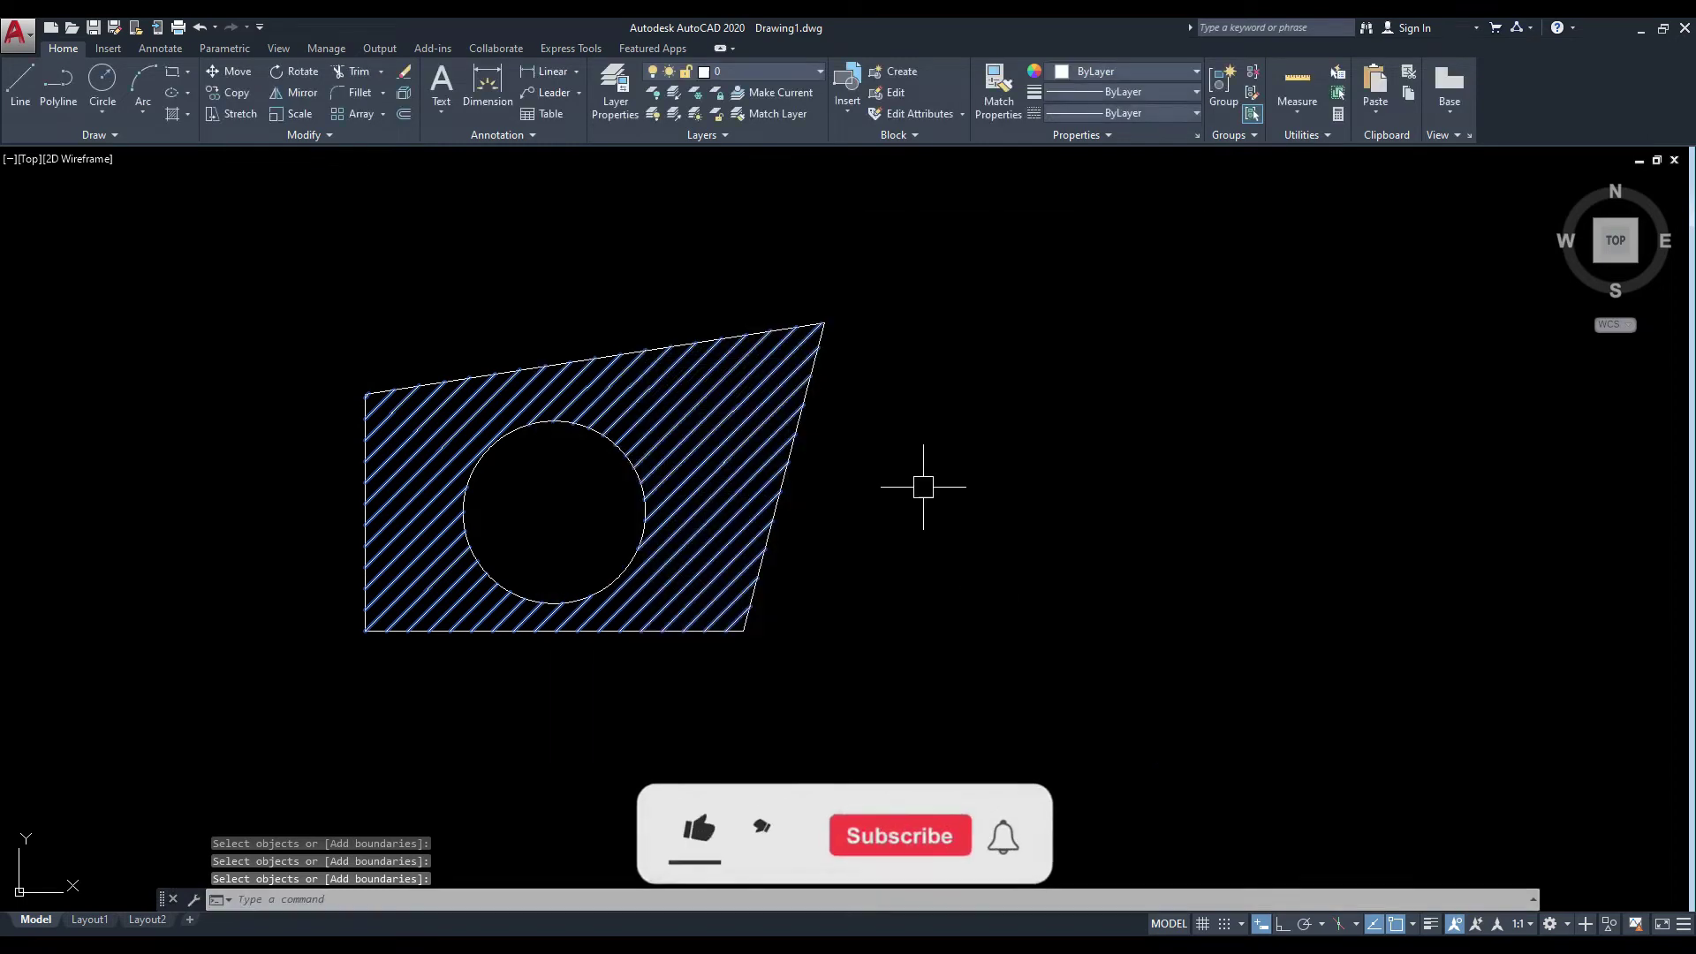
key(Escape)
Drag the slanted shape's hatch to the right with its grip, then undo the move.
click(703, 446)
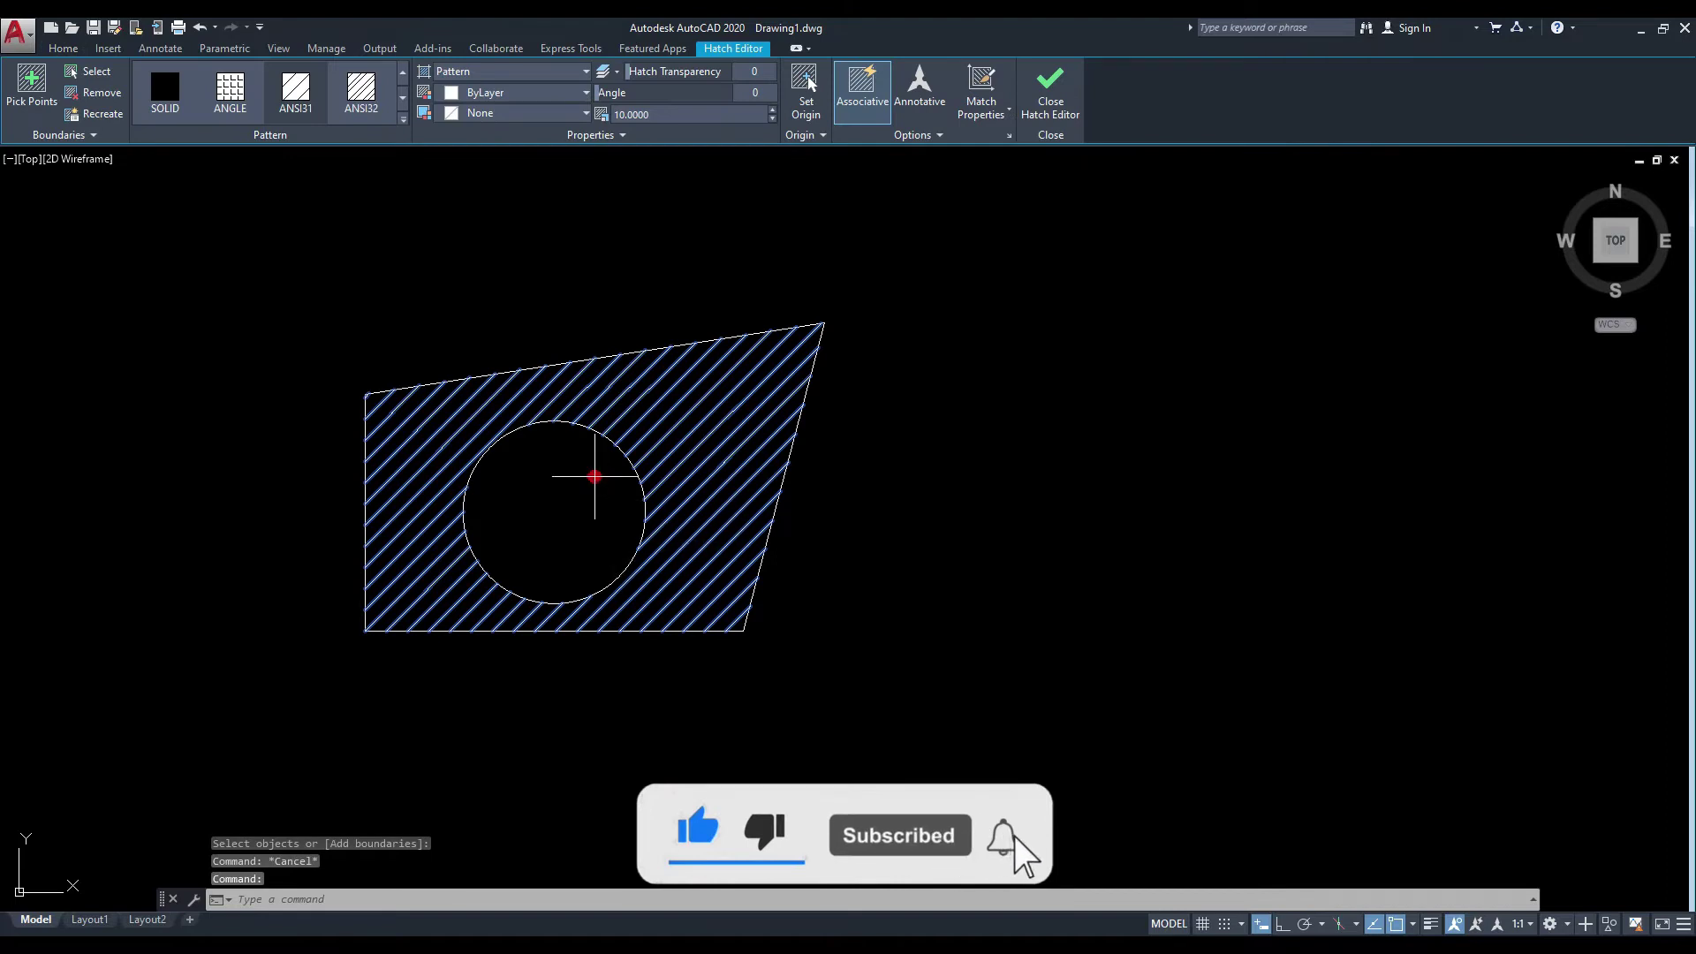
click(1275, 402)
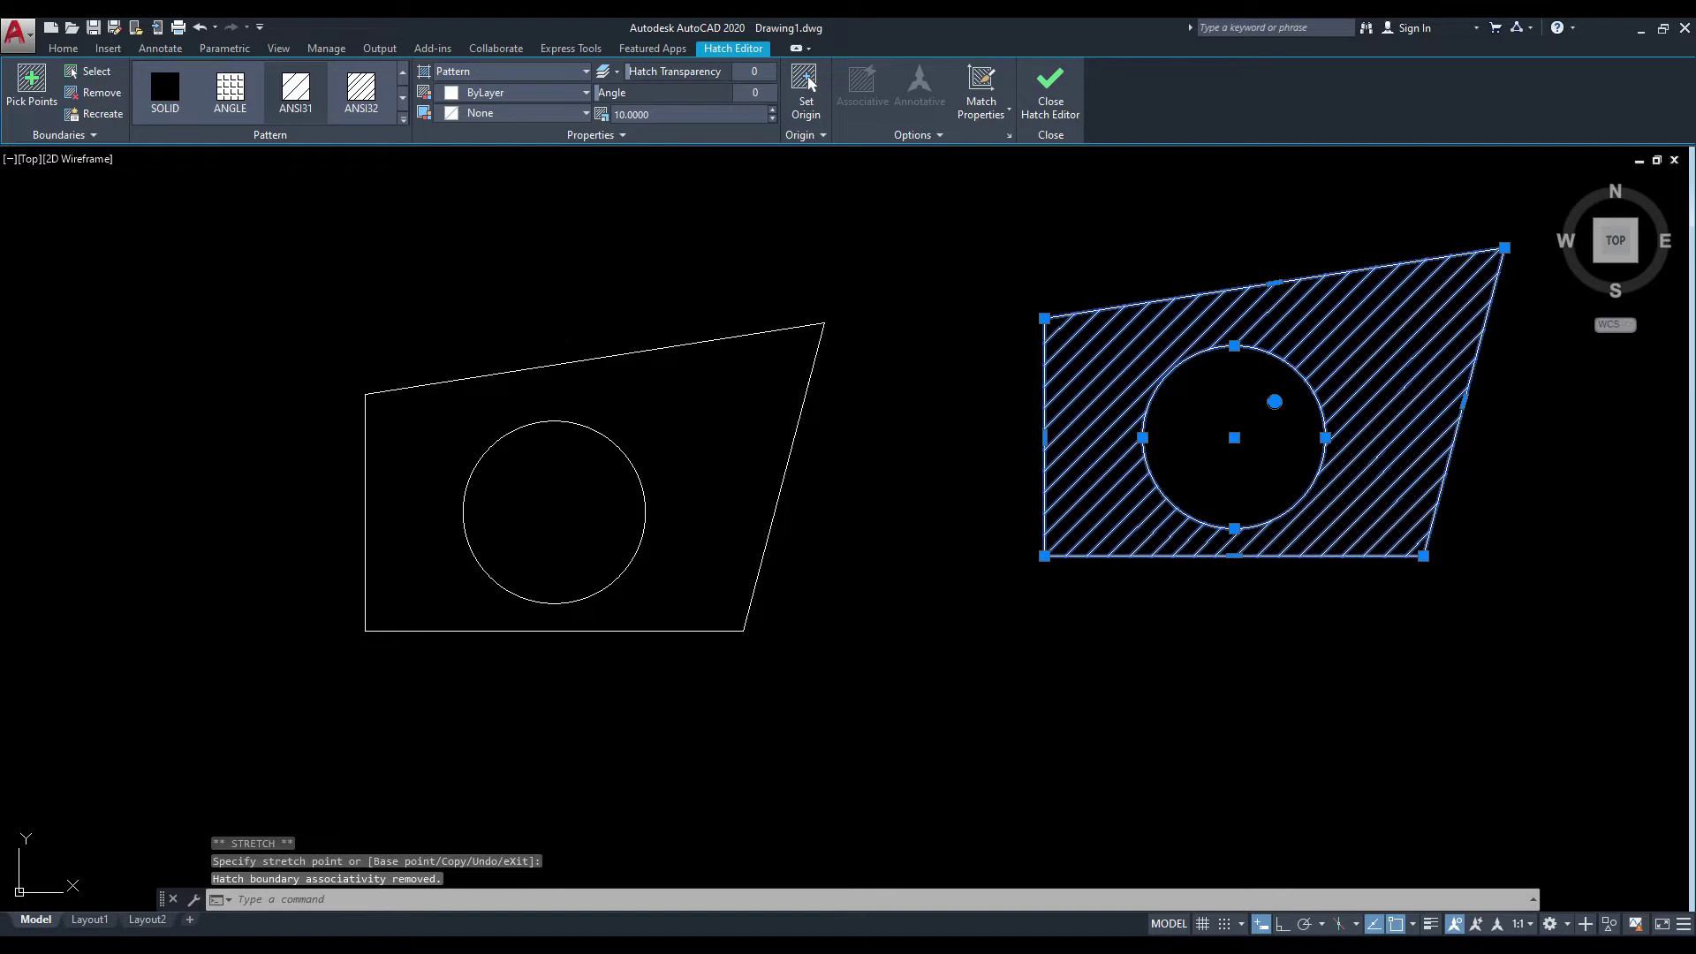
key(Escape)
middle_drag(1030, 365, 942, 397)
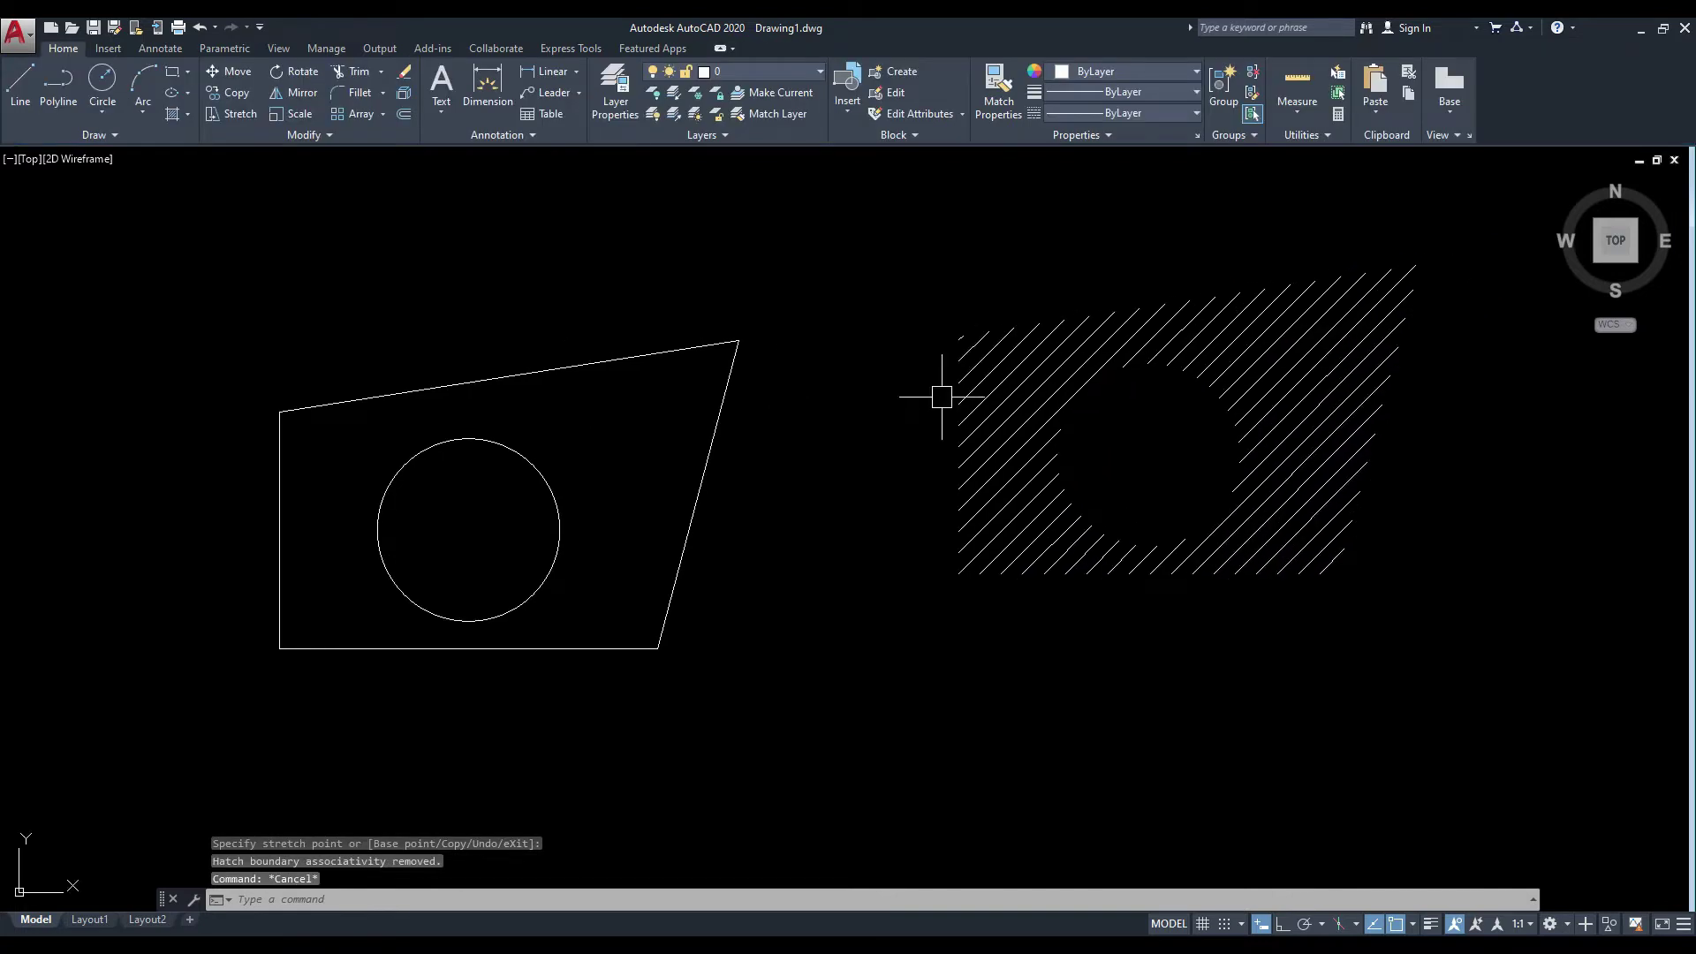
key(ctrl+z)
key(ctrl+z)
key(ctrl+z)
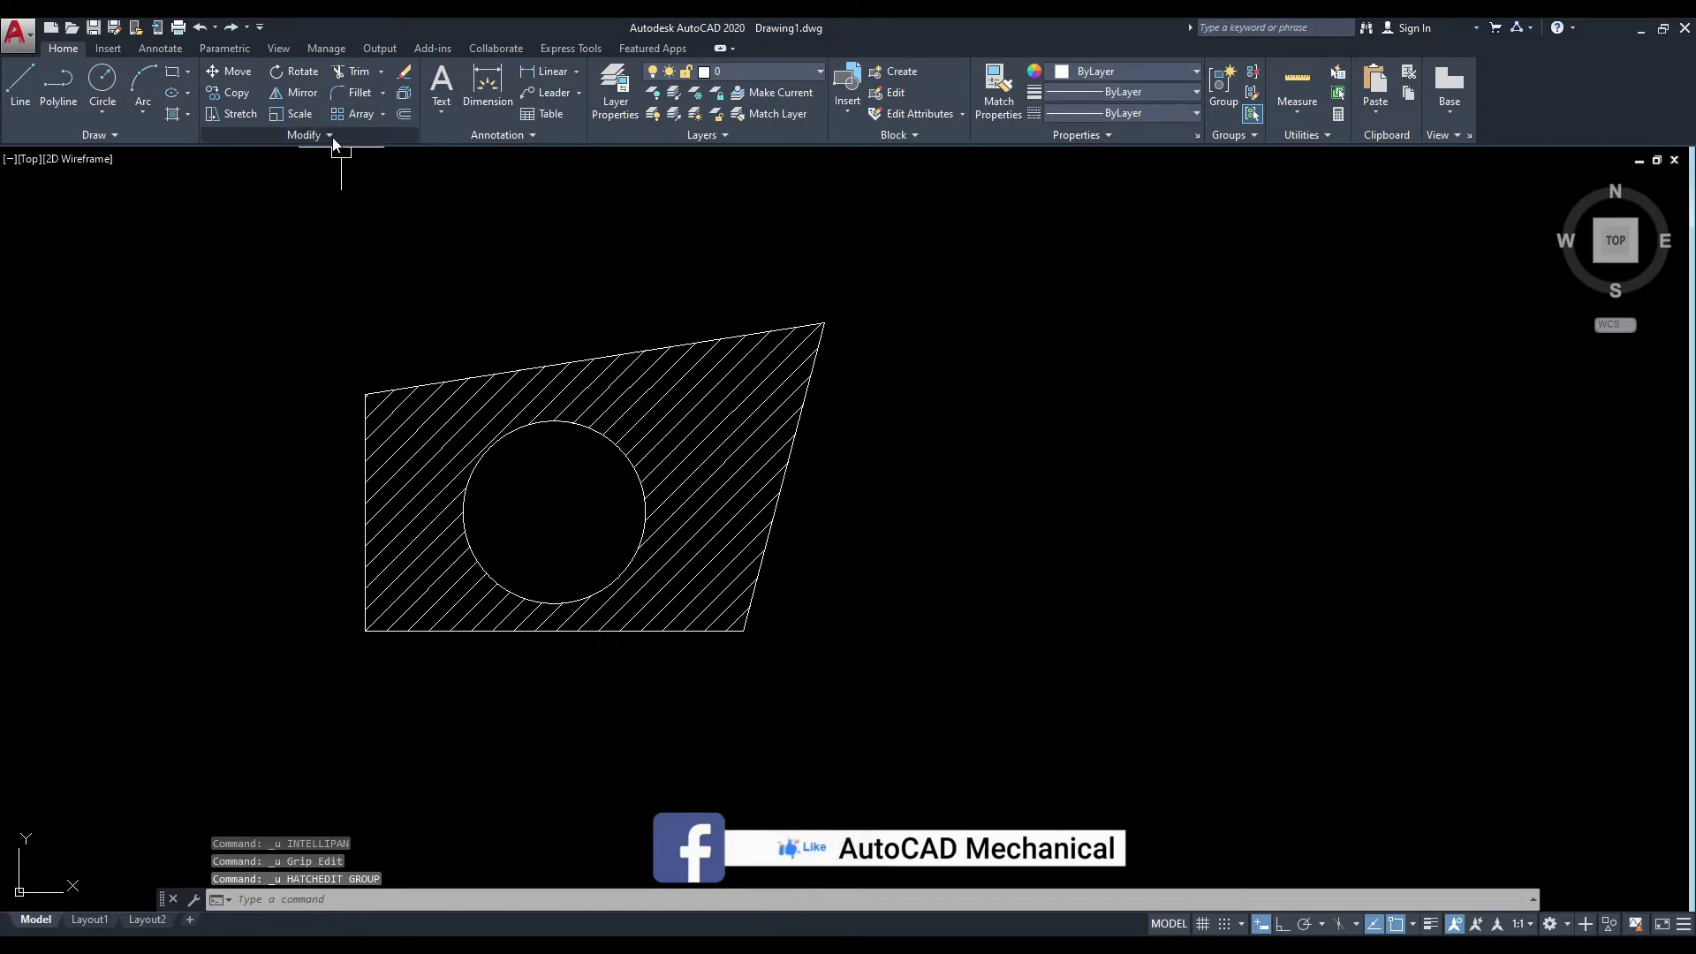
Move the hatch again by its centre grip to the right of the slanted shape.
click(610, 409)
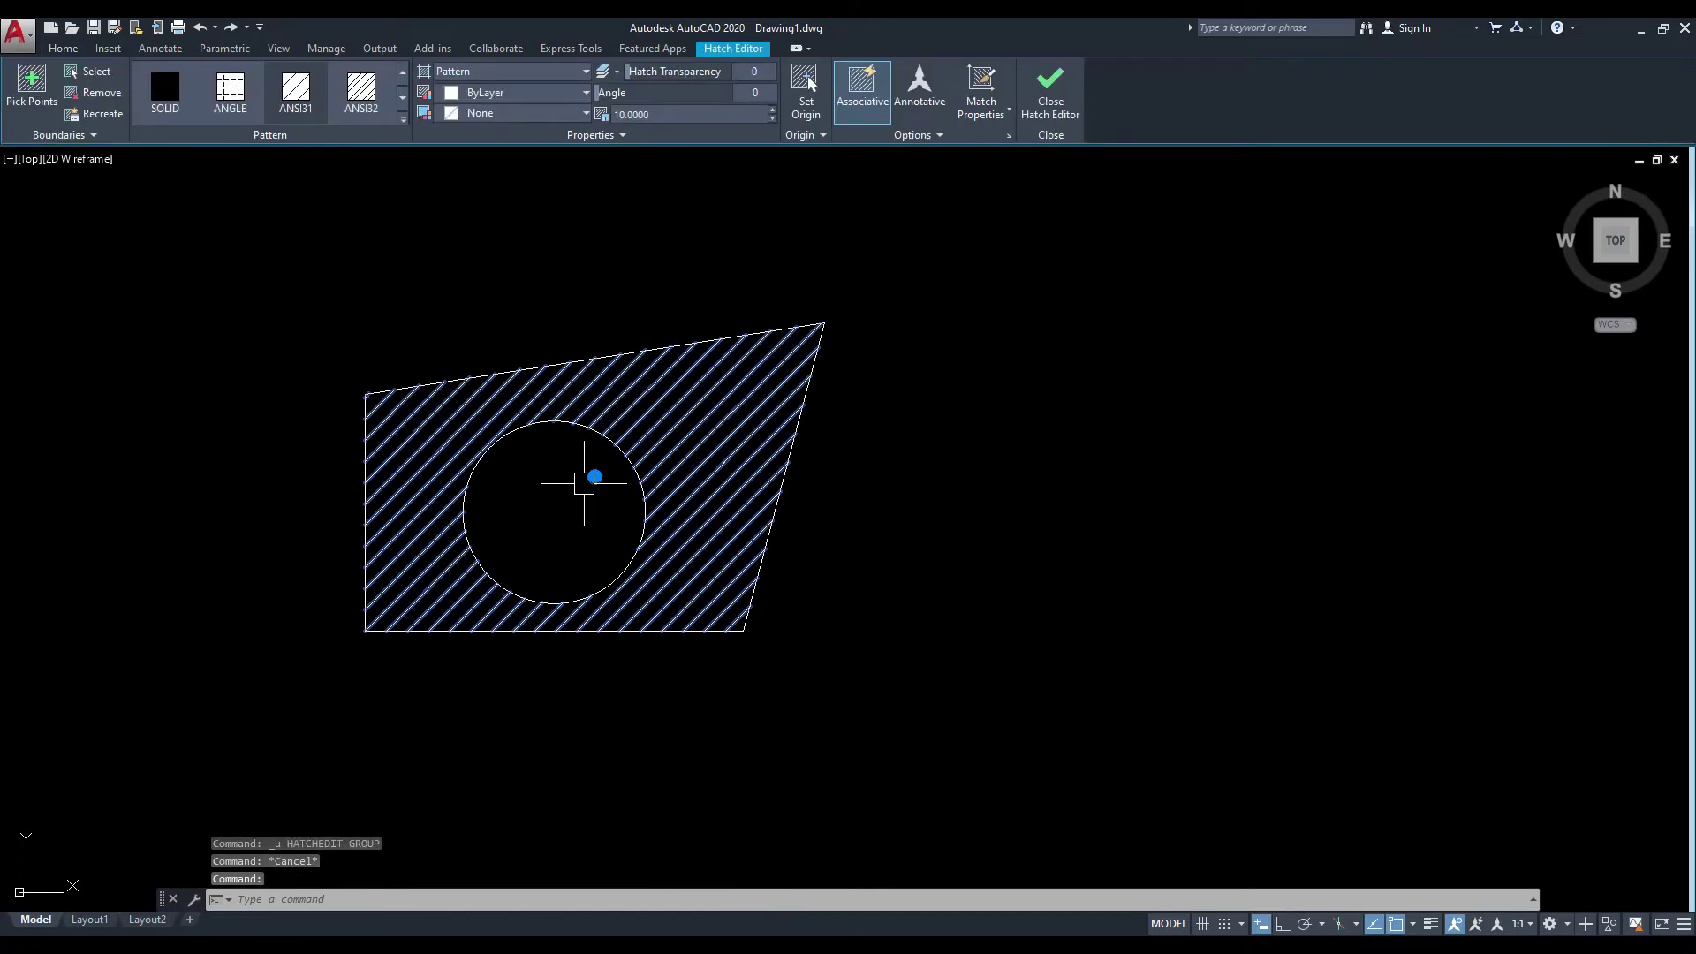
click(595, 478)
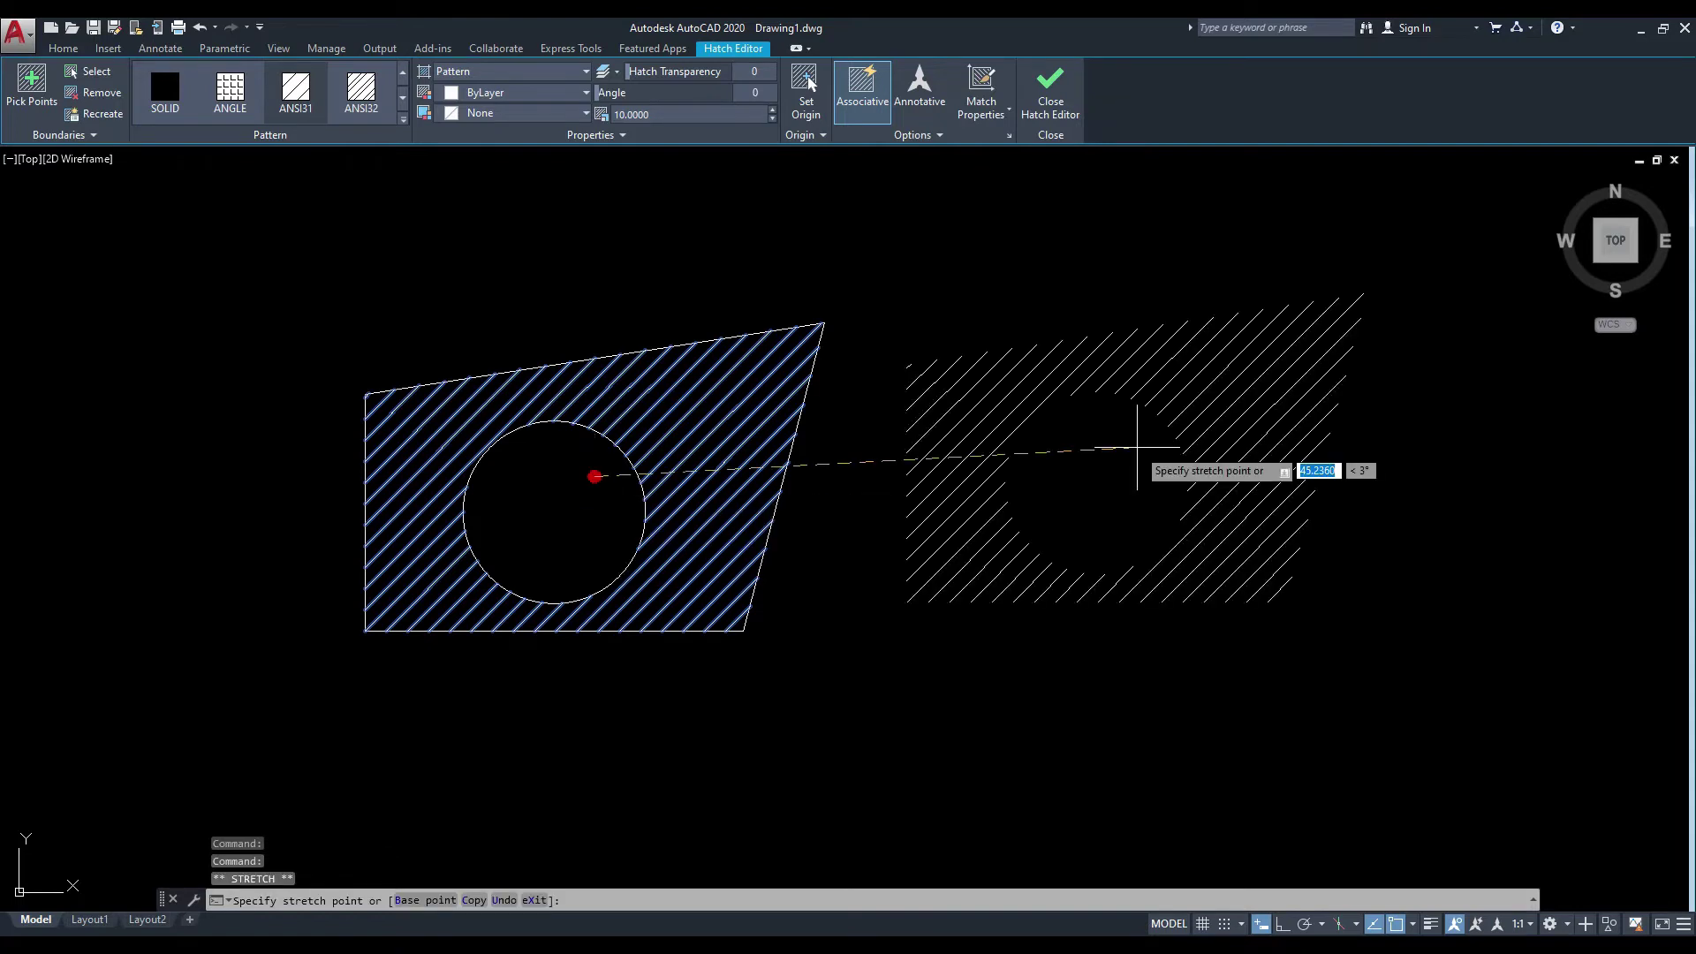
click(1205, 405)
key(Escape)
mouse_move(1089, 395)
middle_down()
mouse_move(820, 400)
mouse_move(860, 428)
middle_up()
key(Escape)
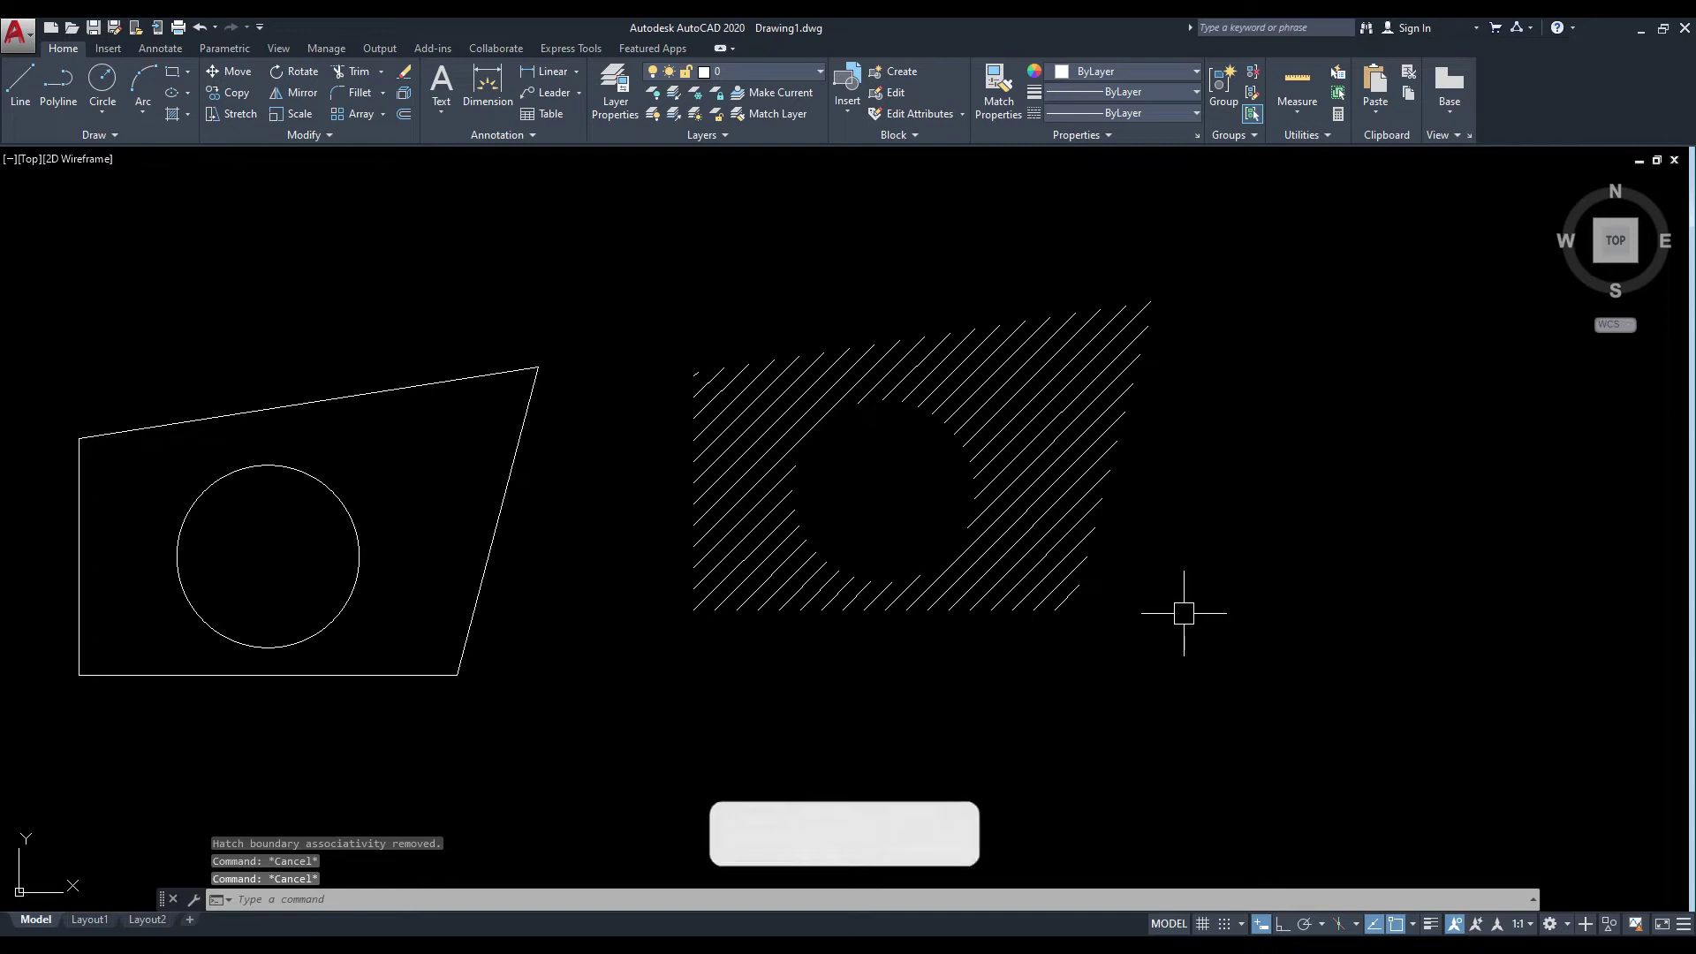
middle_drag(448, 478, 365, 466)
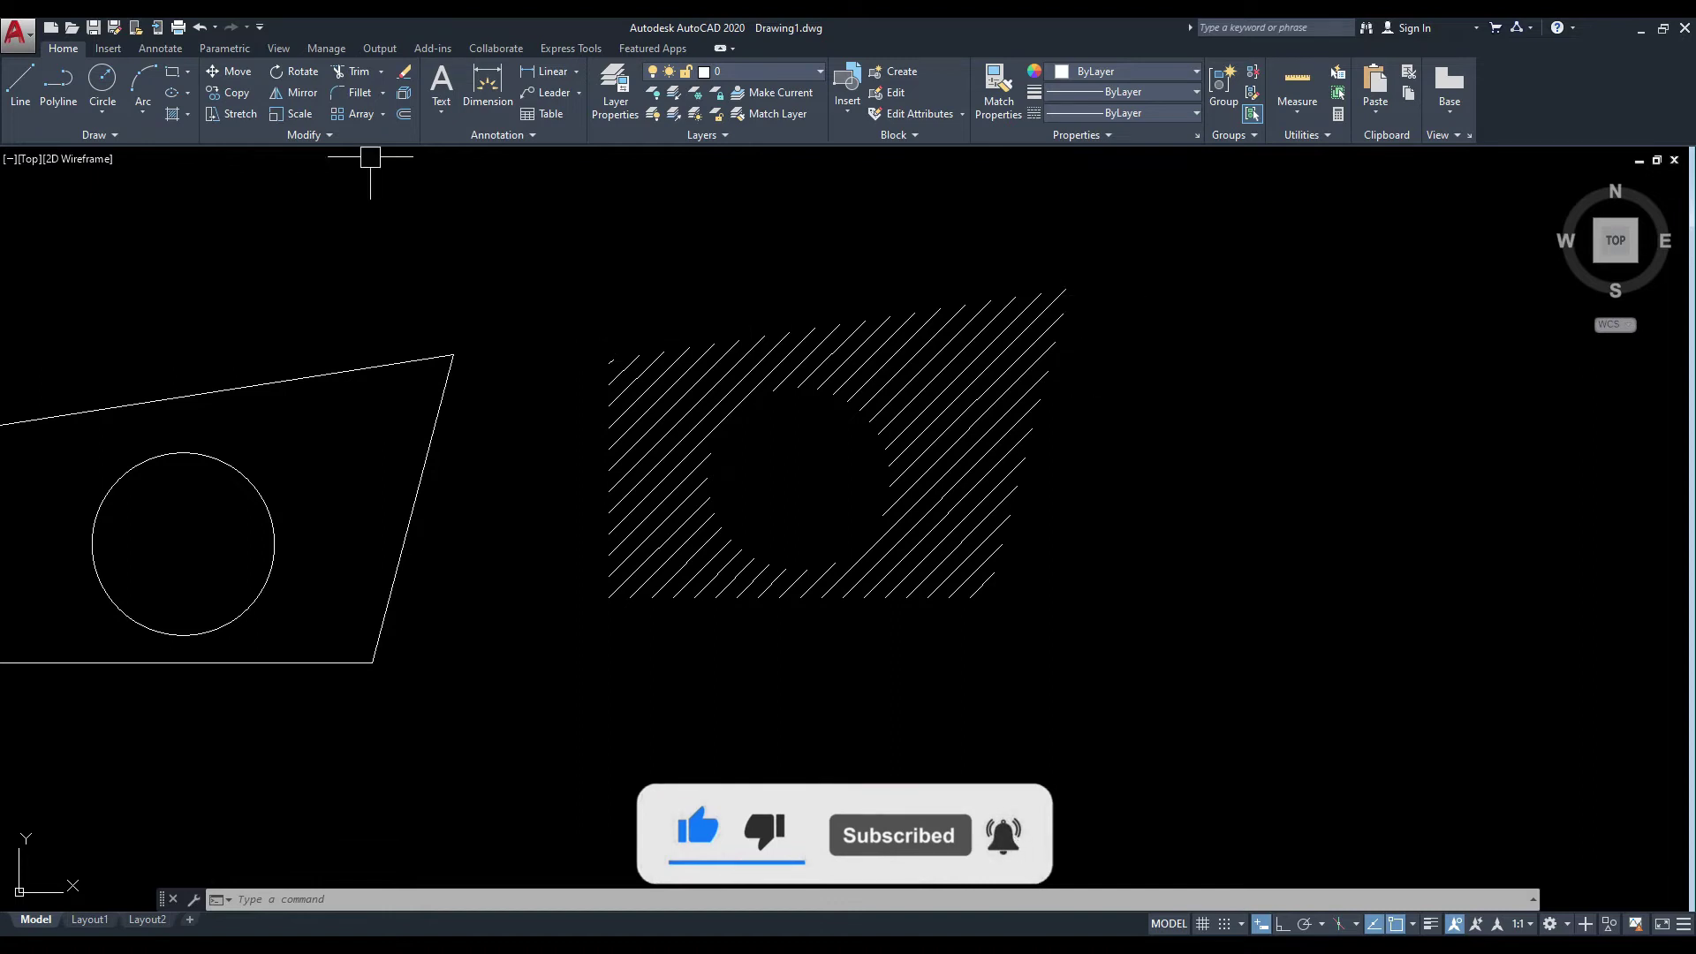
Recreate a polyline boundary around the detached ANSI31 hatch and keep them associated.
click(334, 136)
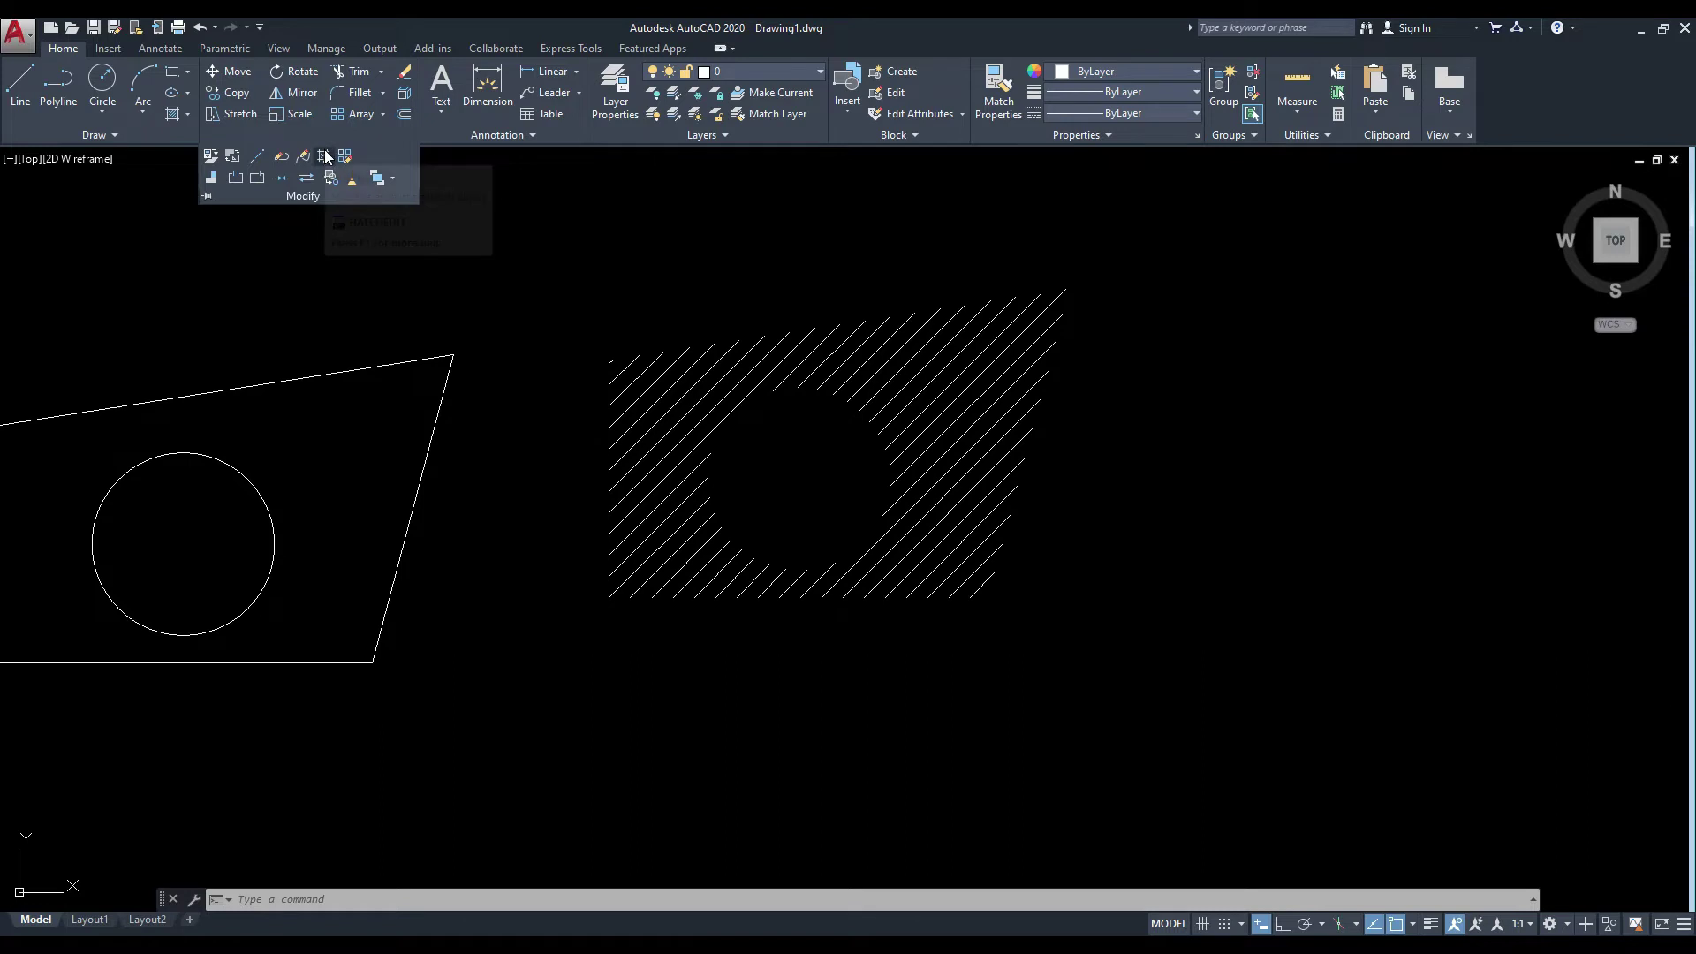
click(325, 156)
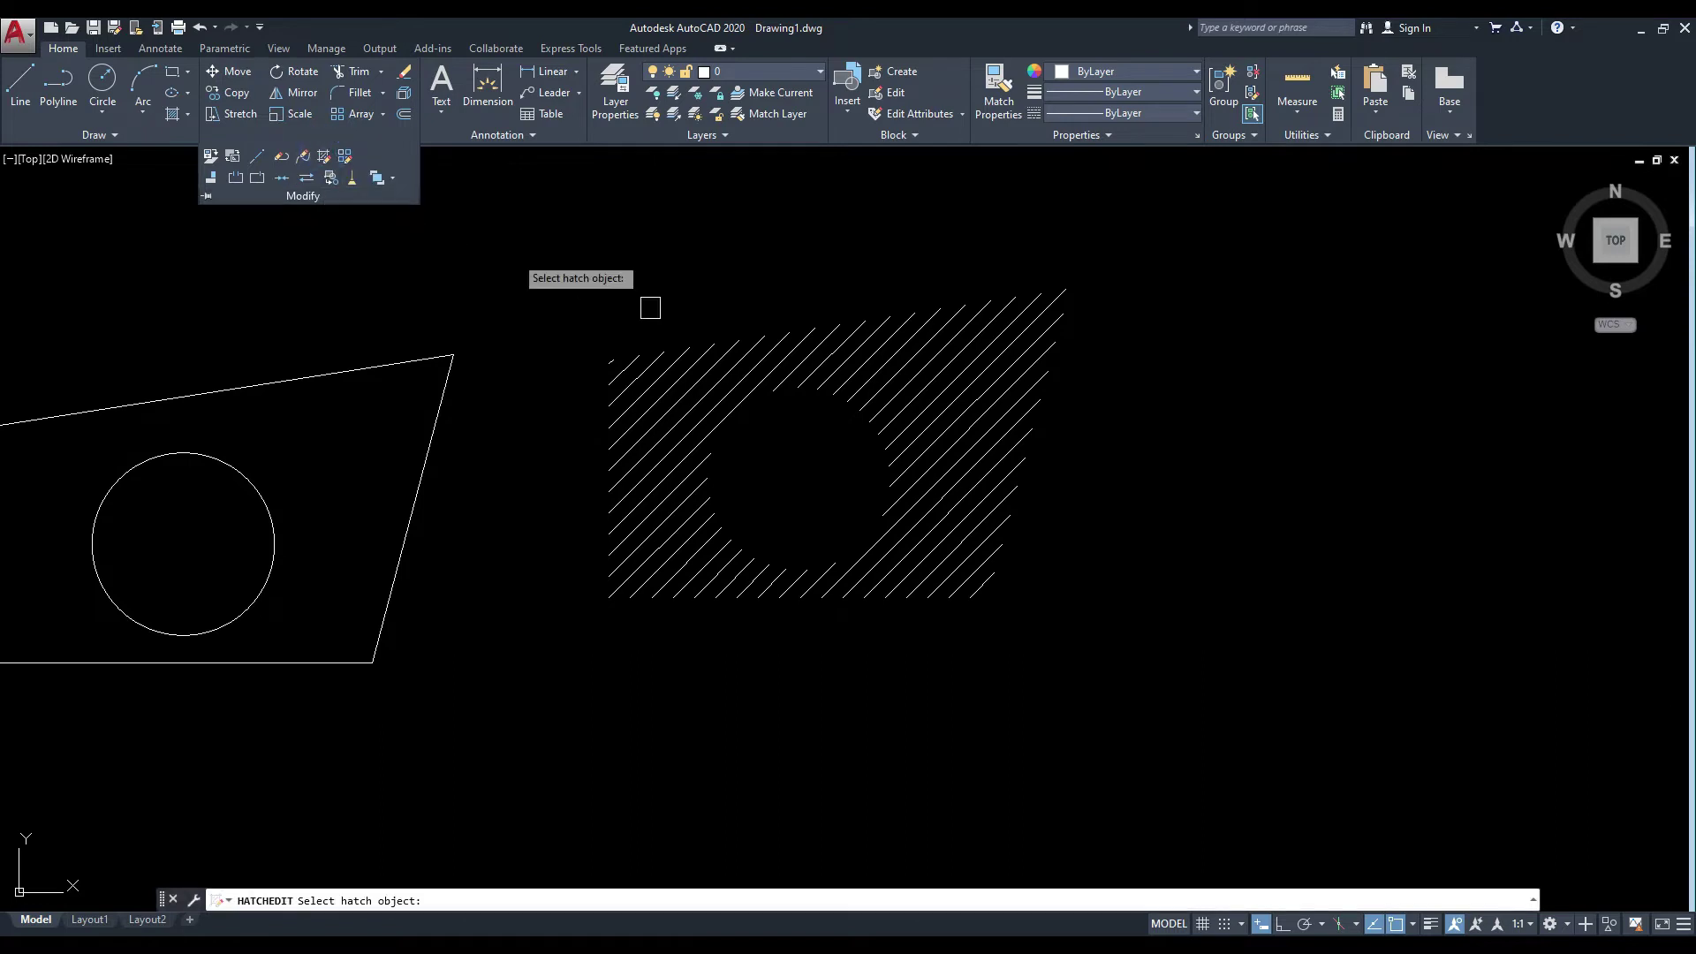
click(875, 345)
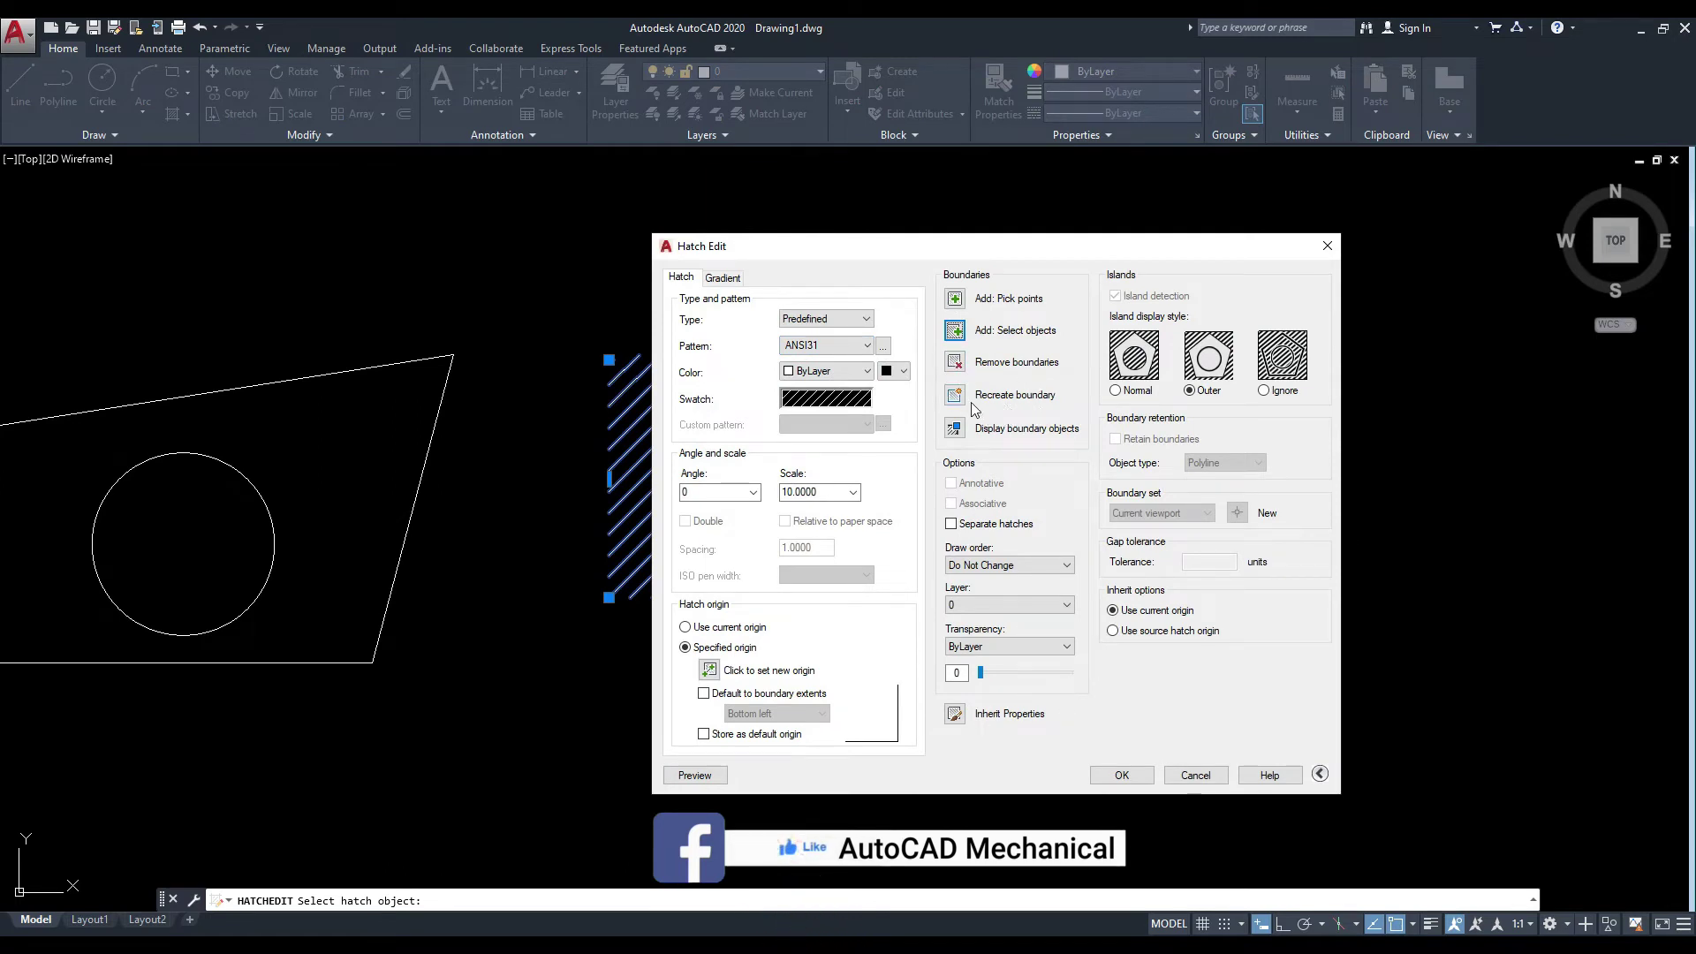
mouse_move(959, 256)
mouse_down()
mouse_move(925, 246)
mouse_move(1202, 210)
mouse_up()
drag(1063, 217, 819, 218)
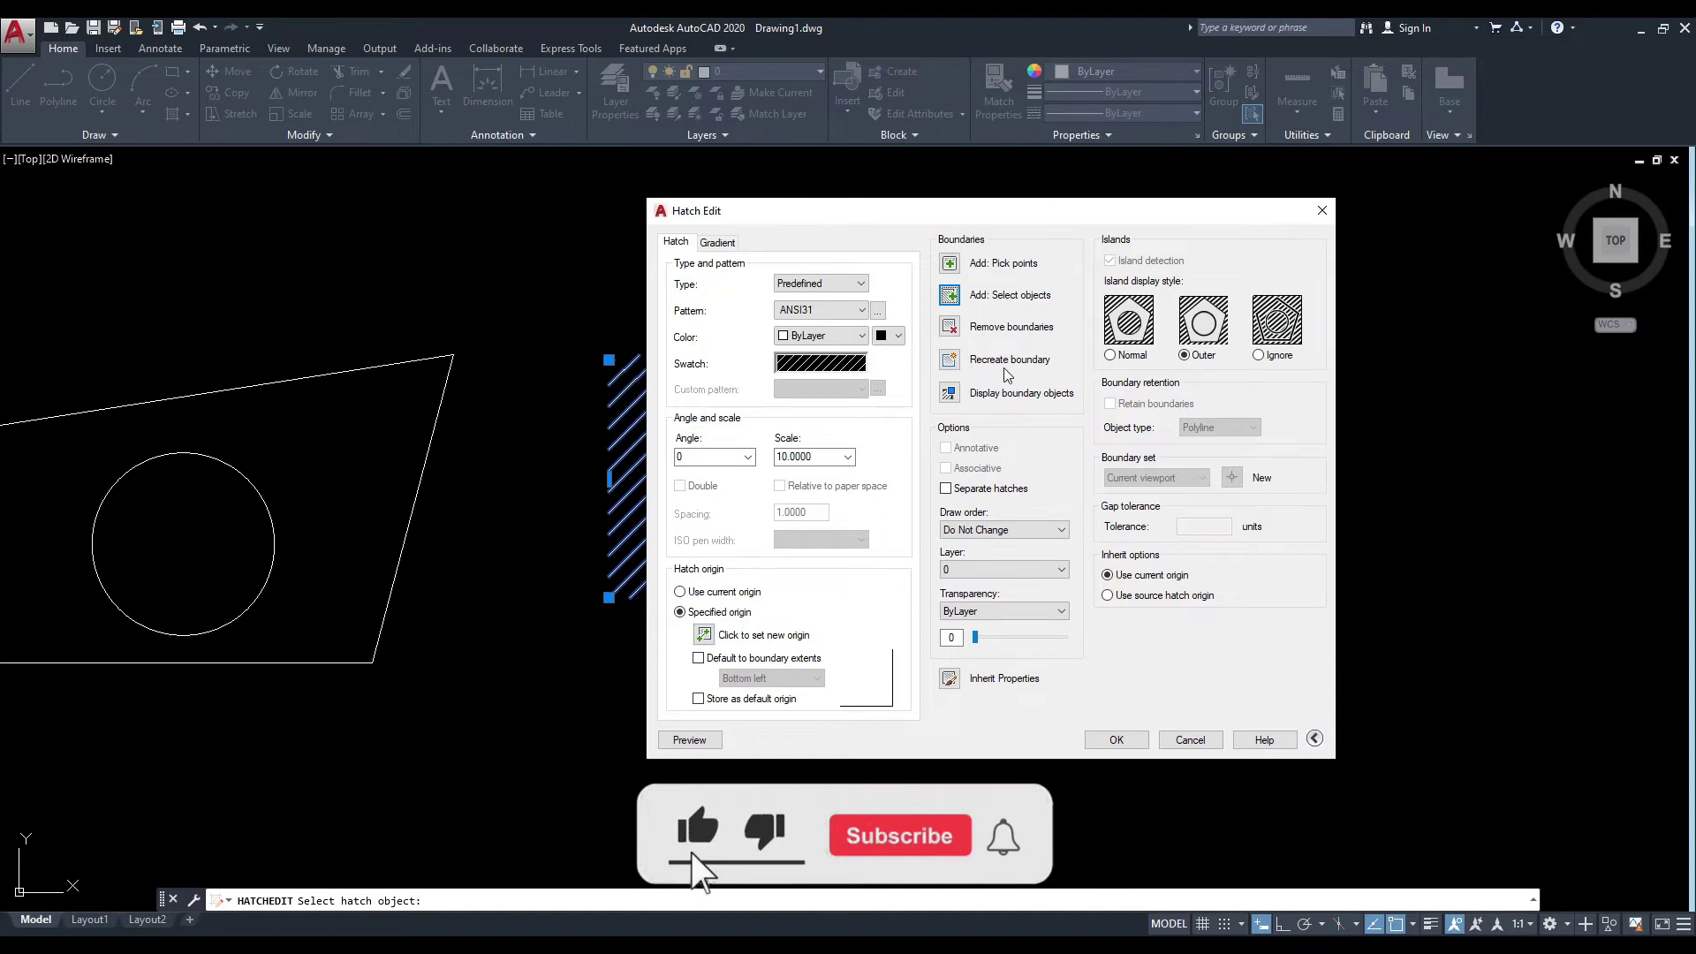
click(1007, 360)
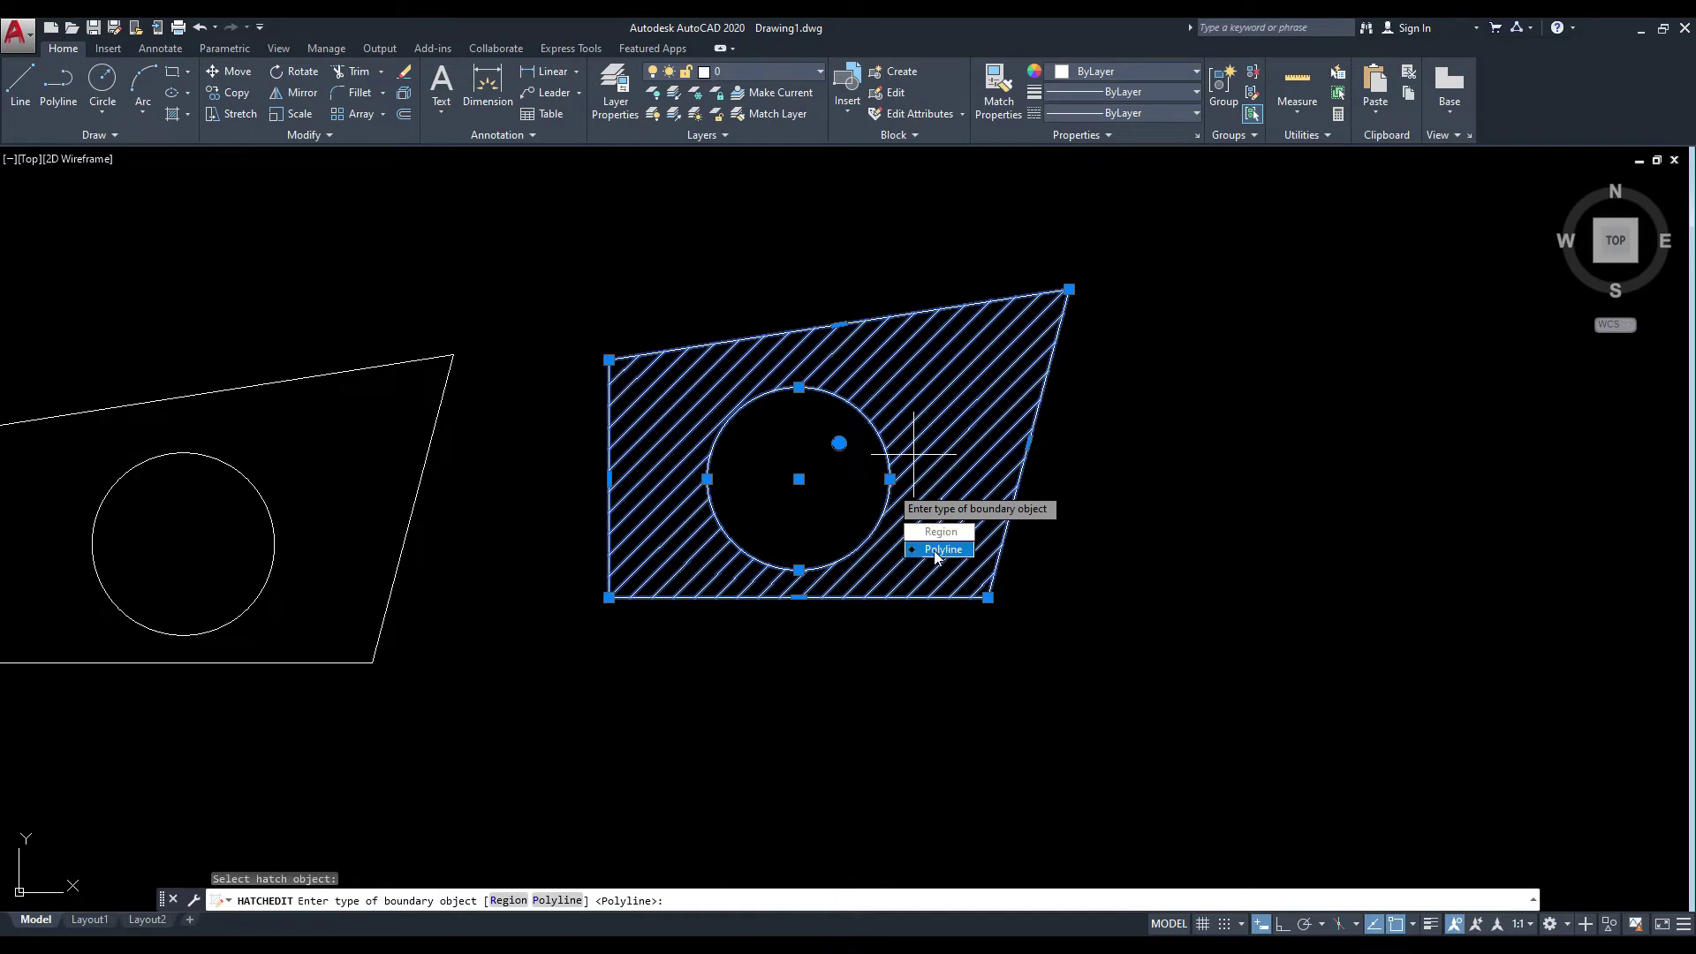
click(942, 550)
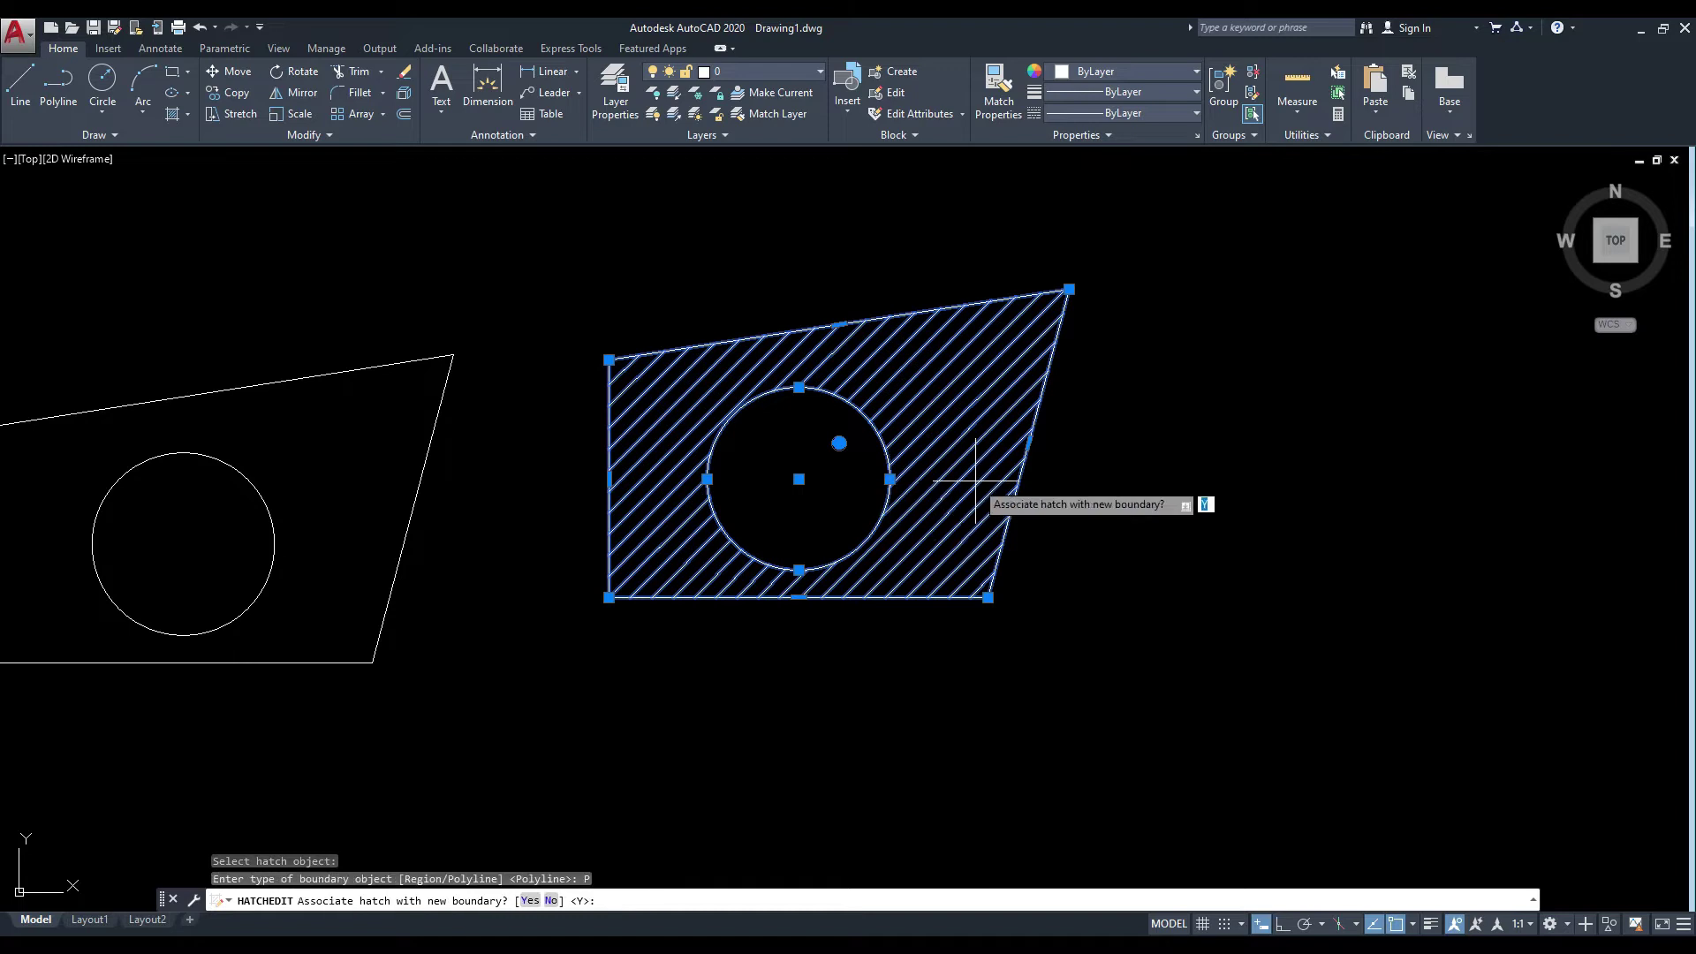
key(Return)
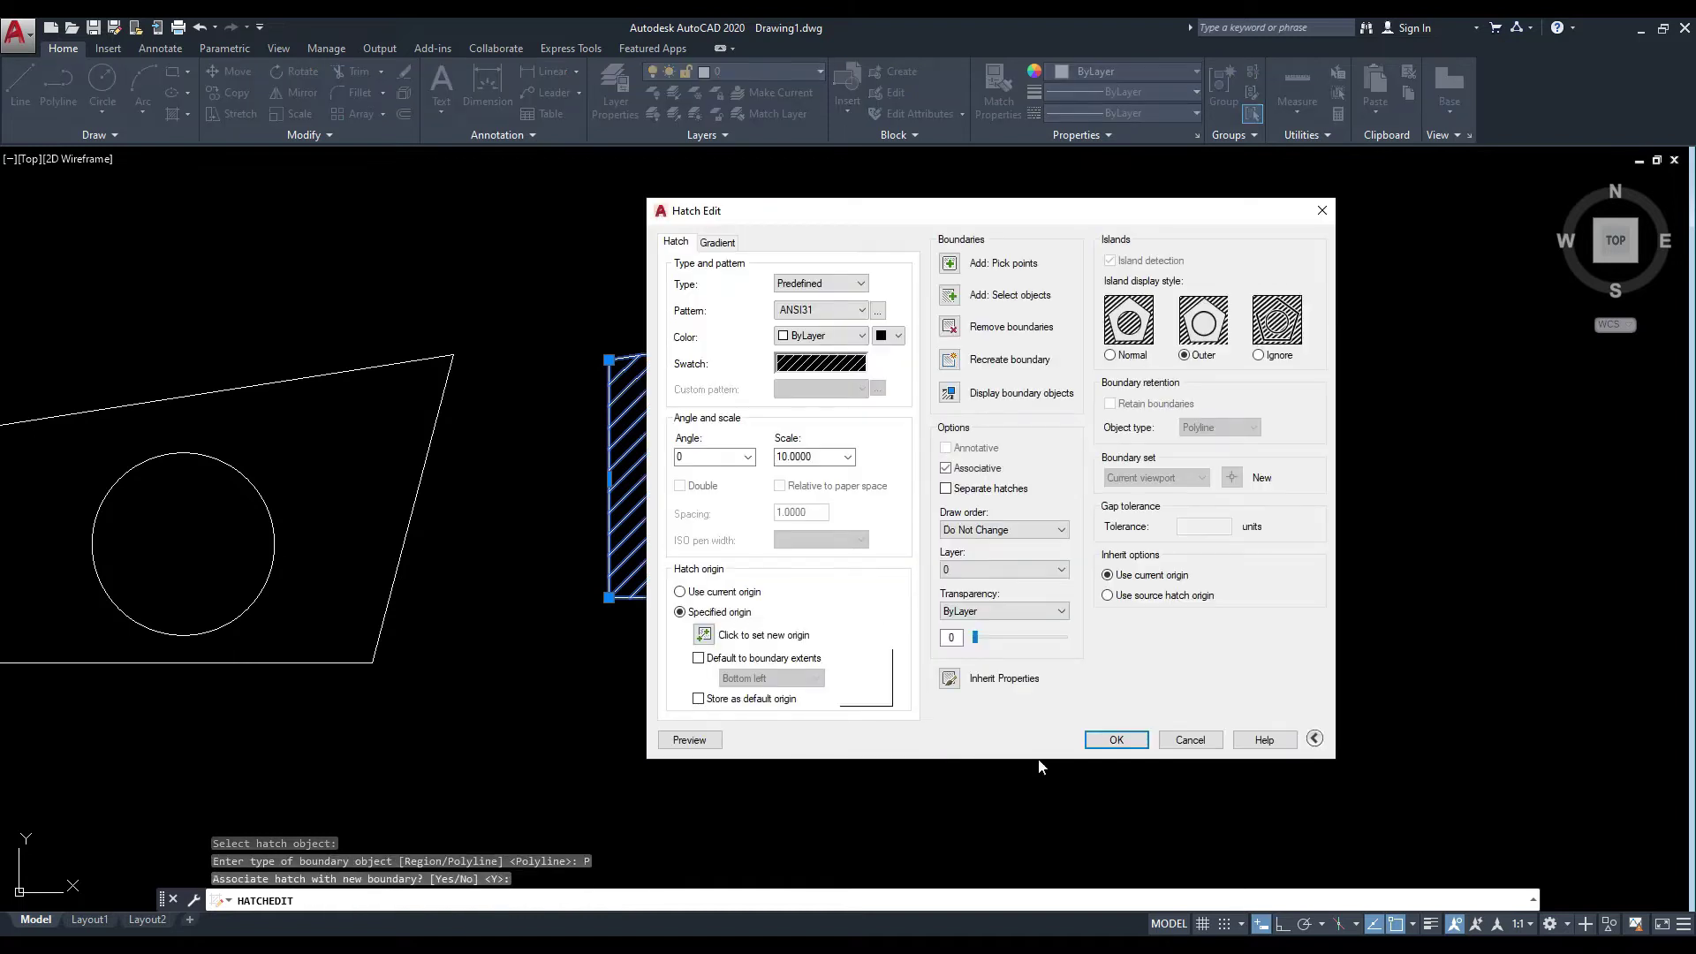
click(1118, 740)
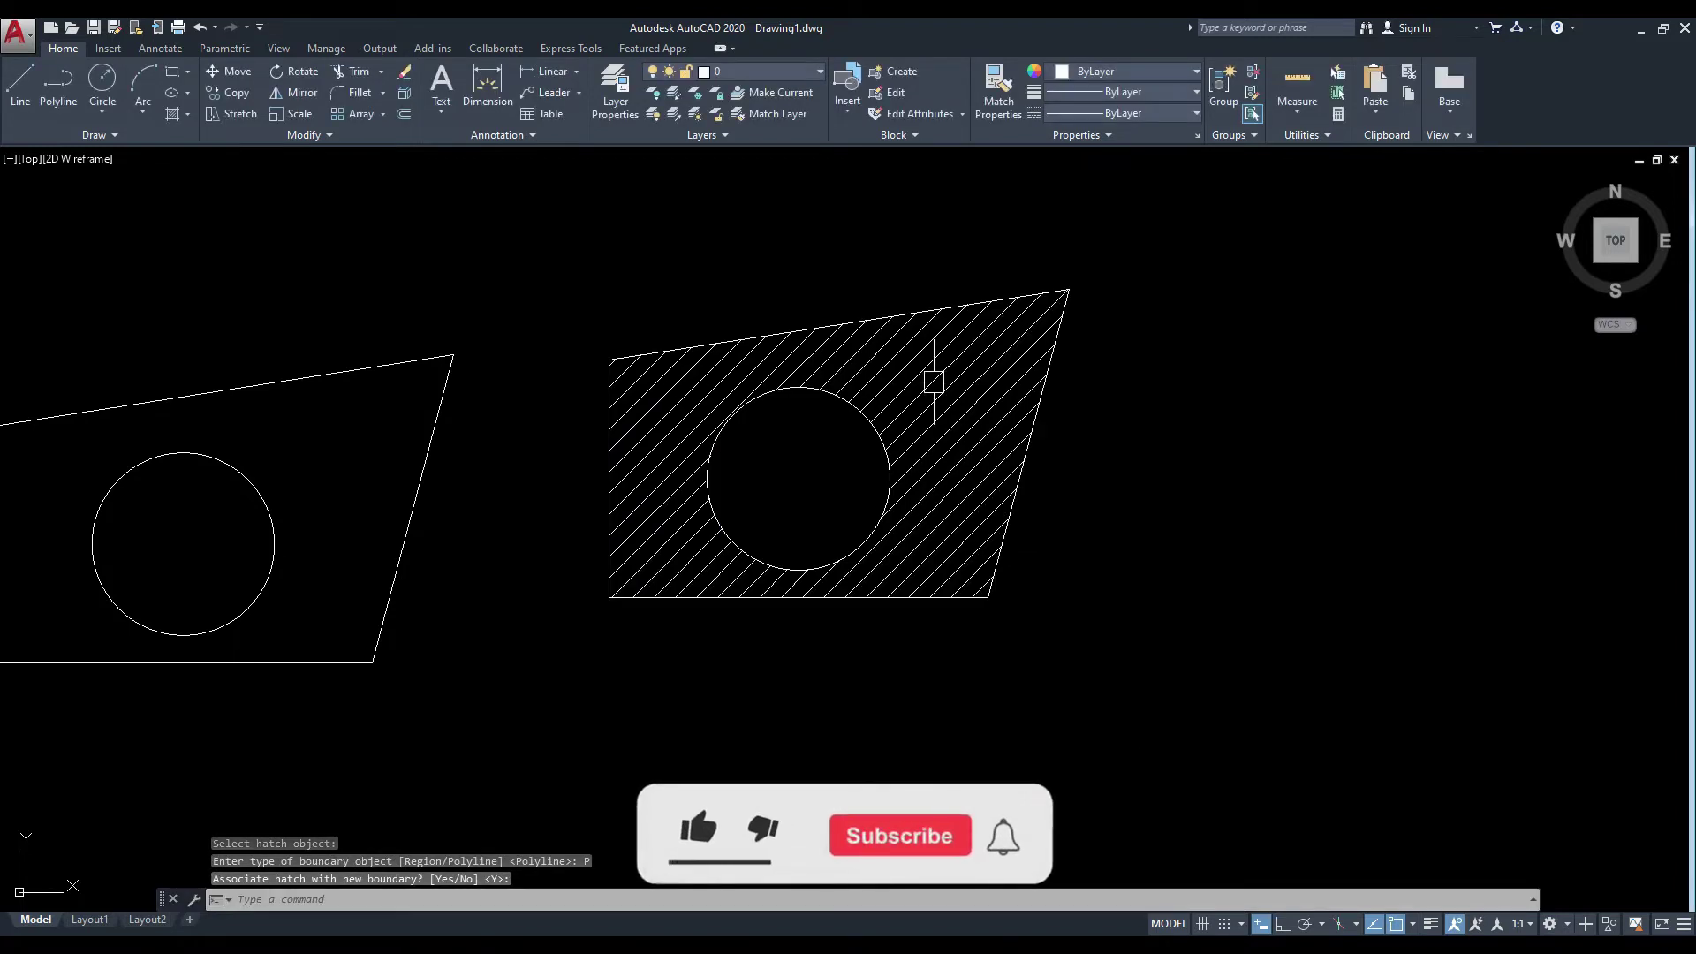
middle_drag(949, 375, 826, 390)
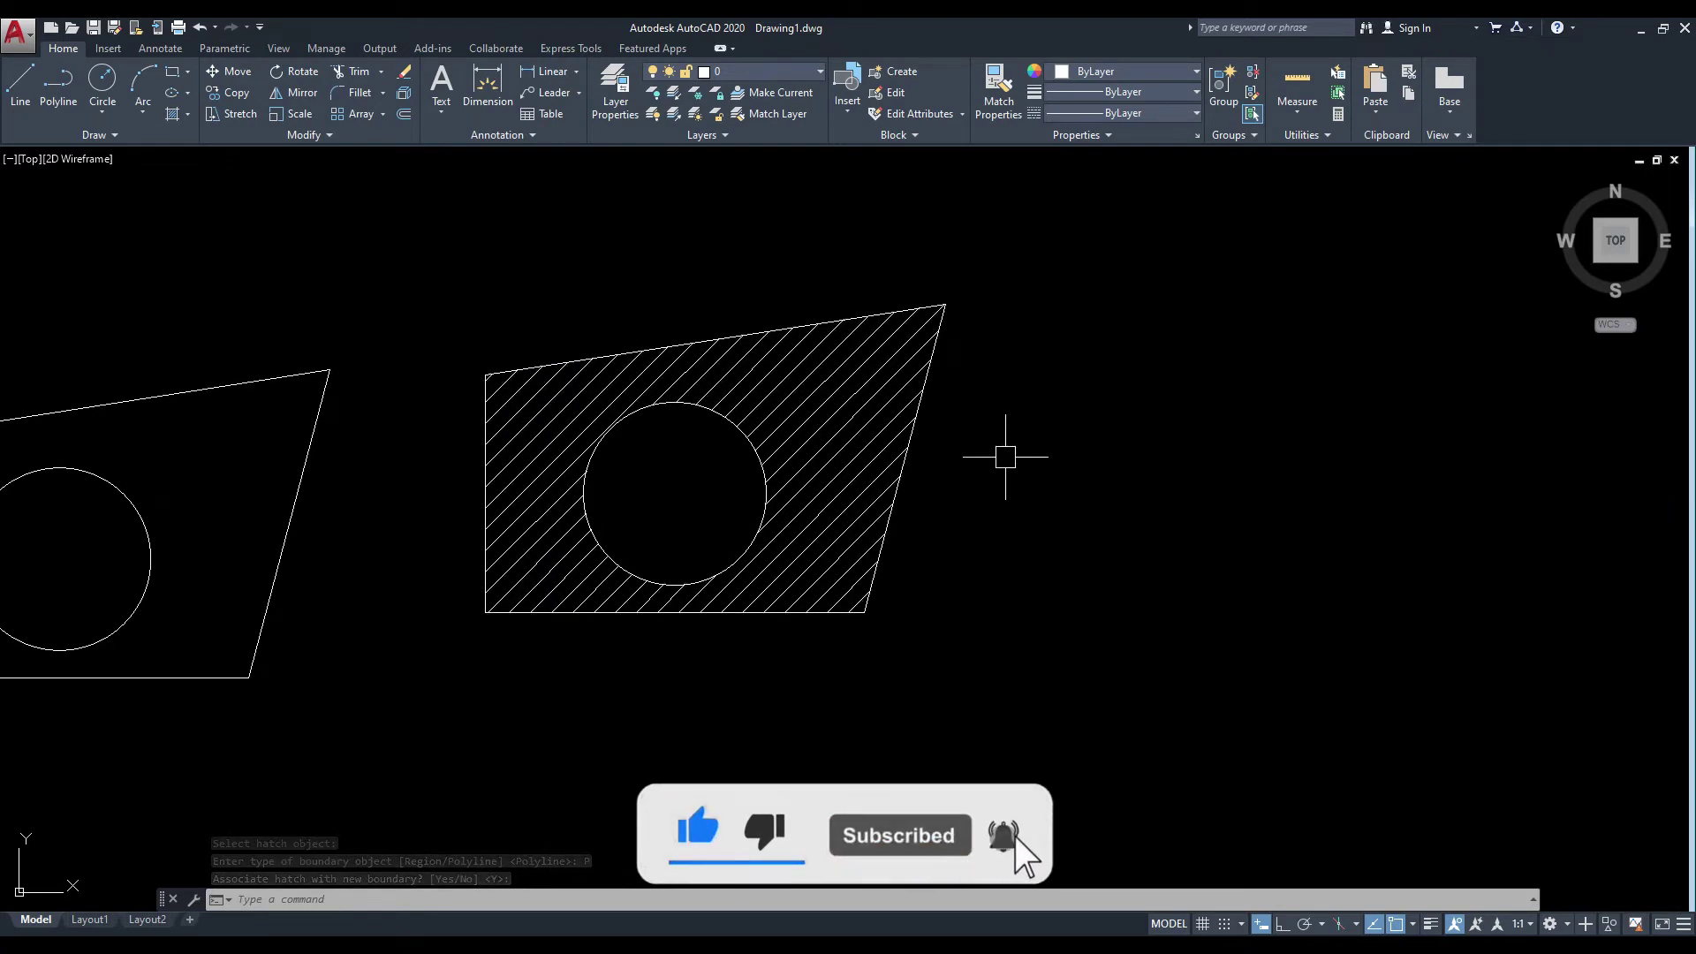
scroll(1034, 439, down, 2)
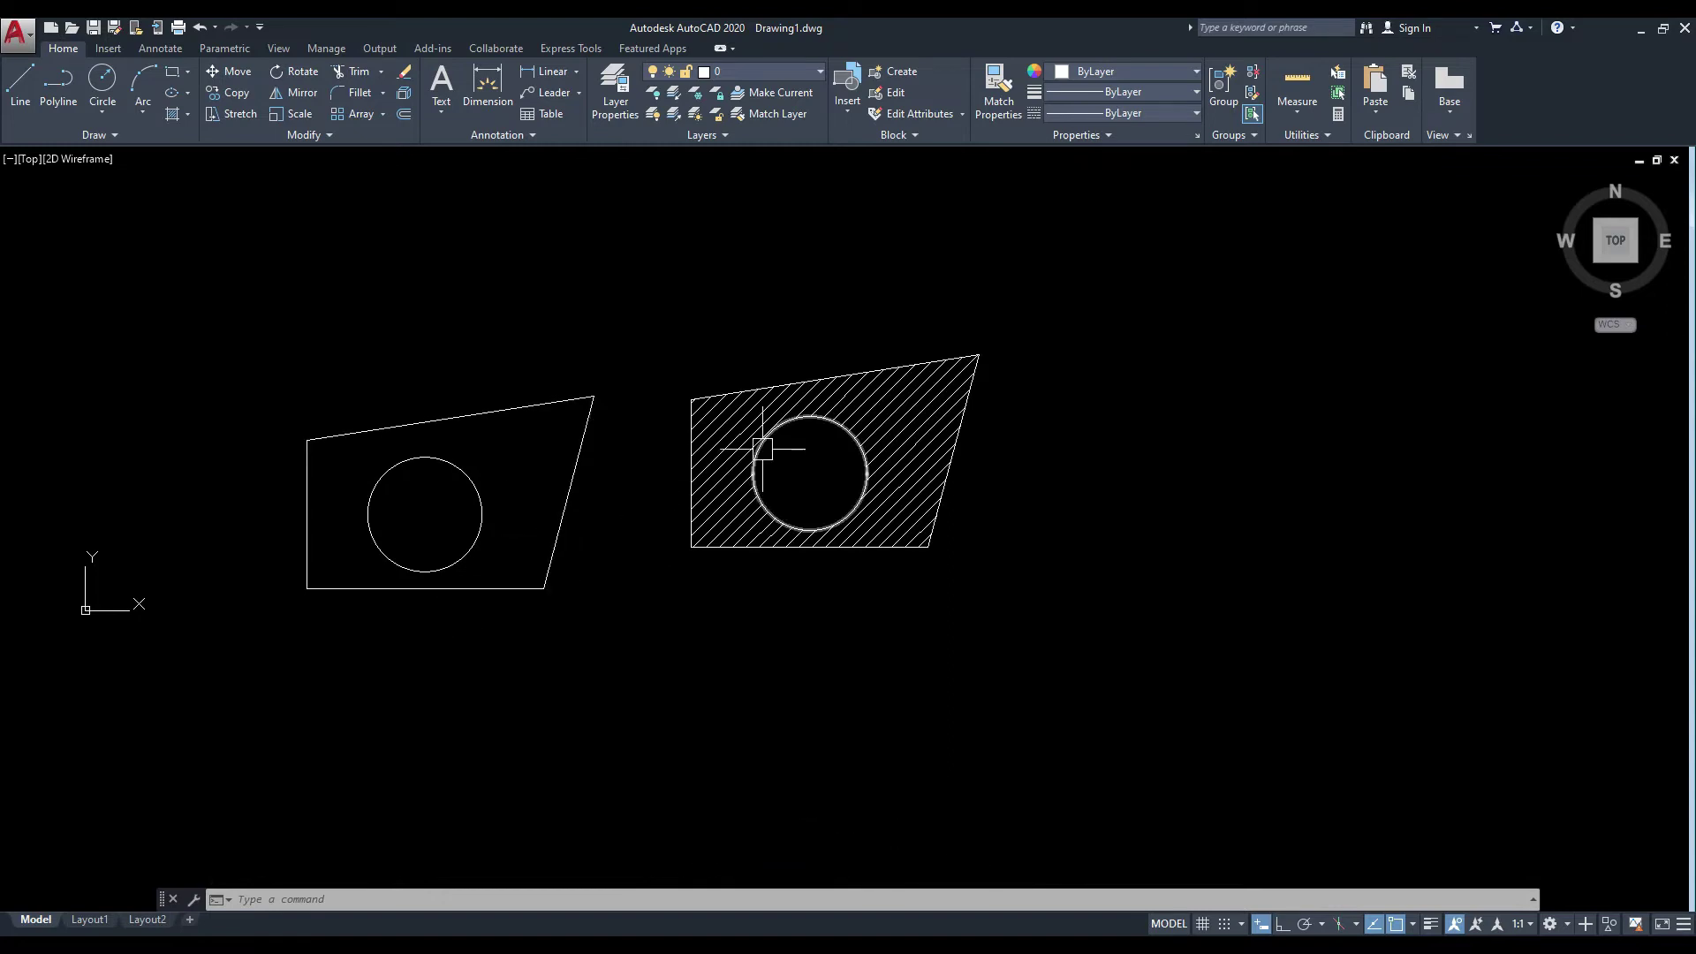
scroll(762, 448, up, 2)
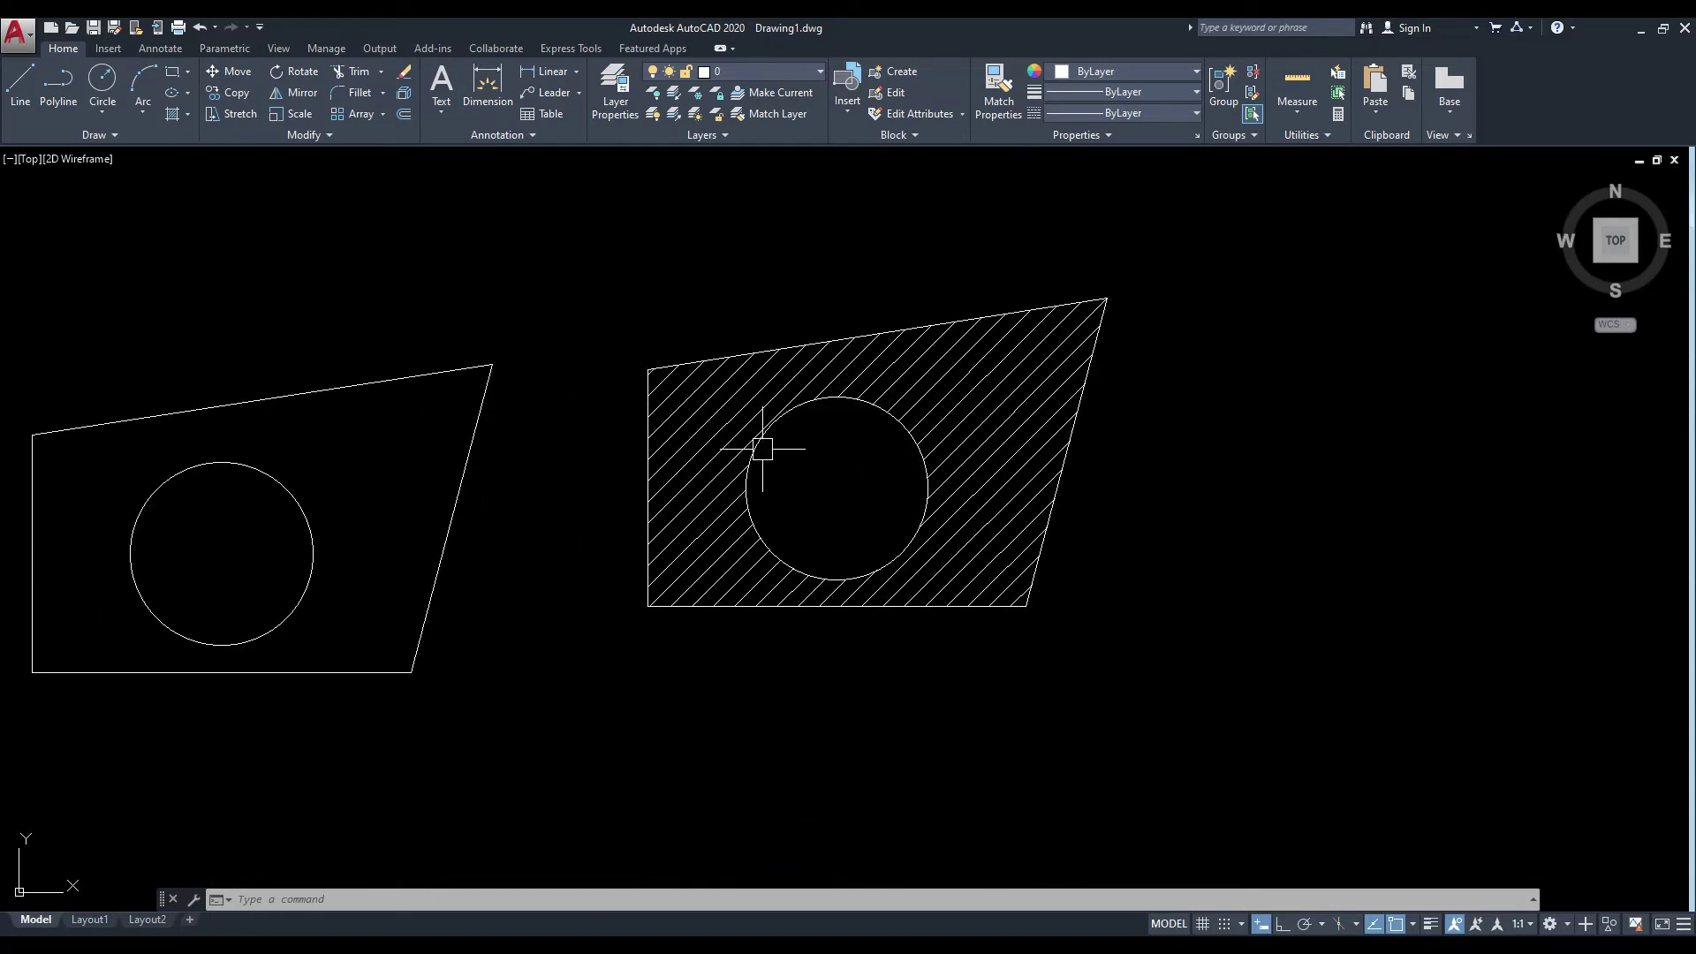
click(332, 142)
click(324, 156)
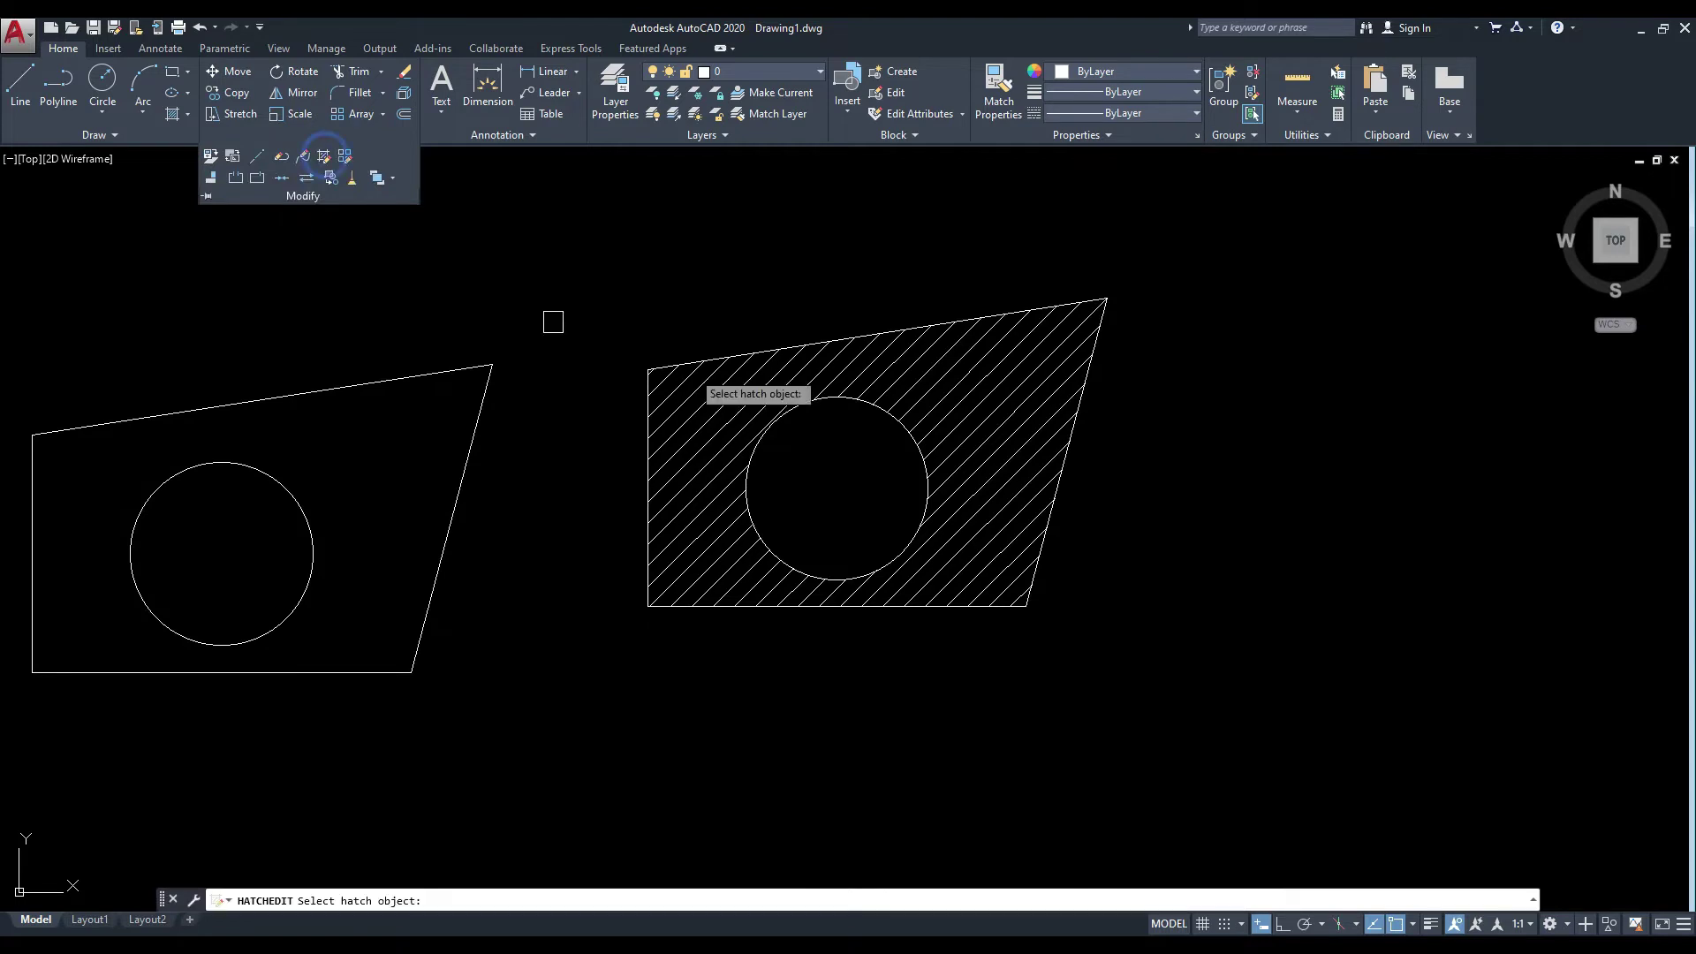
click(1051, 435)
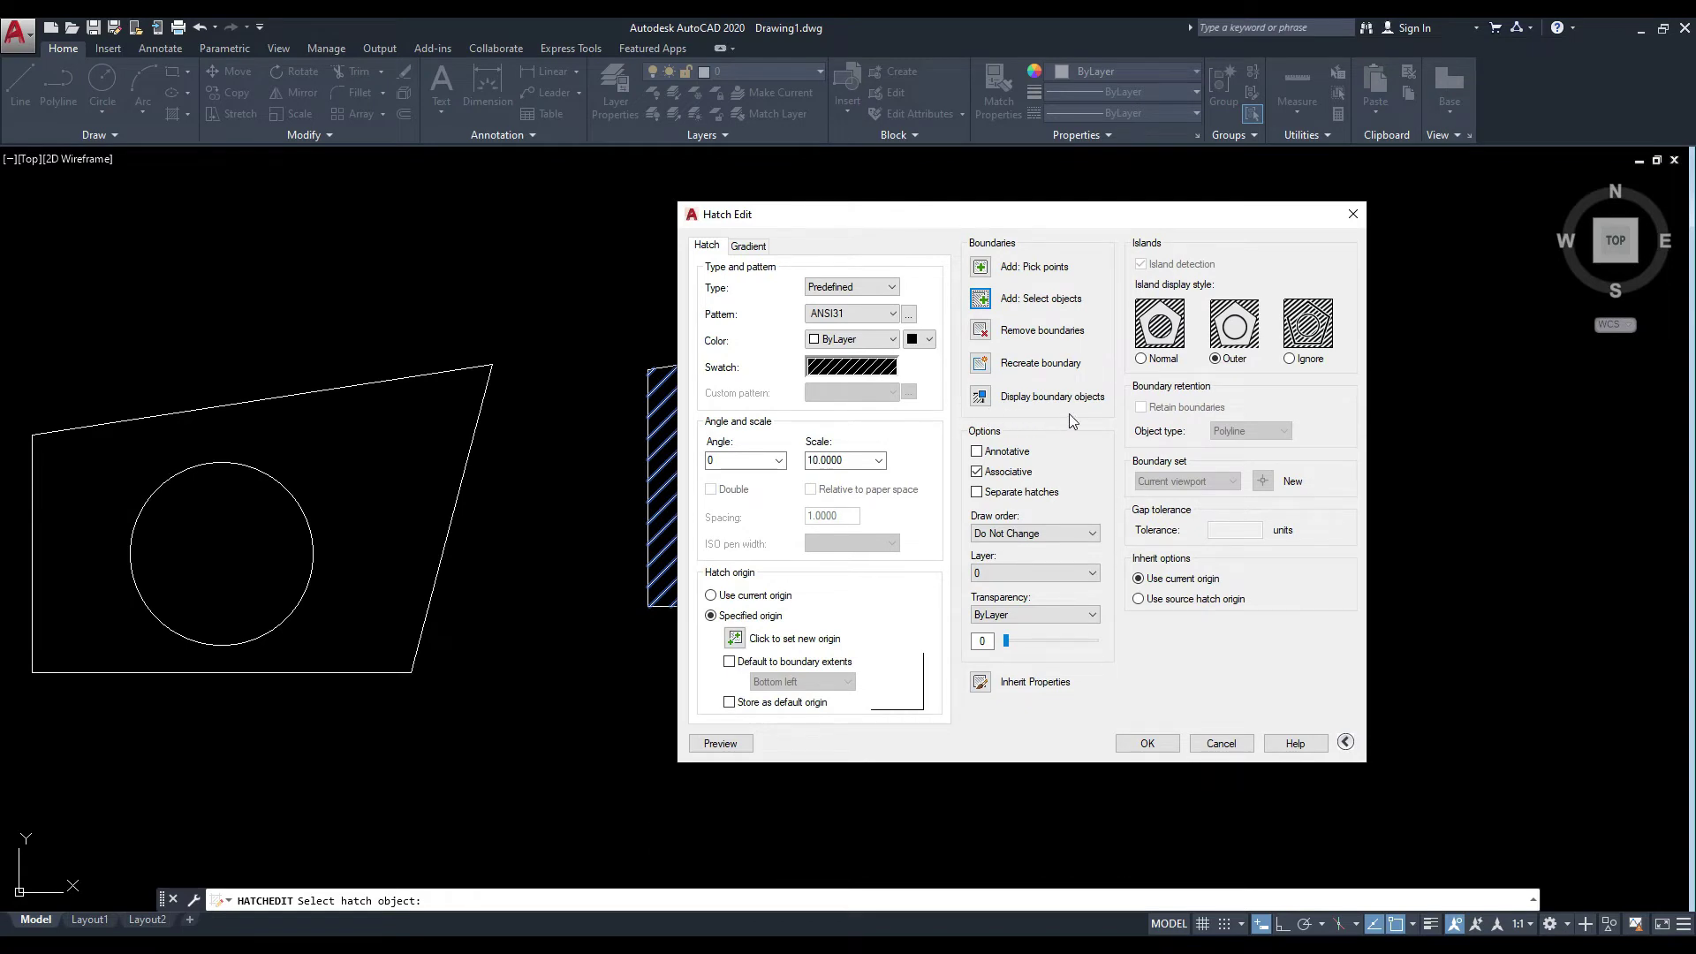
click(981, 400)
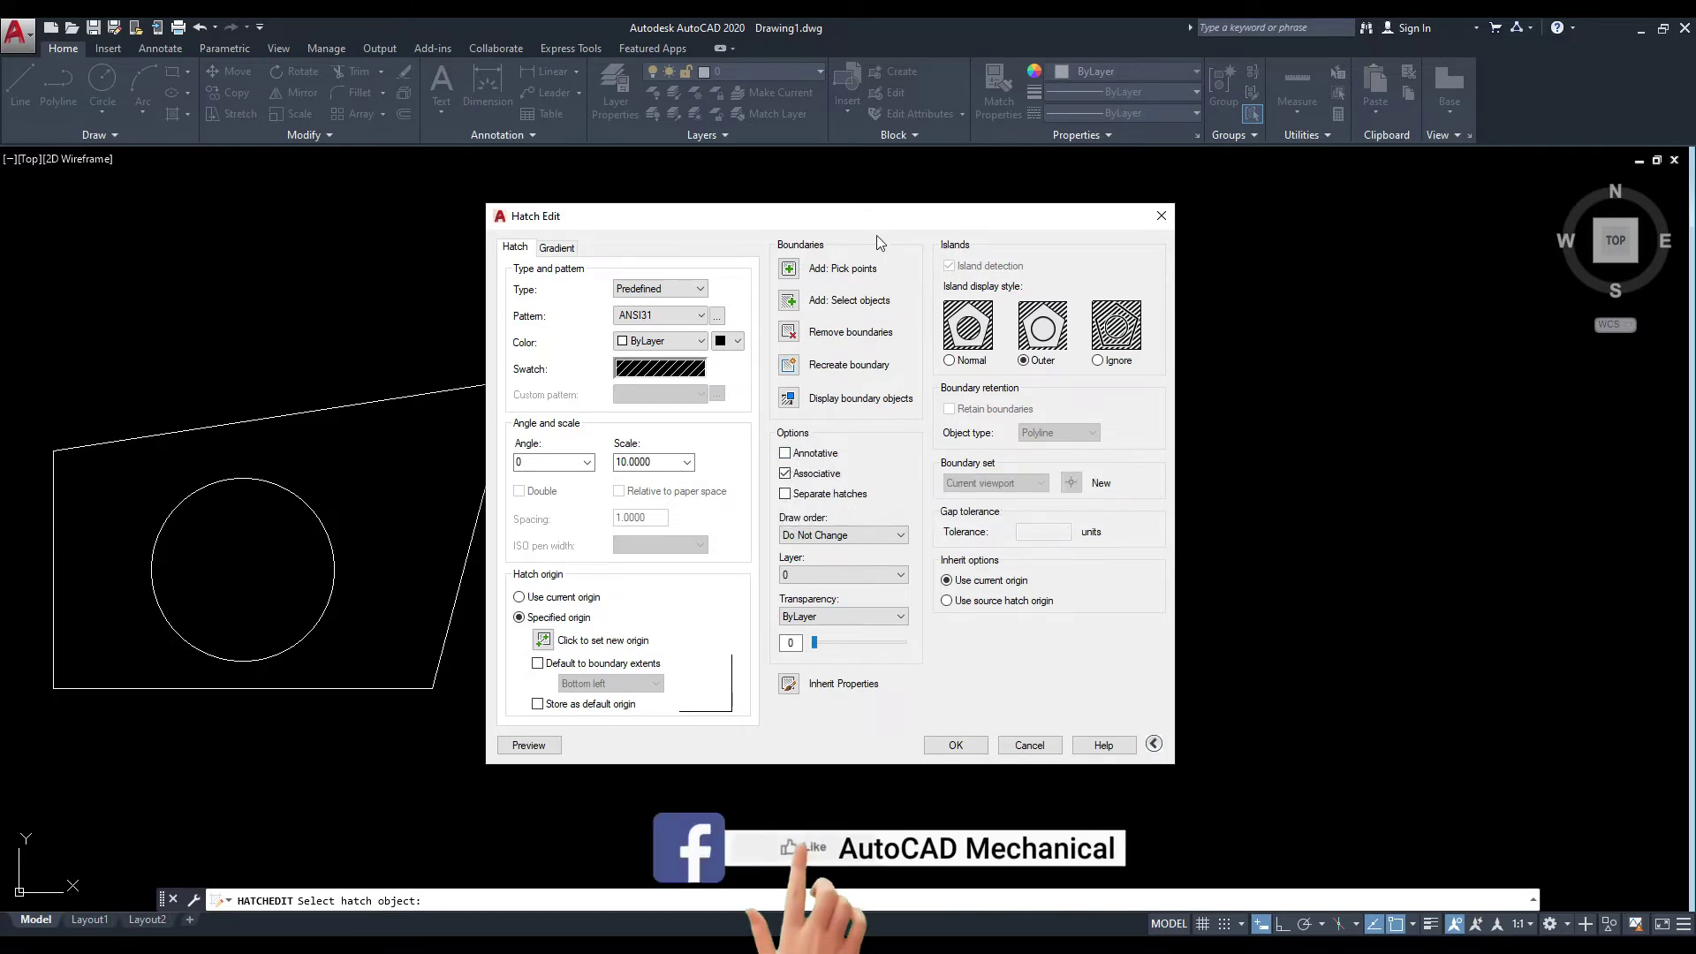
drag(877, 228, 870, 217)
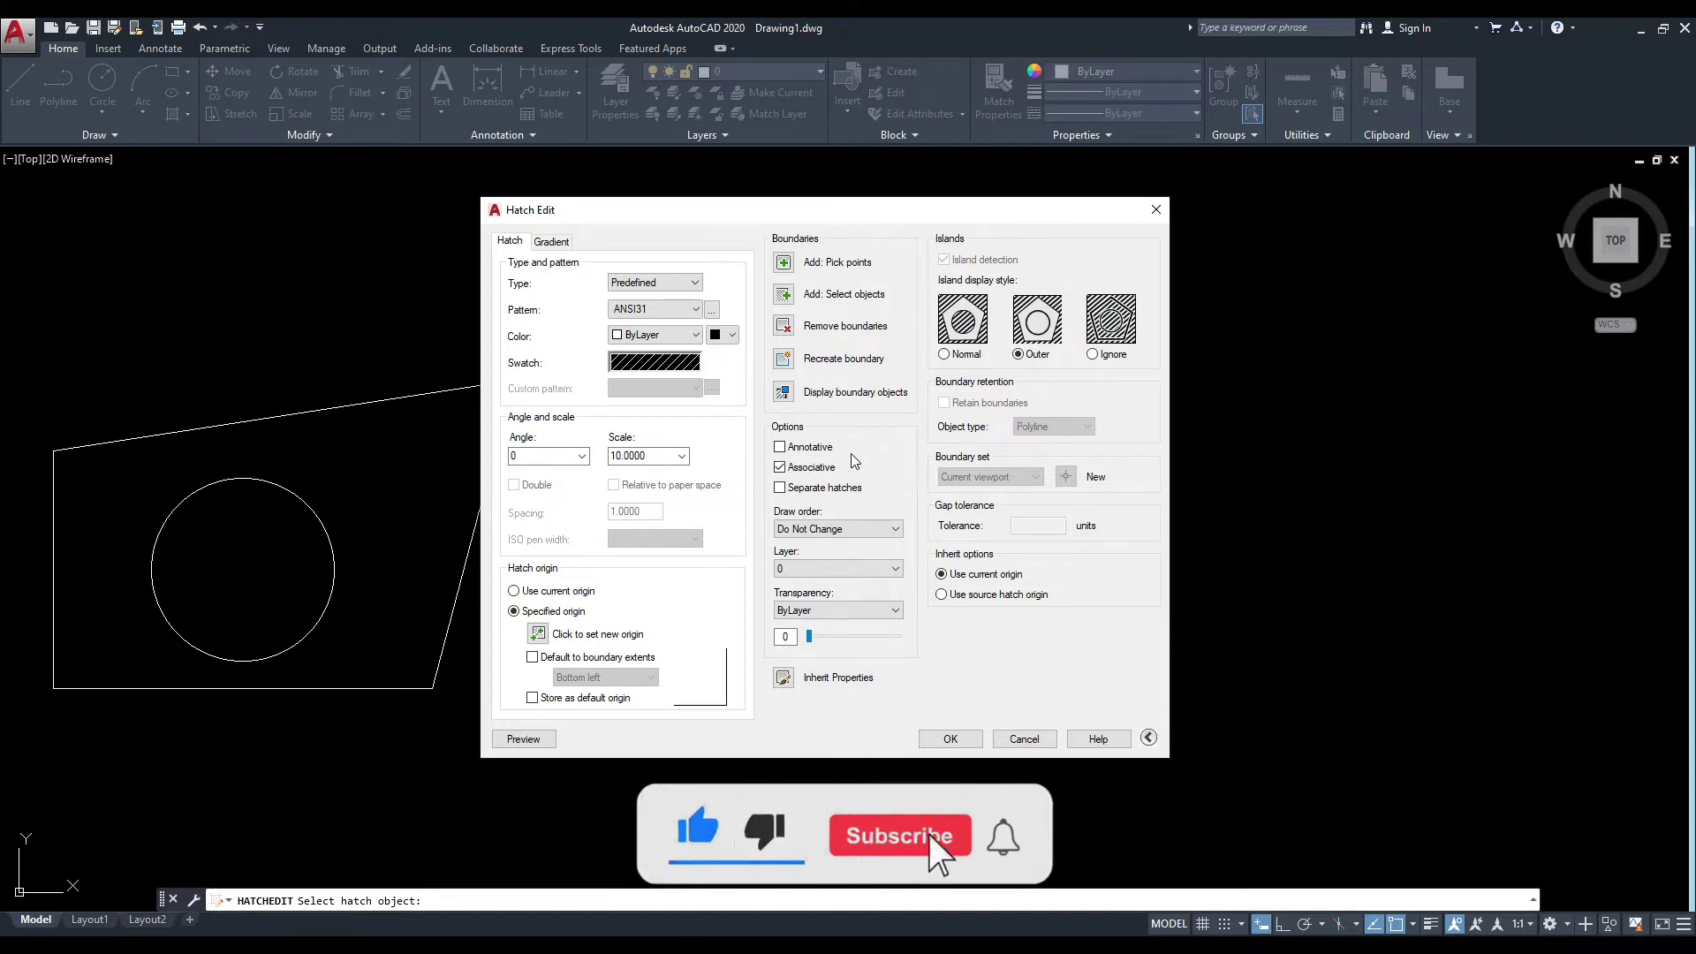
click(779, 447)
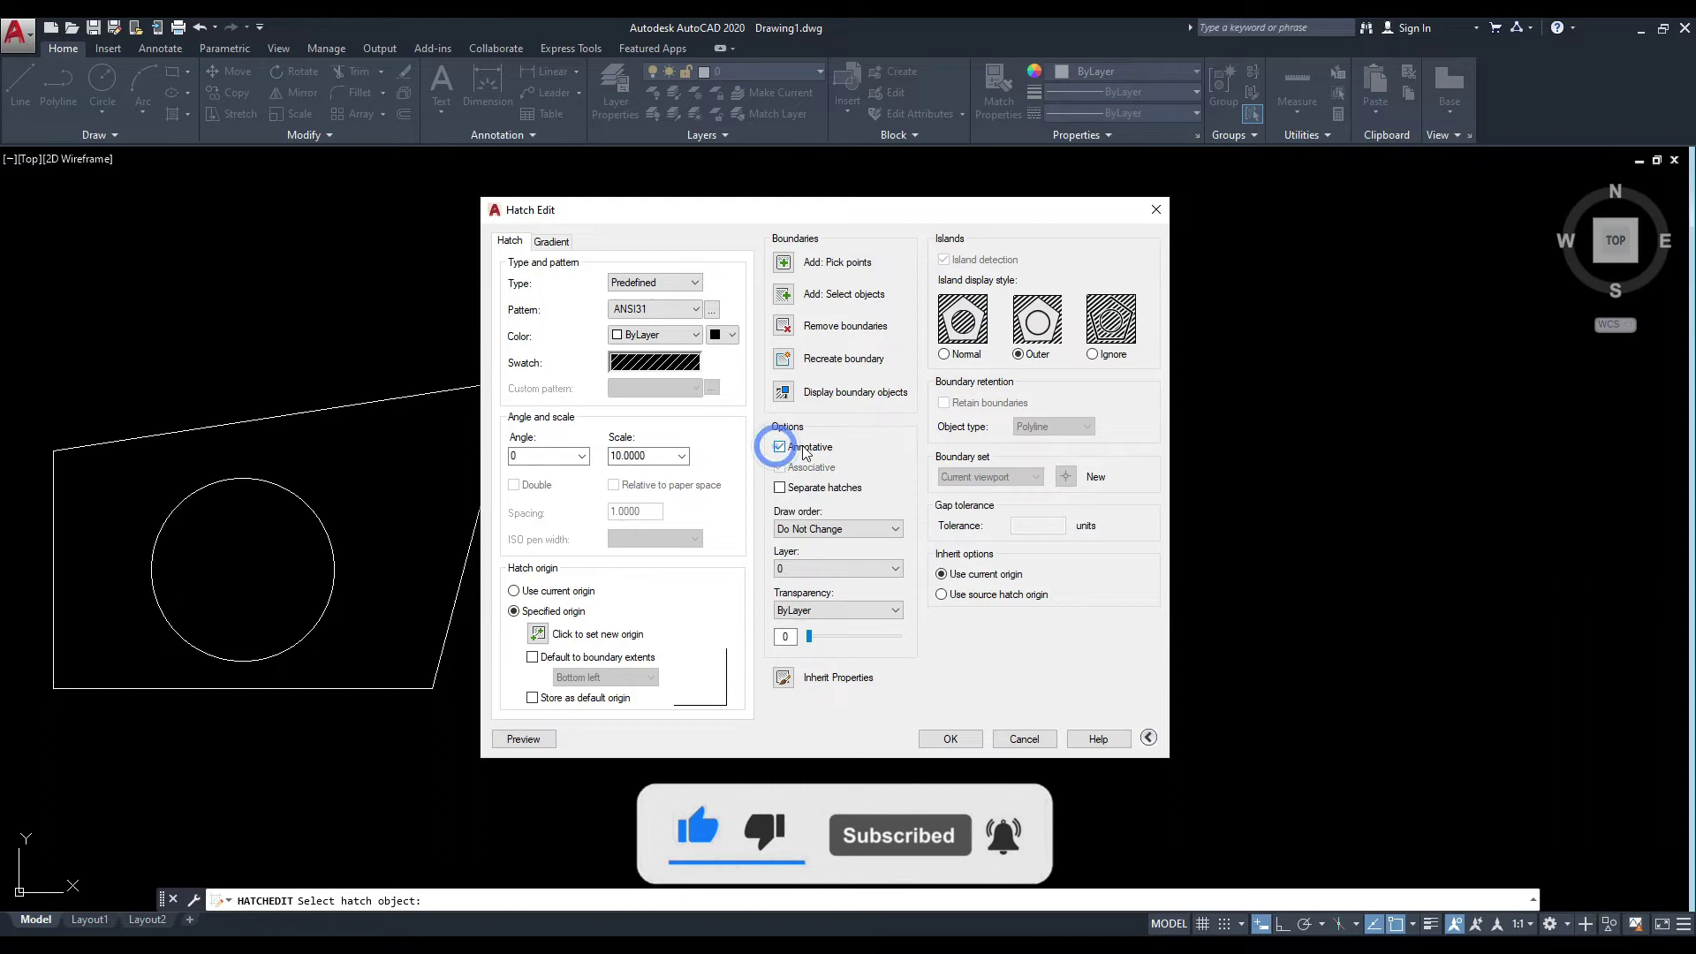
click(781, 447)
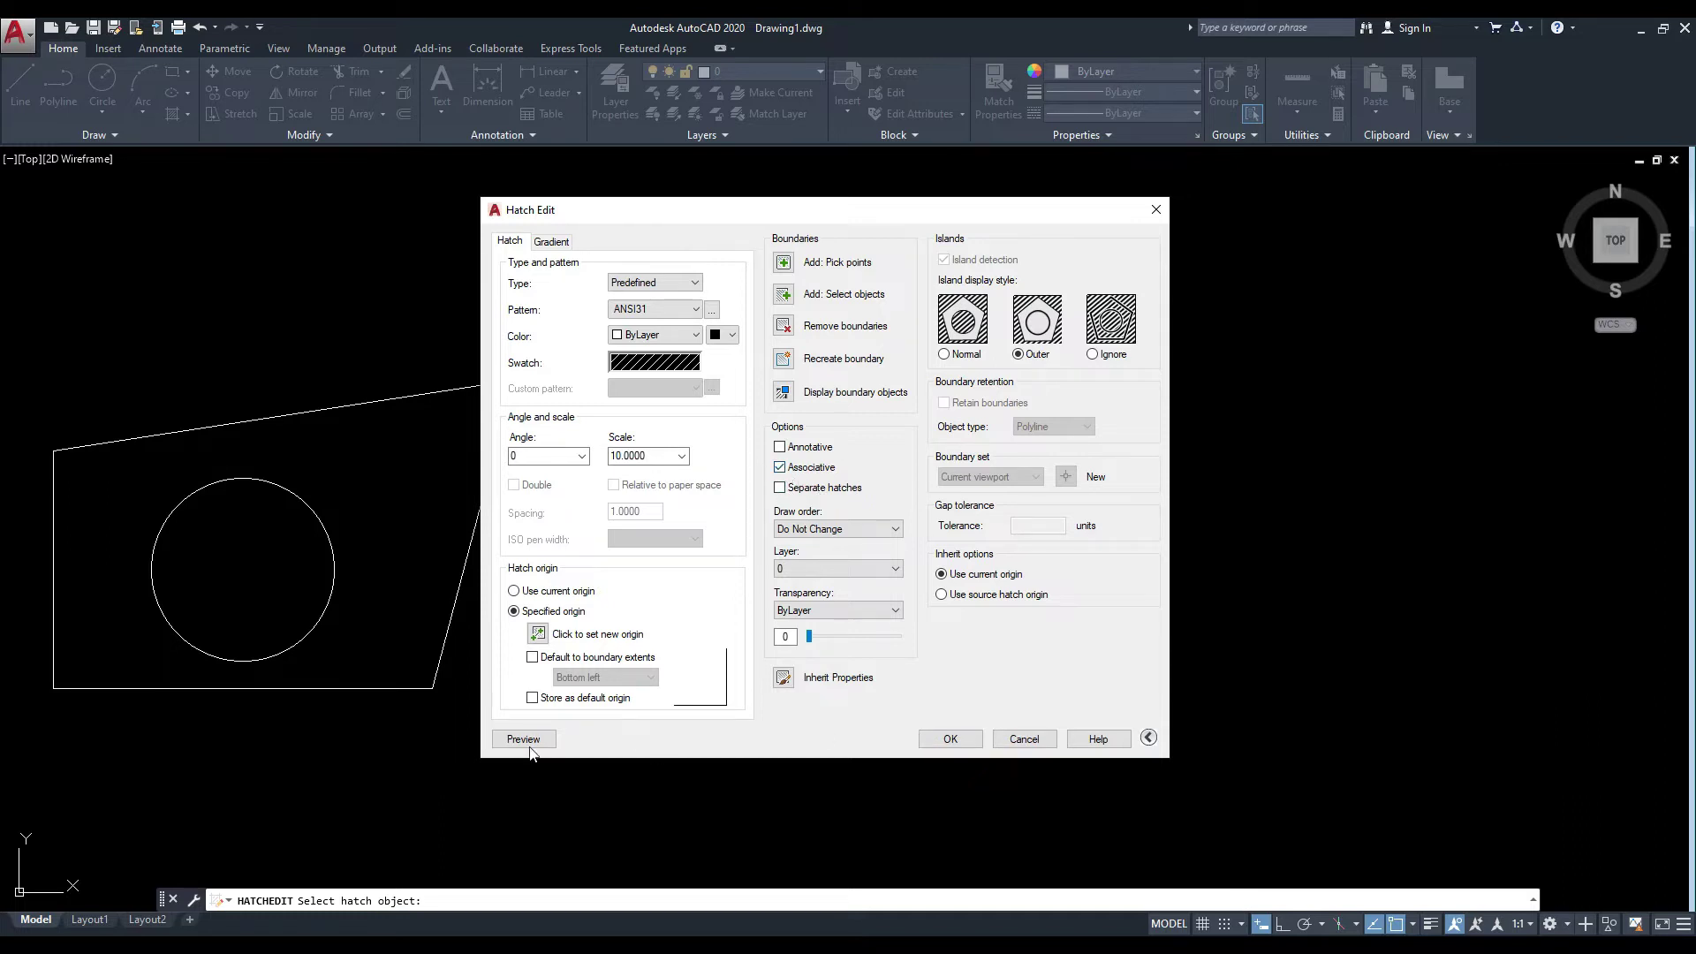
click(951, 738)
middle_drag(1004, 492, 881, 510)
scroll(982, 440, up, 2)
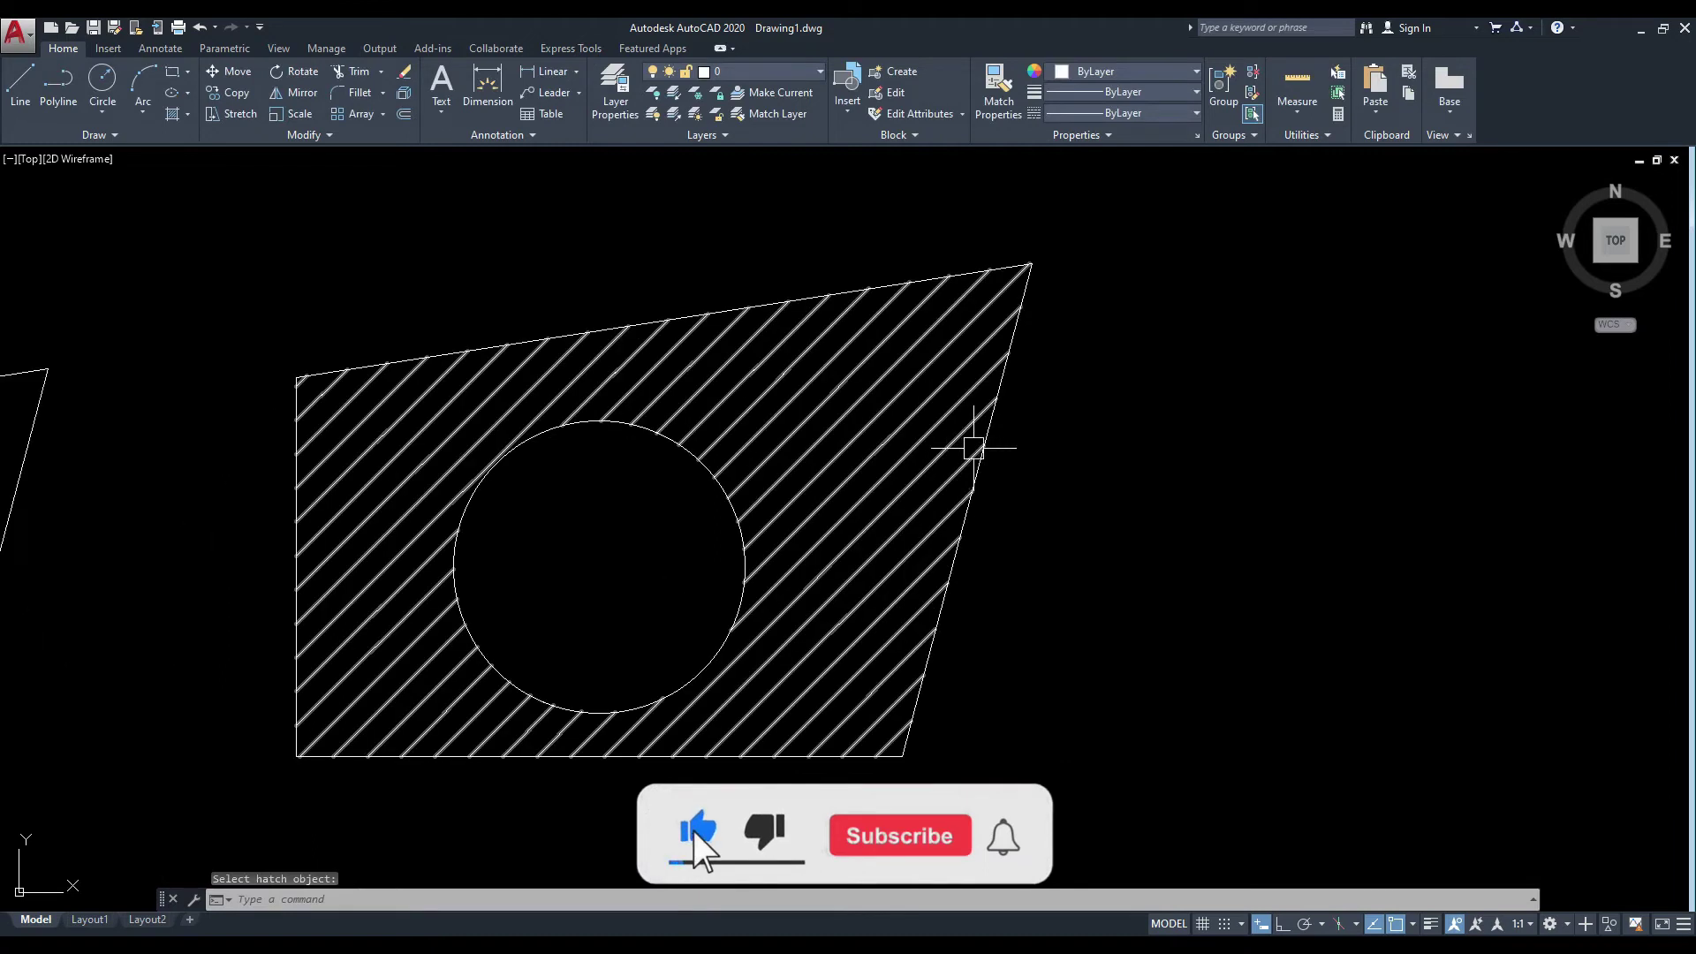
Stretch the hatch's top-right, top-left and bottom-right corners to tilt its outline.
click(982, 440)
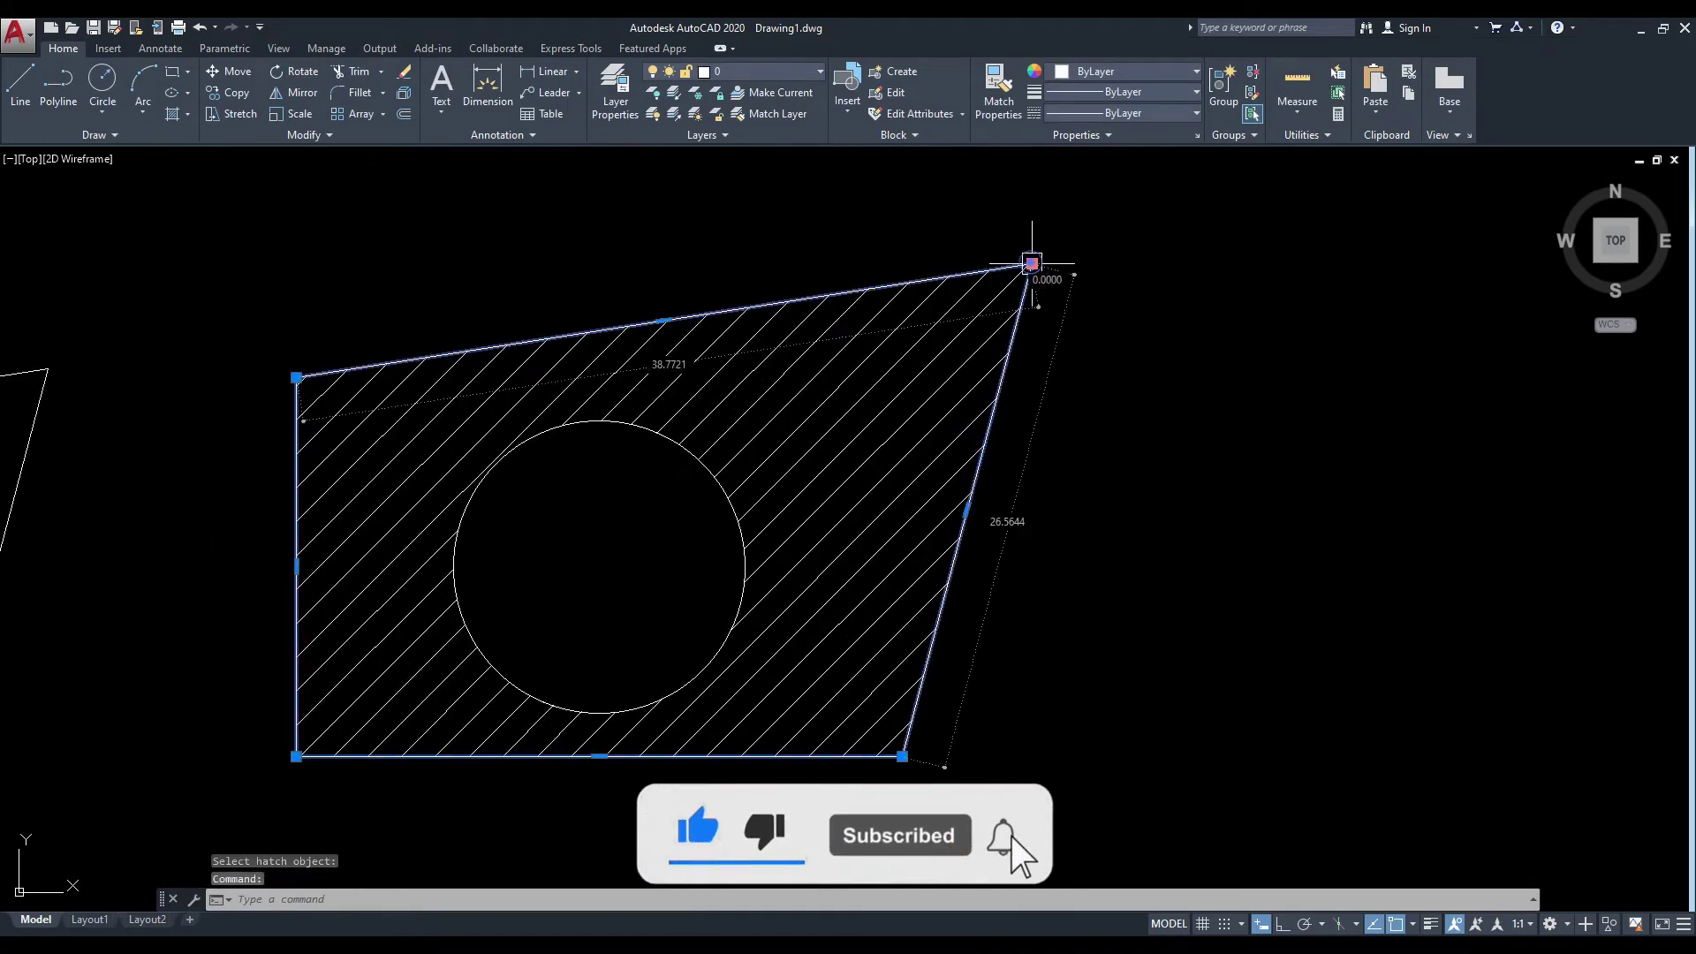
click(1032, 263)
click(1197, 489)
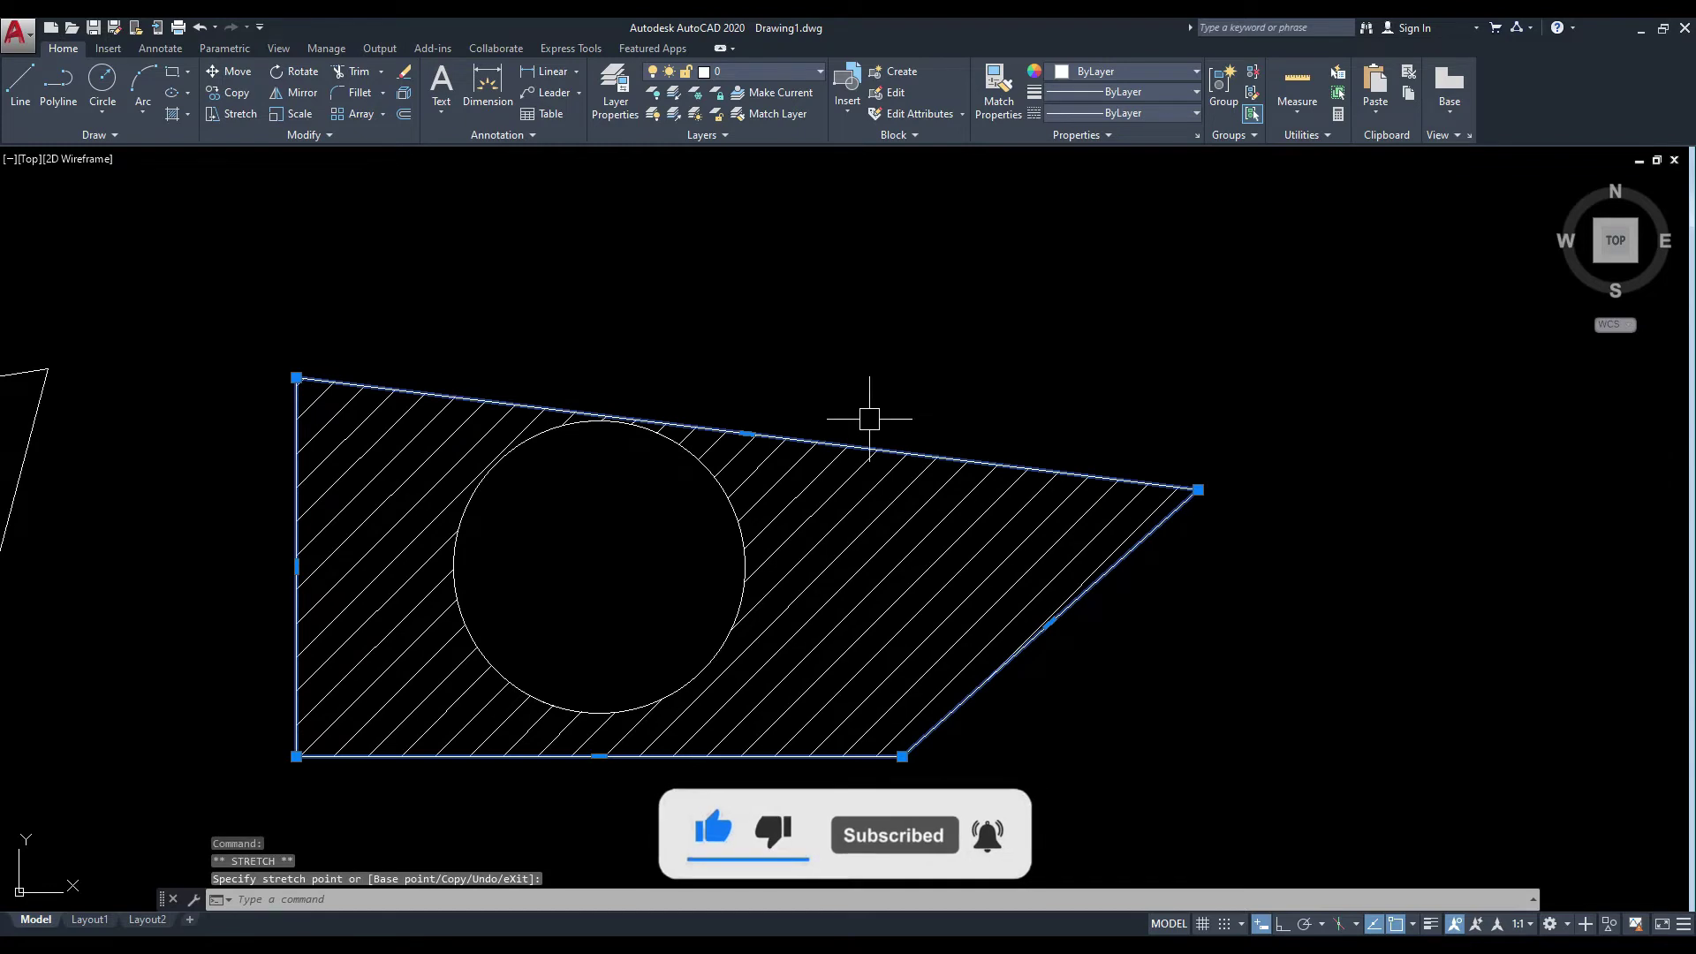
middle_drag(871, 409, 968, 495)
click(394, 454)
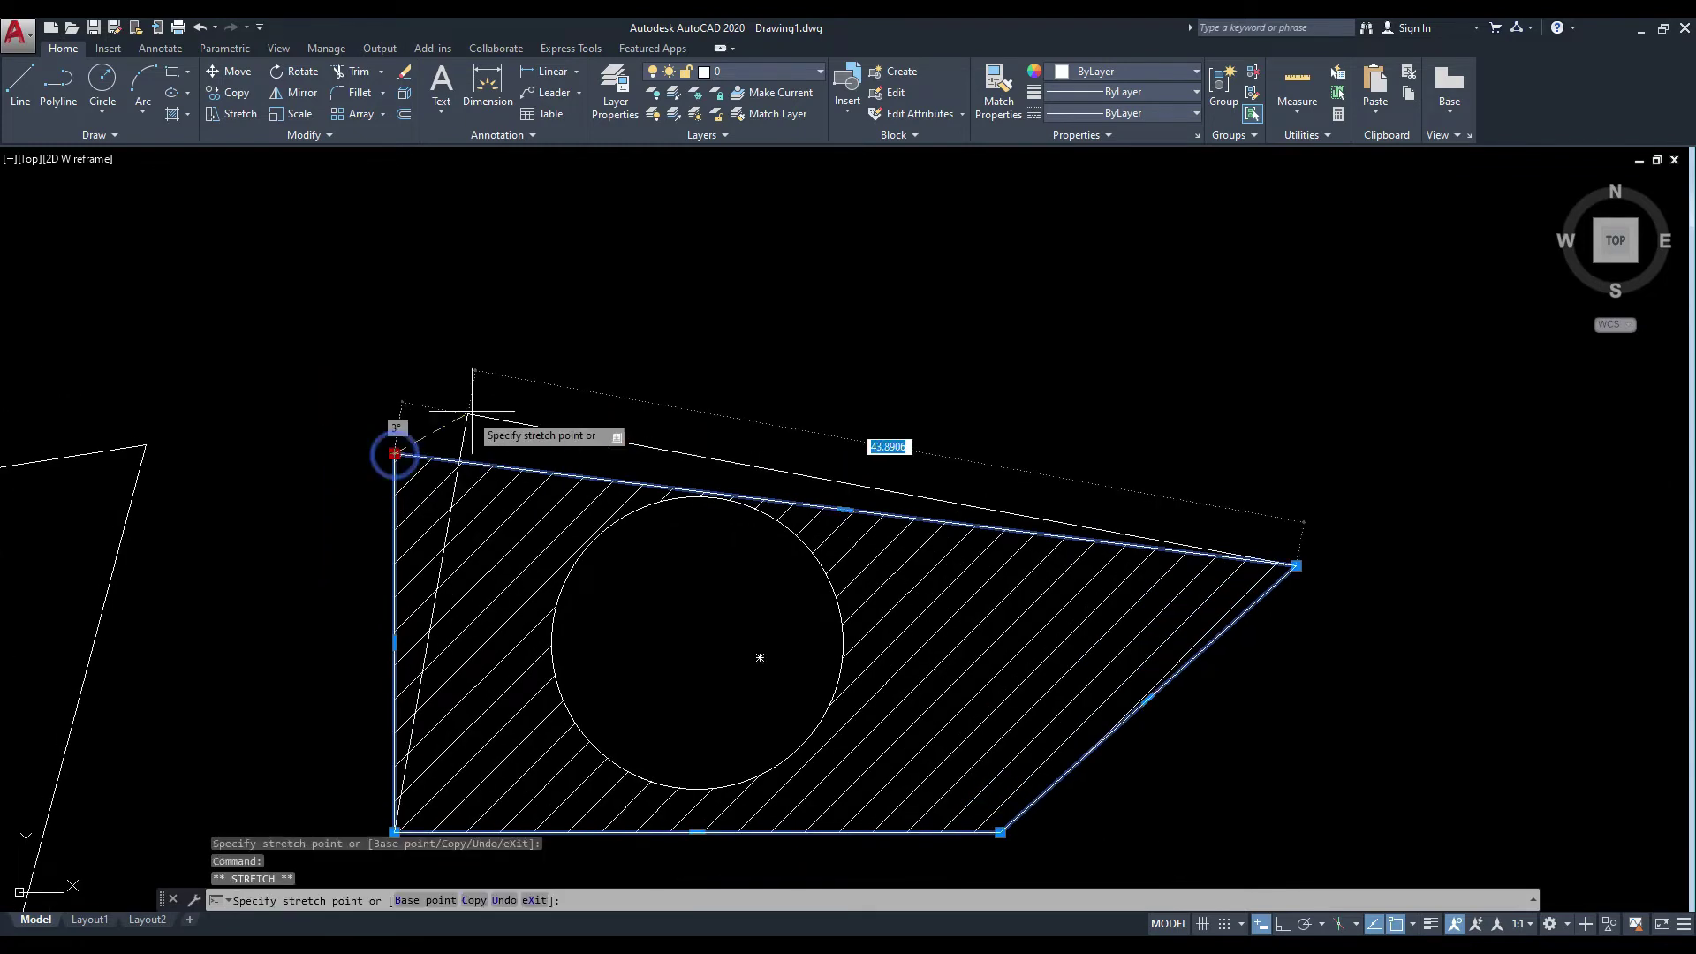
click(568, 304)
scroll(471, 292, down, 2)
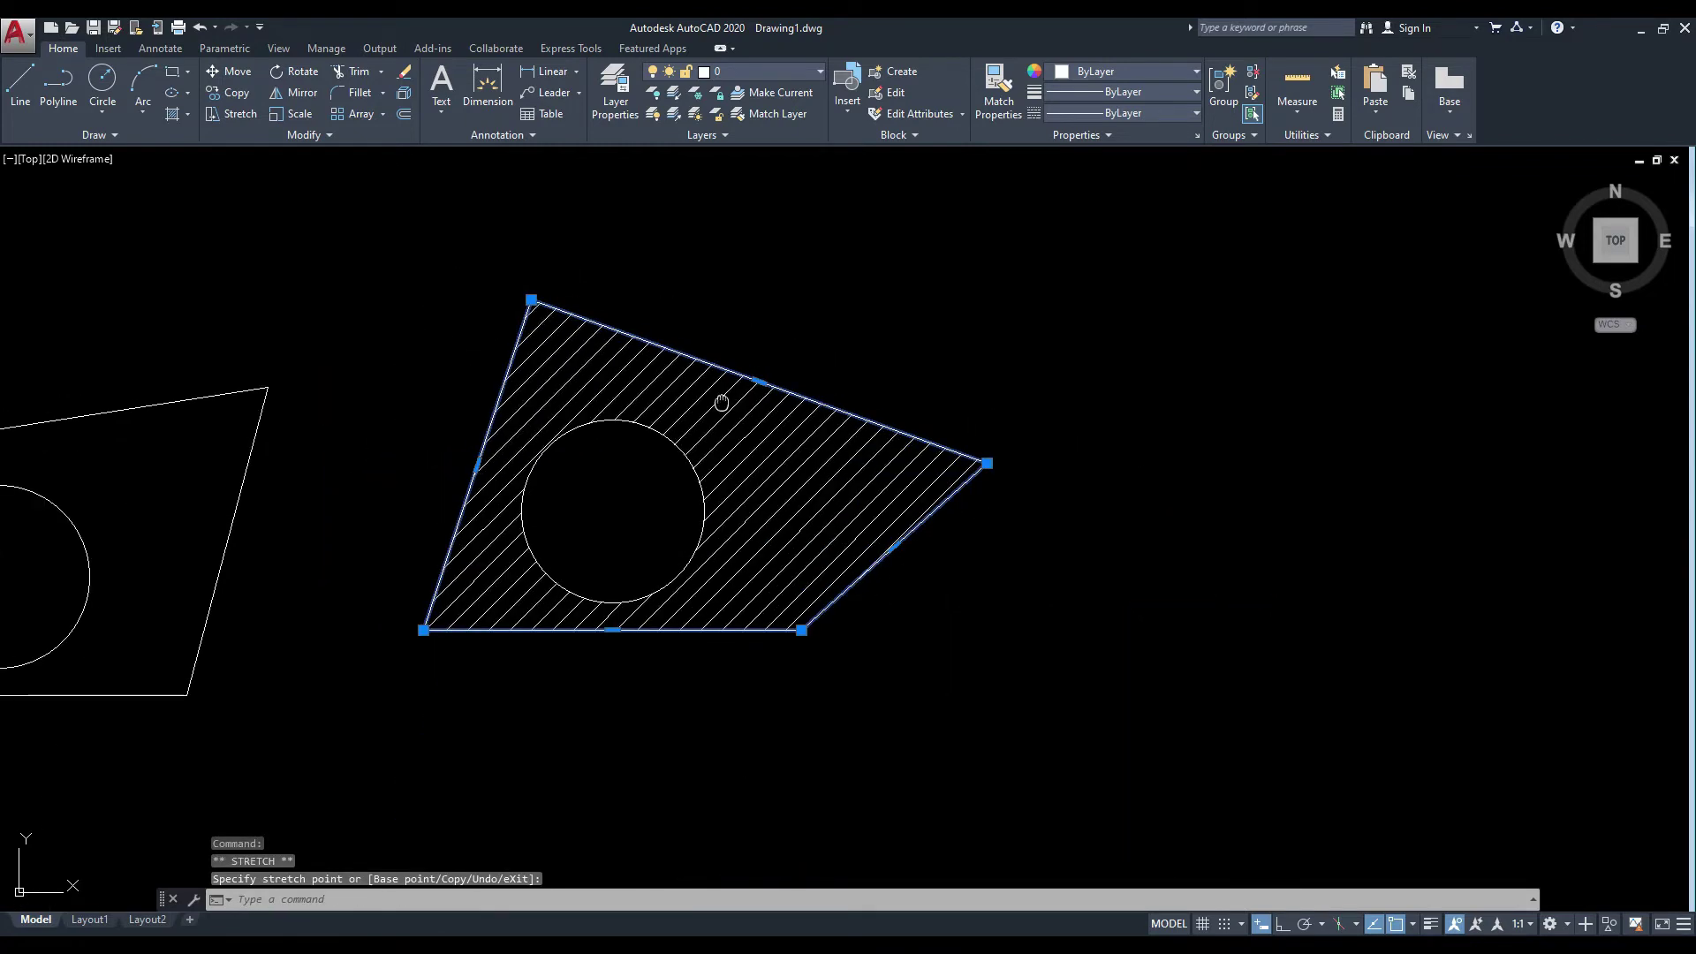
middle_drag(722, 403, 789, 313)
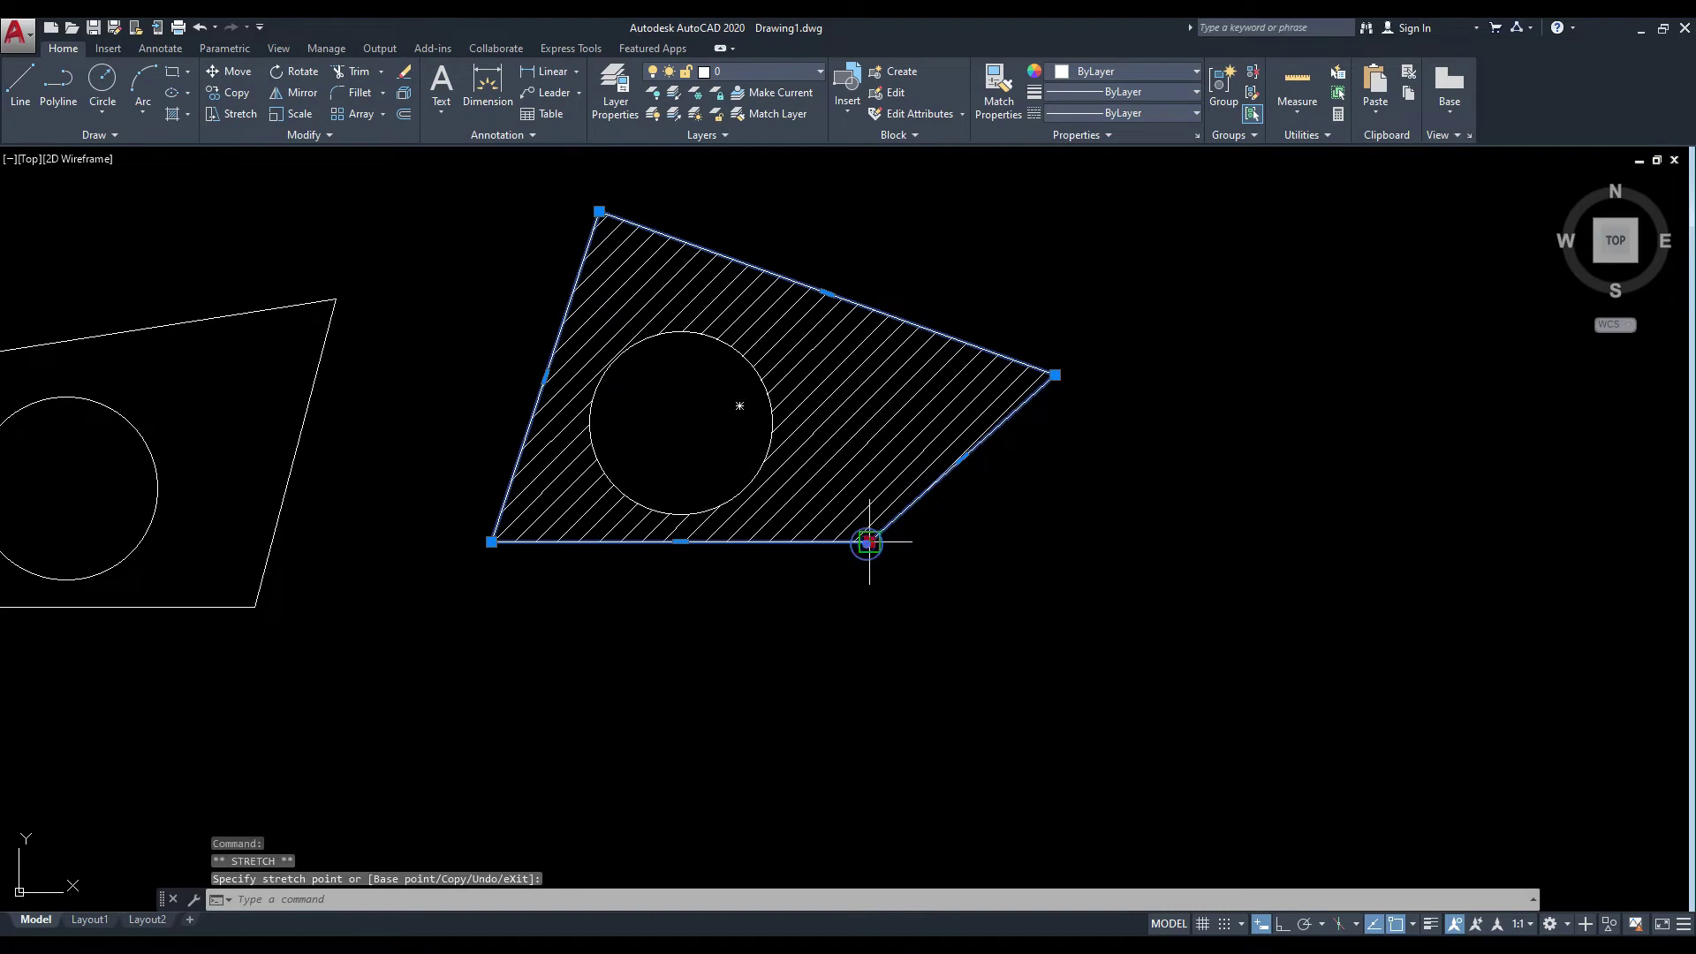
click(838, 669)
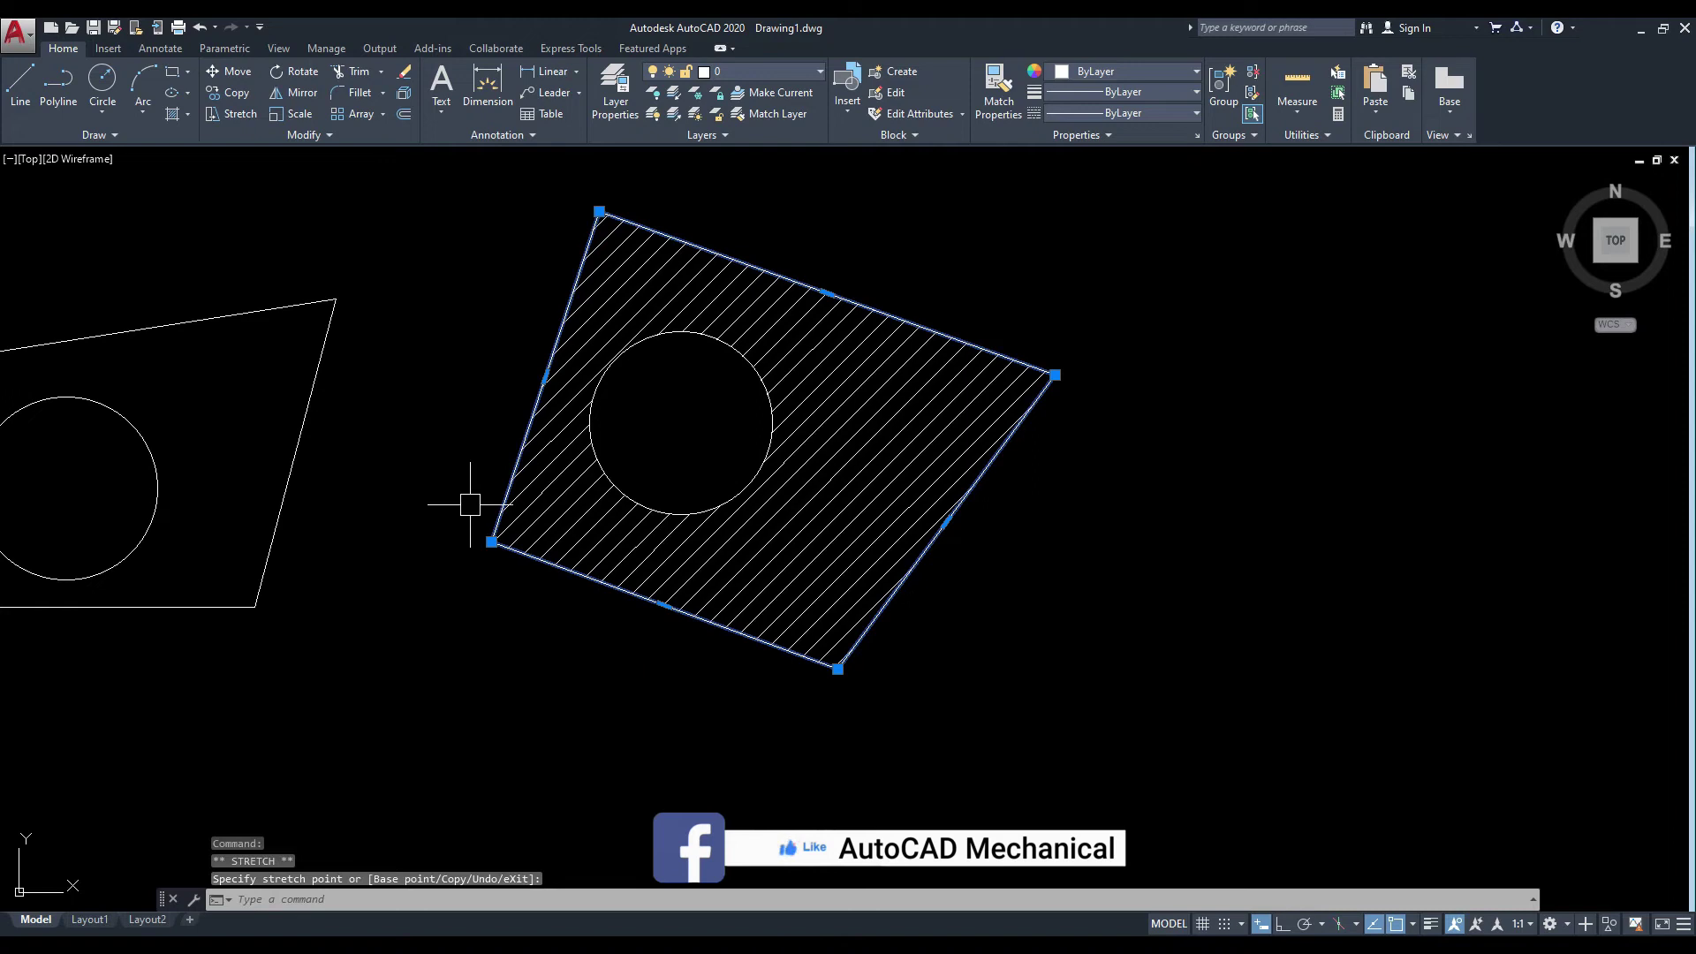
middle_drag(807, 292, 766, 424)
scroll(795, 360, down, 3)
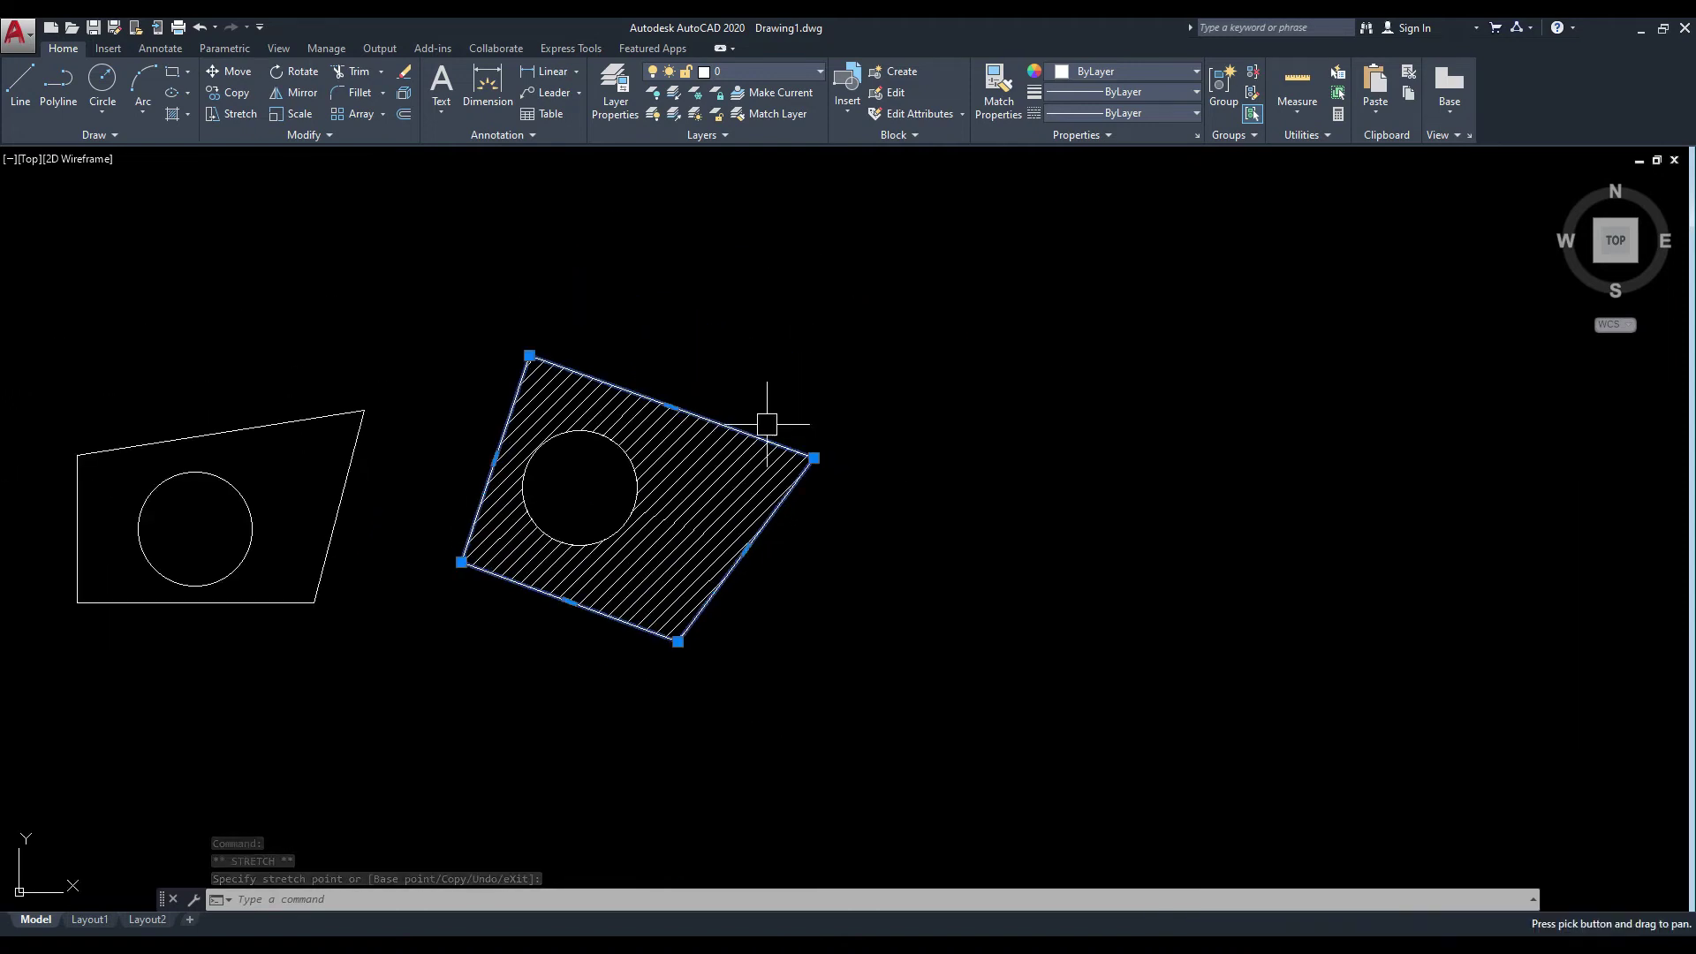
key(Escape)
key(Escape)
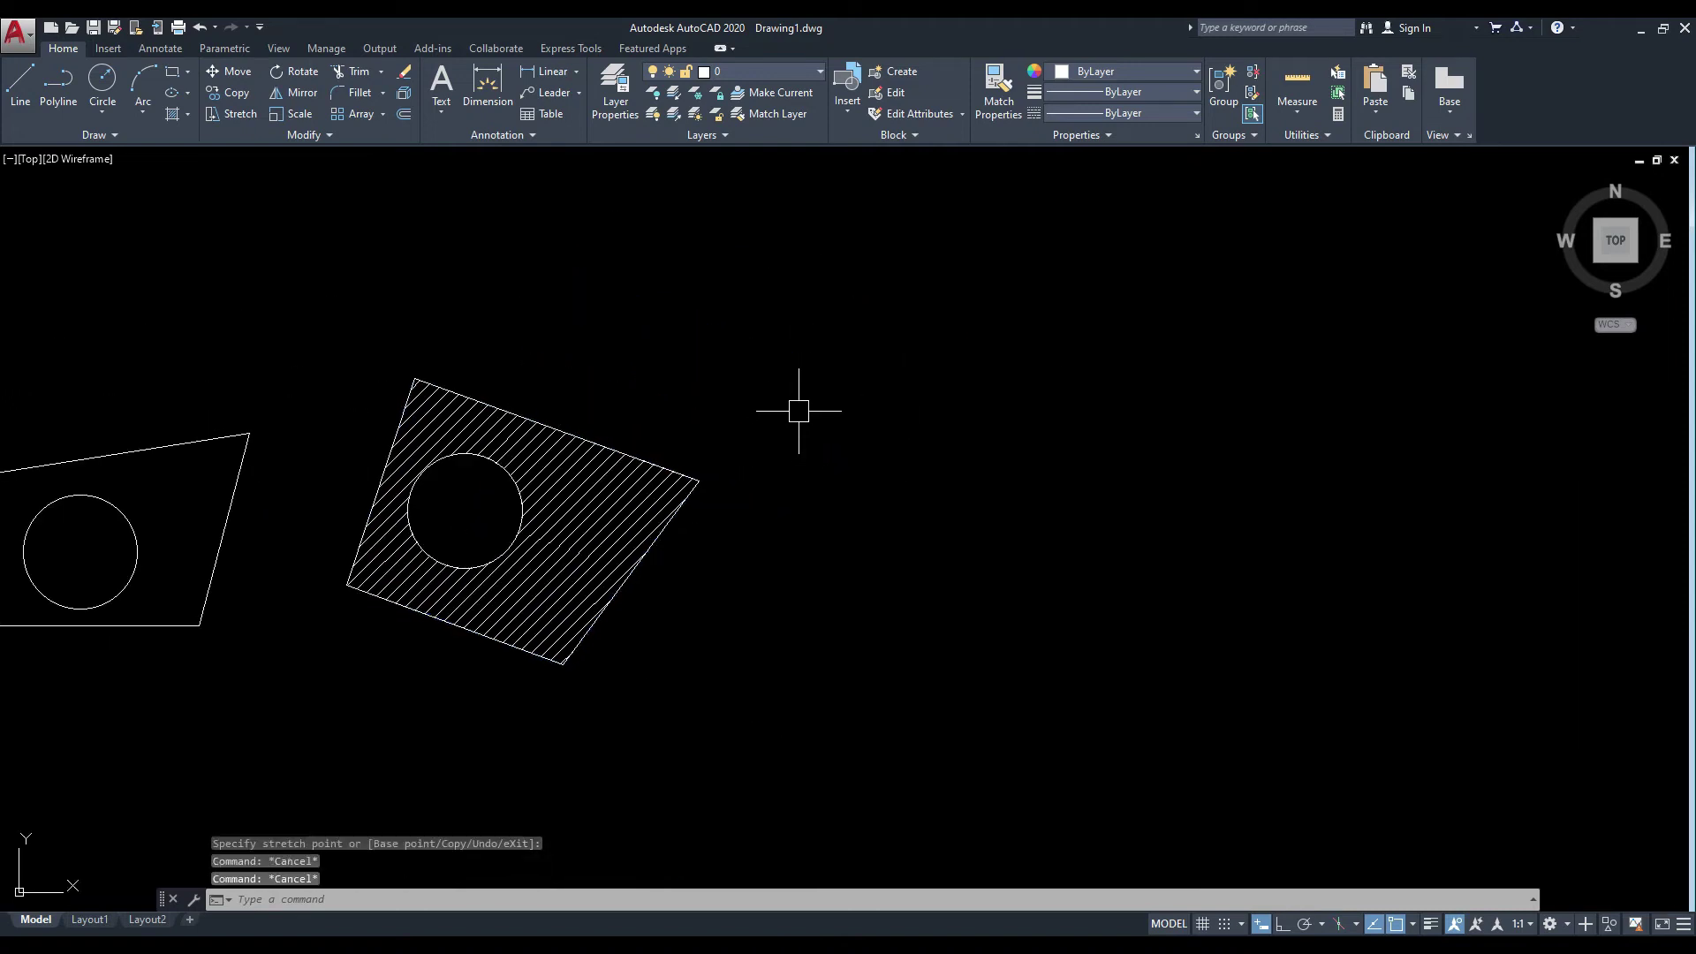
Draw a rectangle to the right of the existing shapes.
text(Rec)
key(Return)
click(812, 339)
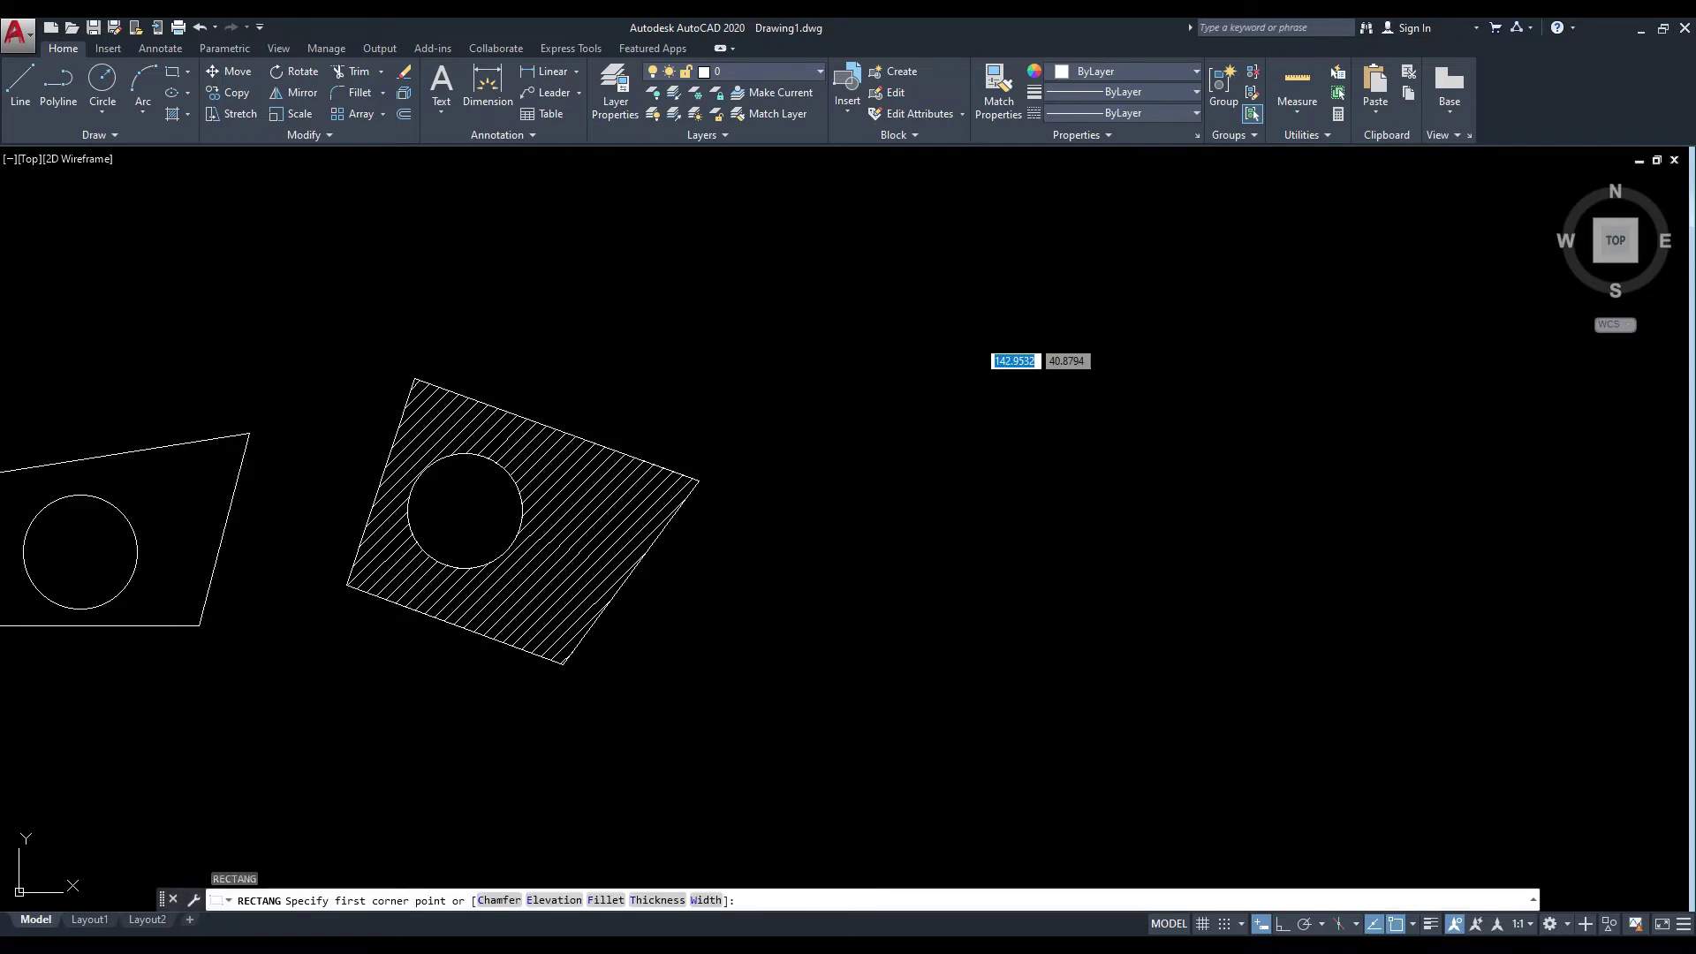
click(1167, 550)
middle_drag(1038, 456, 885, 456)
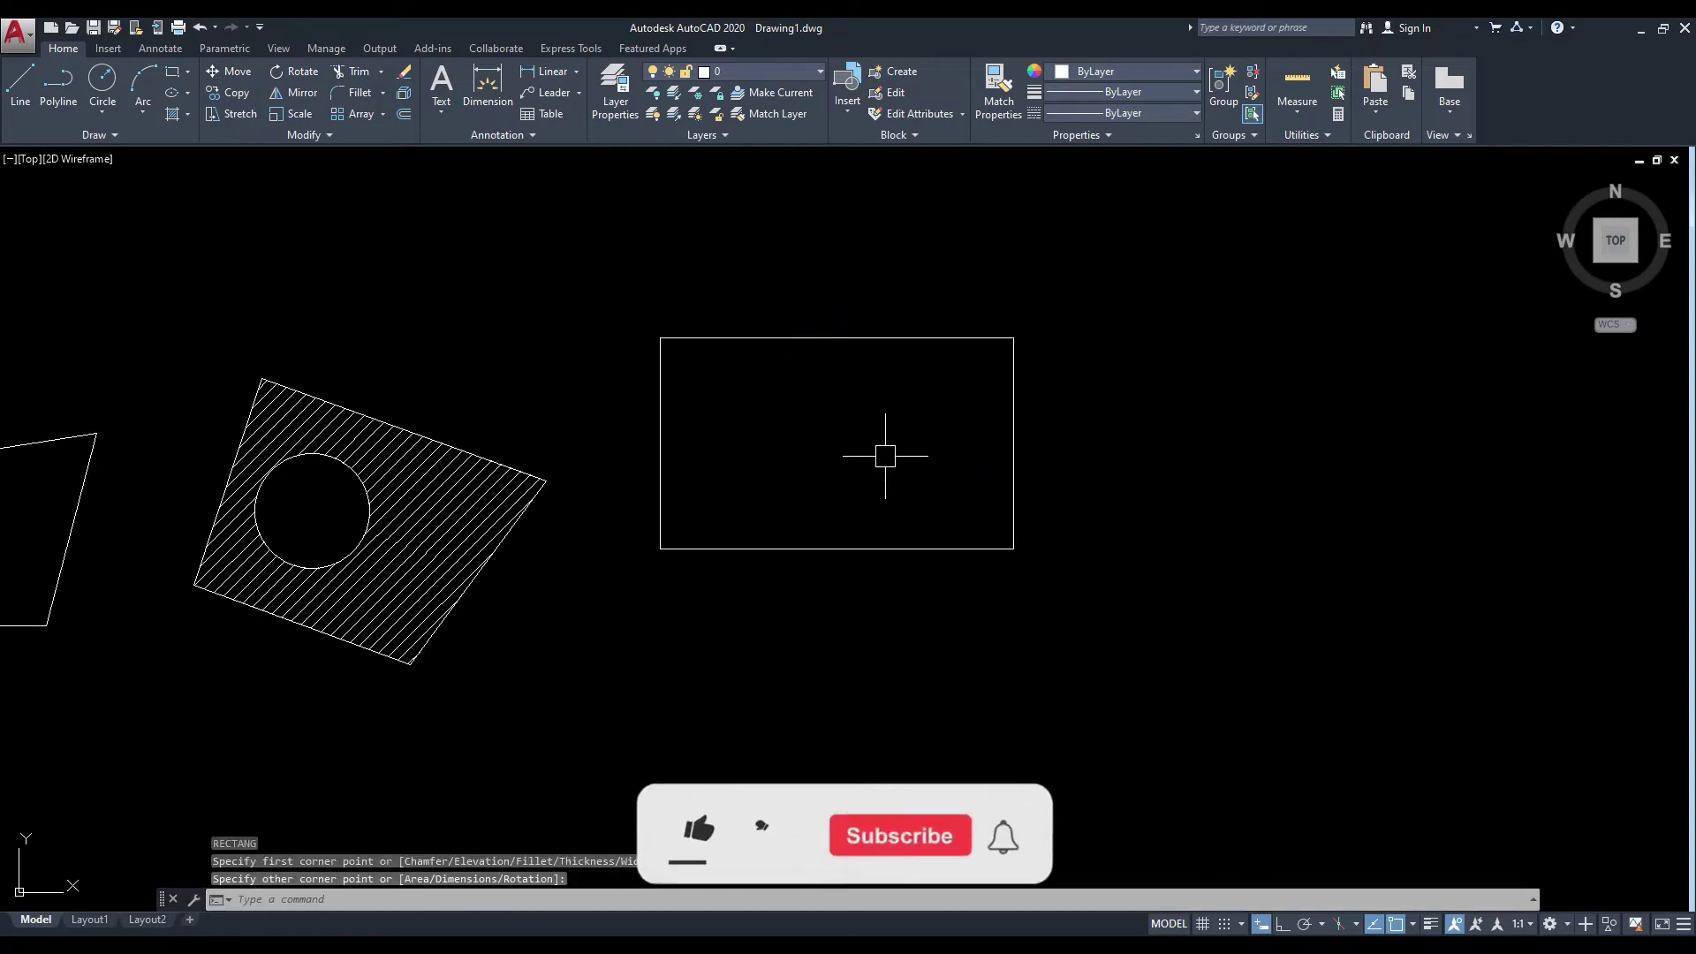
Fill the rectangle with an ANSI31 hatch with Associative turned off.
text(h)
key(Return)
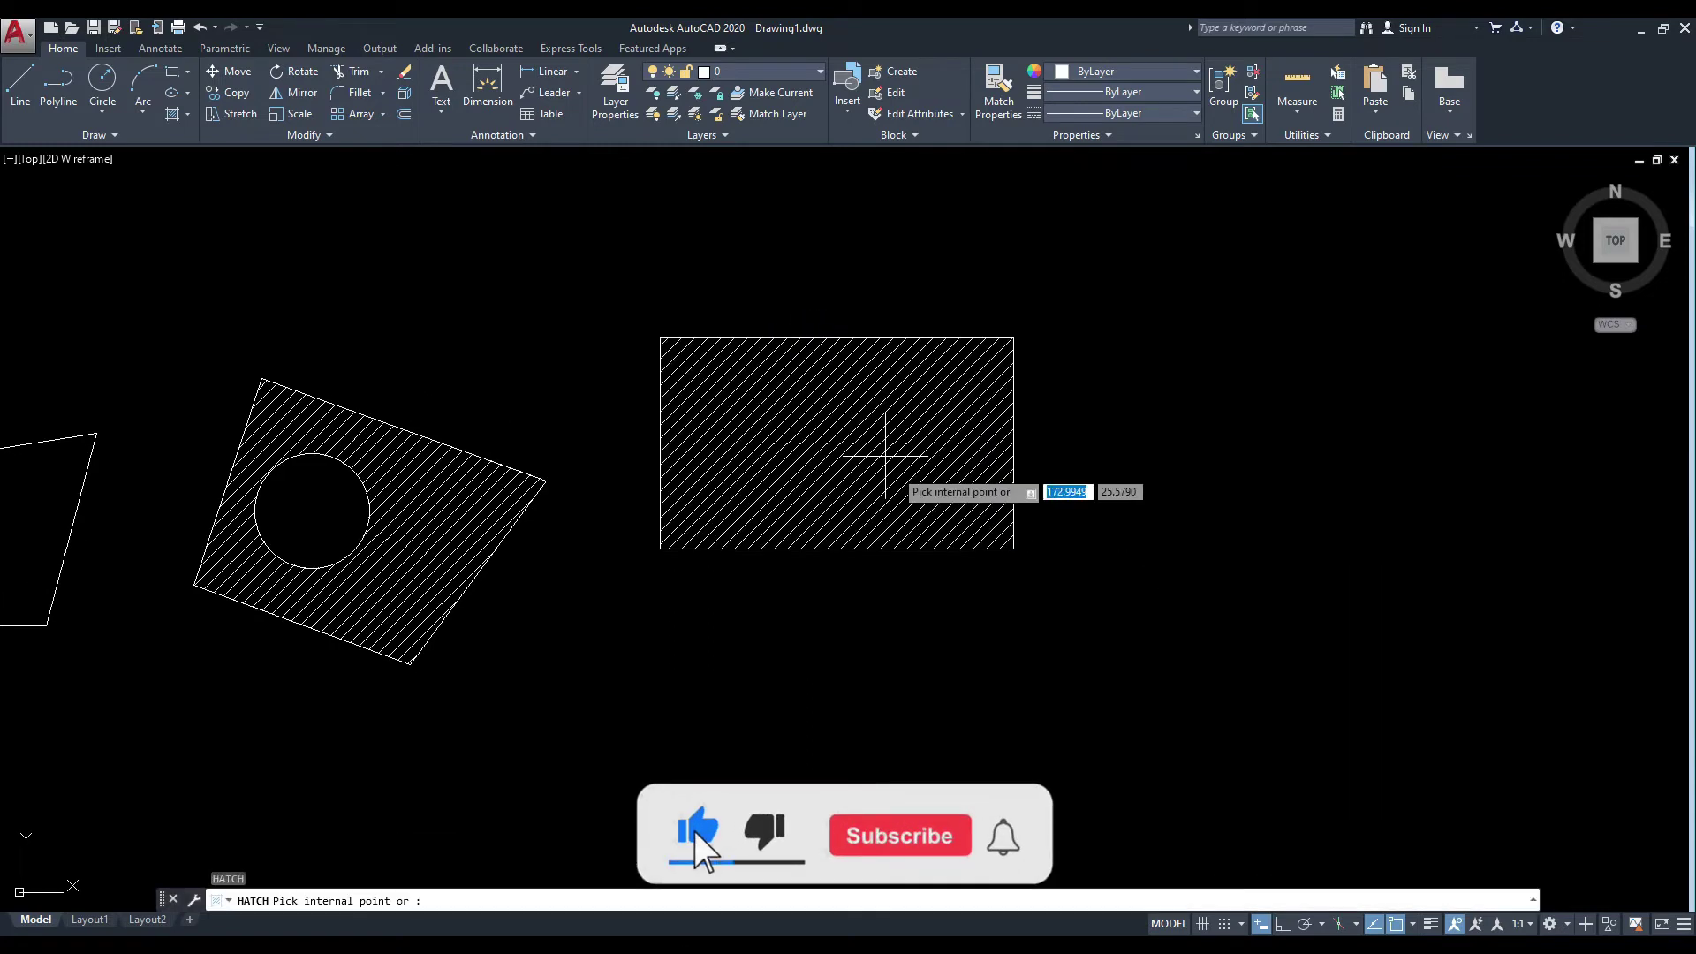
click(885, 456)
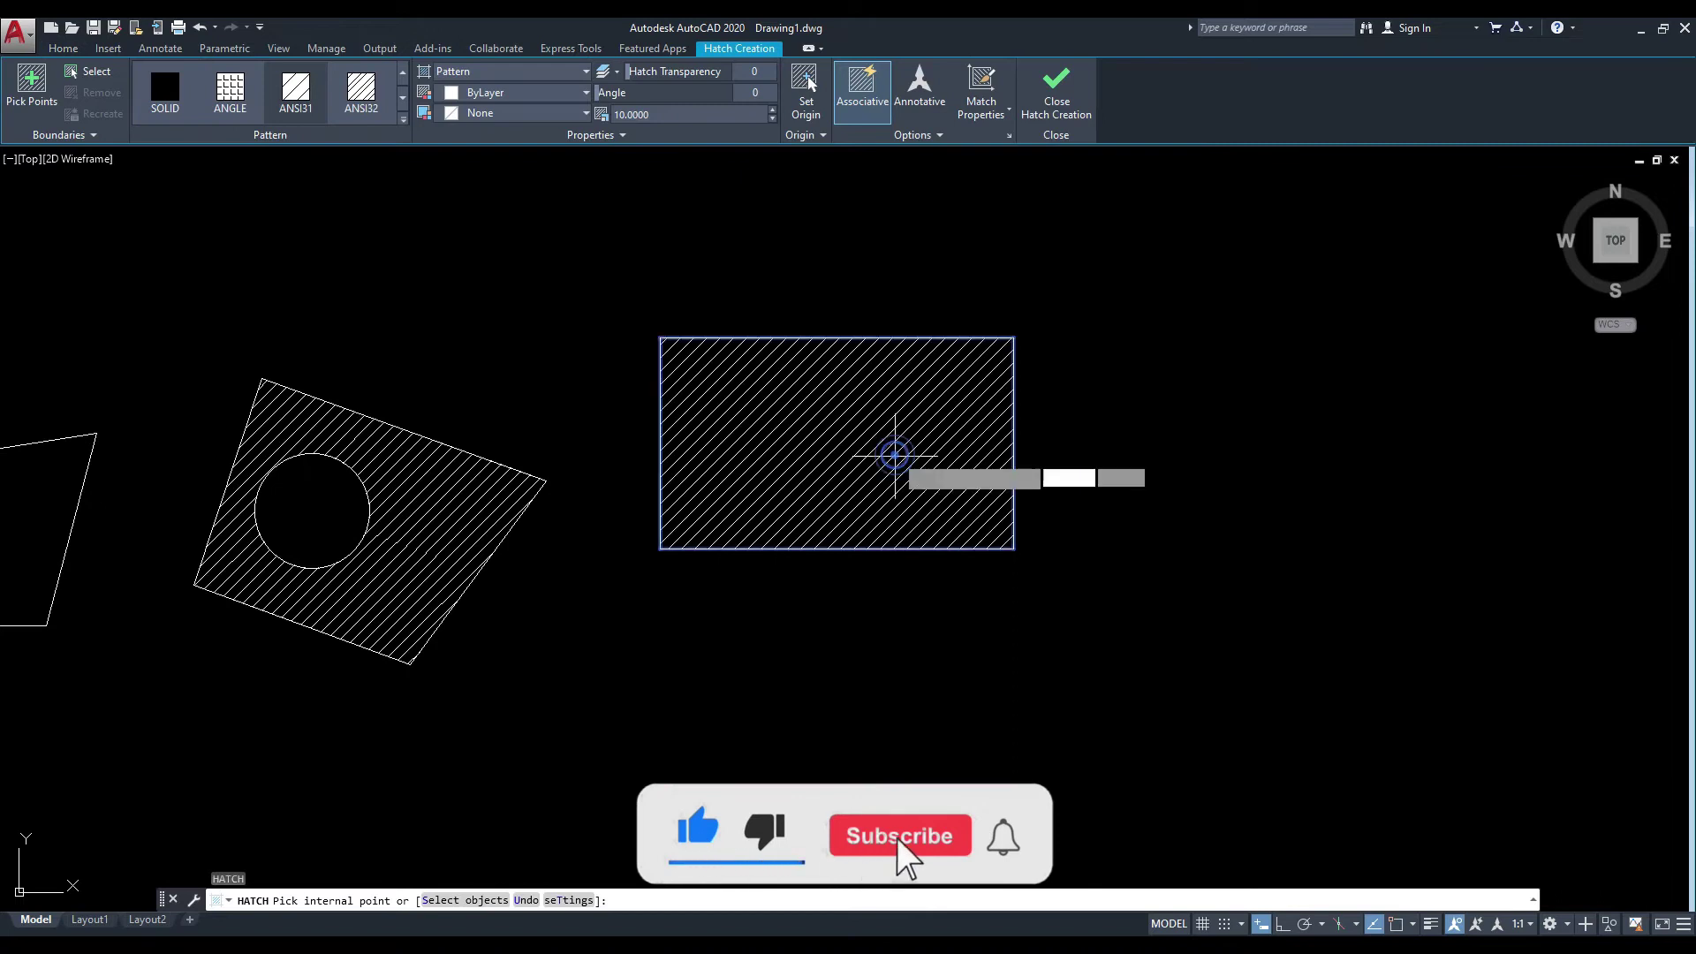
click(1009, 134)
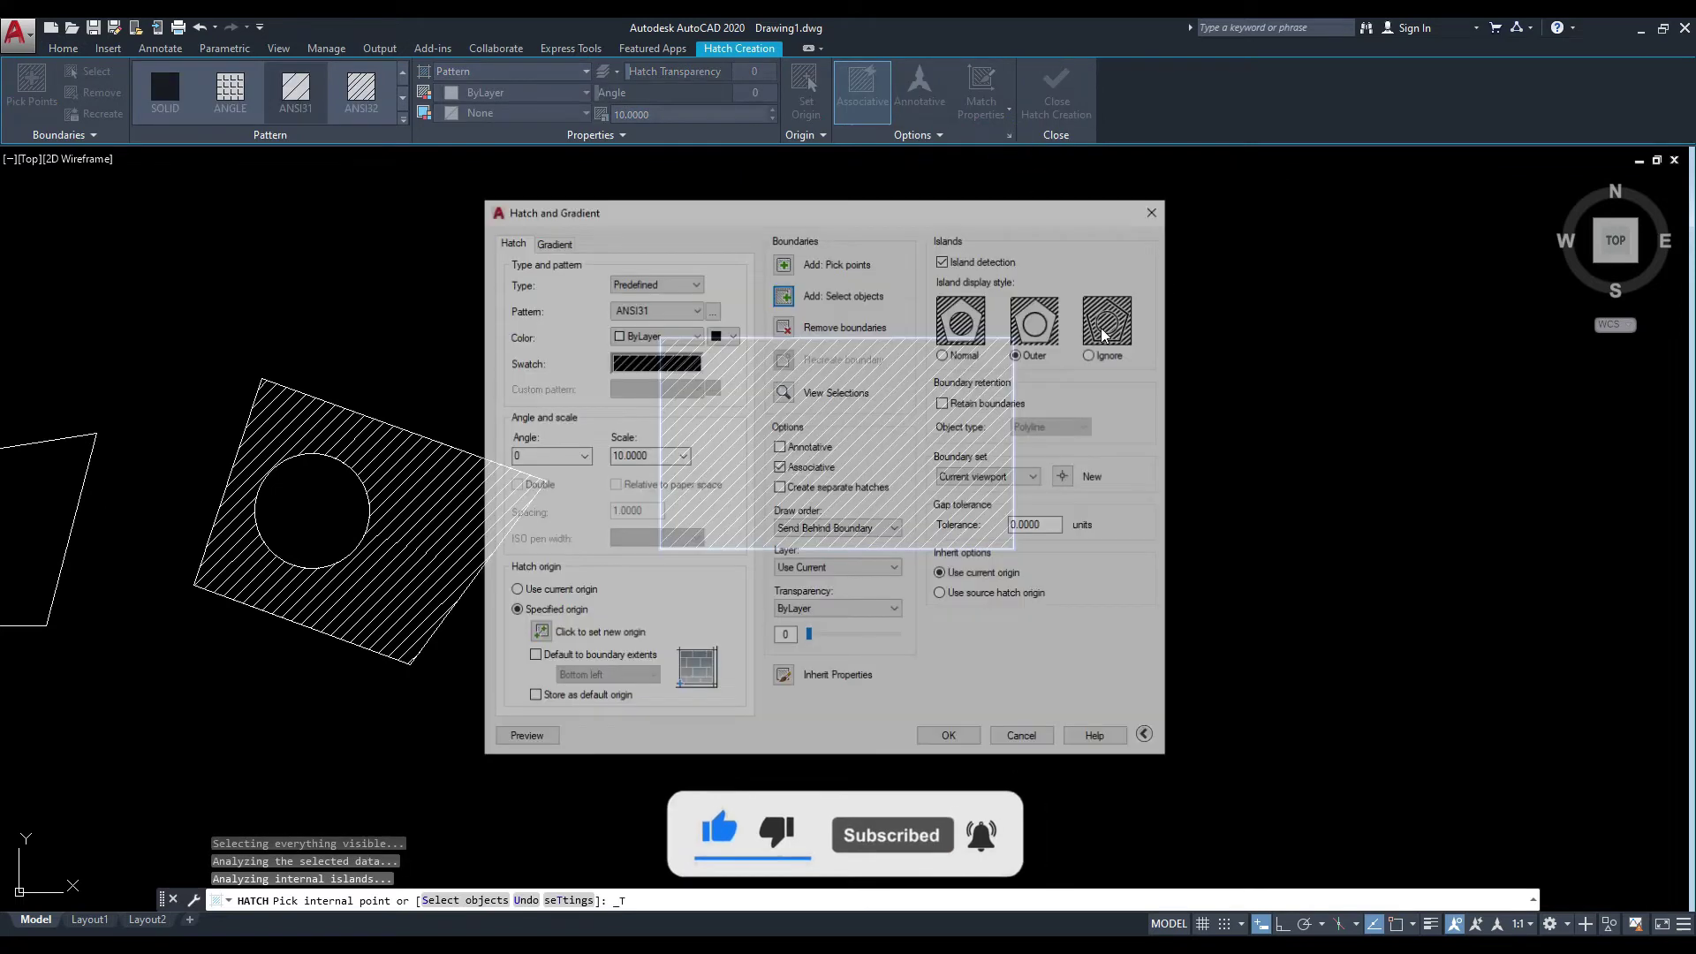
drag(979, 217, 494, 272)
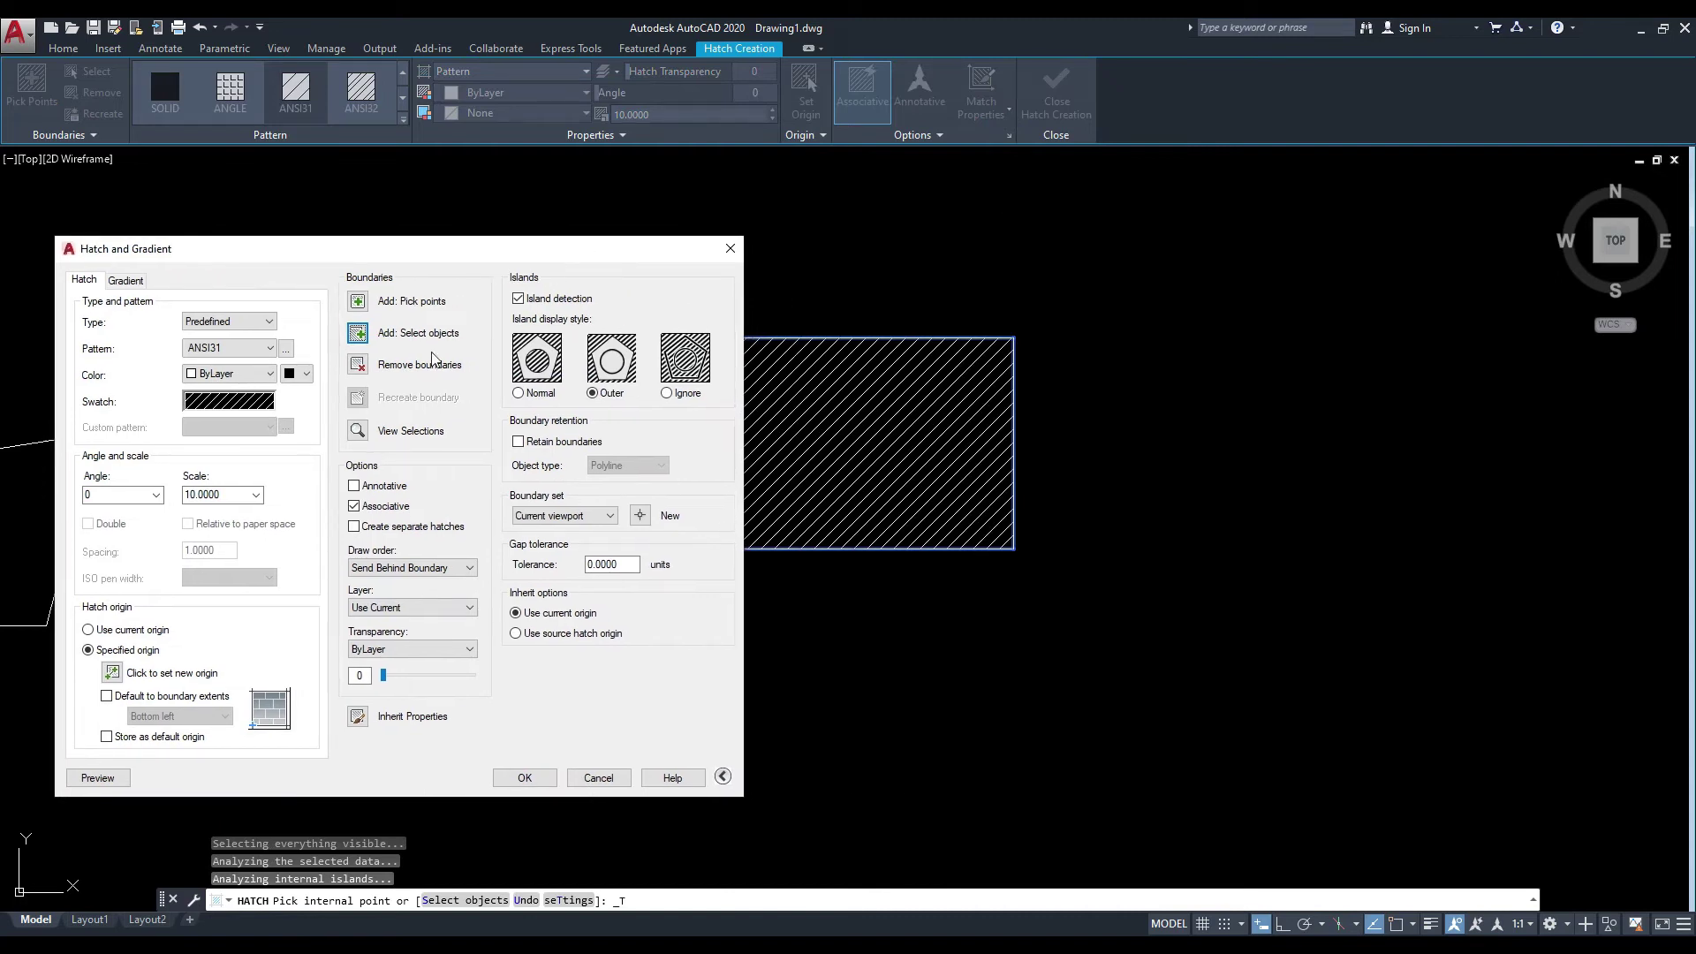
click(355, 508)
click(530, 778)
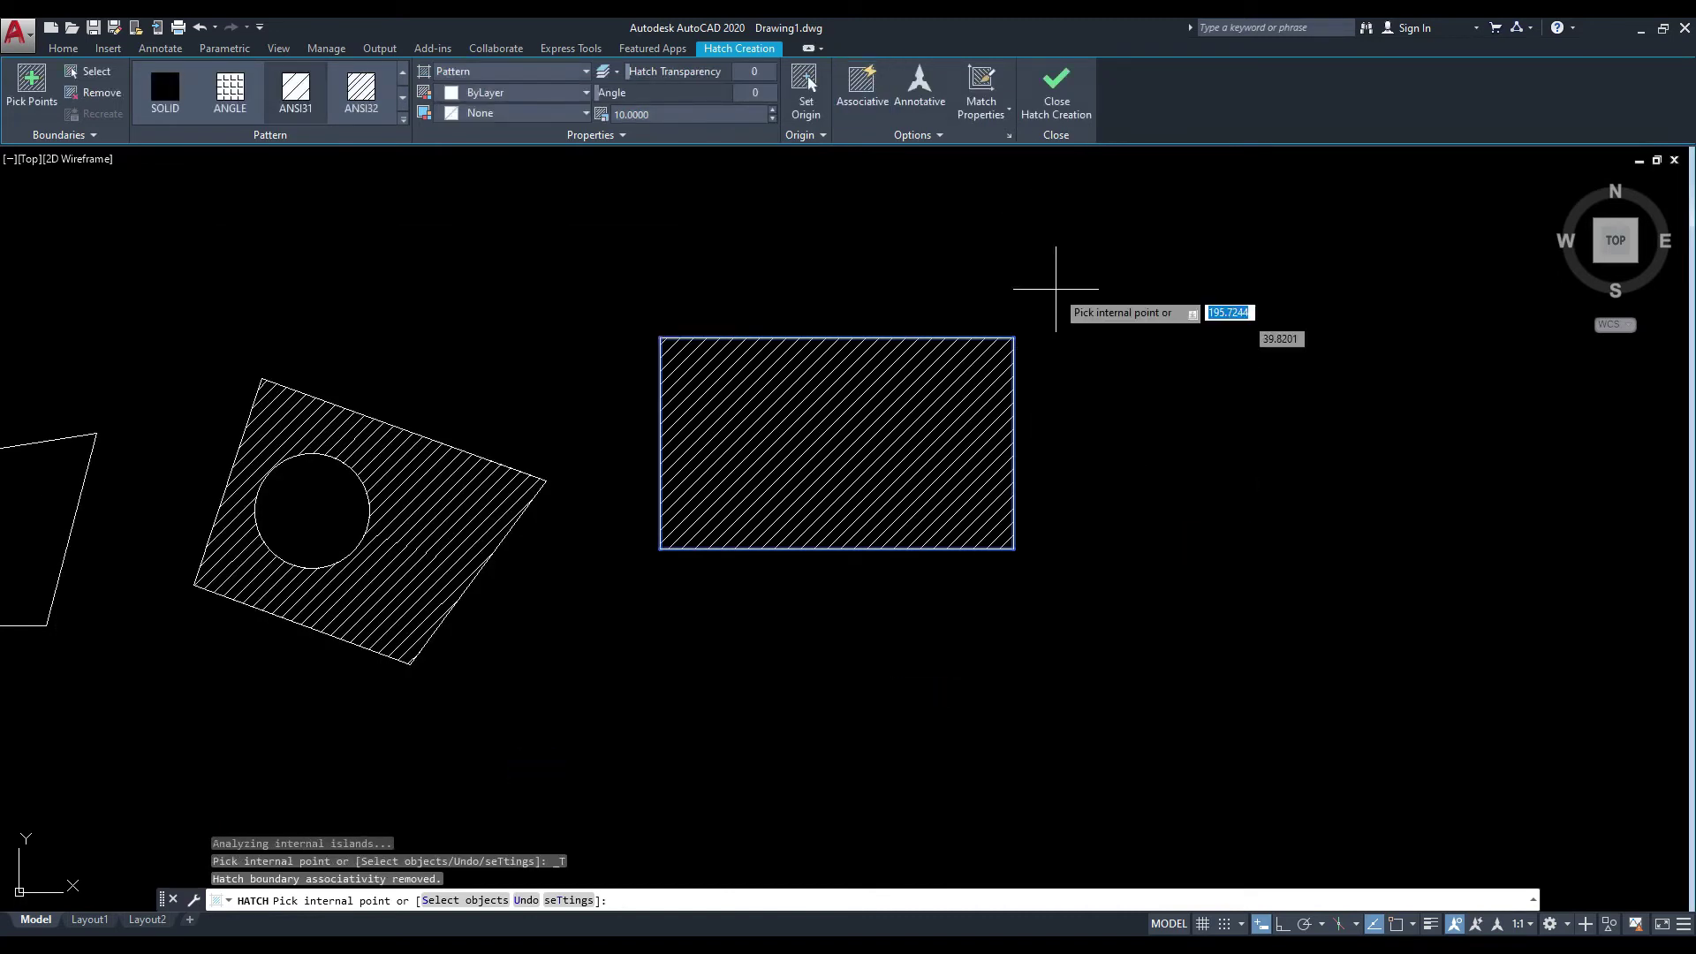
click(1057, 88)
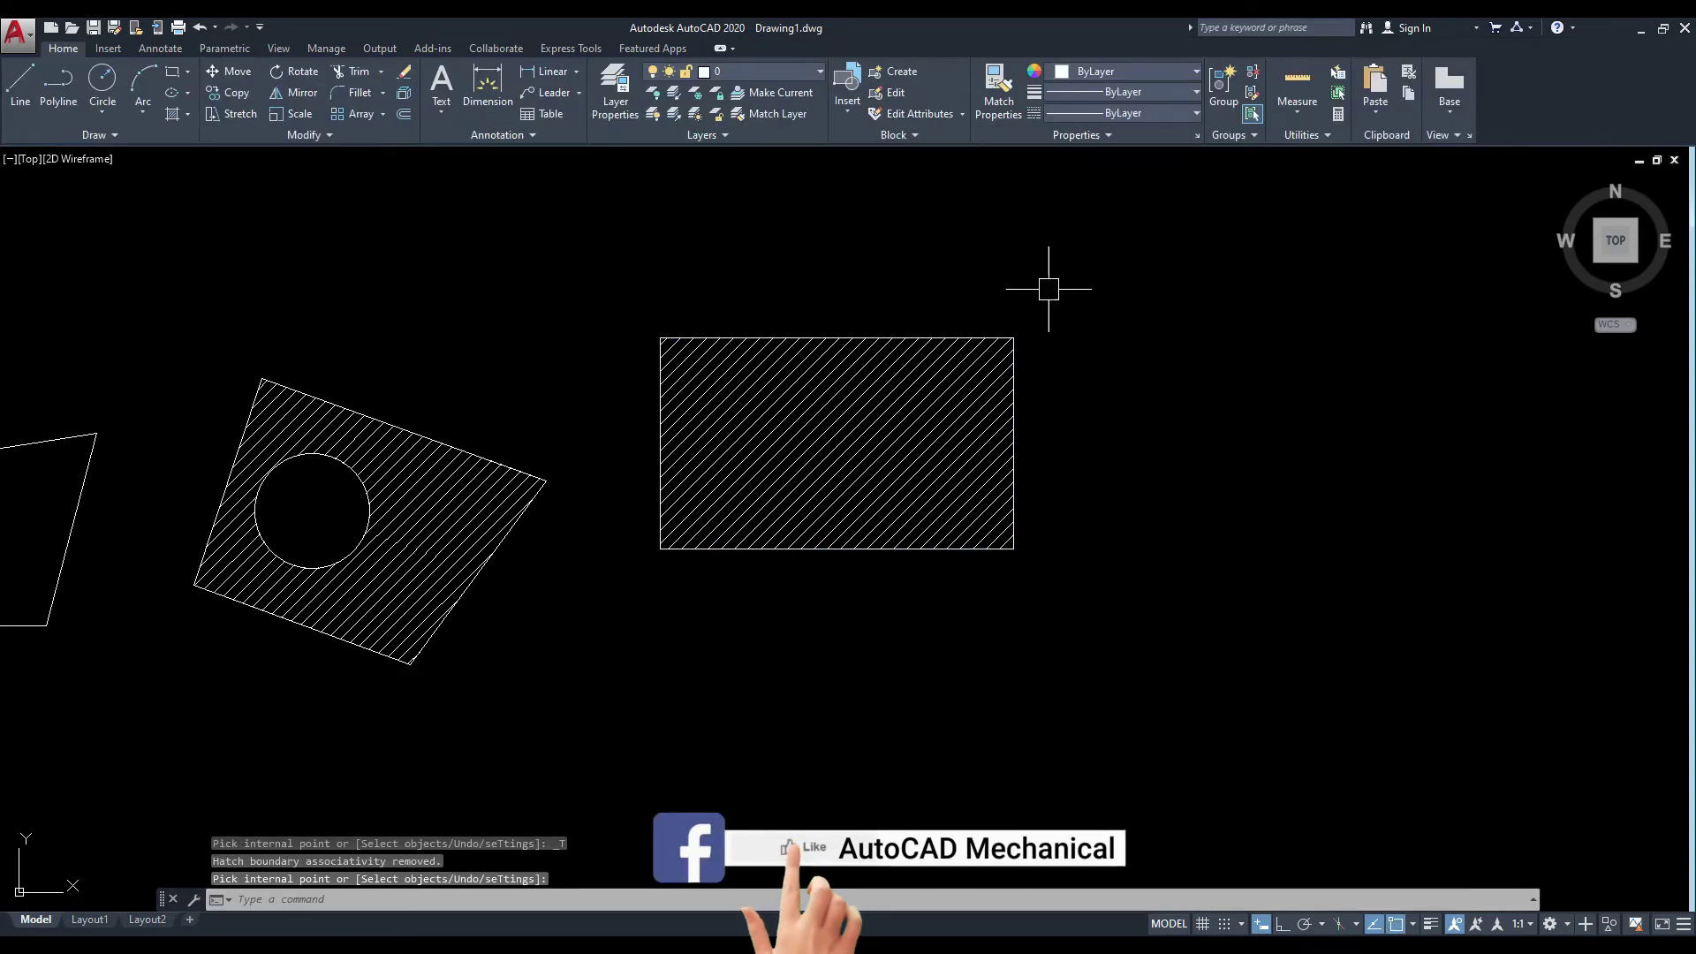
Stretch the rectangle's top-right corner up and right, leaving its non-associative hatch unchanged.
click(1013, 337)
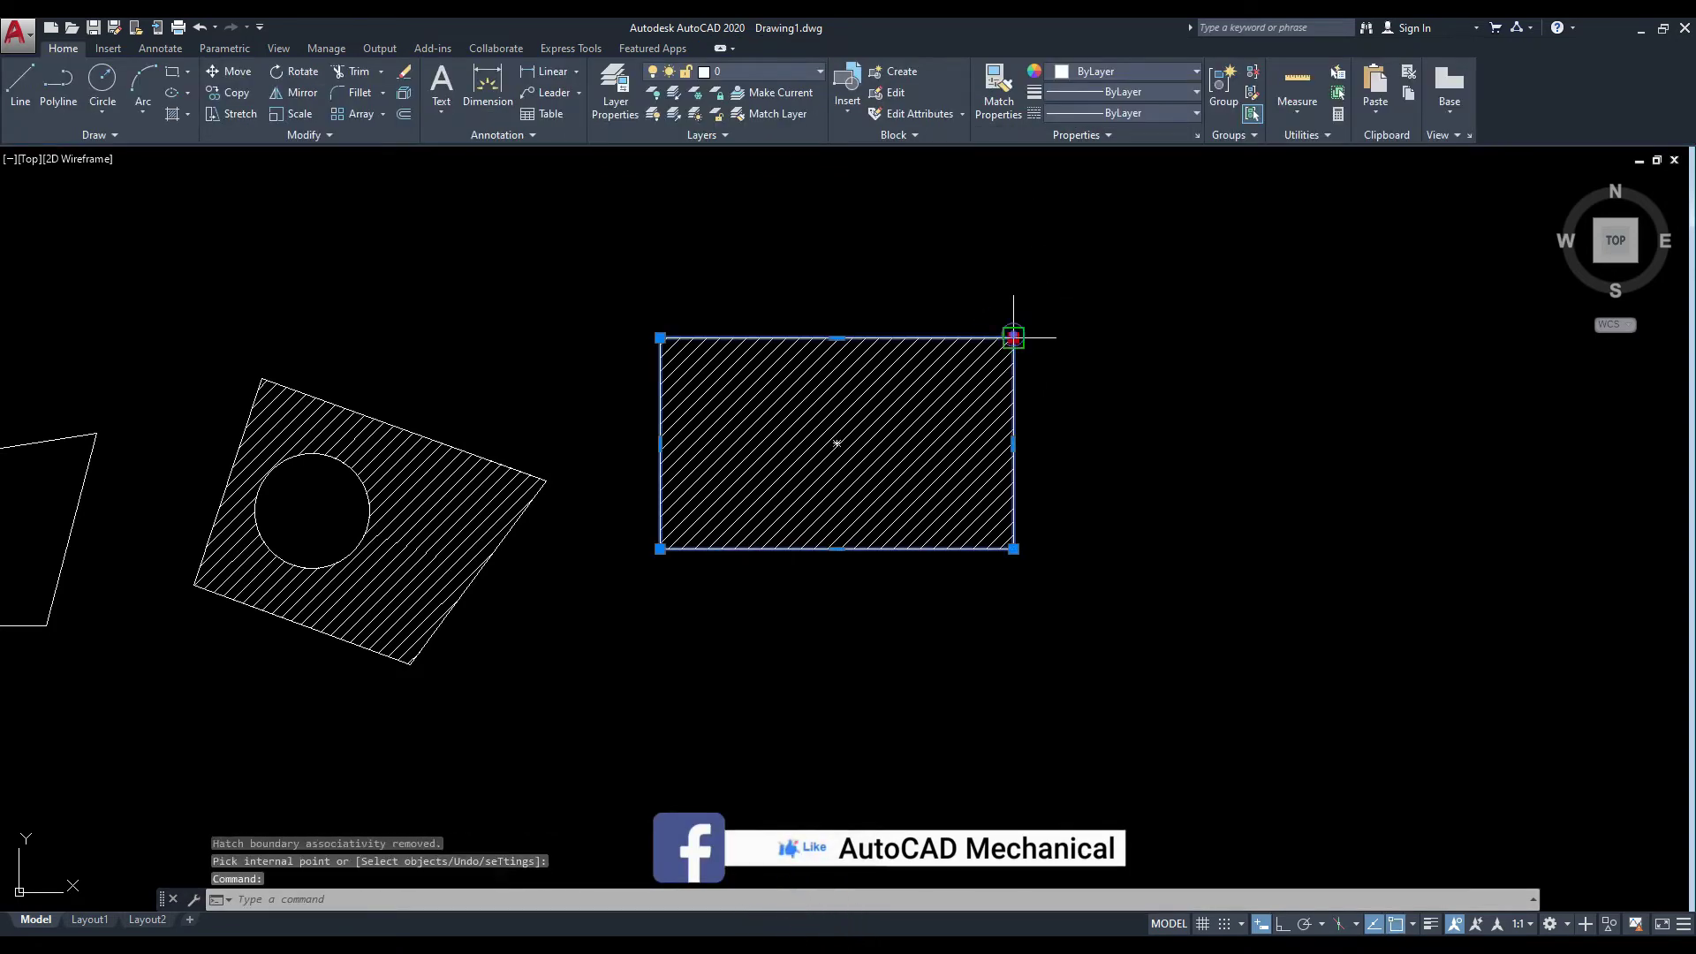
click(1013, 338)
click(1129, 232)
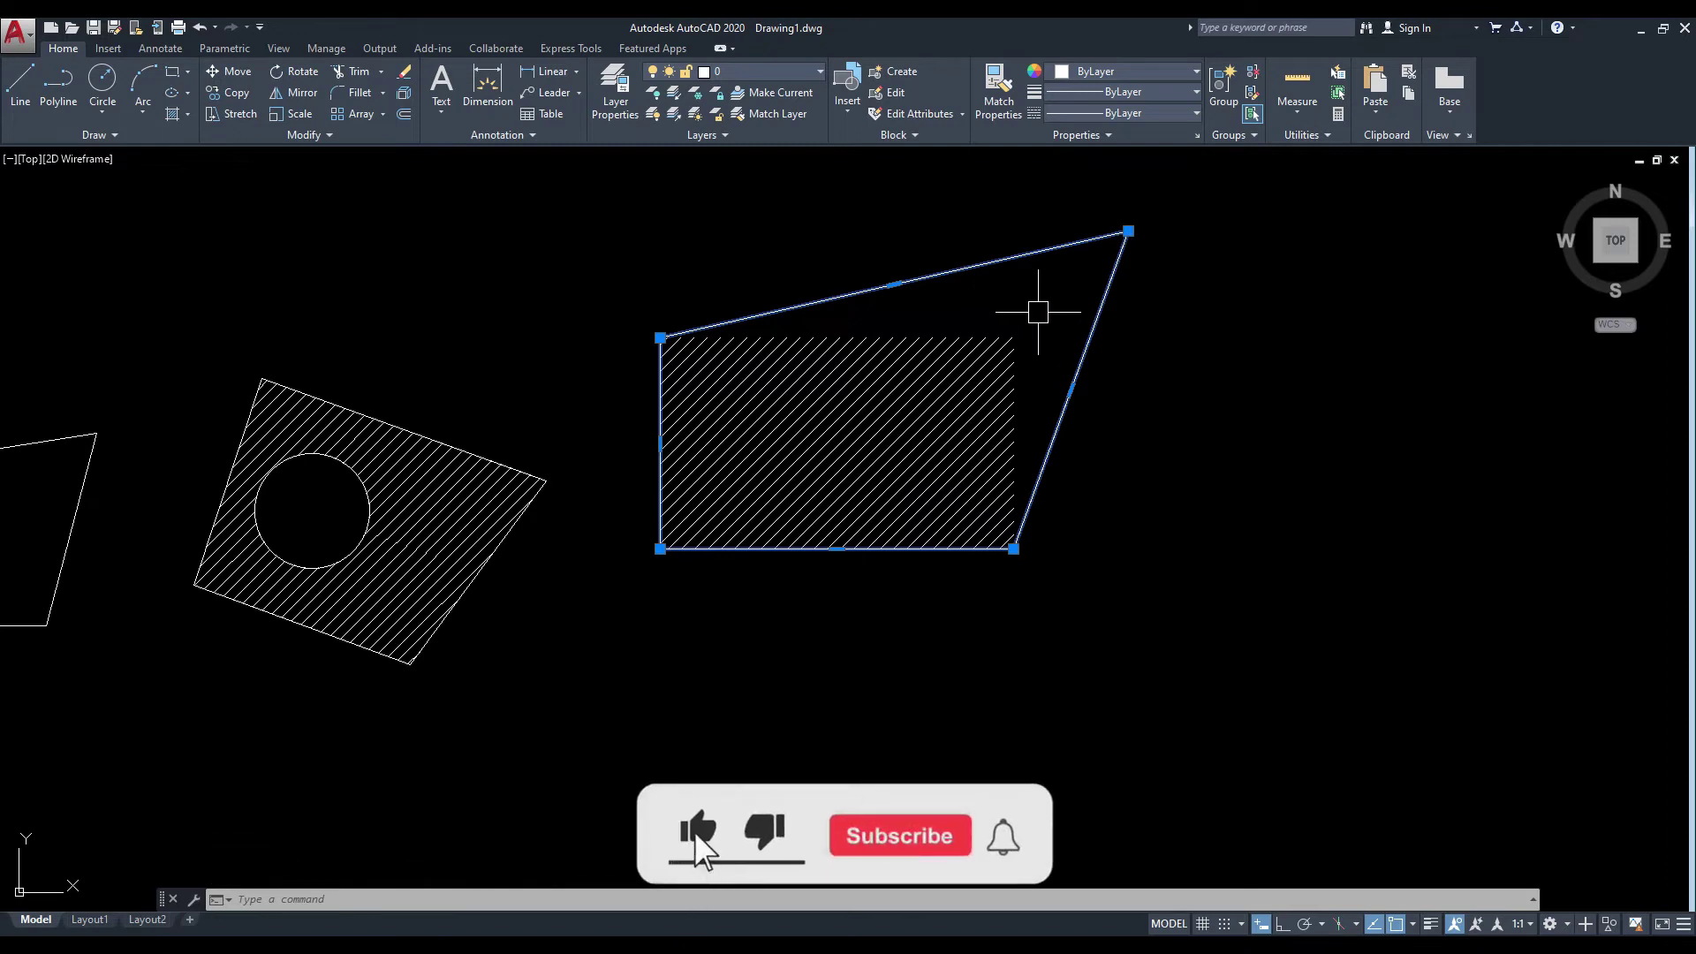
middle_drag(1038, 311, 1086, 347)
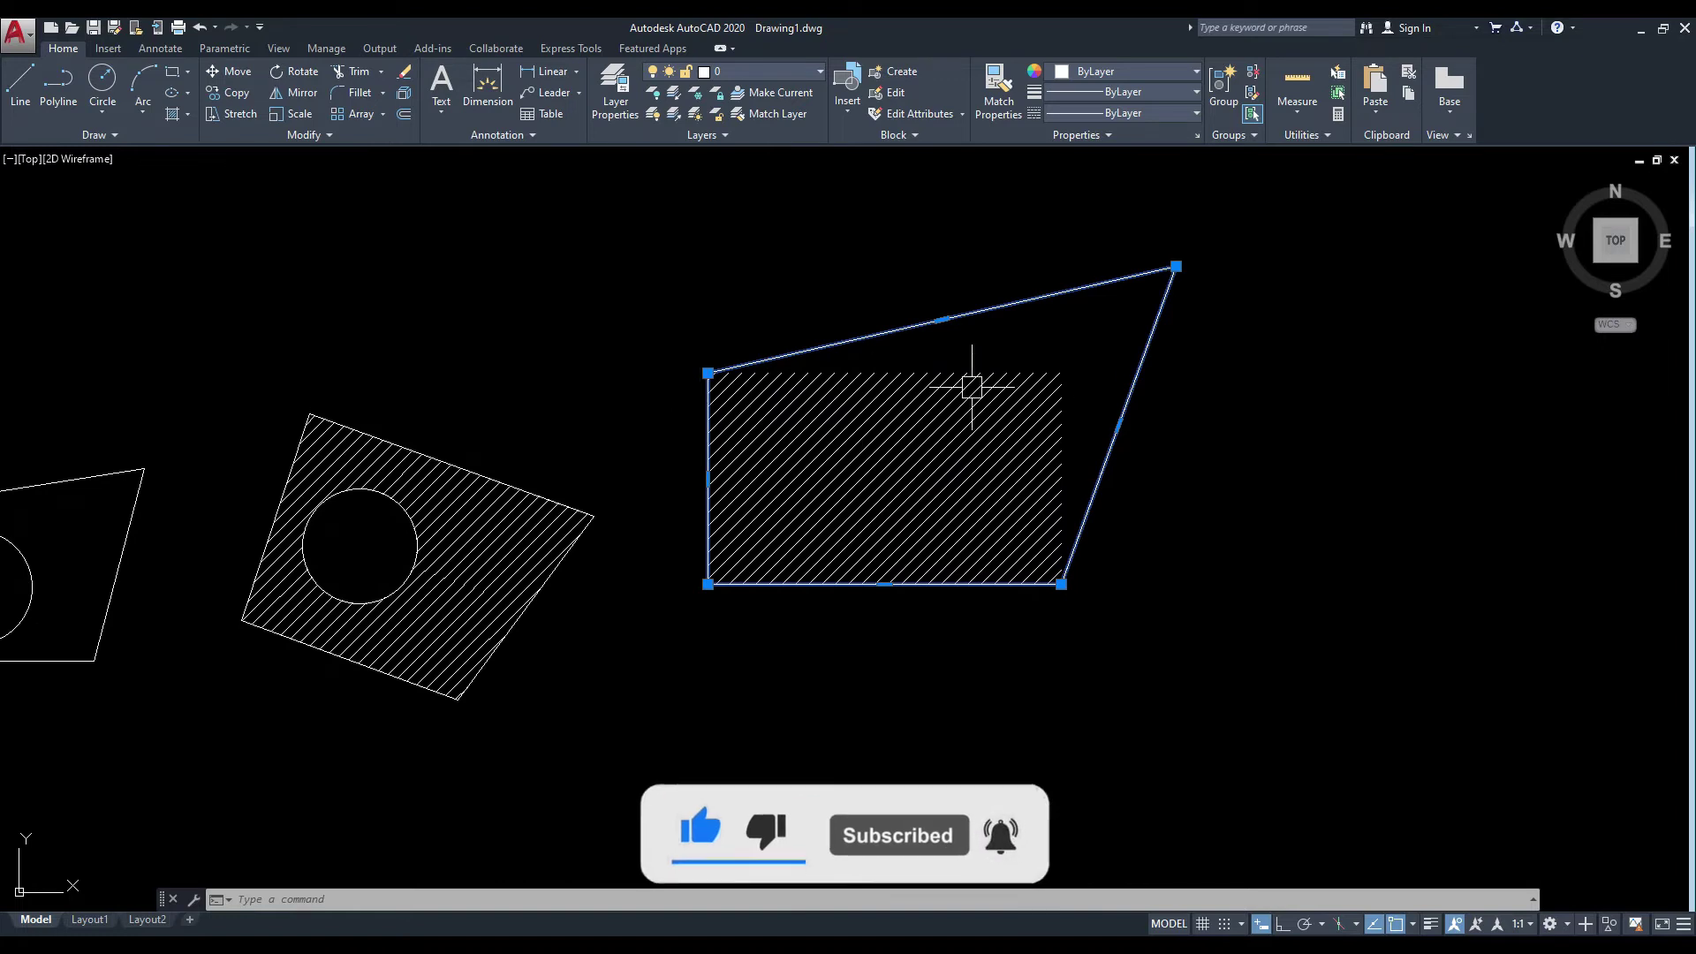
click(971, 462)
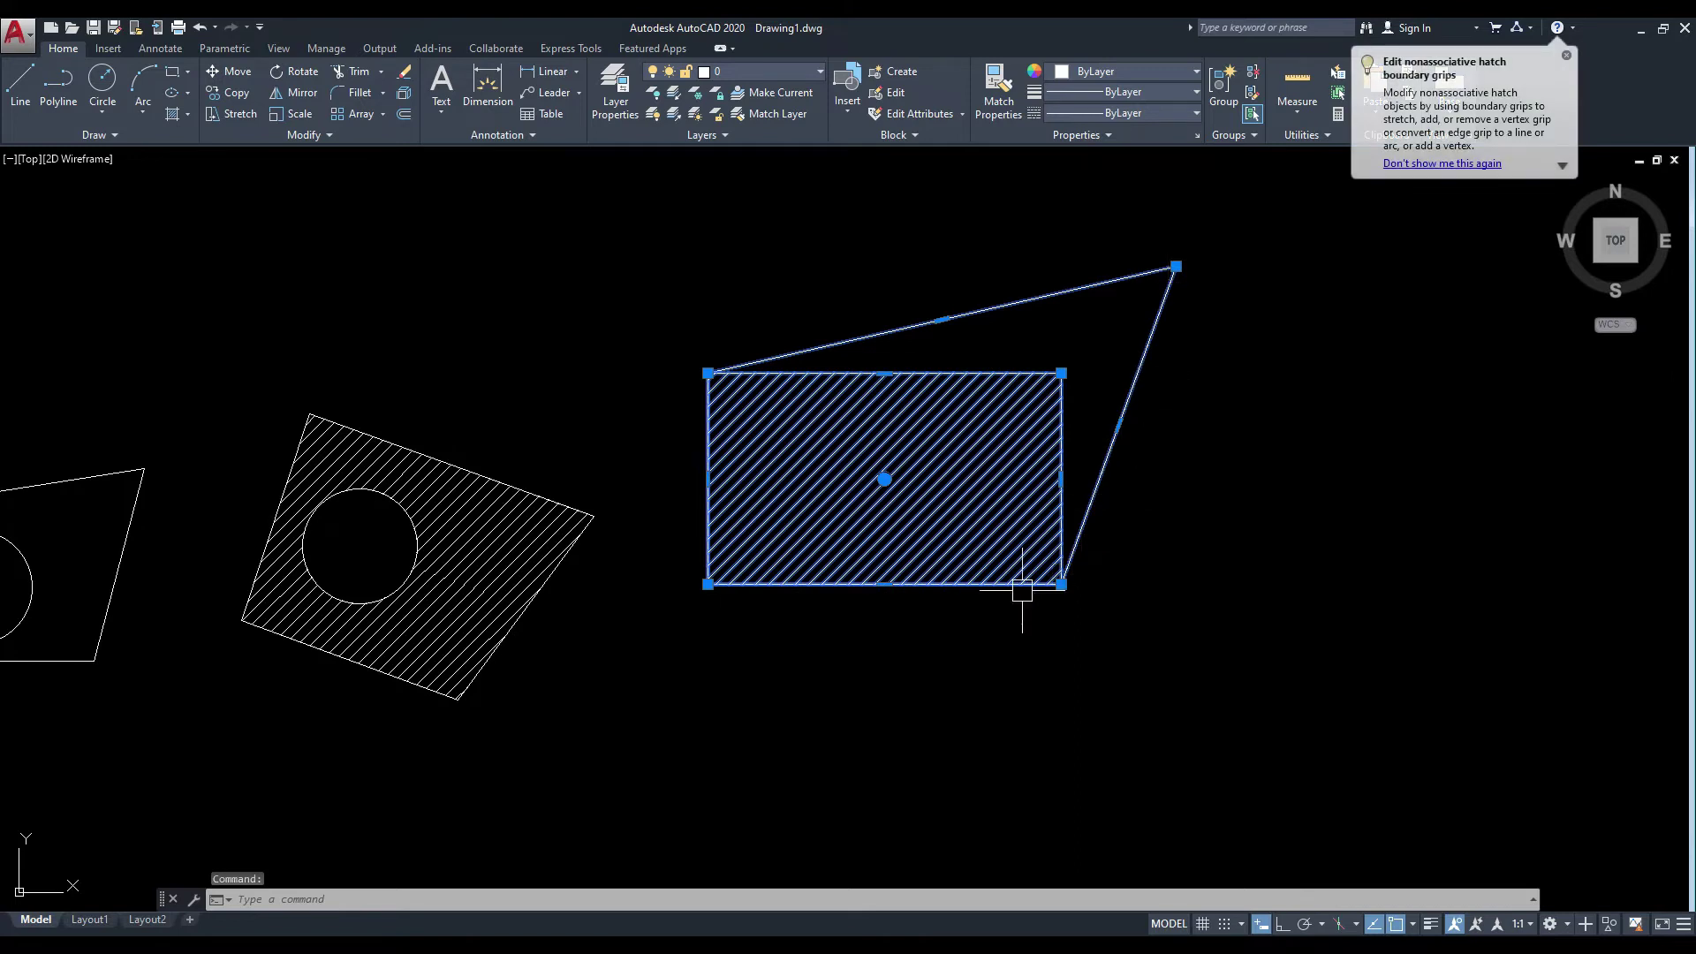
middle_drag(763, 302, 798, 329)
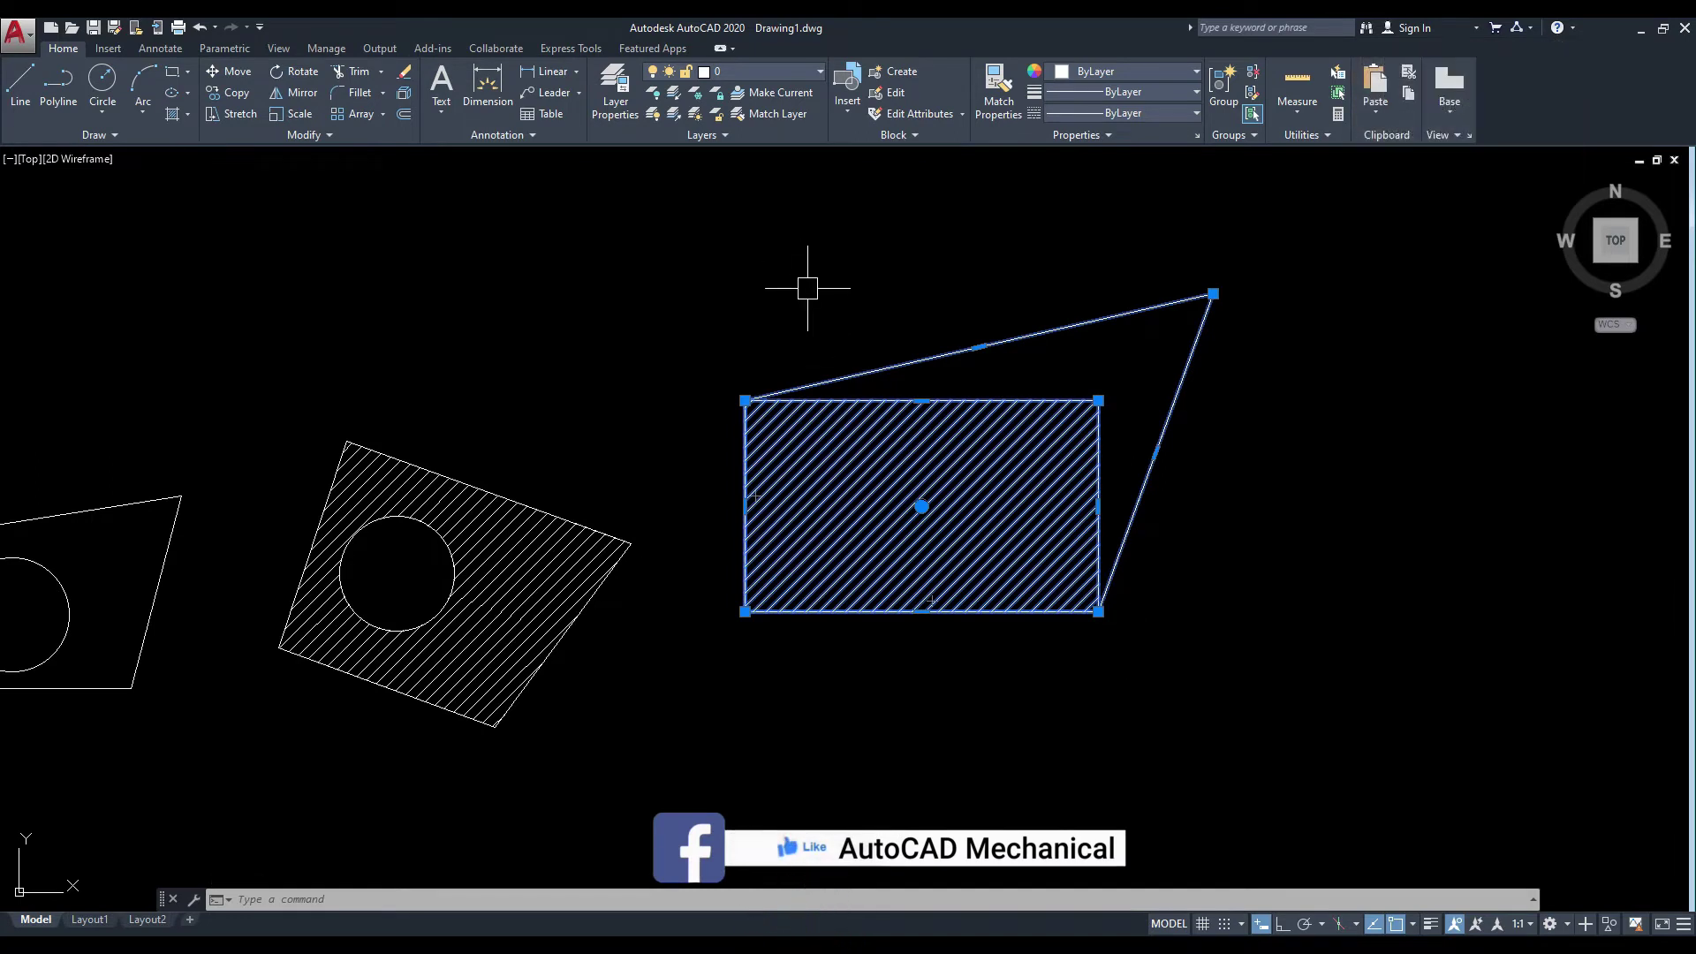
key(Escape)
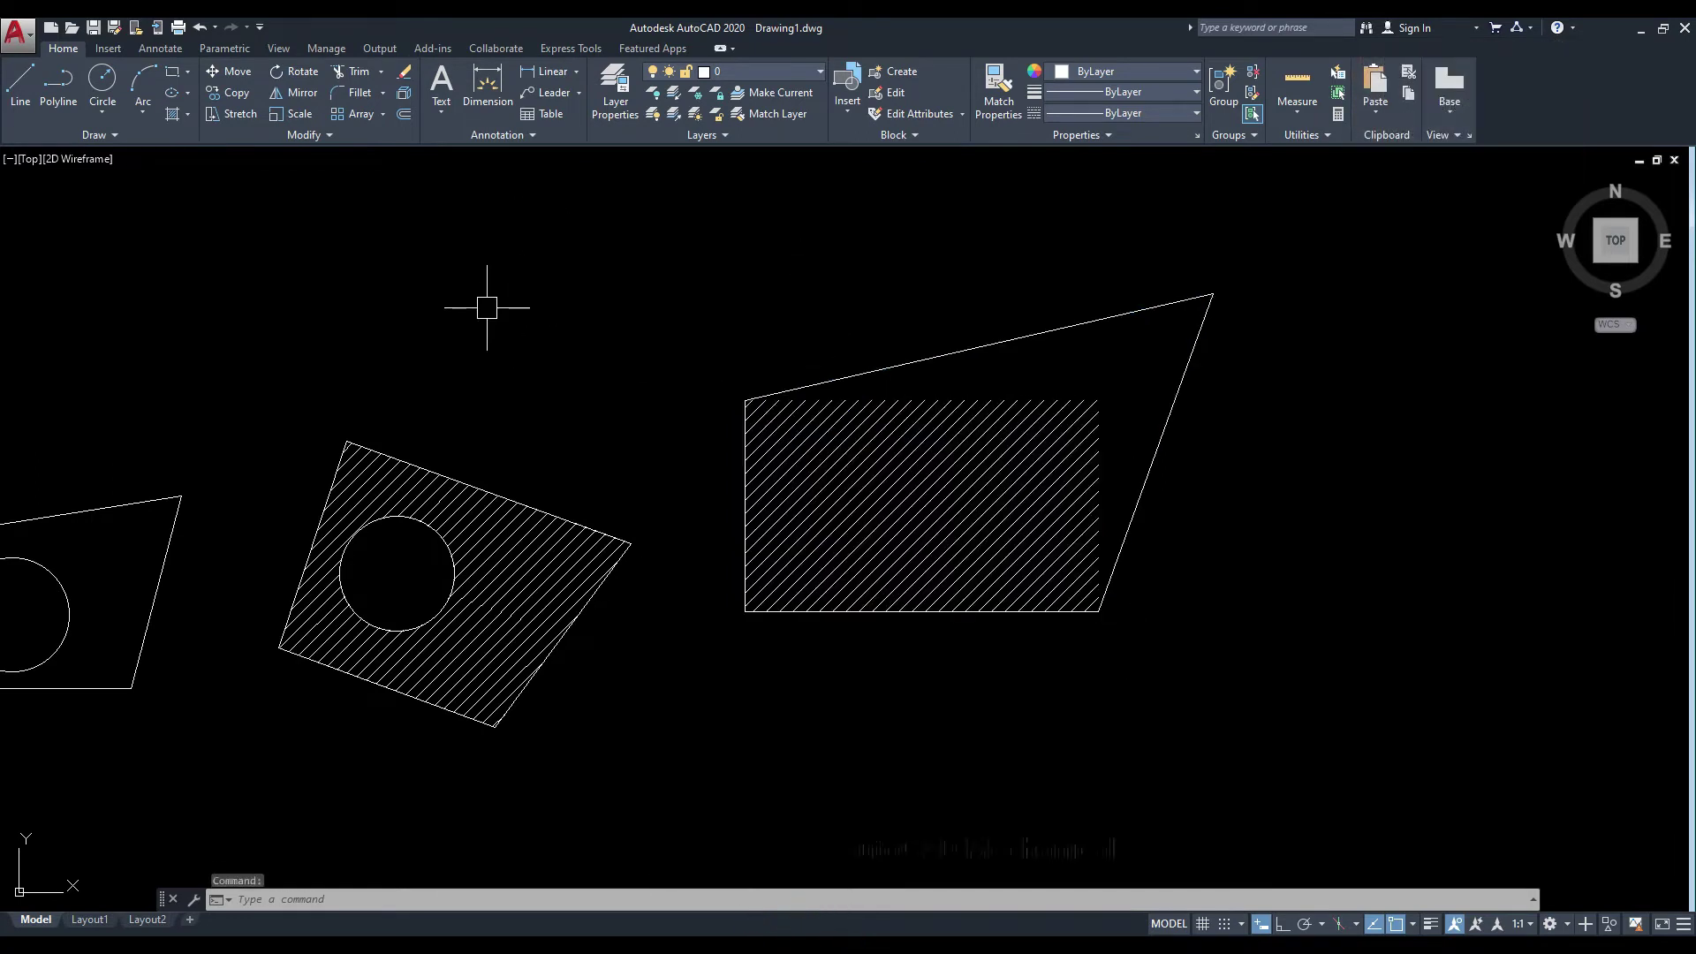
middle_drag(485, 303, 568, 361)
click(328, 137)
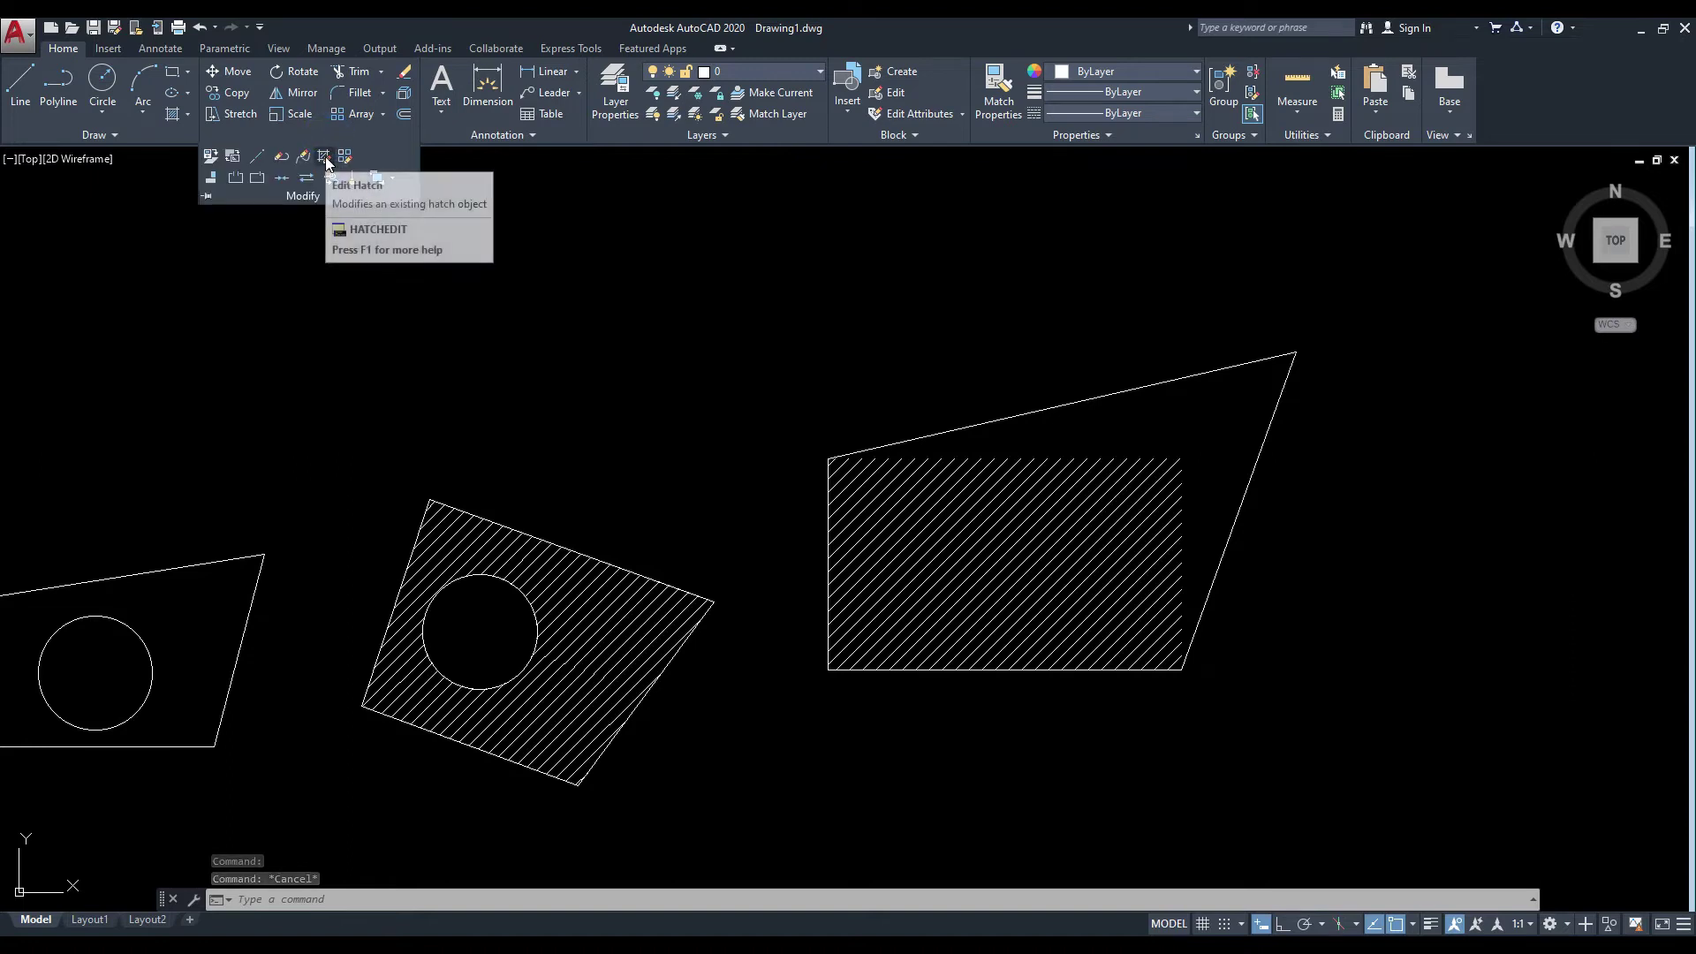
click(325, 156)
middle_drag(587, 418, 735, 326)
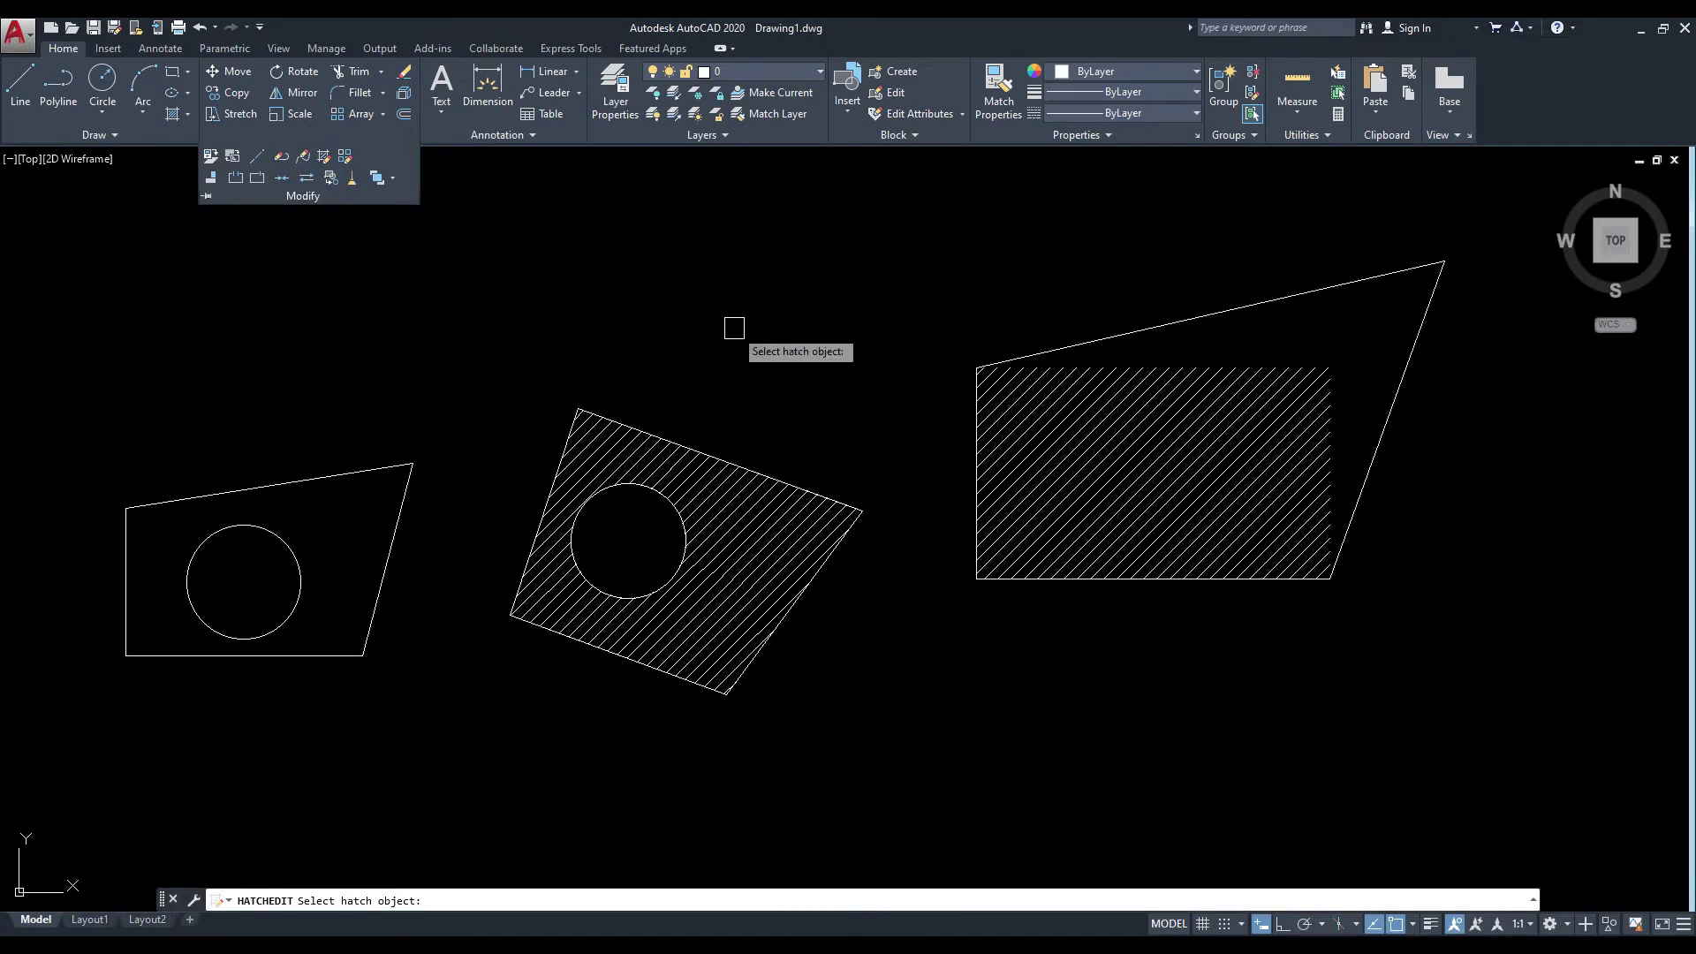
click(740, 525)
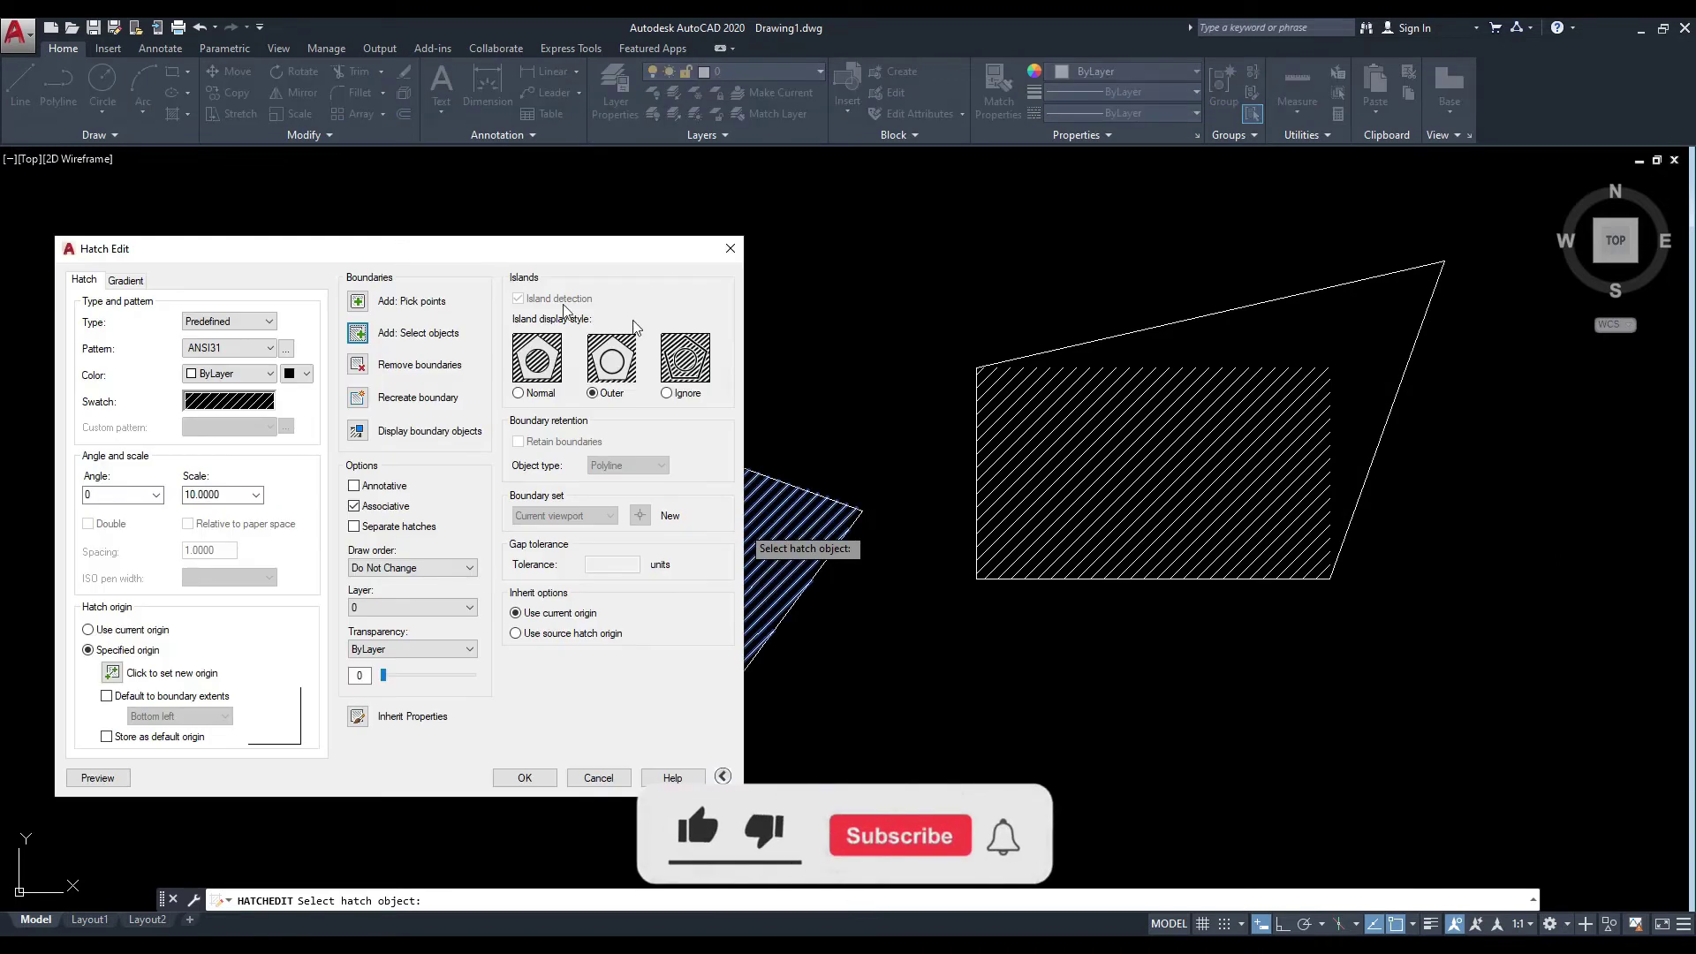
drag(503, 260, 996, 272)
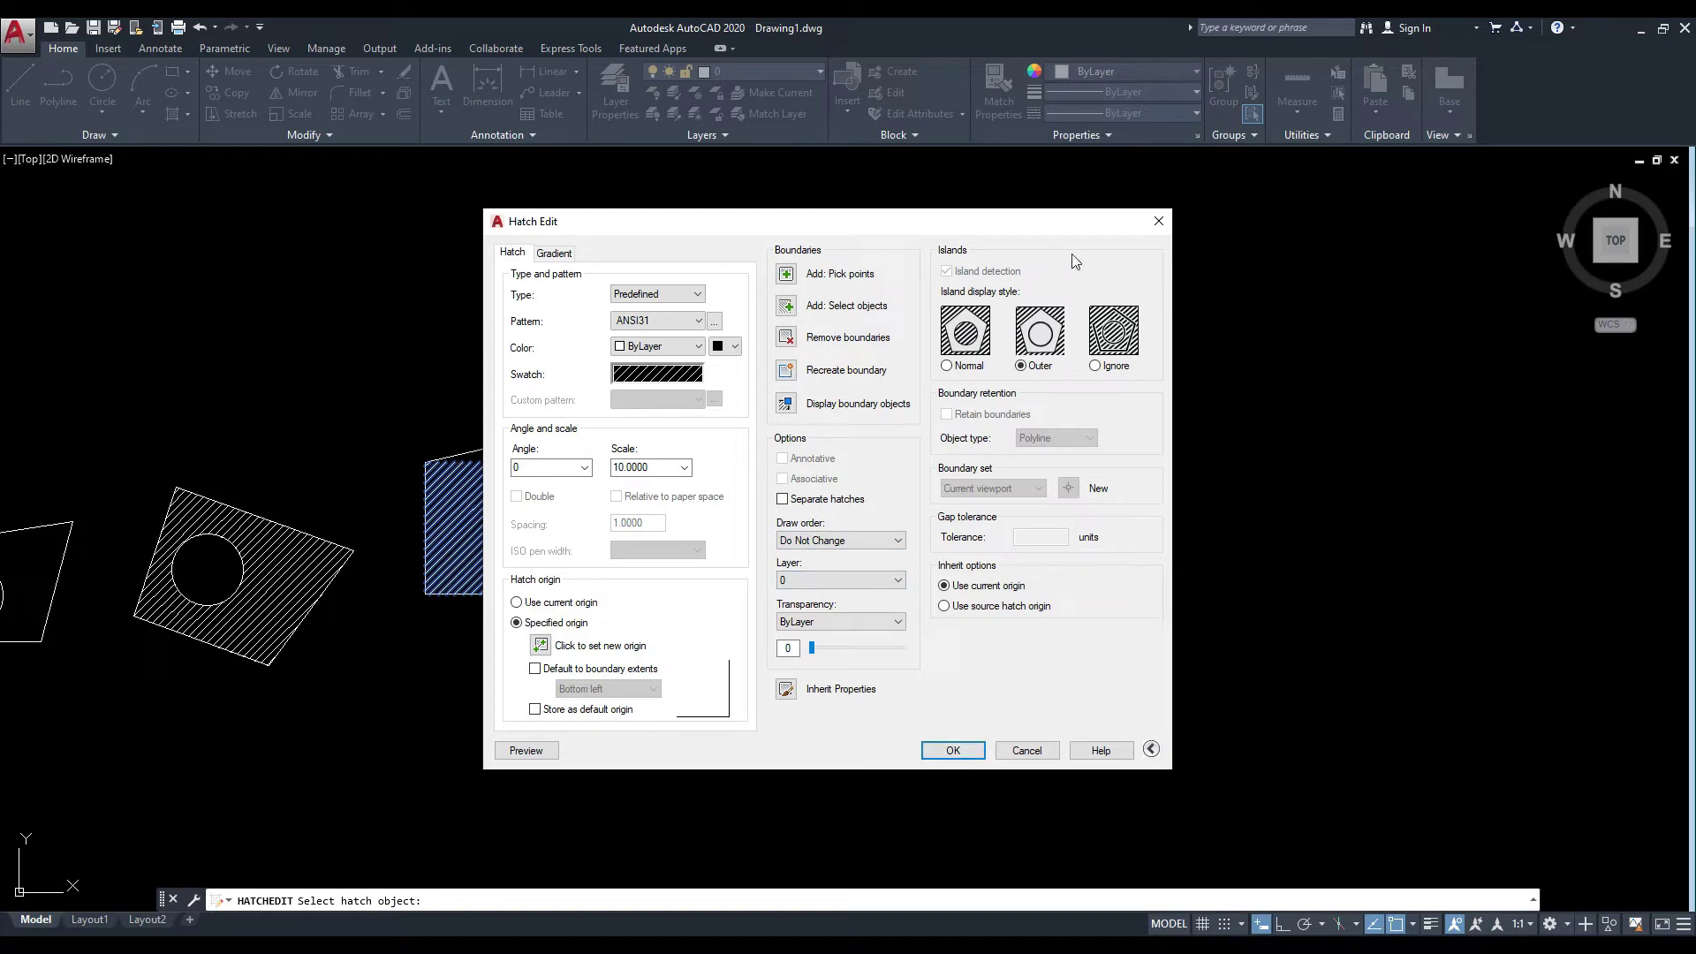
click(1027, 750)
middle_drag(1085, 470, 812, 520)
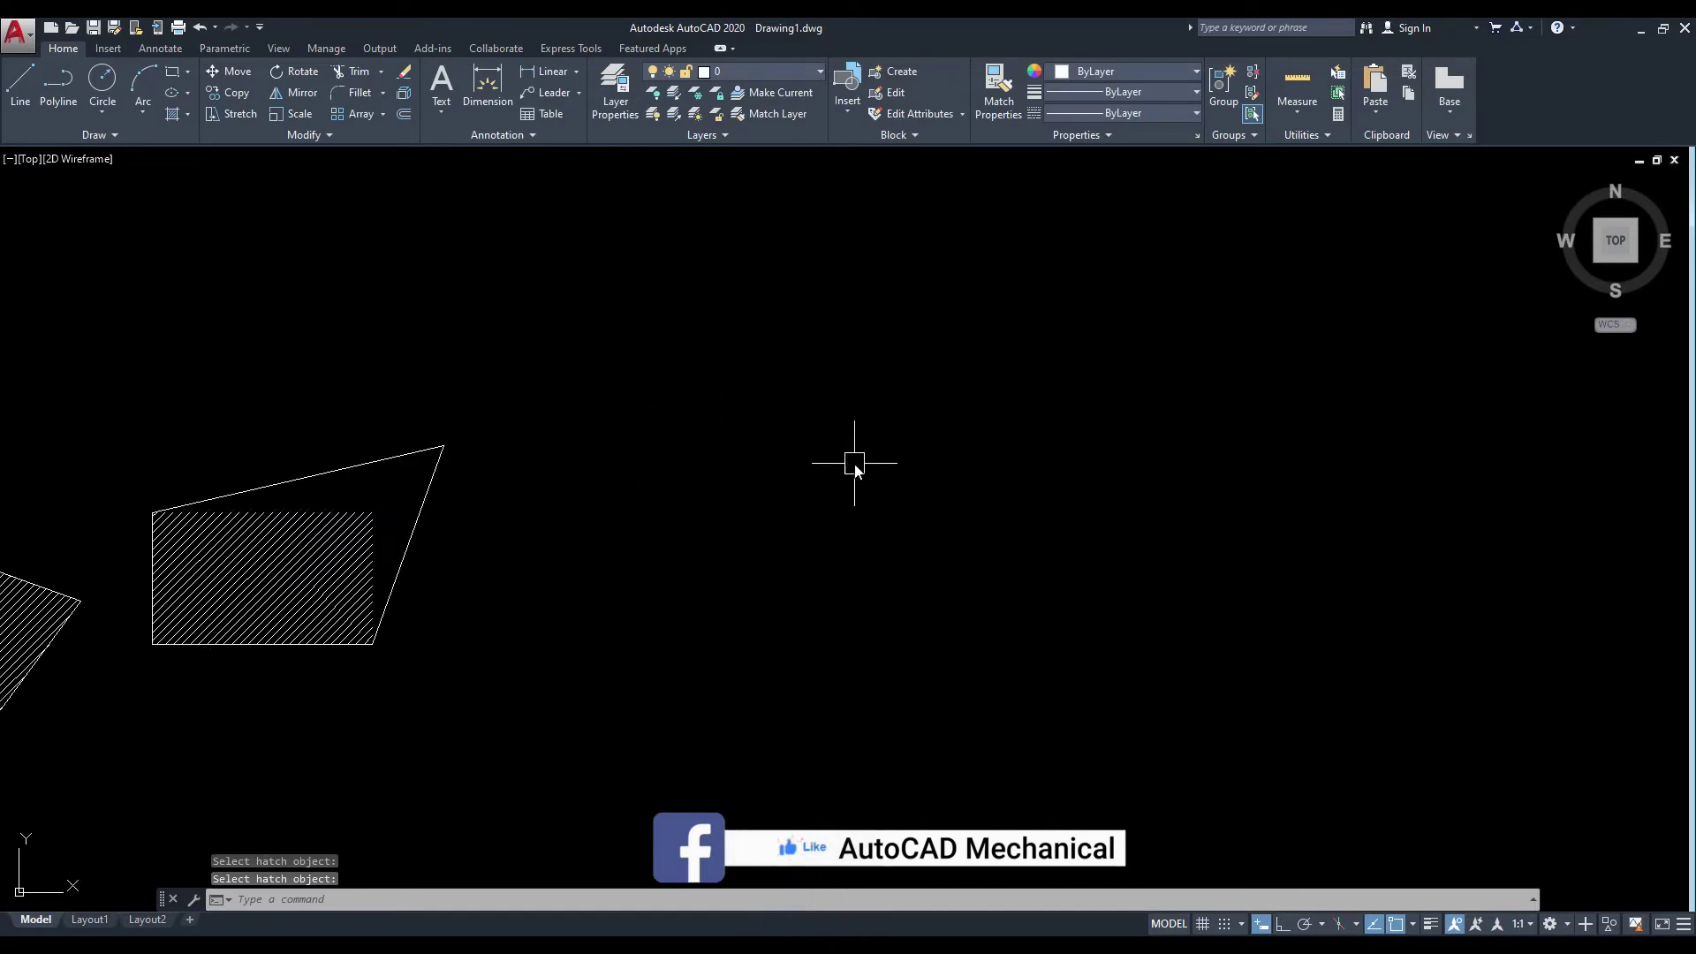
text(c)
Draw three empty circles: a large one, a small one to its right, and a medium one below.
key(Return)
click(807, 410)
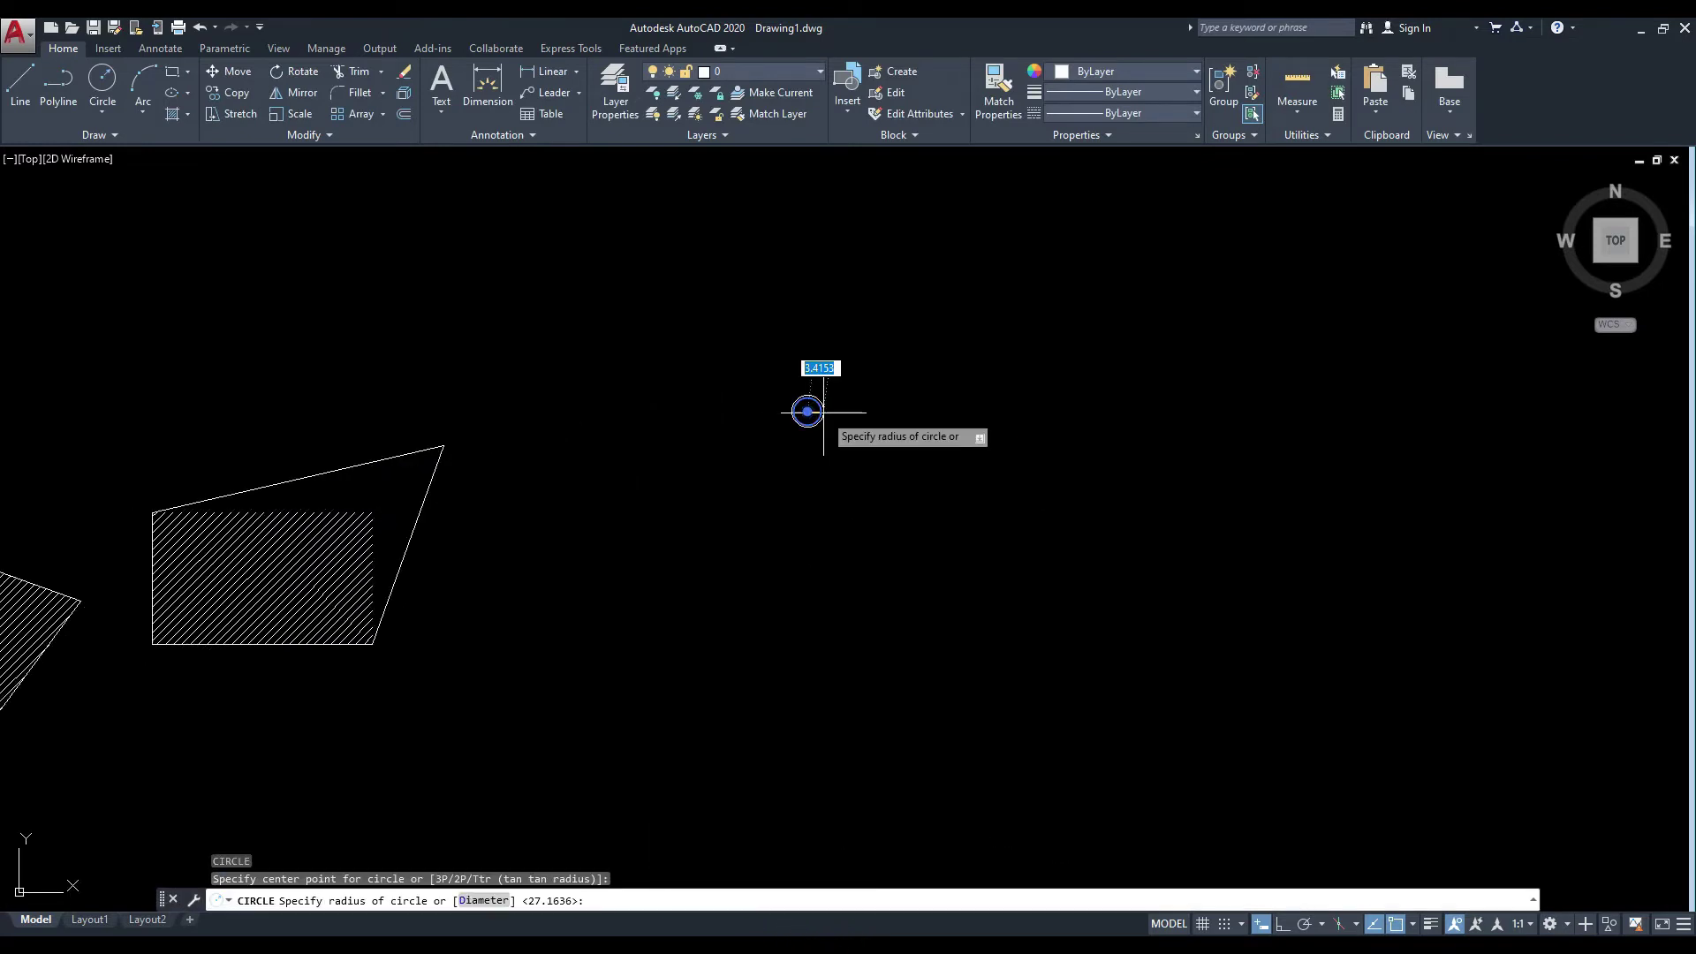
click(877, 448)
middle_drag(998, 419, 901, 435)
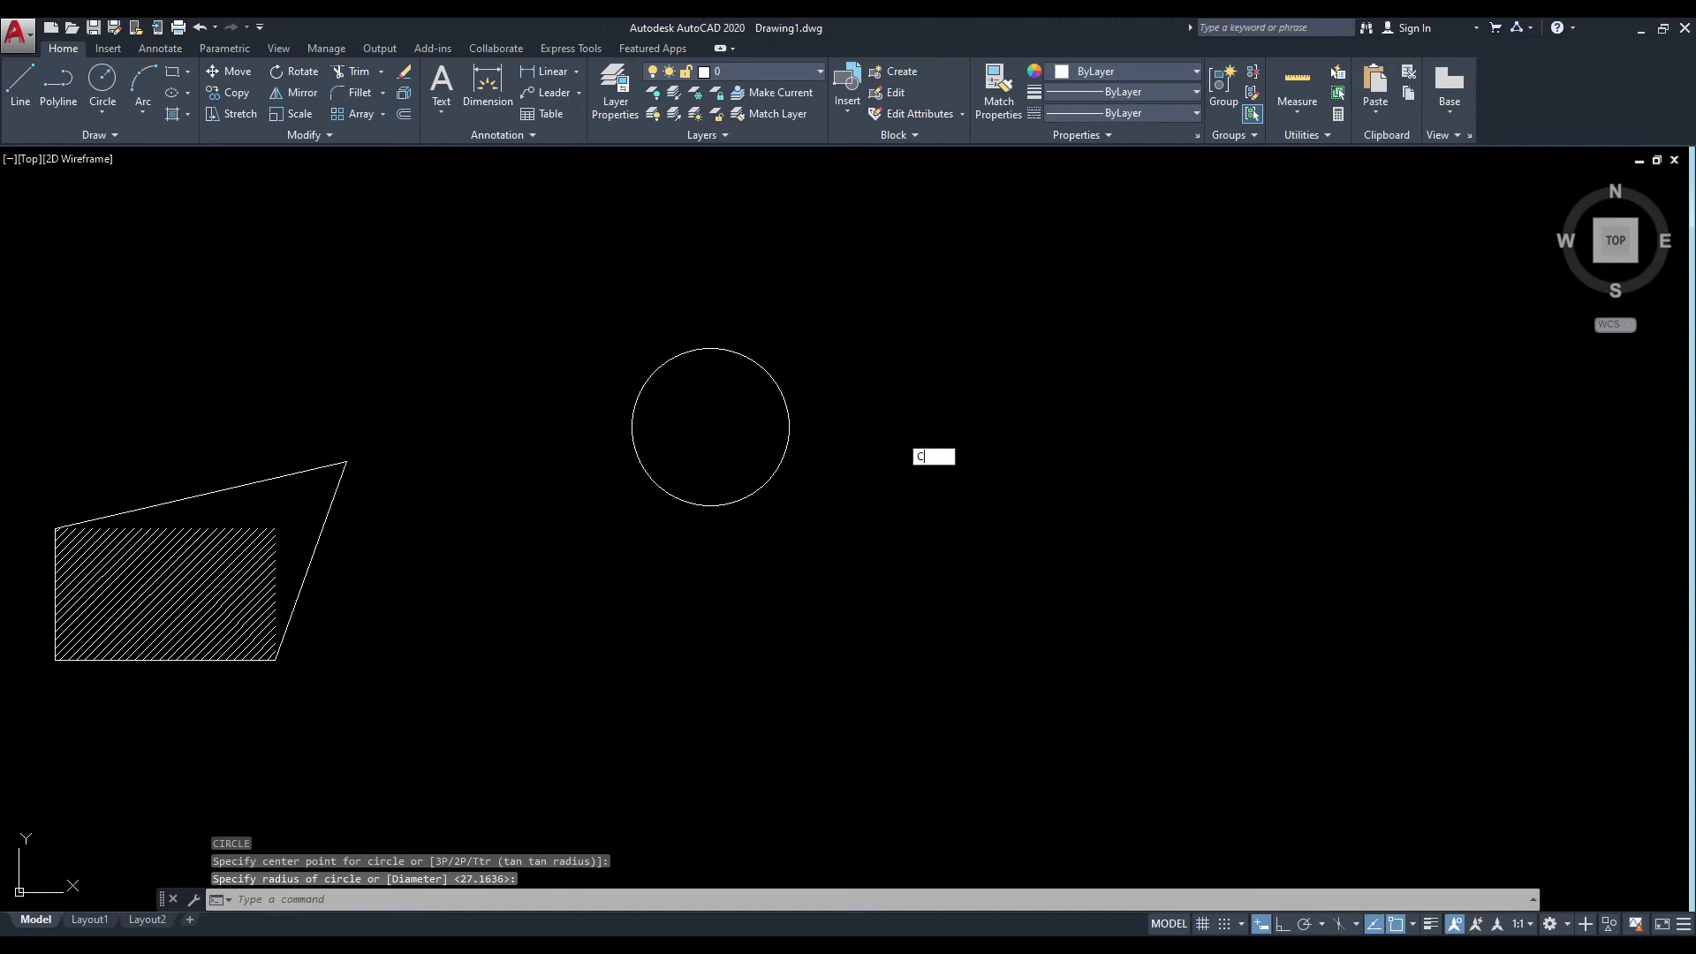
key(Return)
click(909, 473)
middle_drag(968, 485, 893, 459)
key(Escape)
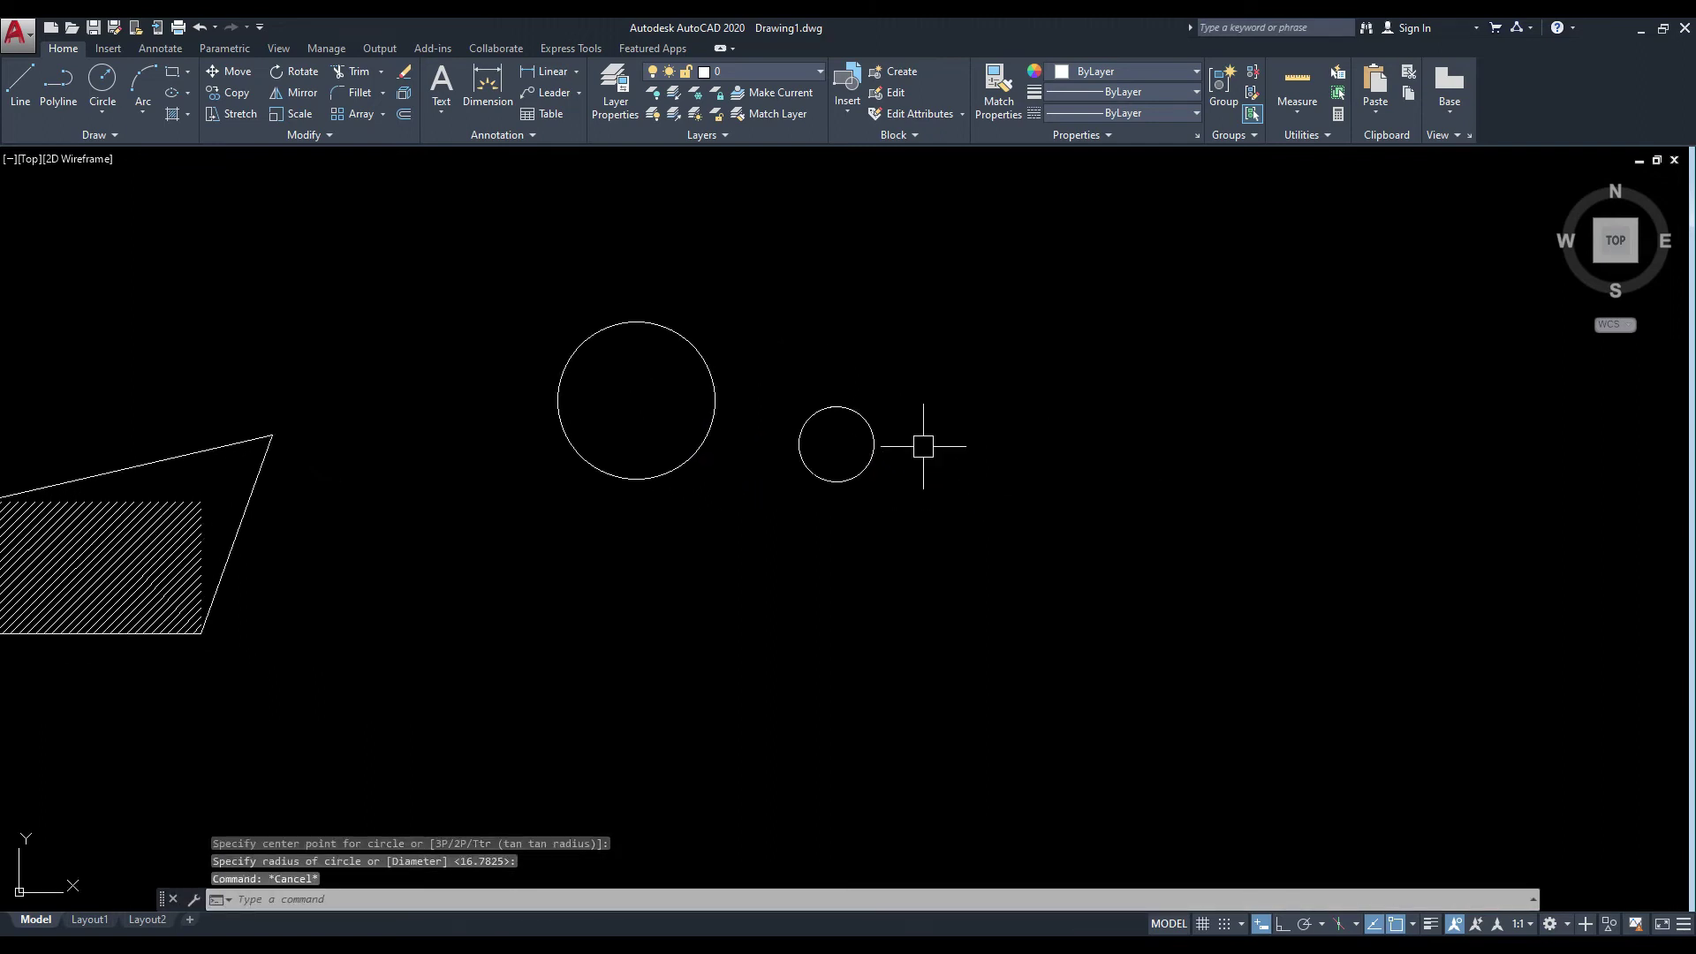
text(c)
key(Return)
click(839, 624)
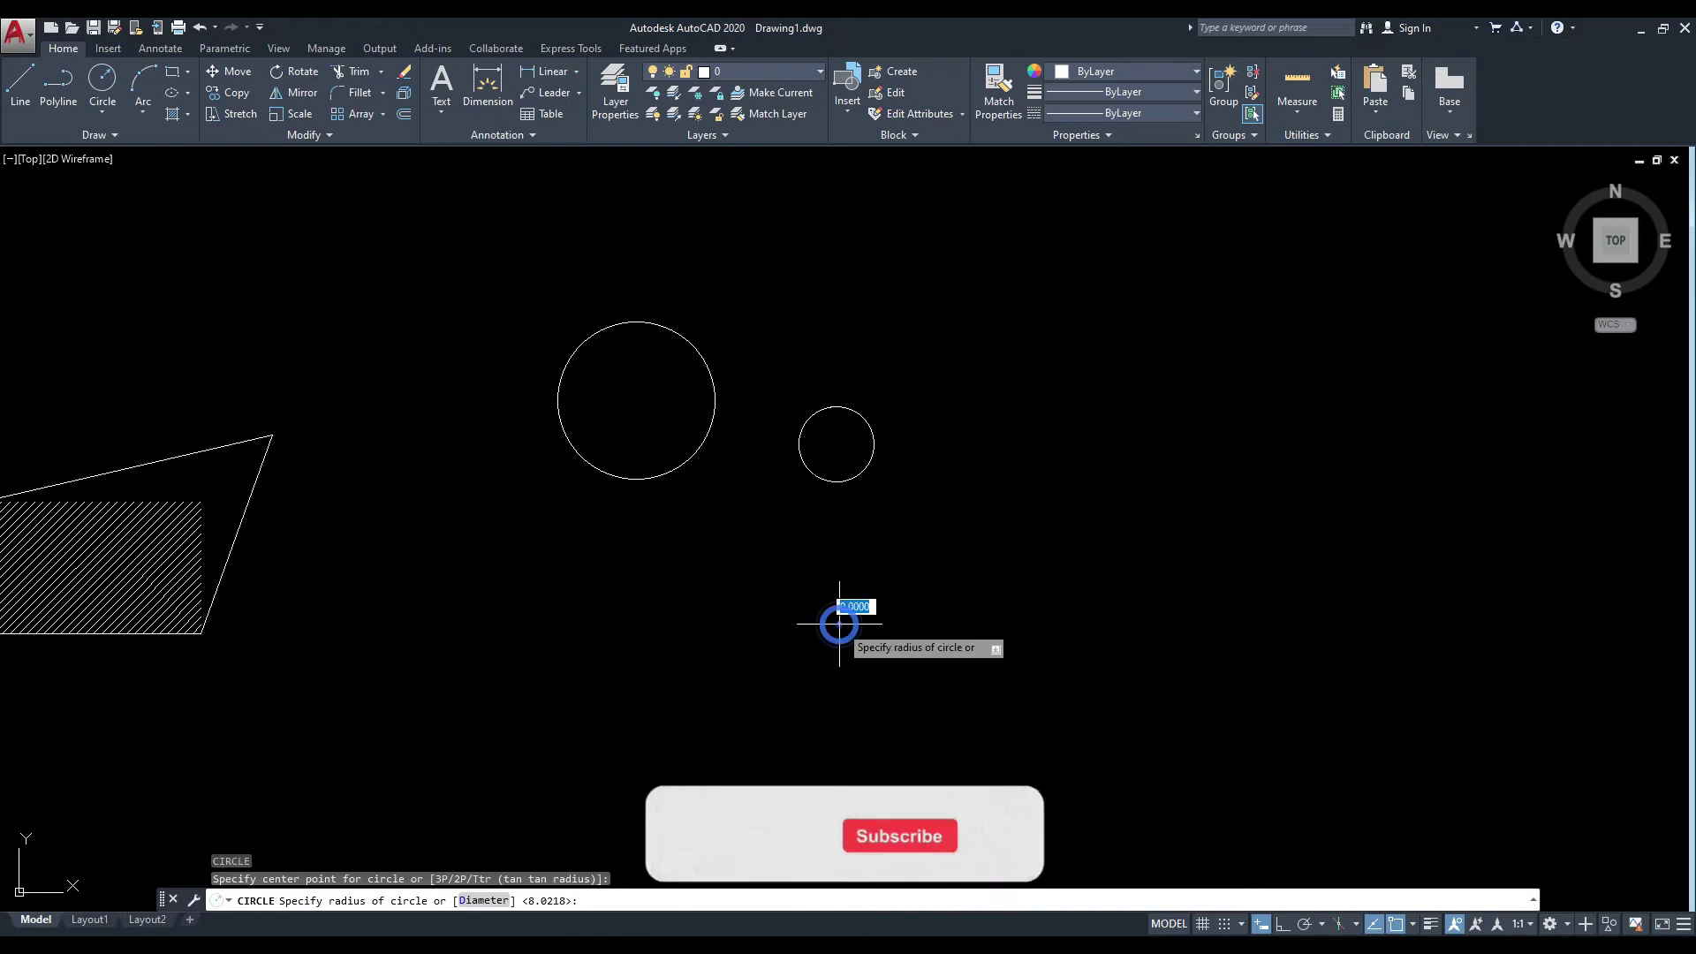
click(899, 626)
middle_drag(966, 480, 981, 447)
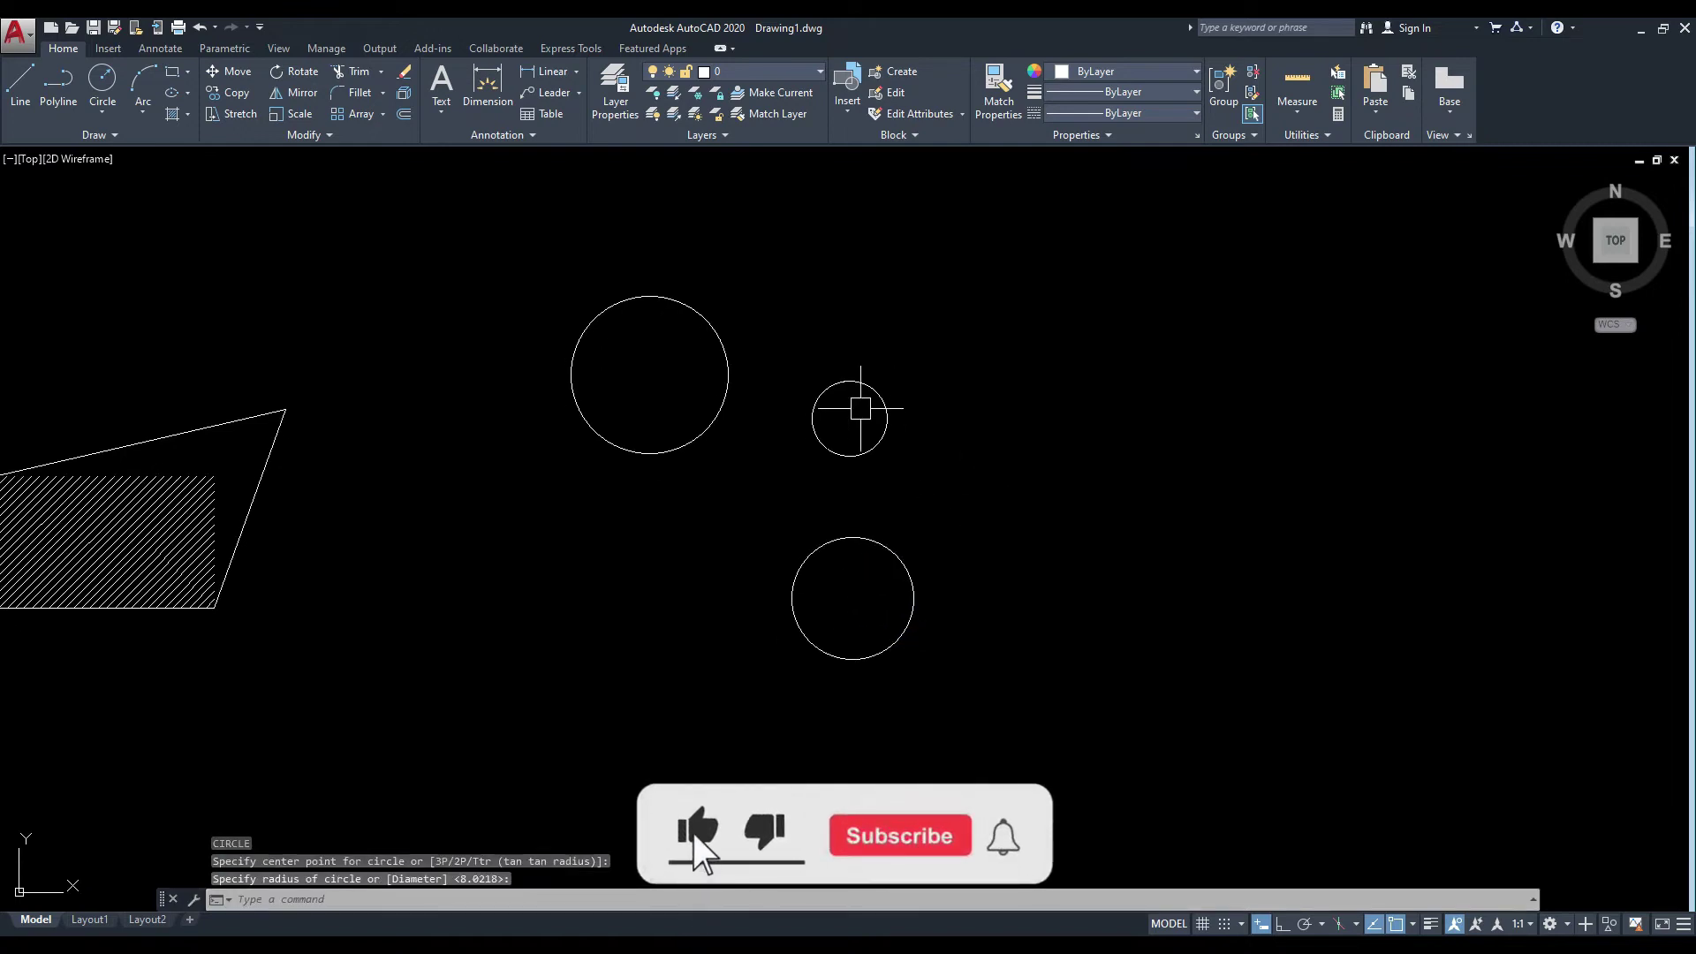
Start editing the rectangle's ANSI31 hatch in the Hatch Edit dialog.
click(334, 139)
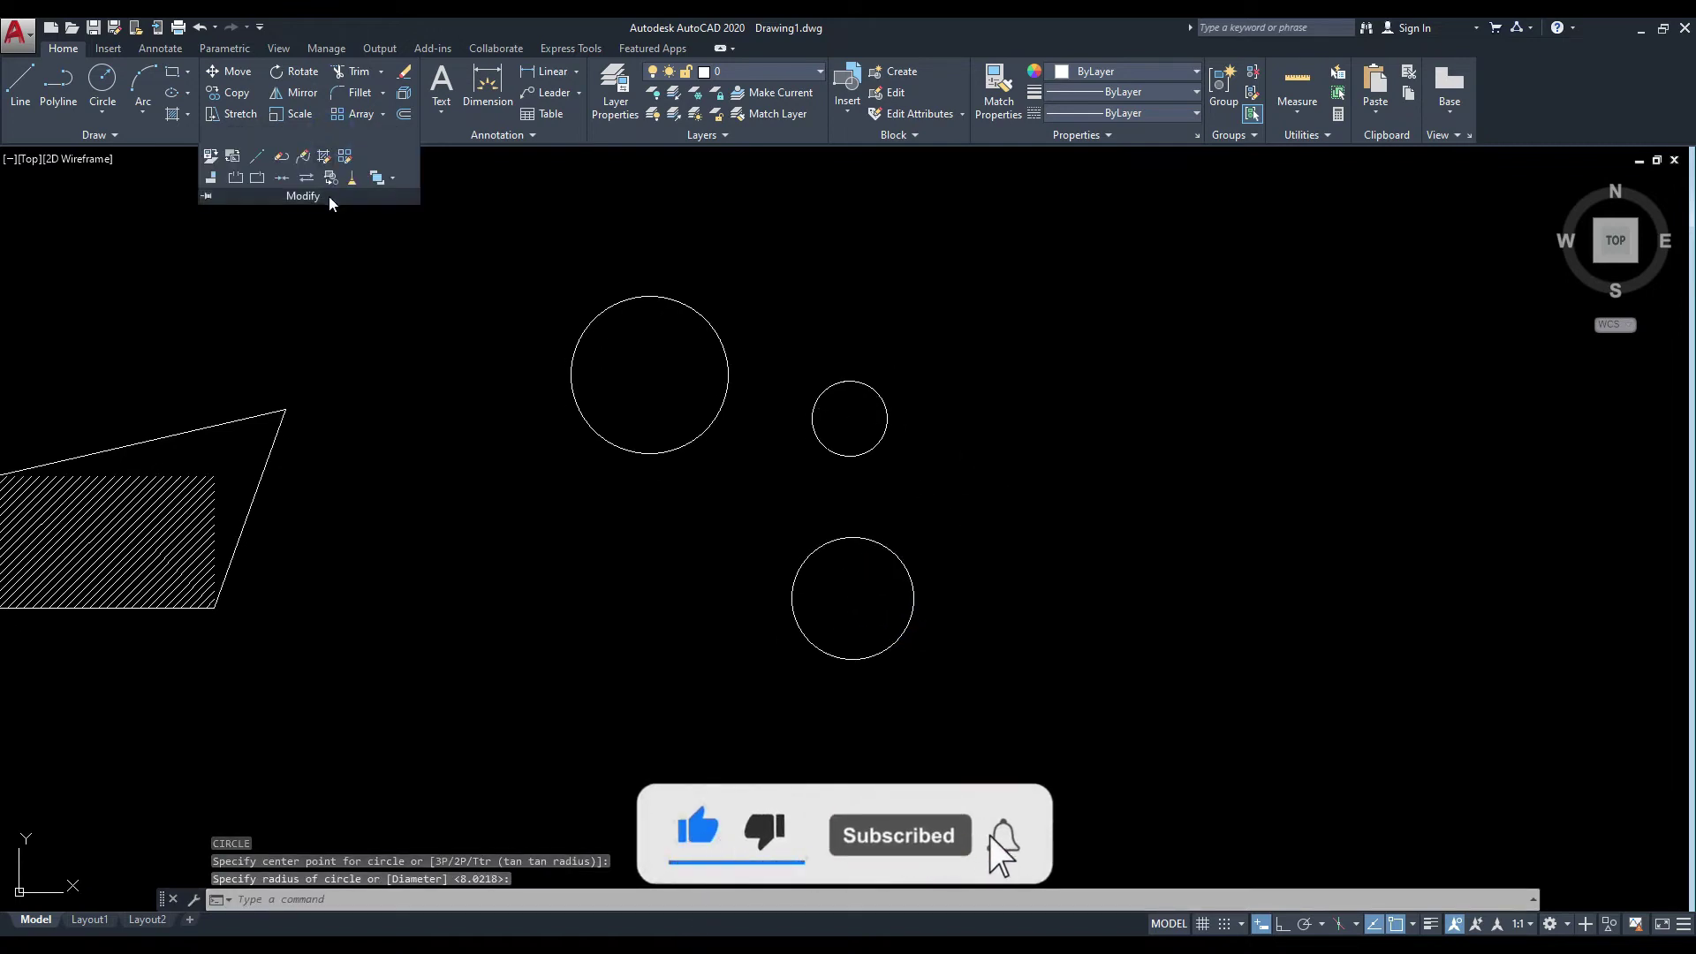
click(324, 155)
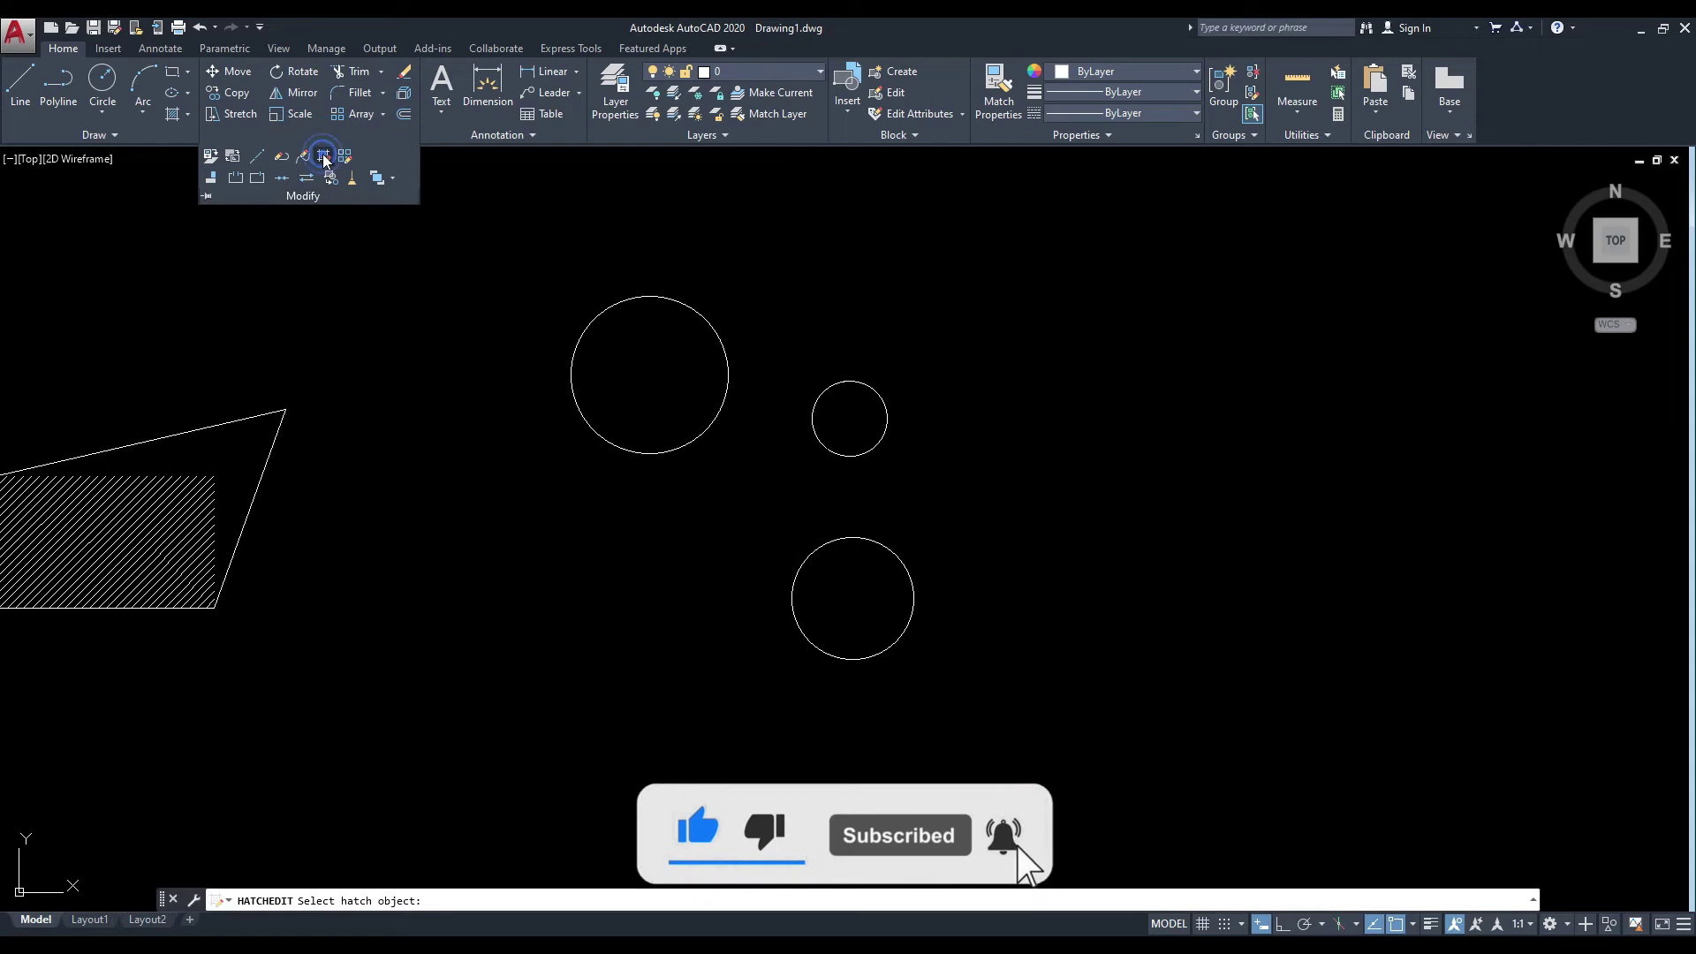
click(180, 482)
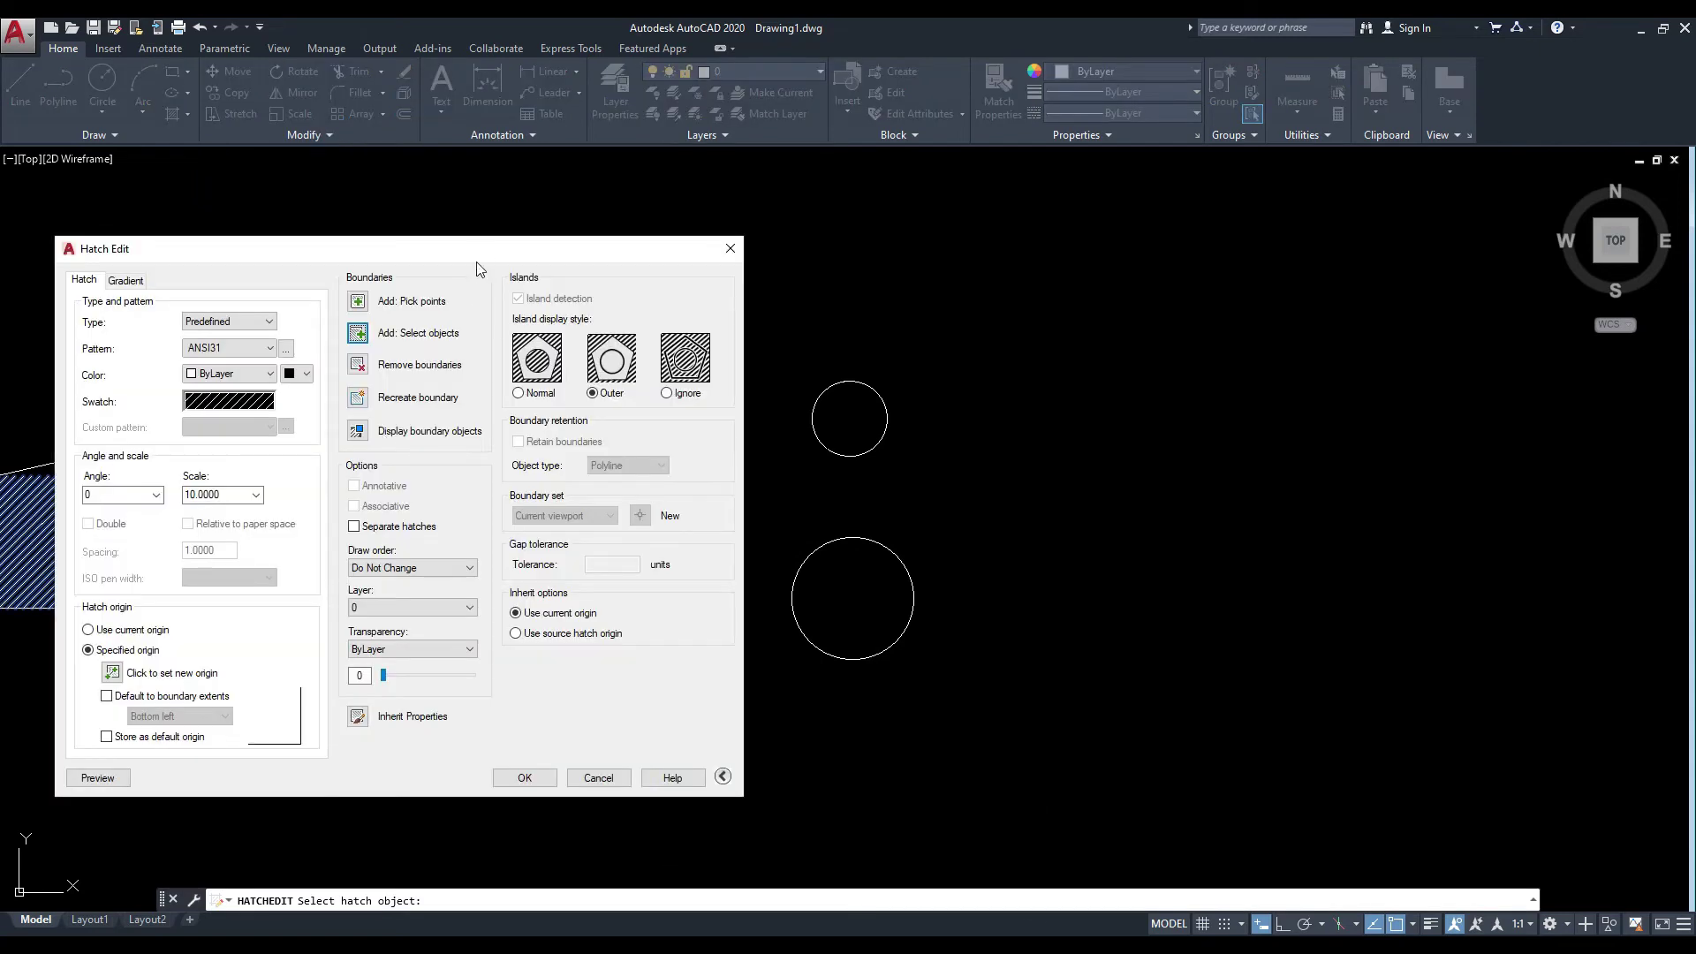
drag(477, 261, 1086, 267)
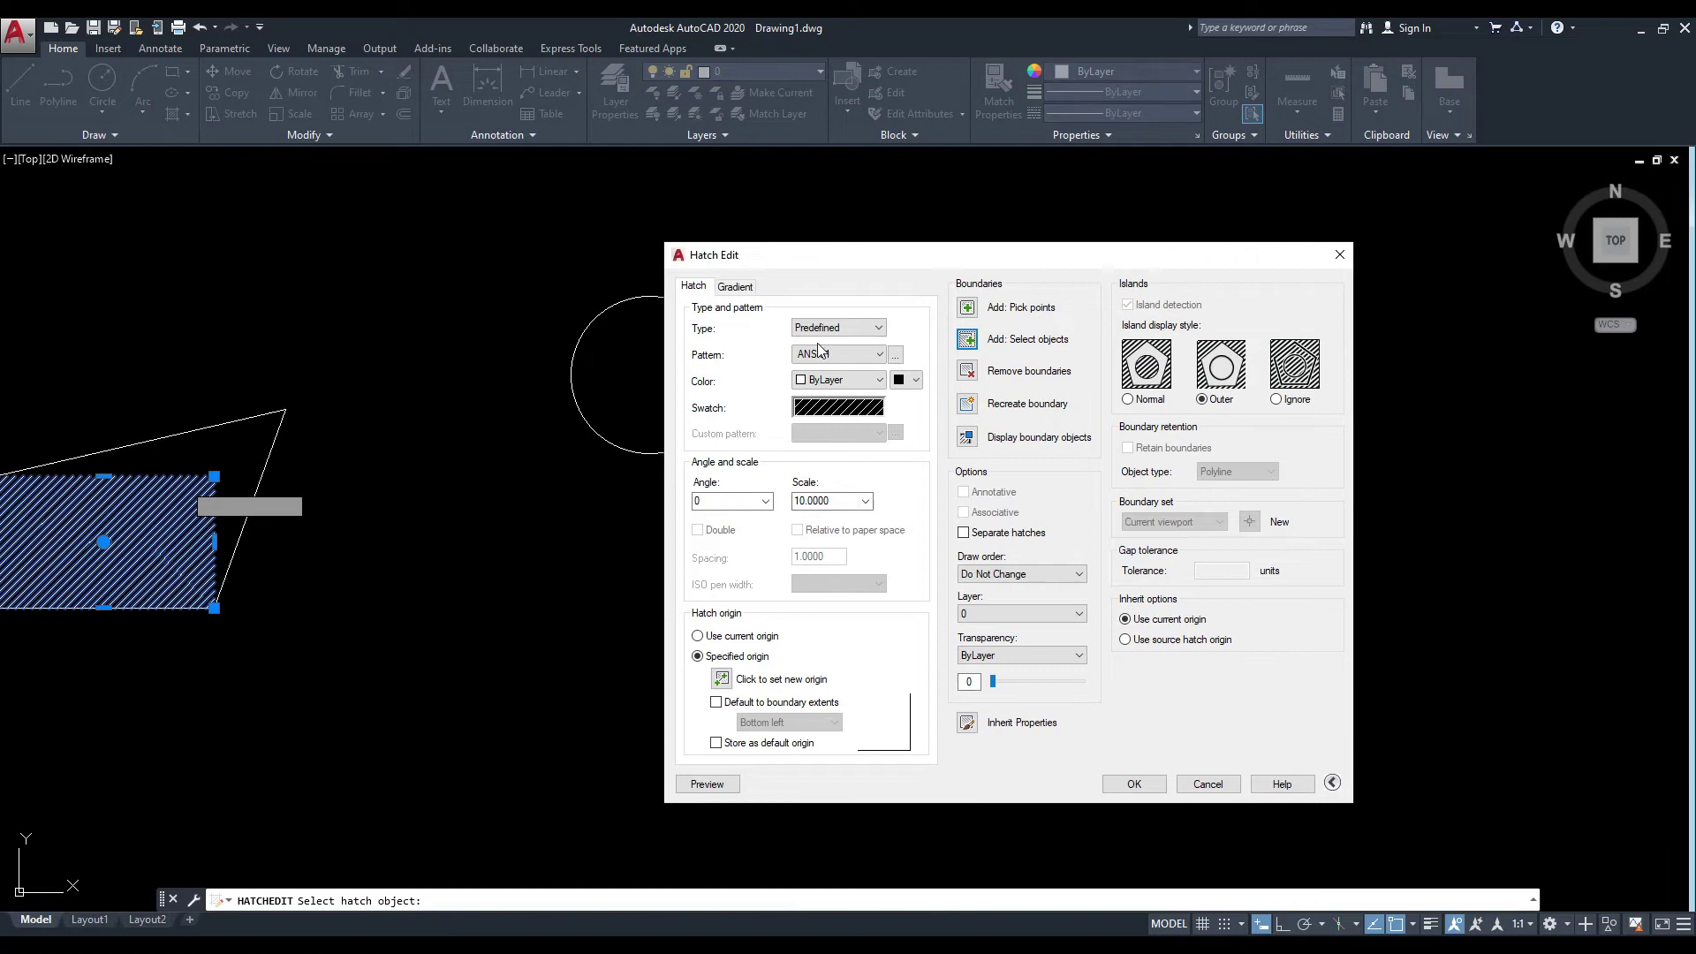
drag(939, 257, 932, 248)
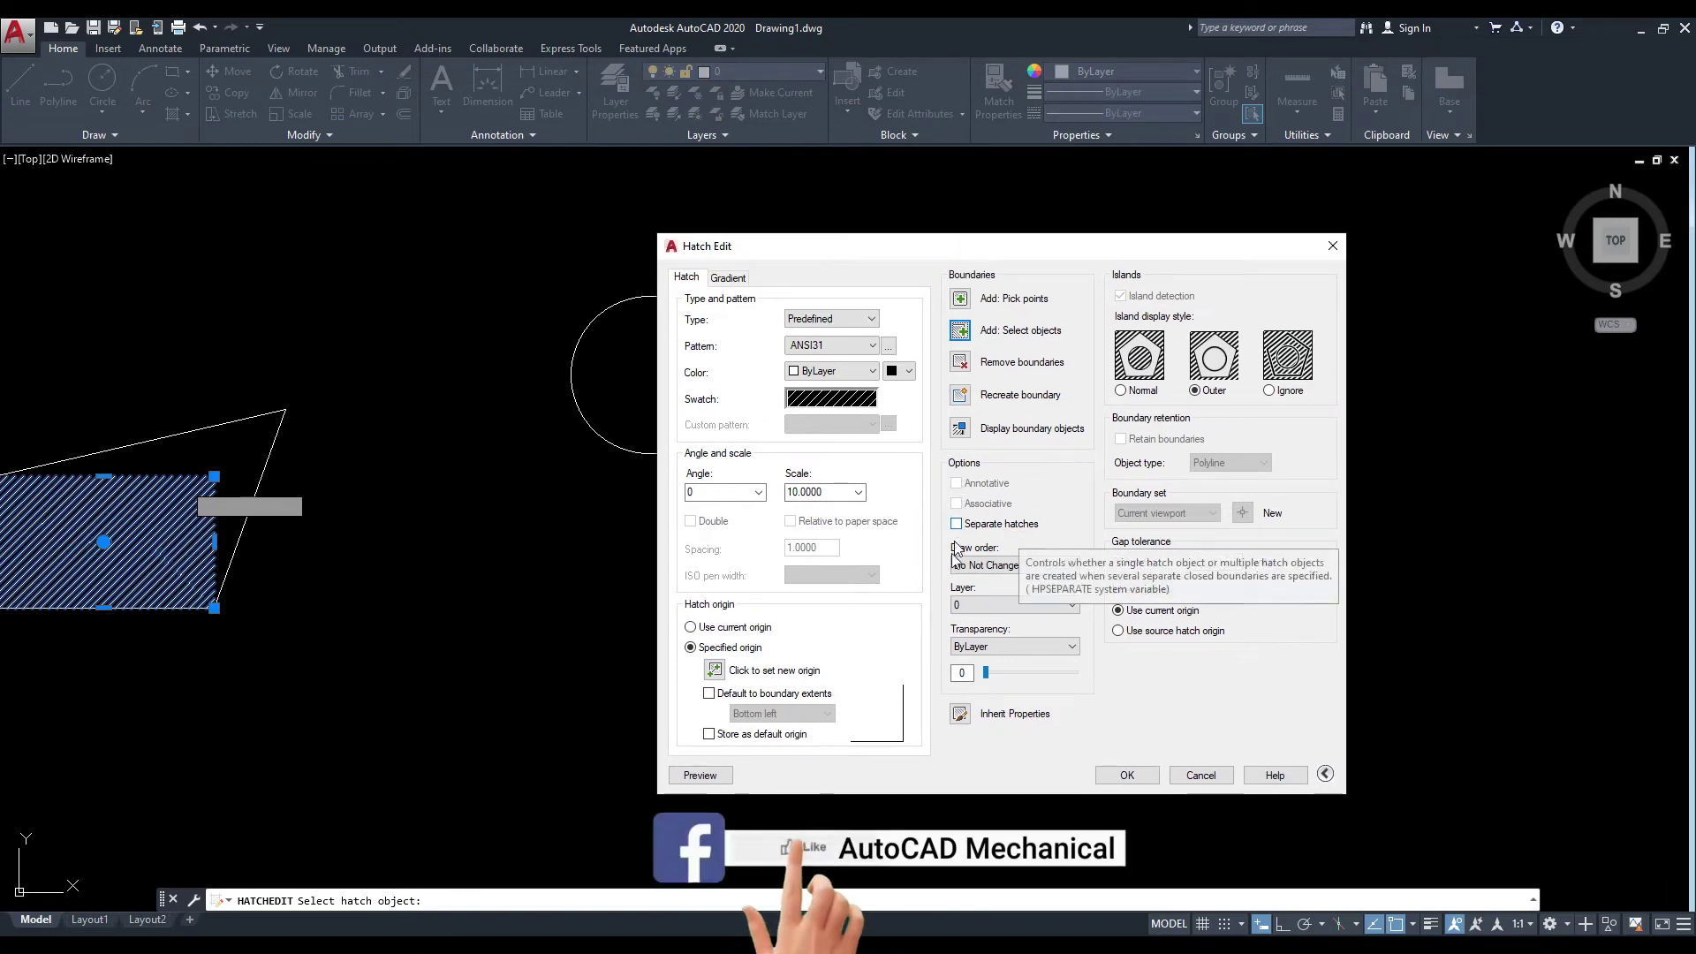
drag(1012, 248, 978, 244)
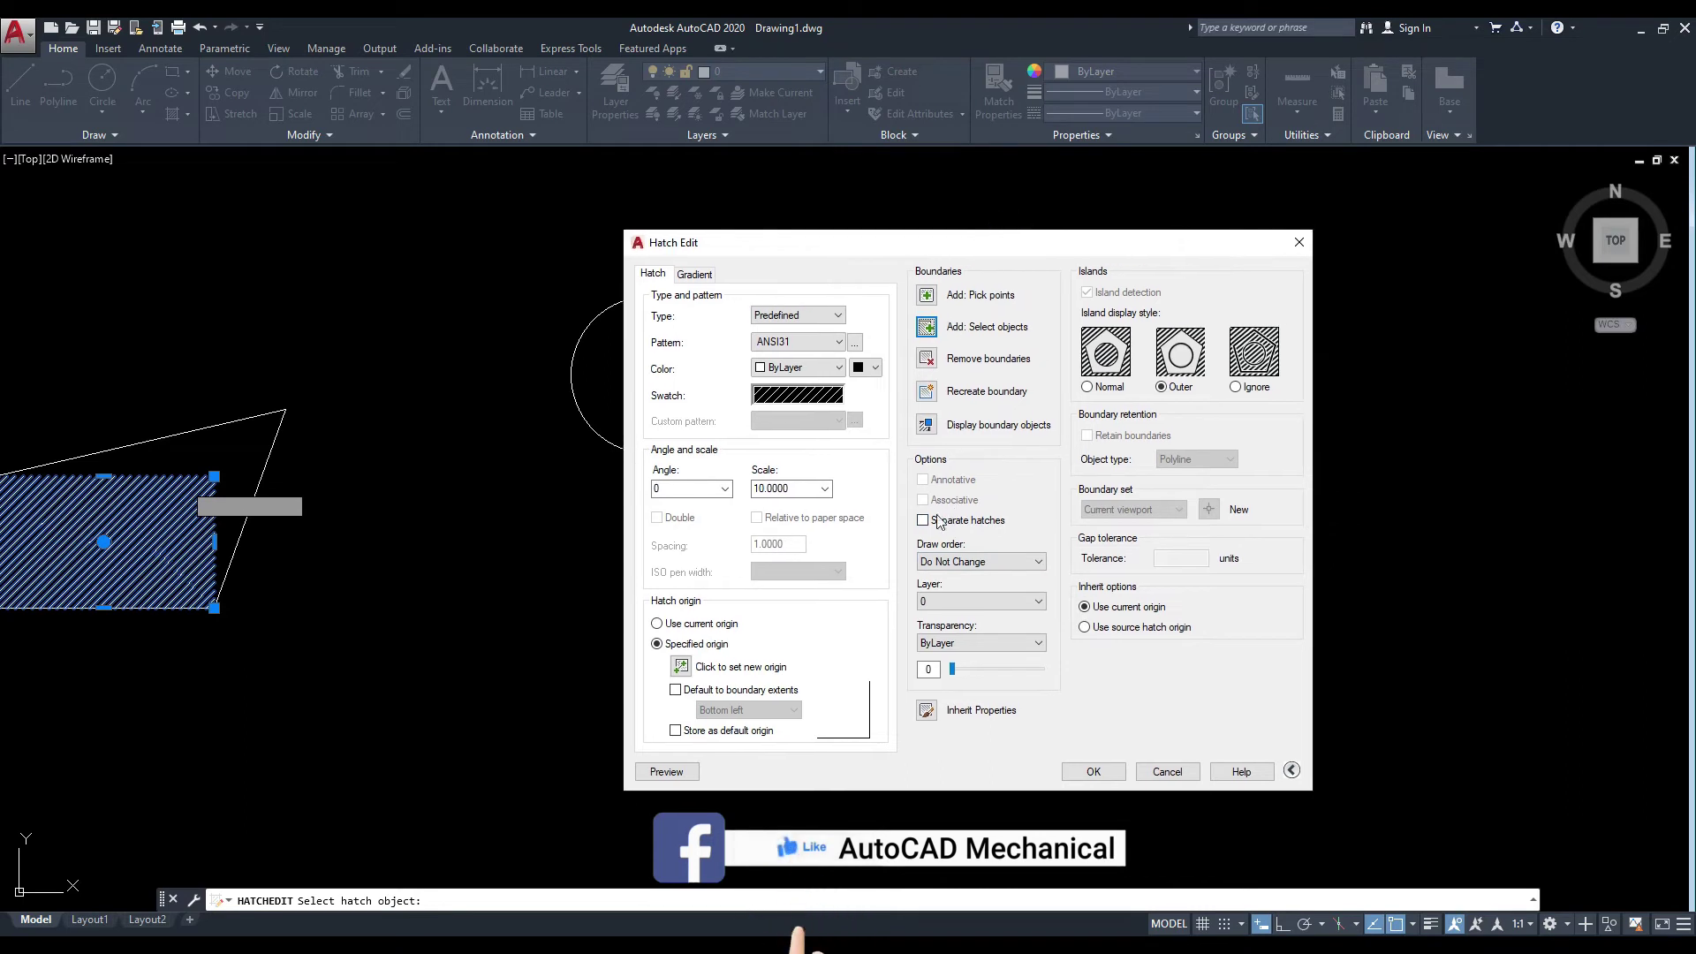
Add the large, small and bottom circles as hatch areas, preview, and apply.
click(926, 297)
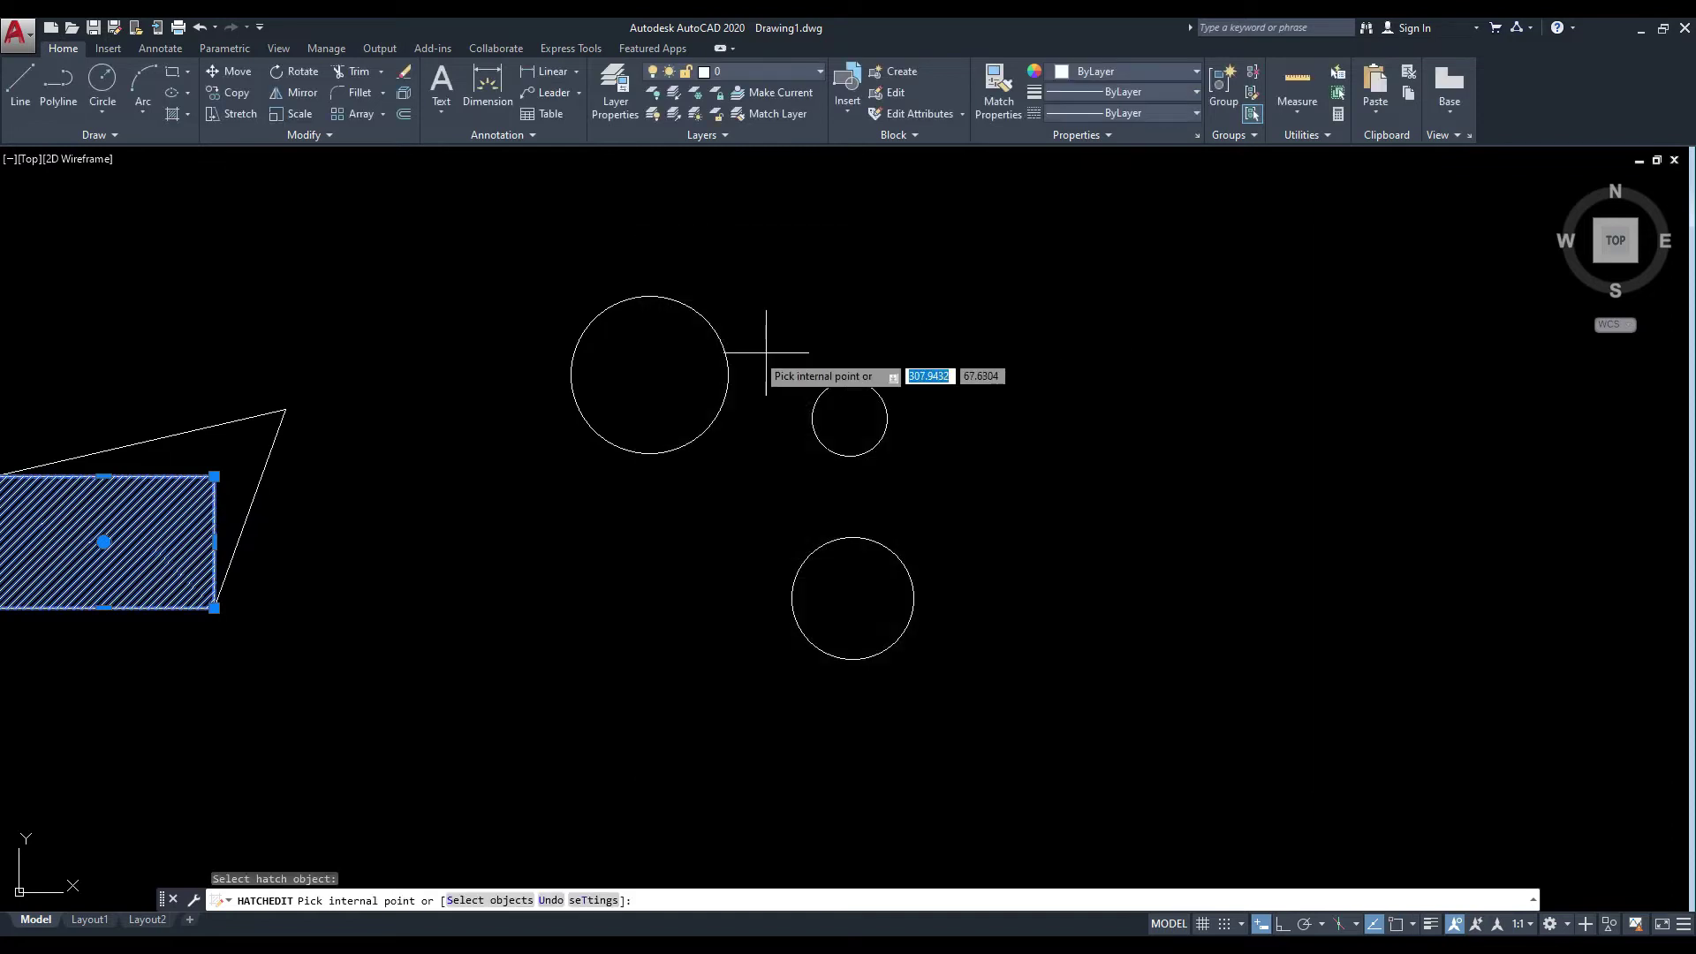
click(654, 375)
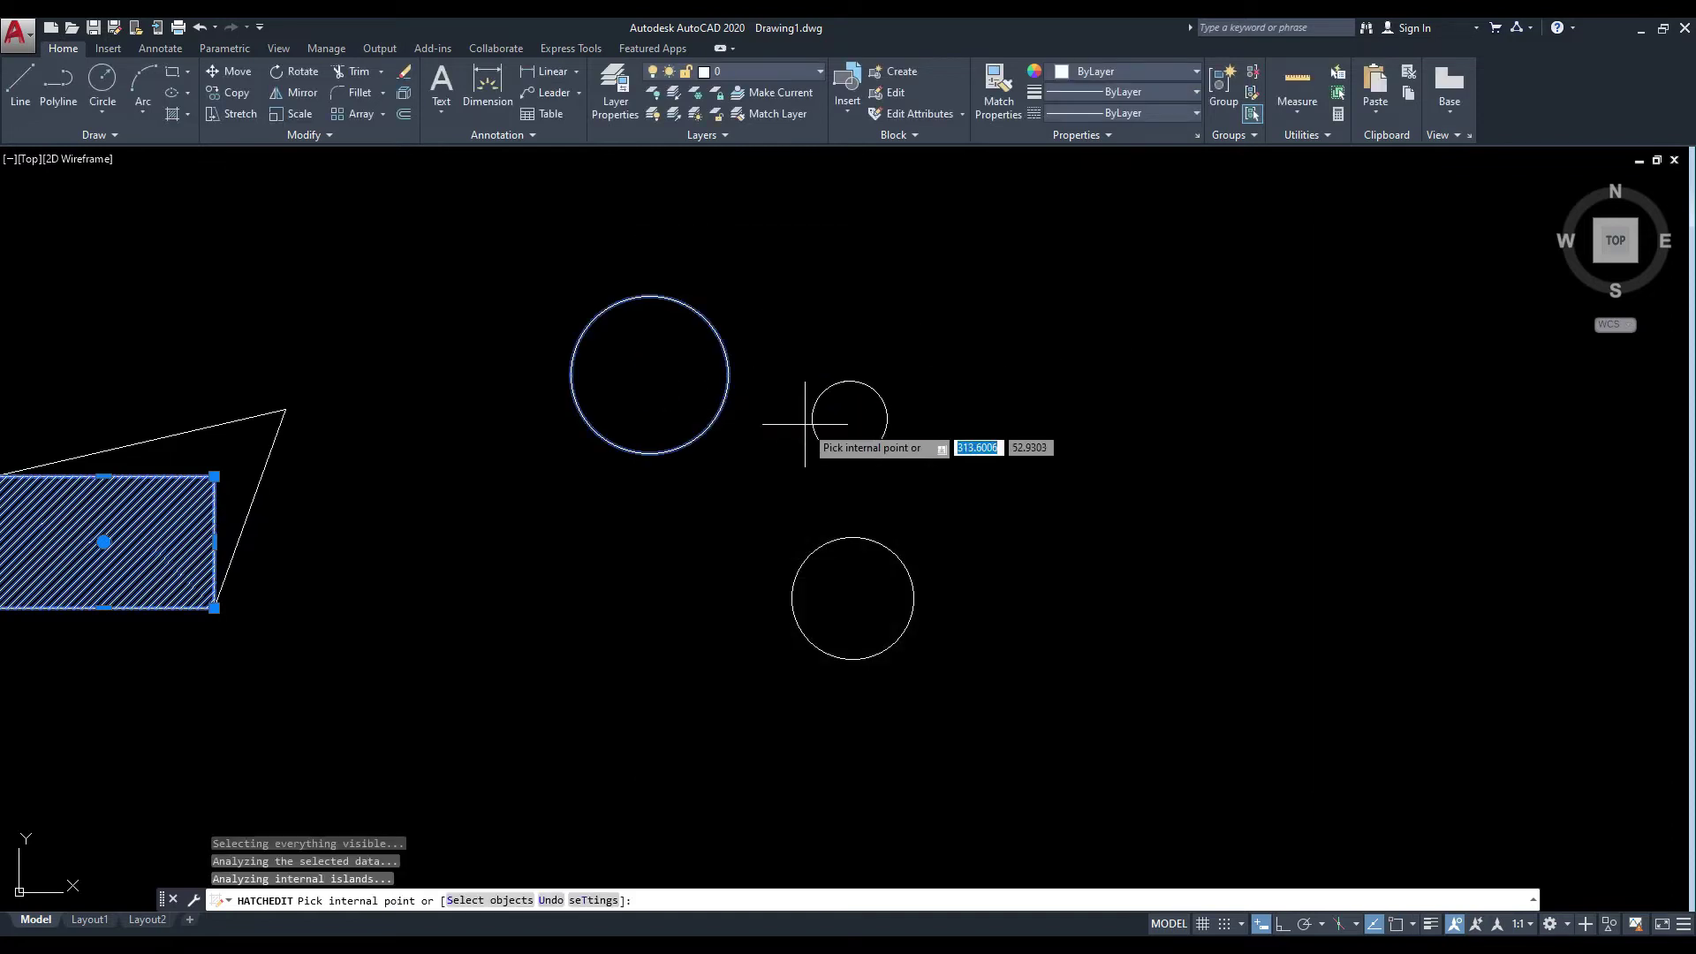
click(854, 412)
click(849, 606)
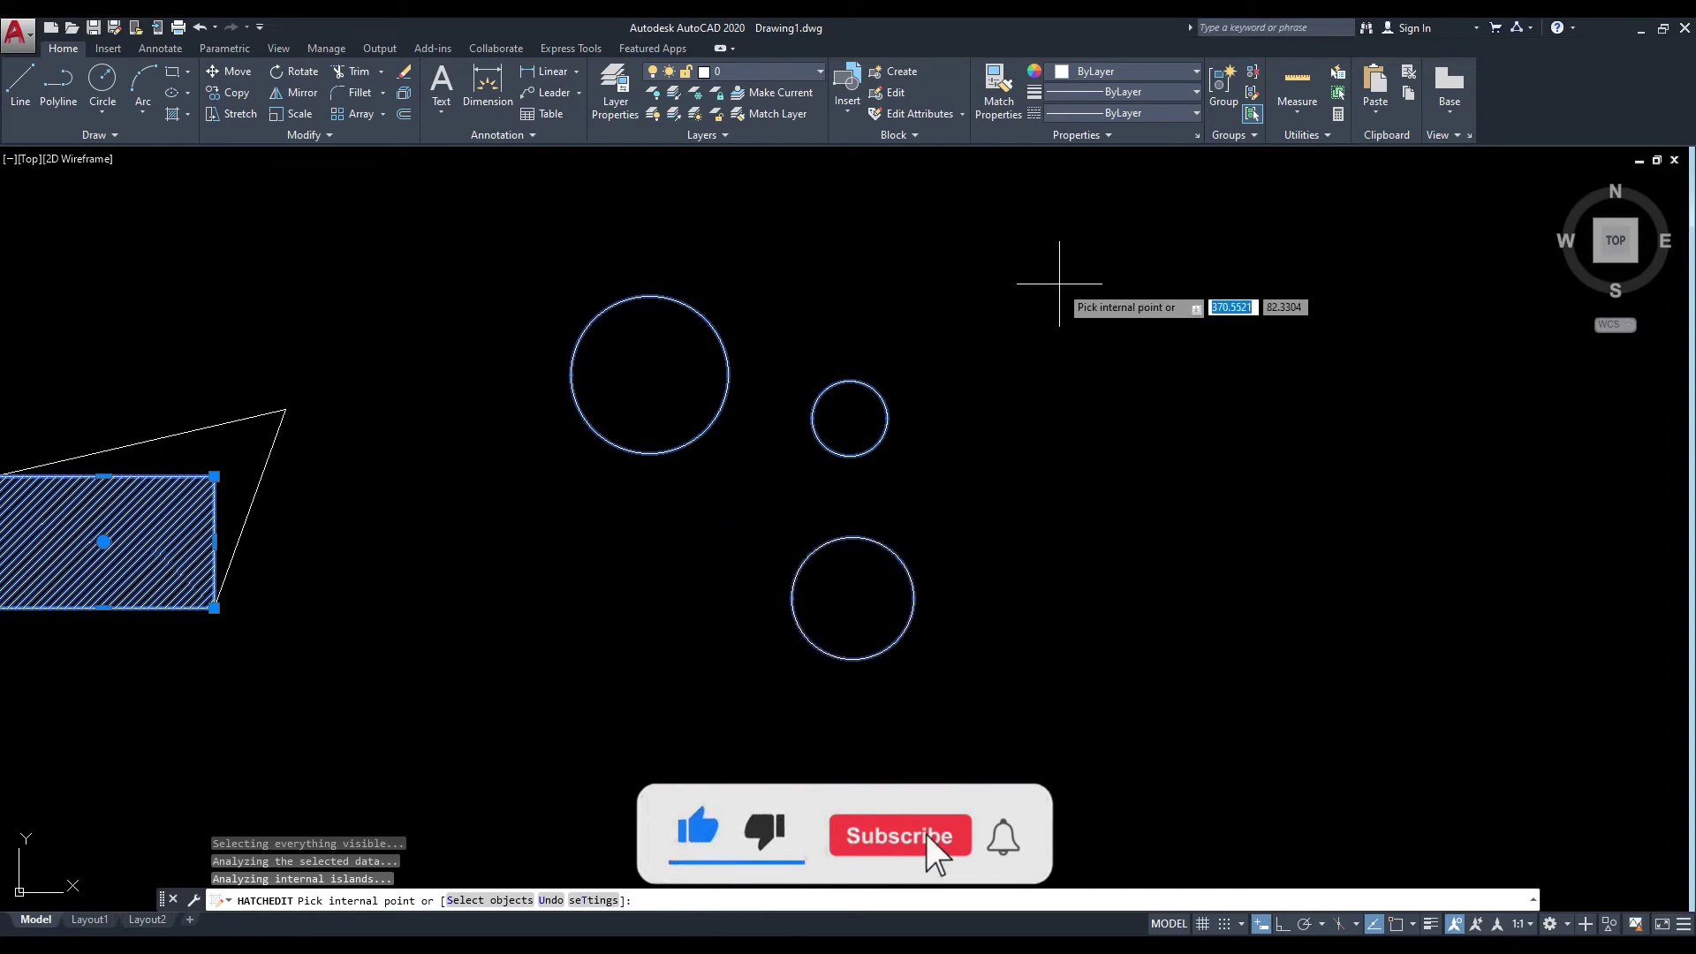
key(Return)
drag(881, 243, 1157, 244)
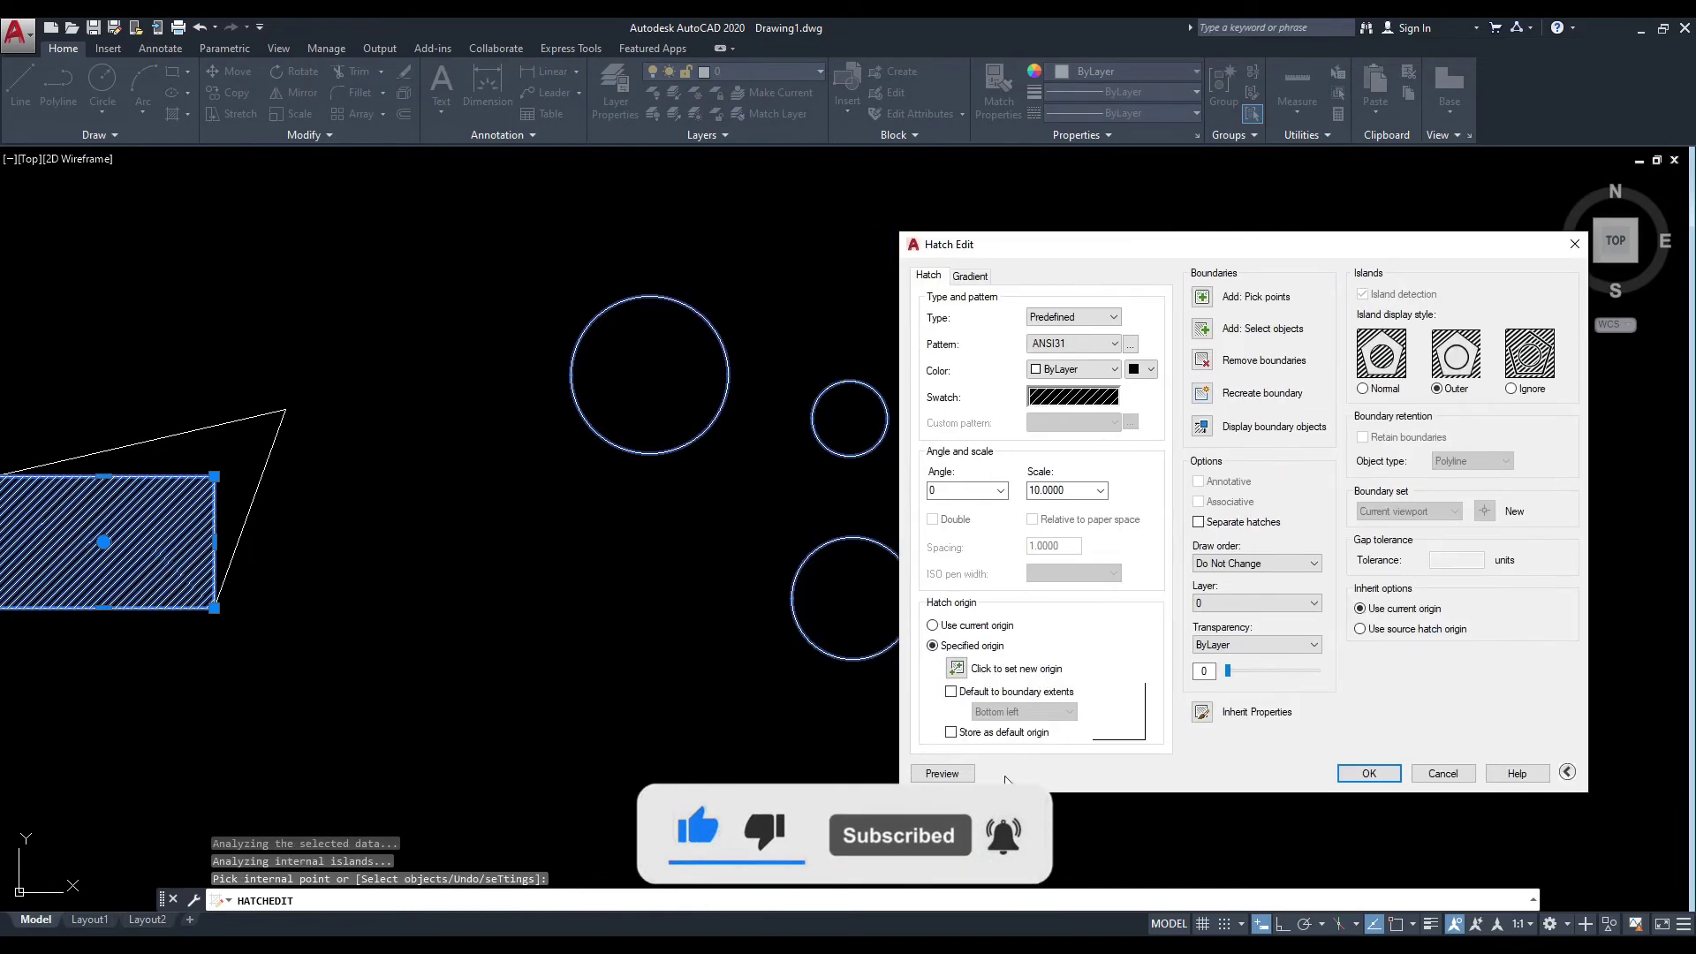
click(942, 774)
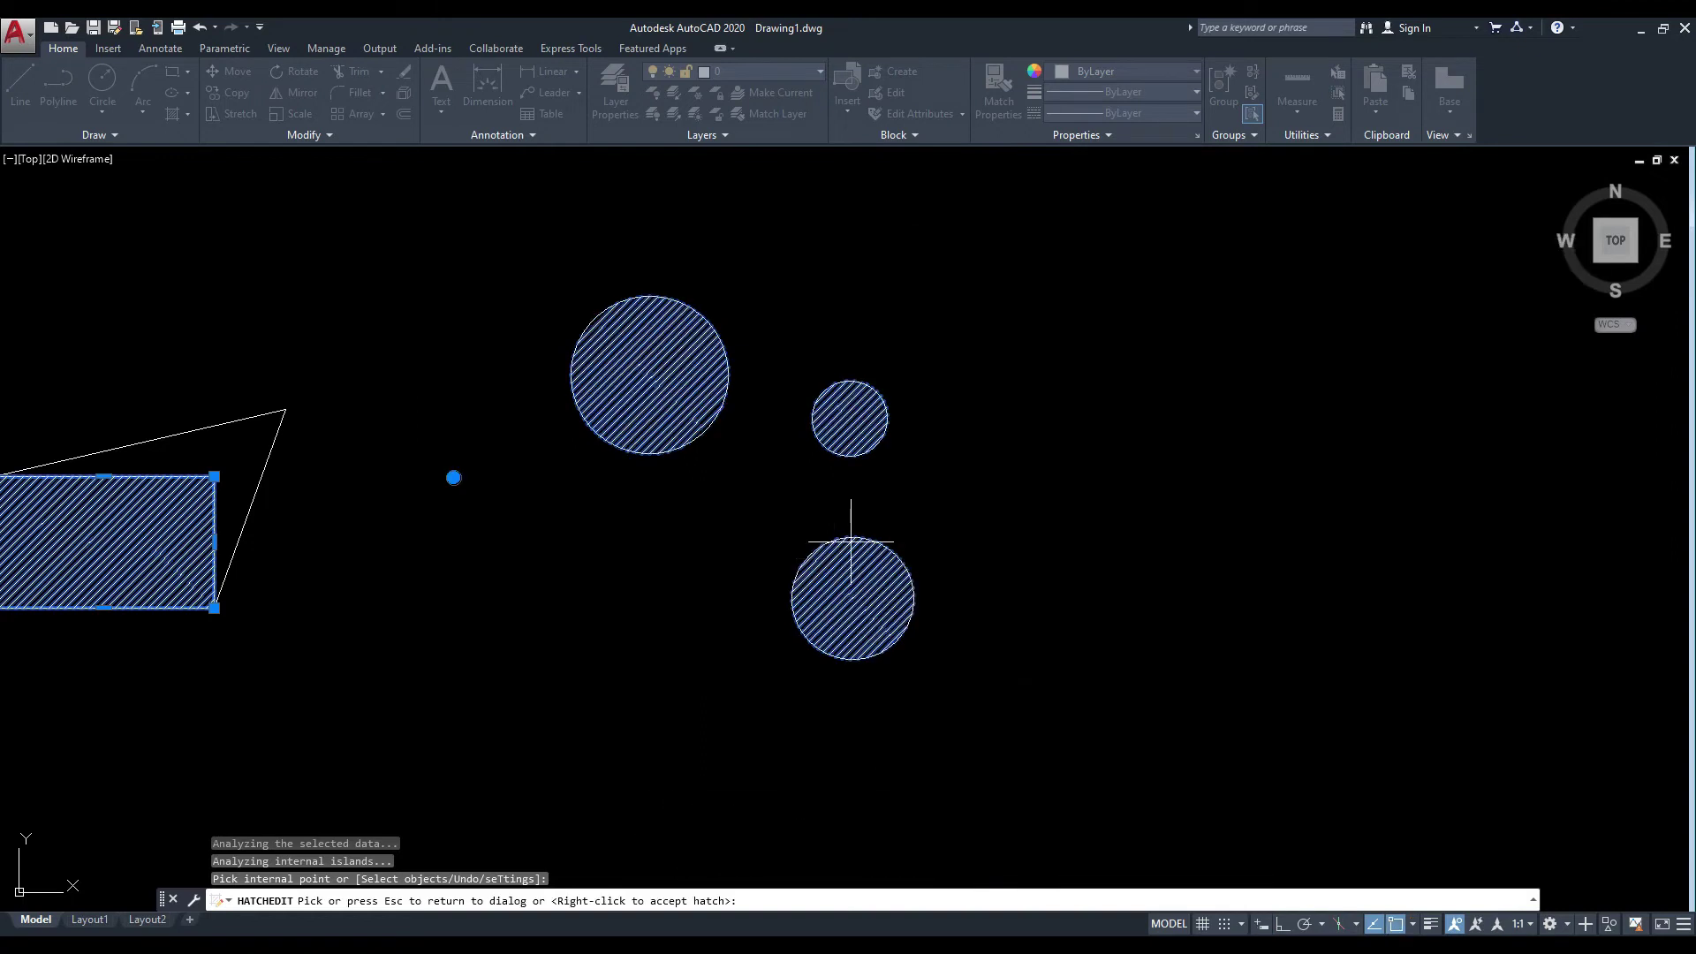
click(890, 428)
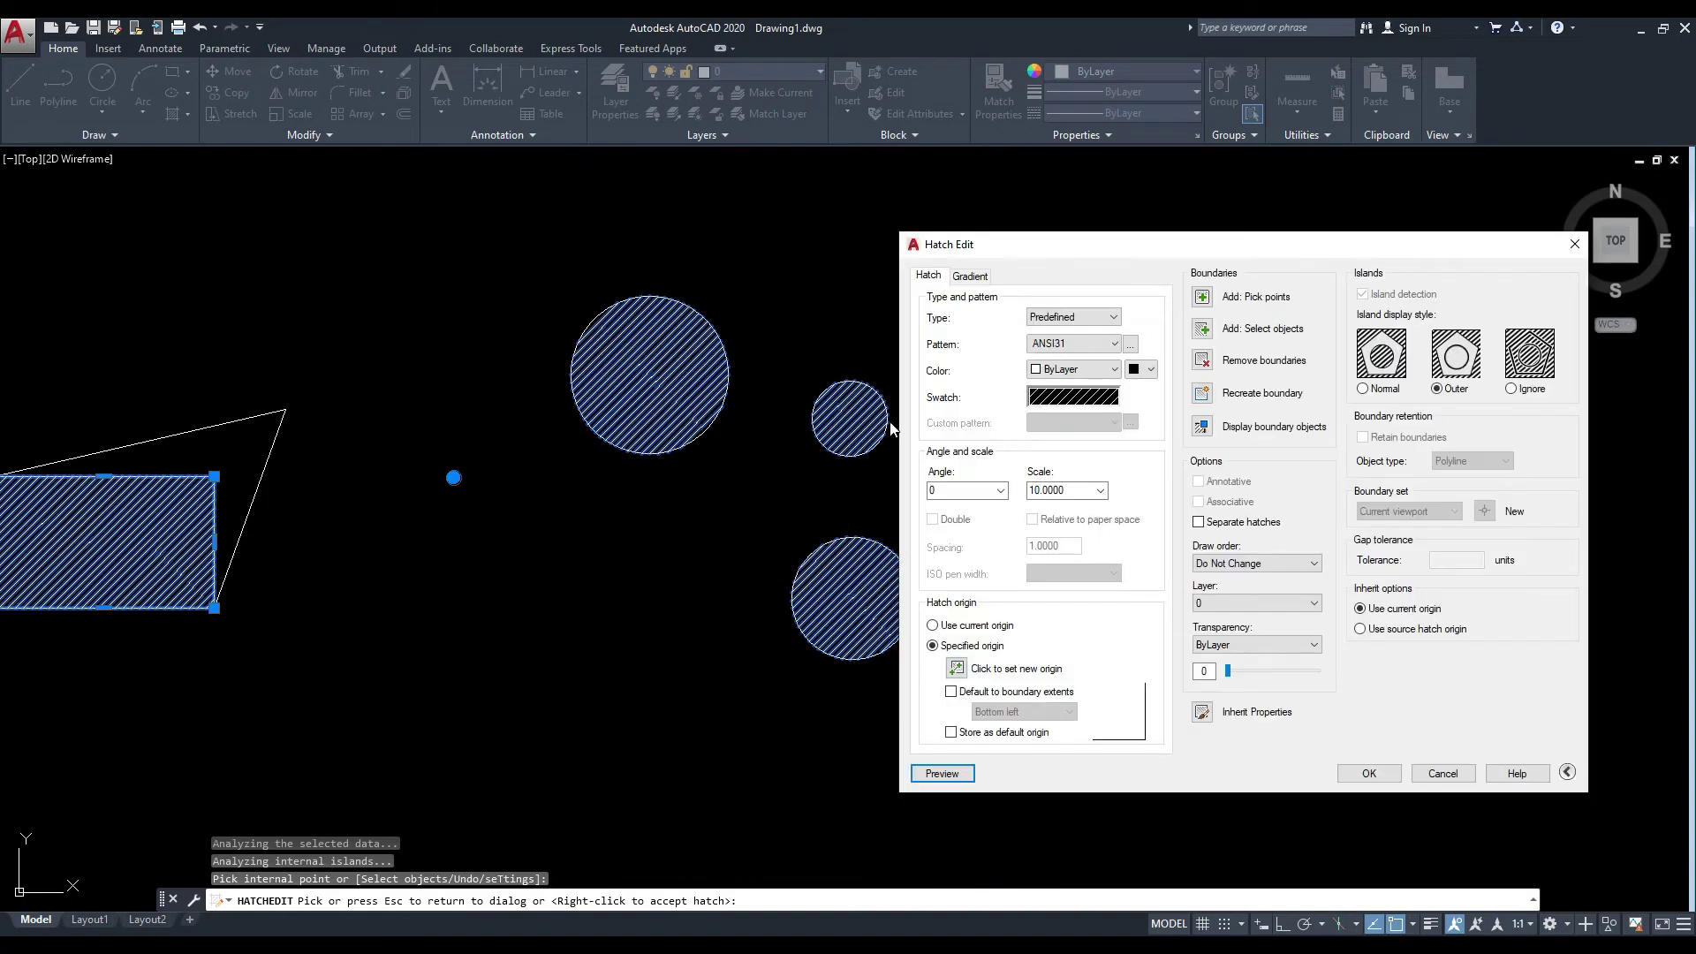
click(1381, 772)
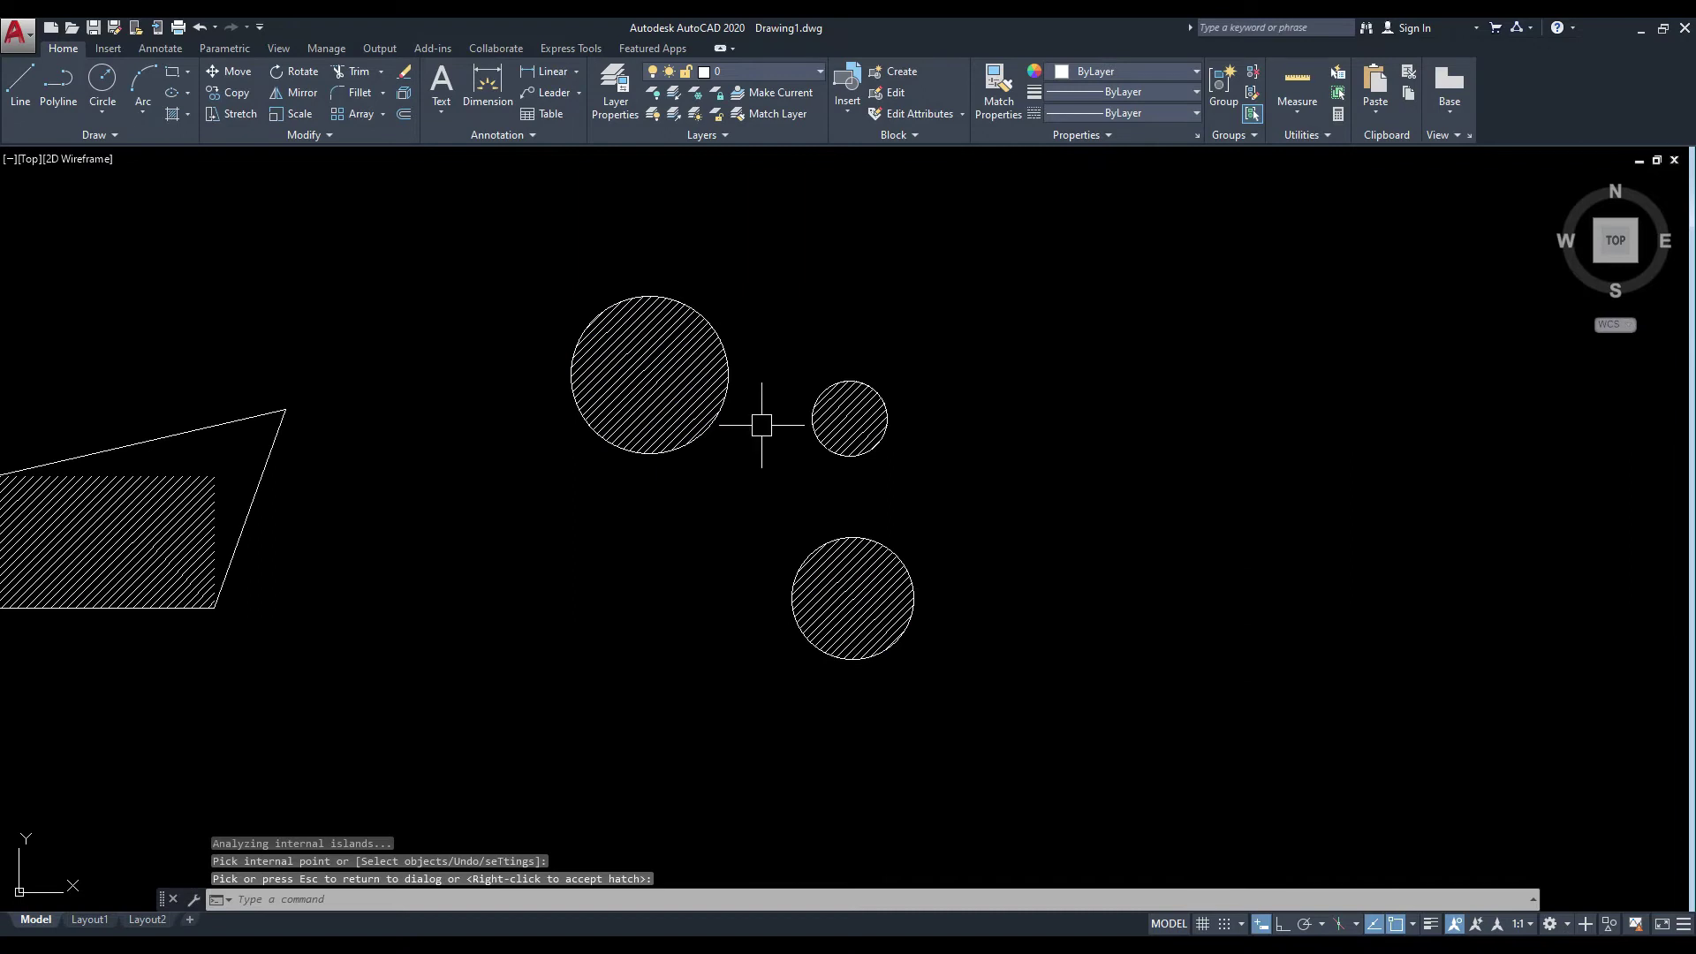
Click the hatched circles to inspect the hatch selection, then clear it.
scroll(698, 426, up, 2)
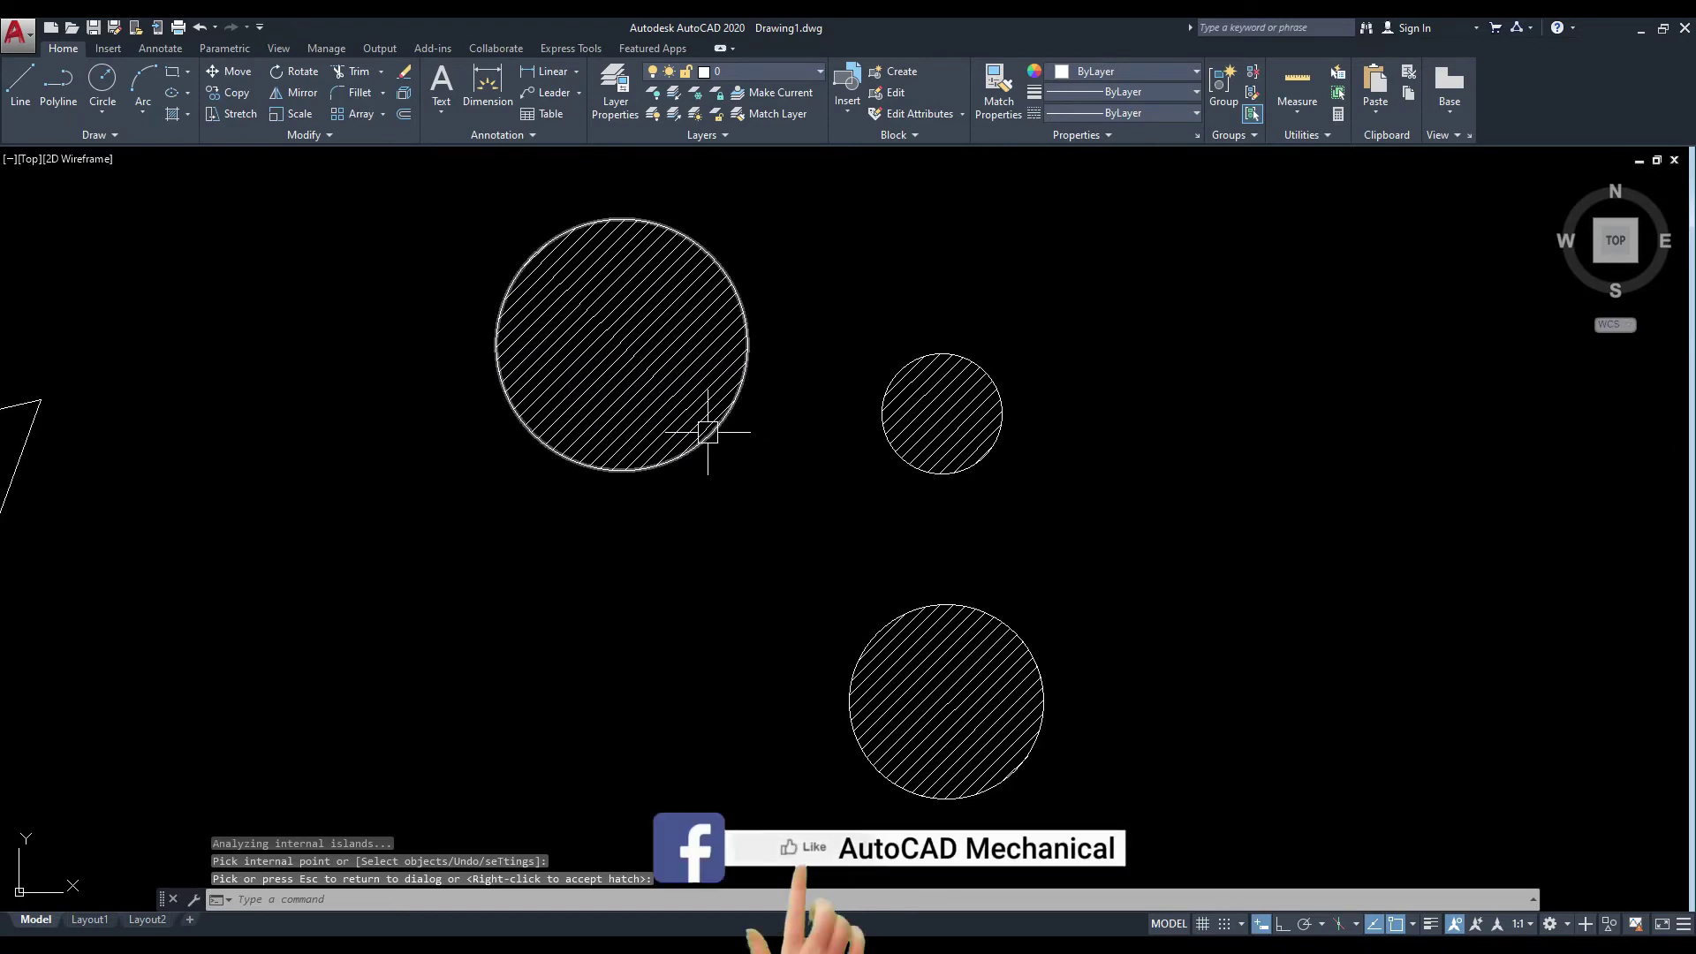
click(713, 435)
click(897, 446)
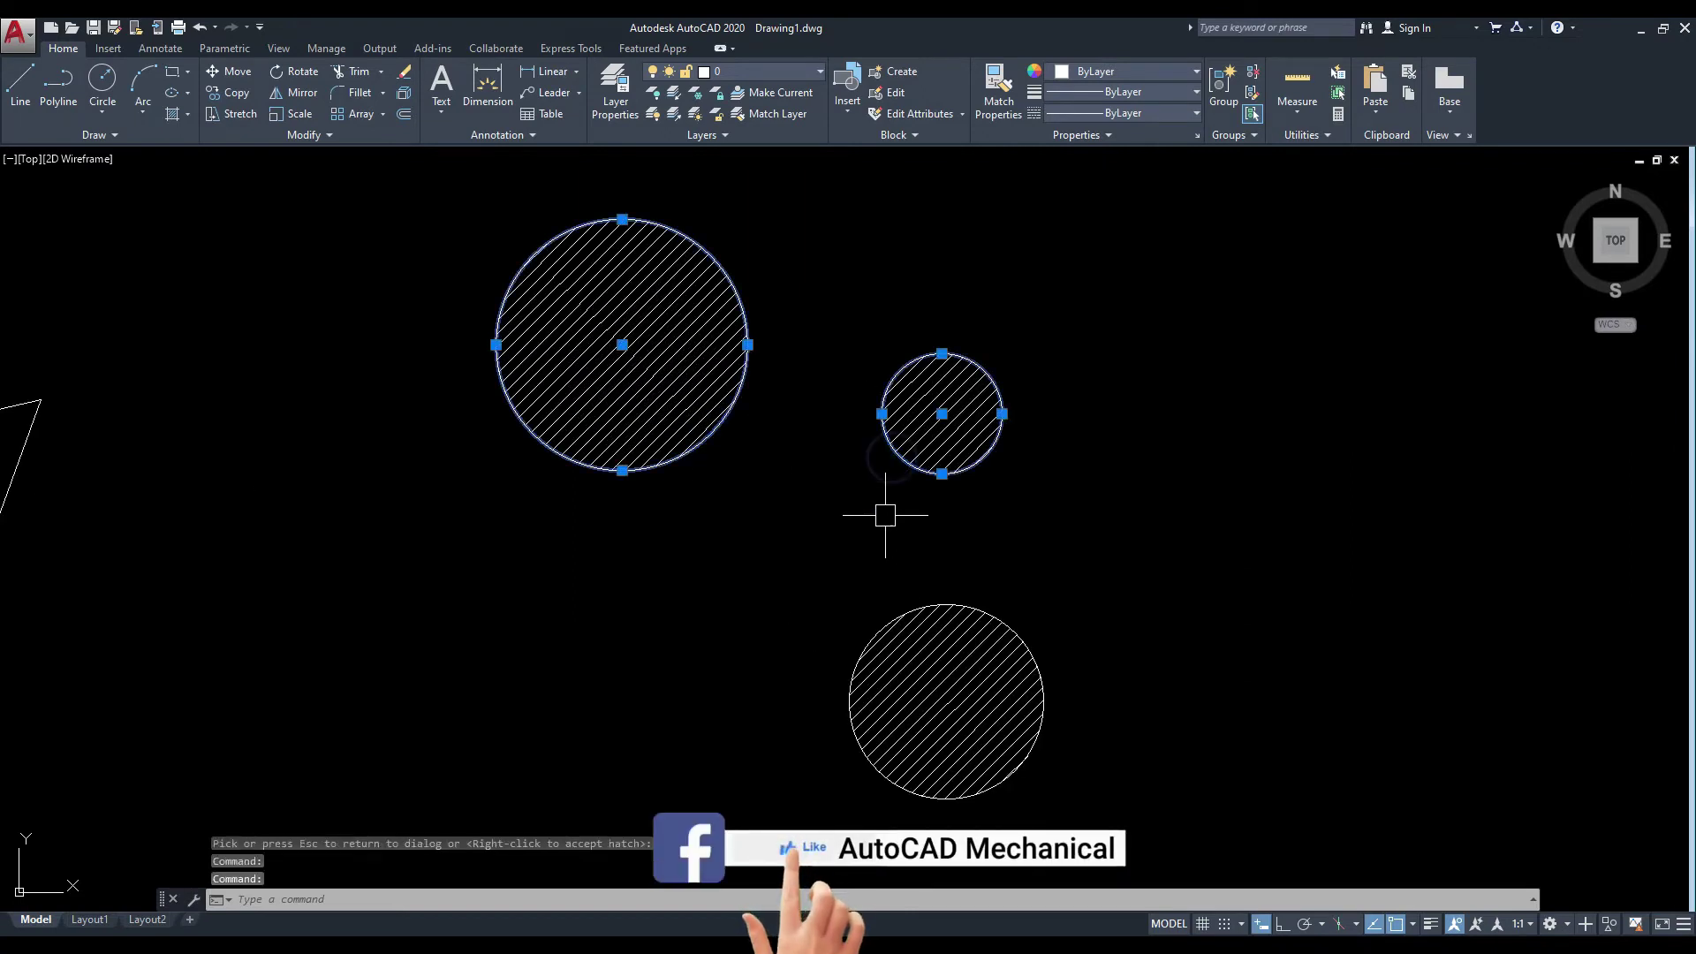
click(958, 604)
key(Escape)
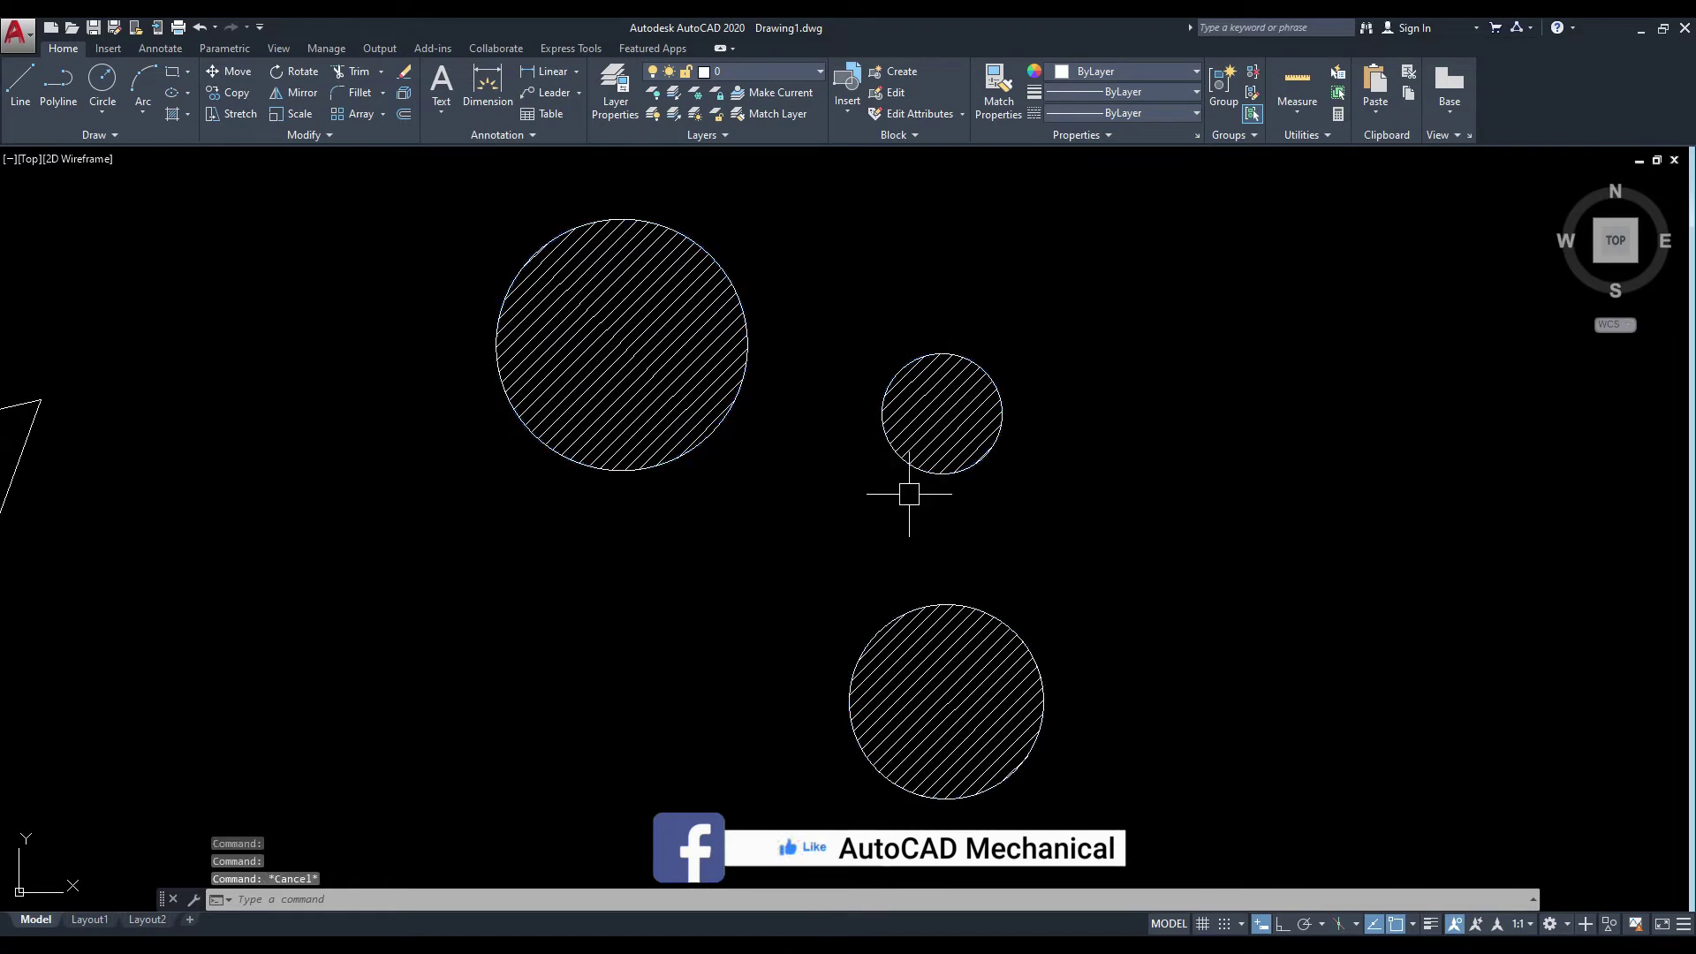
key(ctrl+a)
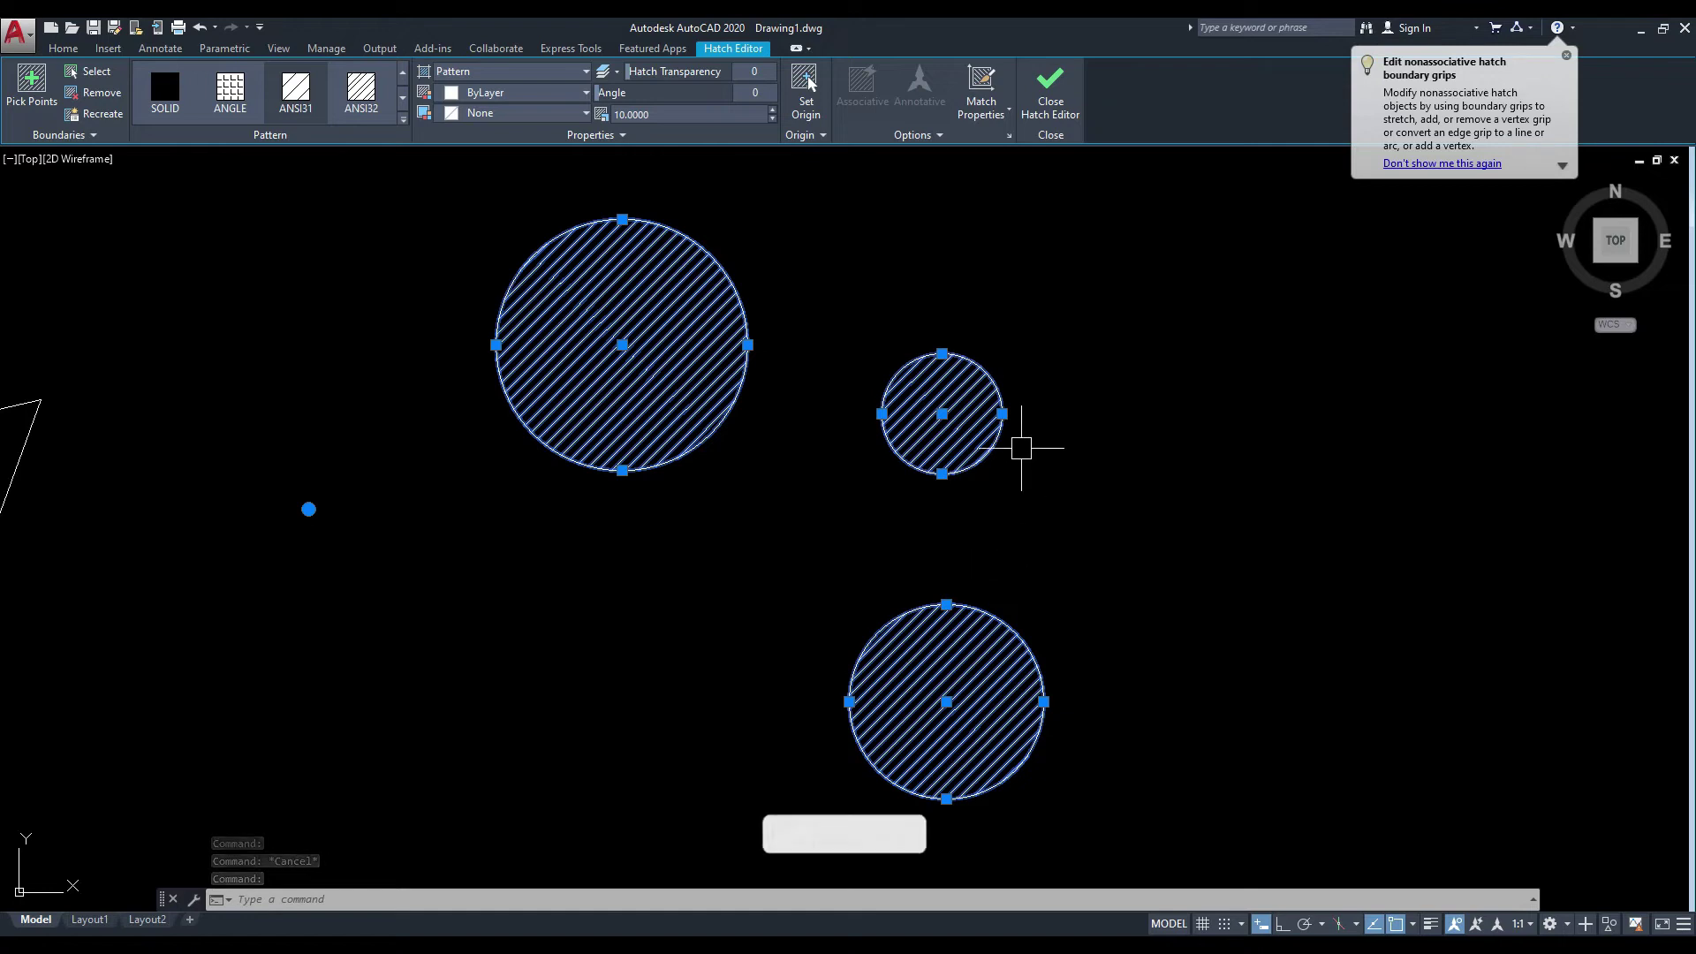
scroll(861, 459, down, 2)
key(Escape)
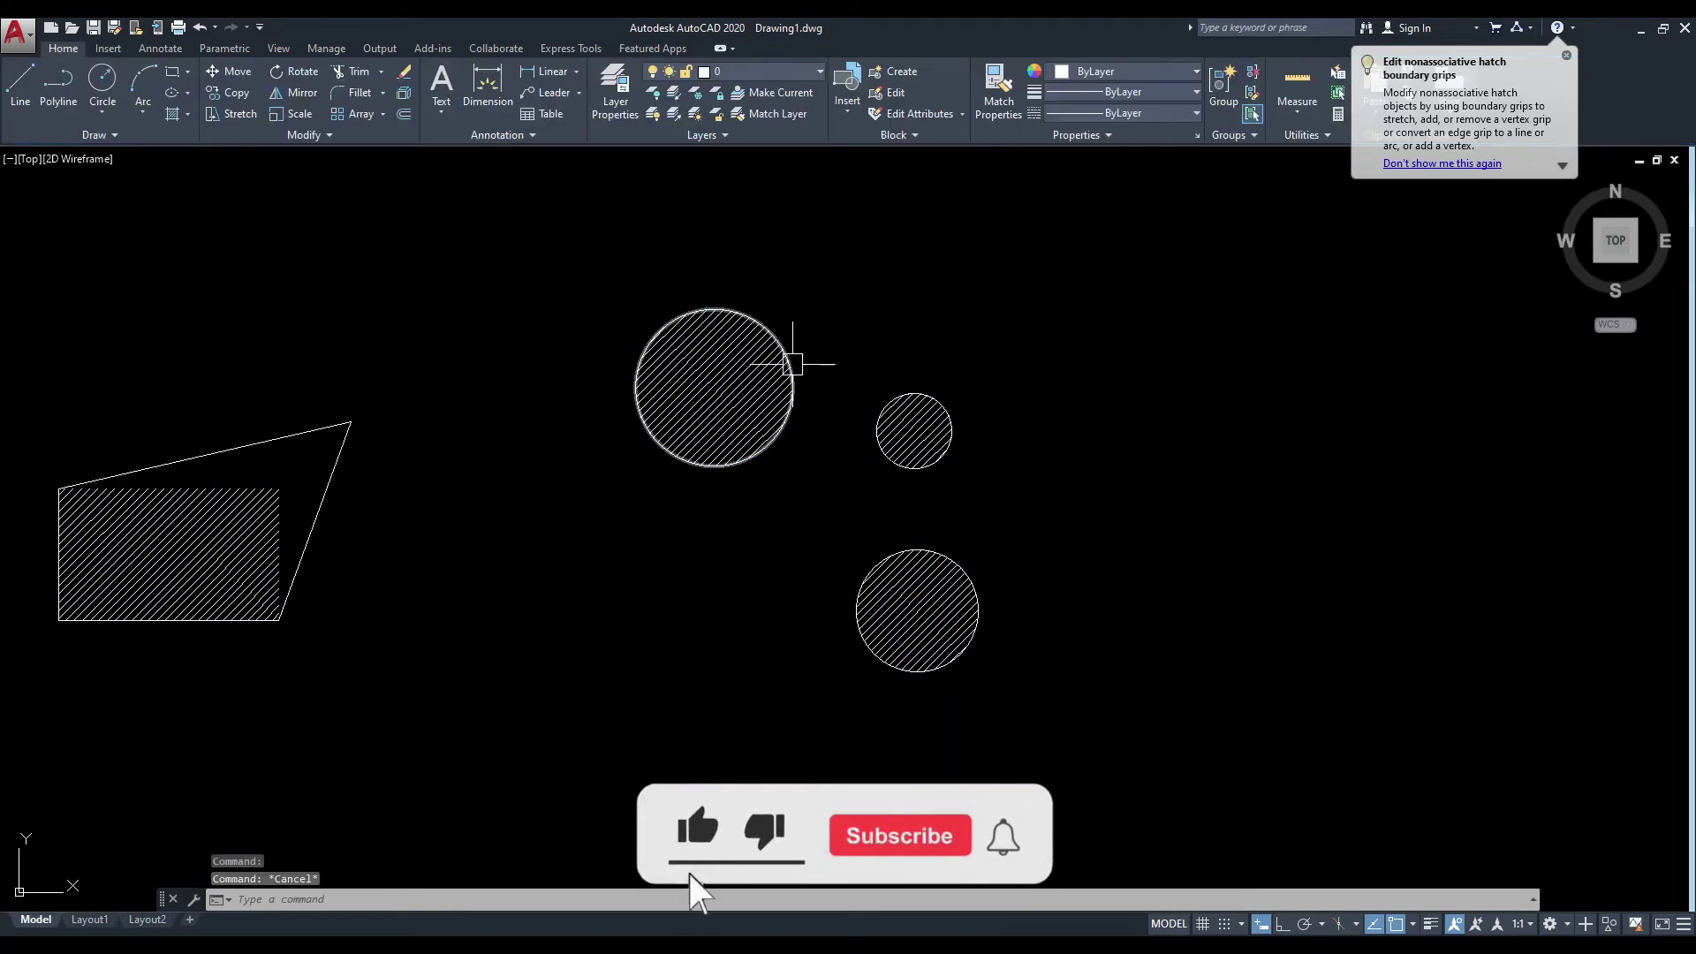
Select the single hatch filling the circles and delete it.
middle_drag(785, 349, 625, 383)
scroll(568, 407, up, 1)
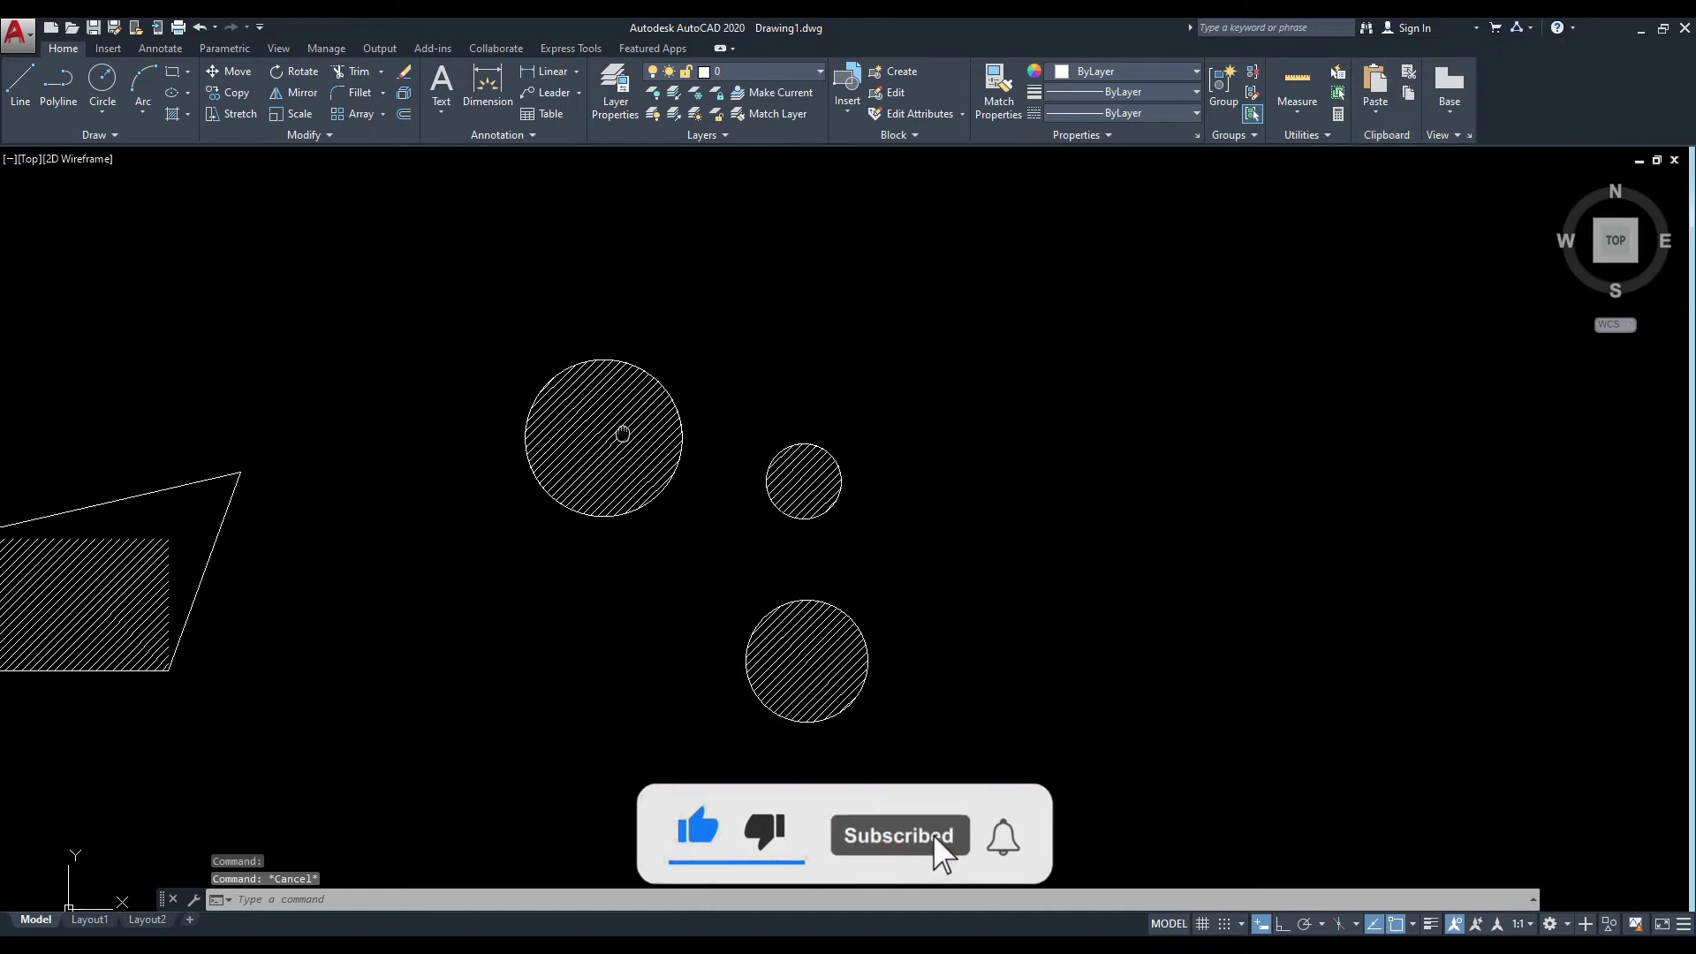
scroll(689, 406, down, 1)
scroll(745, 397, up, 2)
scroll(1006, 466, down, 1)
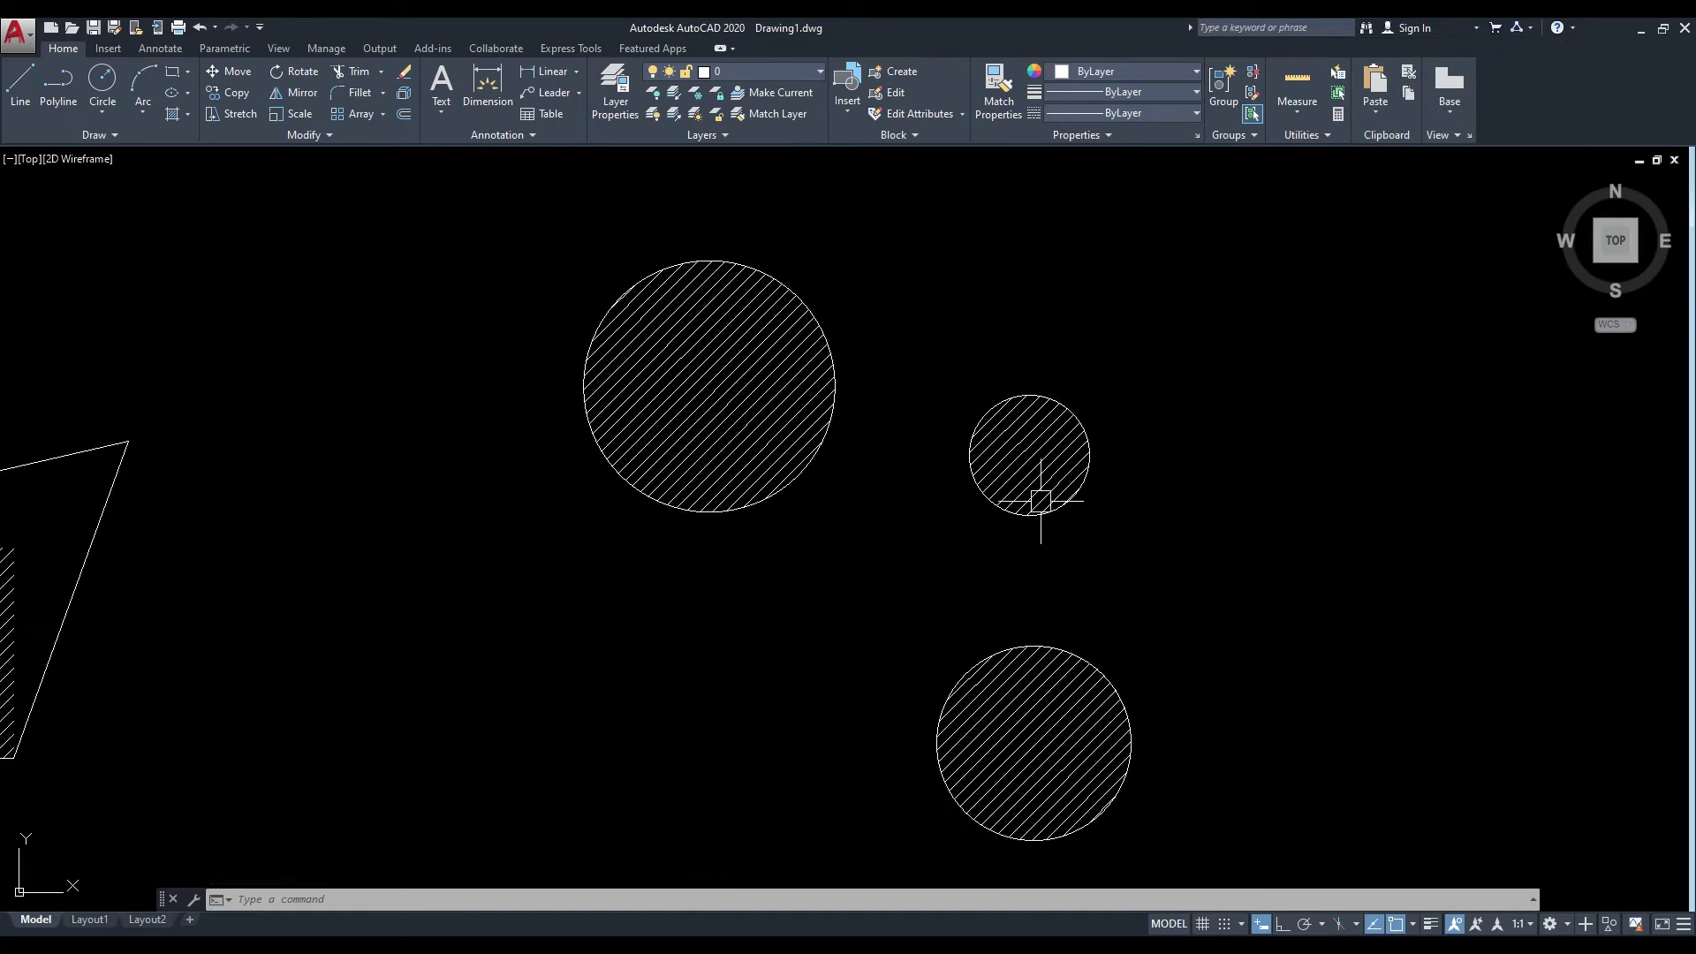
click(759, 415)
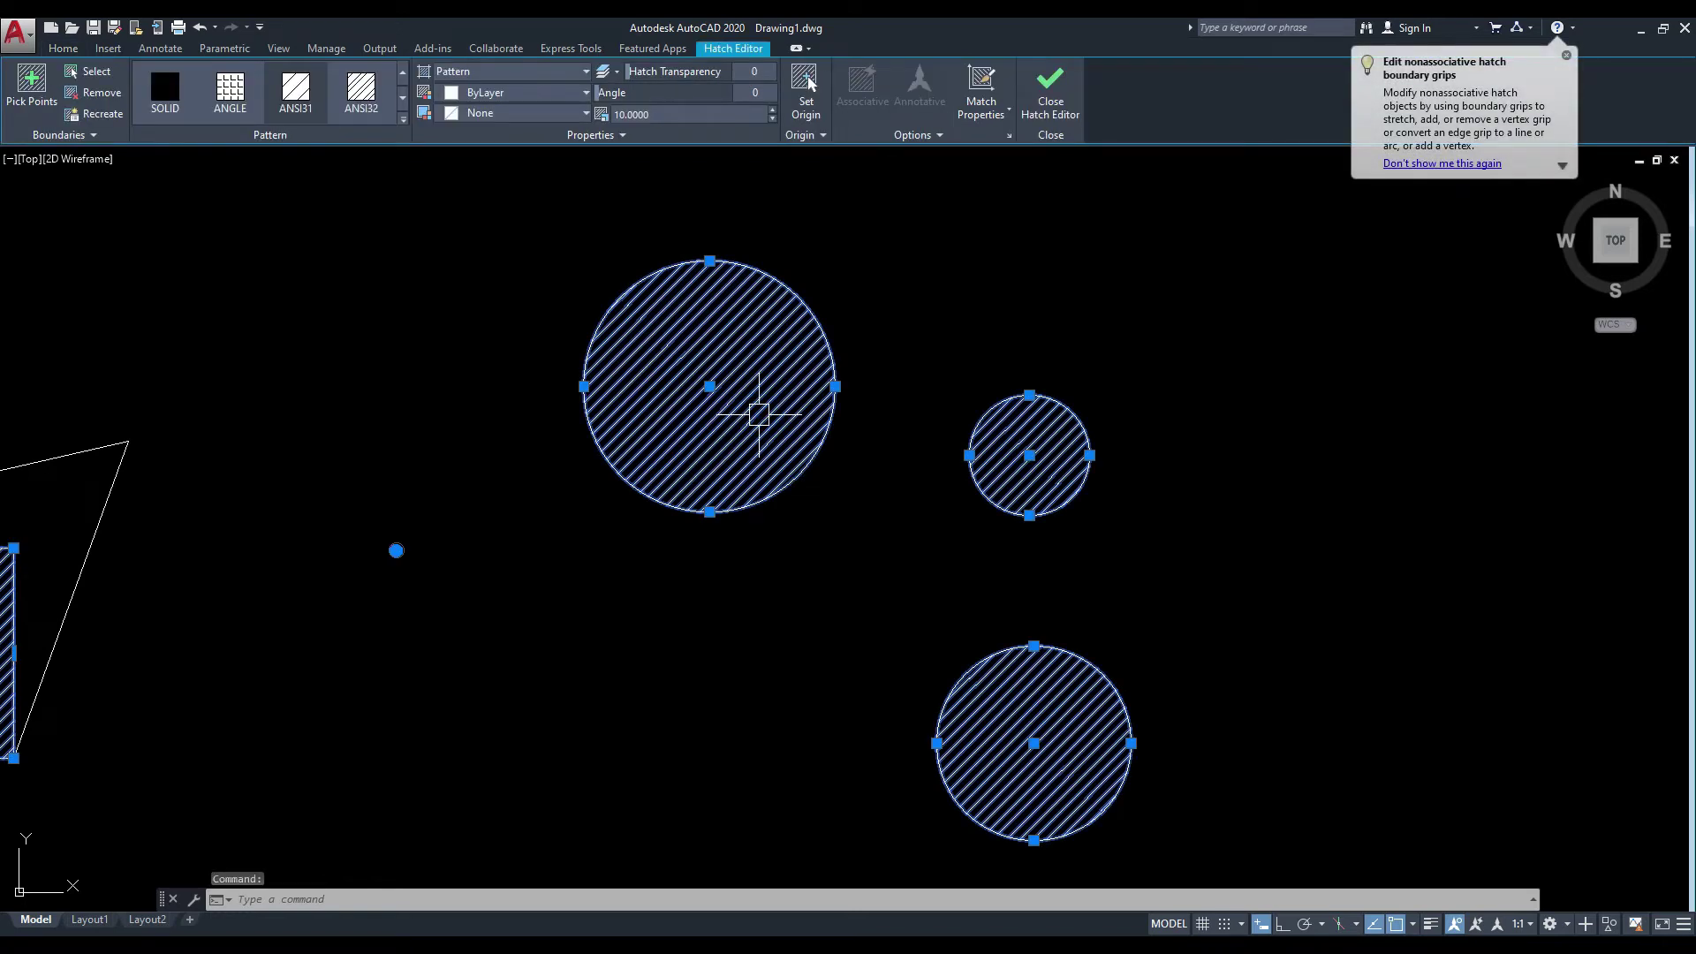
key(Delete)
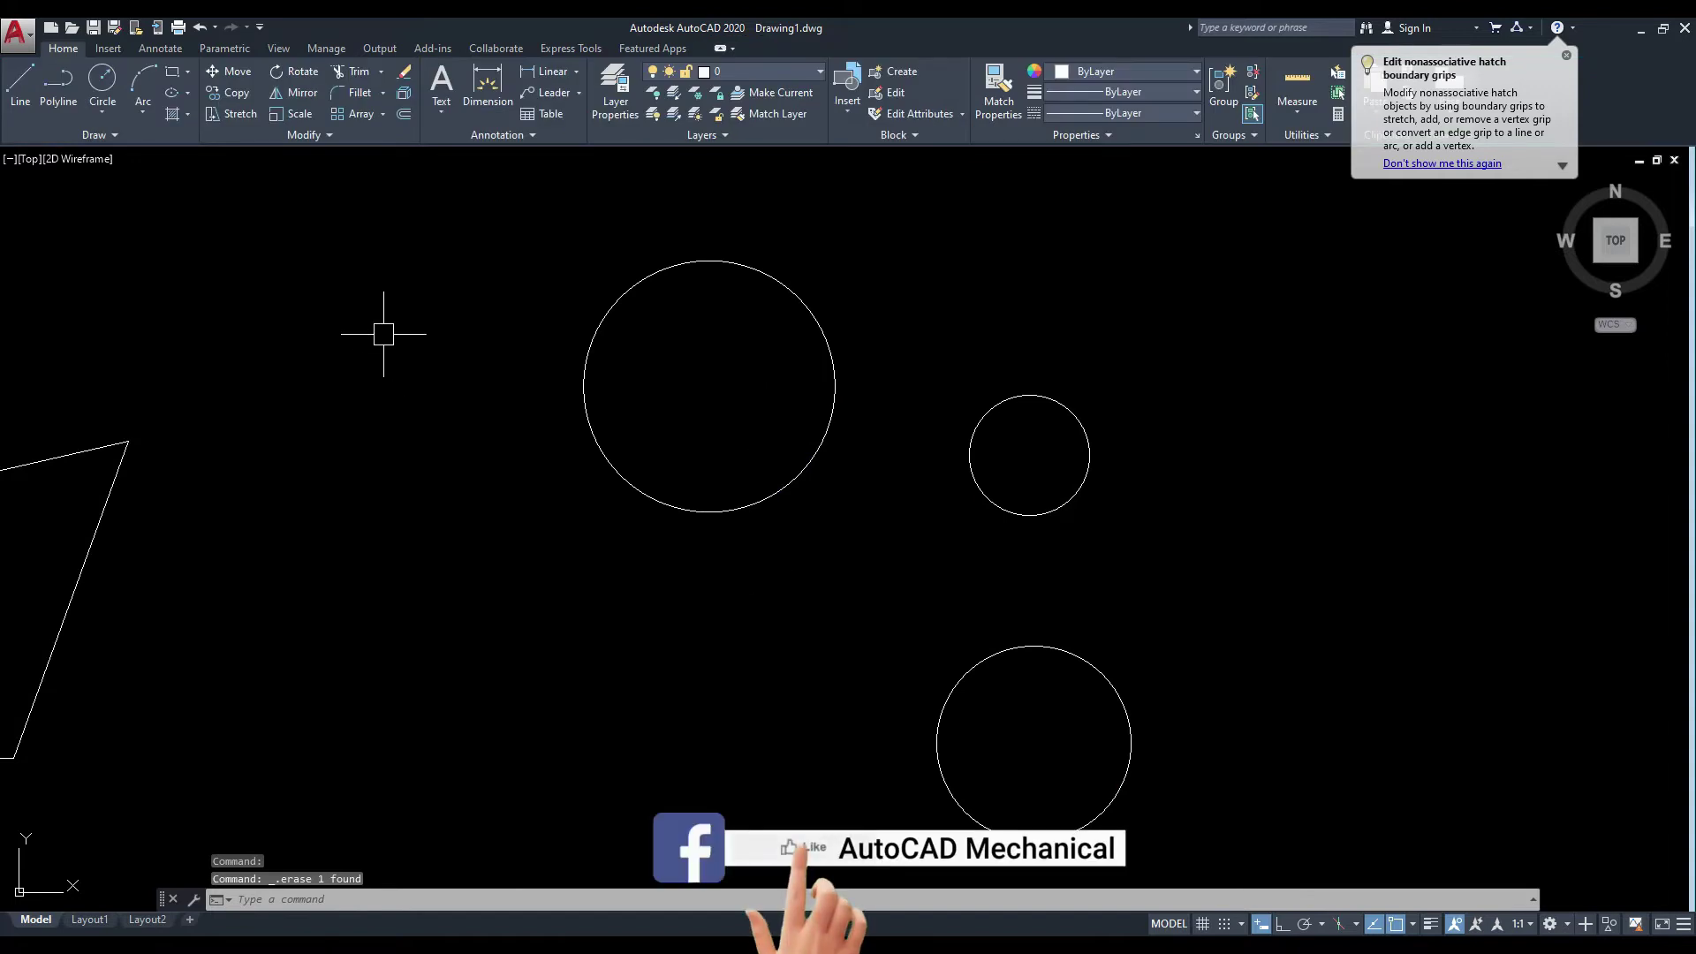
Start Hatch Edit on the existing ANSI31 hatch of the left shape.
click(331, 135)
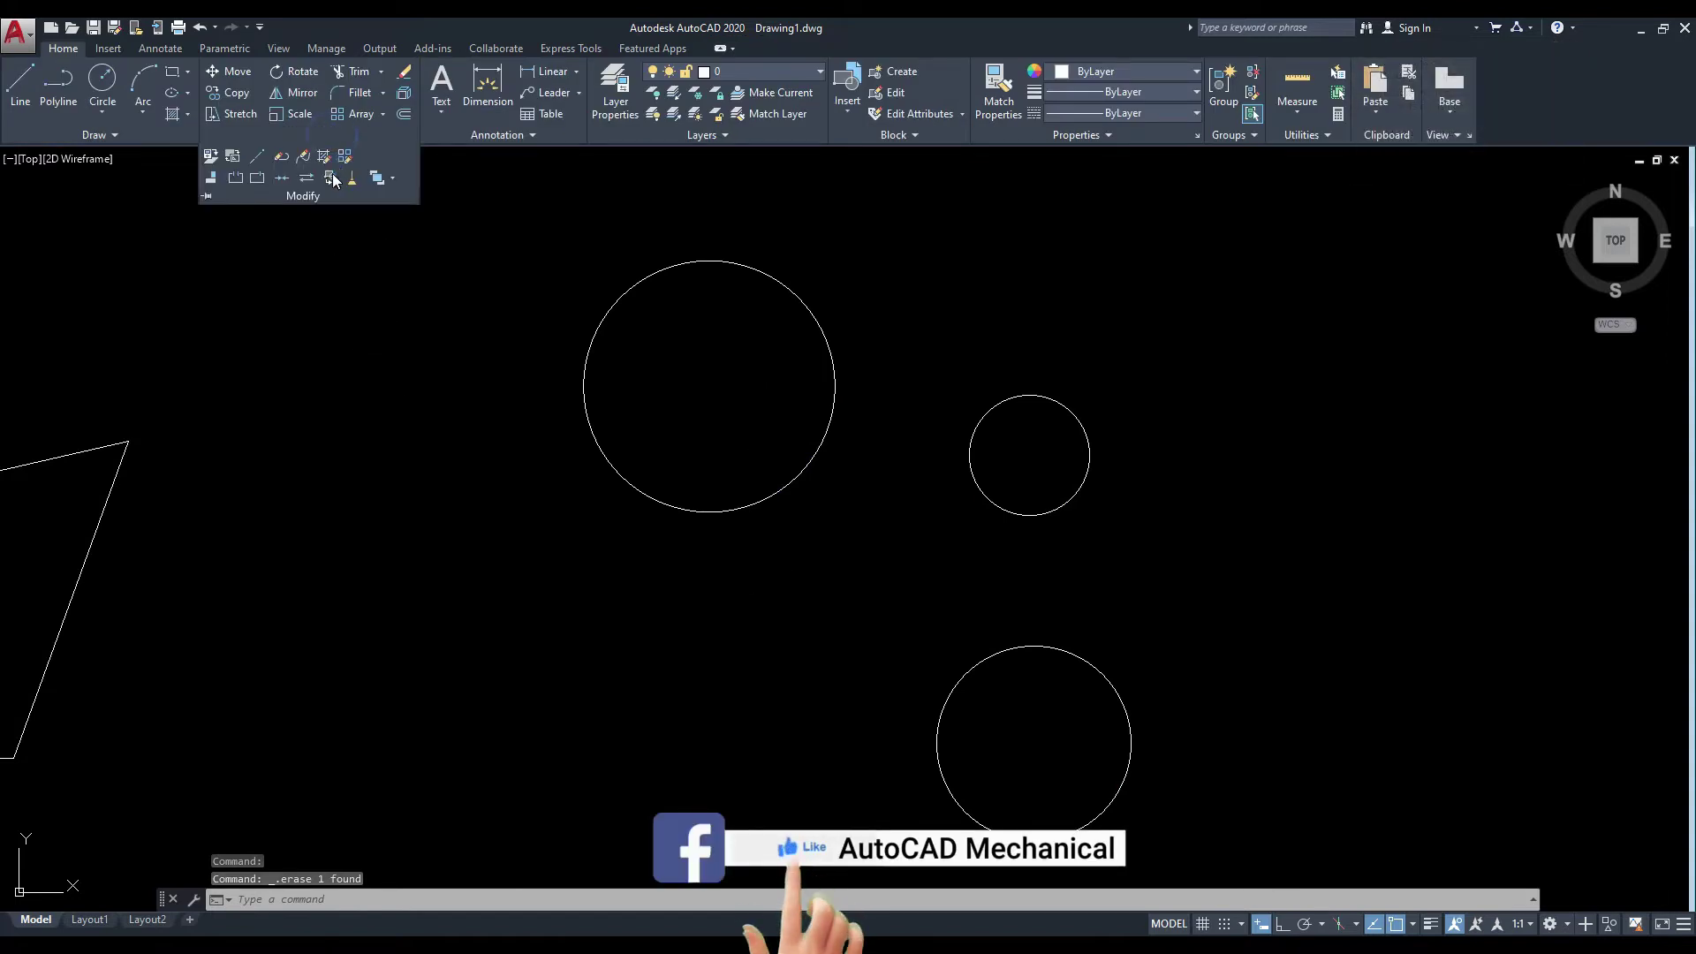
click(323, 156)
scroll(477, 389, down, 2)
scroll(253, 459, down, 2)
scroll(125, 506, down, 2)
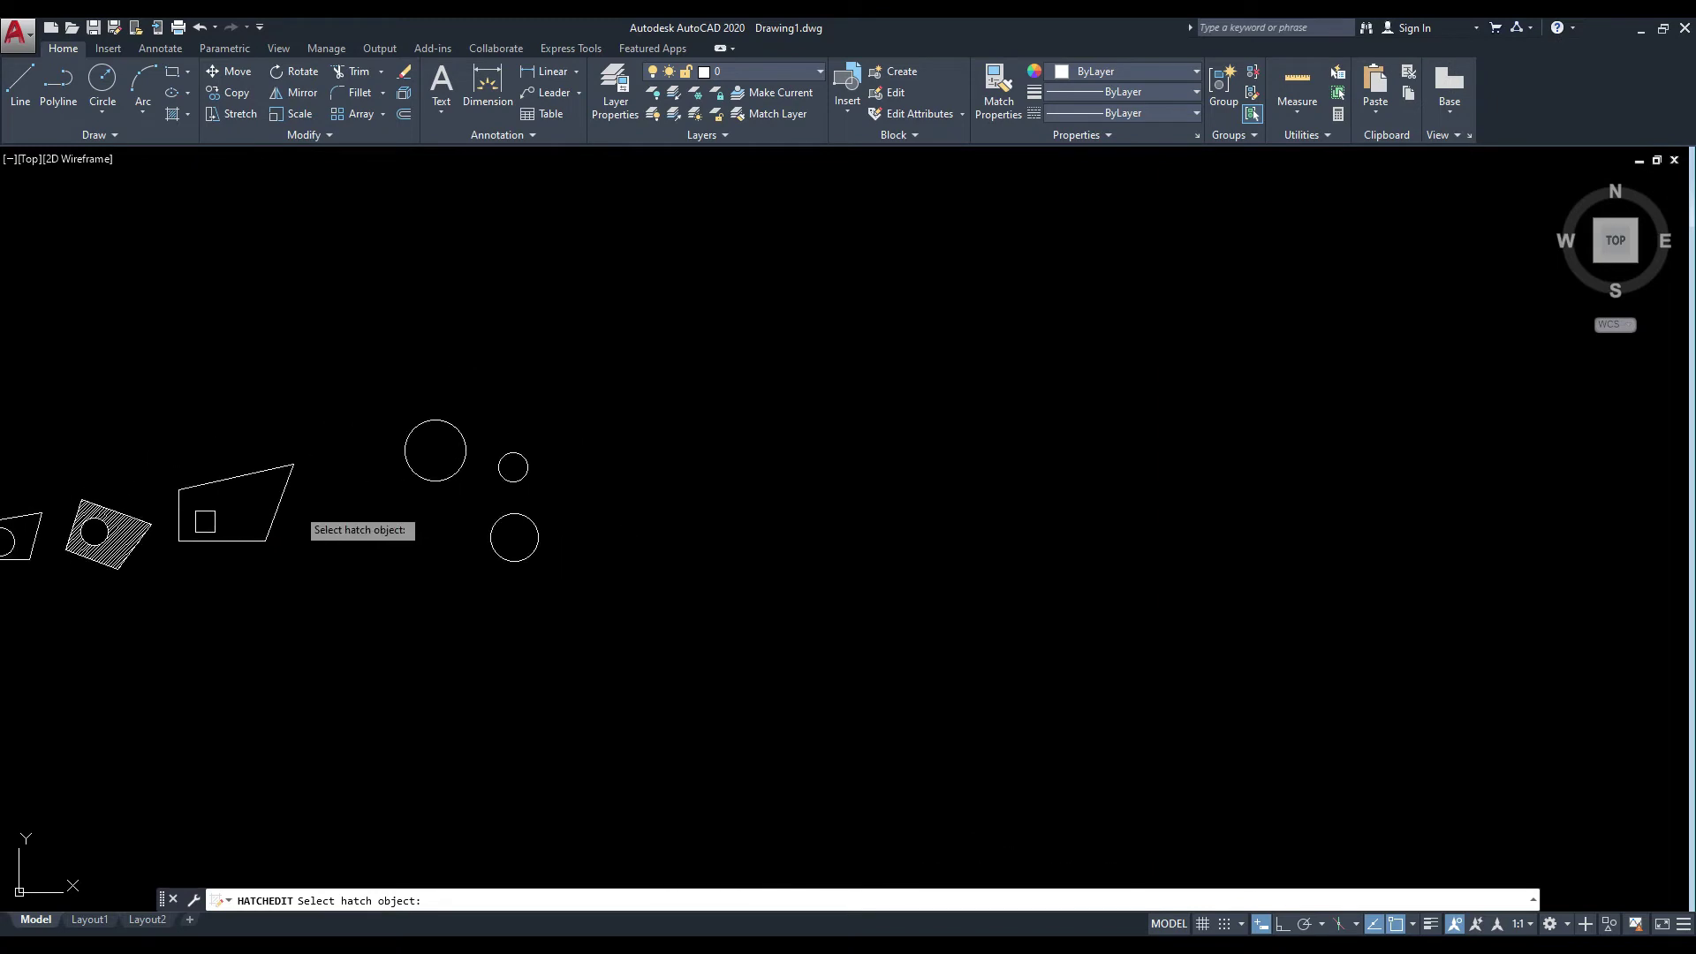
scroll(136, 531, up, 4)
click(115, 533)
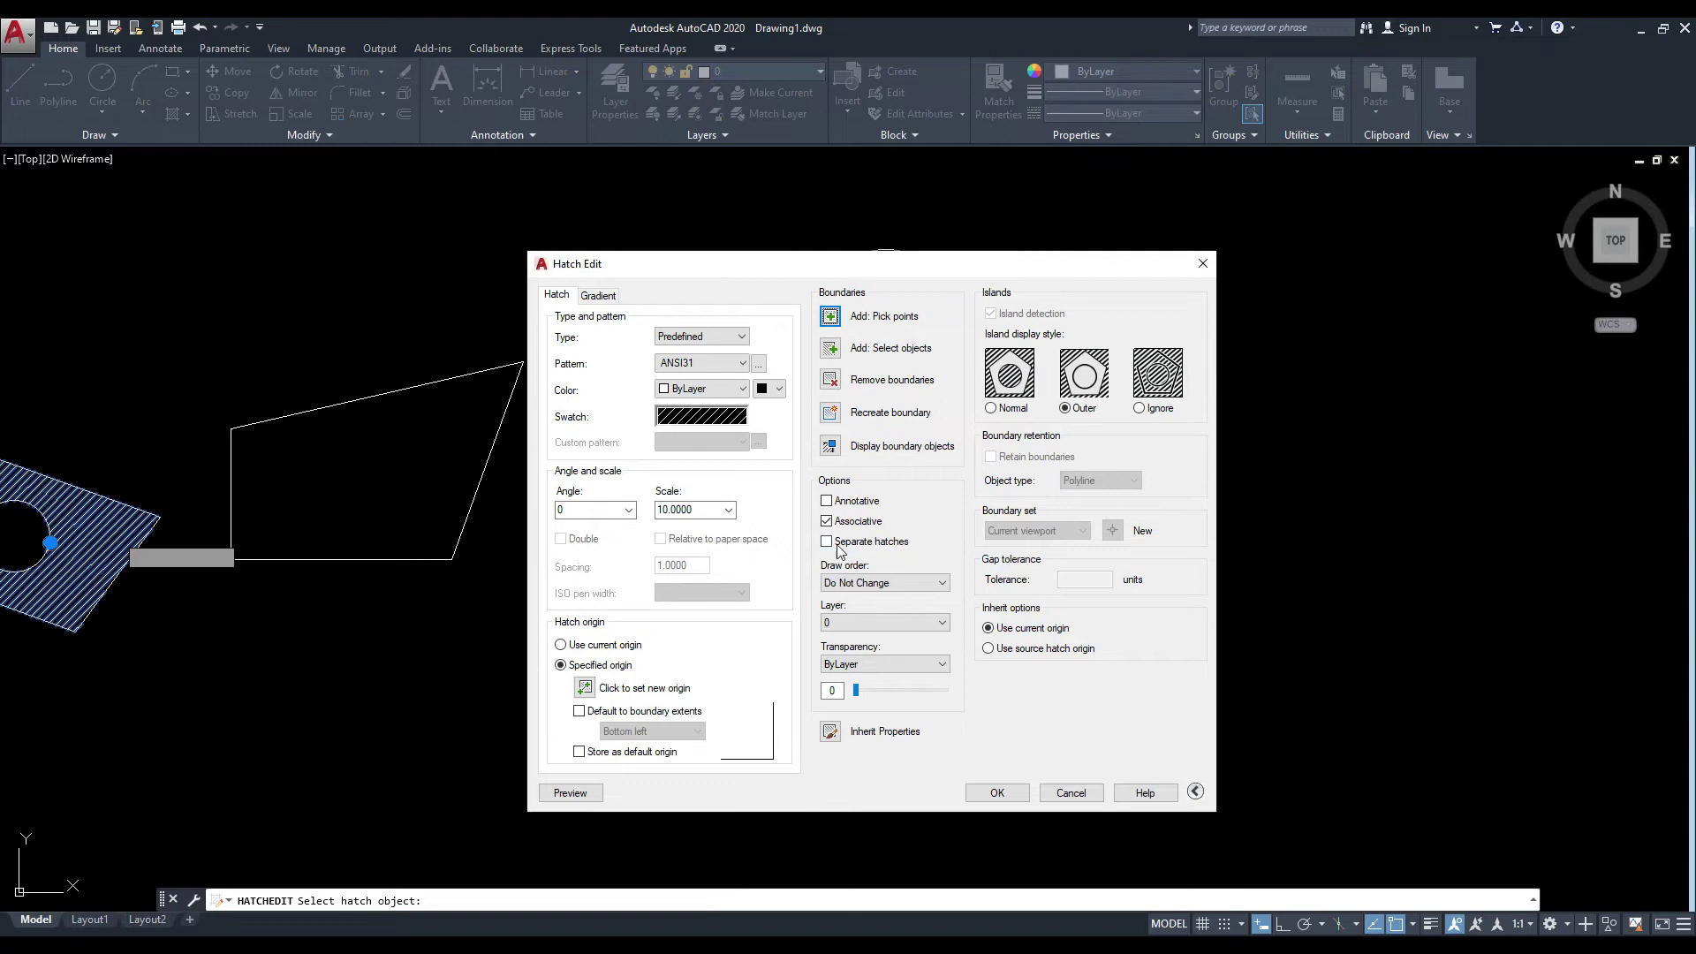
Turn off Associative, turn on Separate hatches, and add the circles as hatch areas.
click(827, 522)
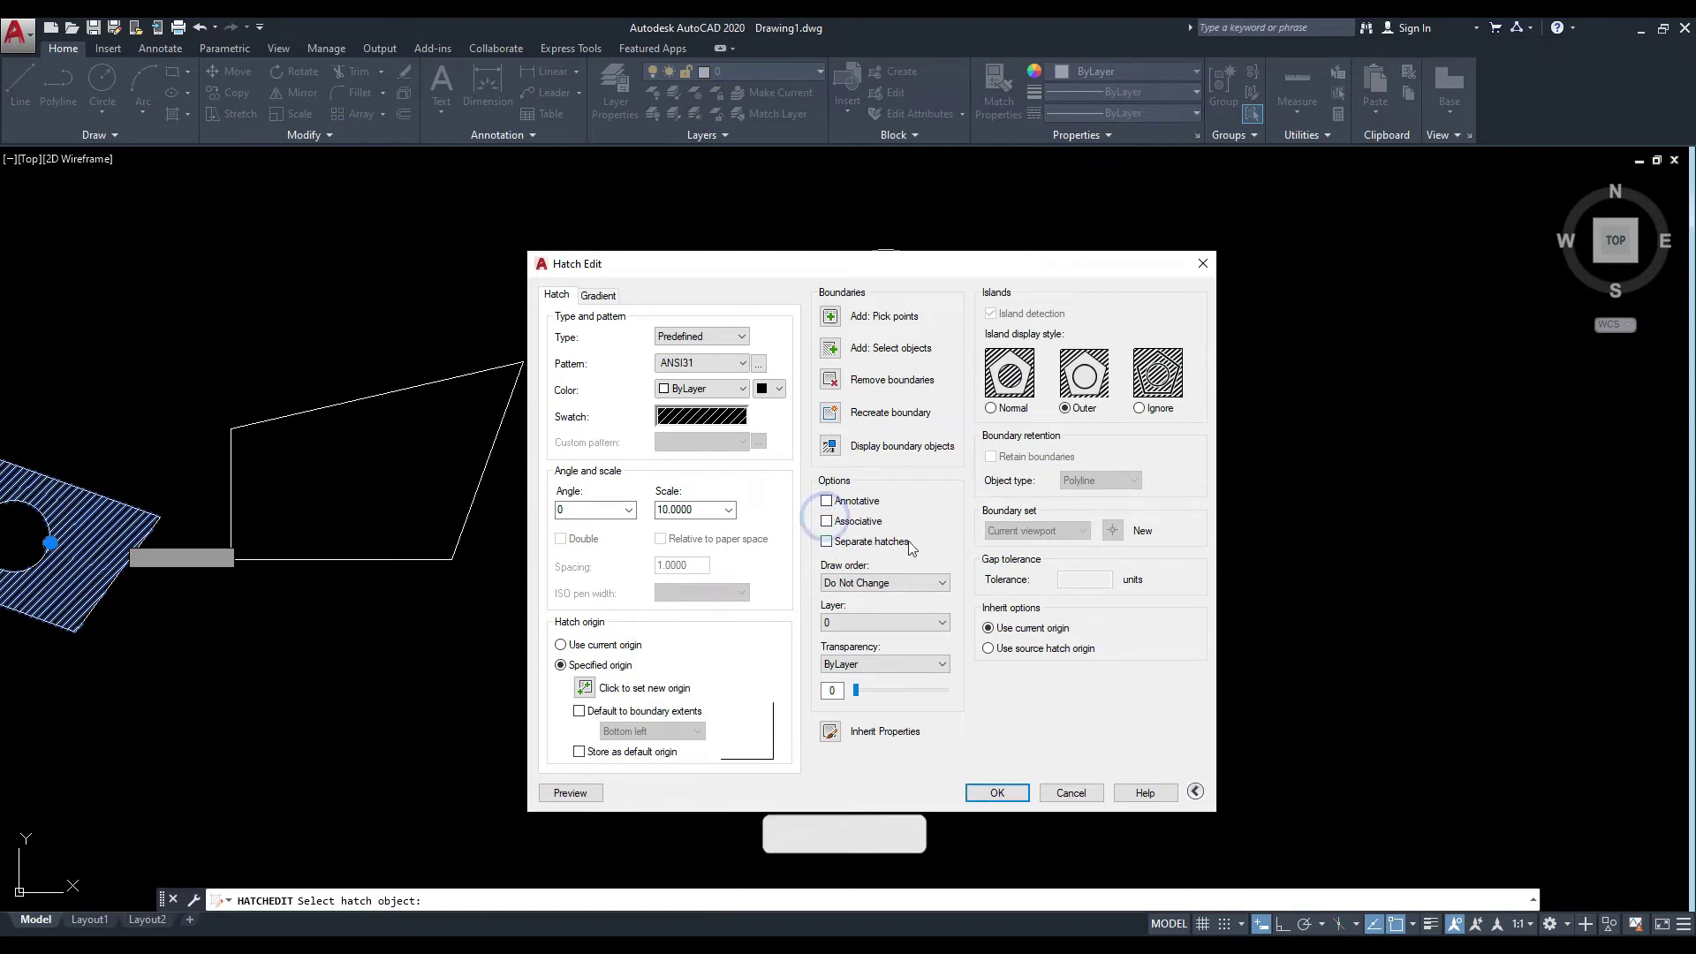
click(826, 541)
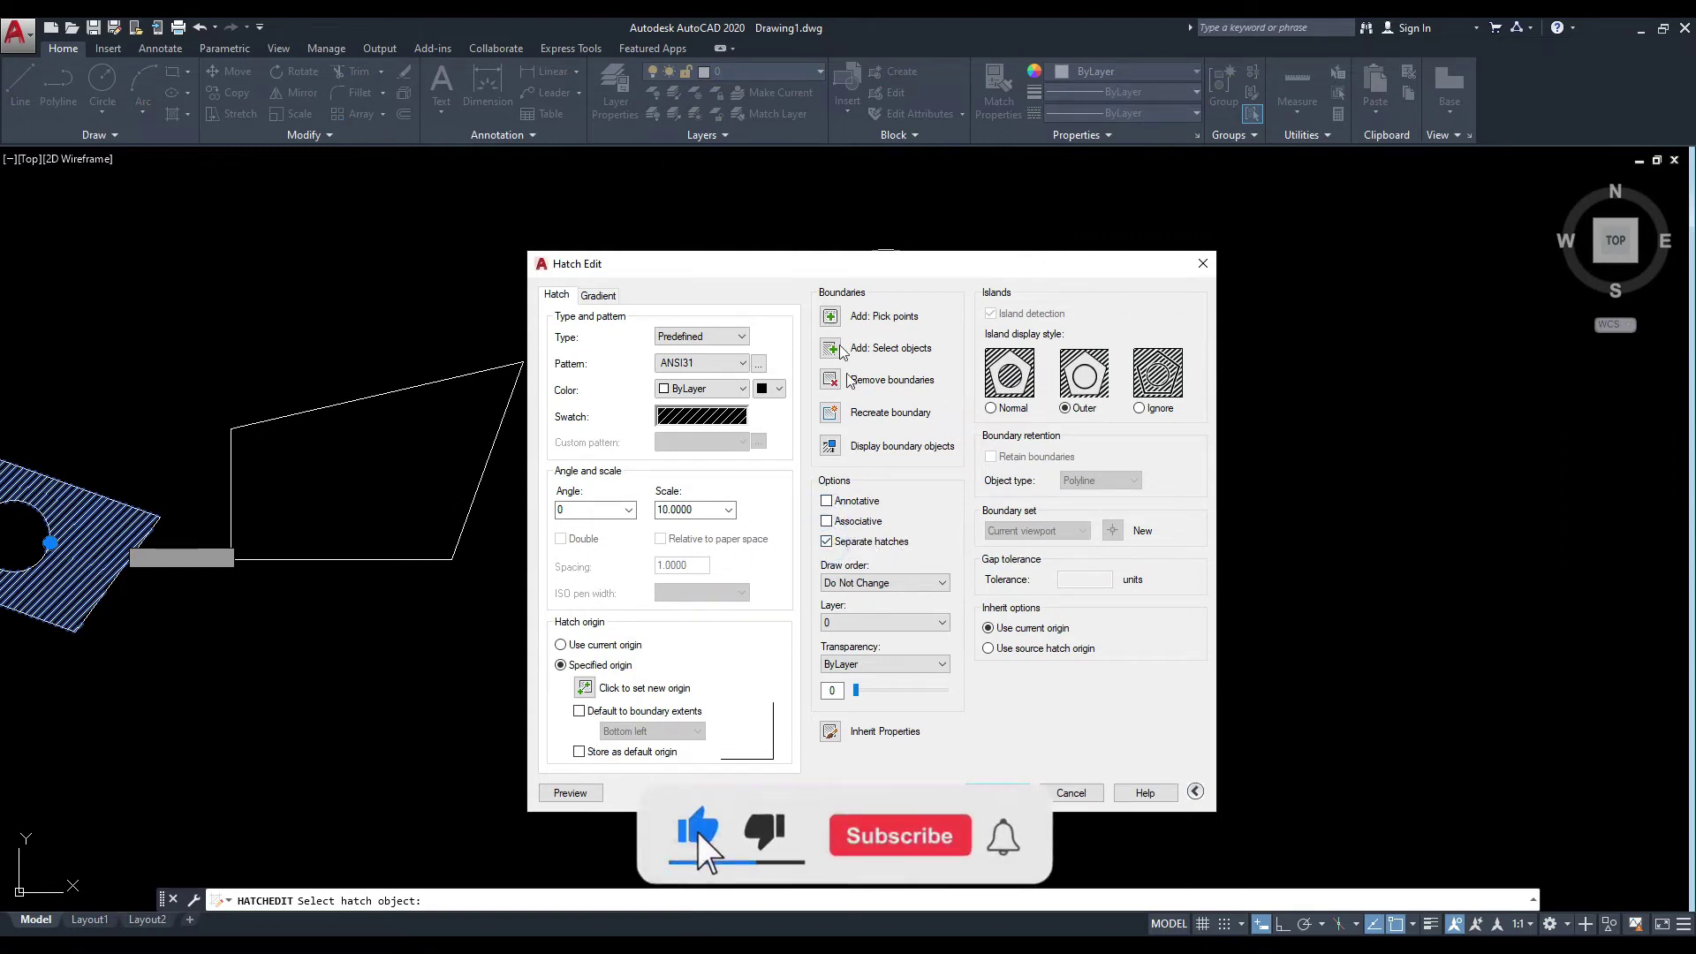
click(831, 316)
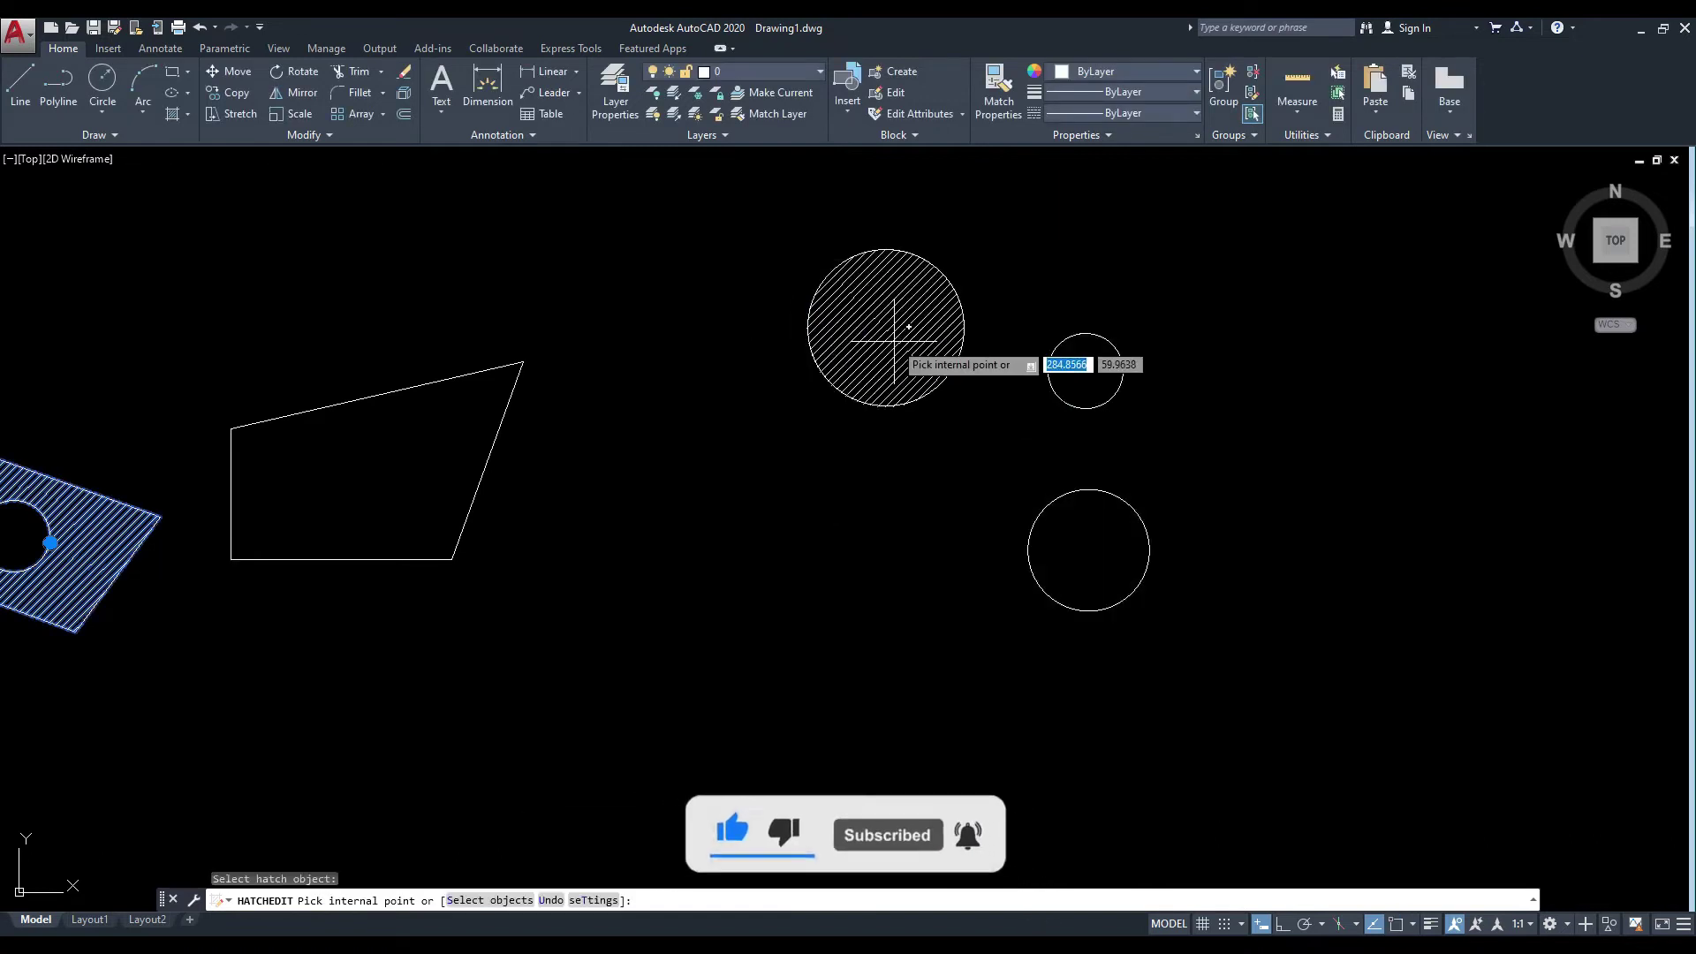
click(895, 340)
click(1083, 369)
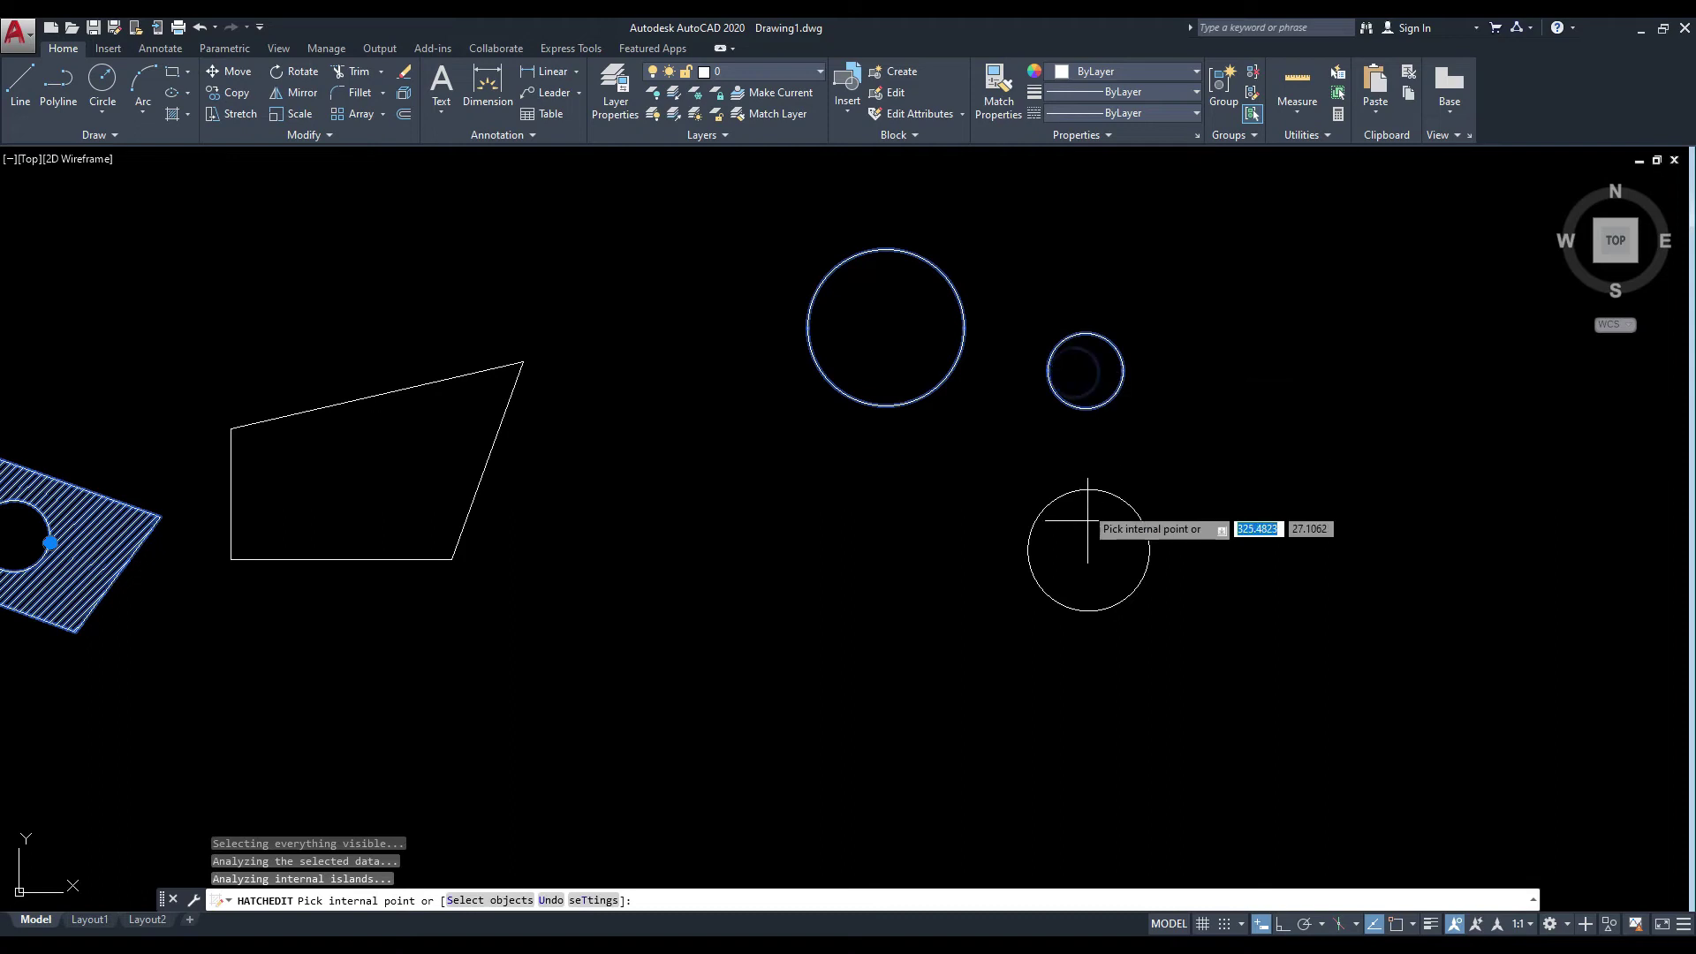
key(Return)
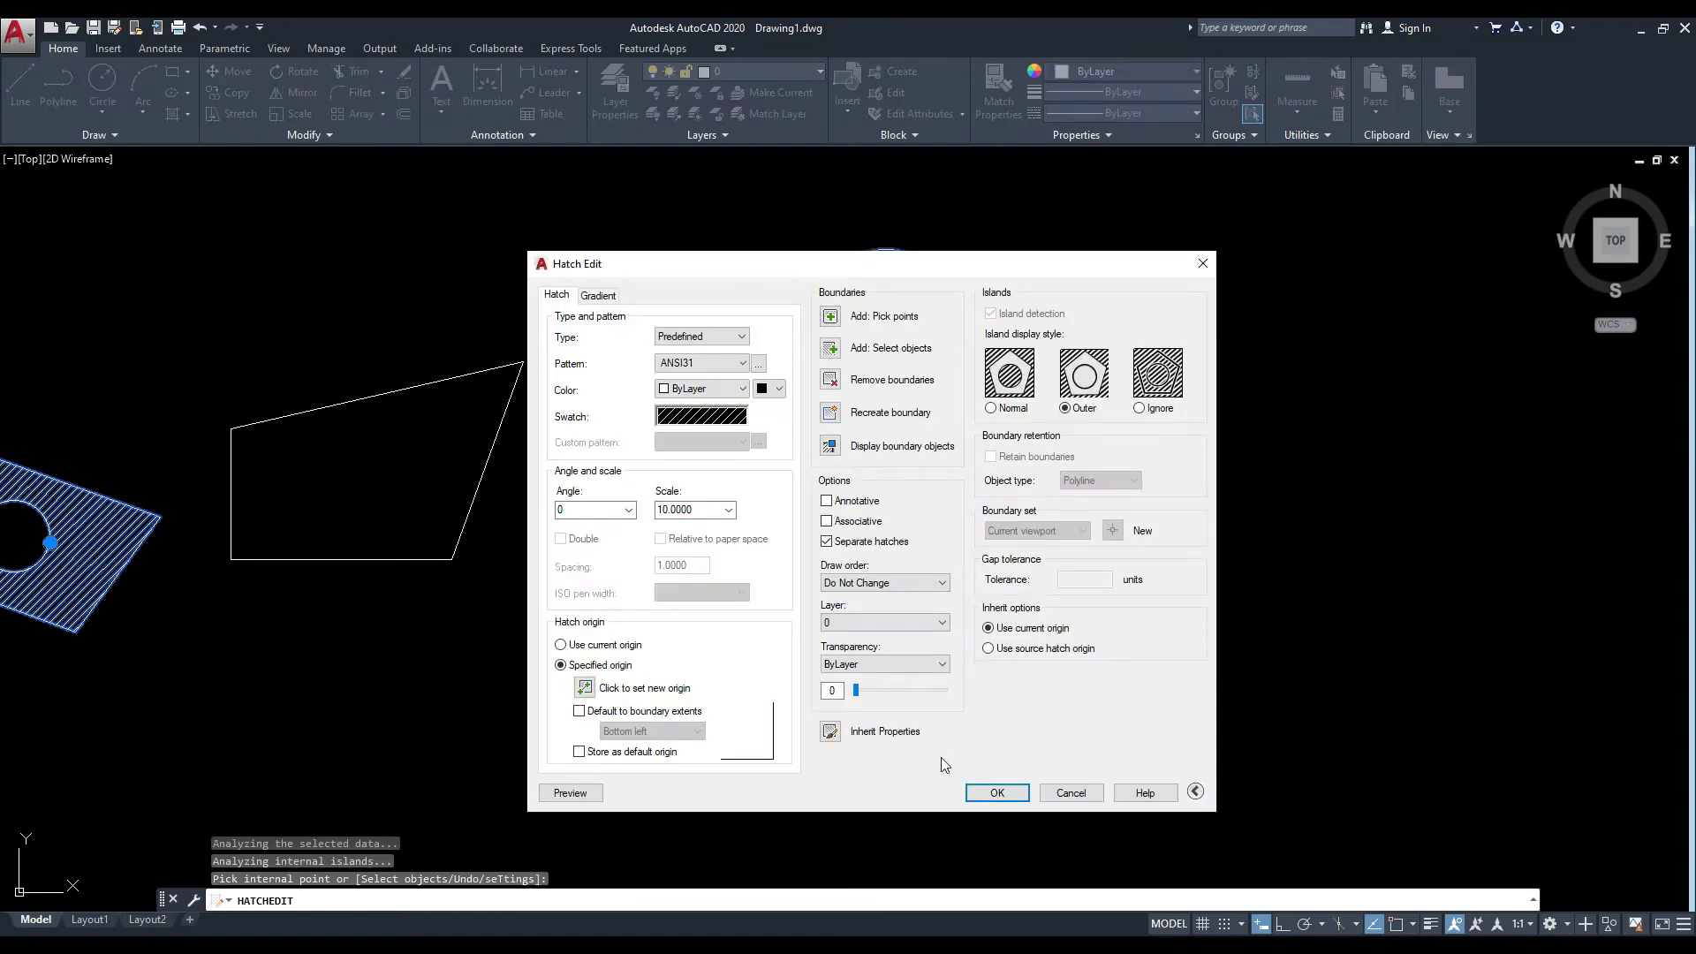
click(997, 792)
Click the circle hatches to check they are selectable, then clear the selection.
middle_drag(1019, 415, 814, 402)
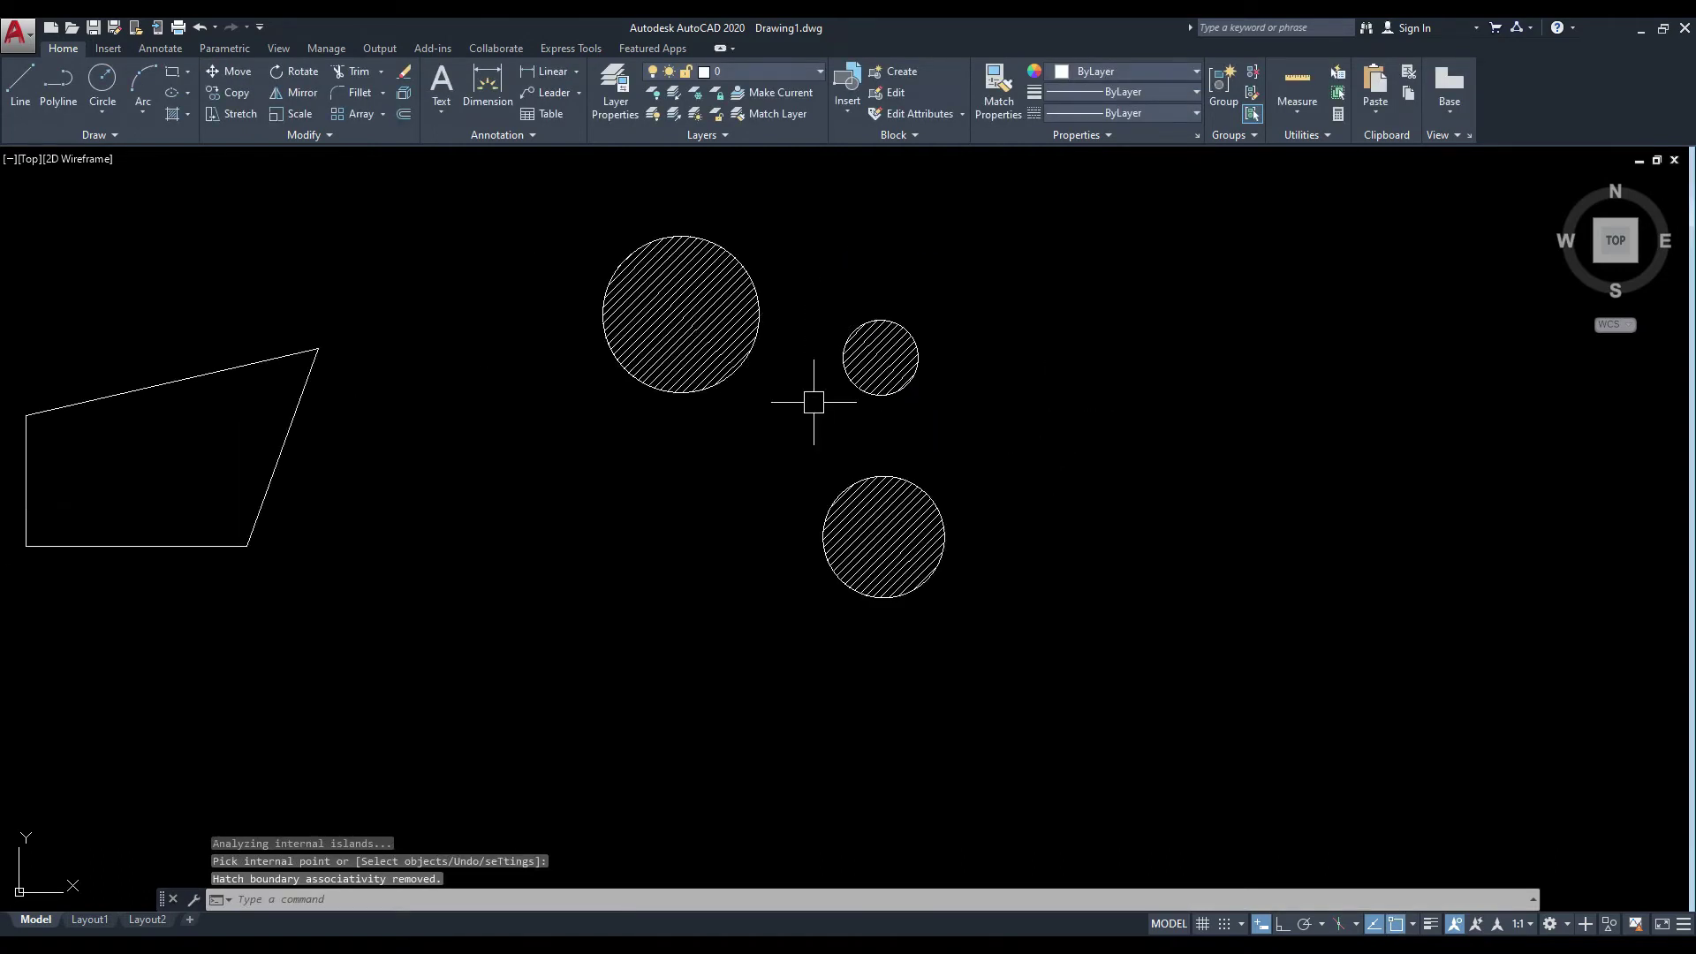
scroll(753, 355, up, 4)
scroll(746, 348, down, 2)
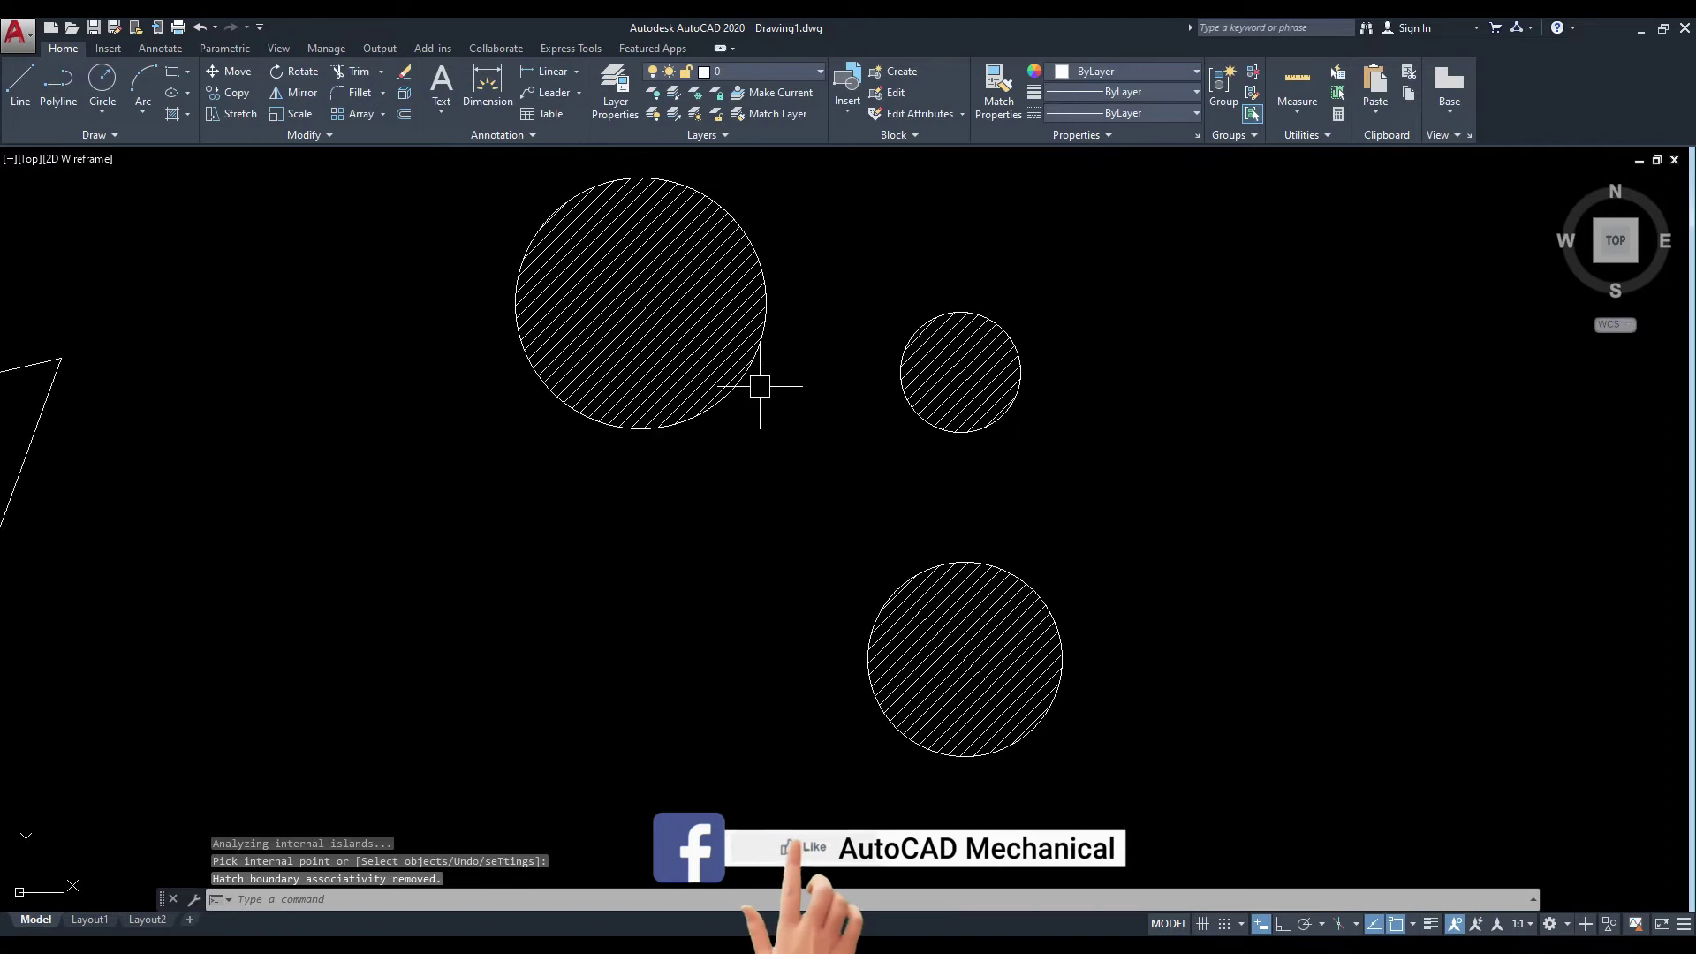
click(678, 327)
click(927, 361)
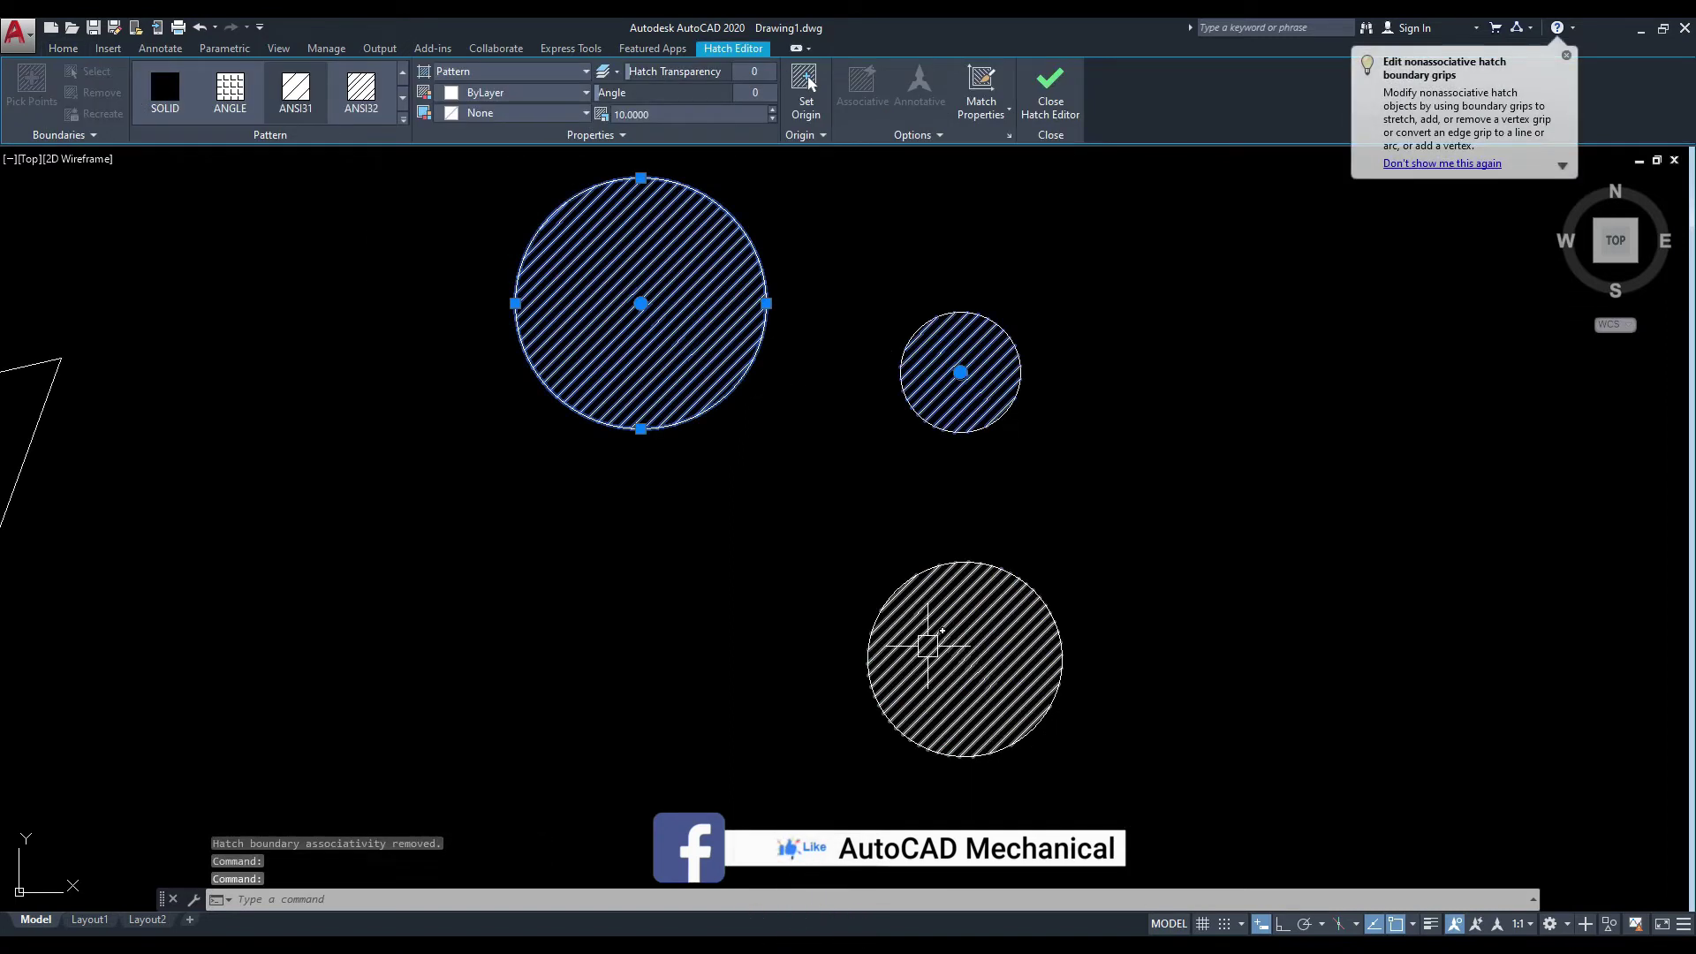
click(927, 648)
key(Escape)
middle_drag(806, 382, 823, 394)
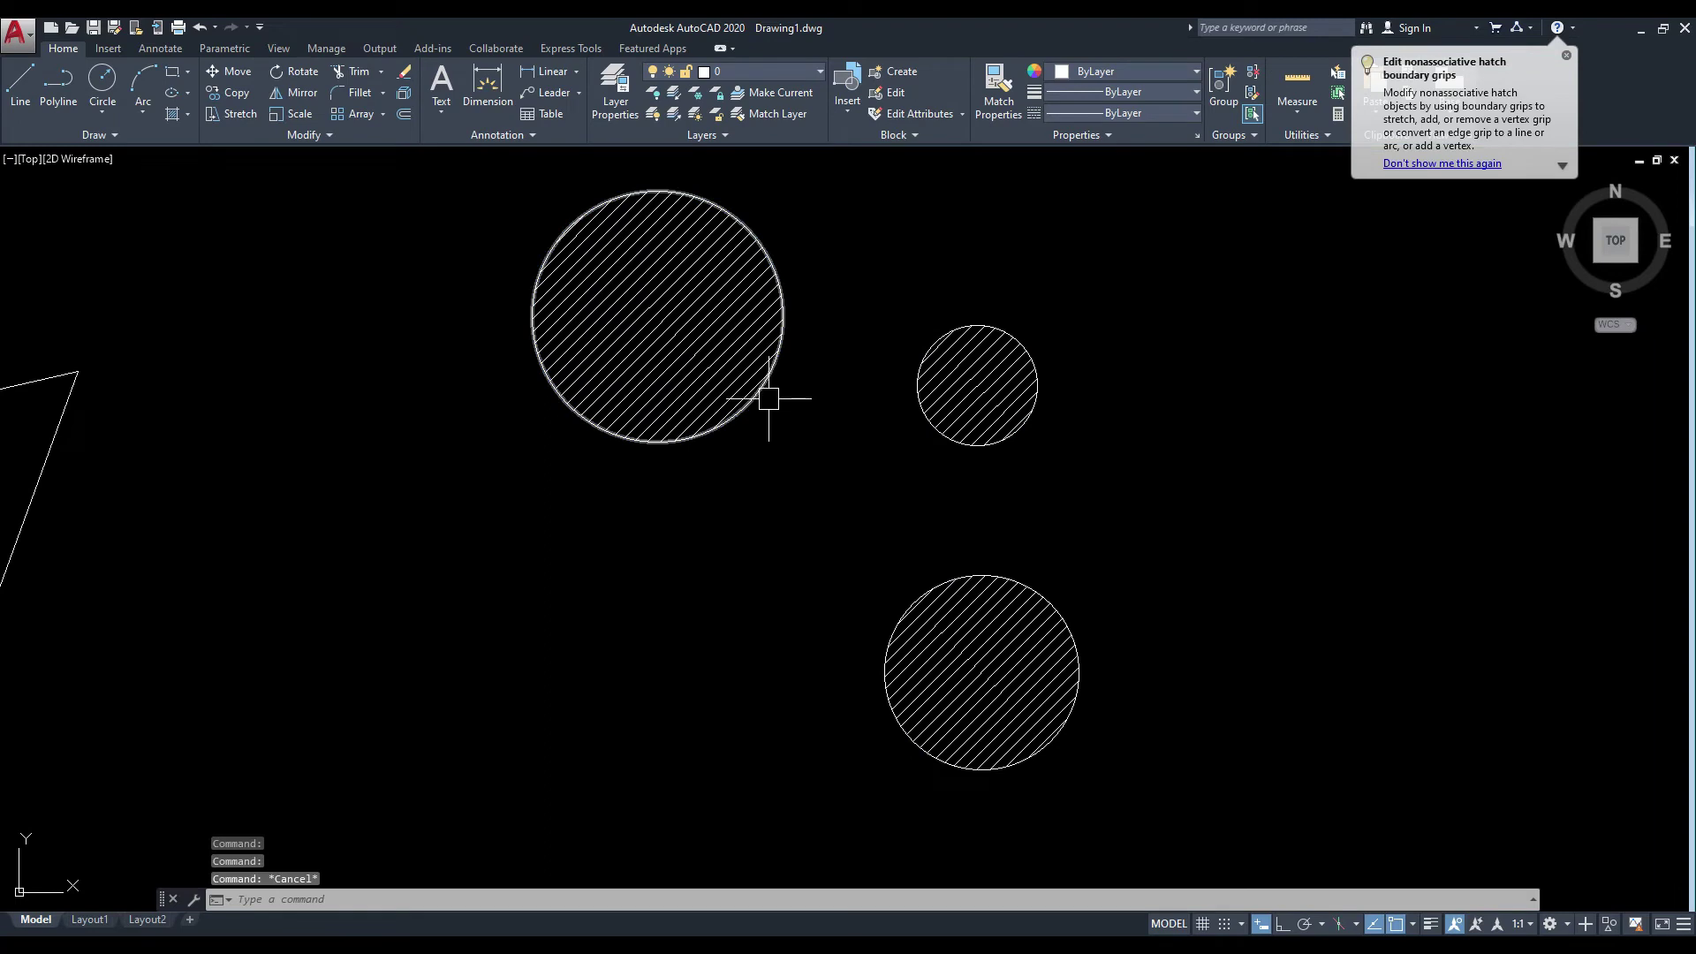
Select the large and bottom circle hatches individually to confirm they are separate objects.
click(759, 399)
click(719, 339)
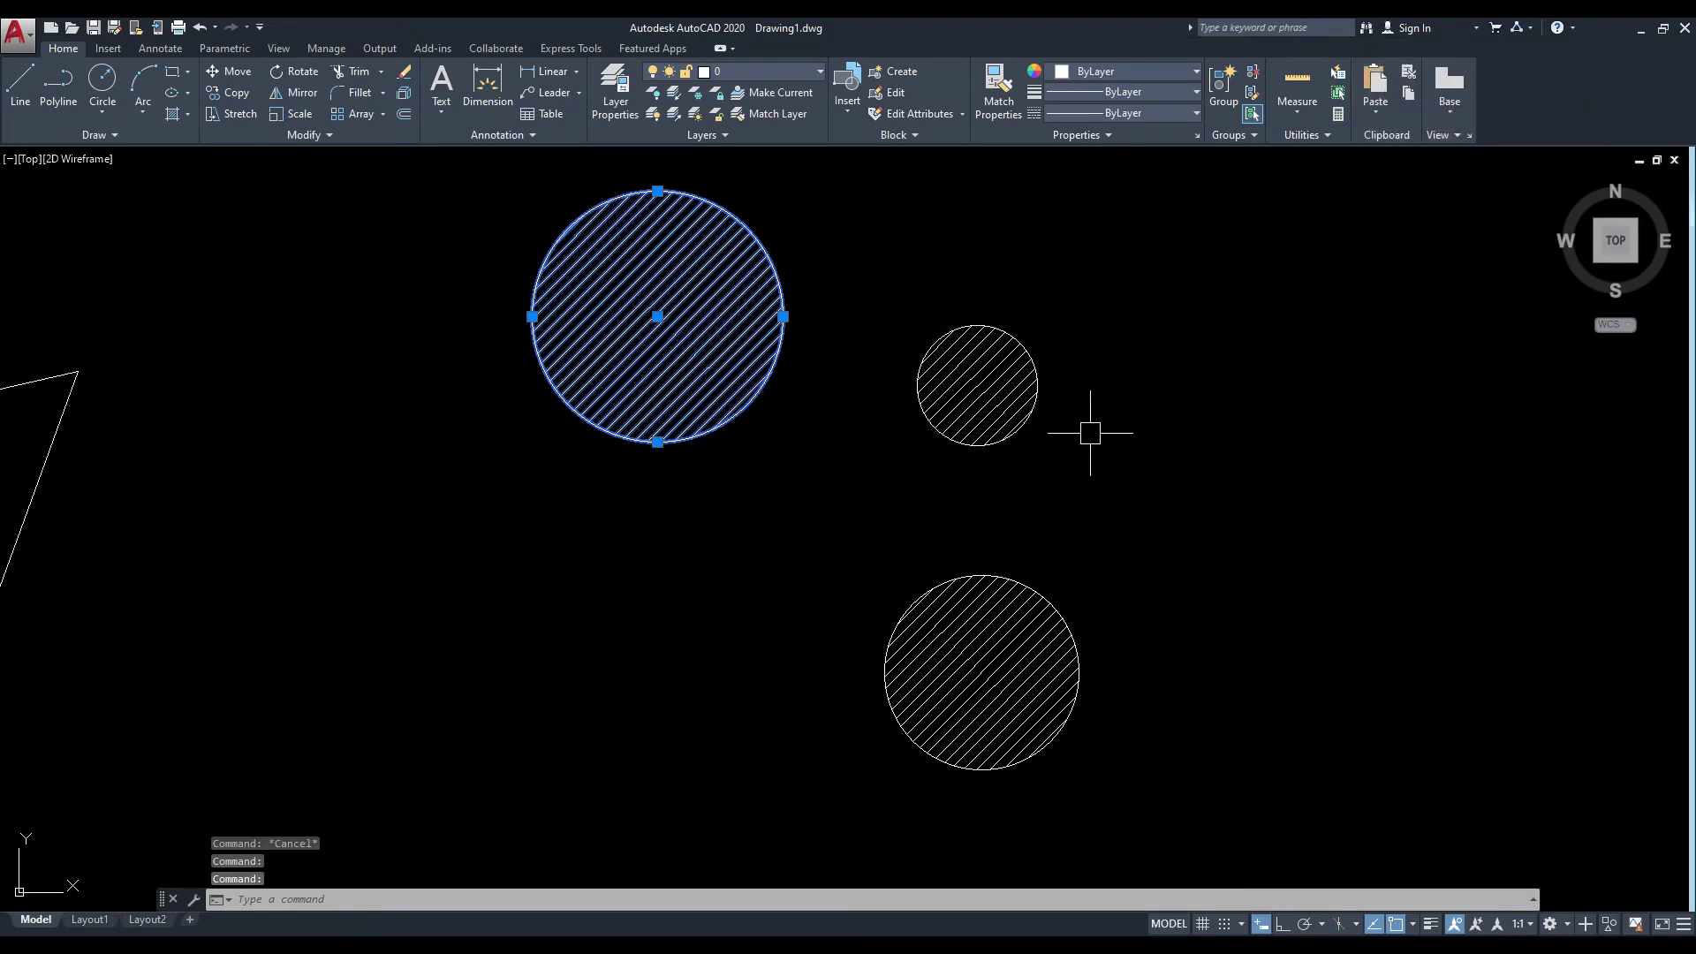
middle_drag(977, 520, 1035, 501)
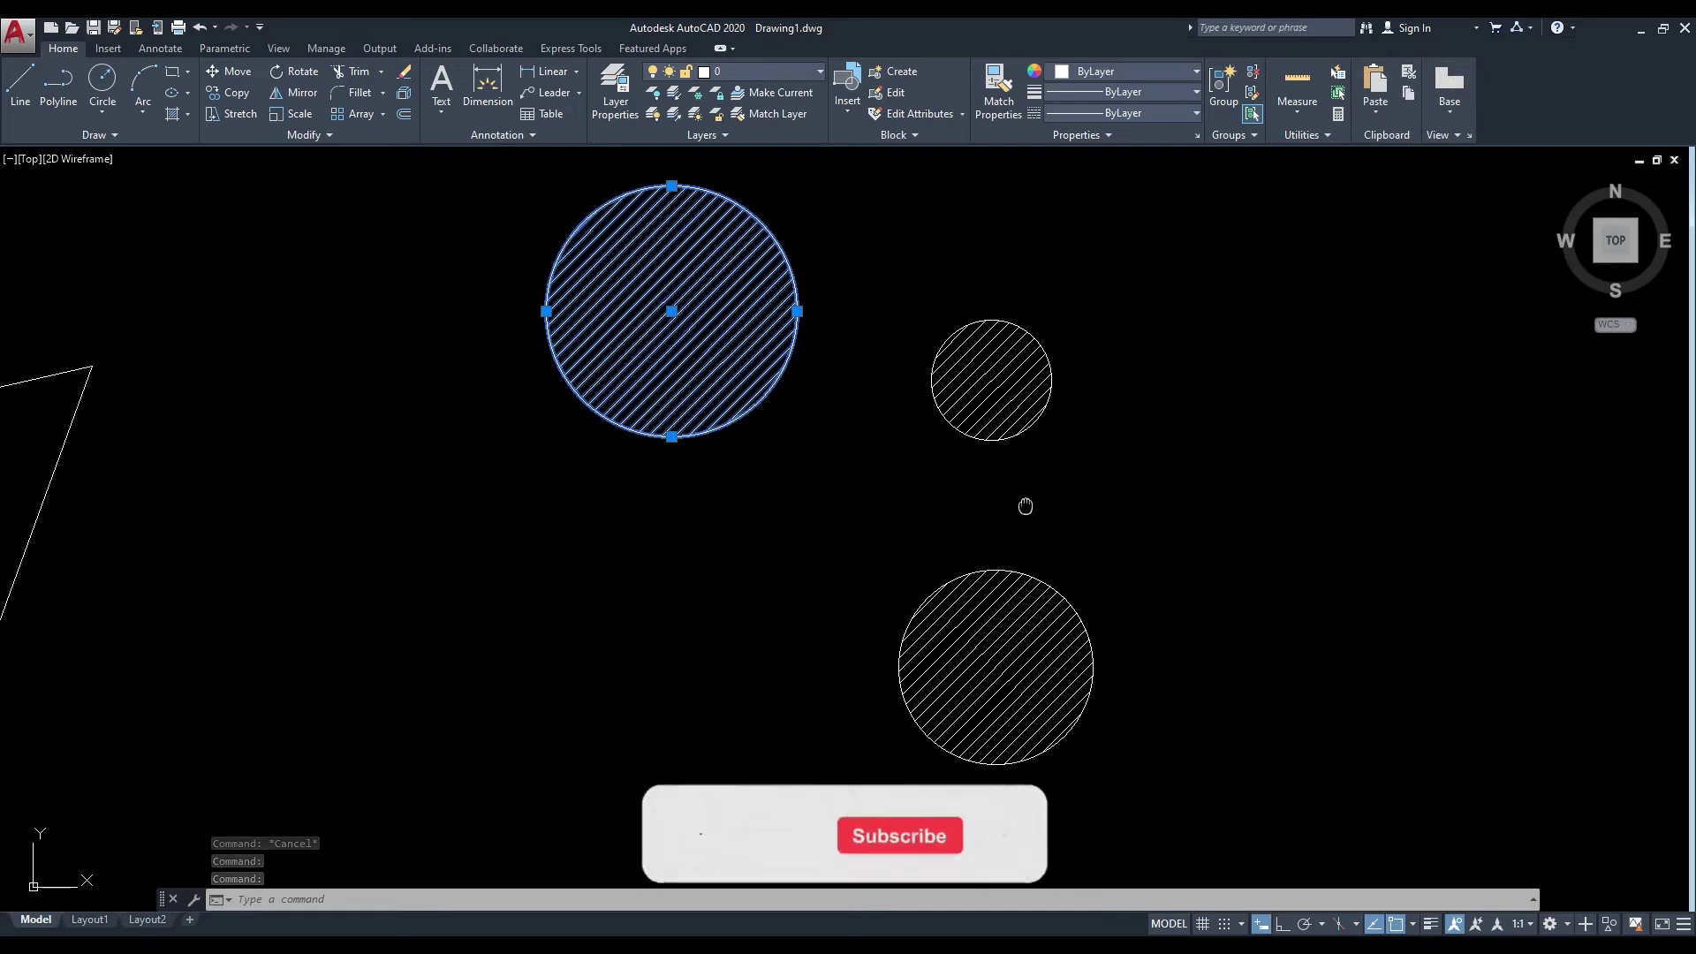
key(Escape)
click(1030, 652)
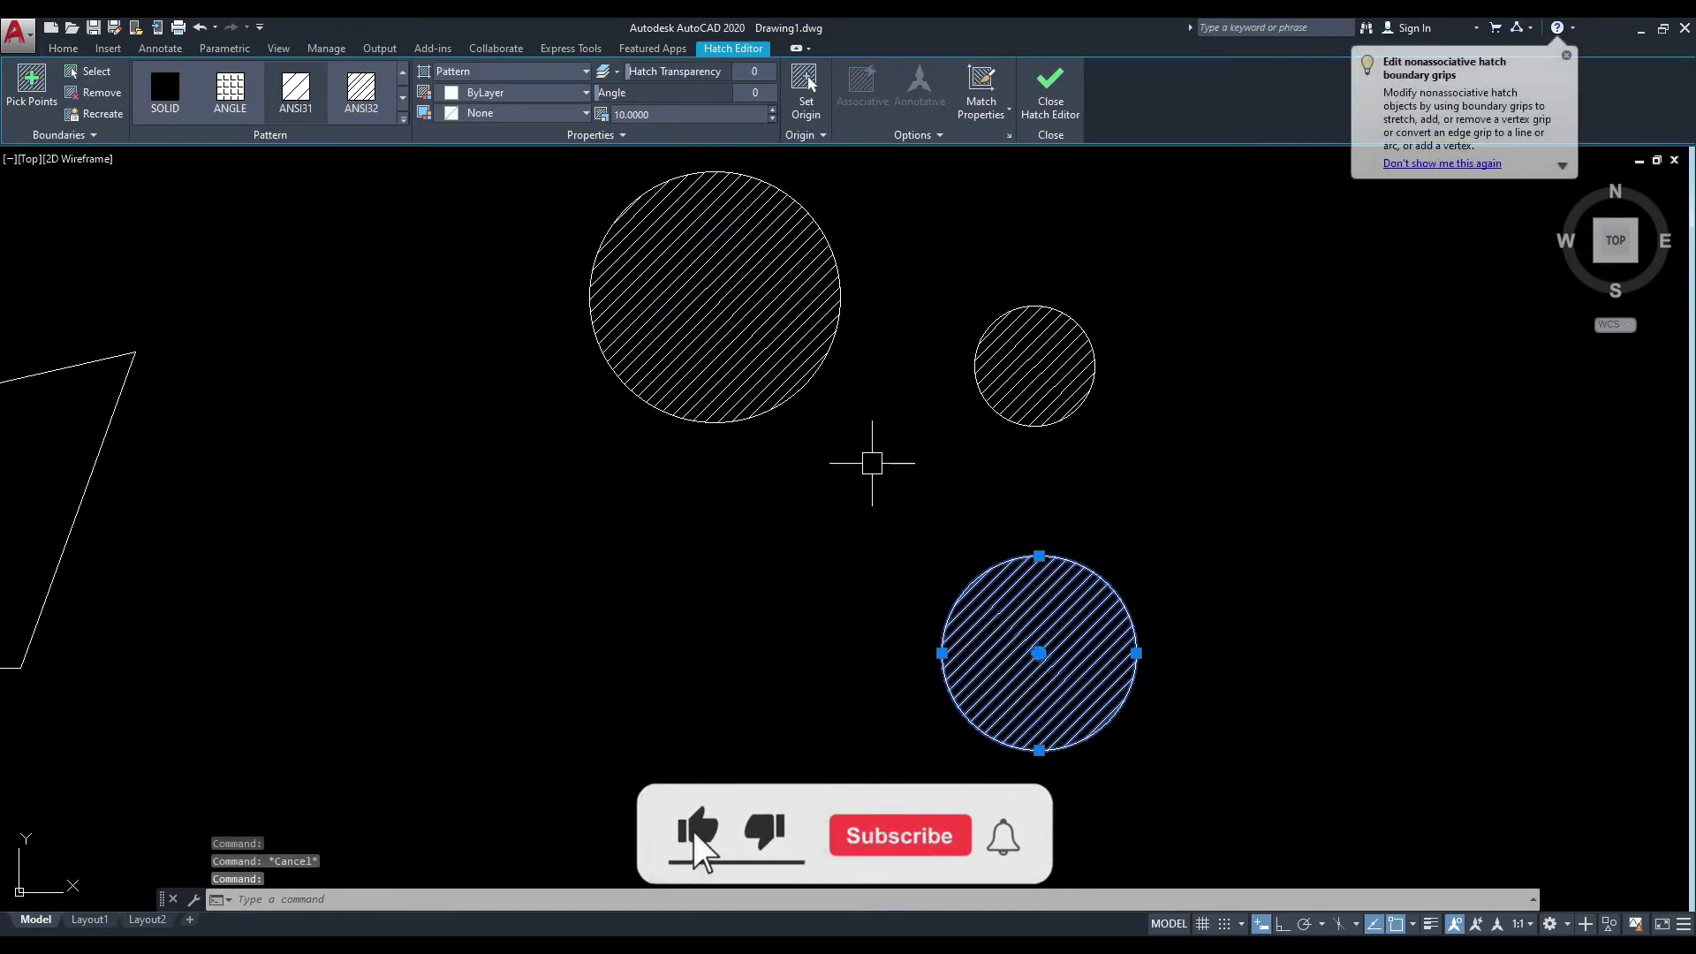
scroll(850, 454, down, 2)
middle_drag(840, 424, 791, 477)
key(Escape)
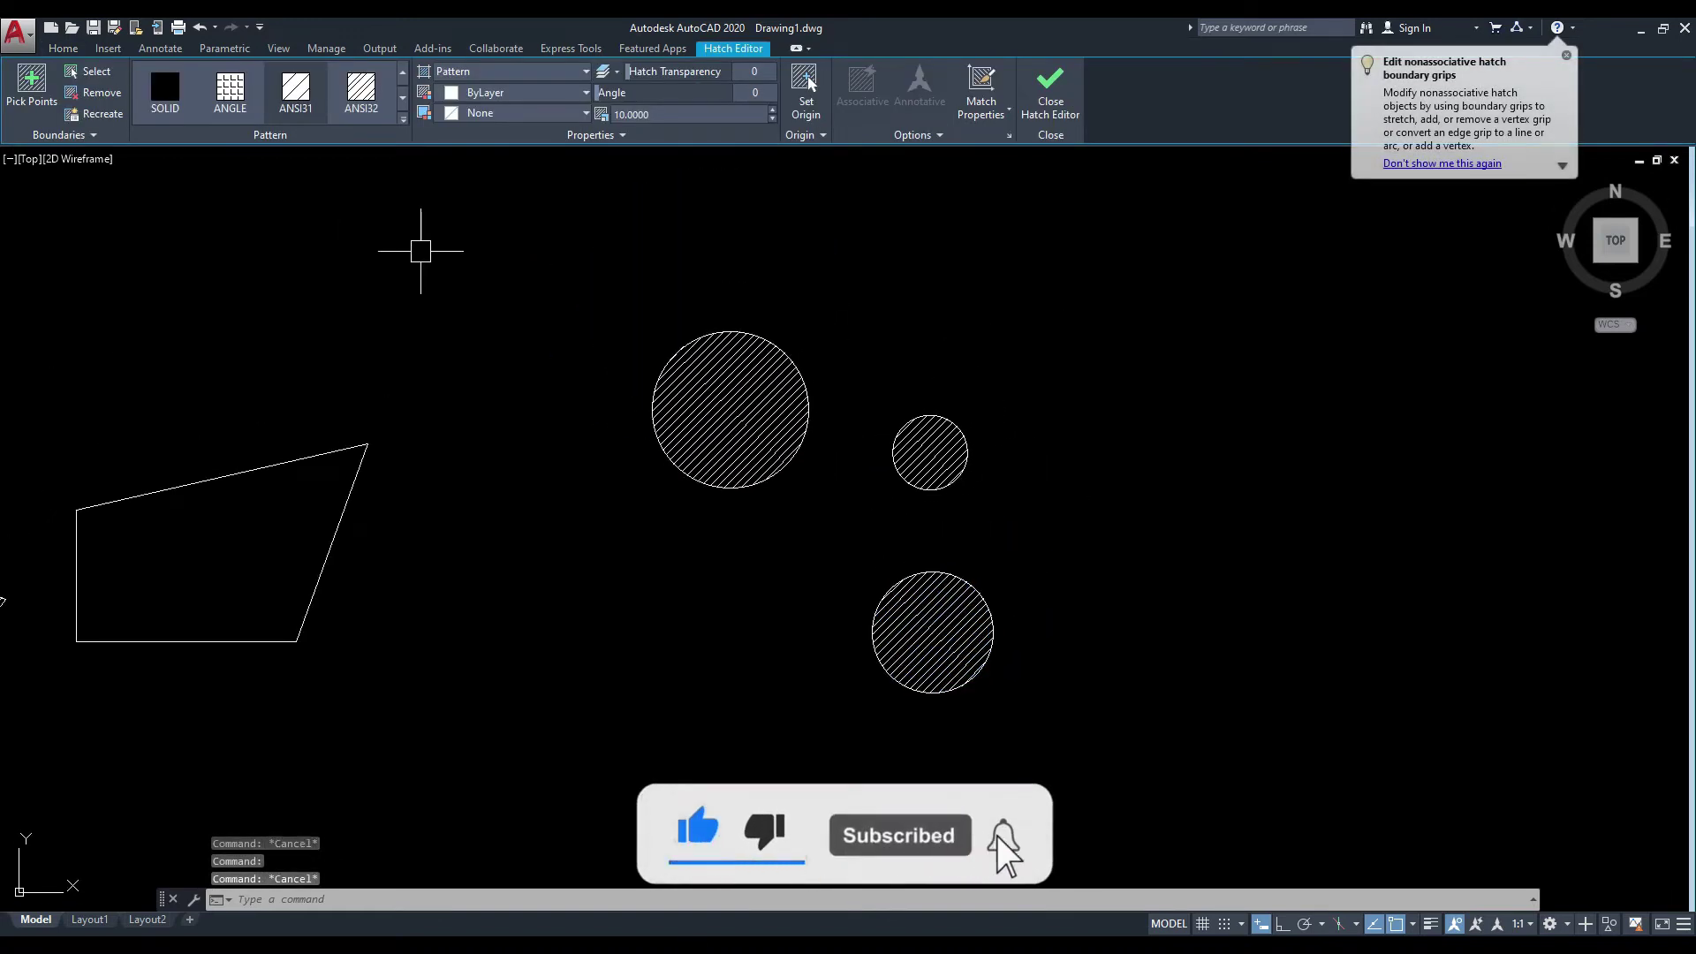
key(Escape)
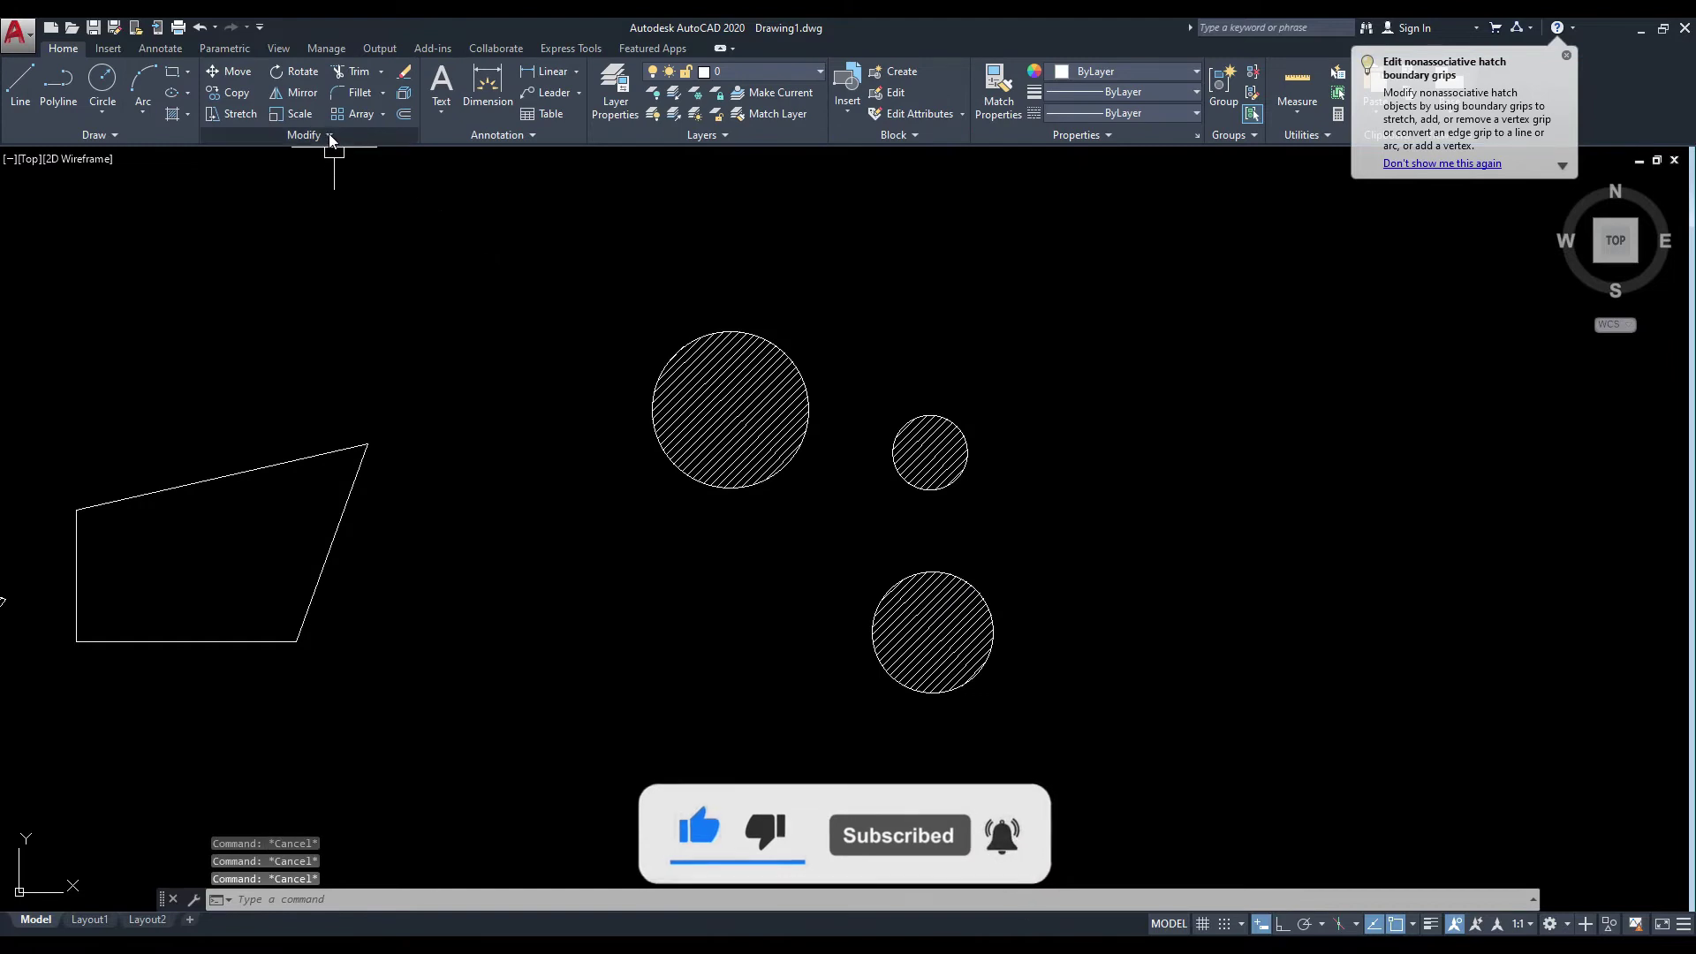
Open Edit Hatch on the large circle's ANSI31 hatch.
click(331, 137)
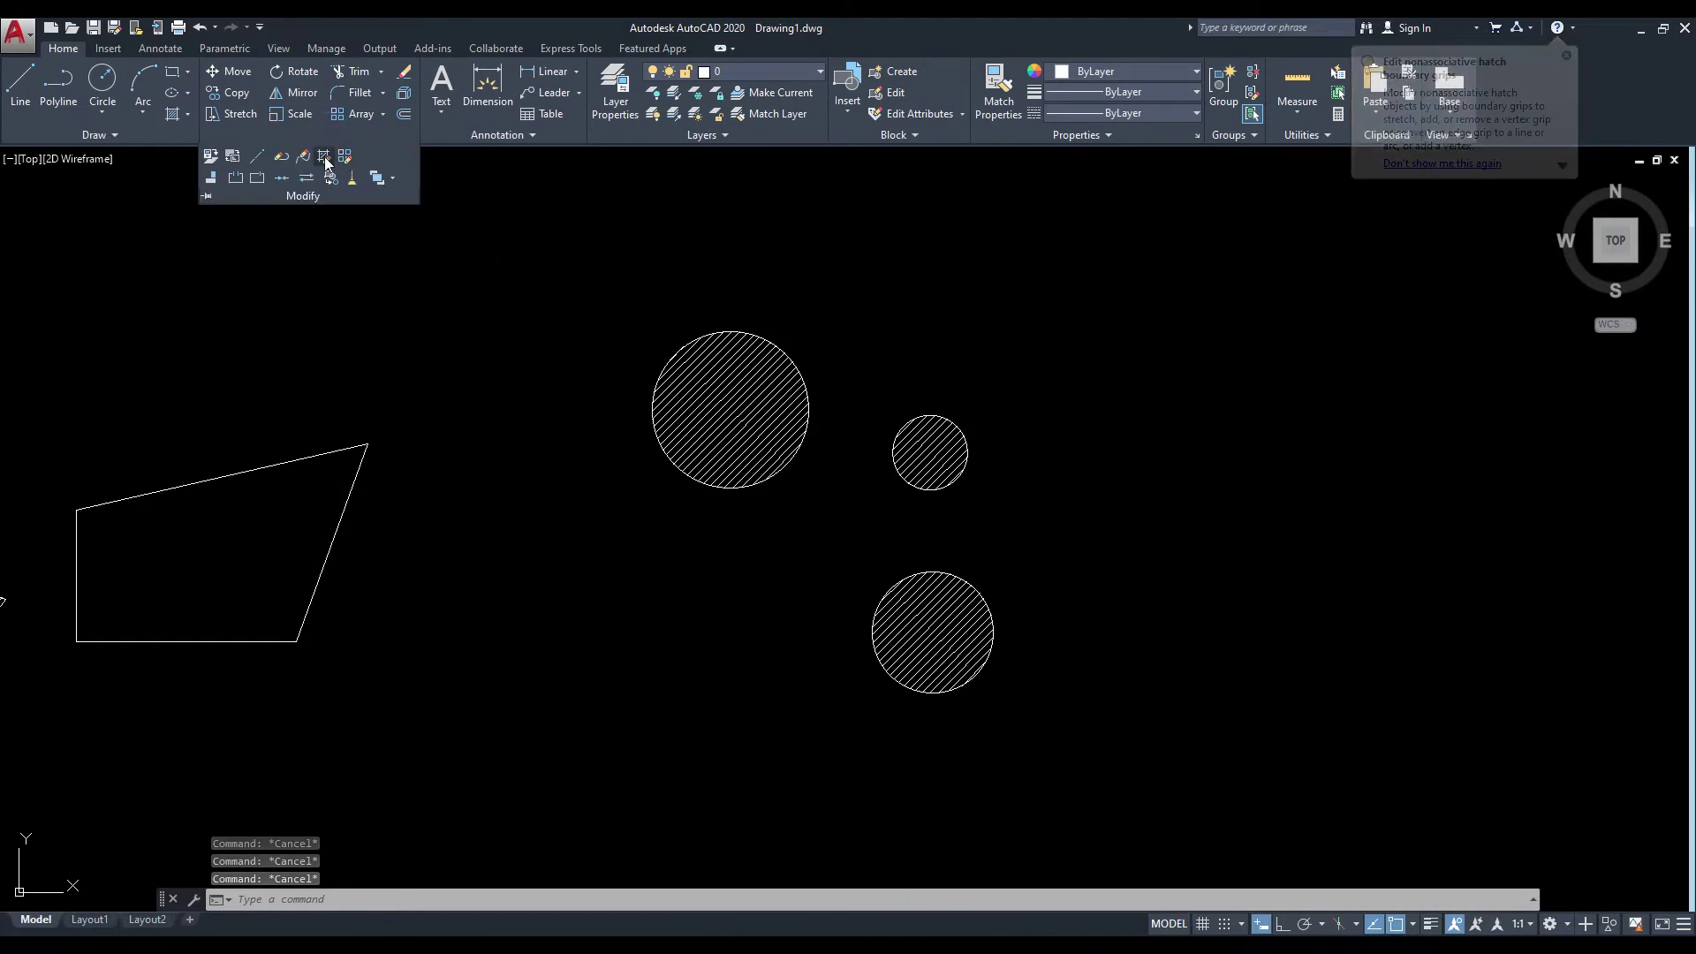
click(325, 161)
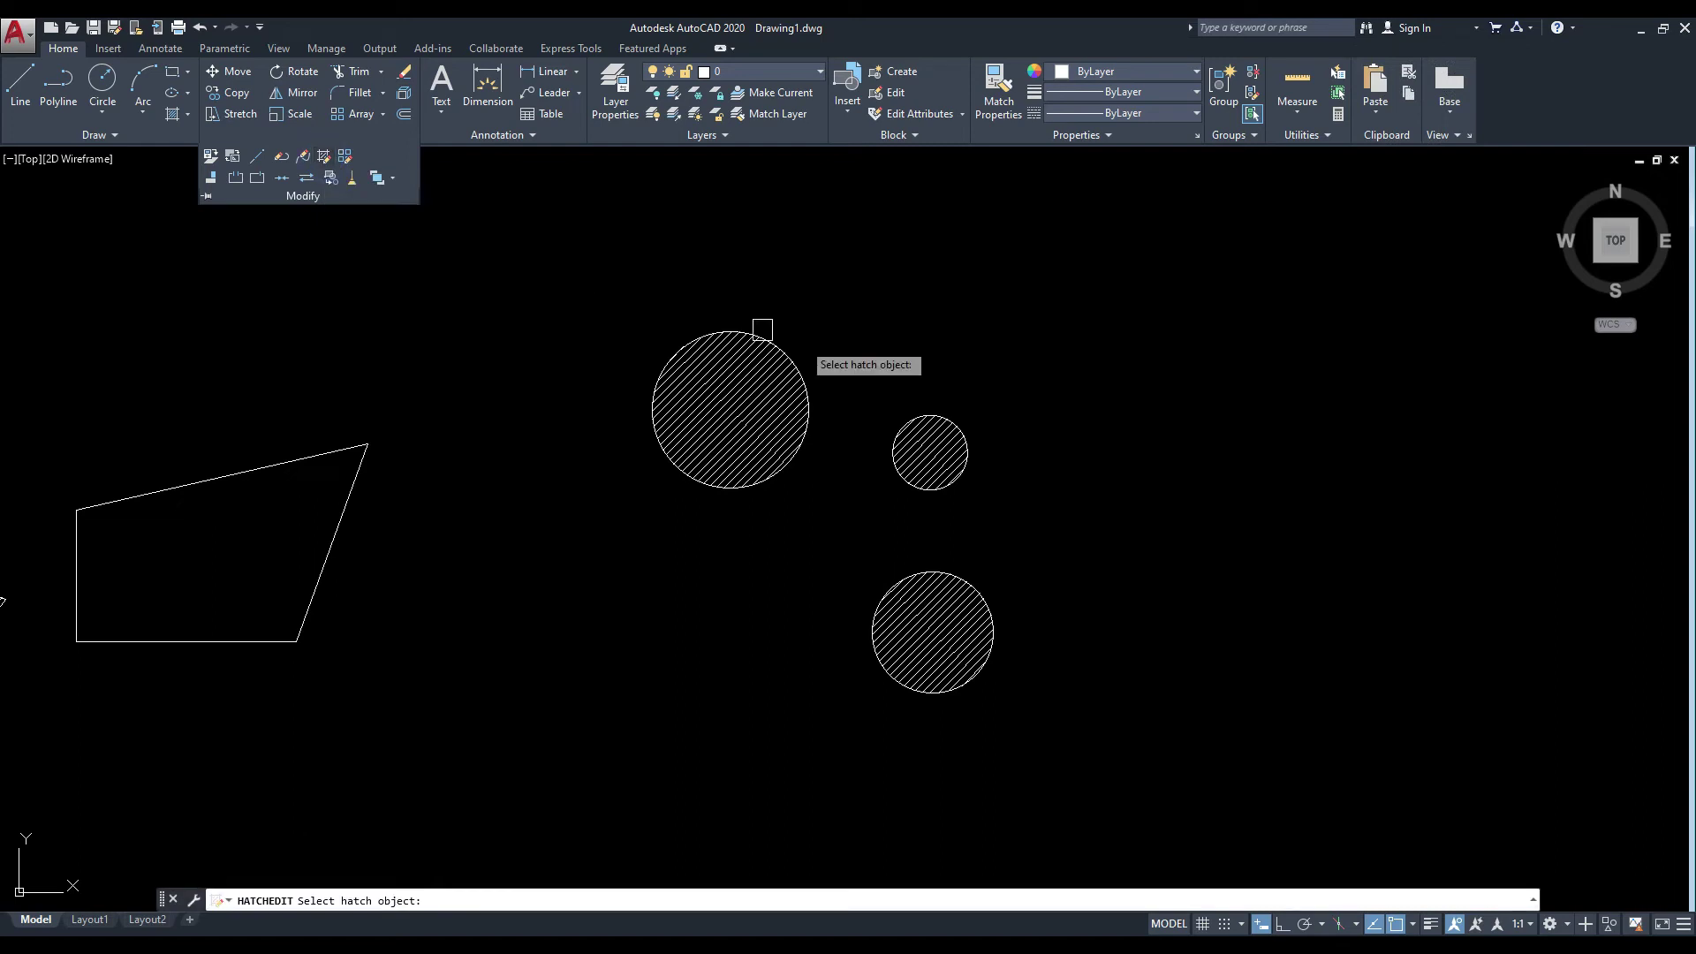
click(742, 411)
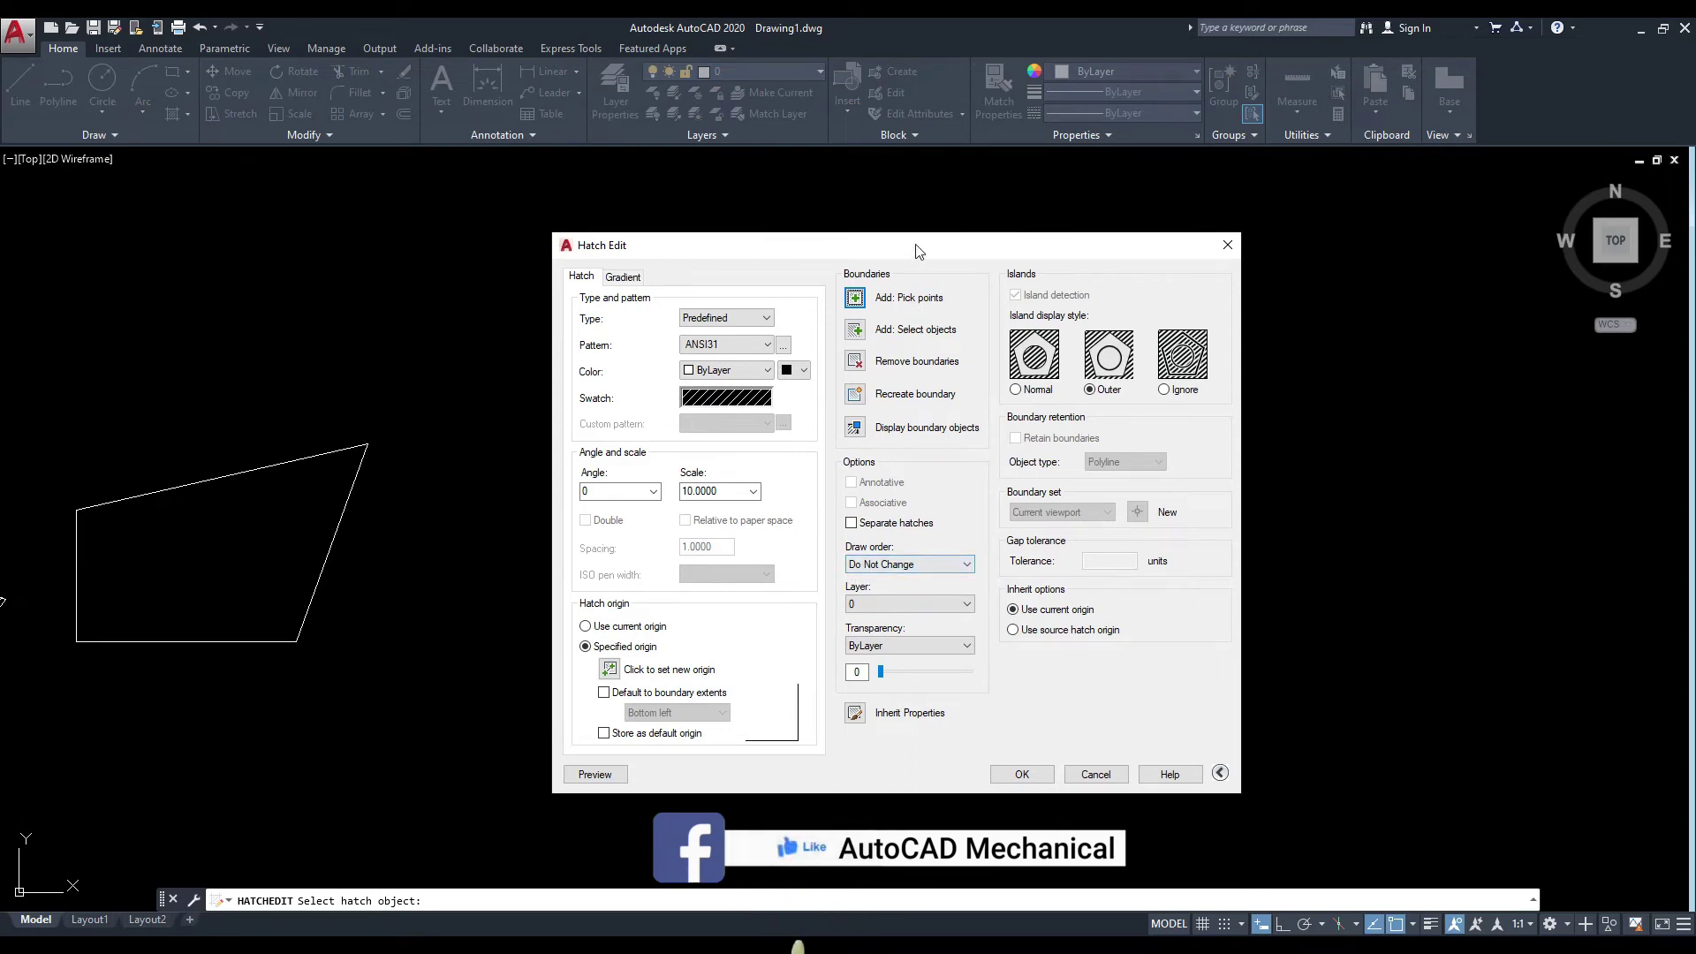
drag(916, 248, 893, 240)
Check the Draw order and Layer lists, keeping Do Not Change and layer 0.
click(935, 562)
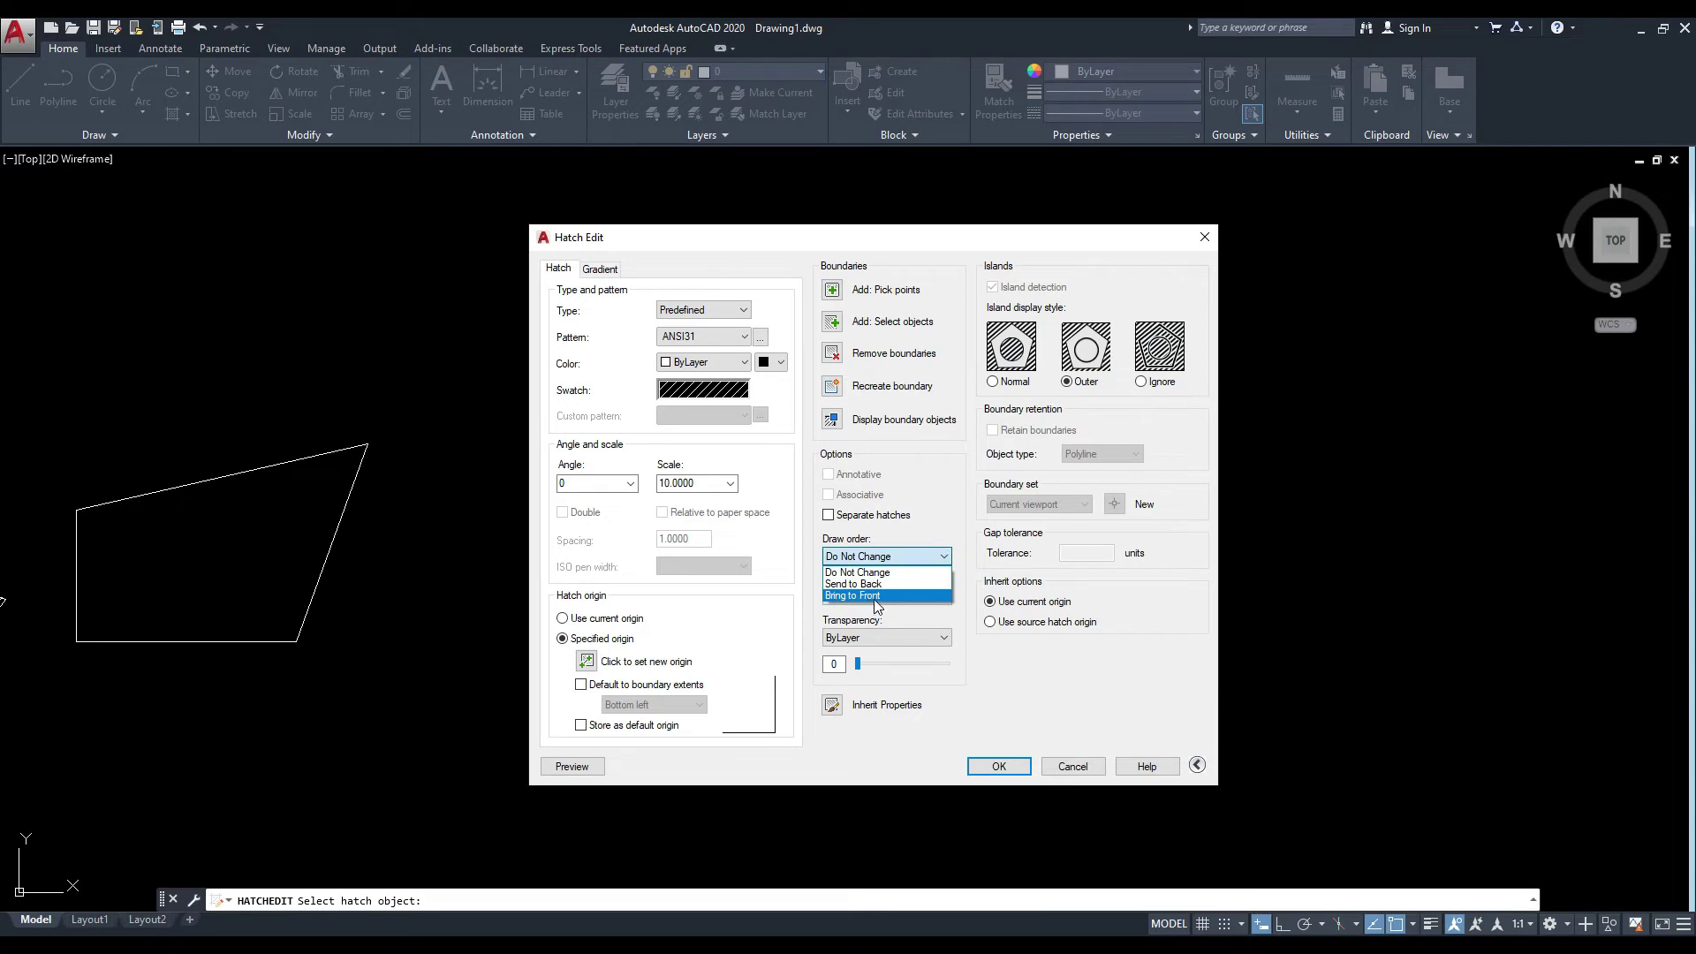
click(928, 521)
click(943, 557)
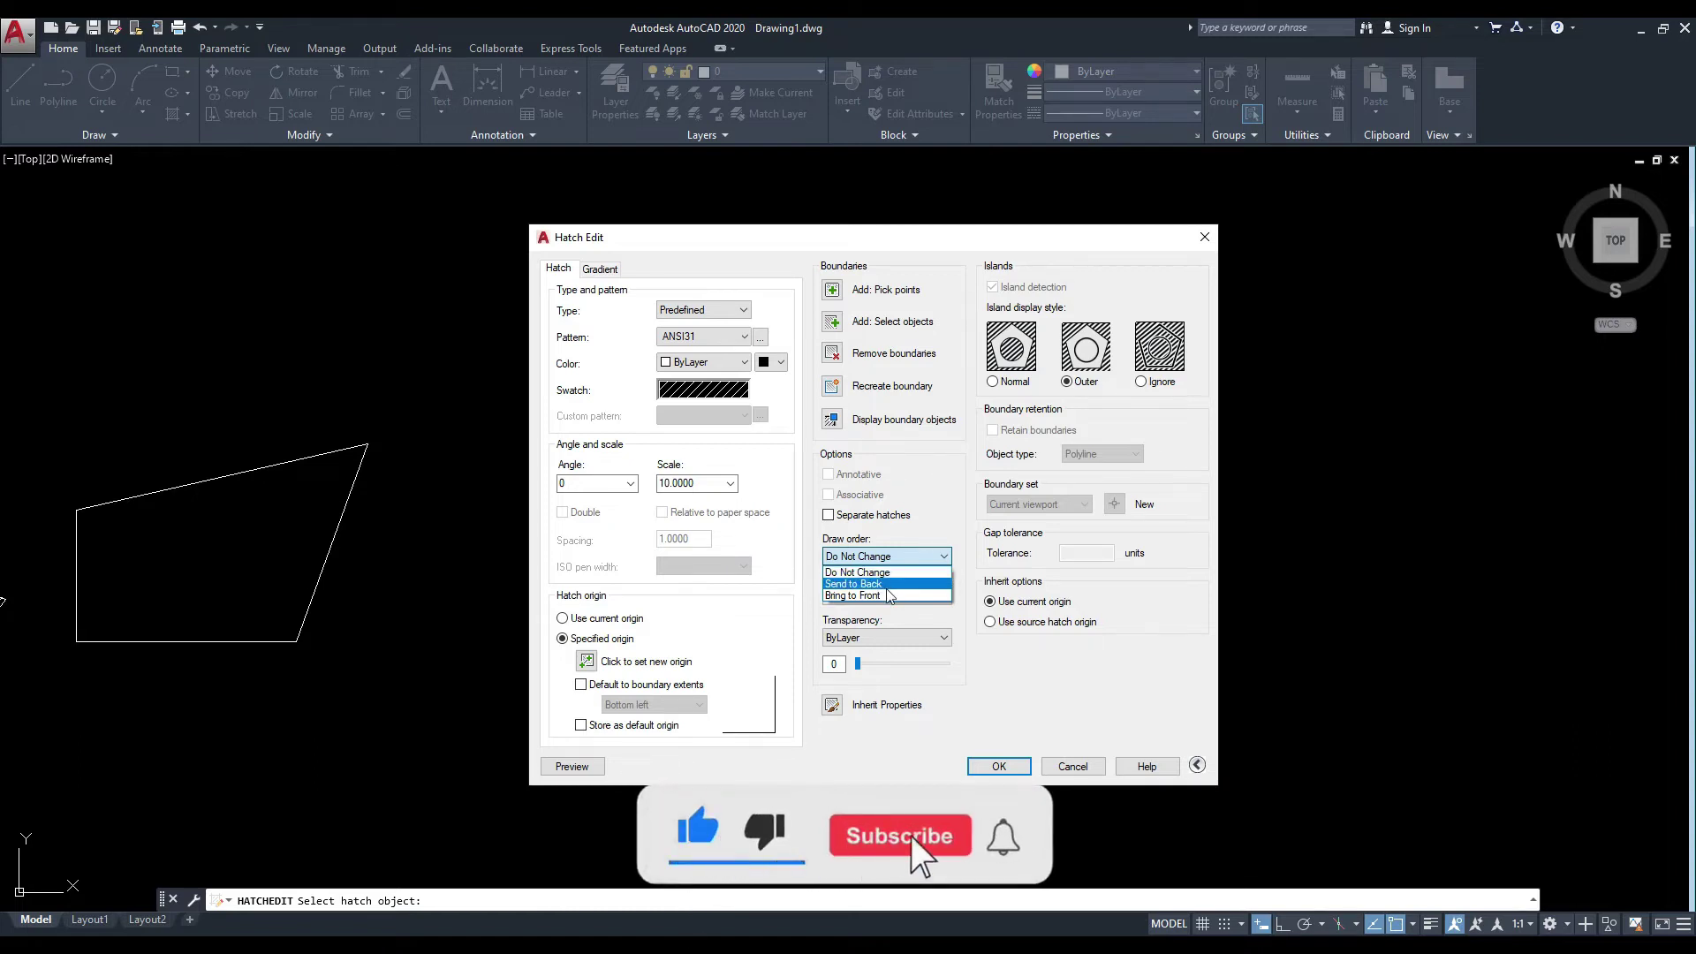
click(925, 521)
click(930, 556)
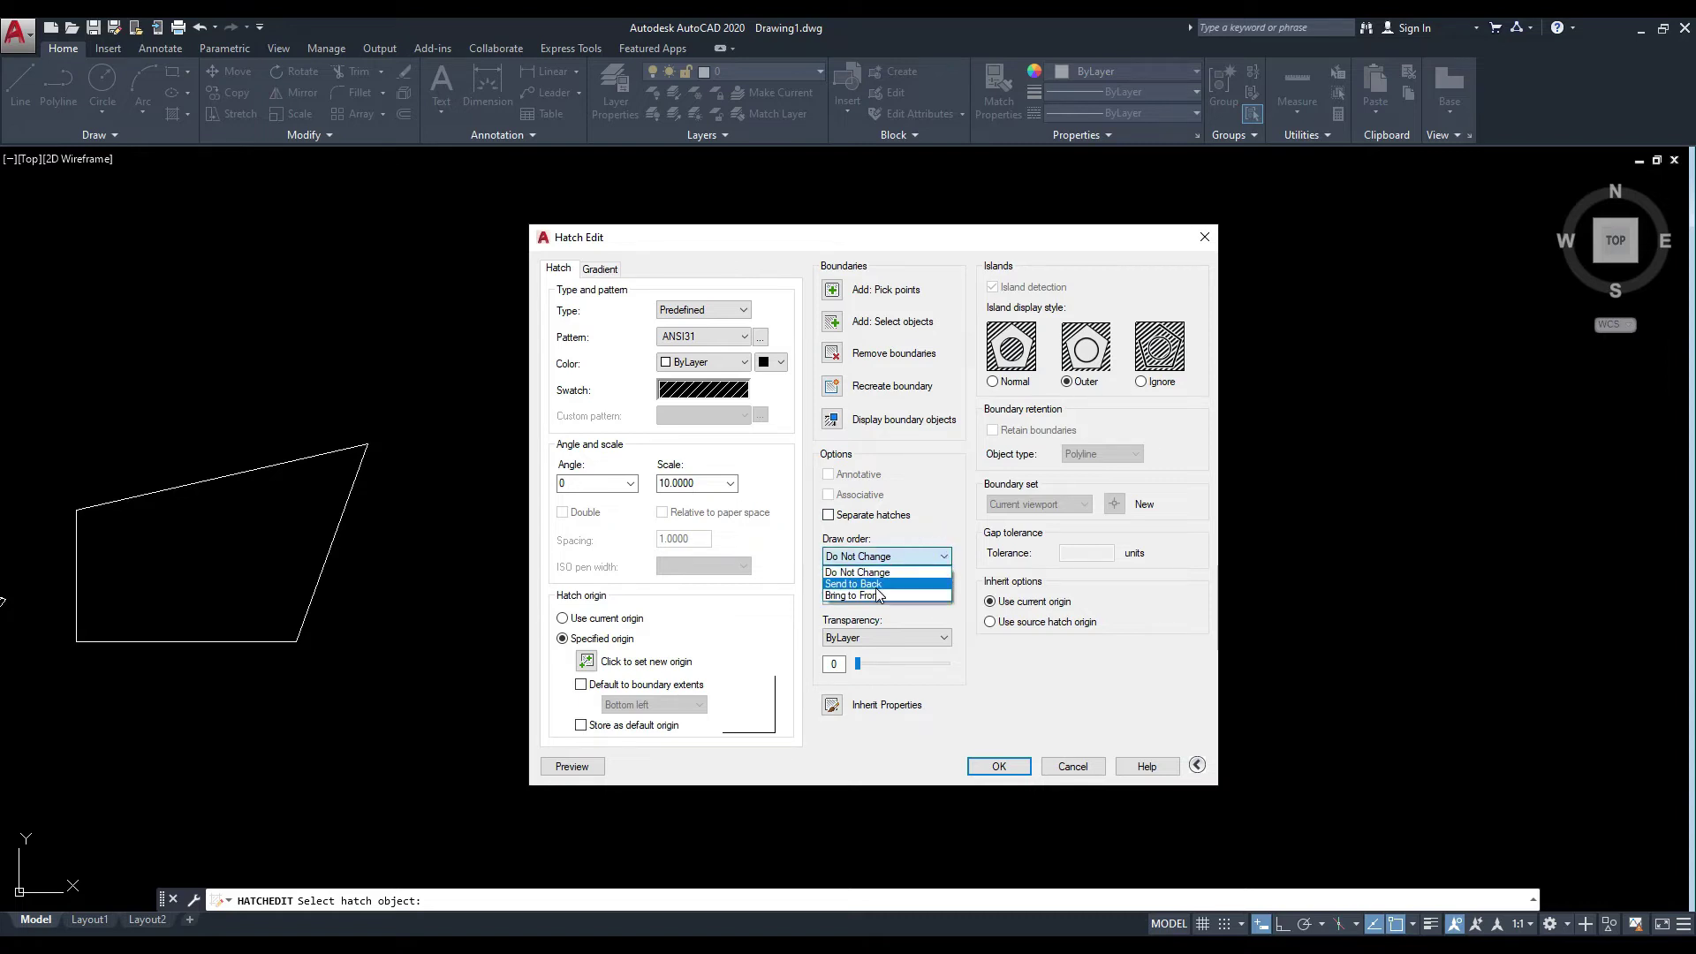
click(924, 526)
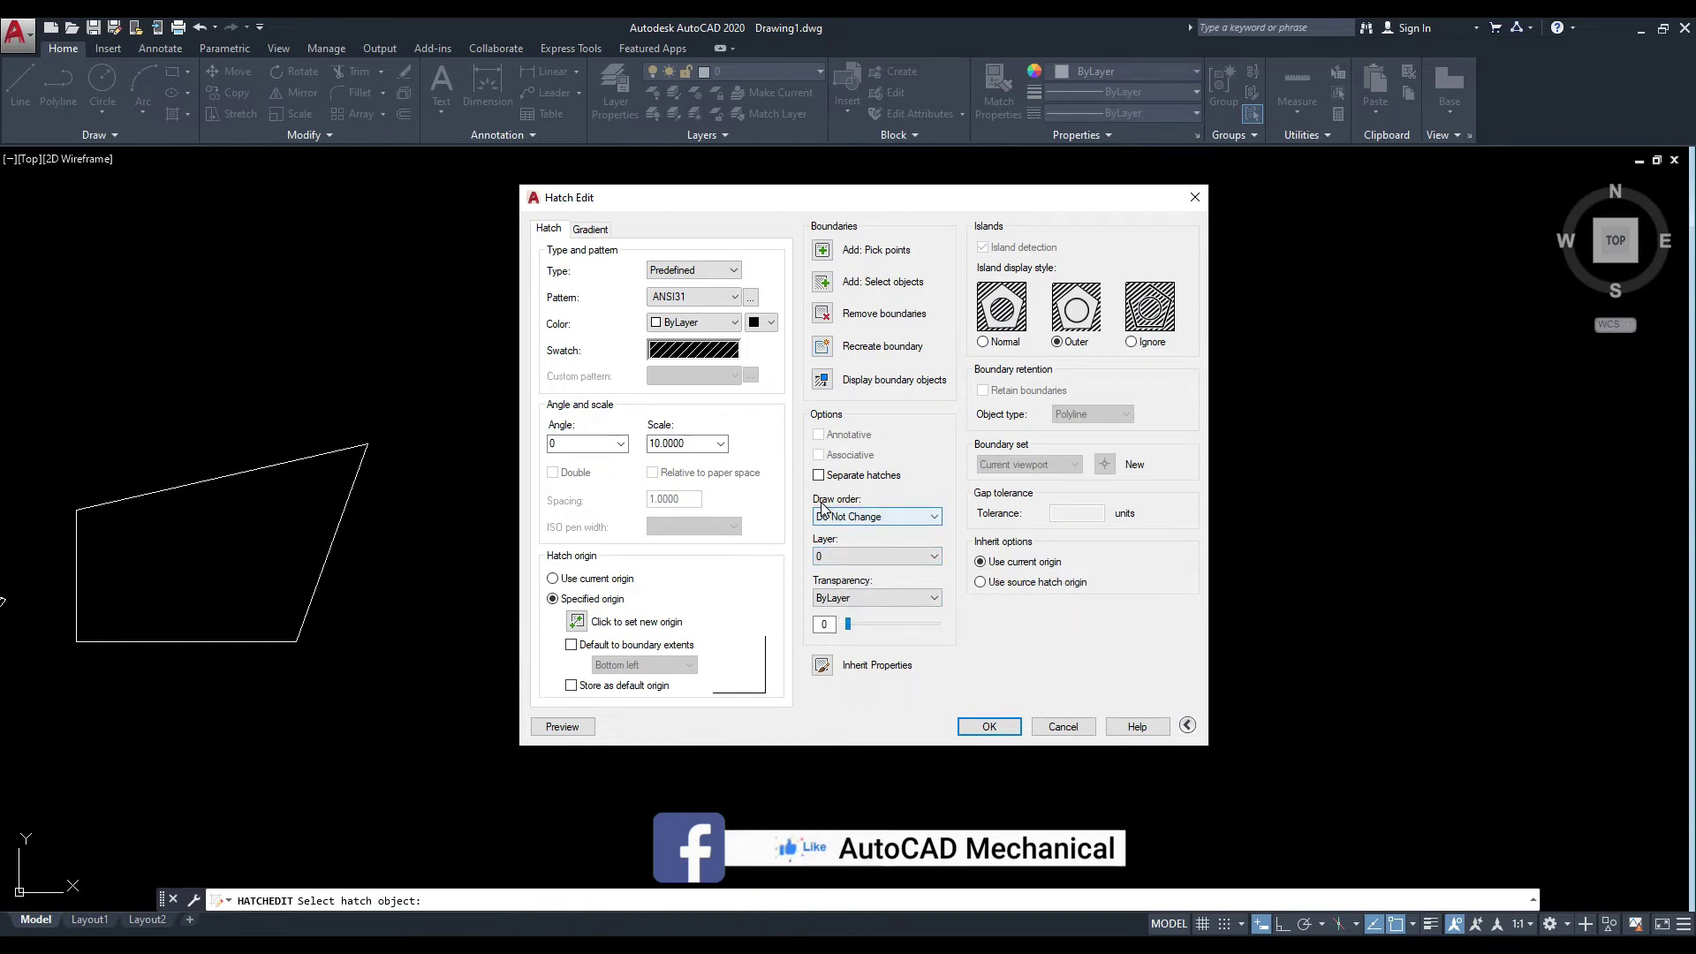
click(910, 557)
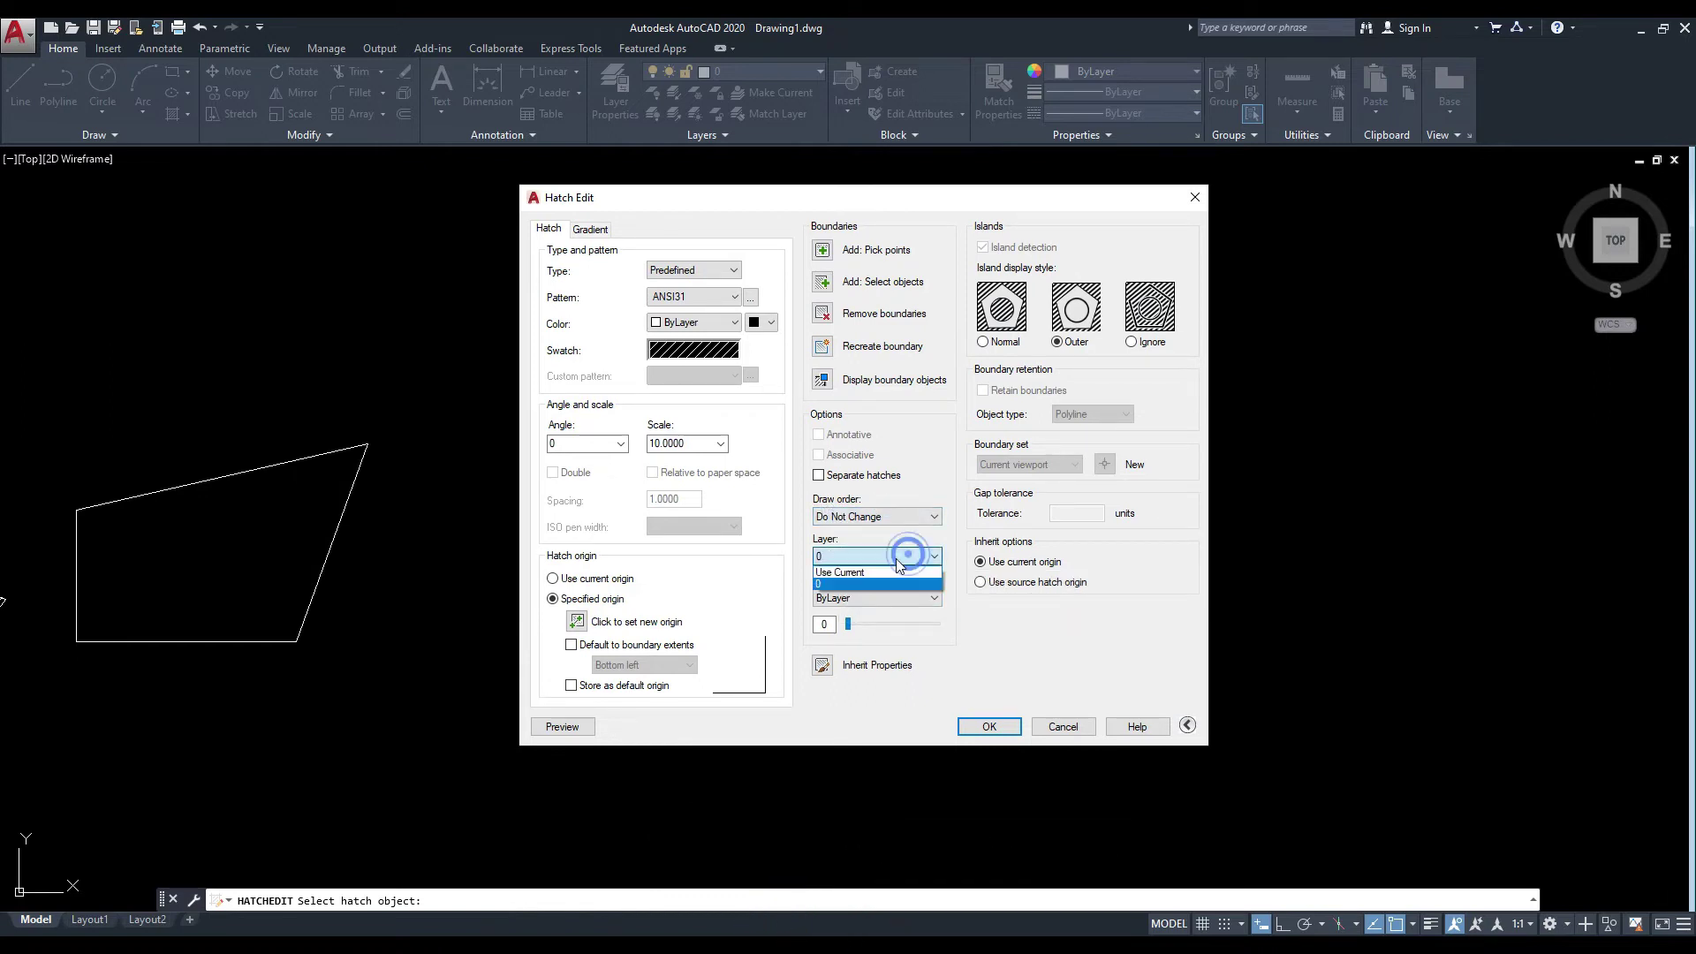
click(922, 503)
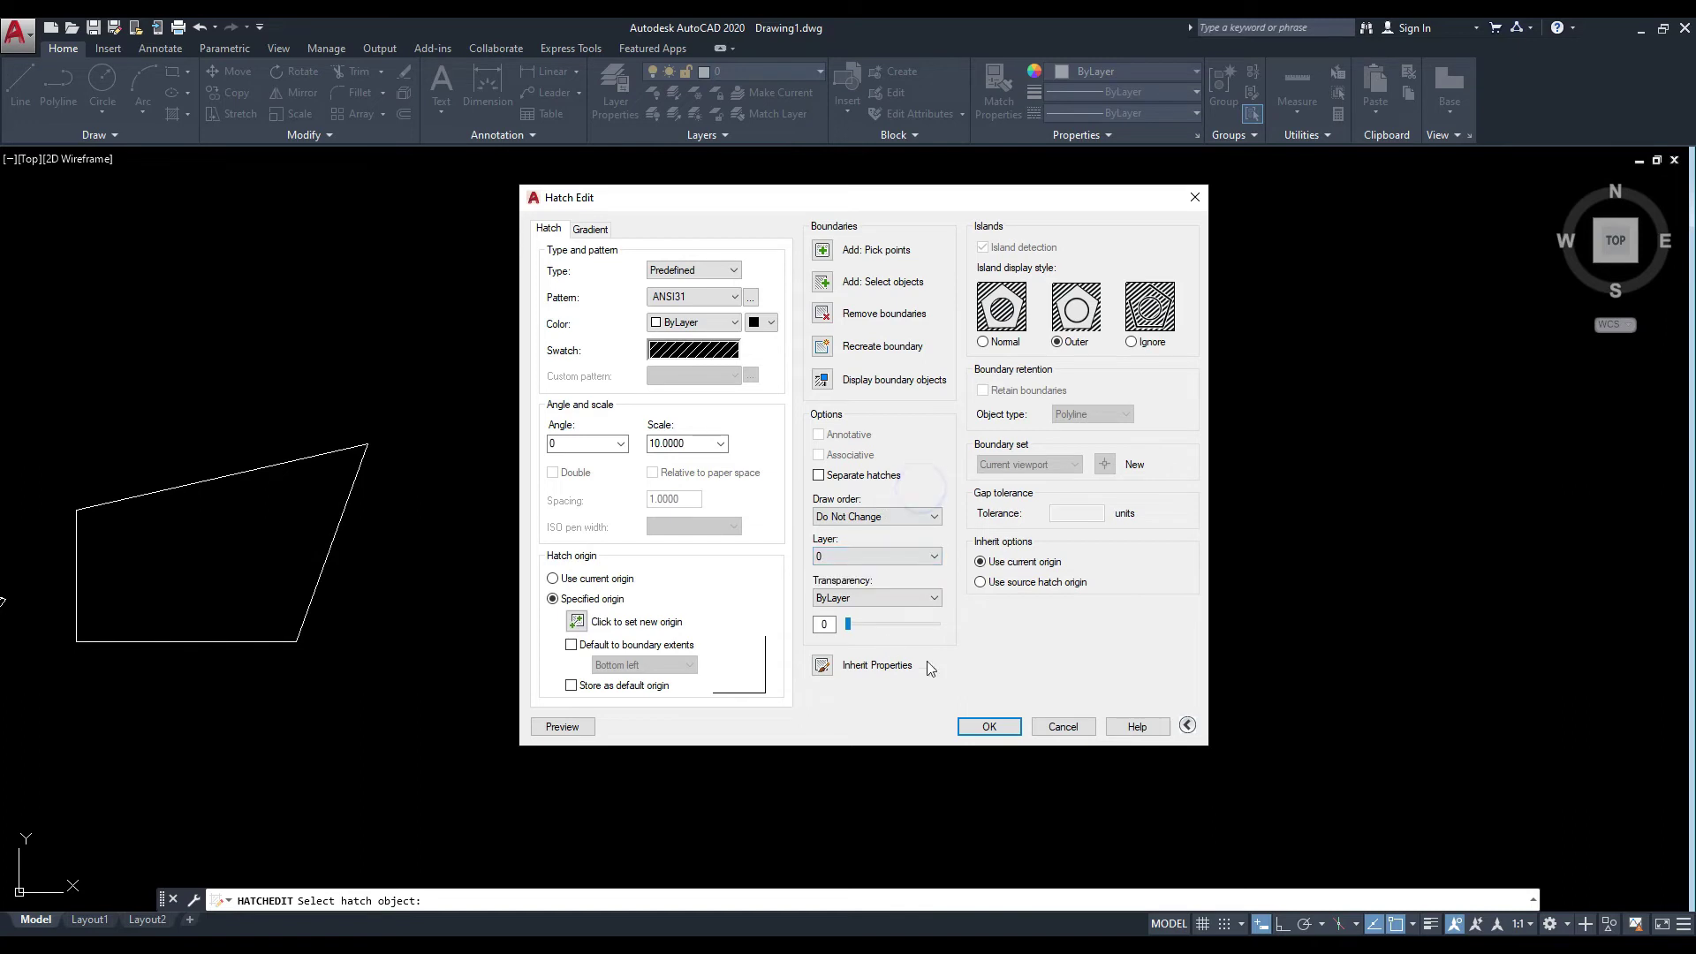
Create a new layer named HATCH with a red colour in Layer Properties.
scroll(909, 454, down, 3)
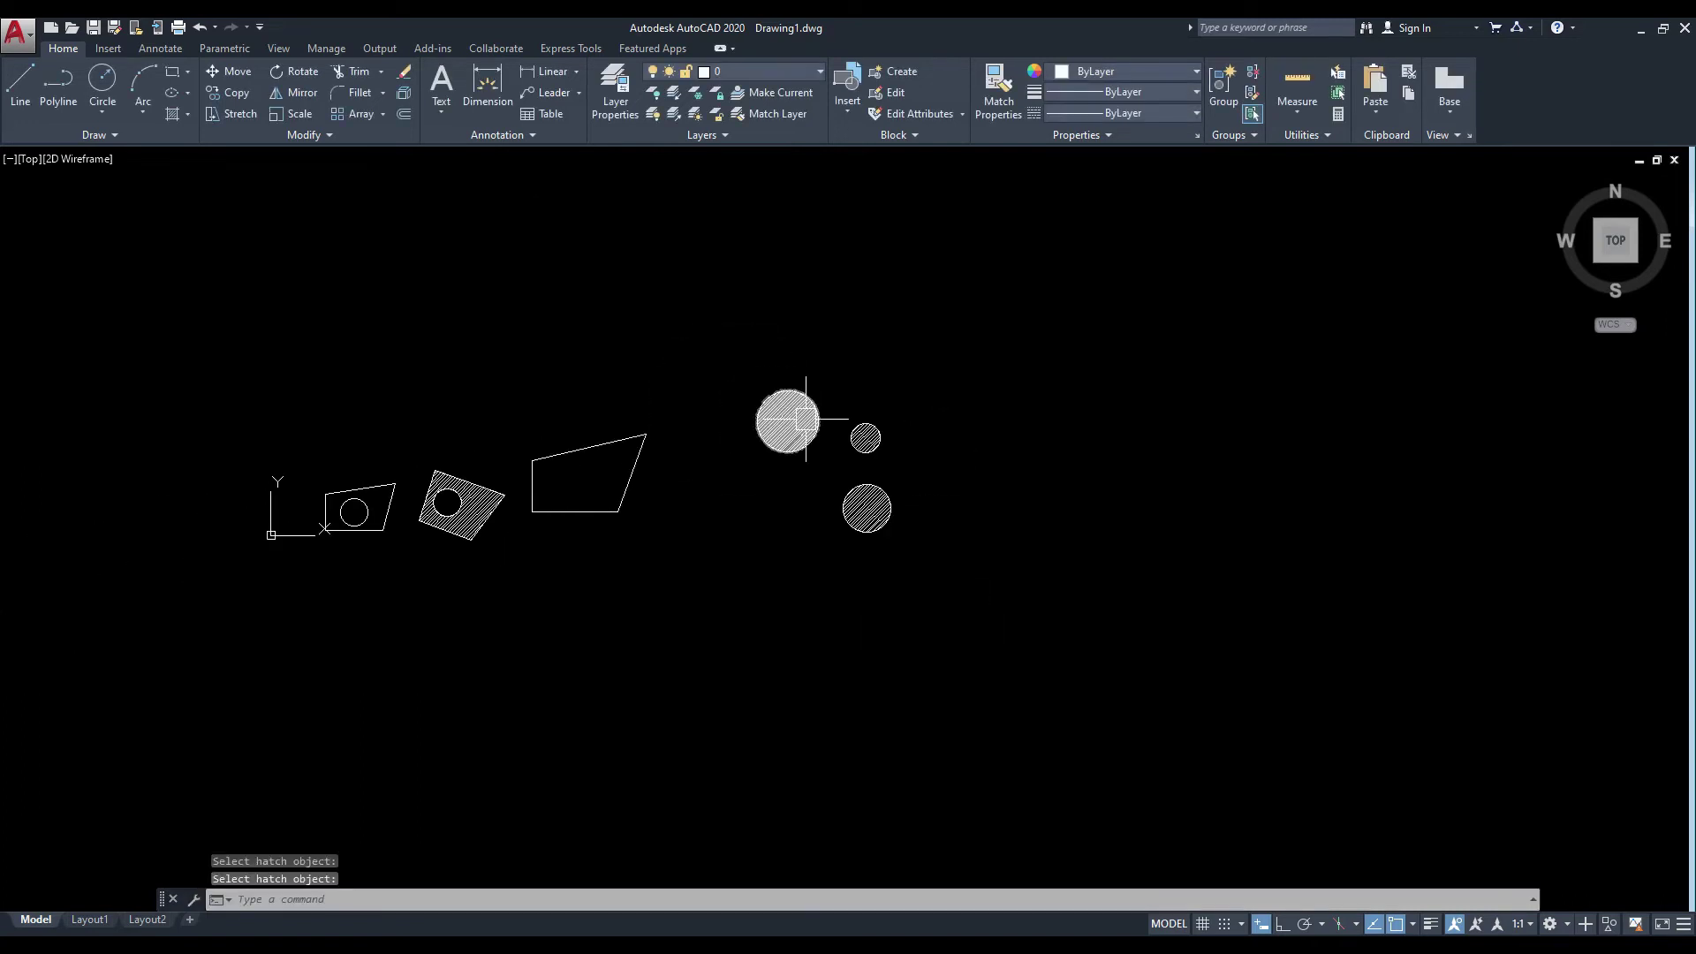
middle_drag(788, 408, 789, 500)
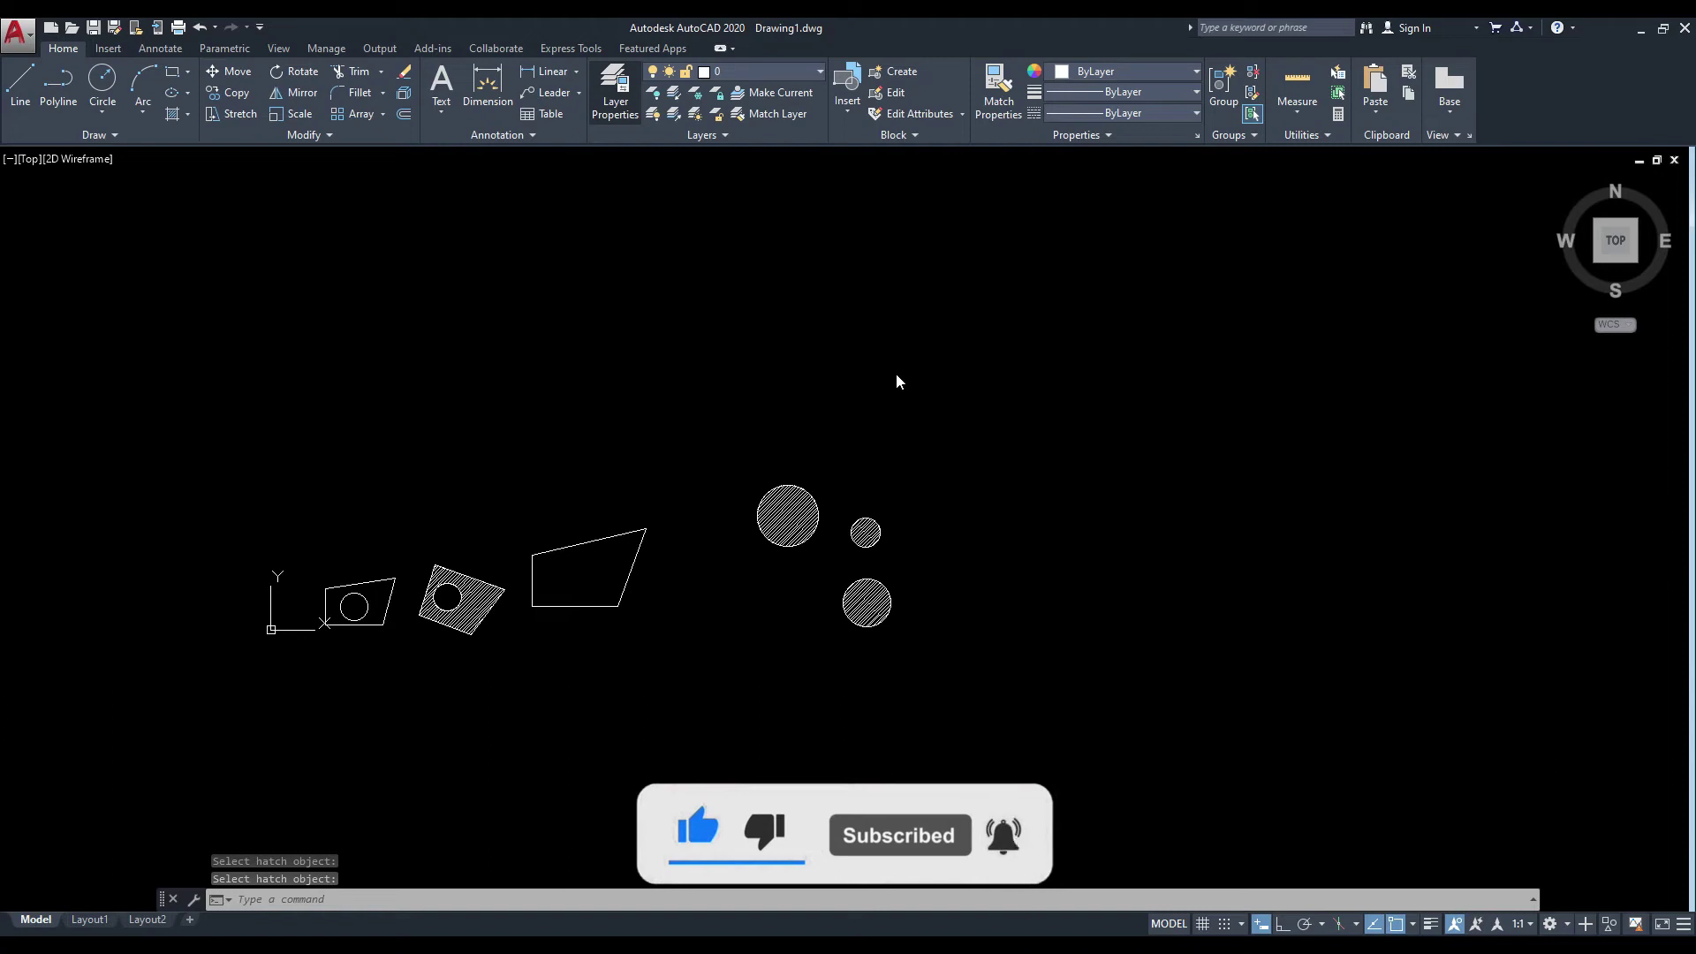
click(615, 89)
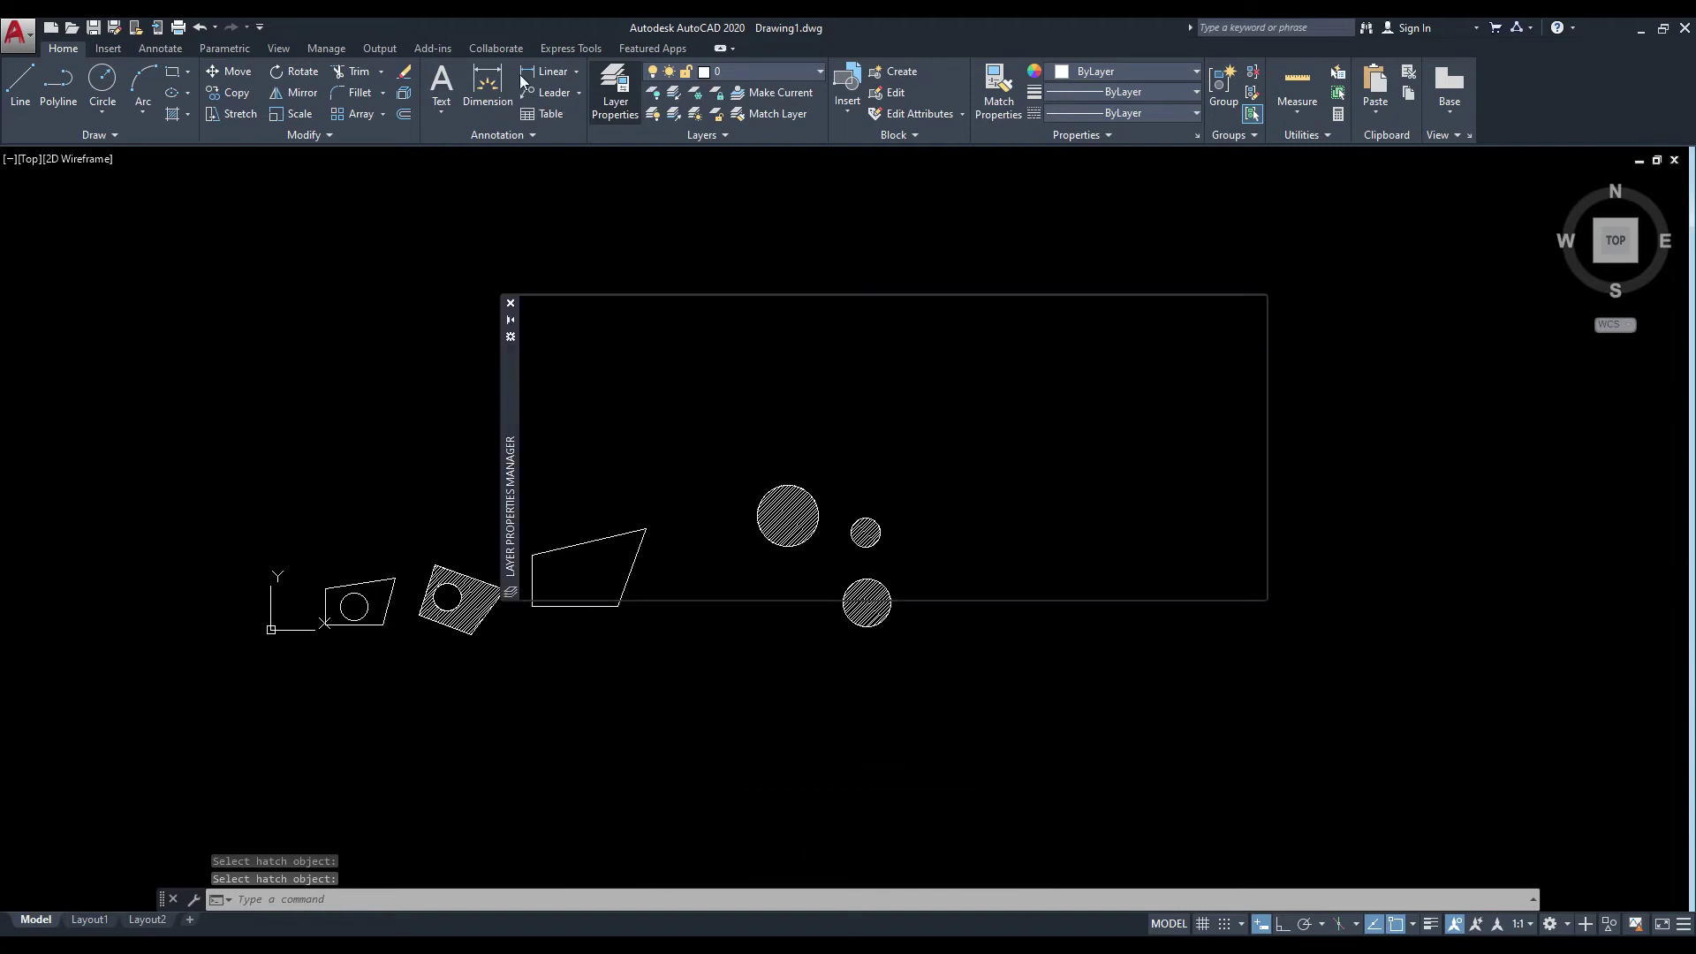
drag(510, 360, 600, 338)
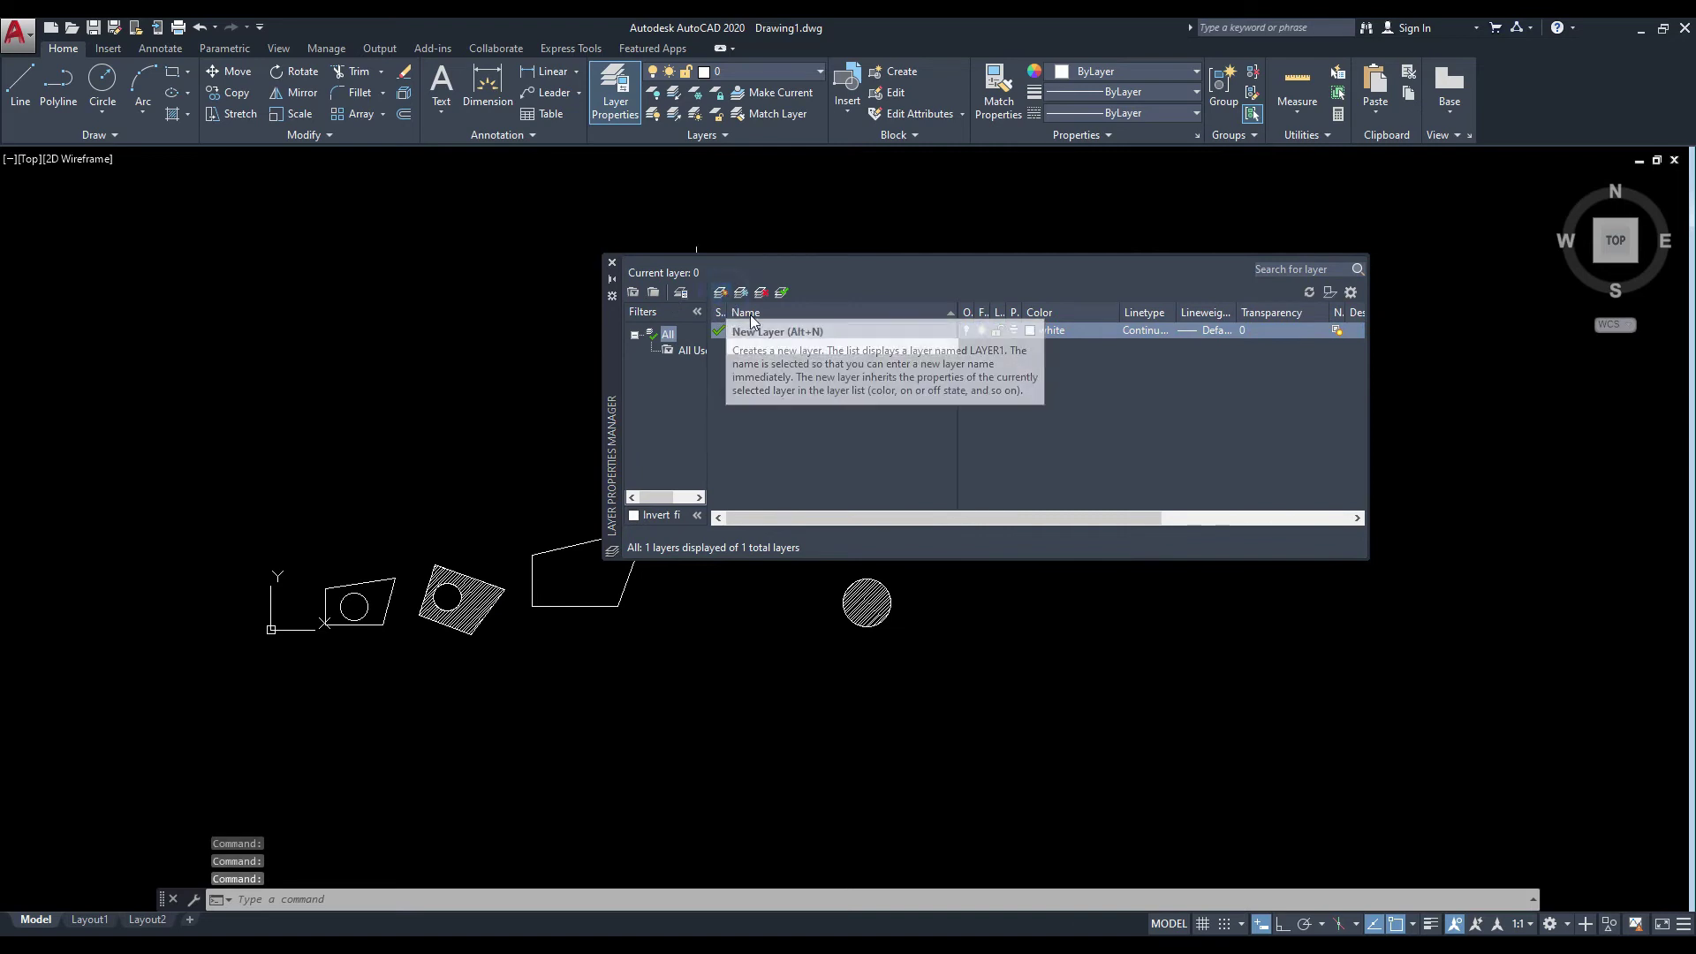
click(720, 292)
text(HATCH)
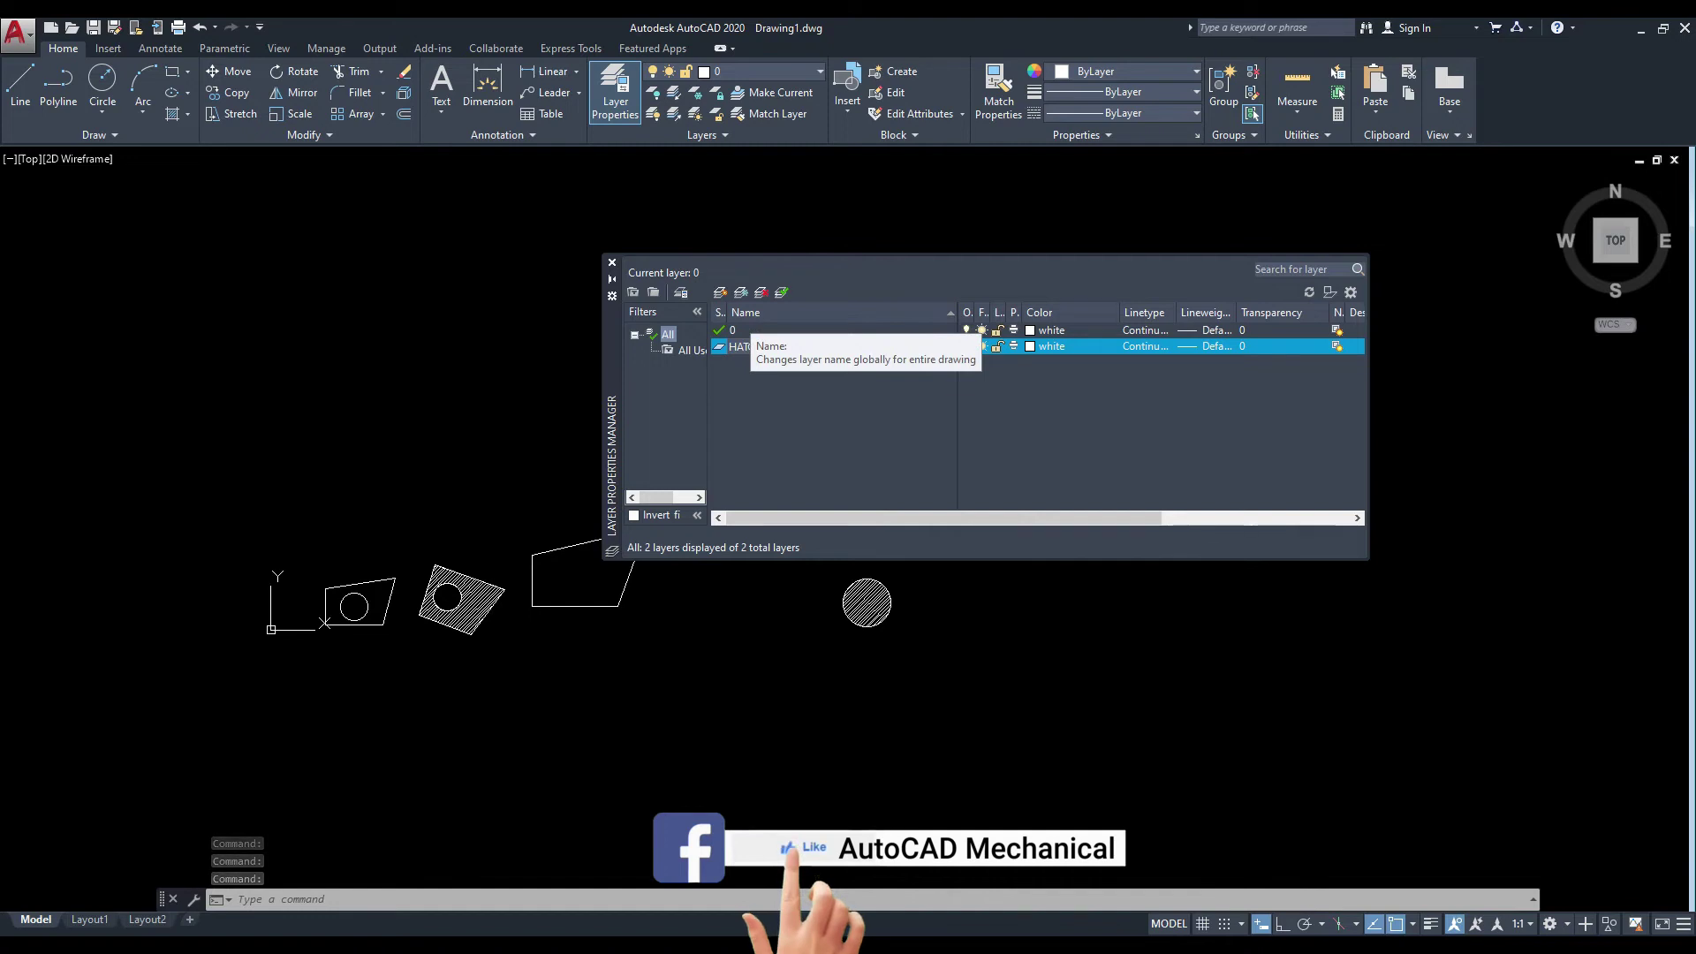
key(Return)
click(1030, 346)
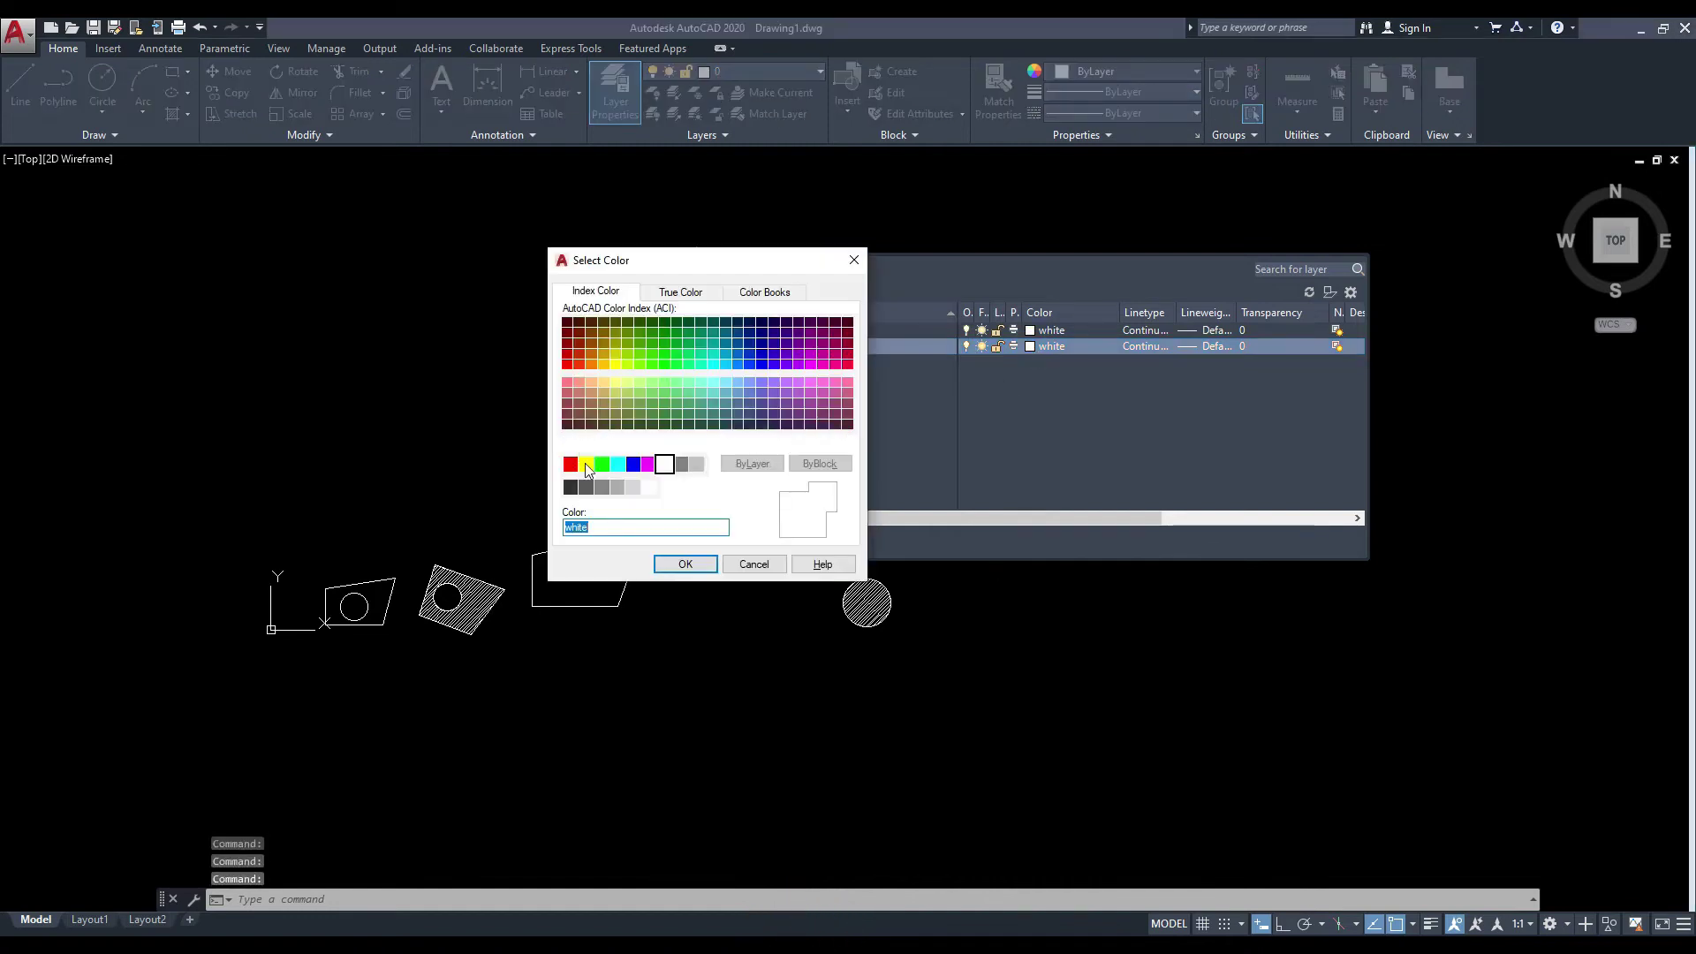
click(571, 465)
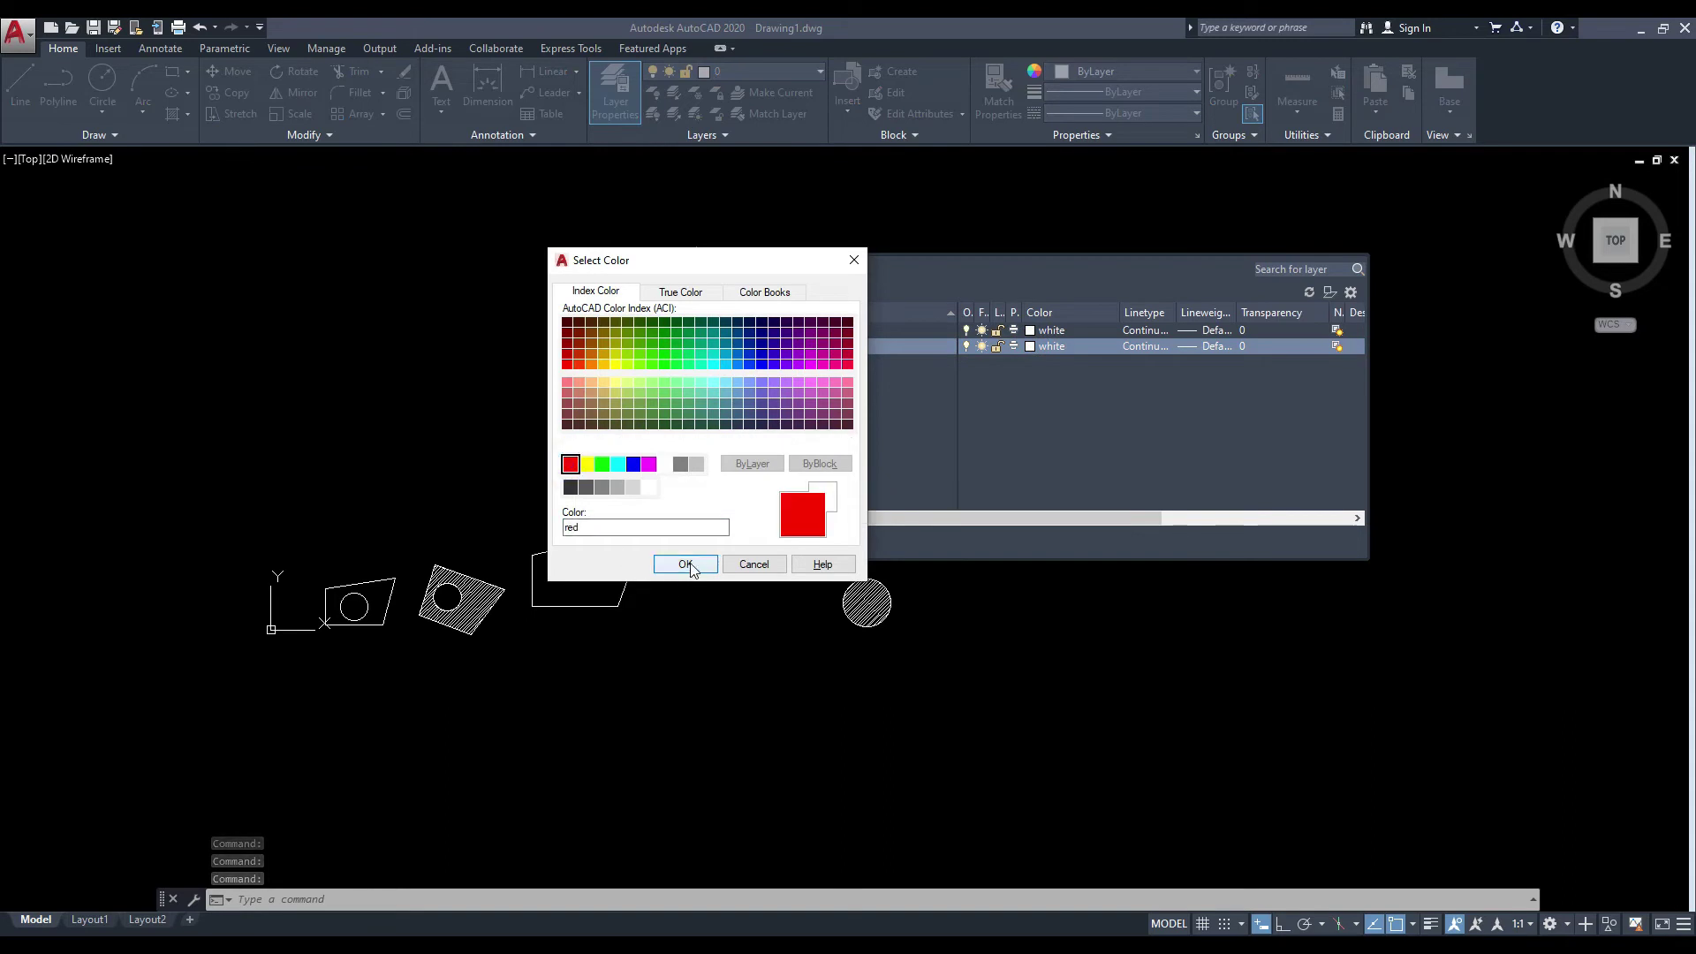
click(689, 564)
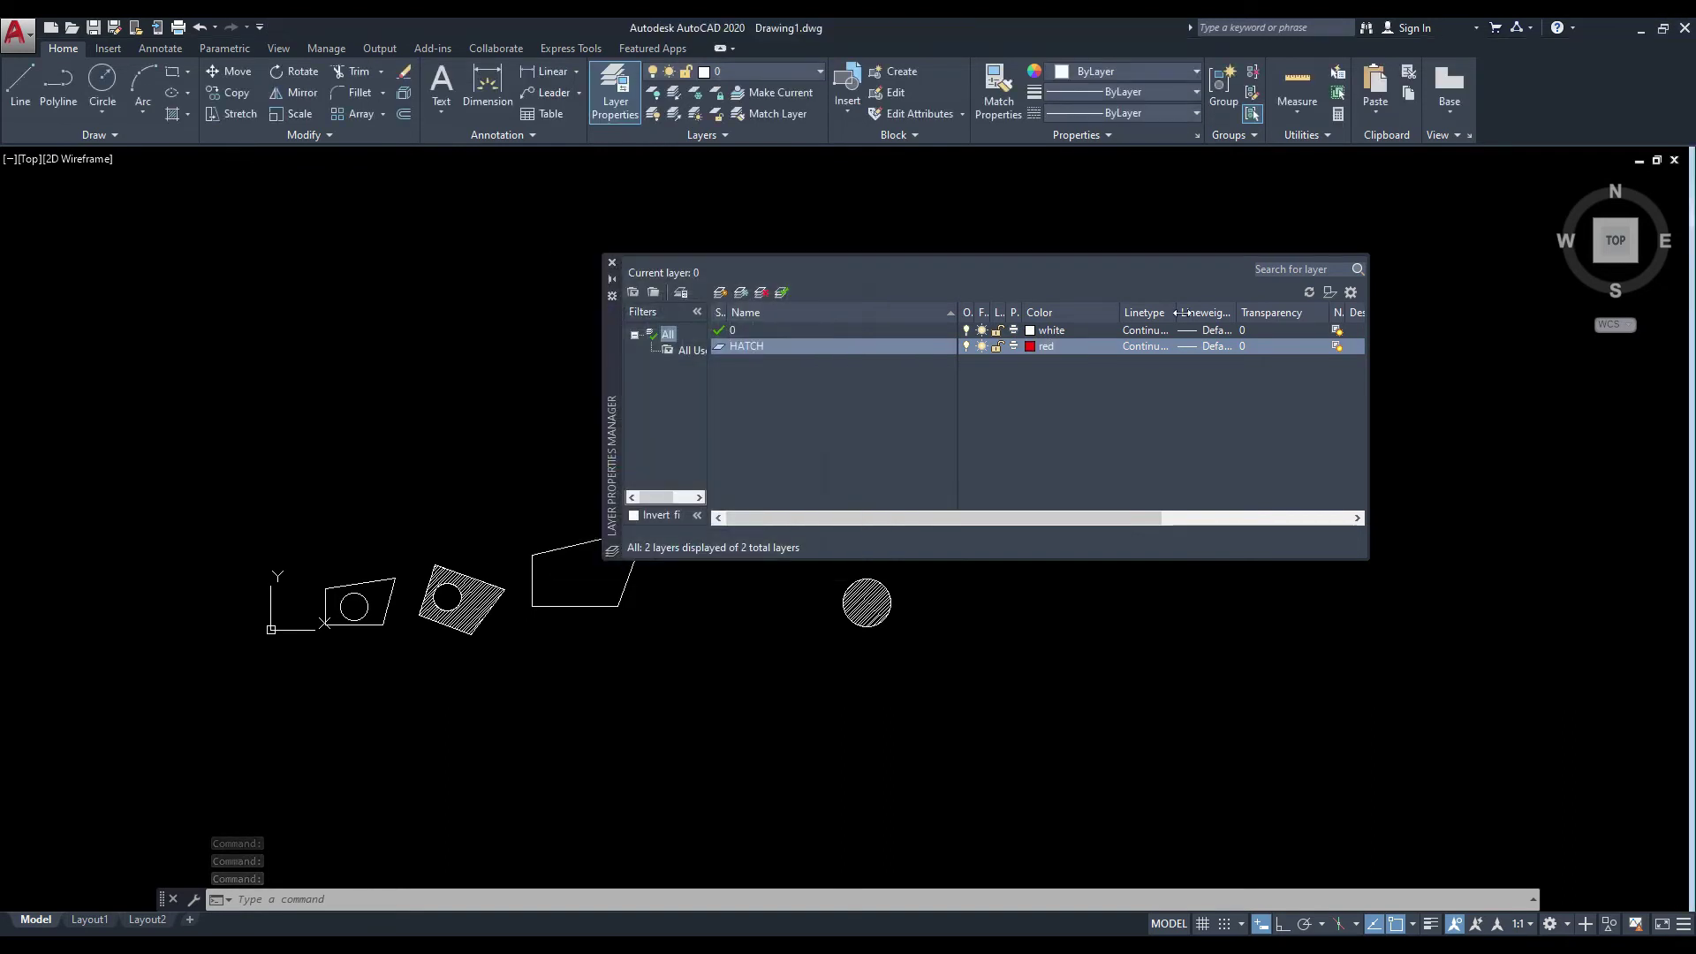
click(612, 265)
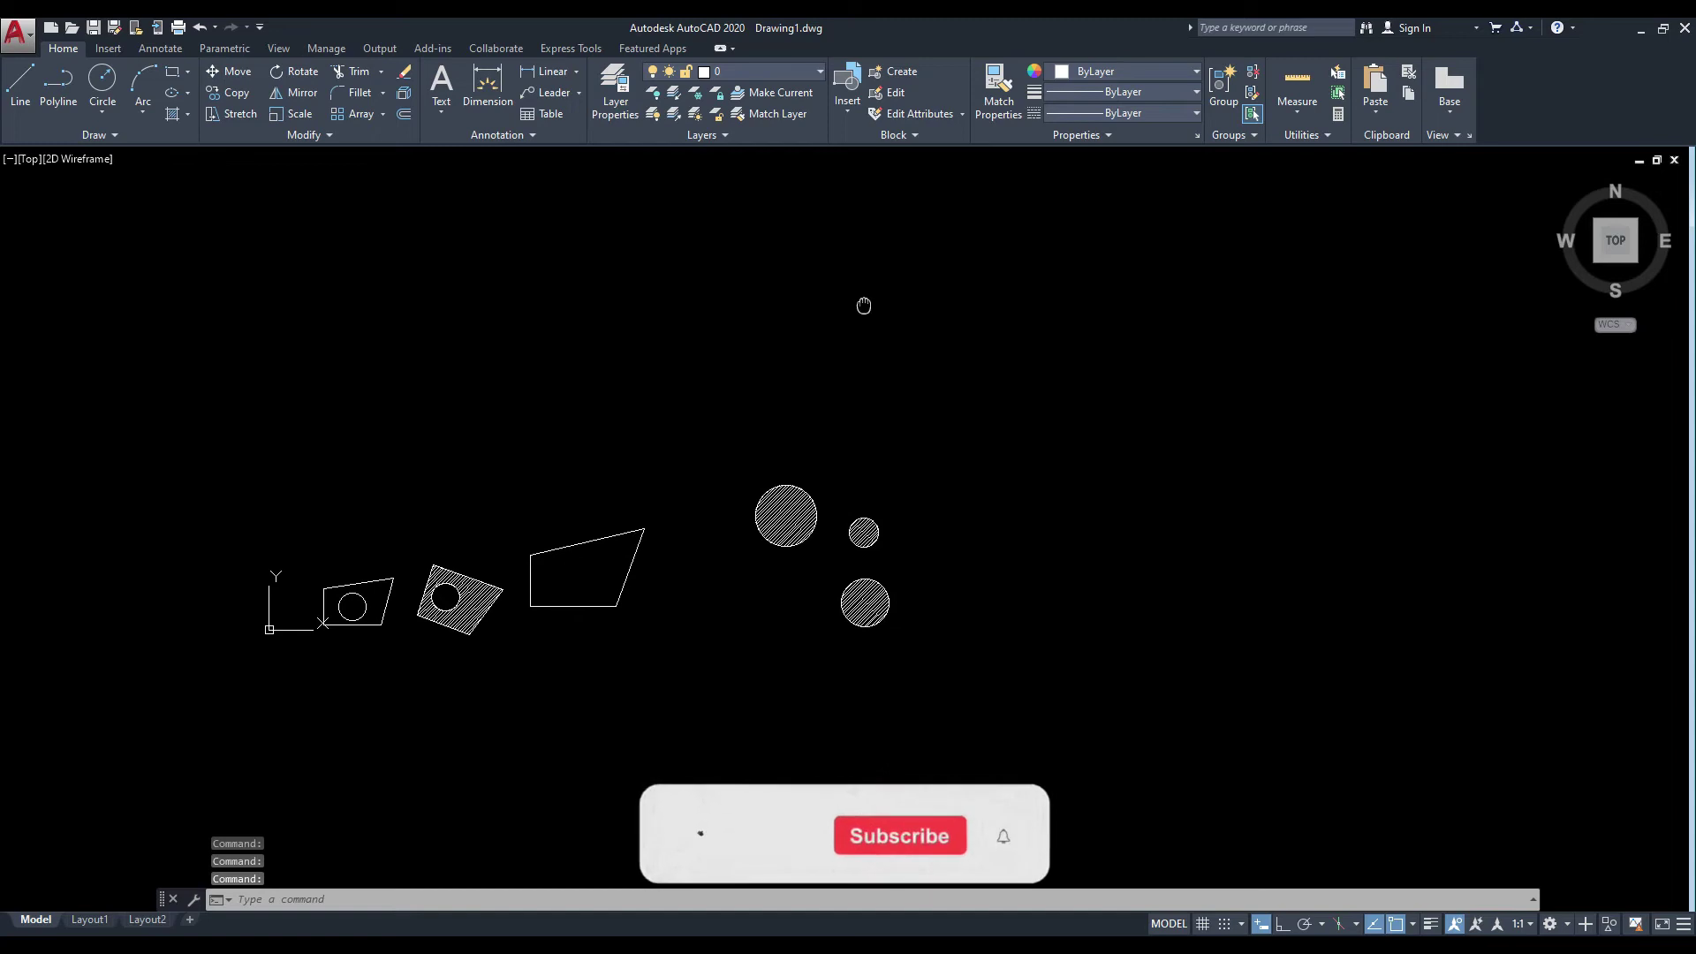
Open Edit Hatch on the large circle's hatch again.
click(333, 141)
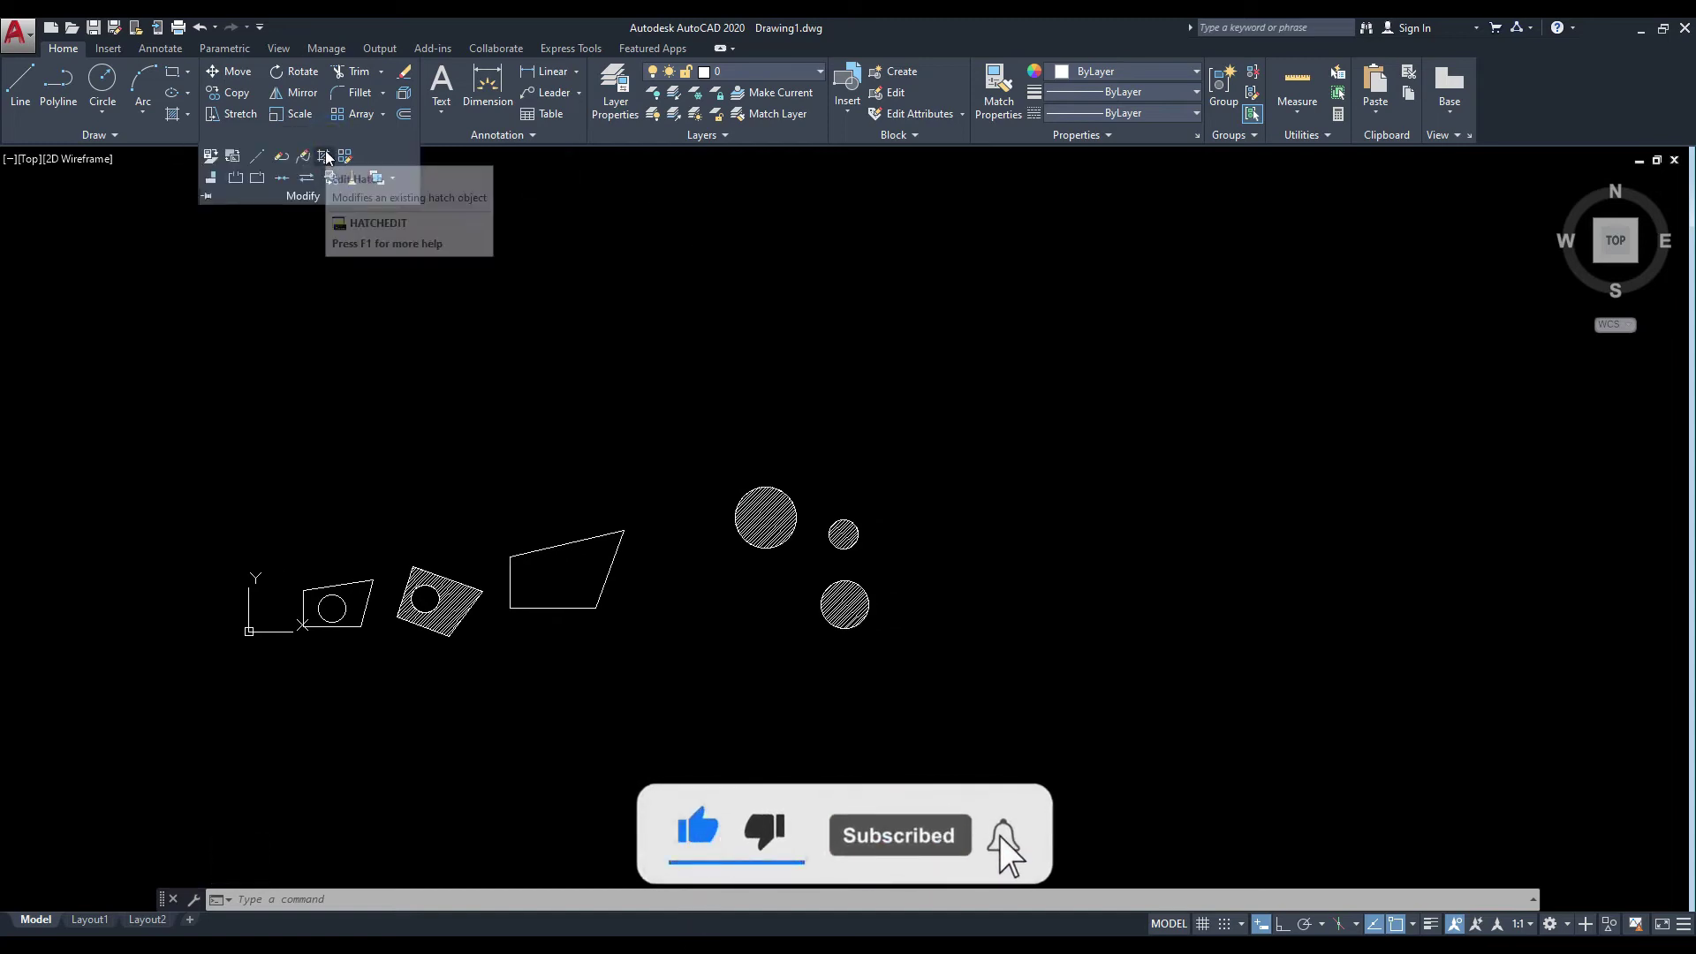
click(325, 157)
scroll(780, 518, up, 5)
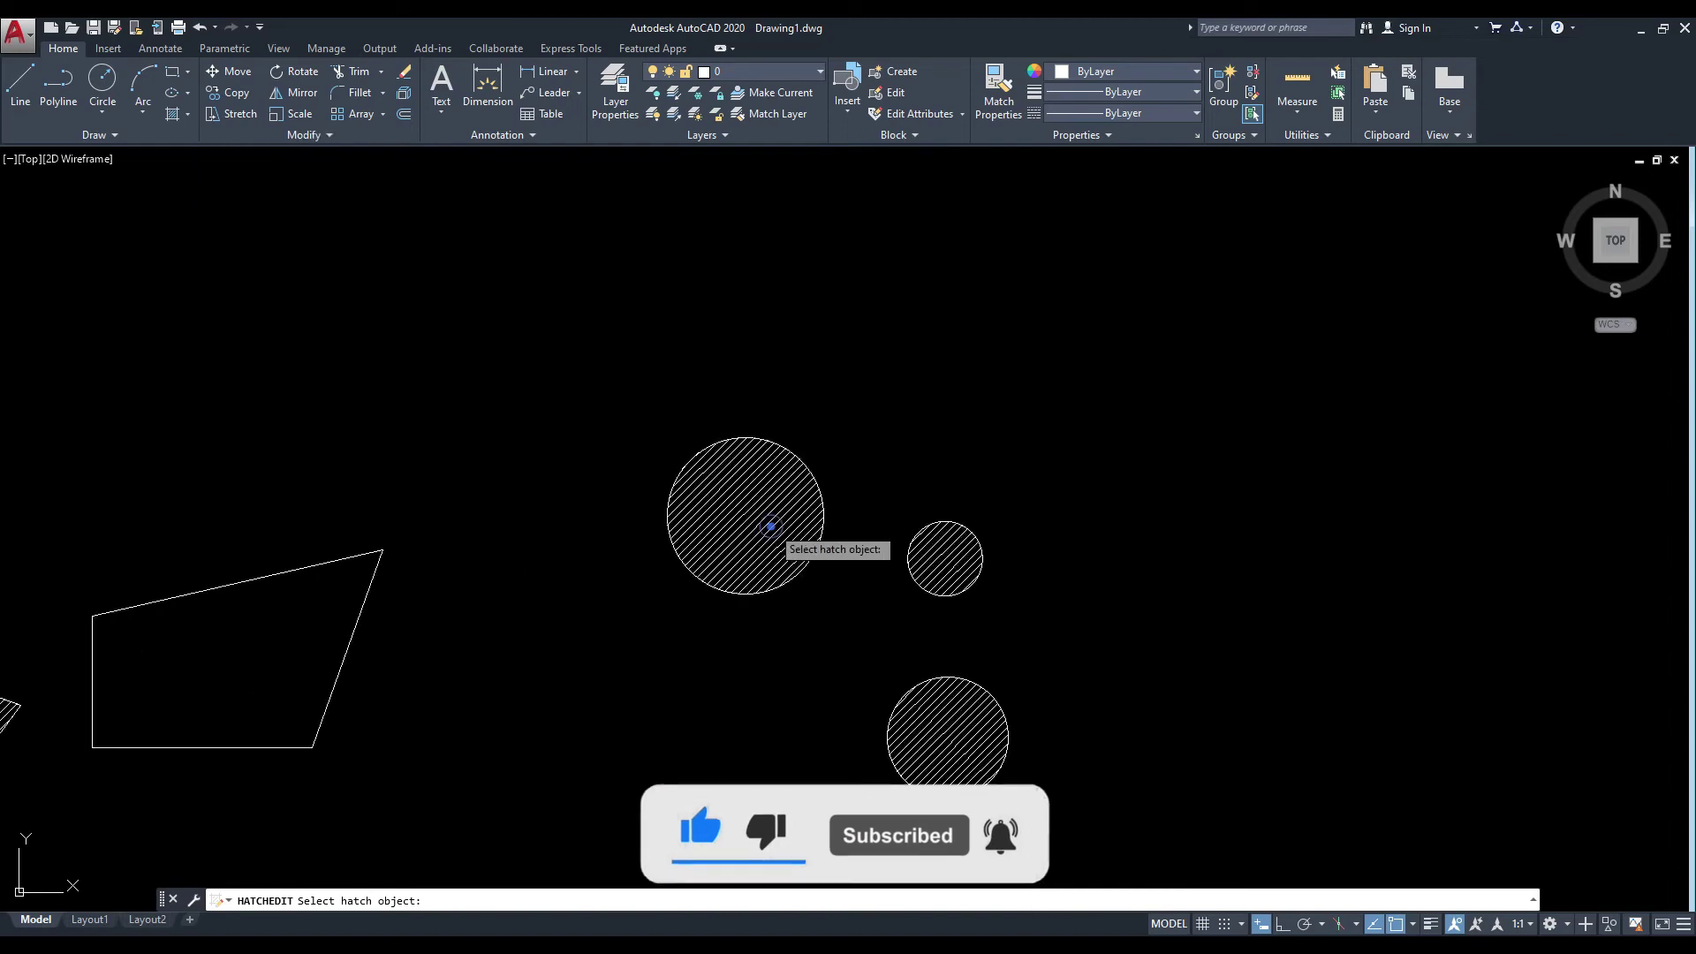
click(773, 530)
drag(851, 264, 925, 261)
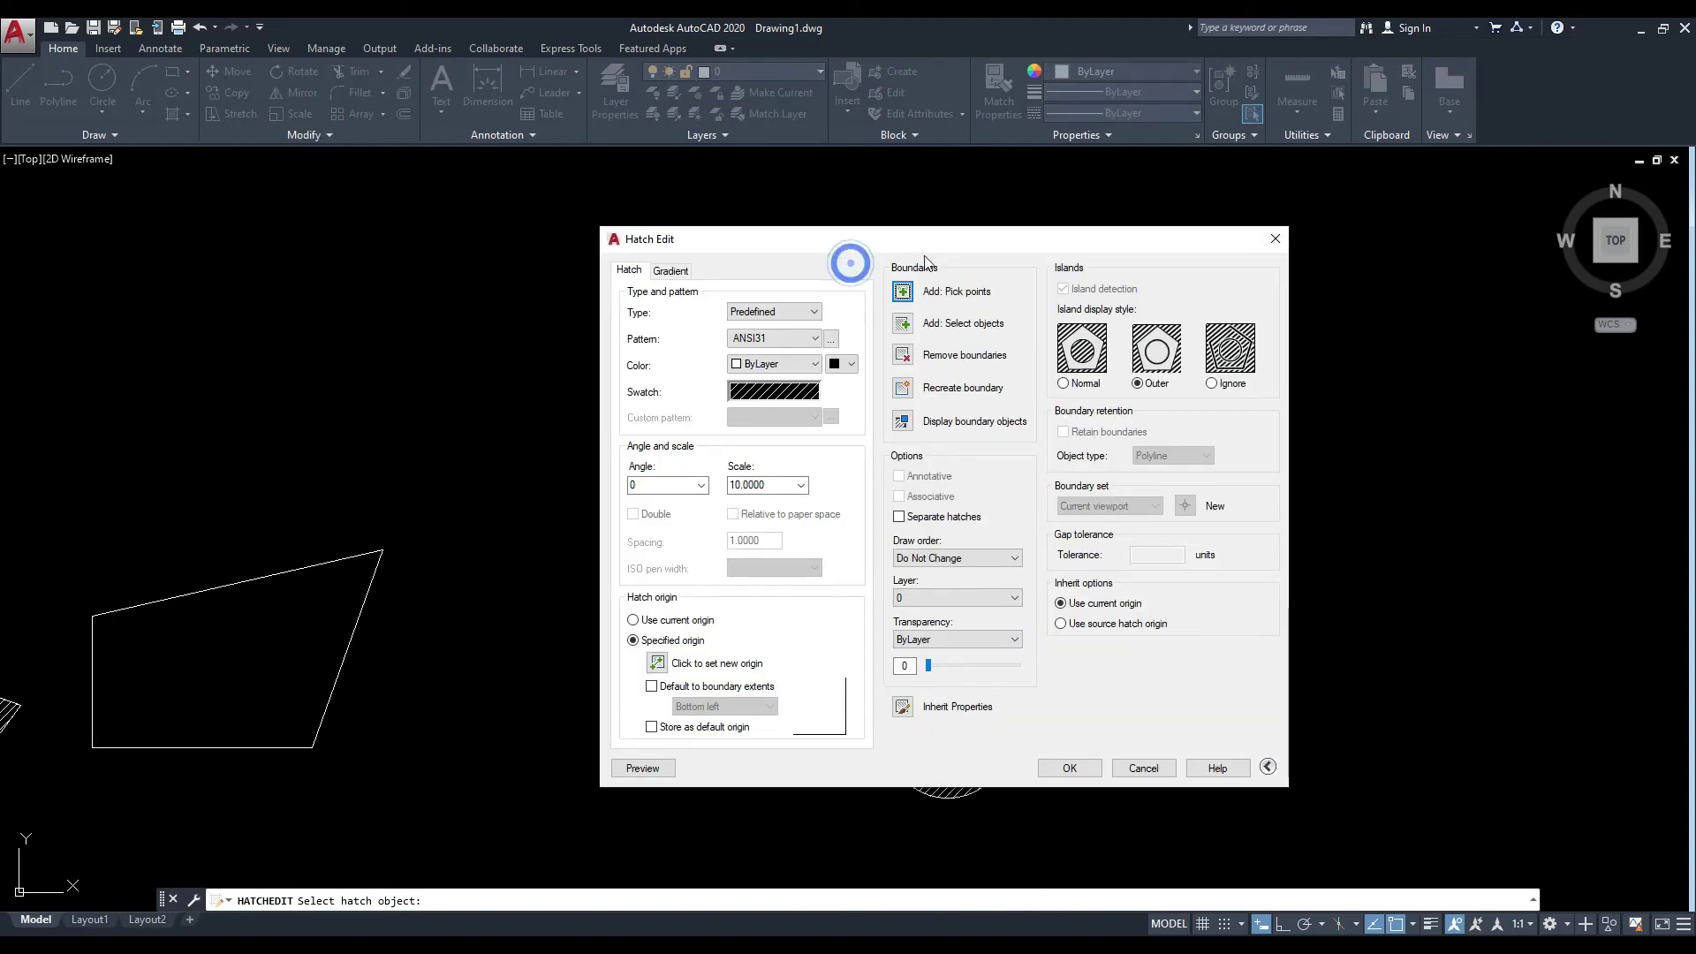
Assign the hatch to the HATCH layer and start Add: Pick points.
click(962, 602)
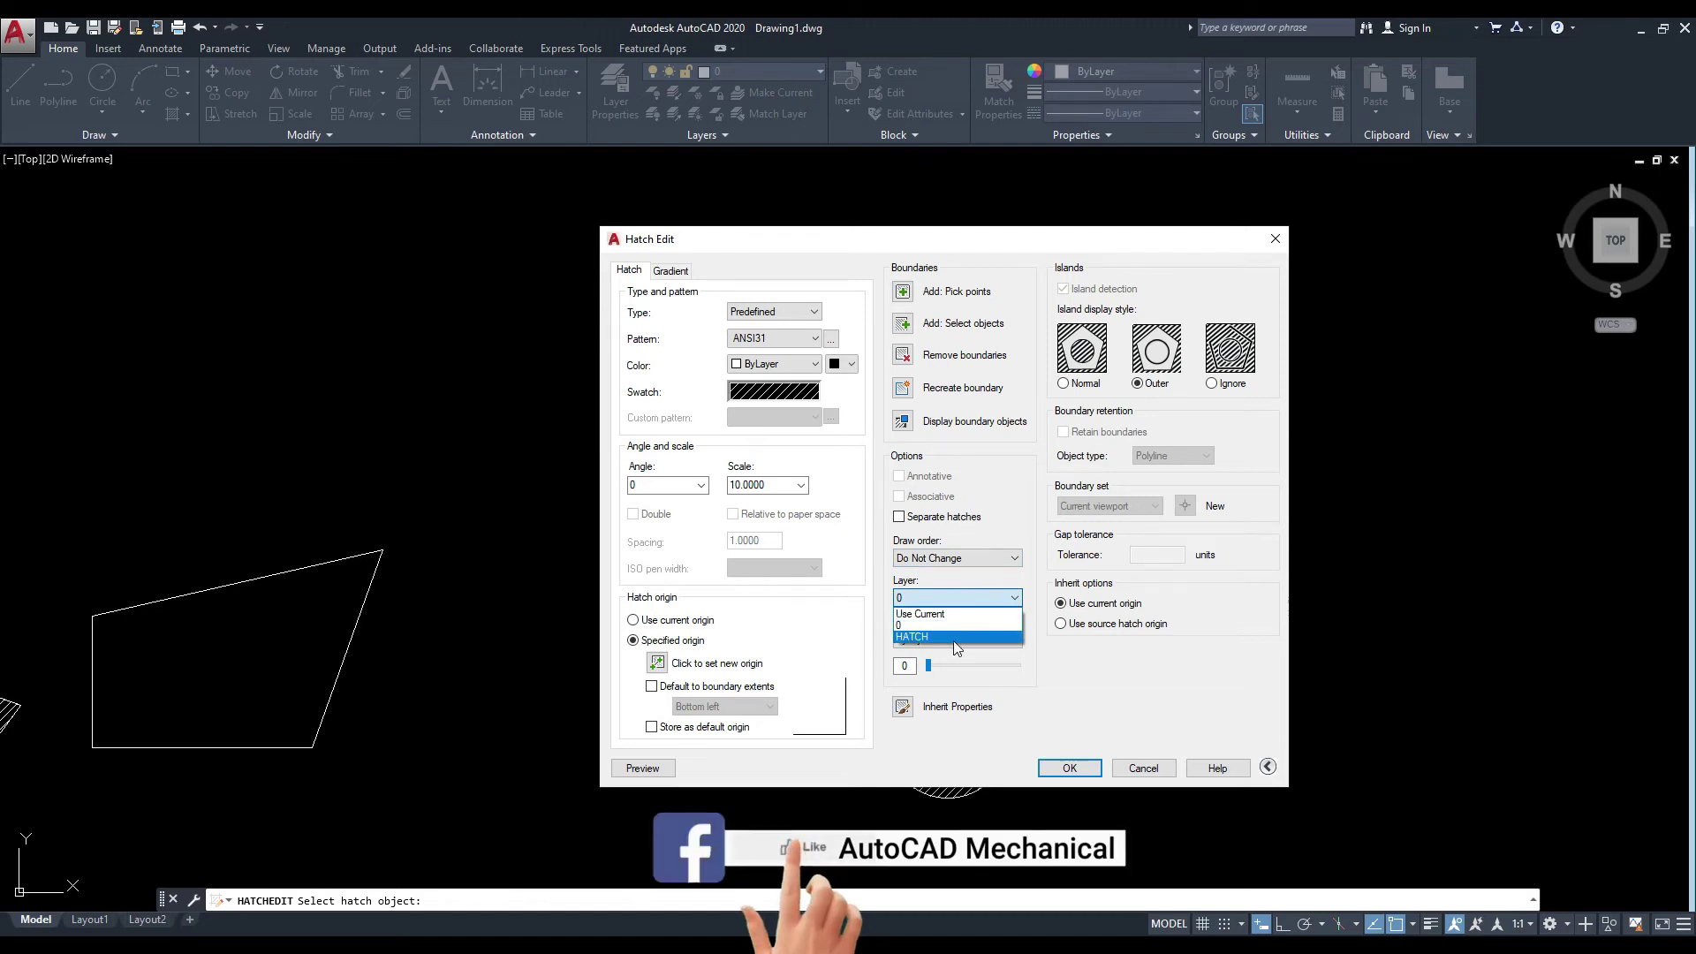
click(981, 625)
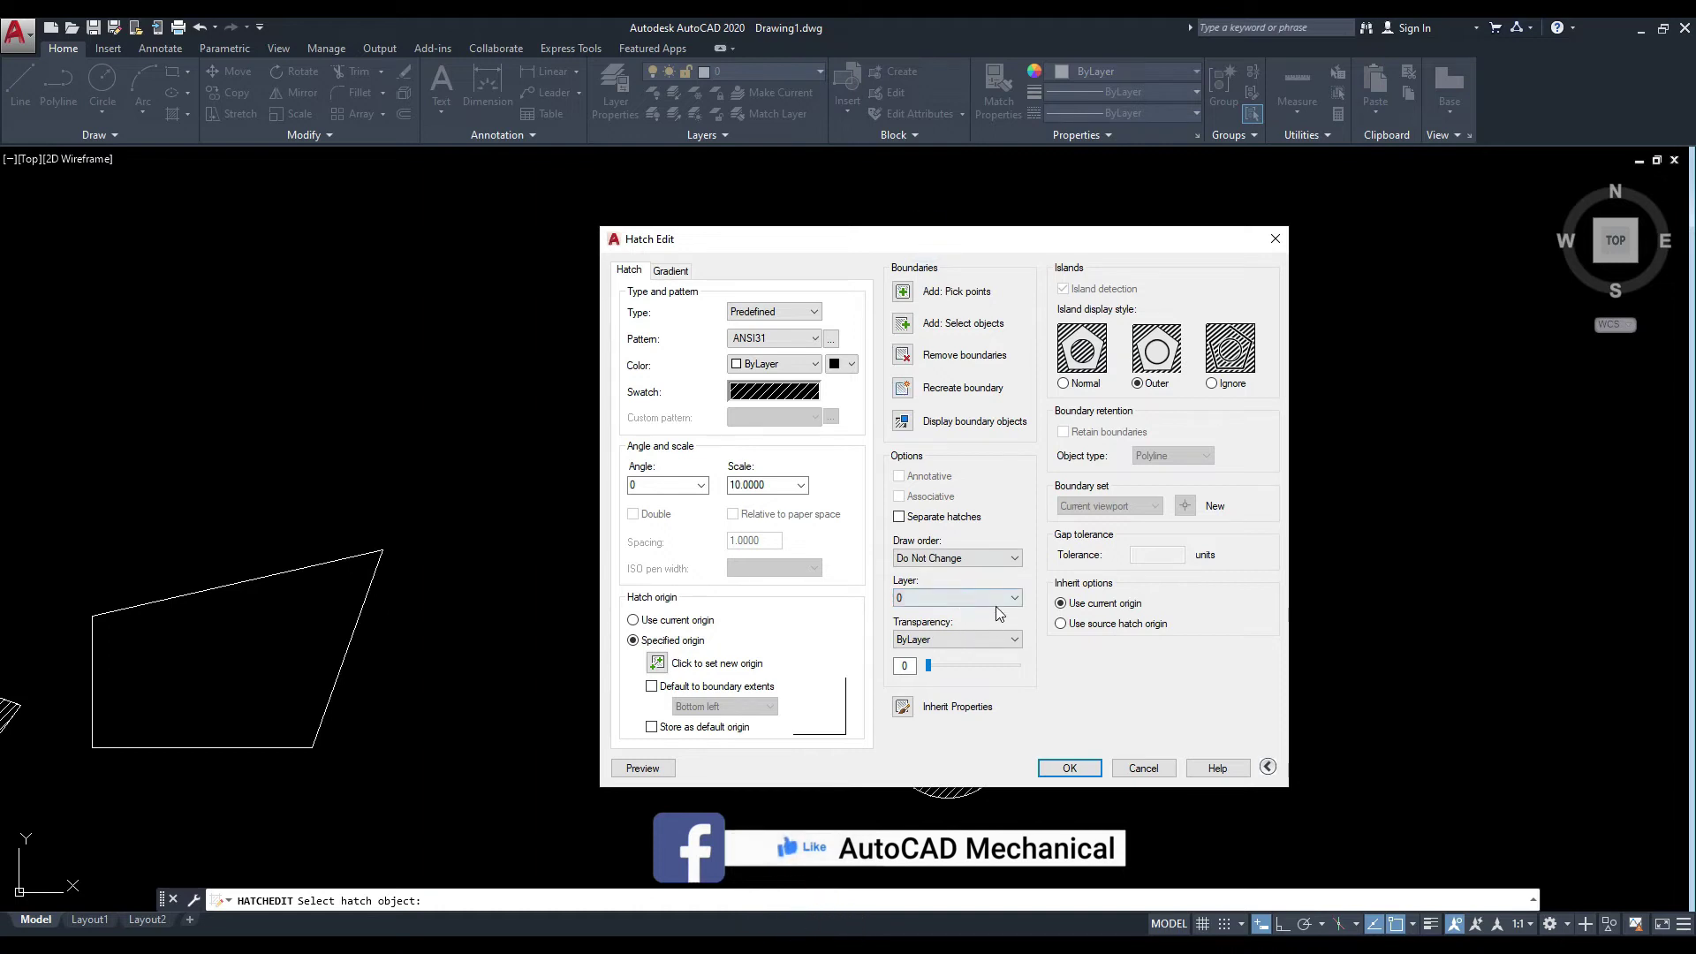
click(983, 601)
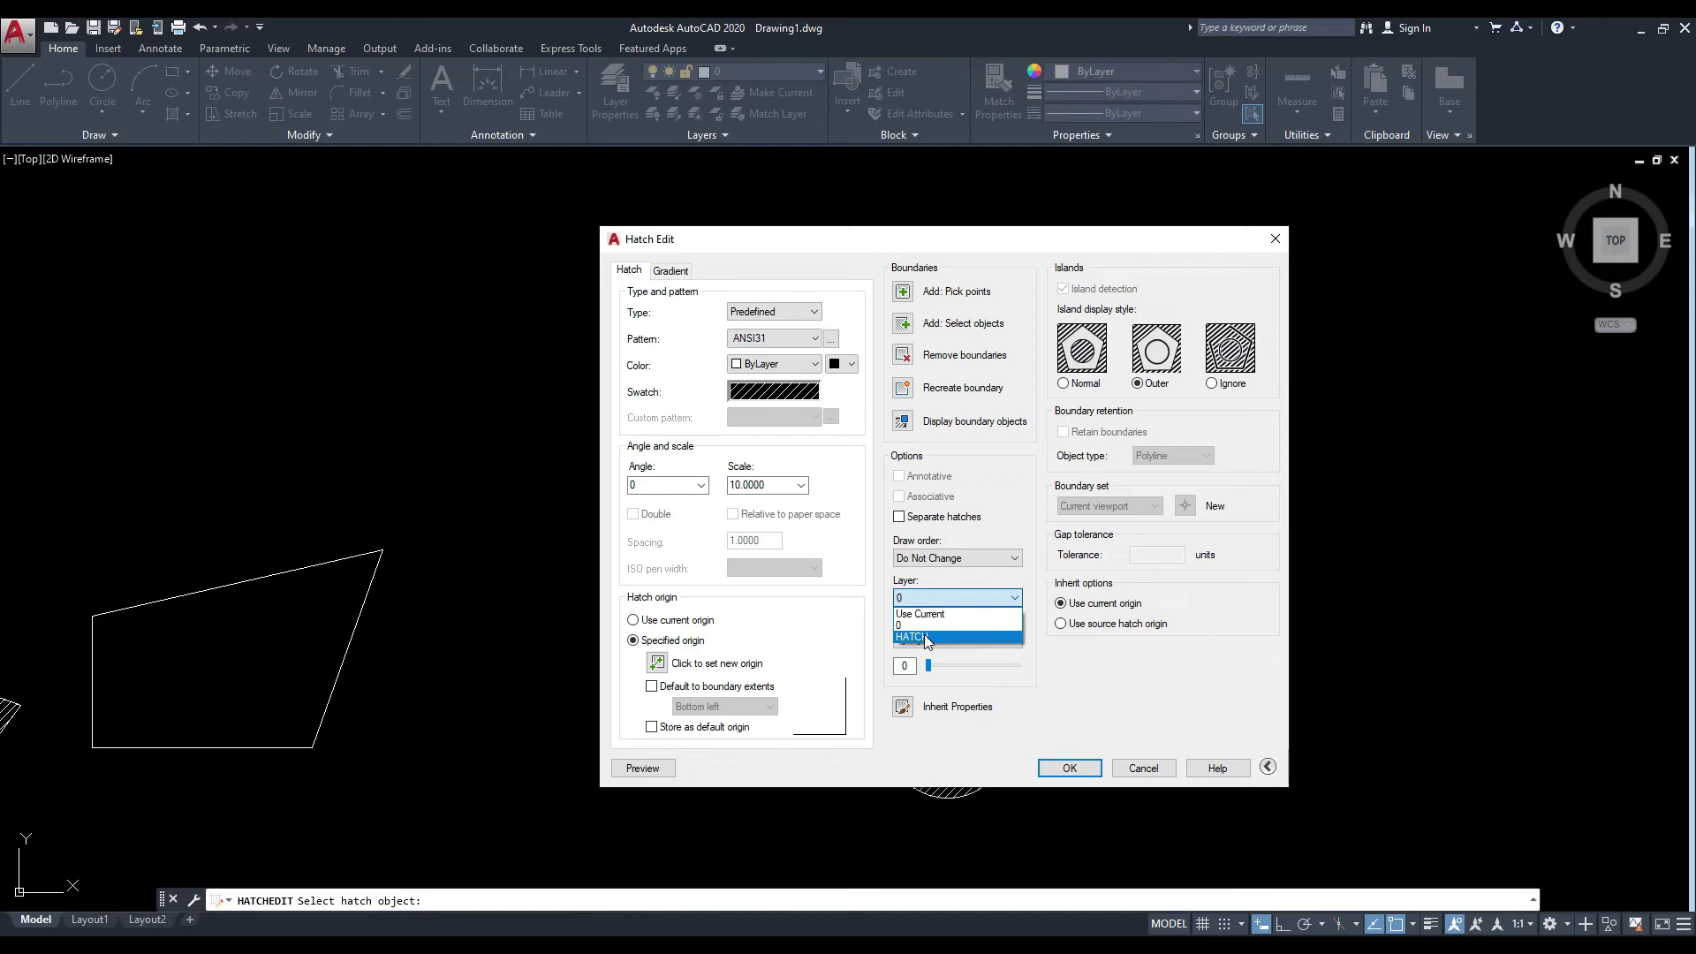
click(926, 637)
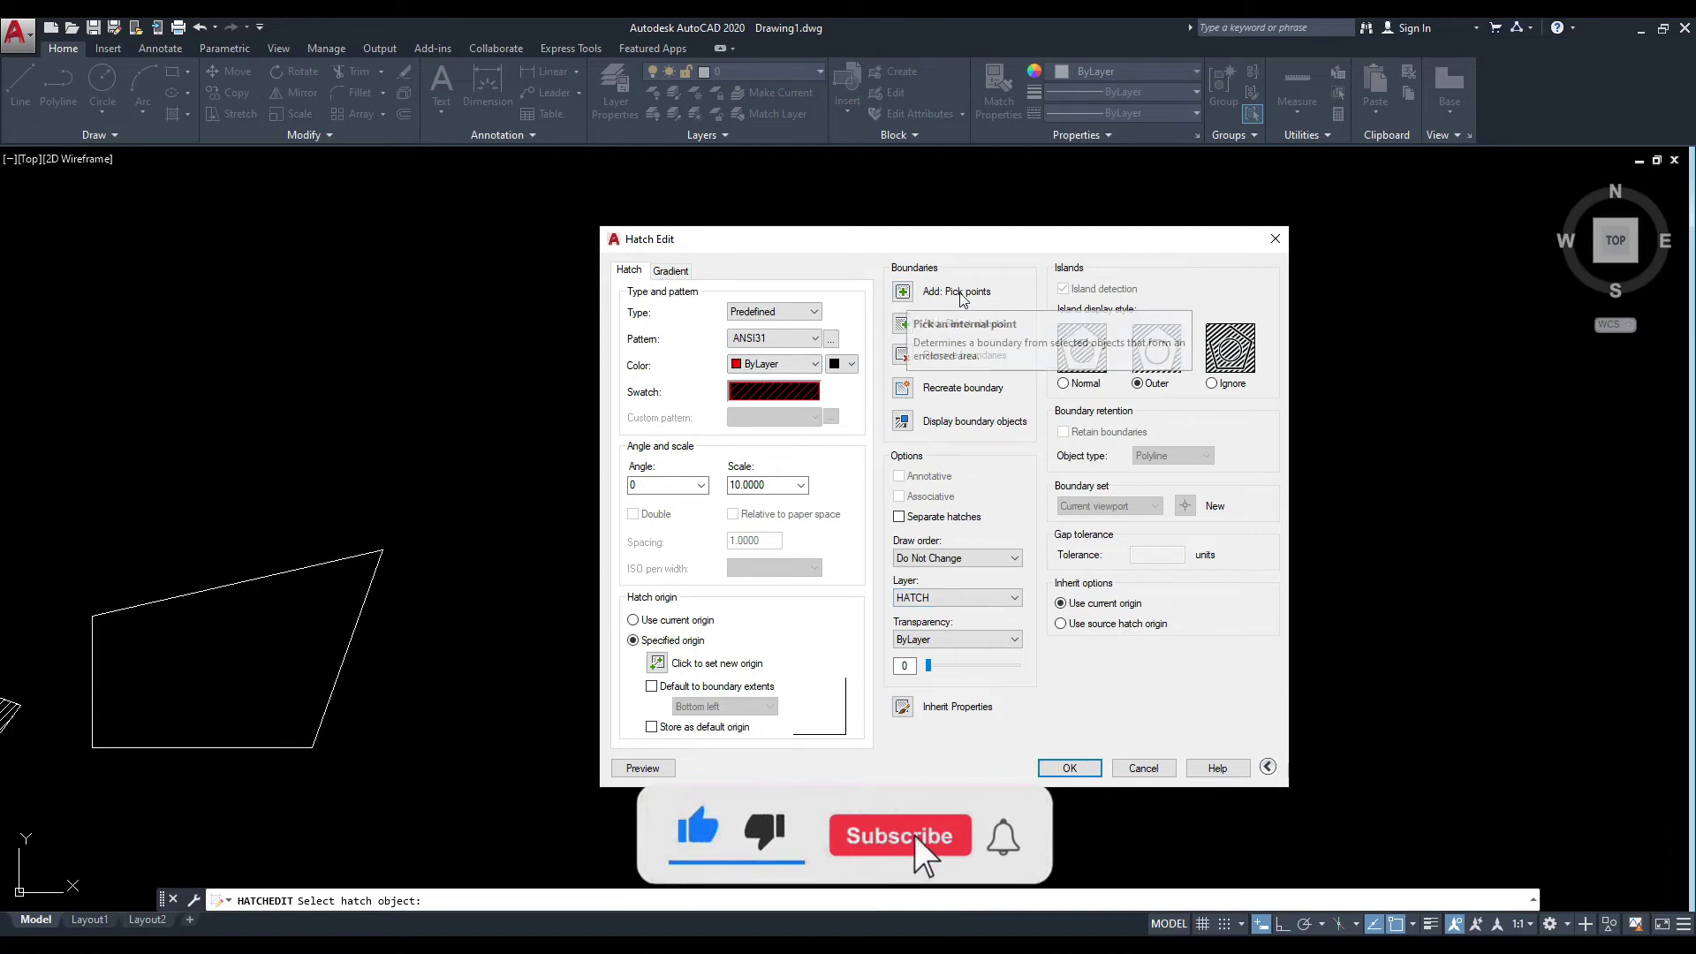
click(902, 294)
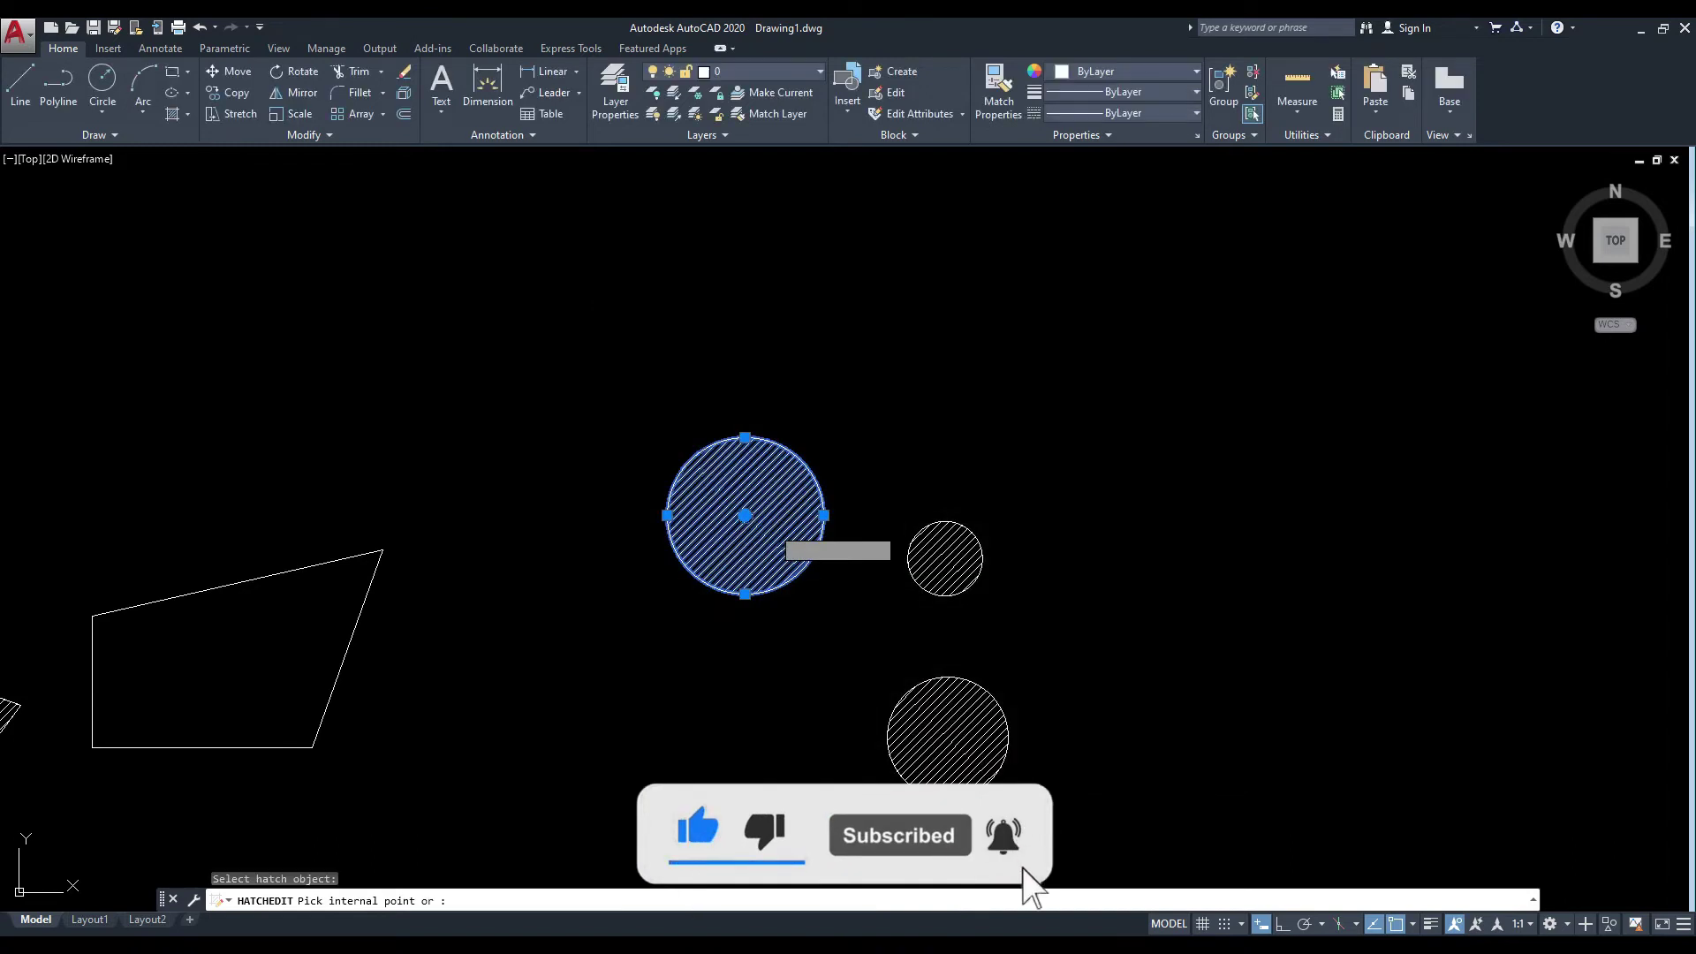
Add the empty slanted quadrilateral to the hatch and preview the result.
click(677, 587)
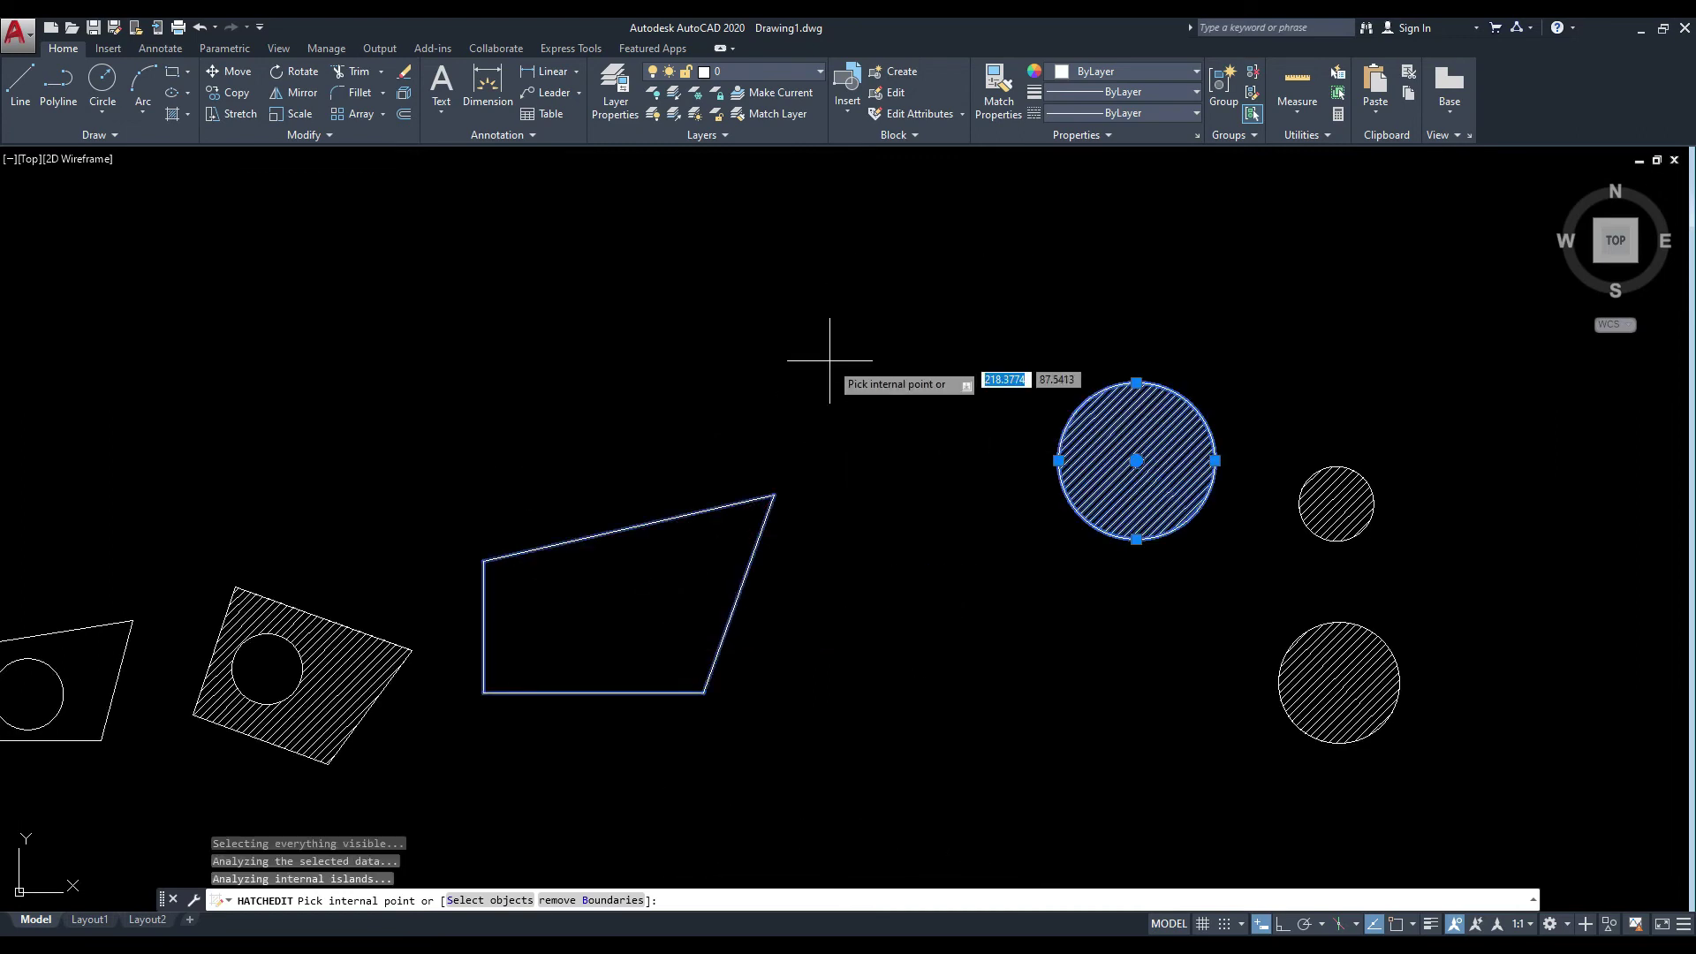
key(Return)
drag(806, 258, 1027, 233)
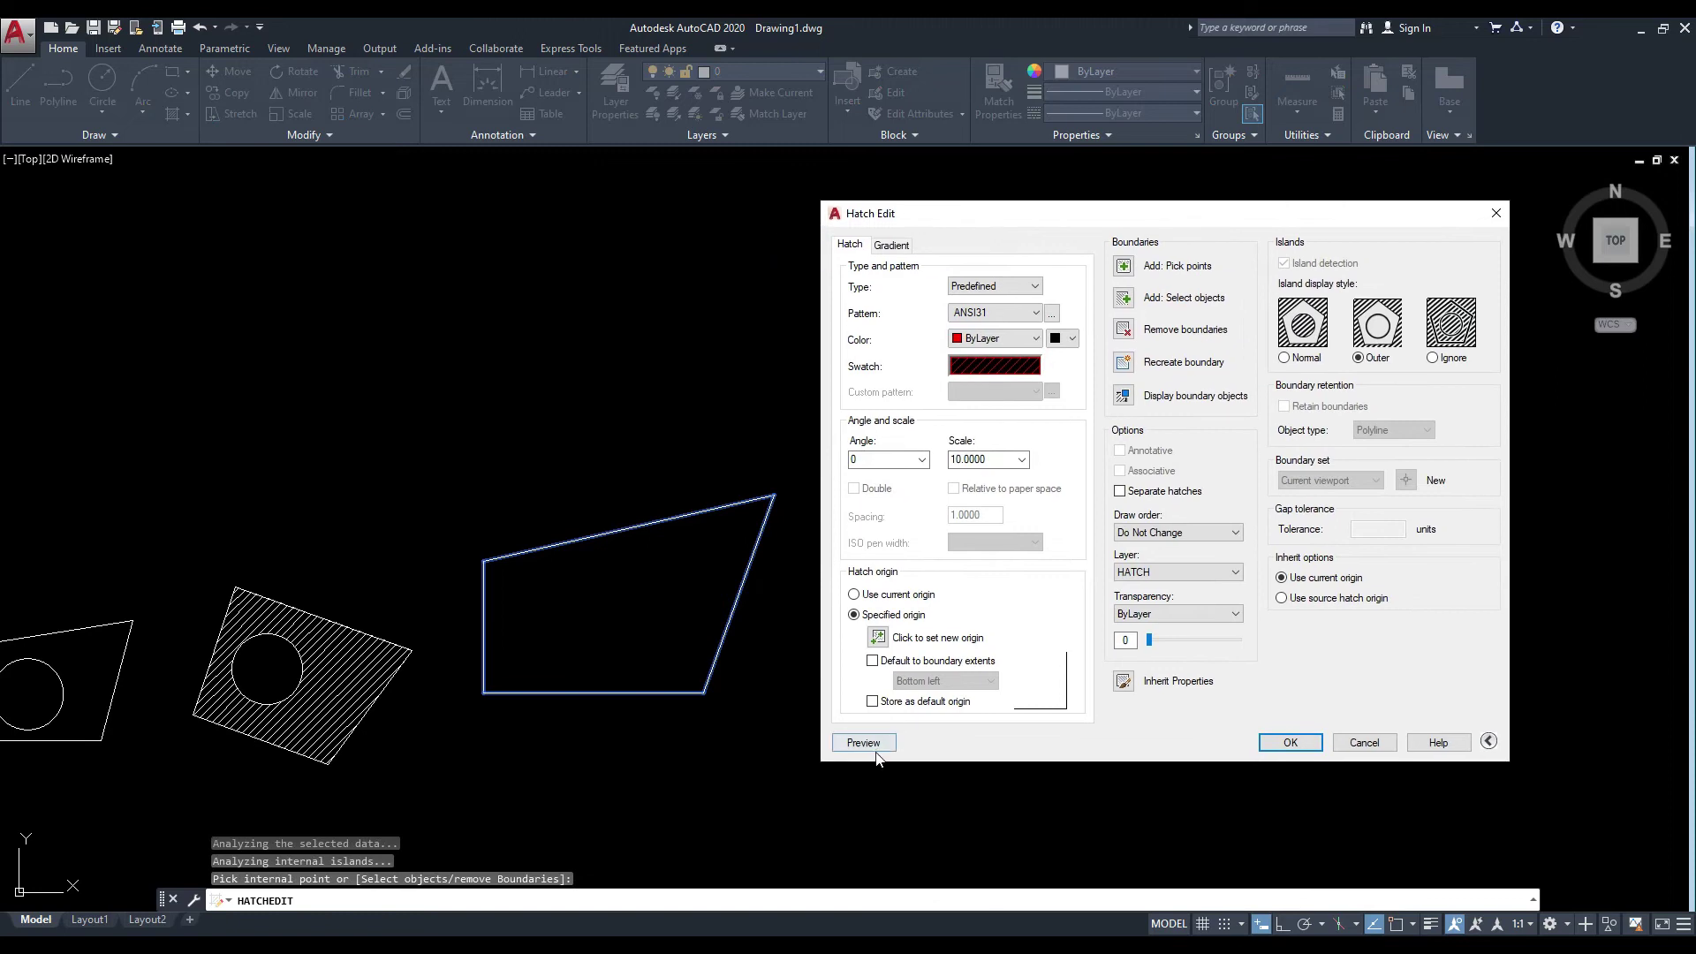
click(863, 743)
scroll(682, 575, up, 3)
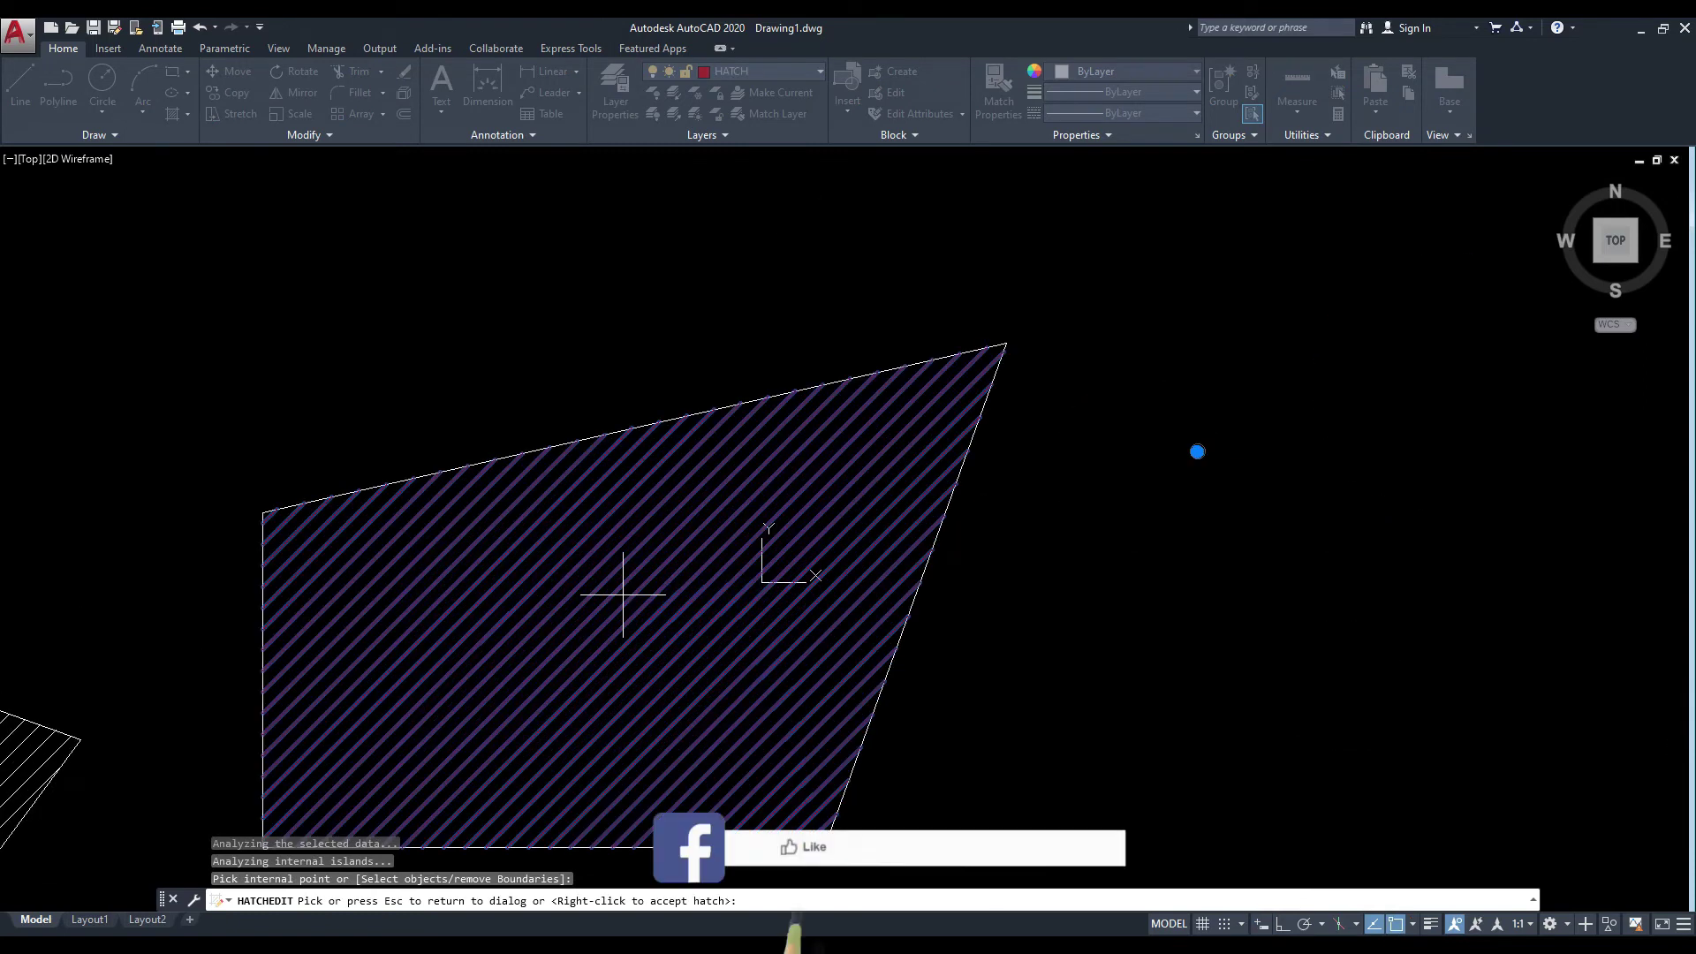
scroll(685, 398, down, 2)
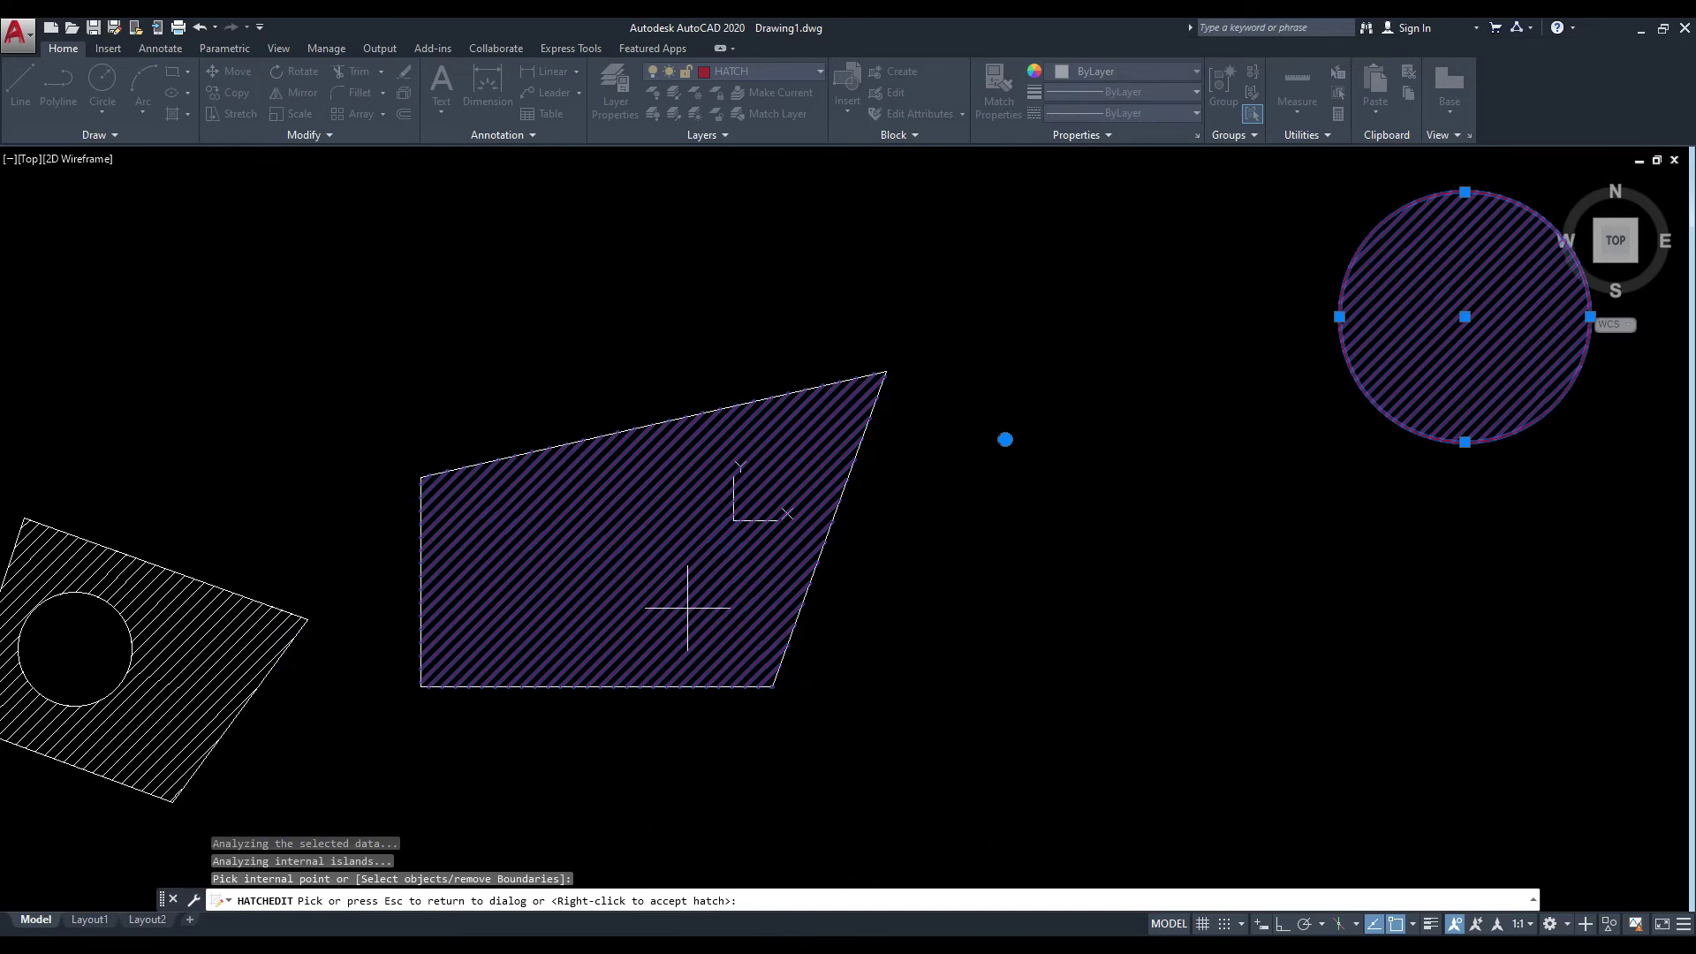
Return from the preview and keep the hatch transparency as ByLayer.
key(Escape)
drag(1051, 227, 906, 223)
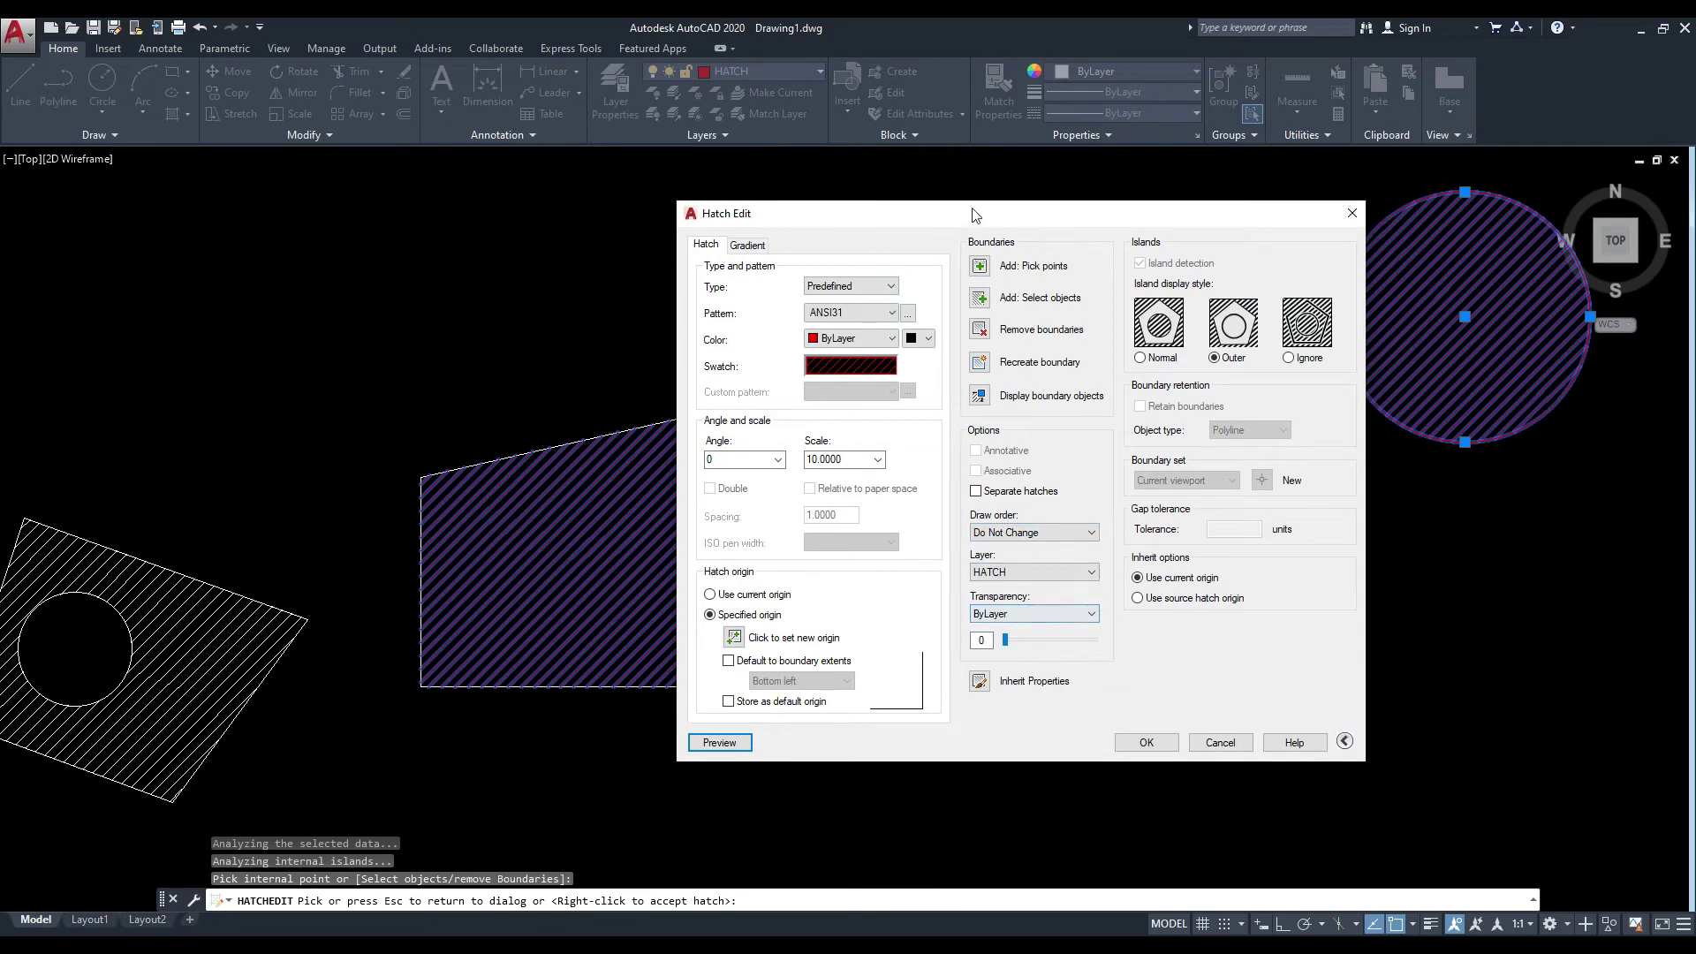
drag(975, 215, 895, 197)
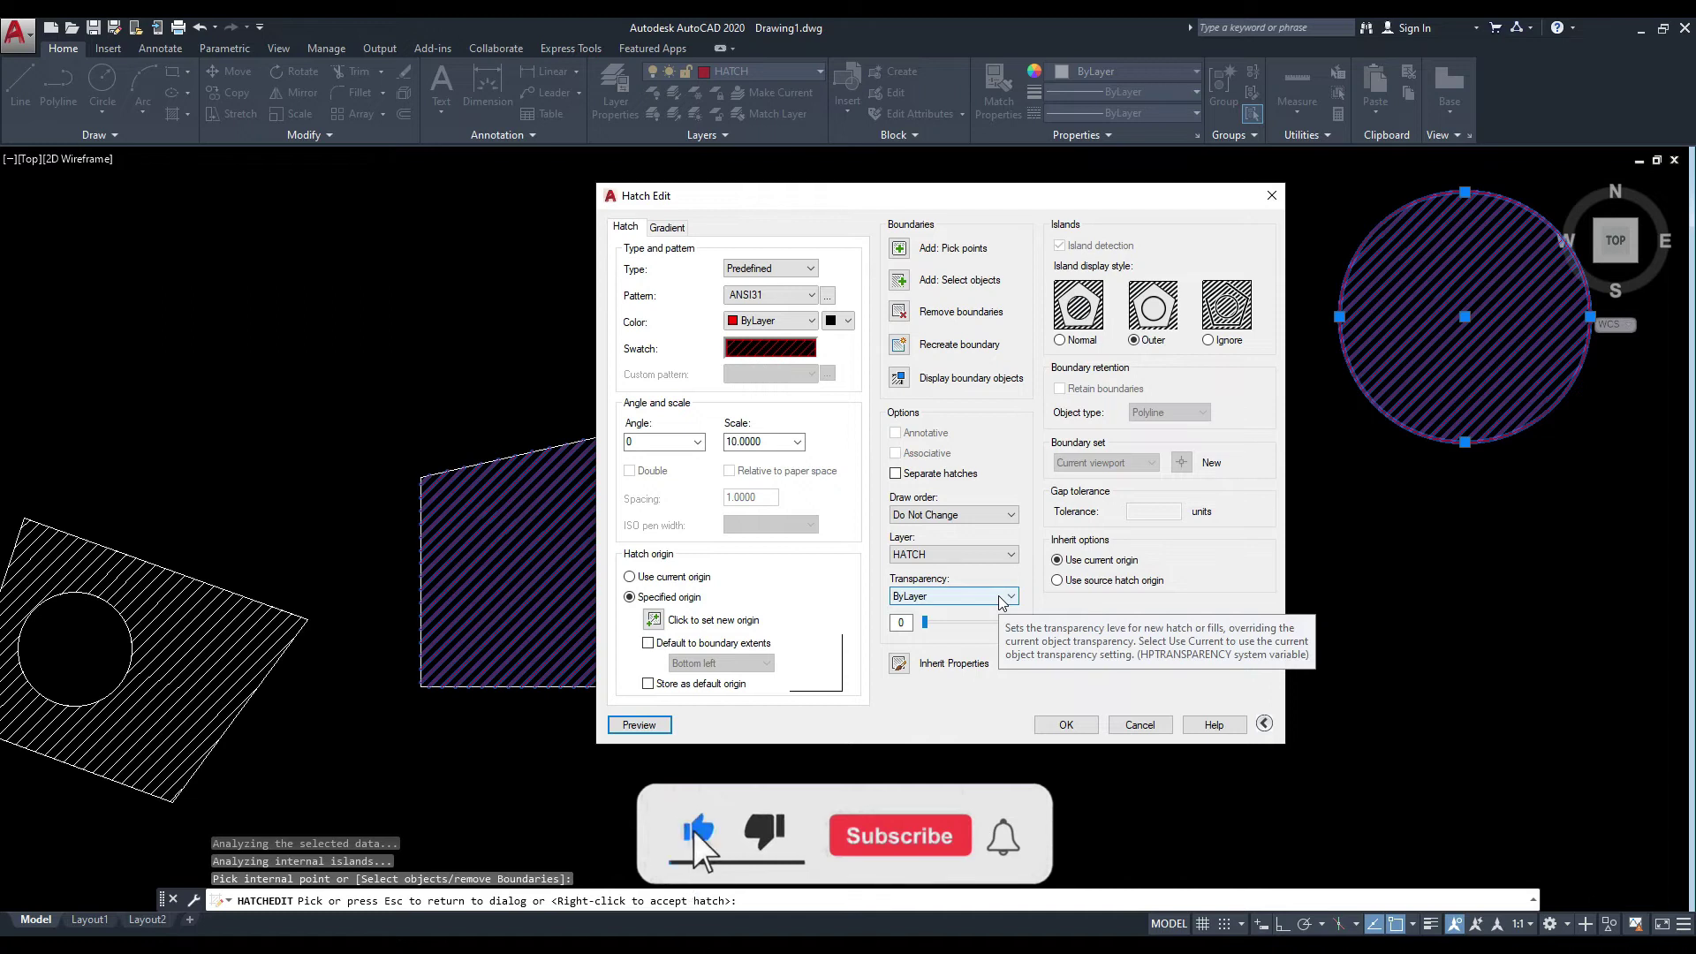
click(1004, 598)
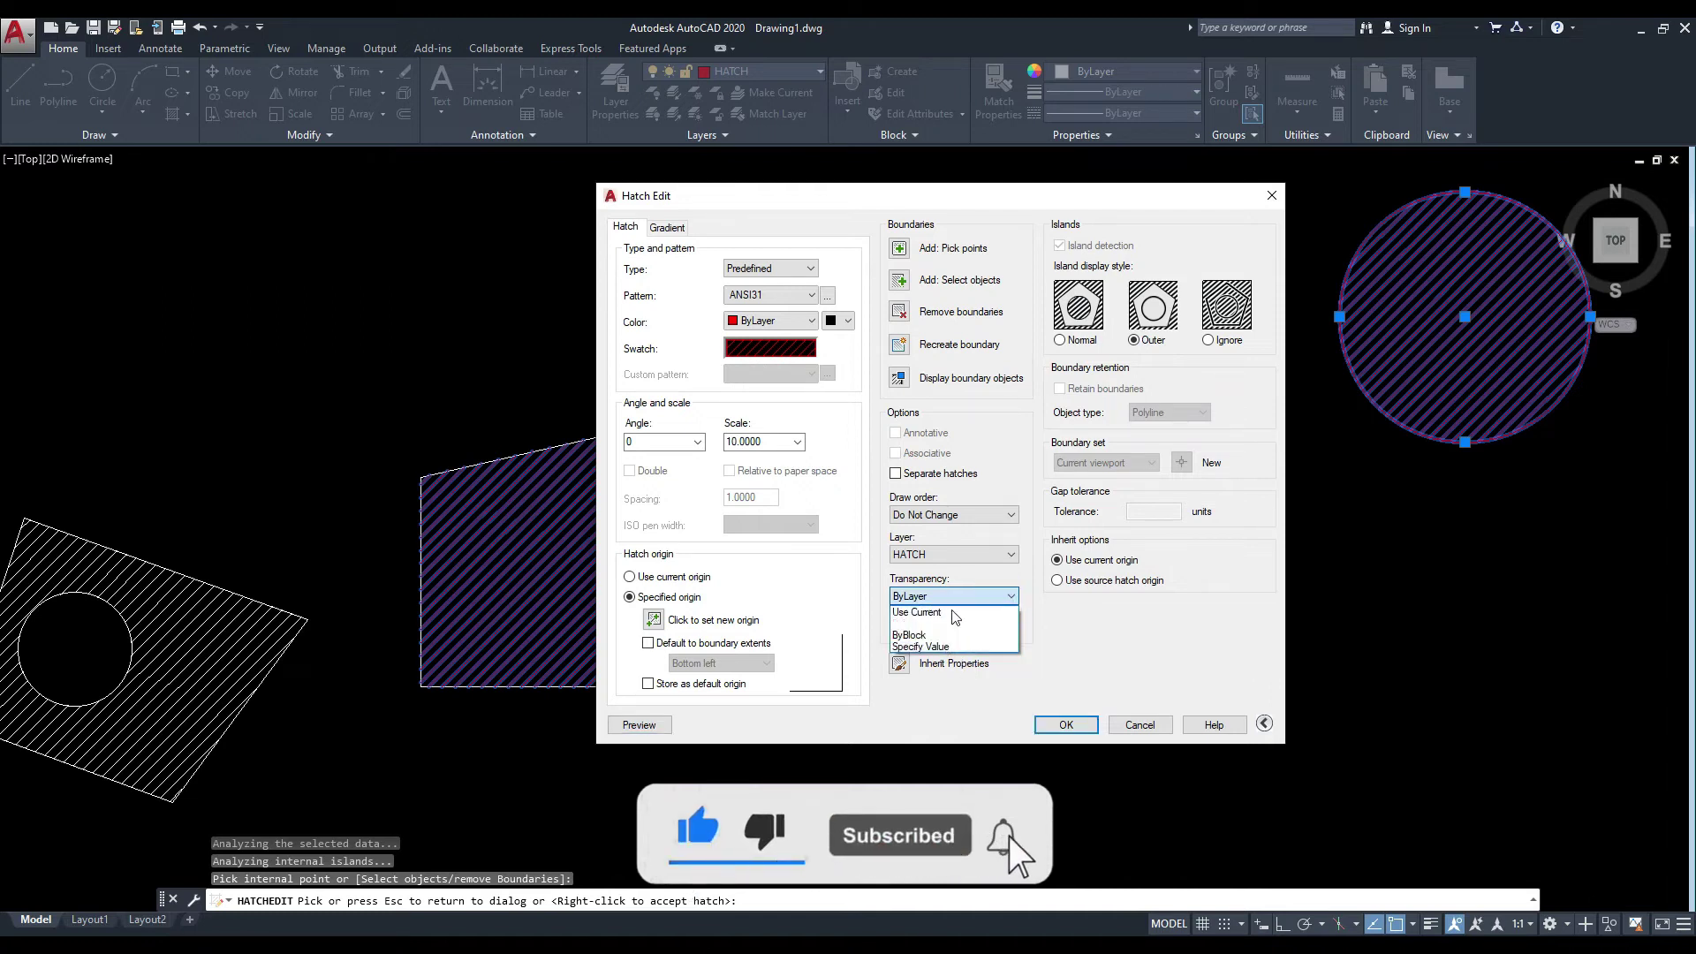
click(959, 623)
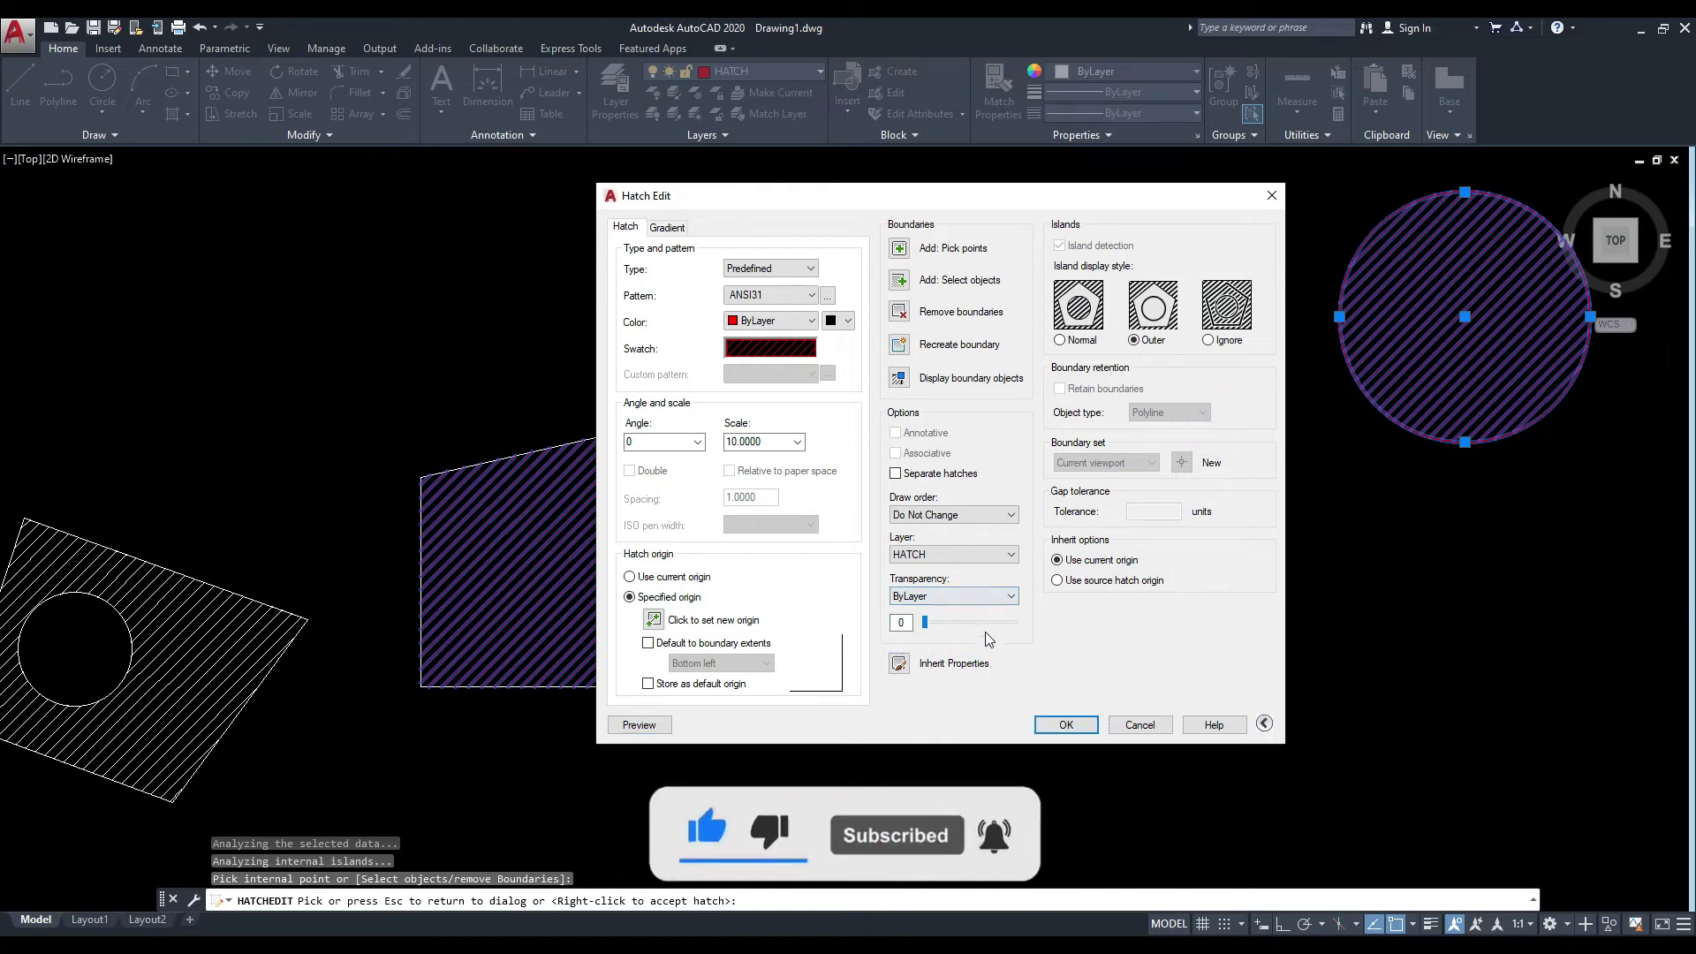
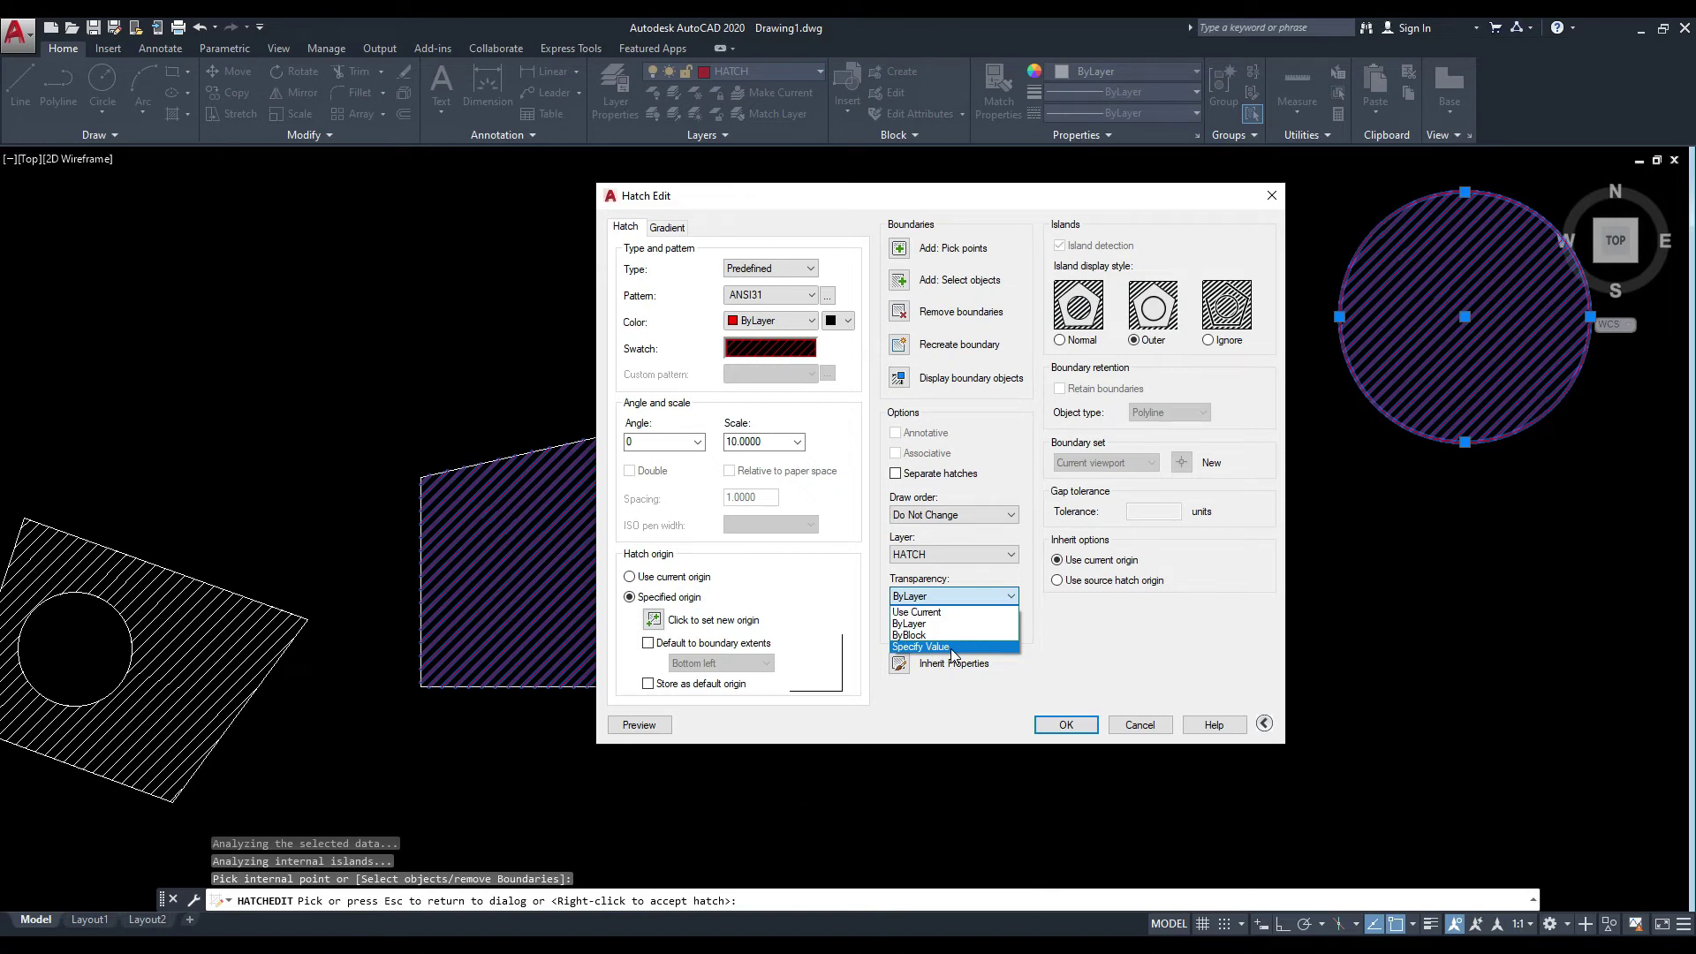
Give the hatch a custom transparency value of 16.
click(955, 648)
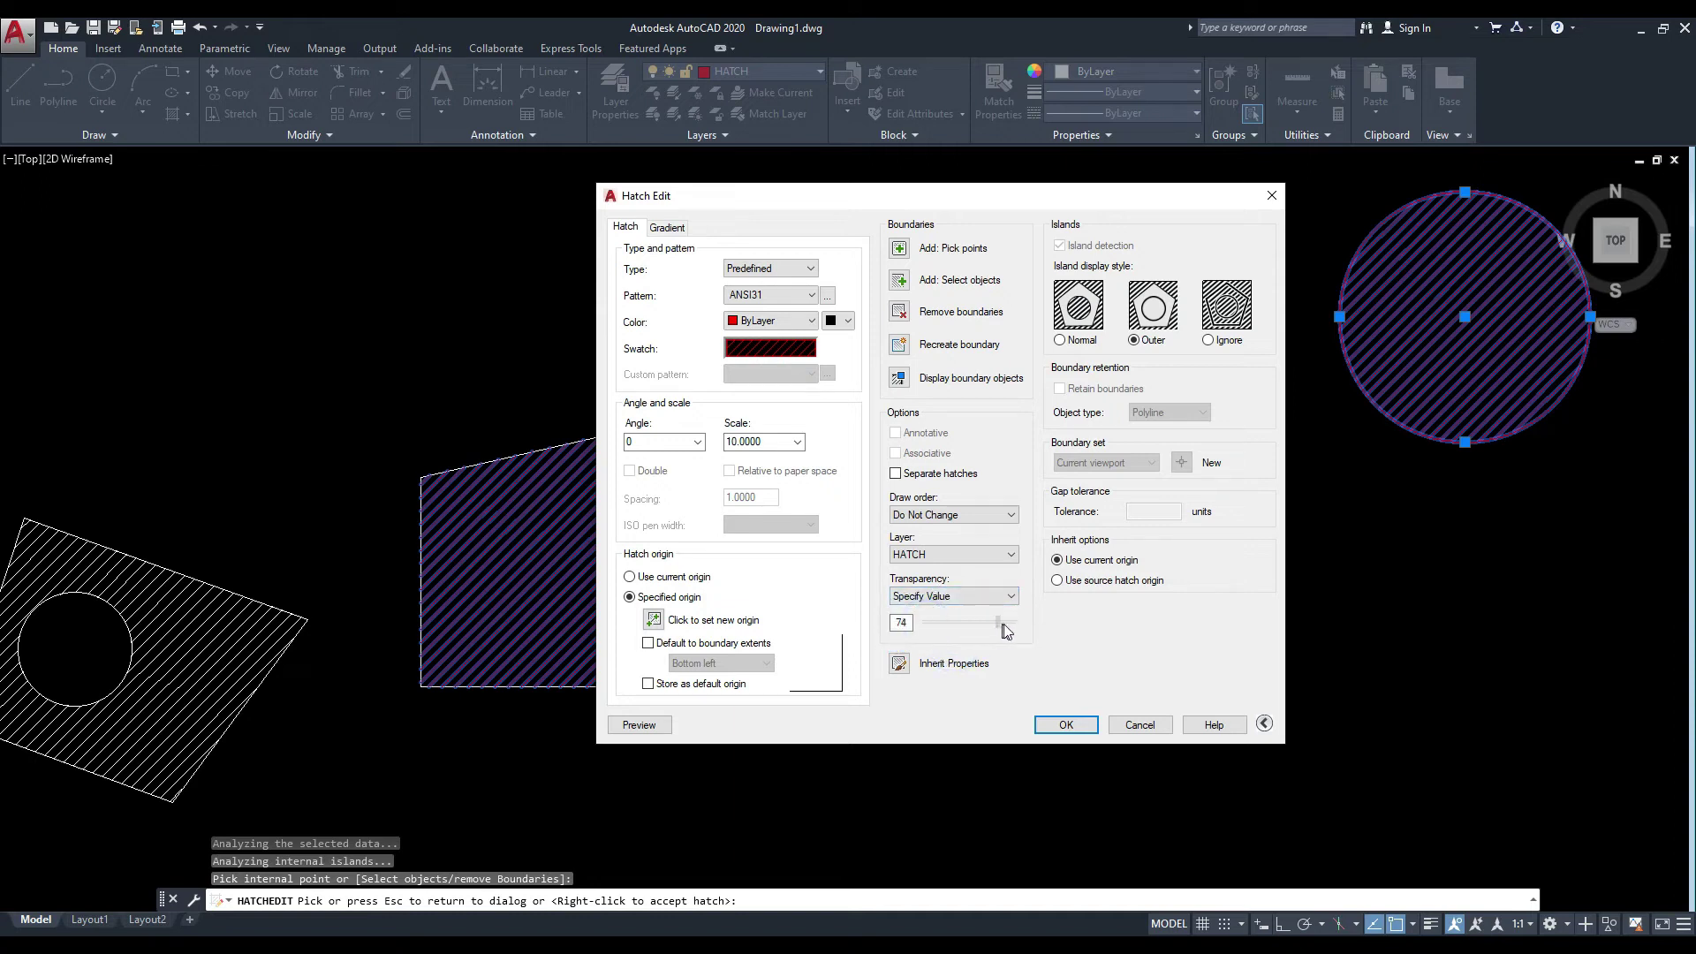
drag(1001, 623, 936, 622)
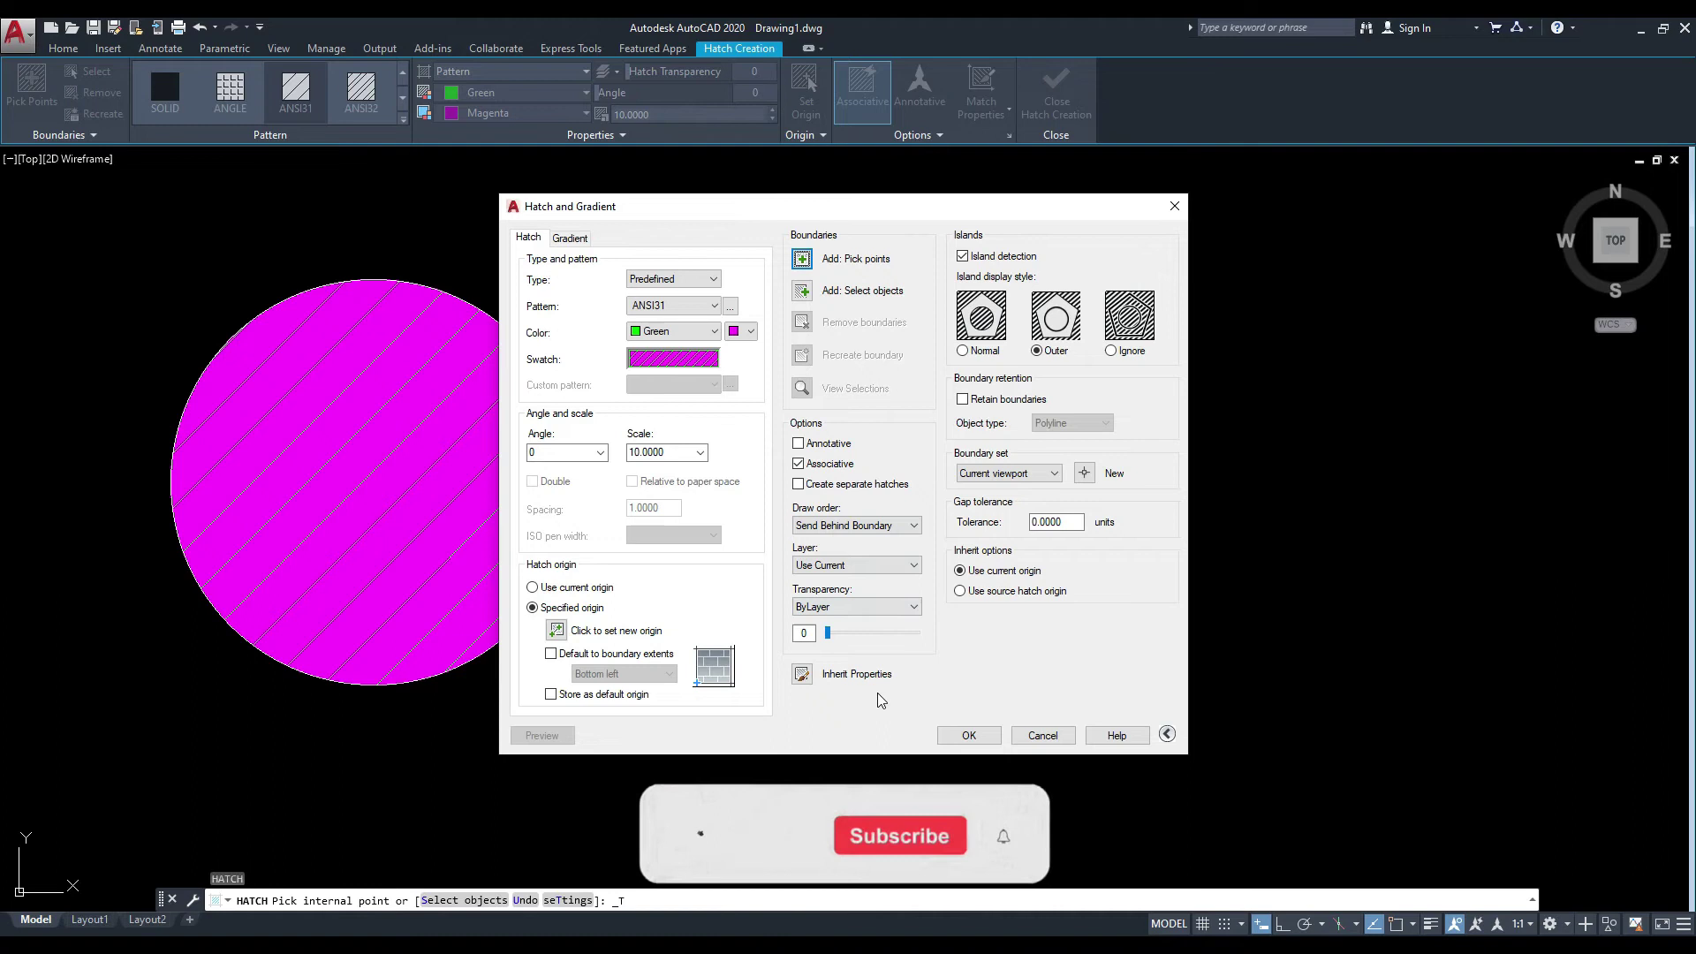
Inherit the left circle's magenta ANSI31 hatch and apply it inside the empty right circle.
click(802, 676)
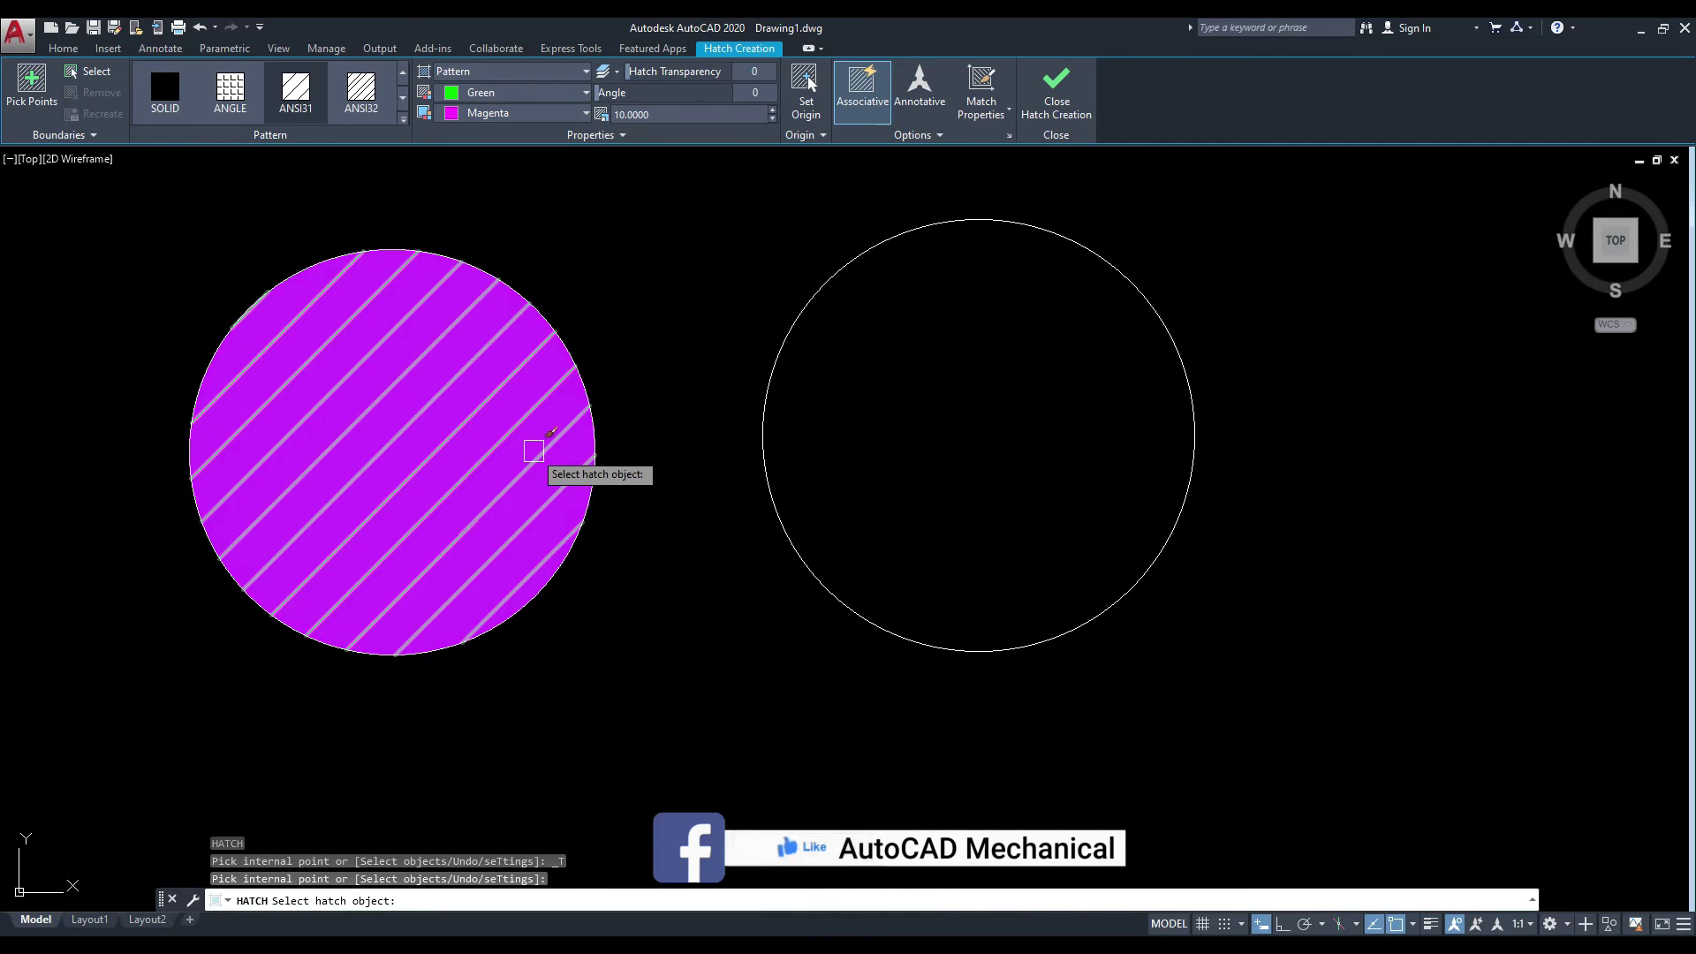
click(494, 473)
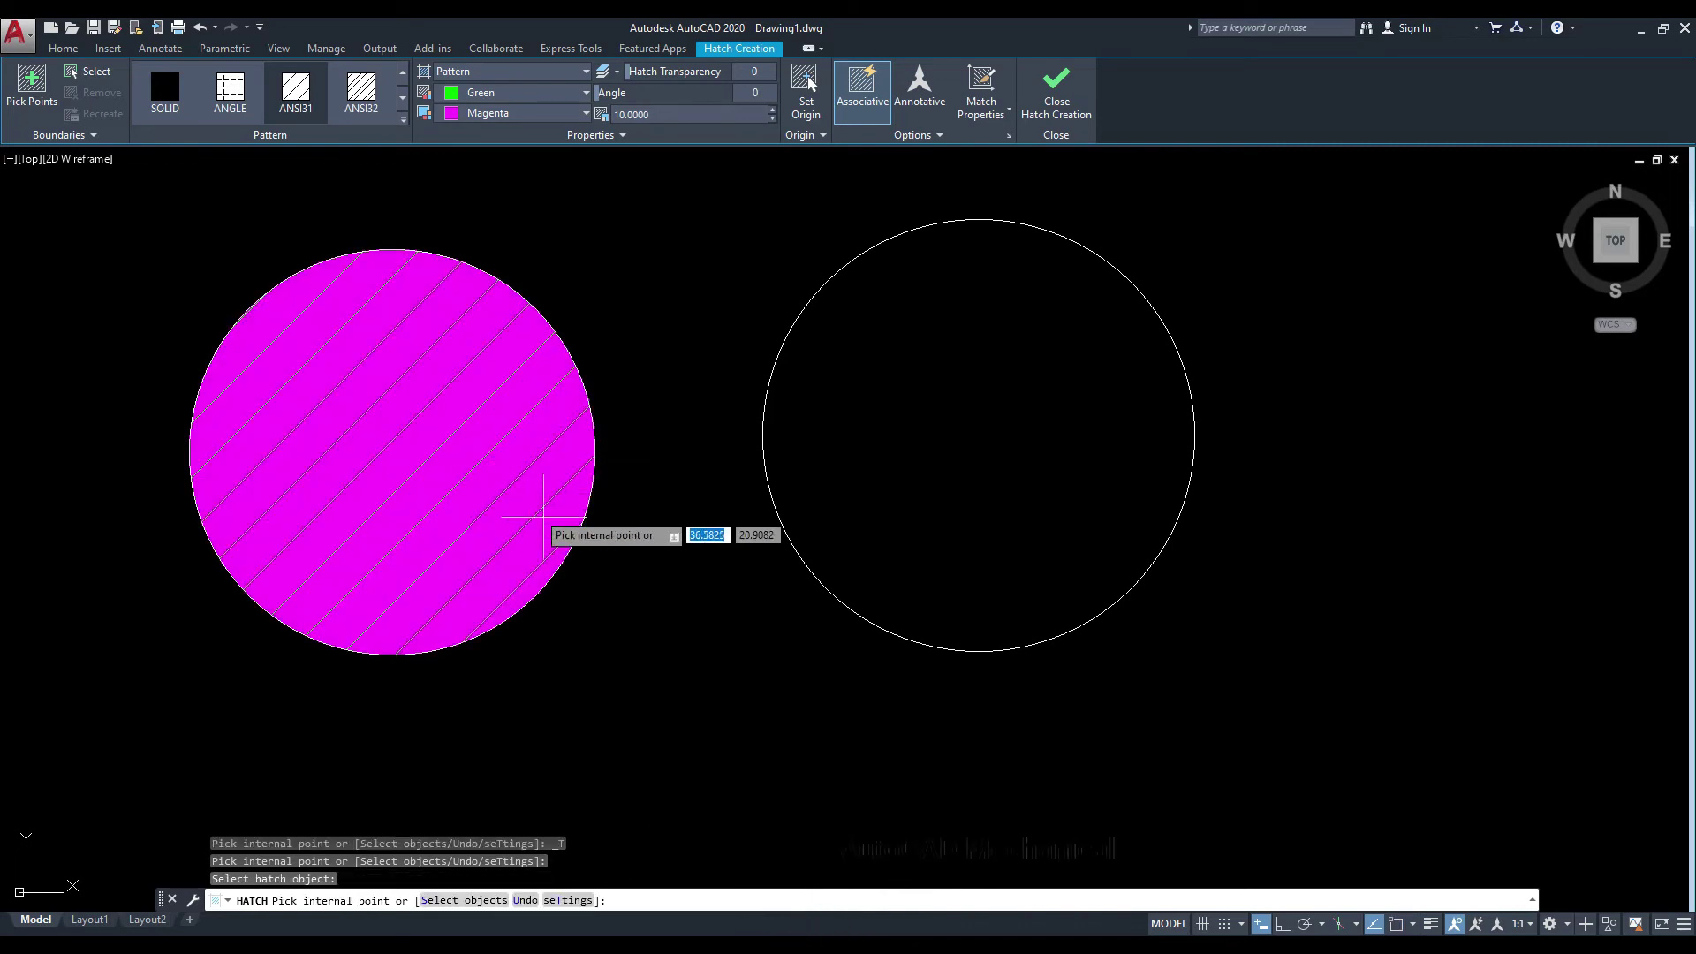
middle_drag(694, 601, 713, 549)
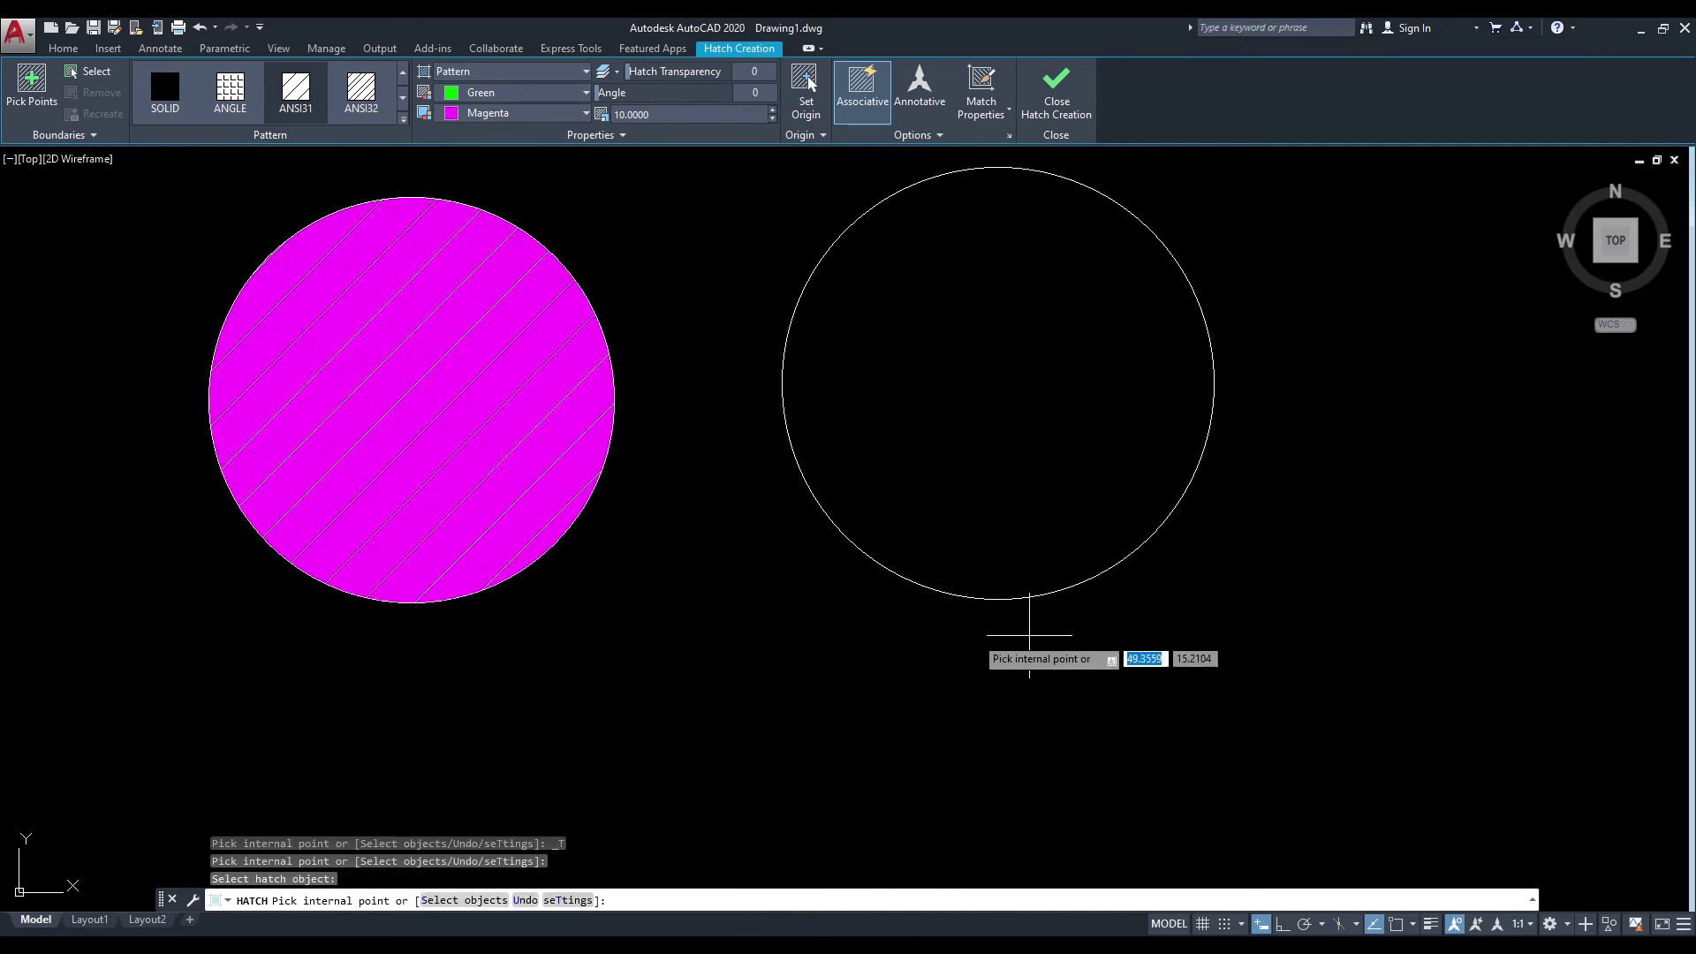
middle_drag(1373, 410, 1301, 501)
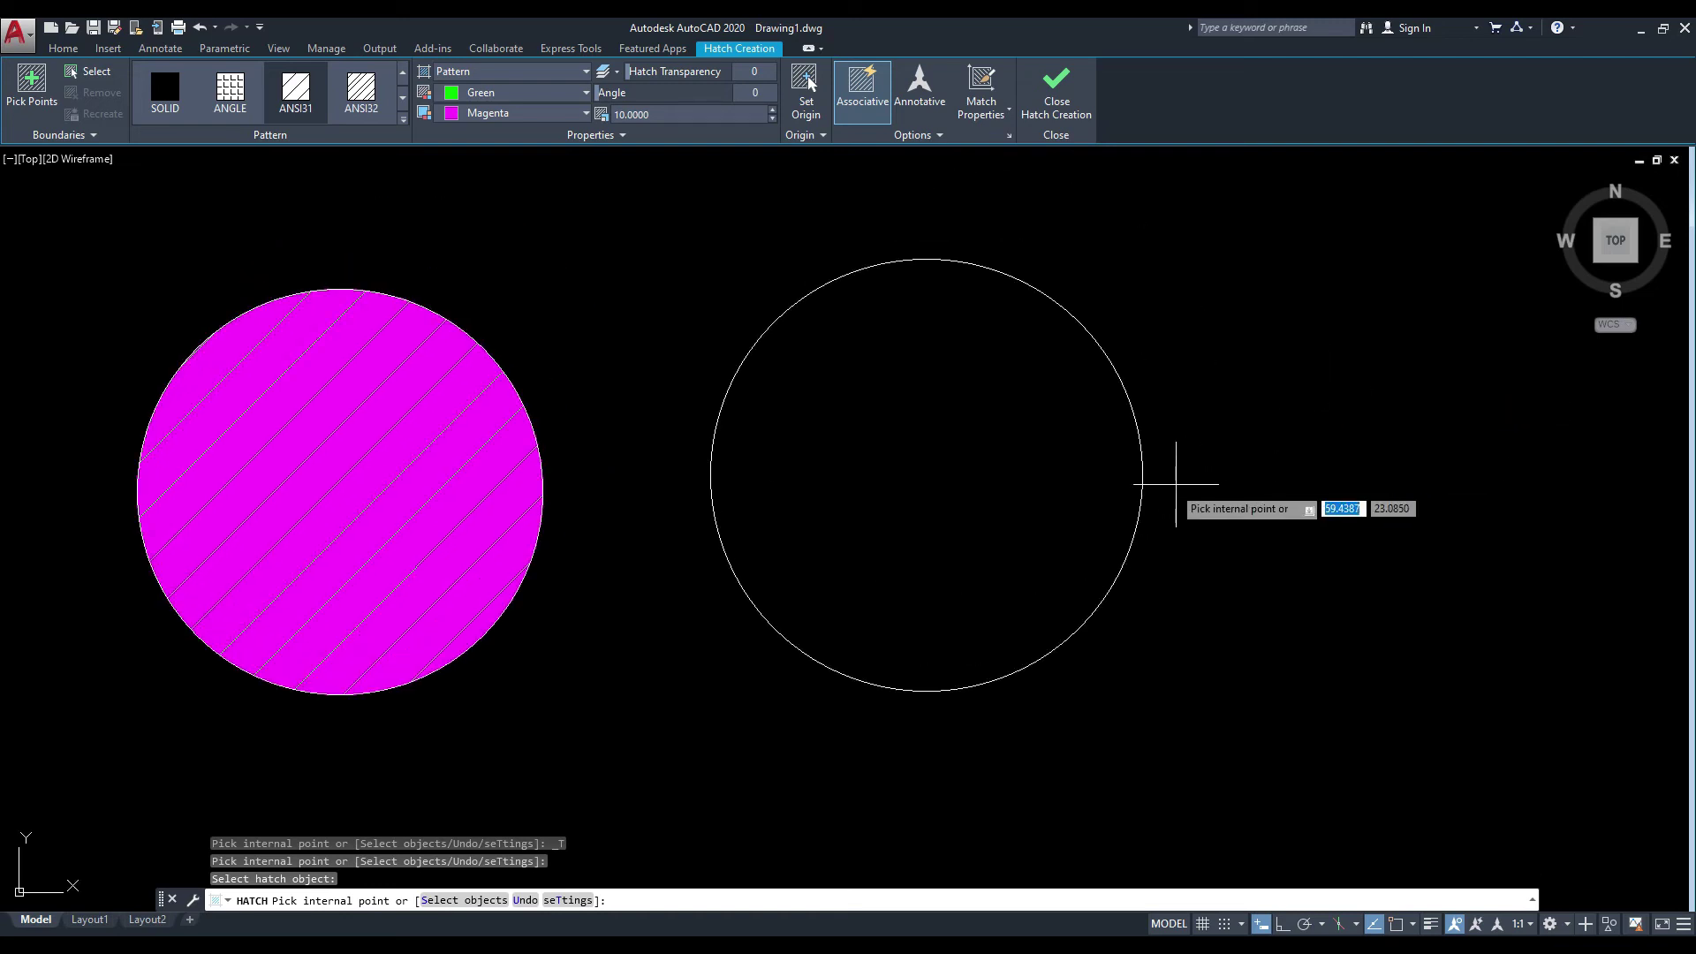
click(1032, 483)
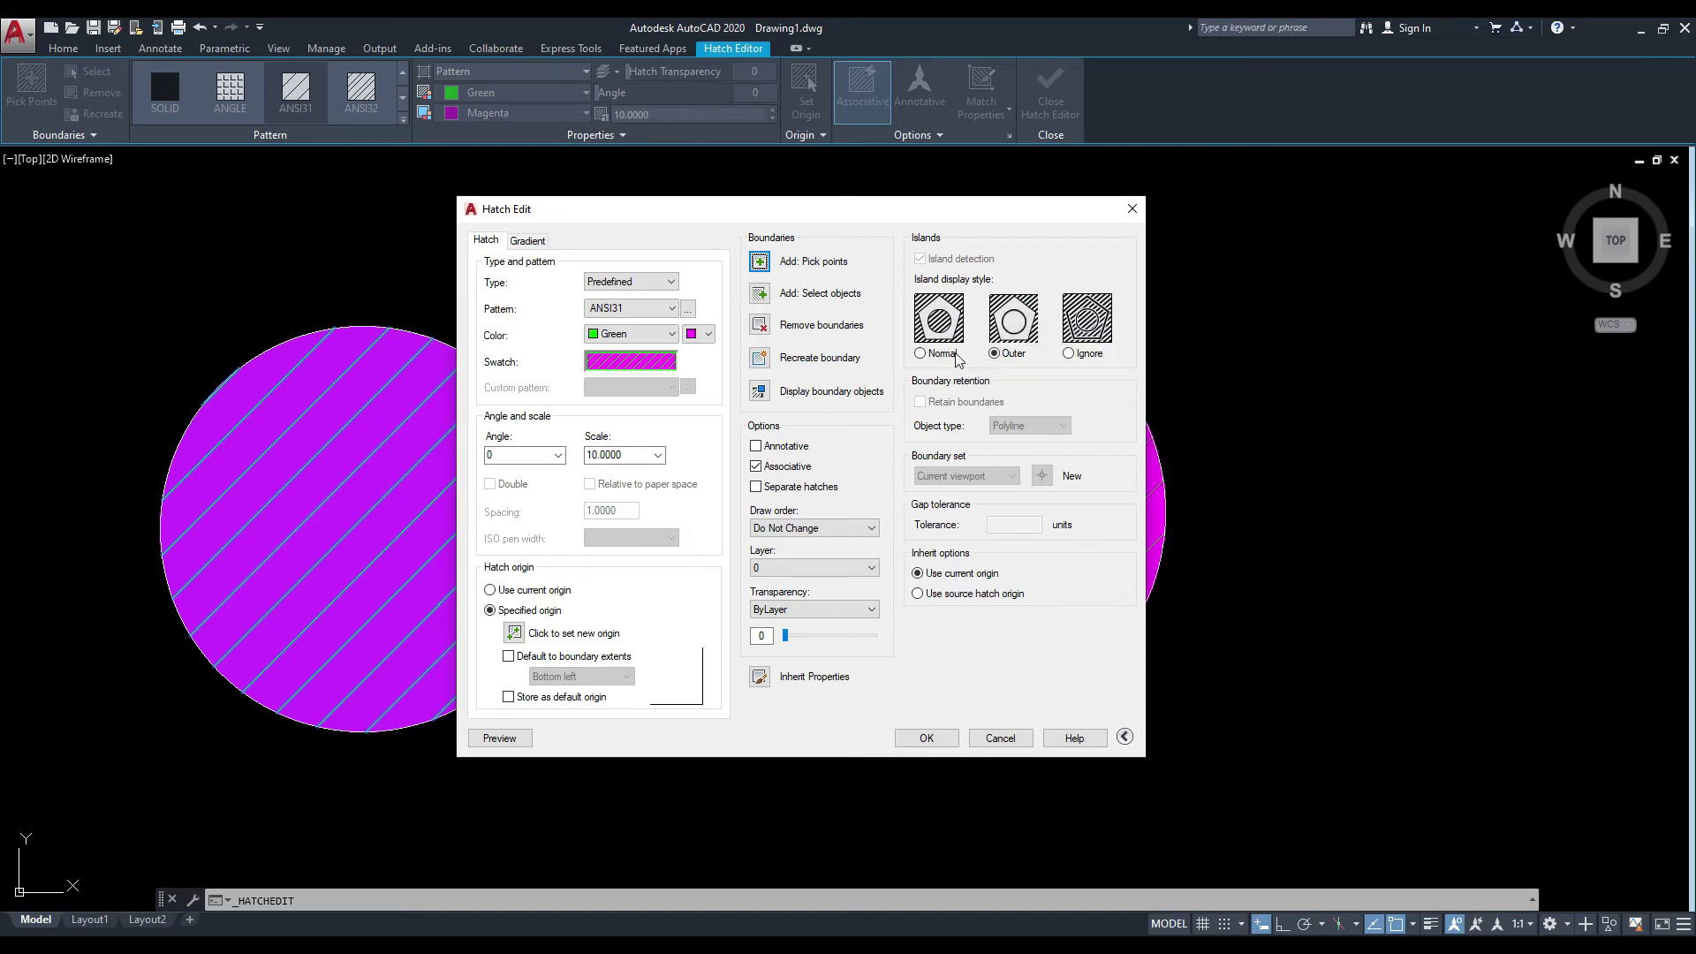
Compare the Normal and Ignore island styles, keep Outer, and accept the hatch settings.
click(921, 354)
click(996, 354)
click(1071, 354)
click(994, 354)
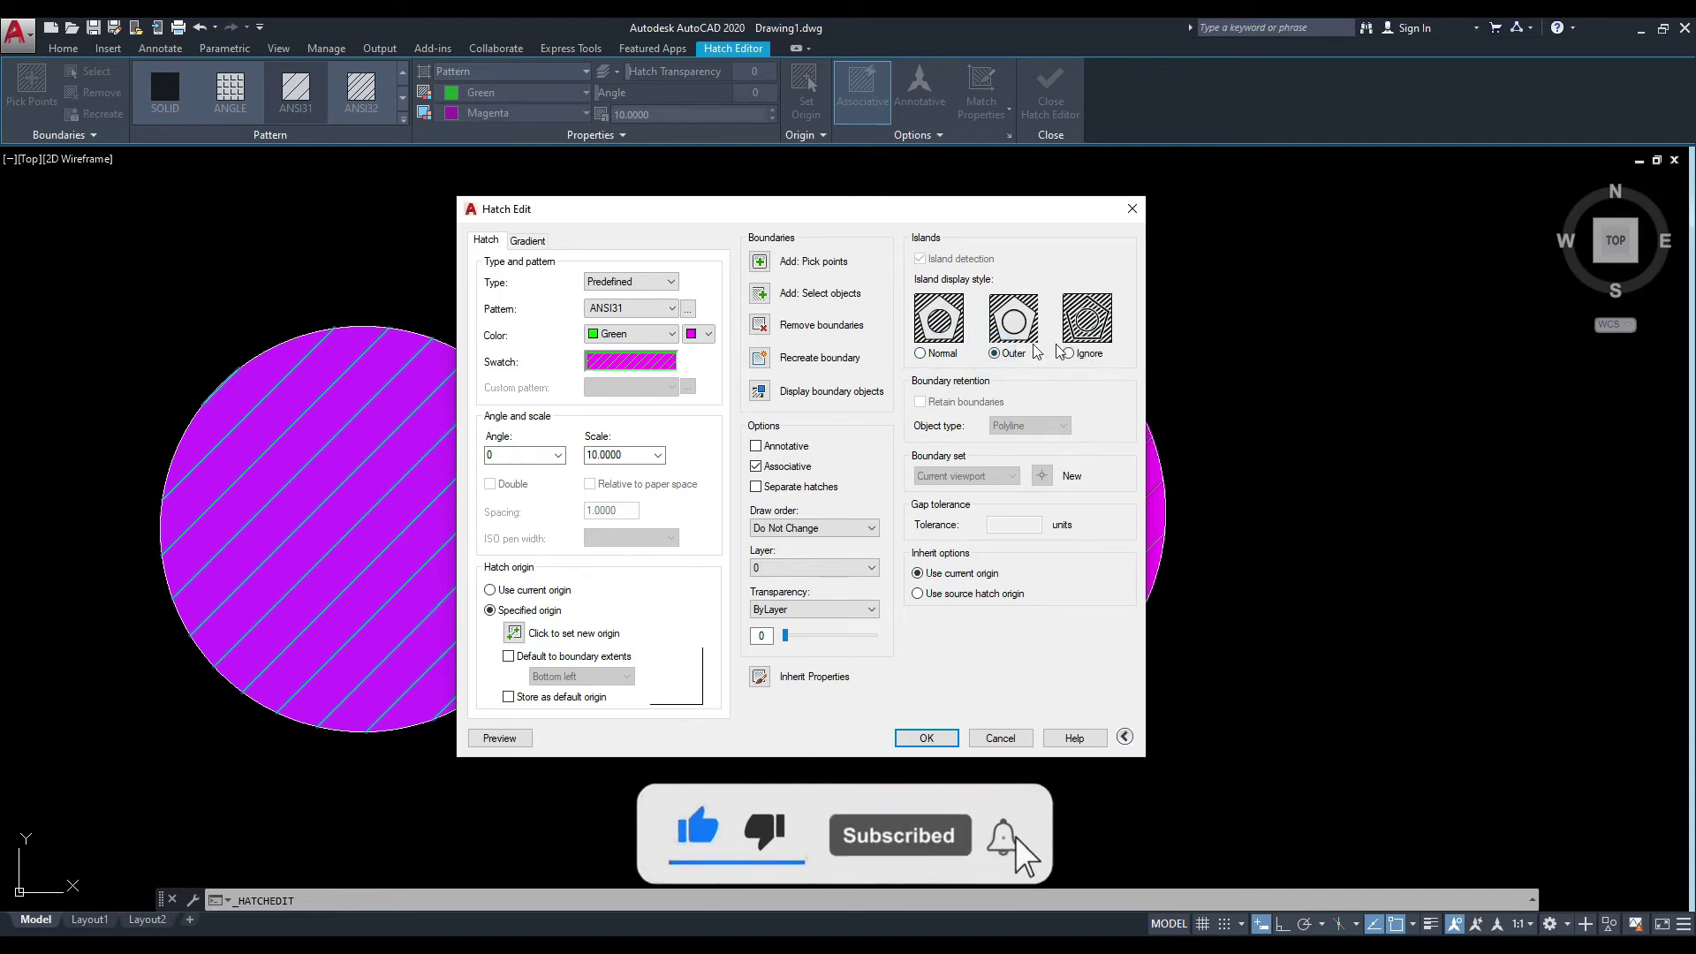
drag(1035, 215, 921, 228)
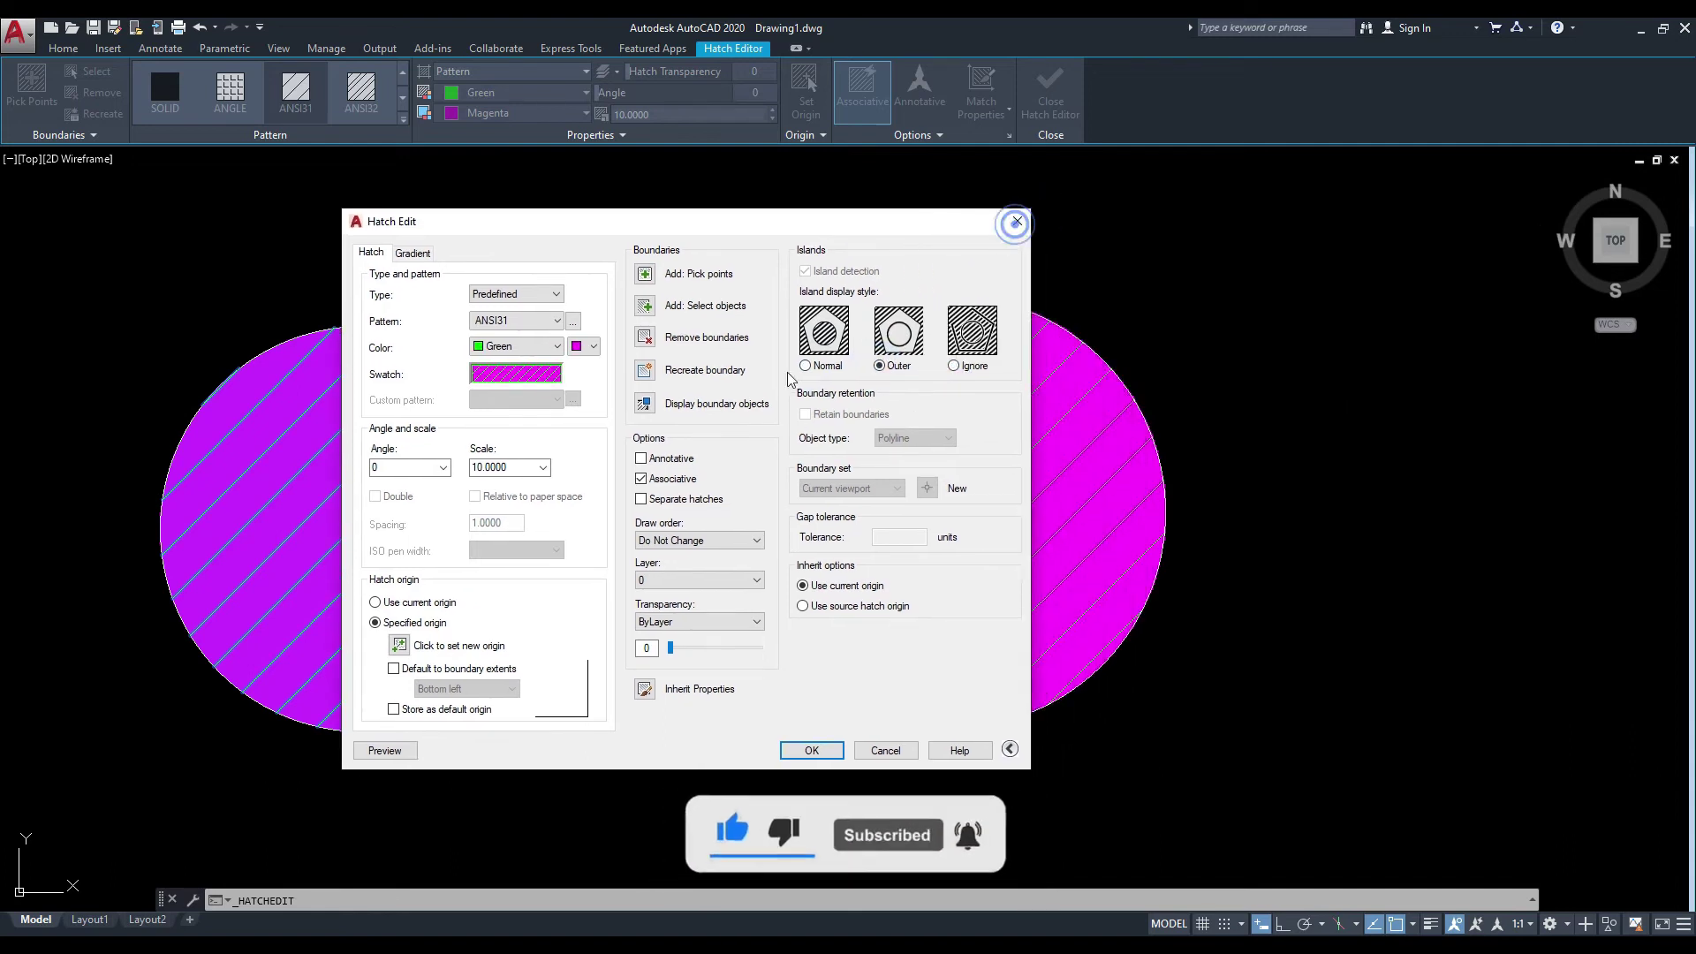
click(1018, 222)
Zoom out to both hatched circles and close the Hatch Editor.
scroll(938, 364, down, 2)
middle_drag(901, 352, 761, 401)
middle_drag(1089, 363, 864, 397)
click(1071, 96)
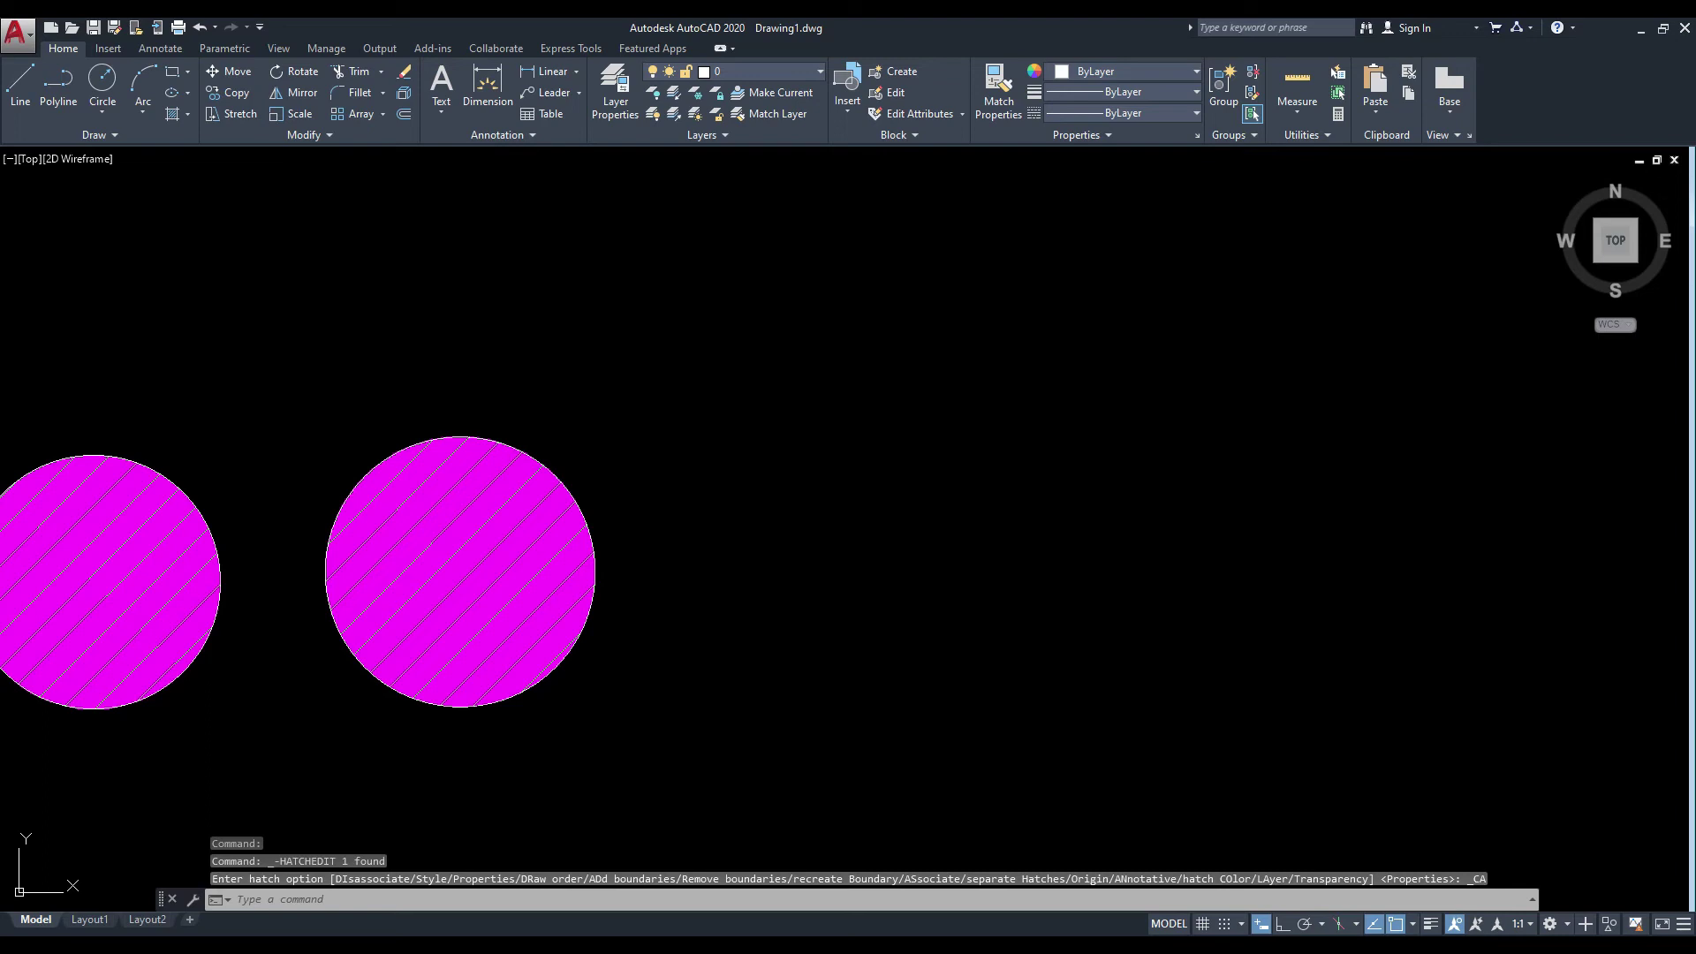
Draw a rectangle to the right of the hatched circles.
text(rec)
key(Return)
click(810, 349)
middle_drag(1098, 431, 1026, 415)
Draw a circle inside the new rectangle.
text(c)
key(Return)
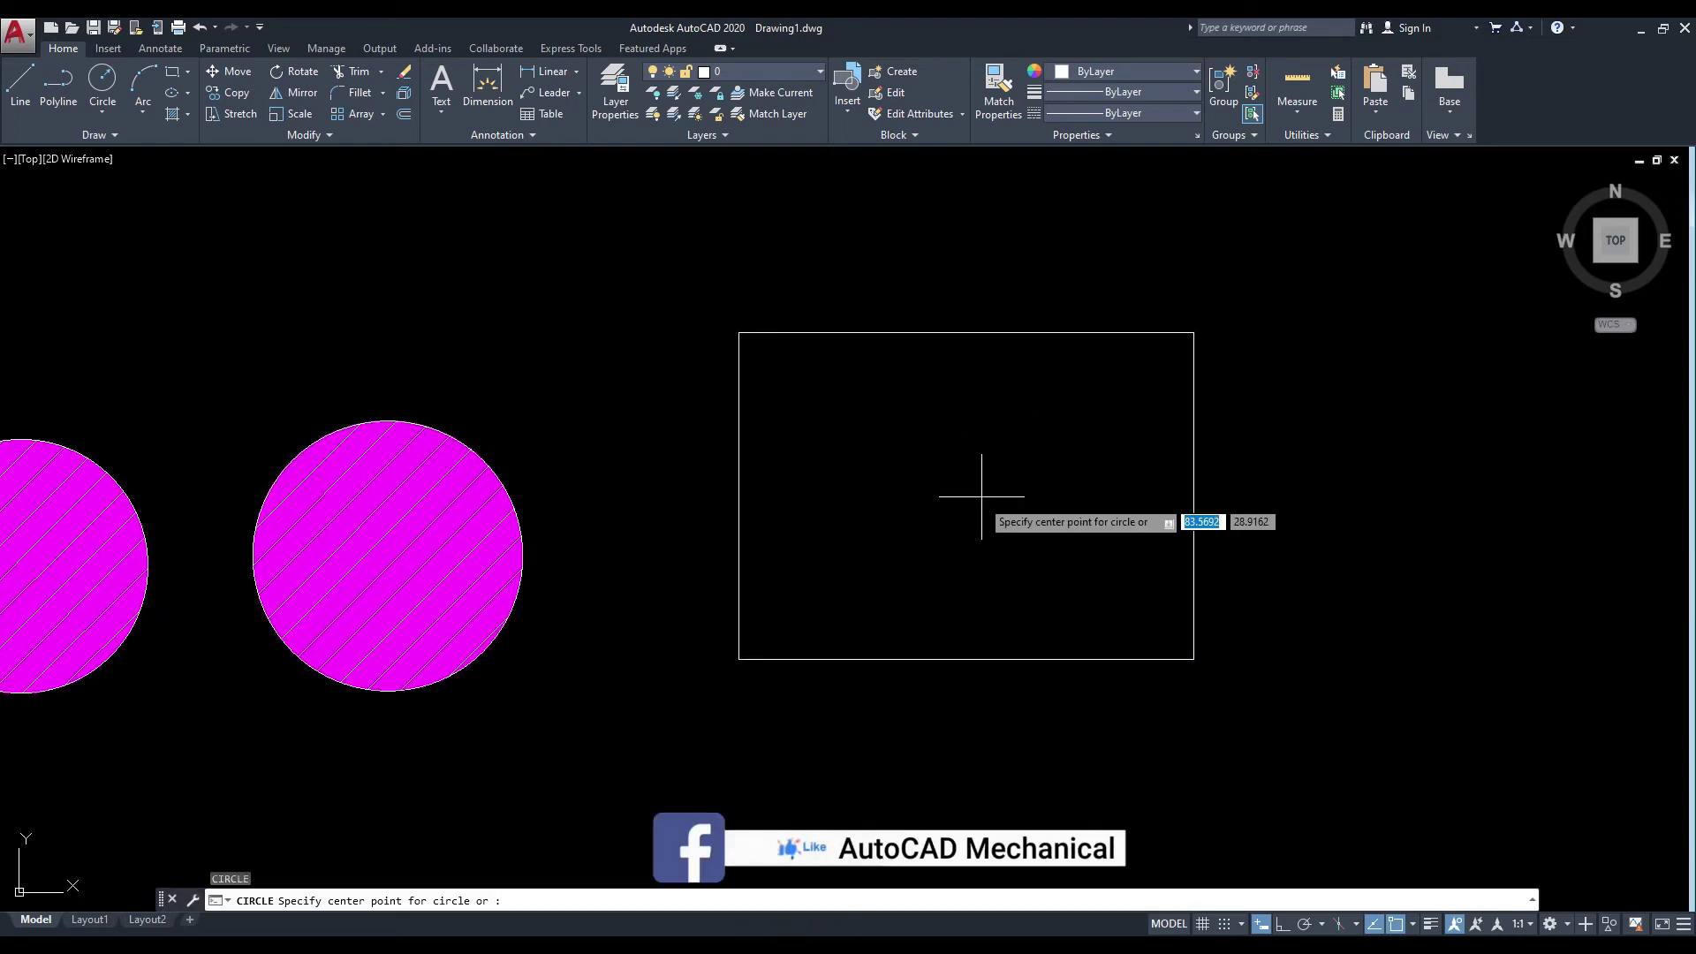
click(963, 506)
click(1048, 482)
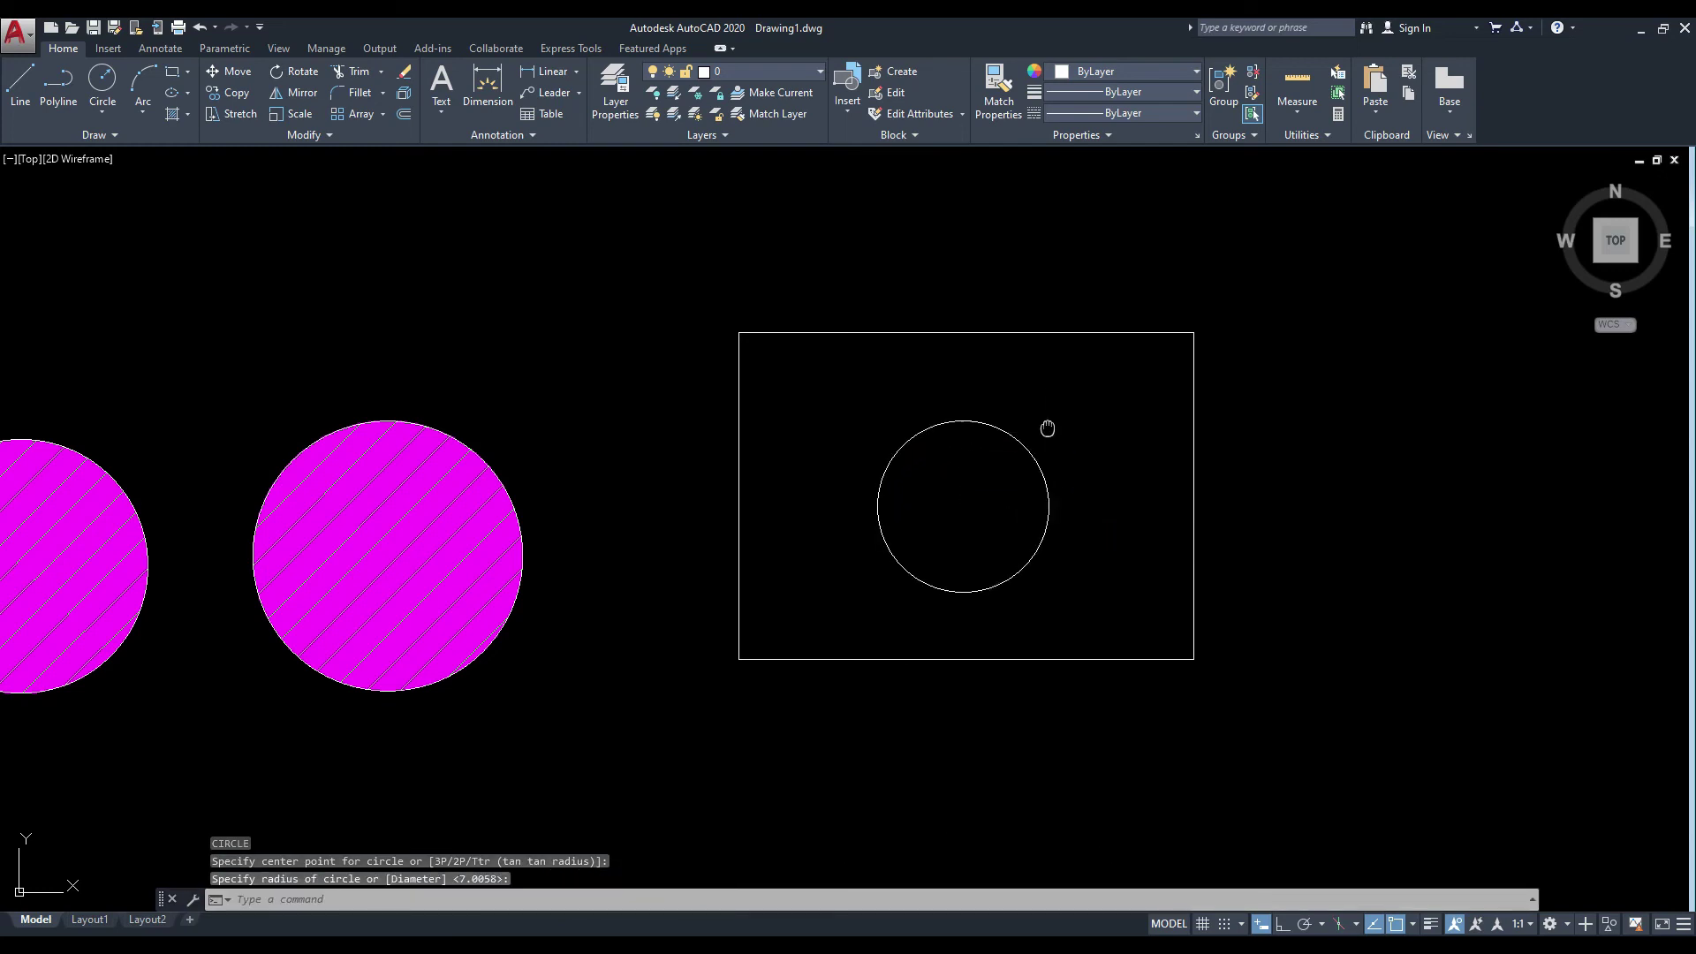
middle_drag(1049, 427, 1061, 409)
text(pol)
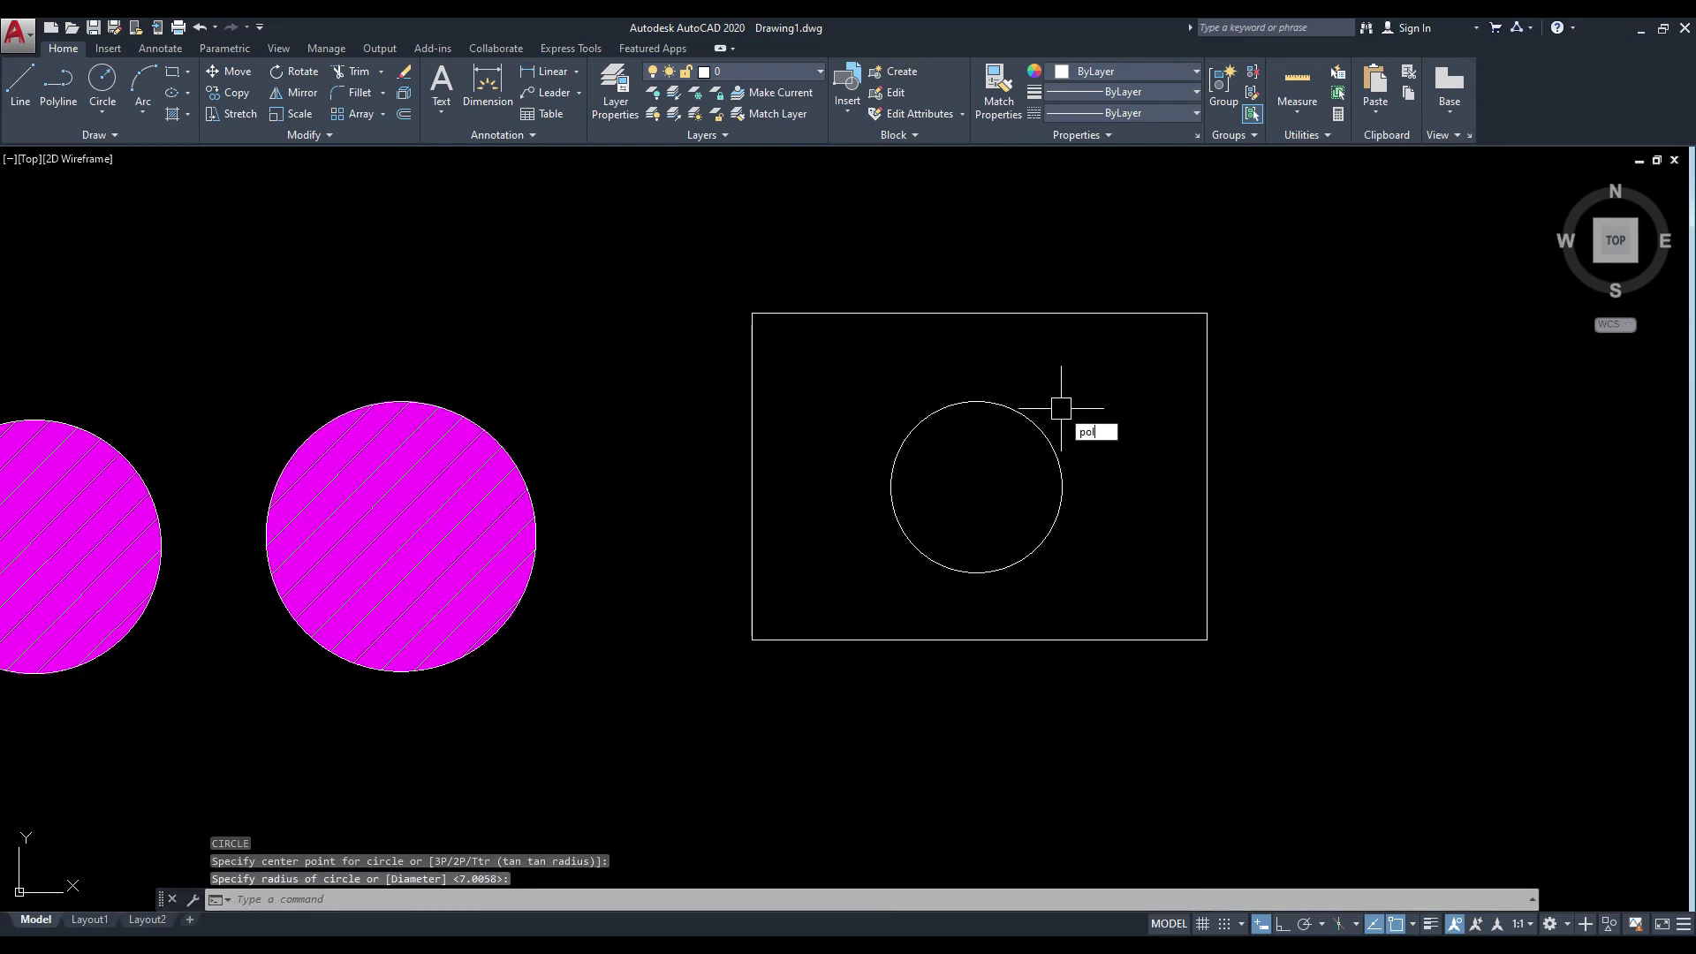
Draw a six-sided inscribed polygon centred on the circle, then start a new hatch.
key(Return)
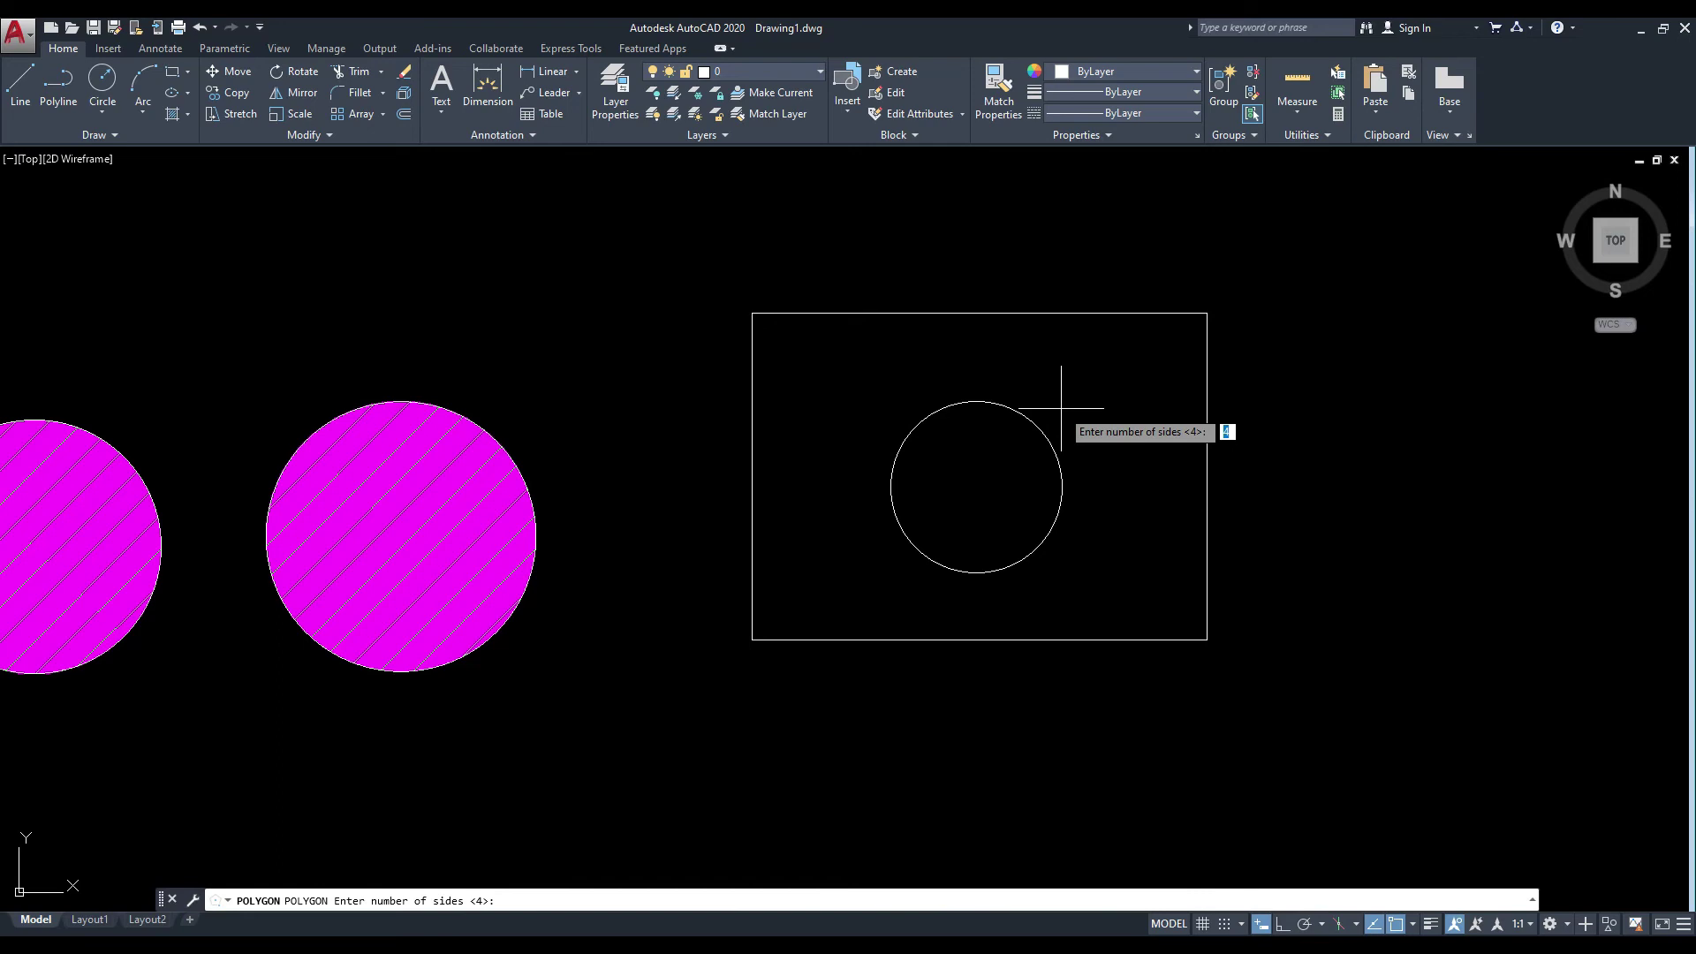
text(6)
key(Return)
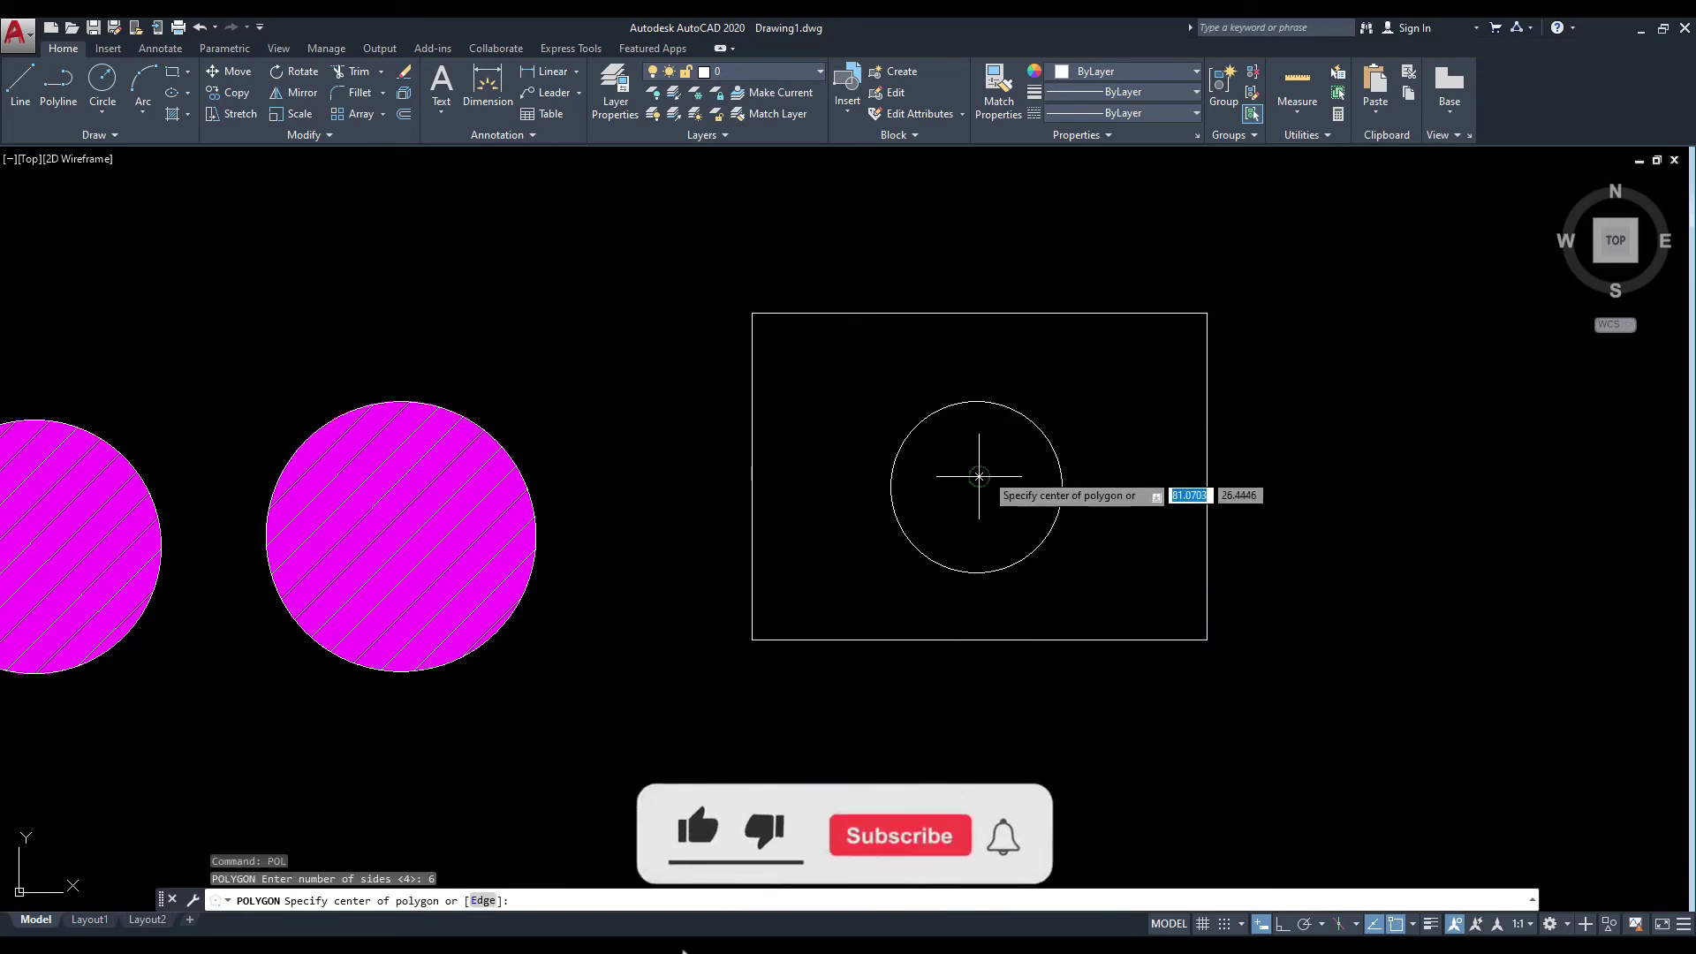
click(979, 477)
click(1095, 538)
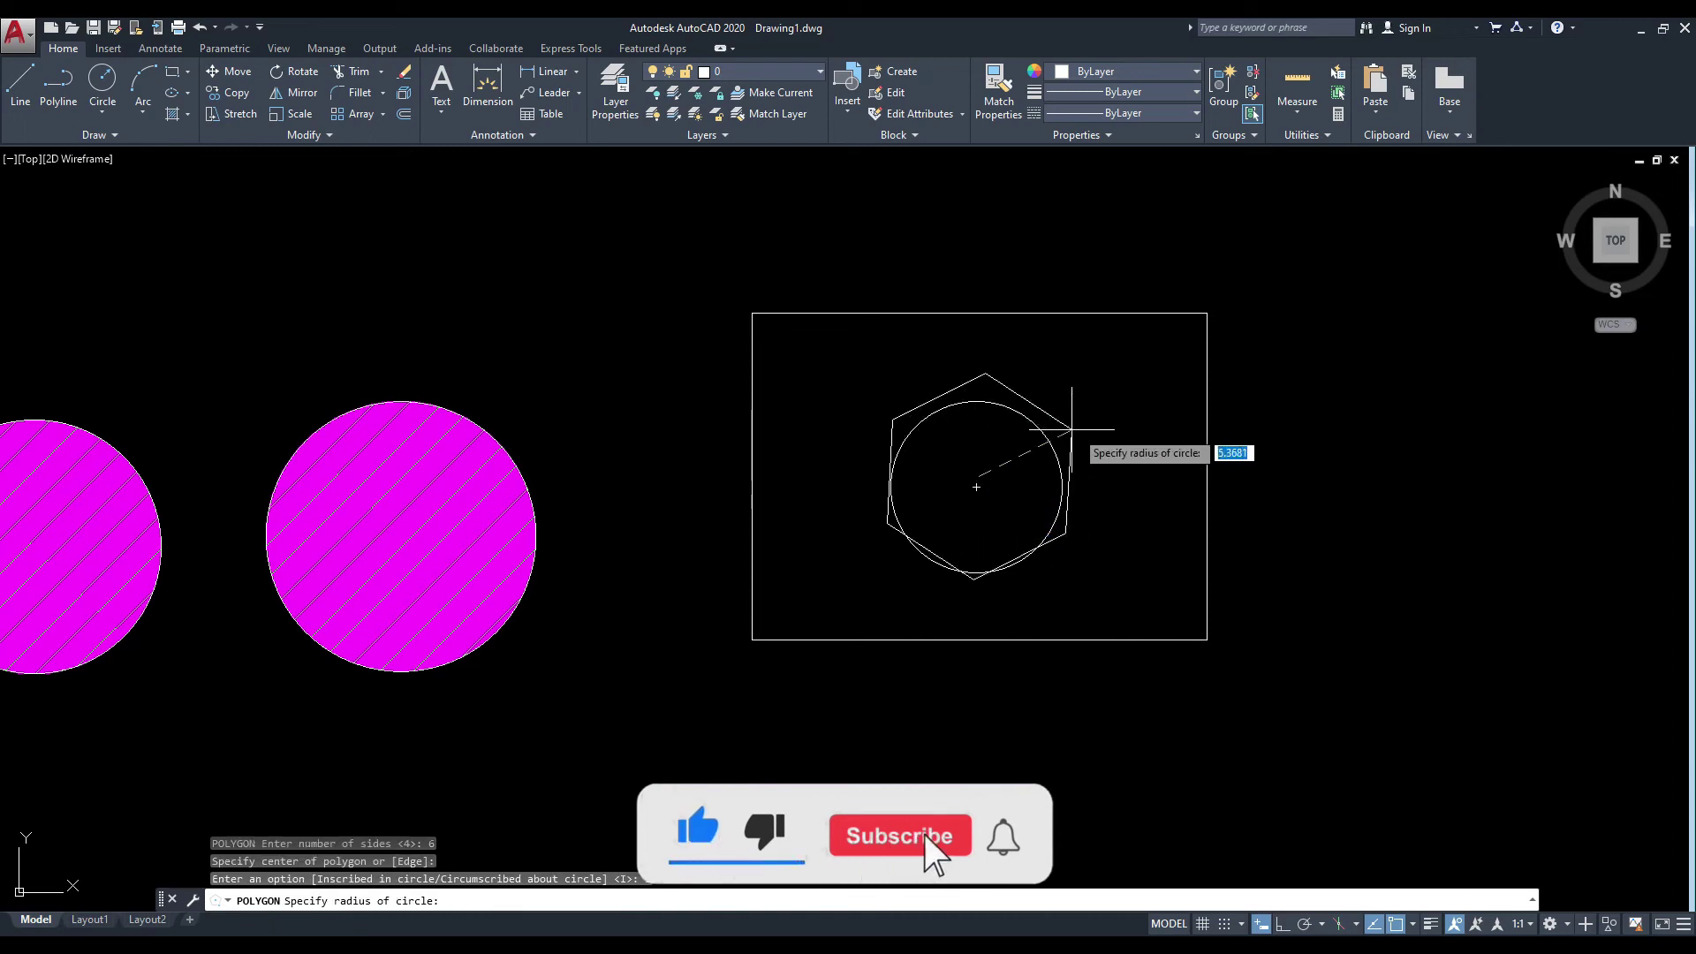
click(1098, 429)
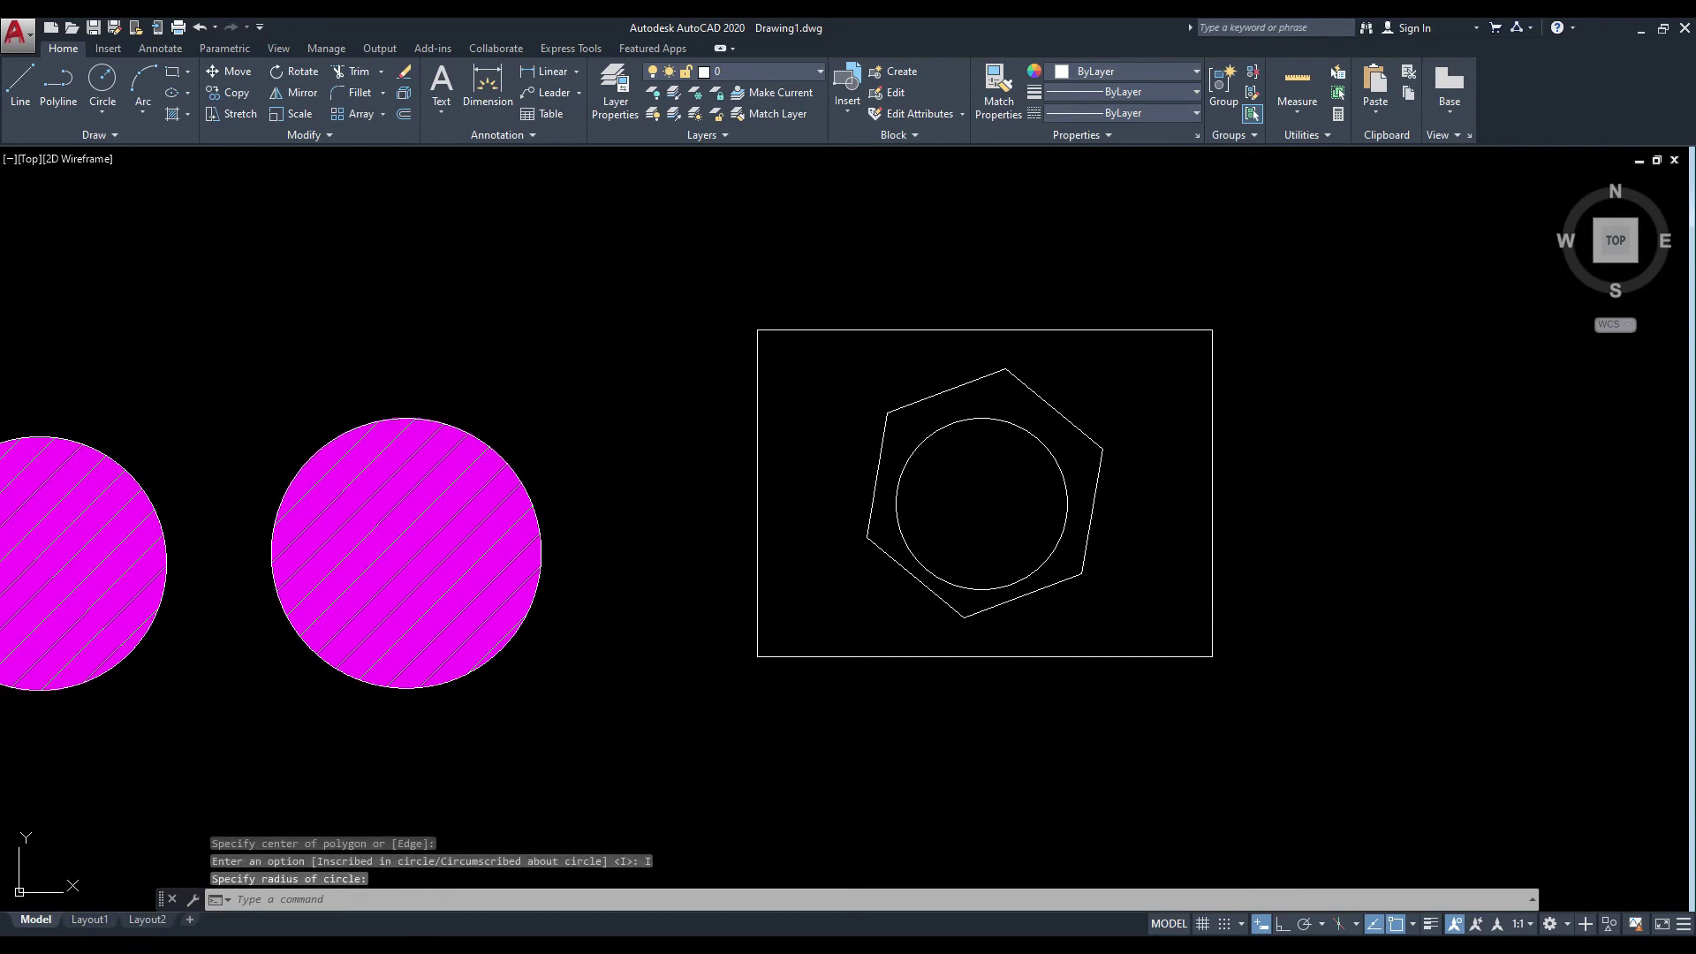
text(h)
key(Return)
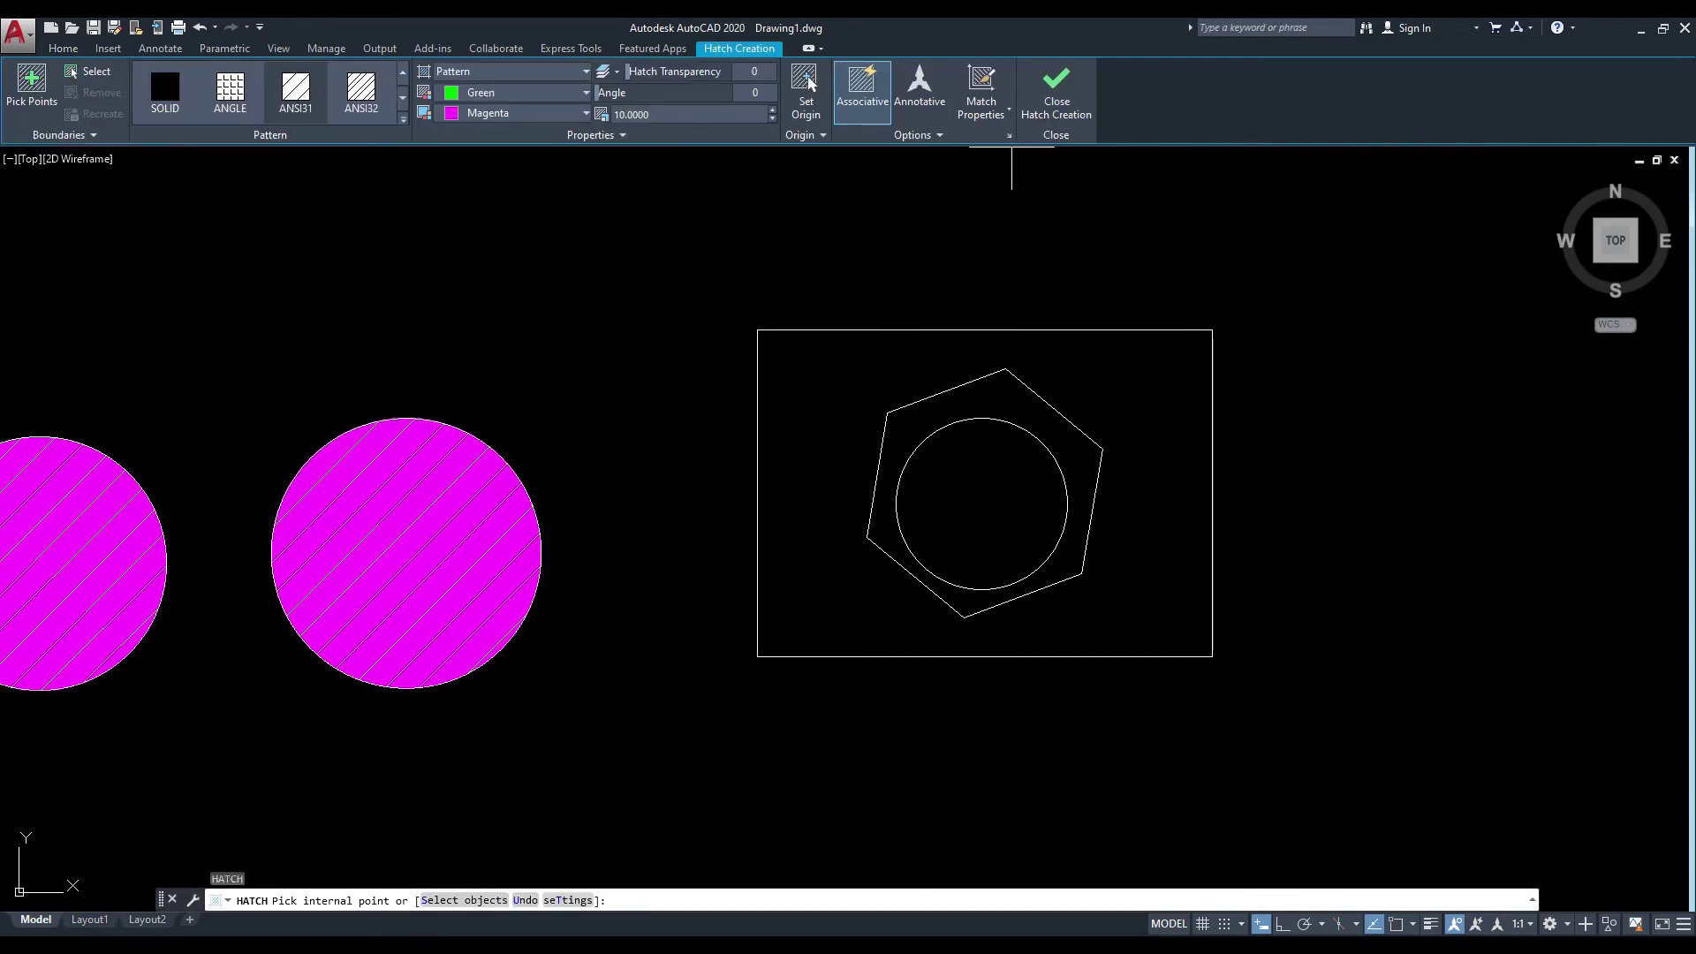
Set the new hatch's island display style to Ignore after trying Normal and Outer.
click(1008, 135)
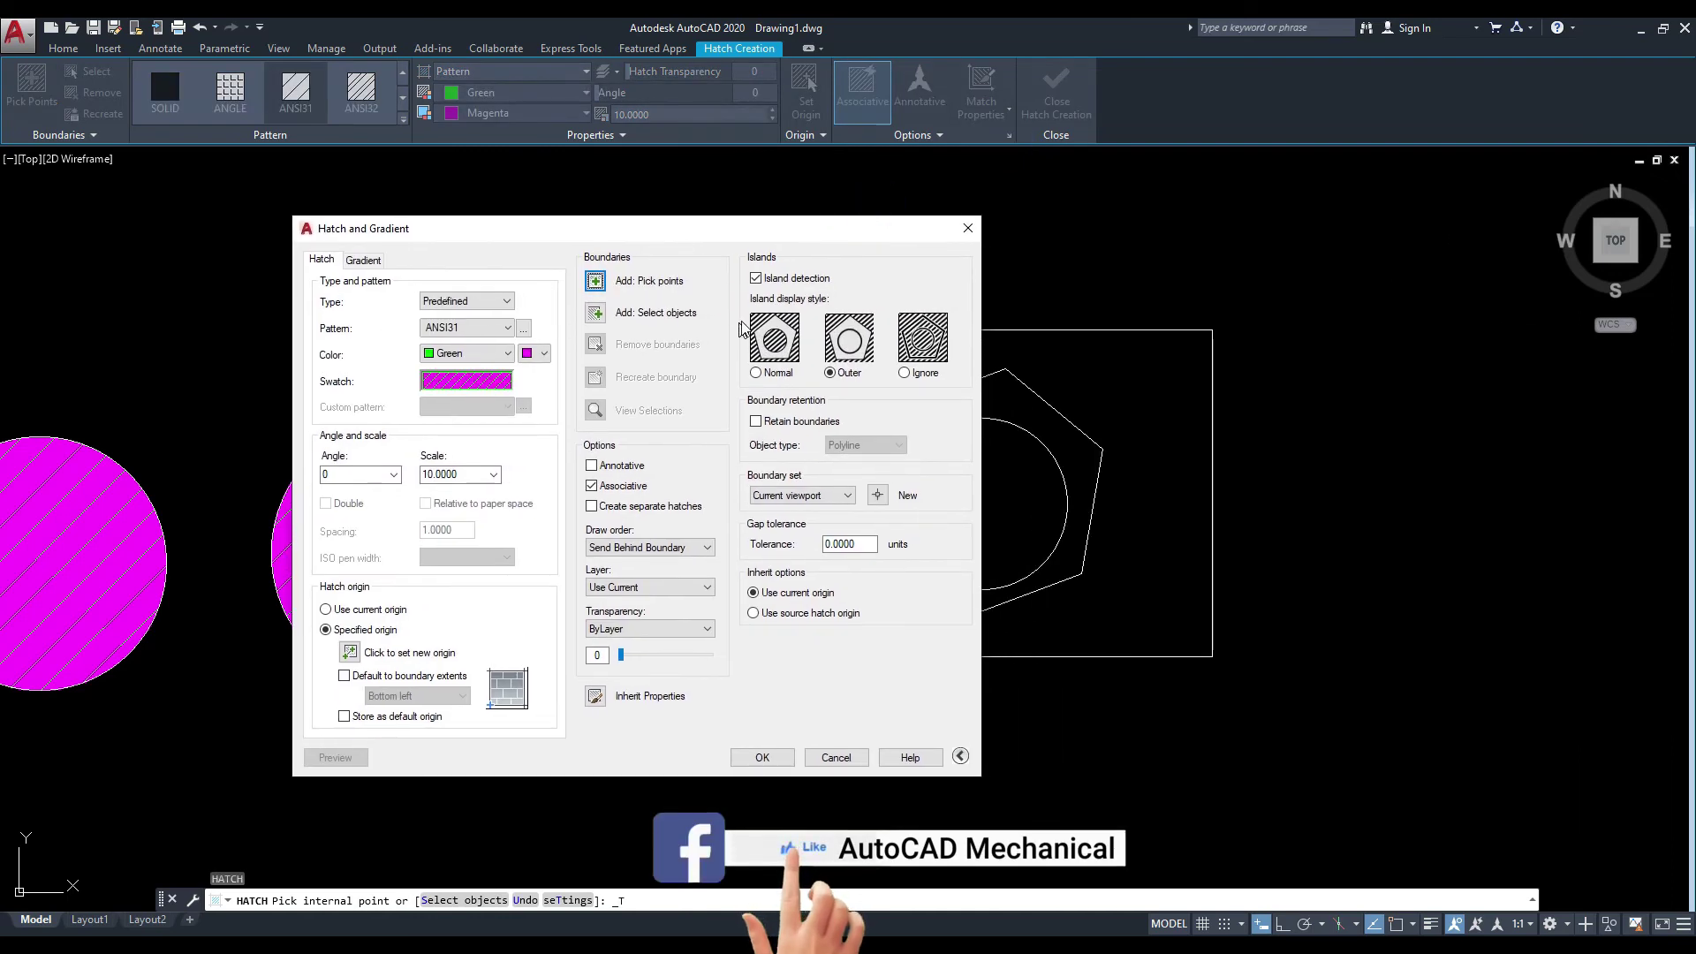
mouse_move(781, 244)
mouse_down()
mouse_move(573, 268)
mouse_move(505, 257)
mouse_up()
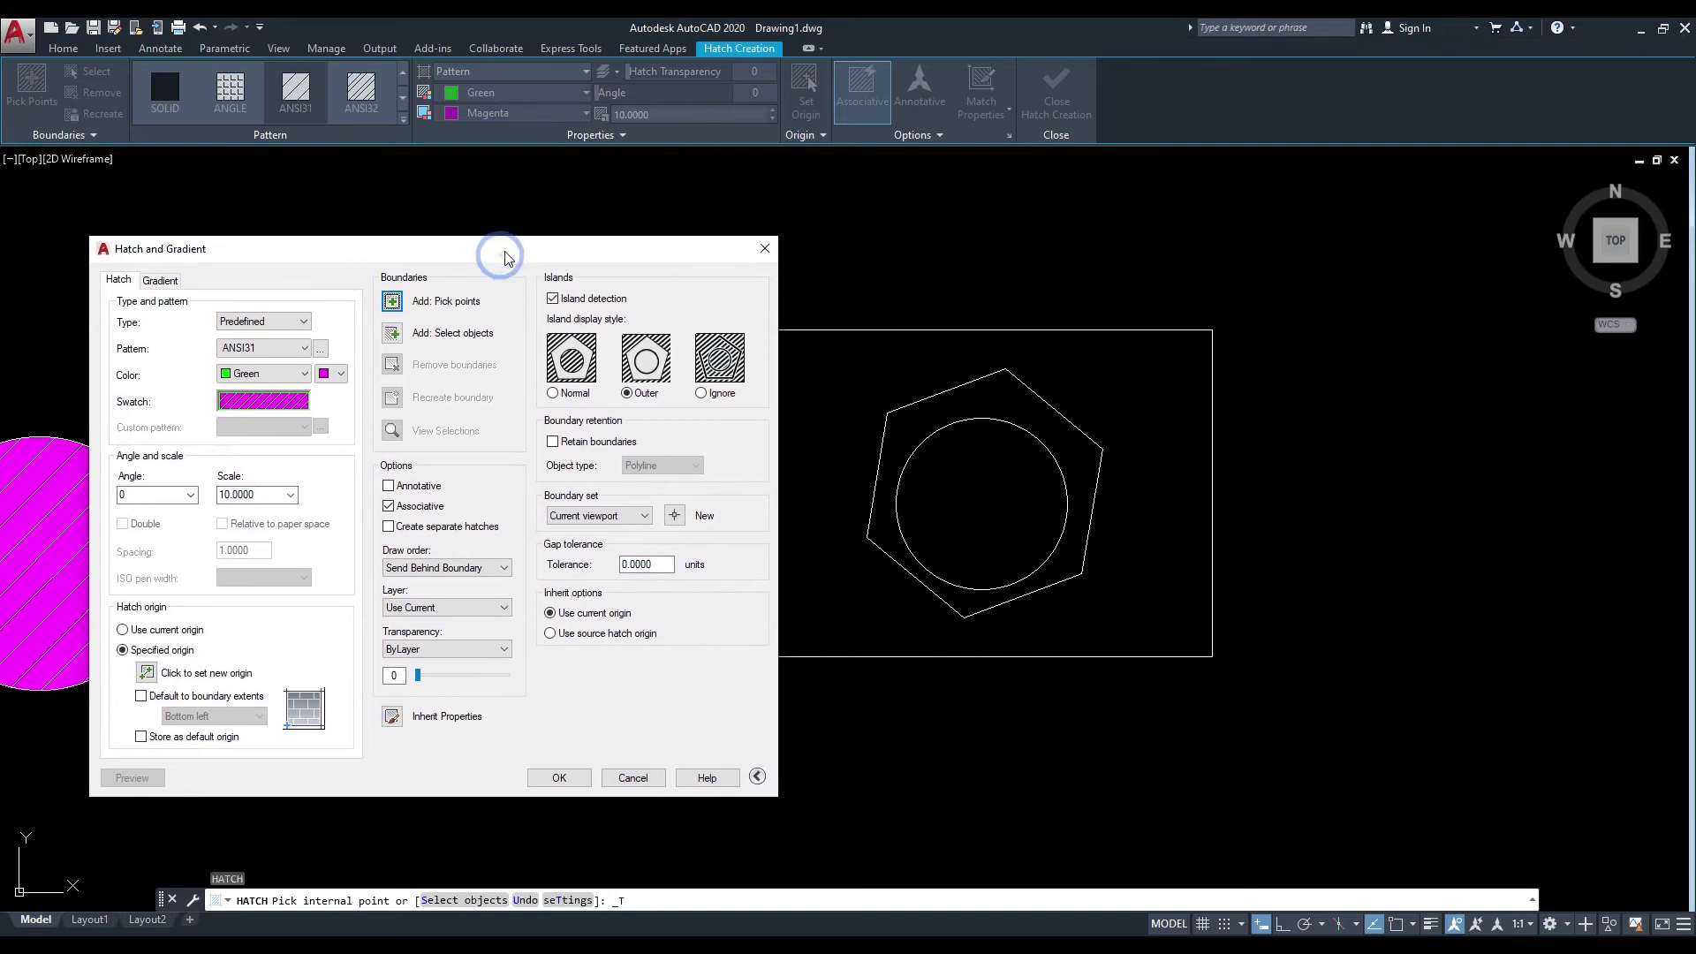
click(572, 394)
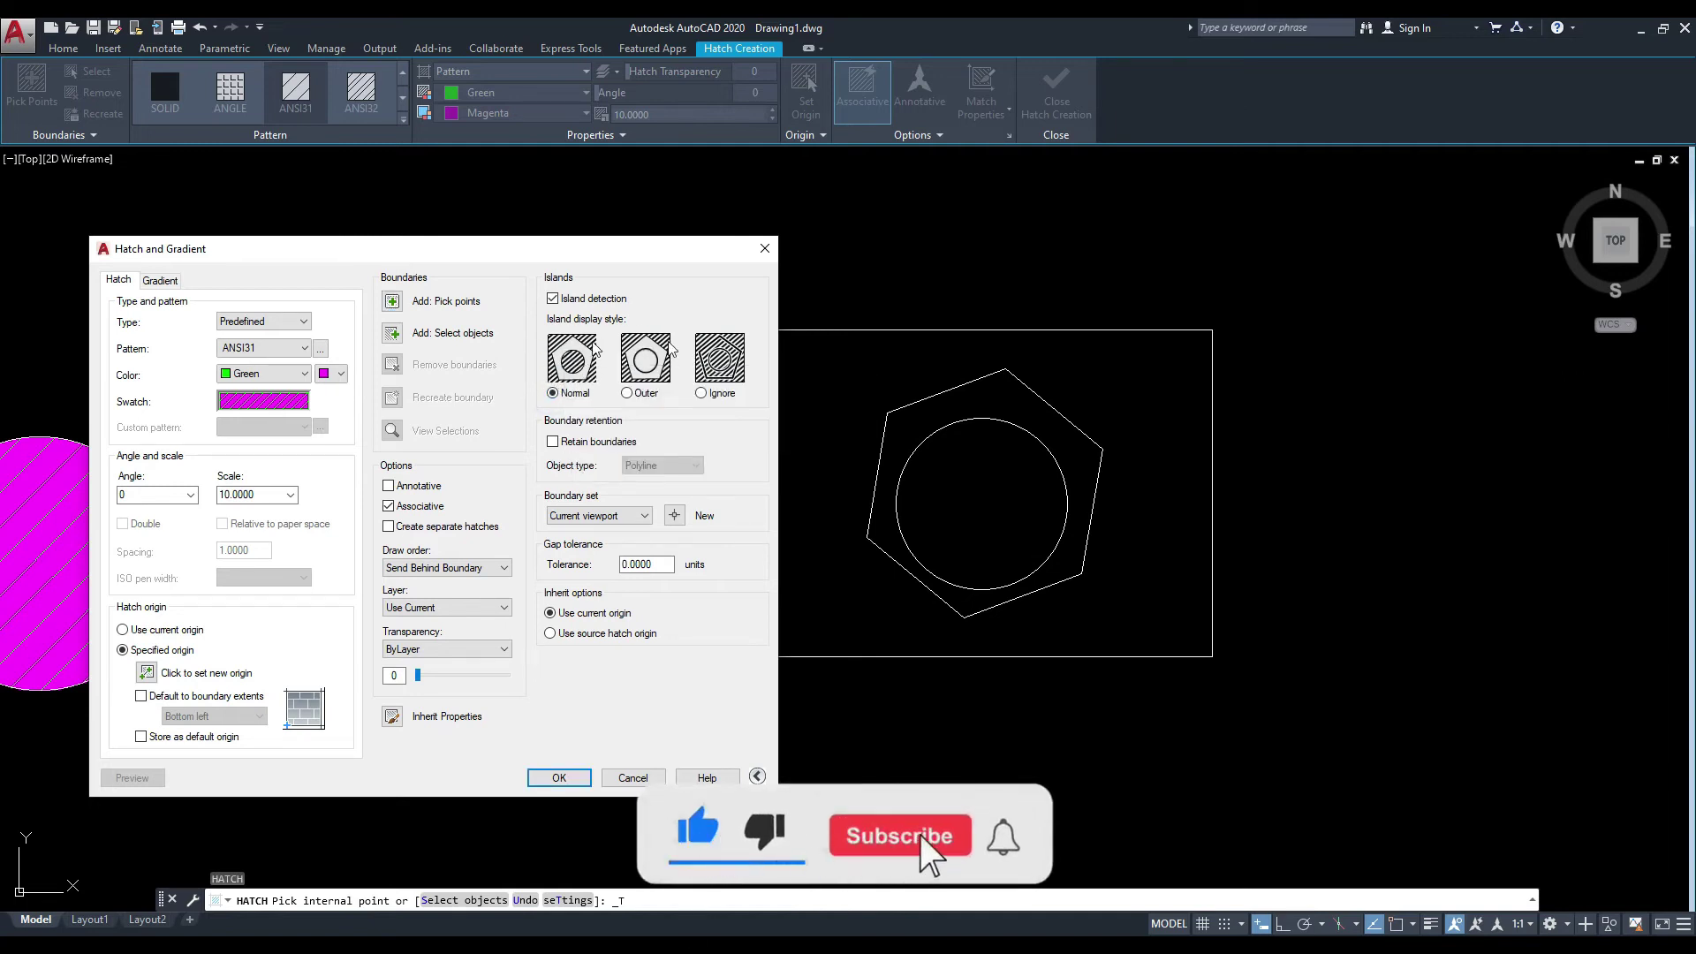
click(628, 394)
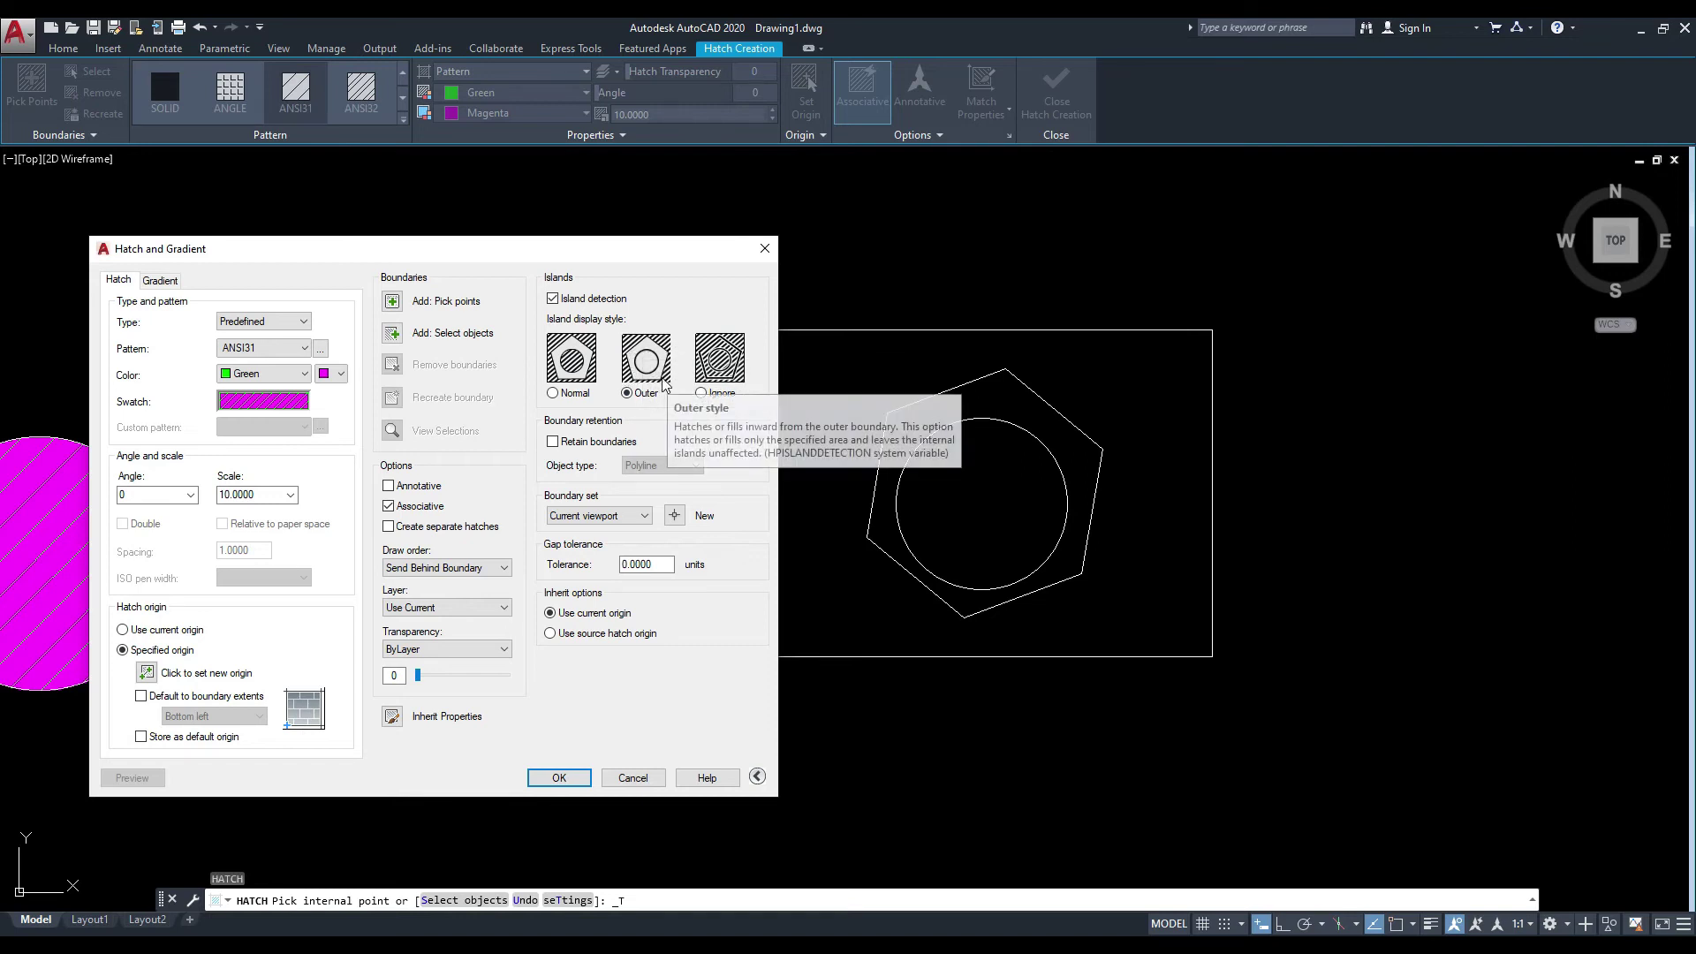
drag(631, 252, 604, 245)
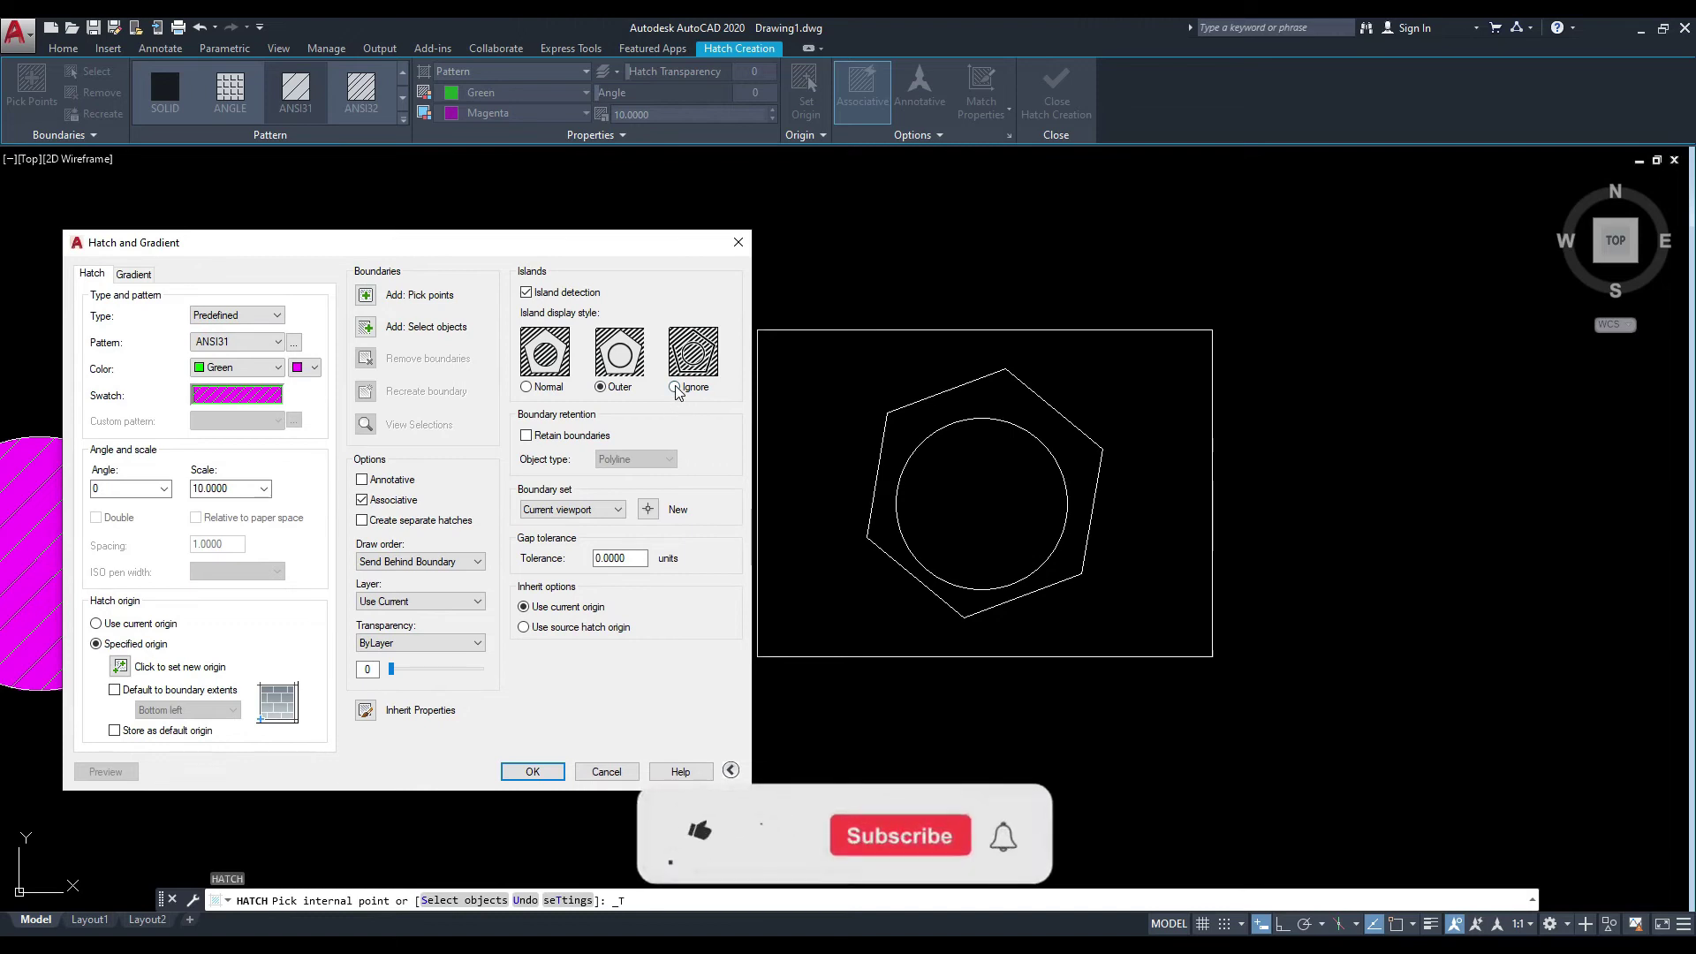
click(676, 387)
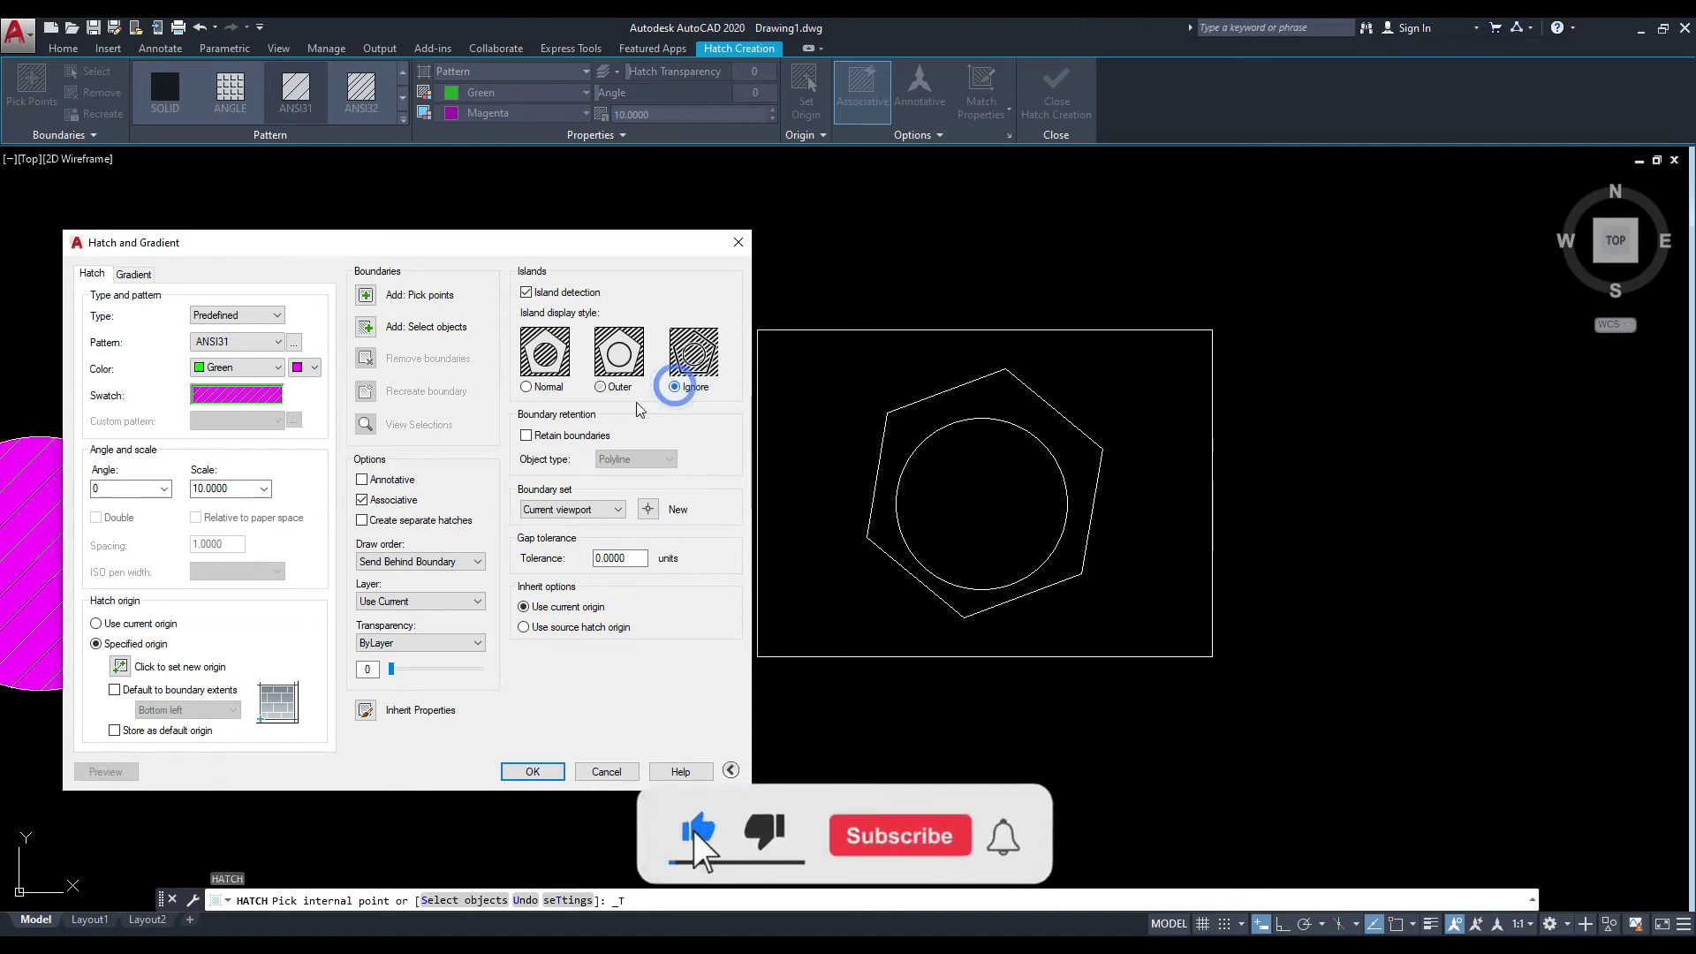
click(367, 296)
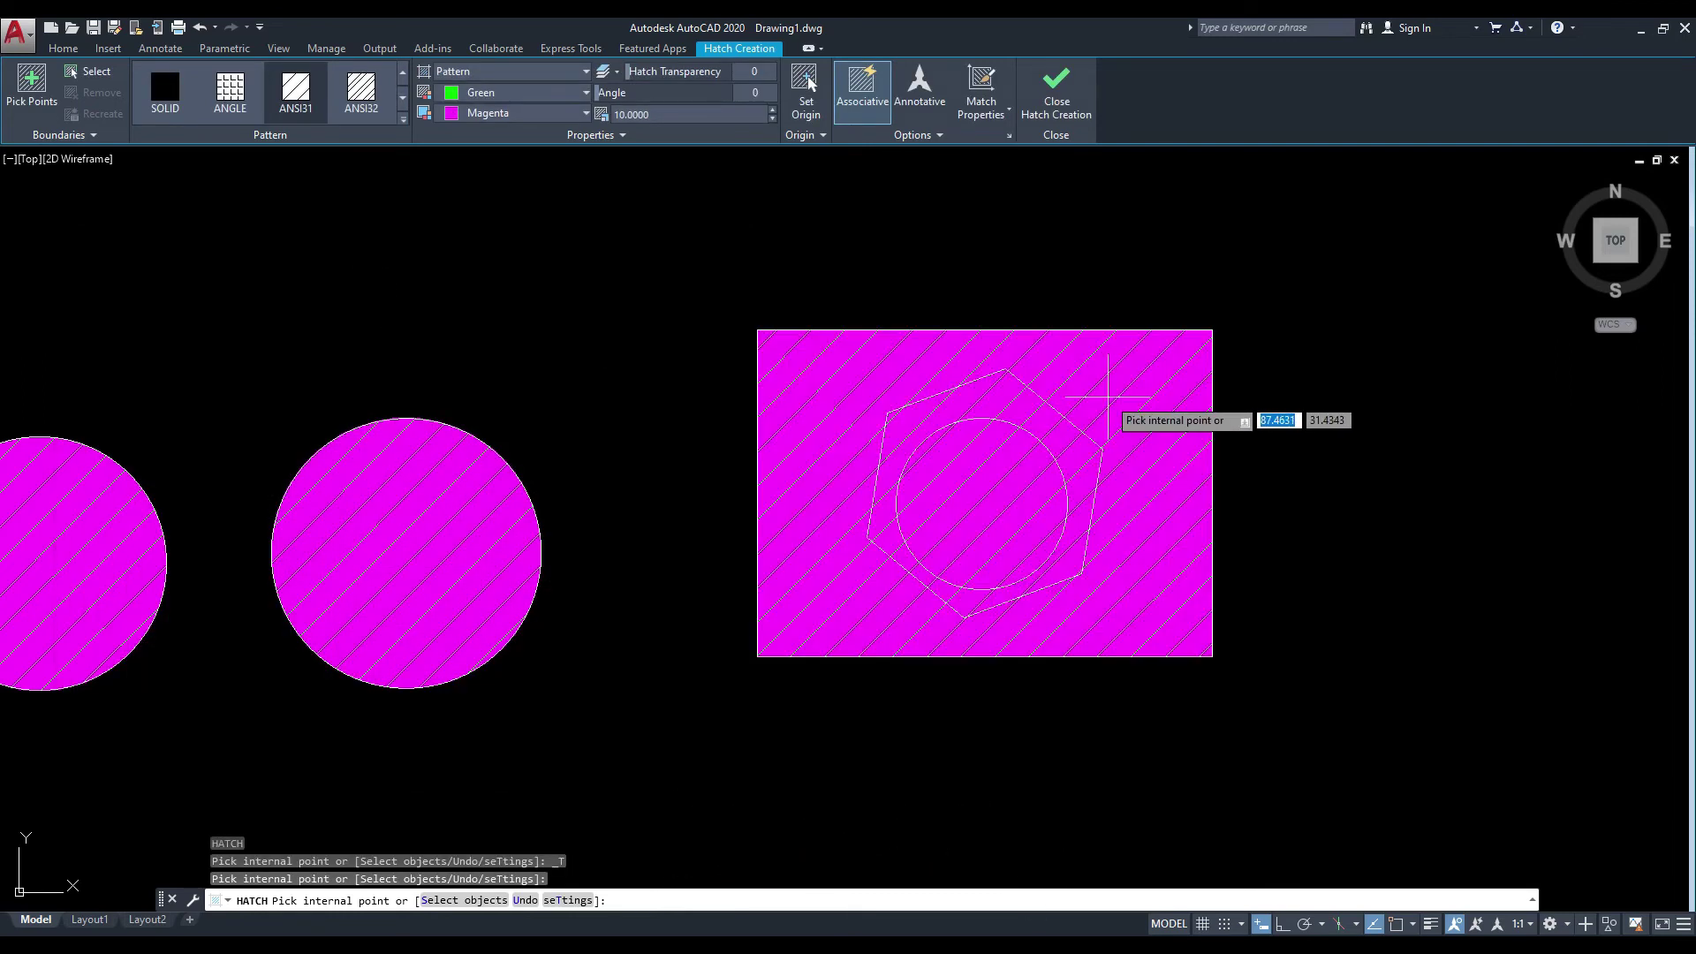
Pick inside the rectangle, then cancel the hatch settings and exit the hatch command.
middle_drag(1109, 392, 1030, 361)
click(1030, 361)
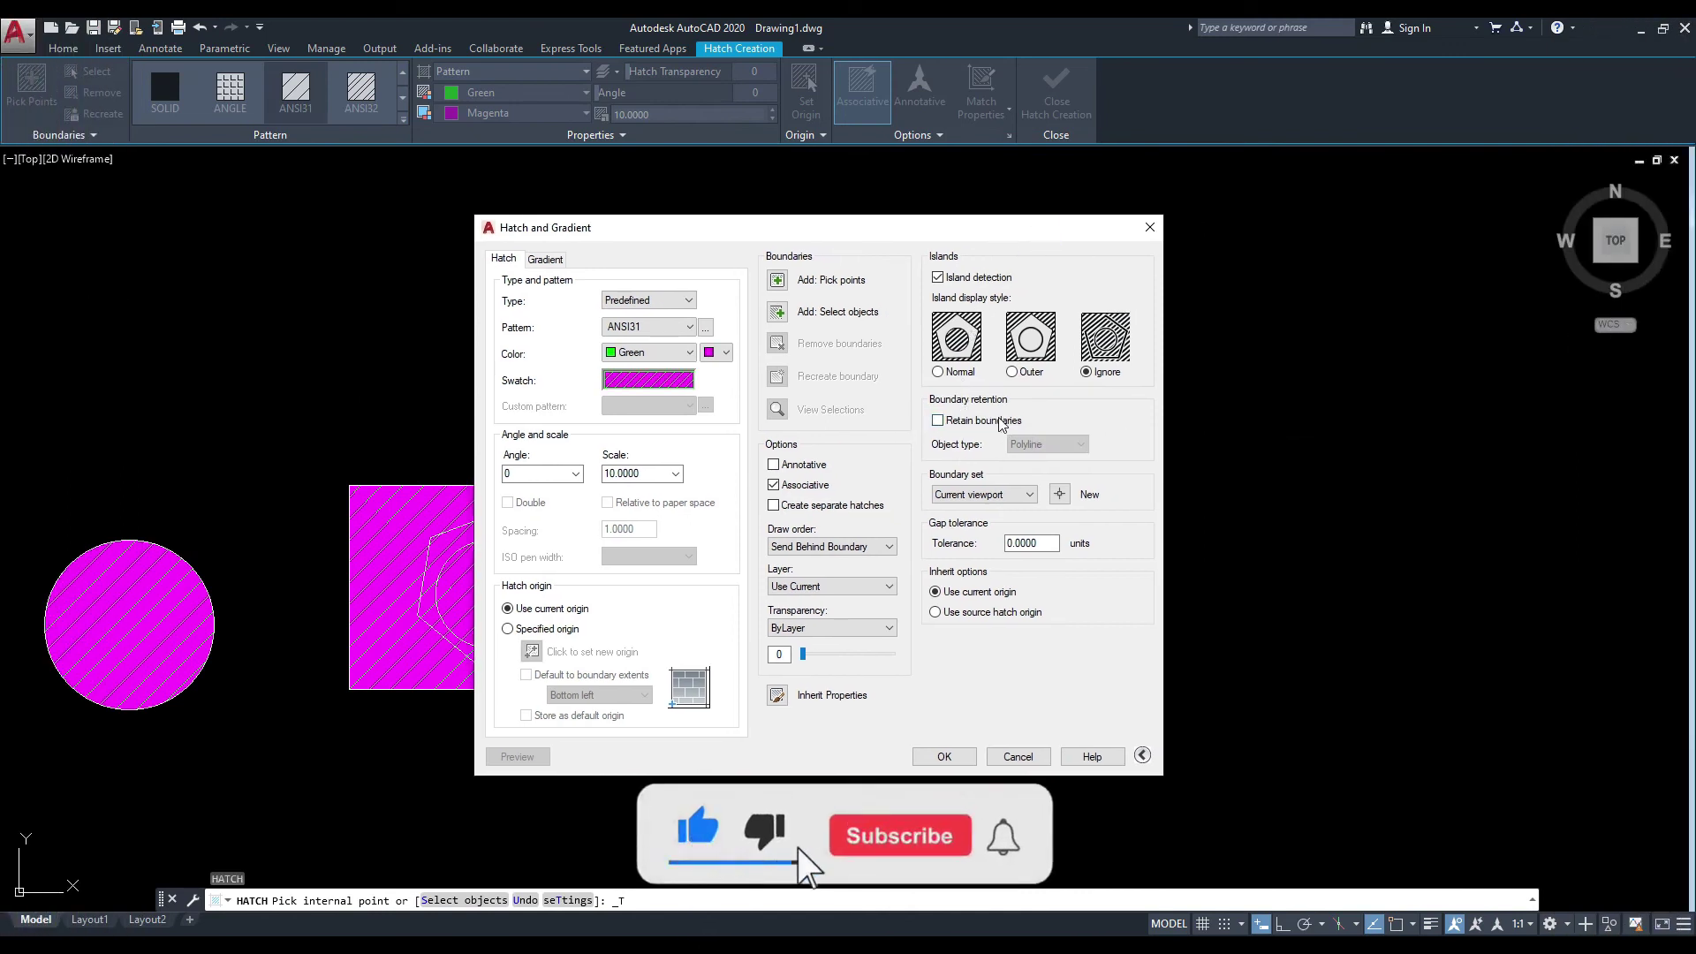
drag(988, 229, 939, 239)
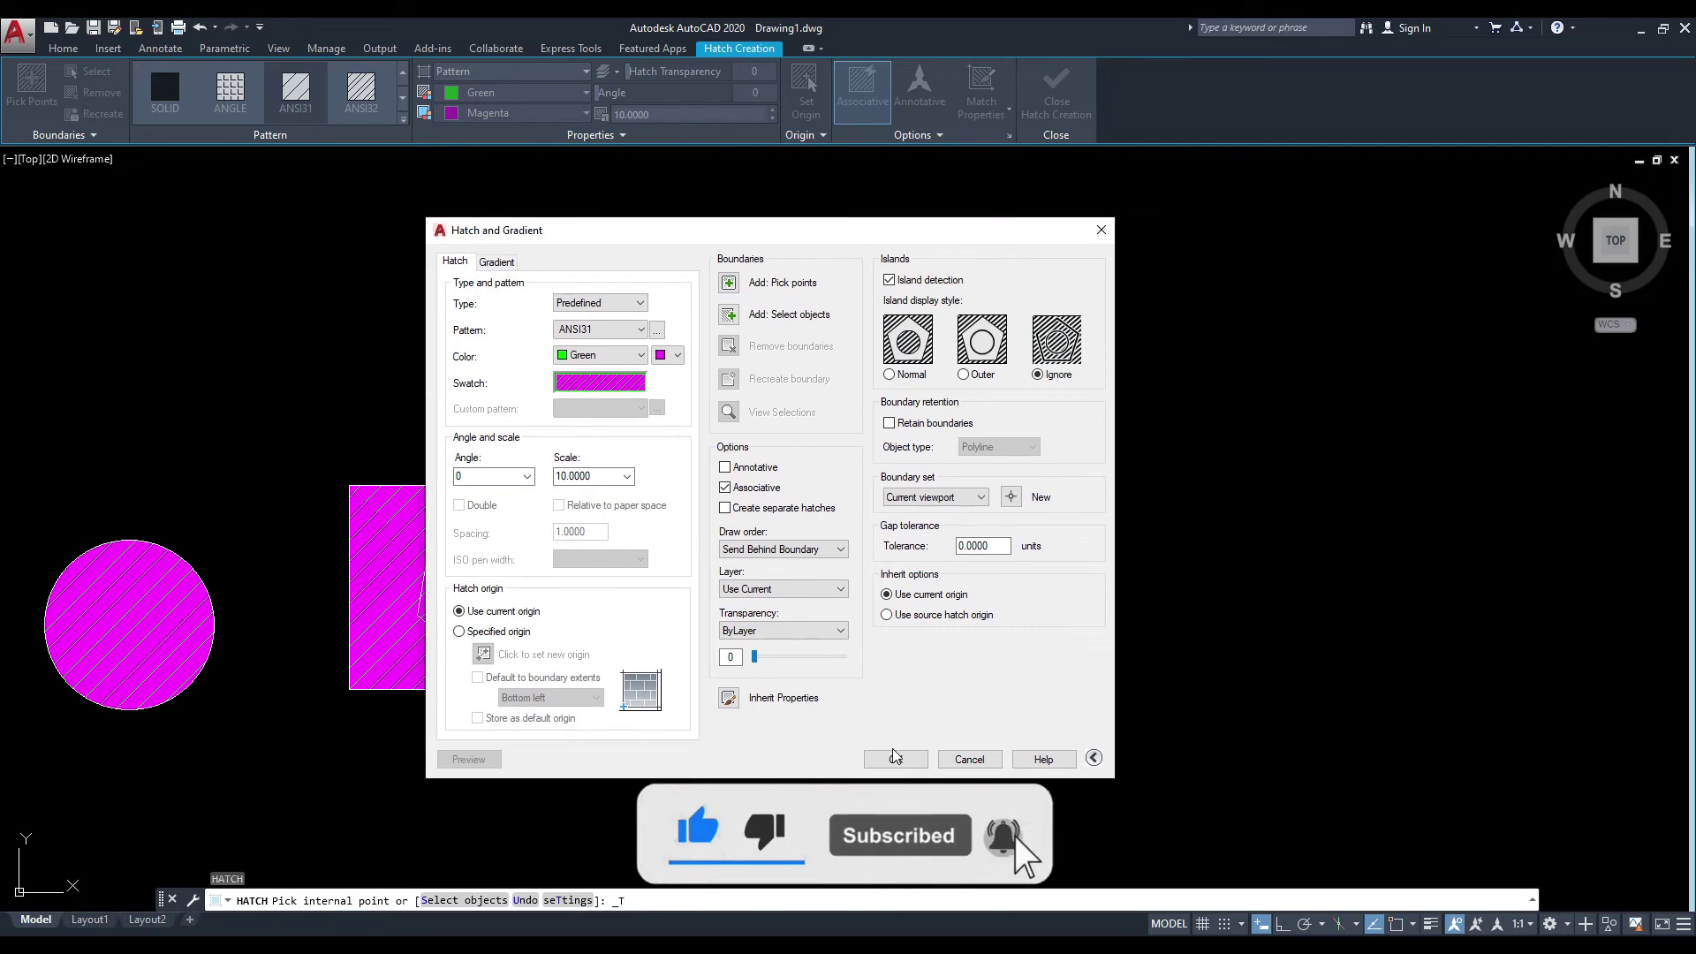
click(969, 759)
middle_drag(1198, 418, 1063, 452)
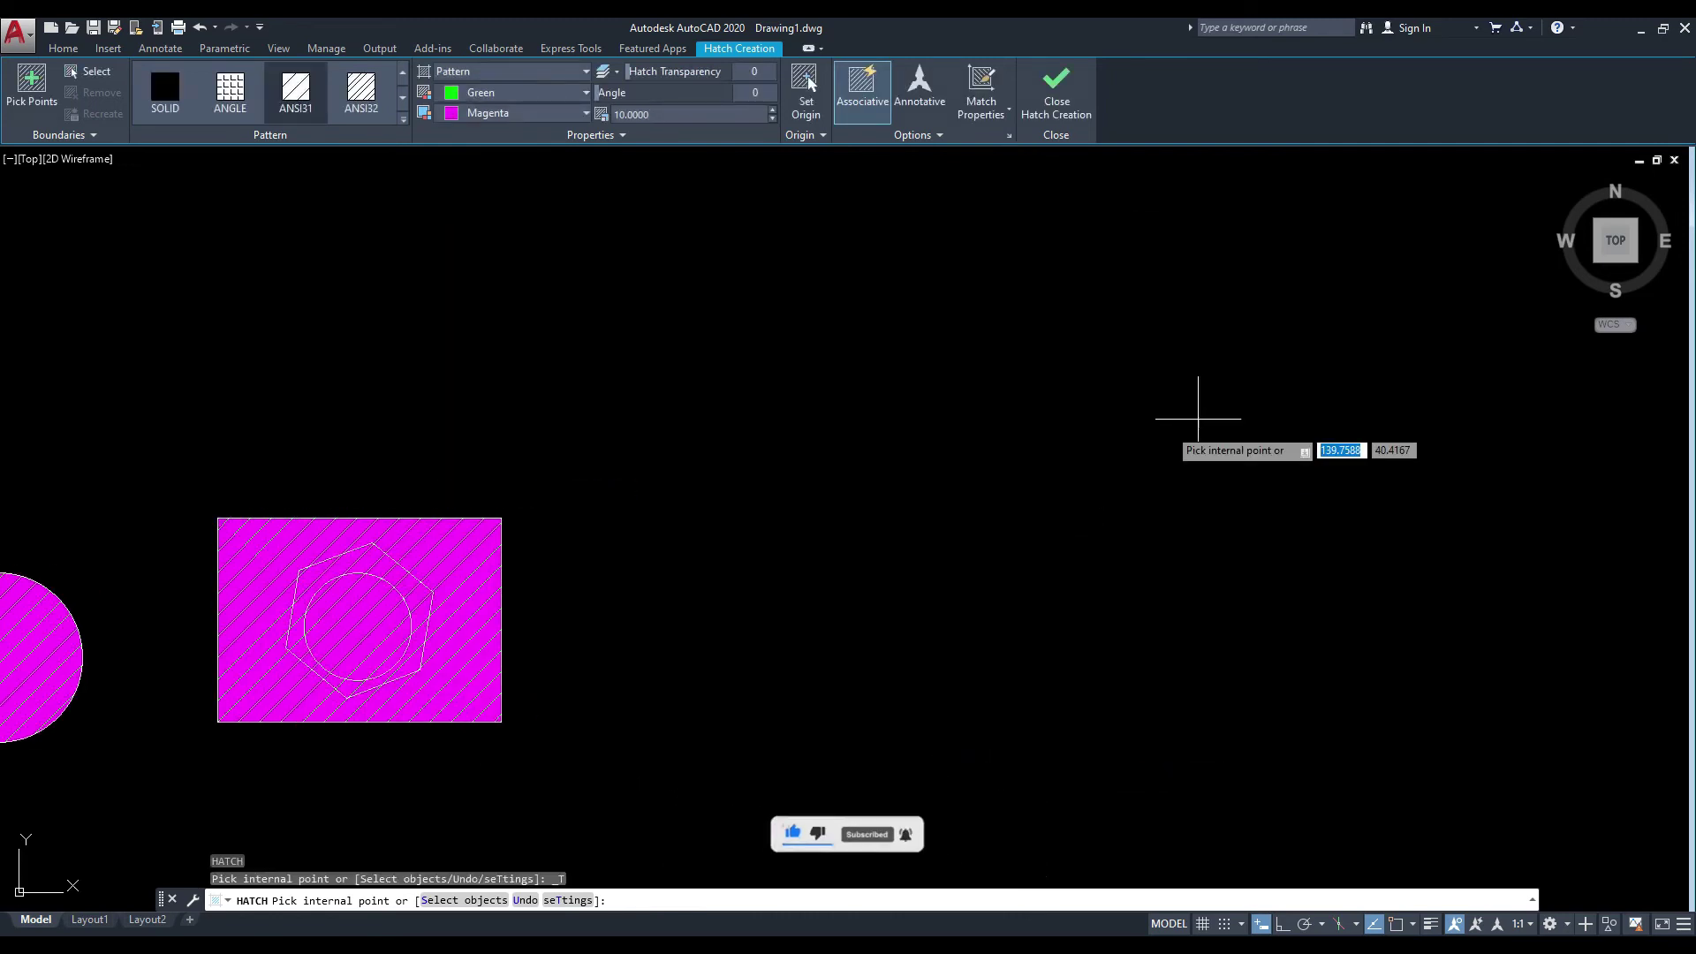
key(Escape)
Draw a 50 by 20 rectangle outline from separate lines with Ortho on.
text(l)
key(Return)
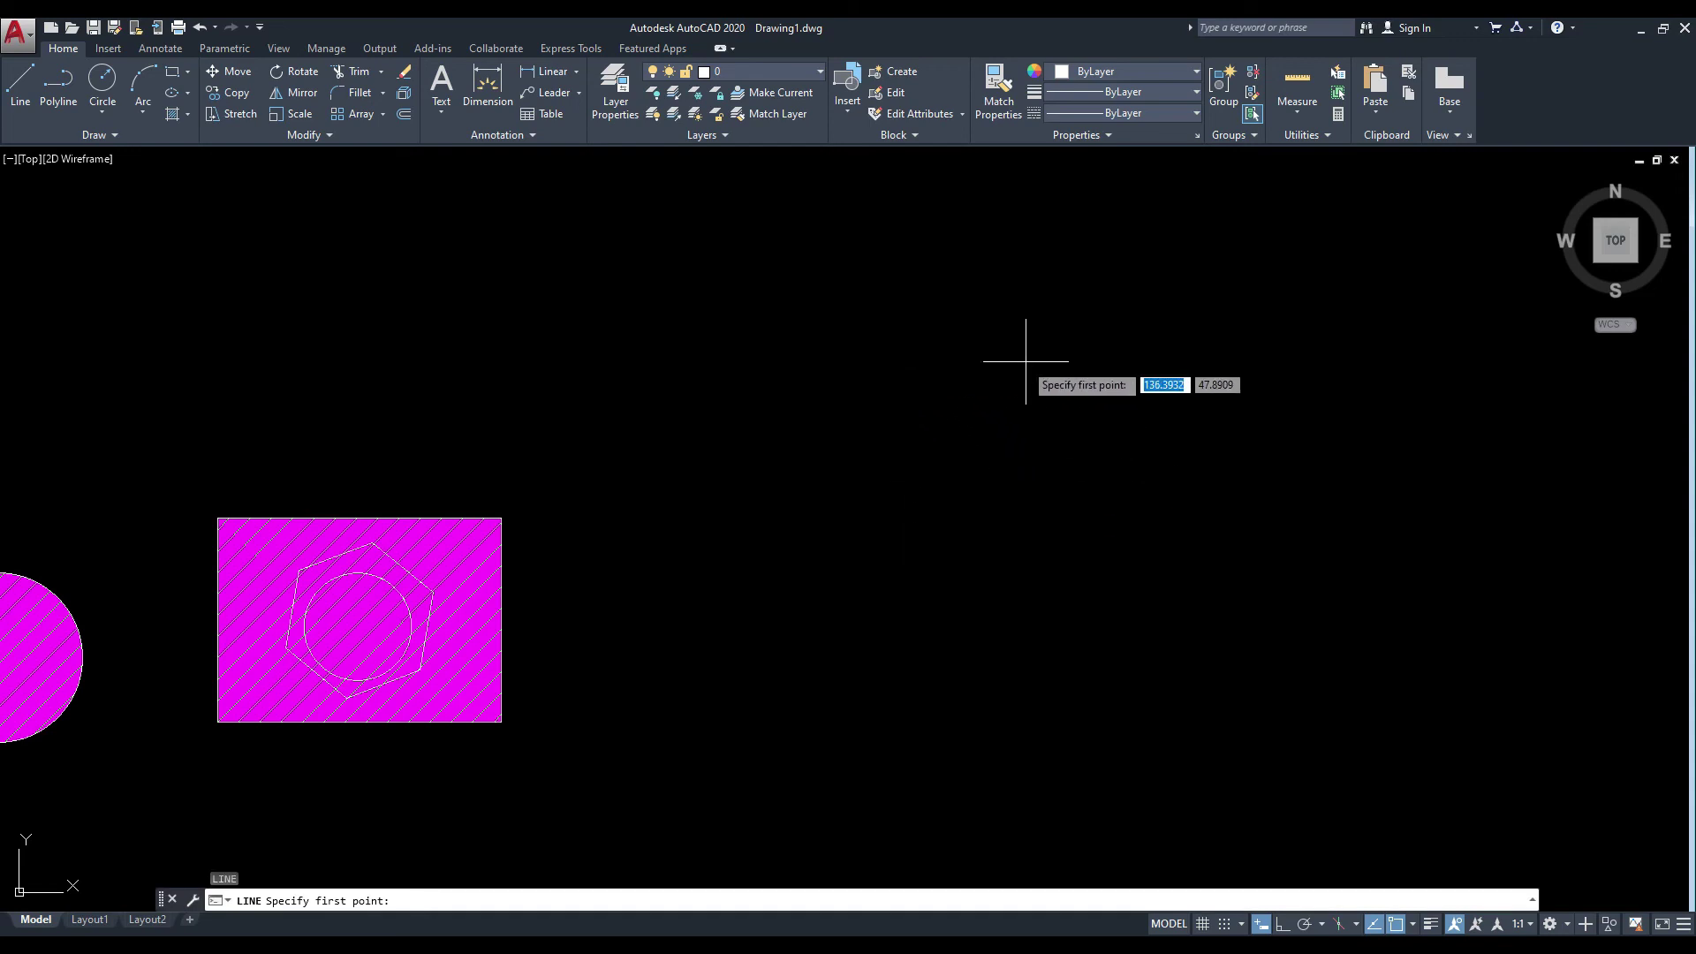
click(874, 369)
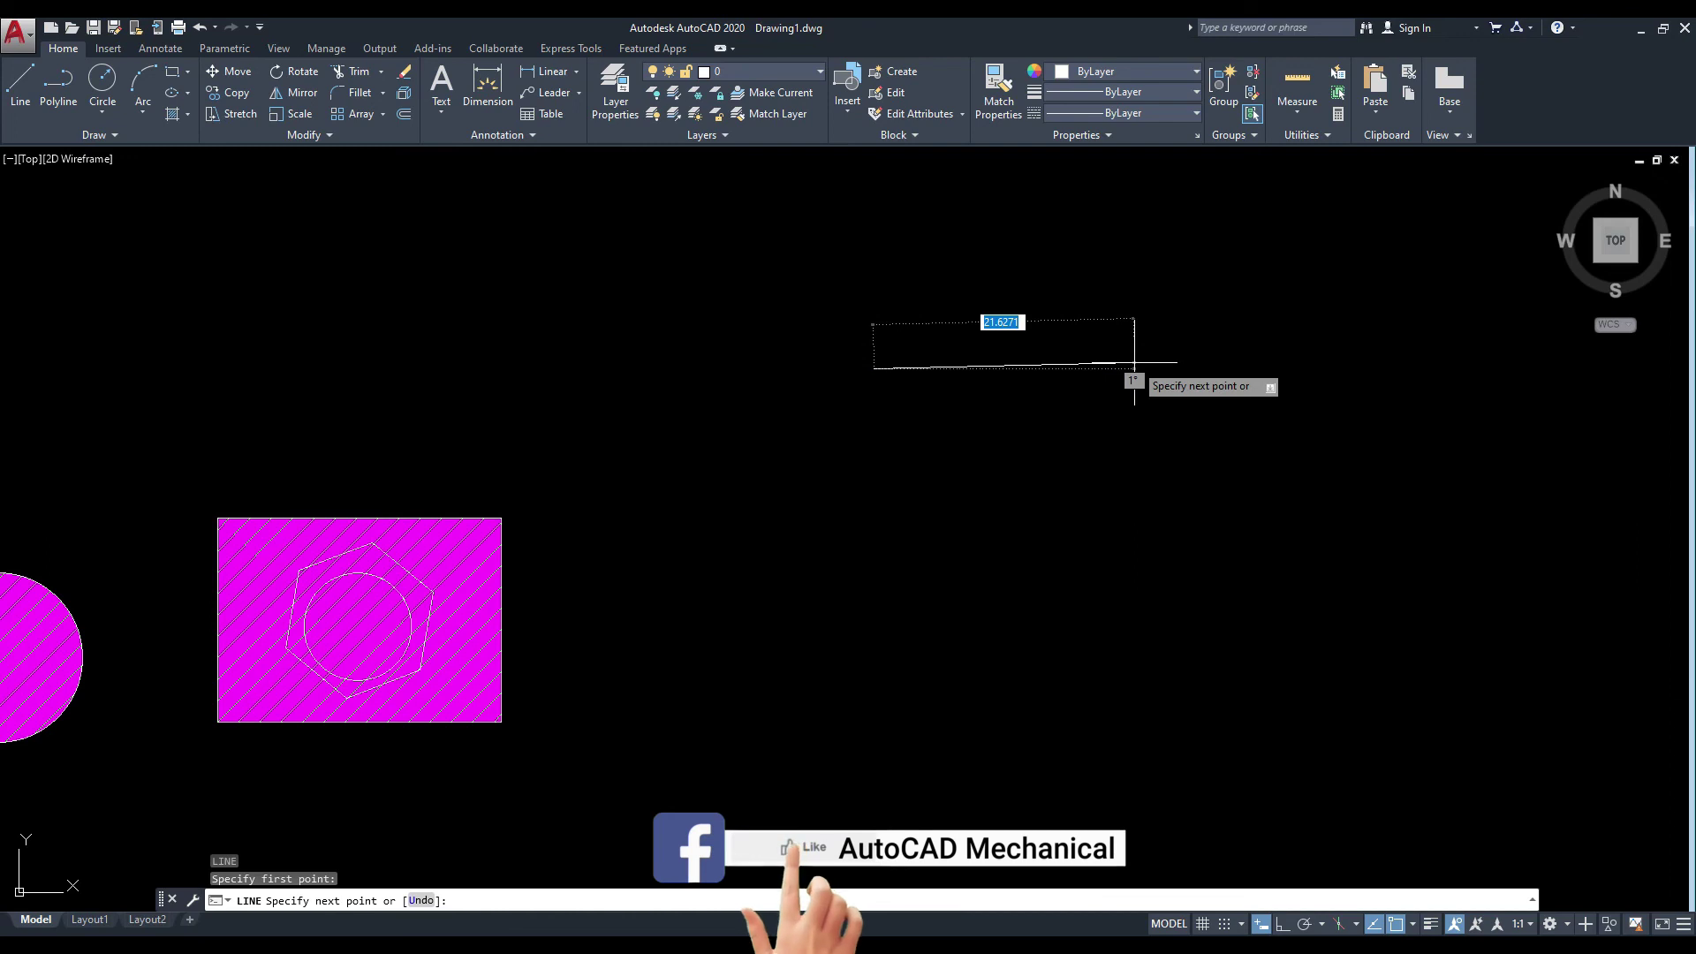
key(F8)
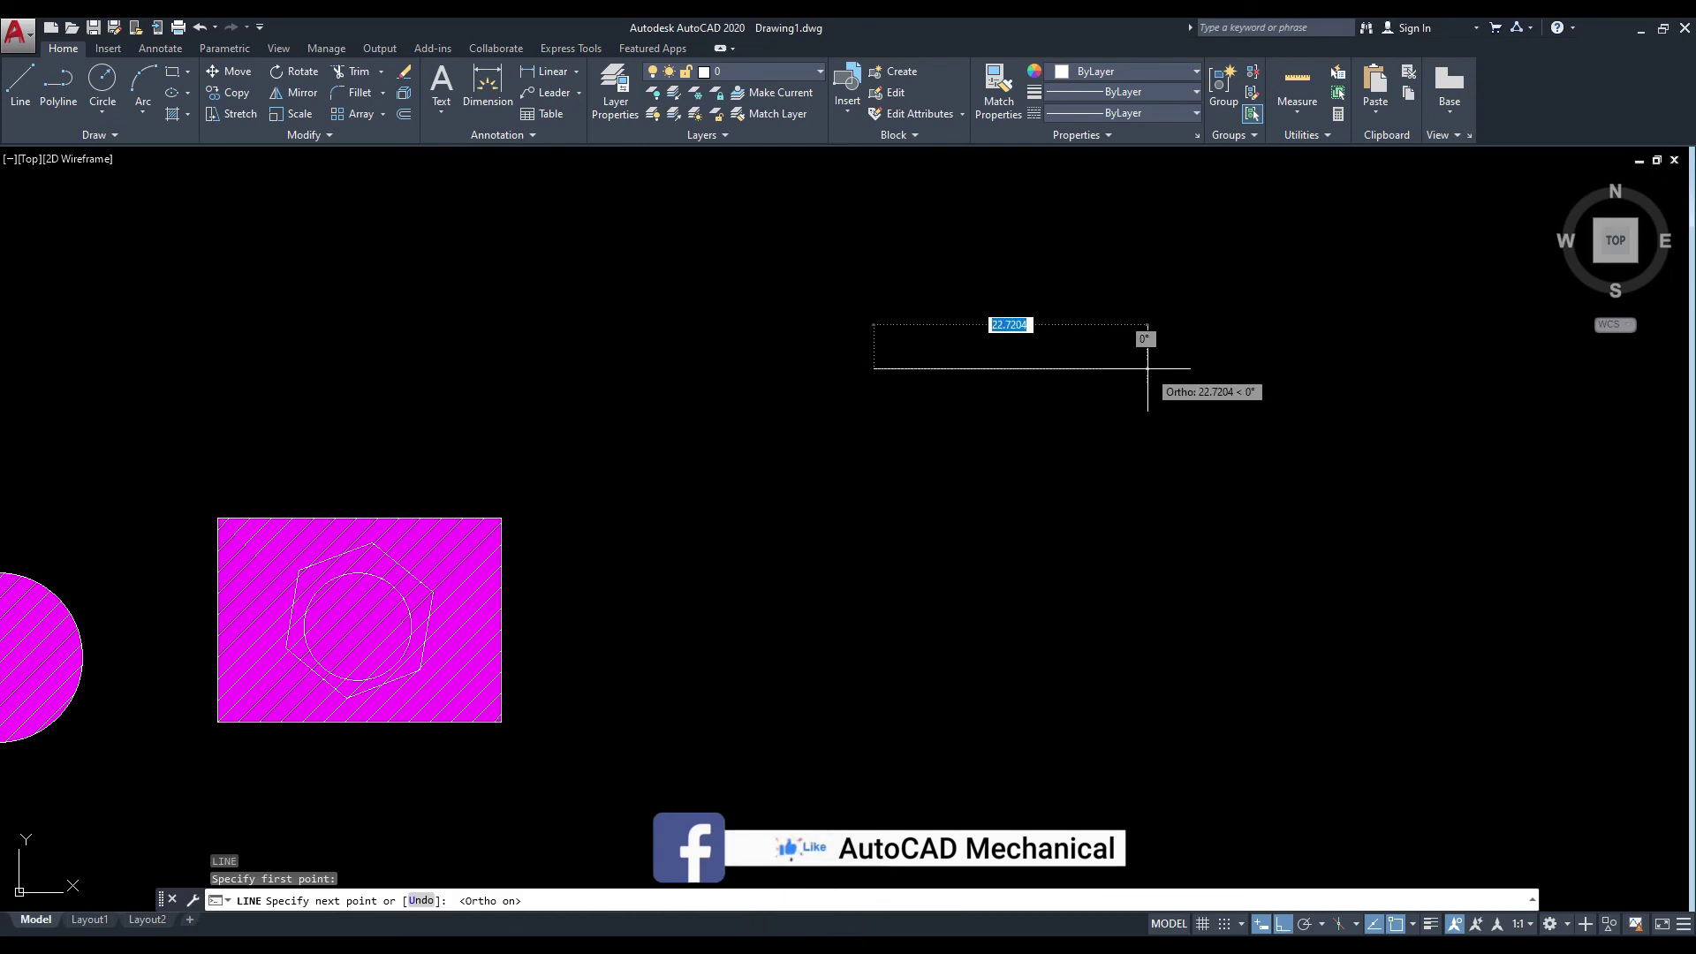
key(Return)
scroll(1136, 485, down, 2)
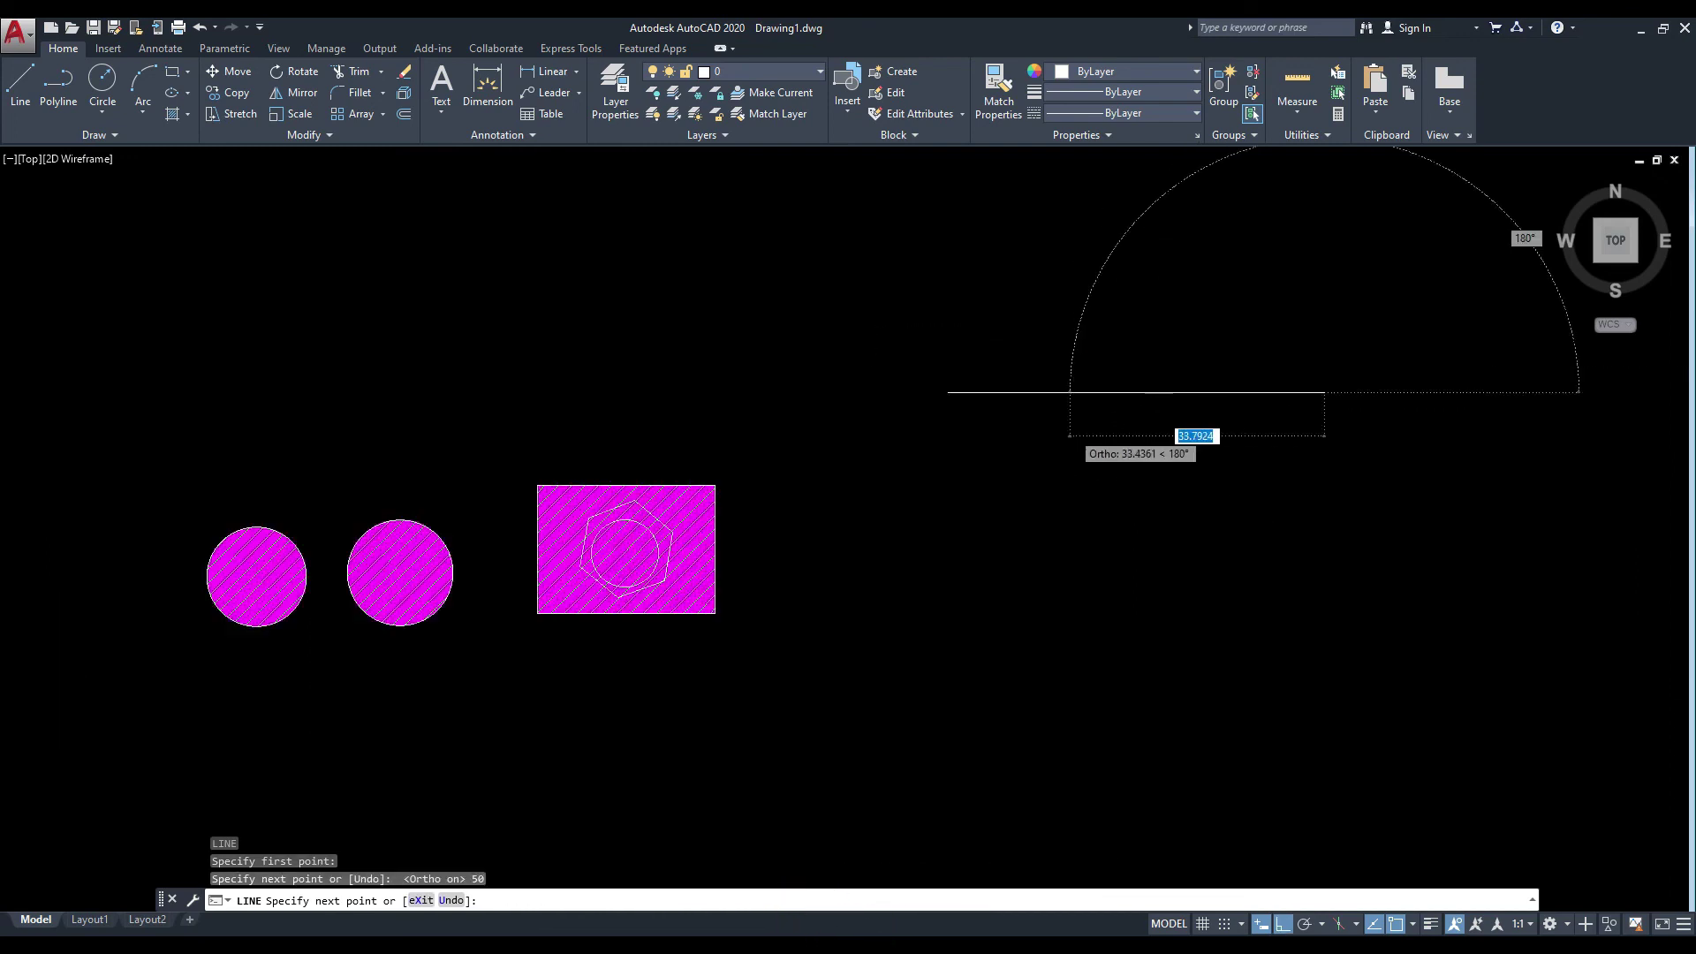
scroll(1113, 442, down, 4)
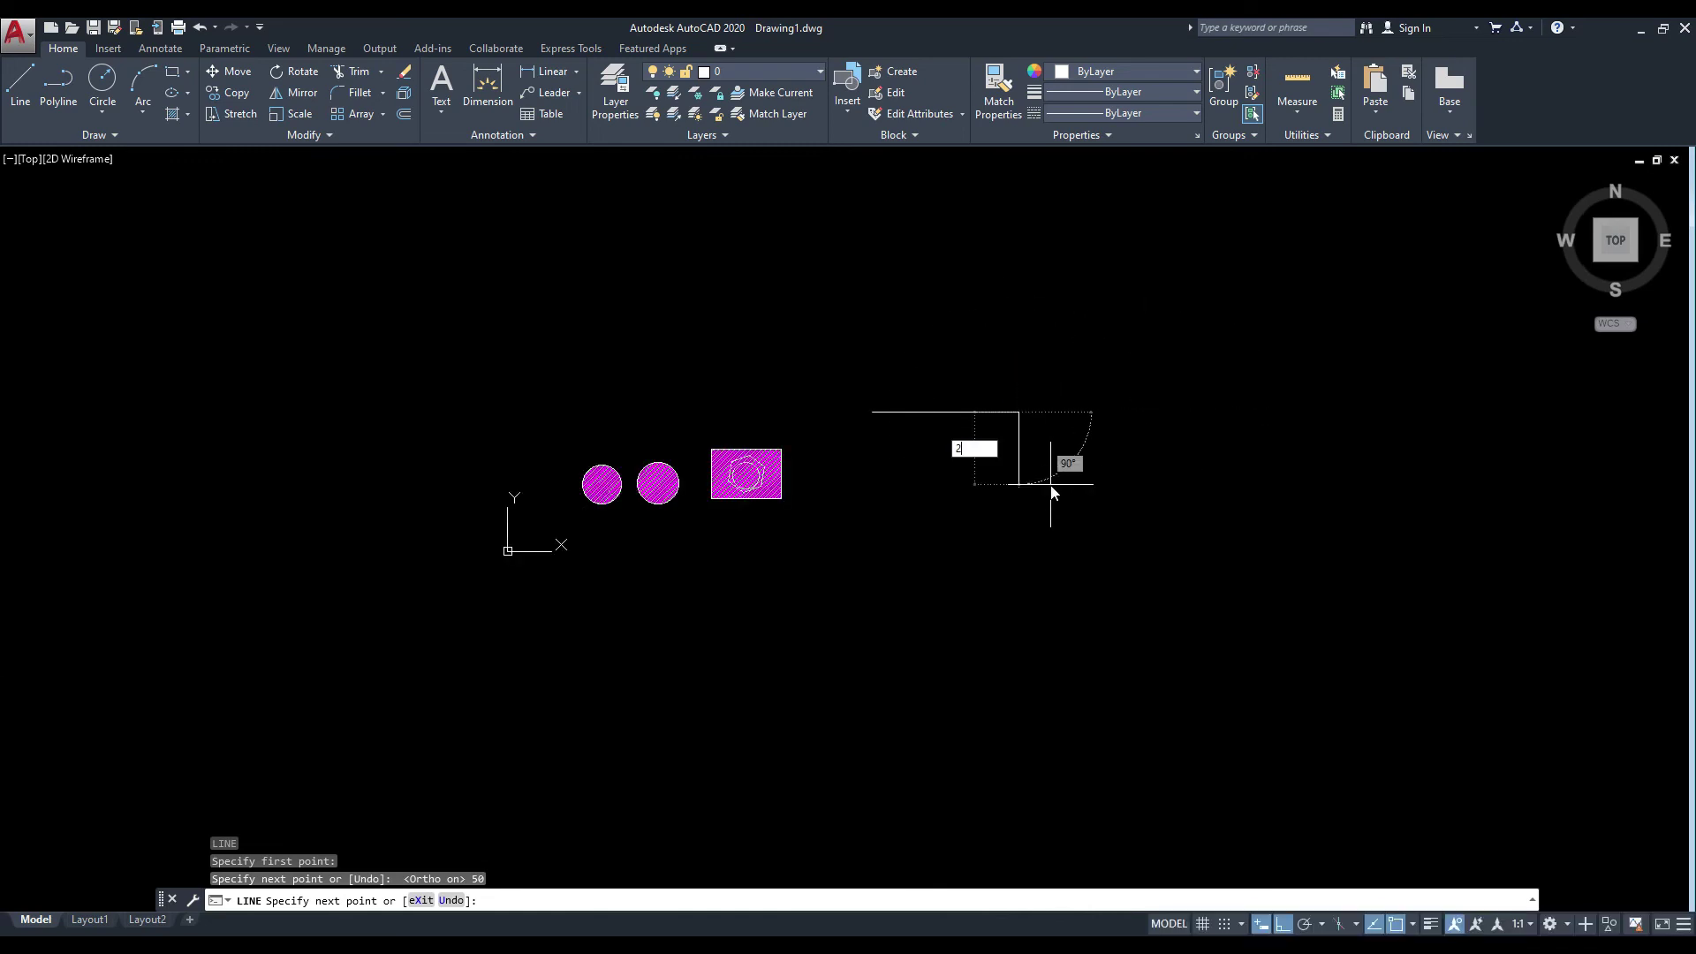
text(0)
key(Return)
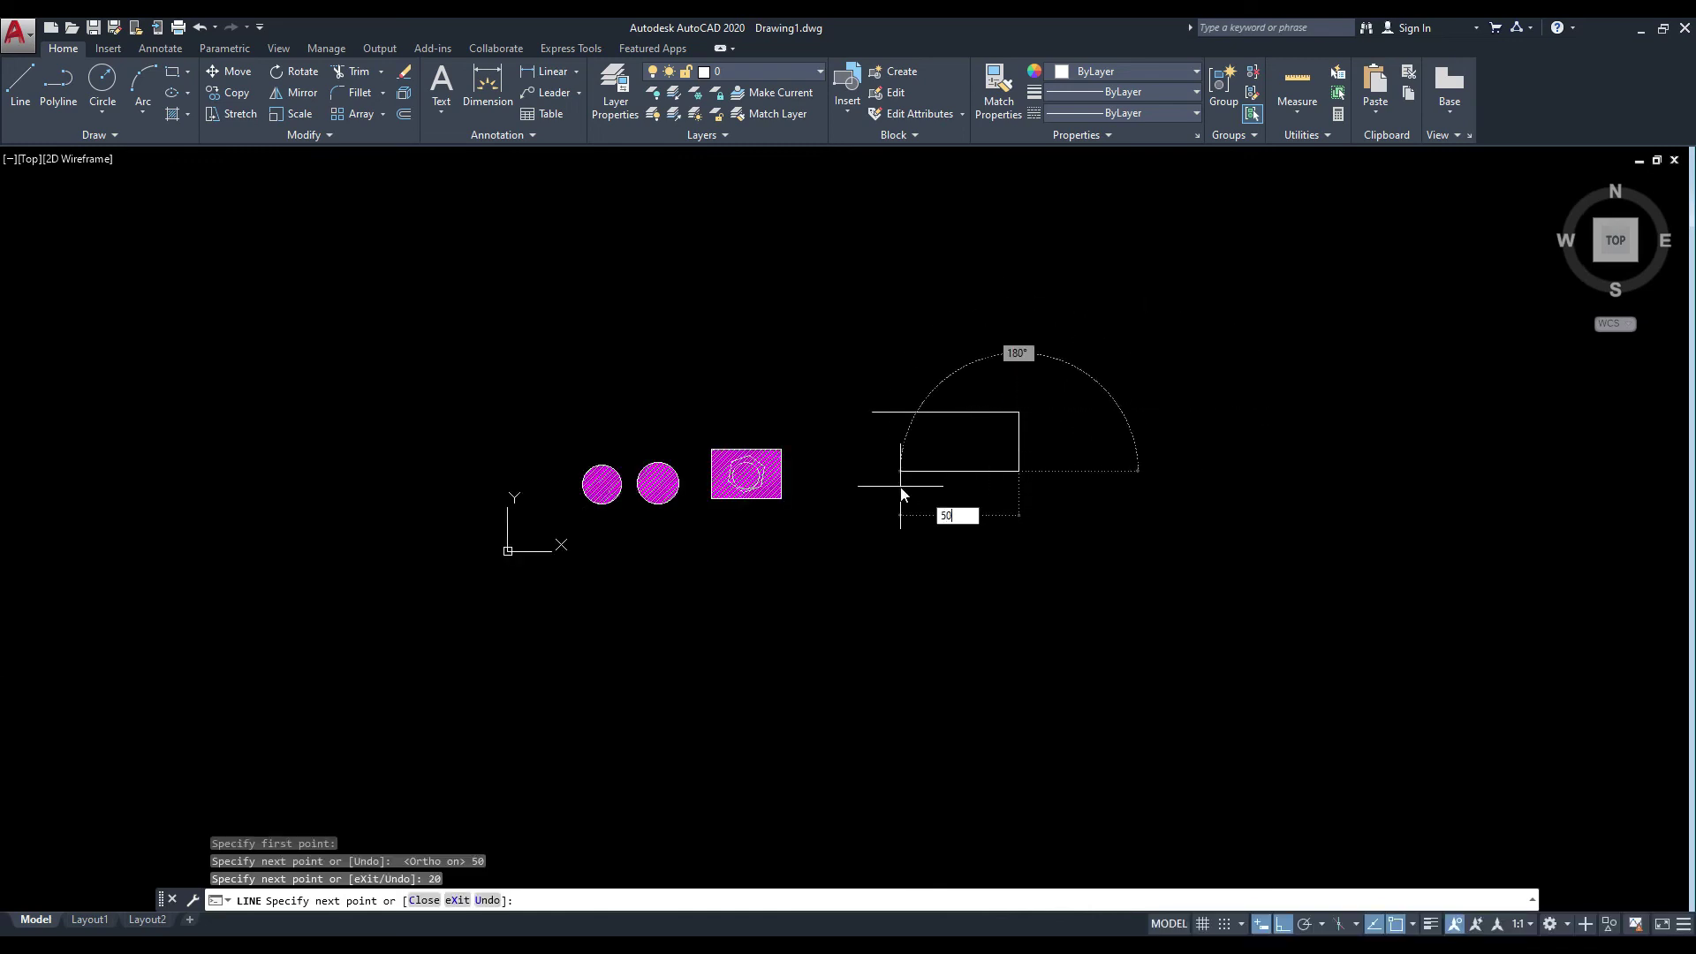
key(Return)
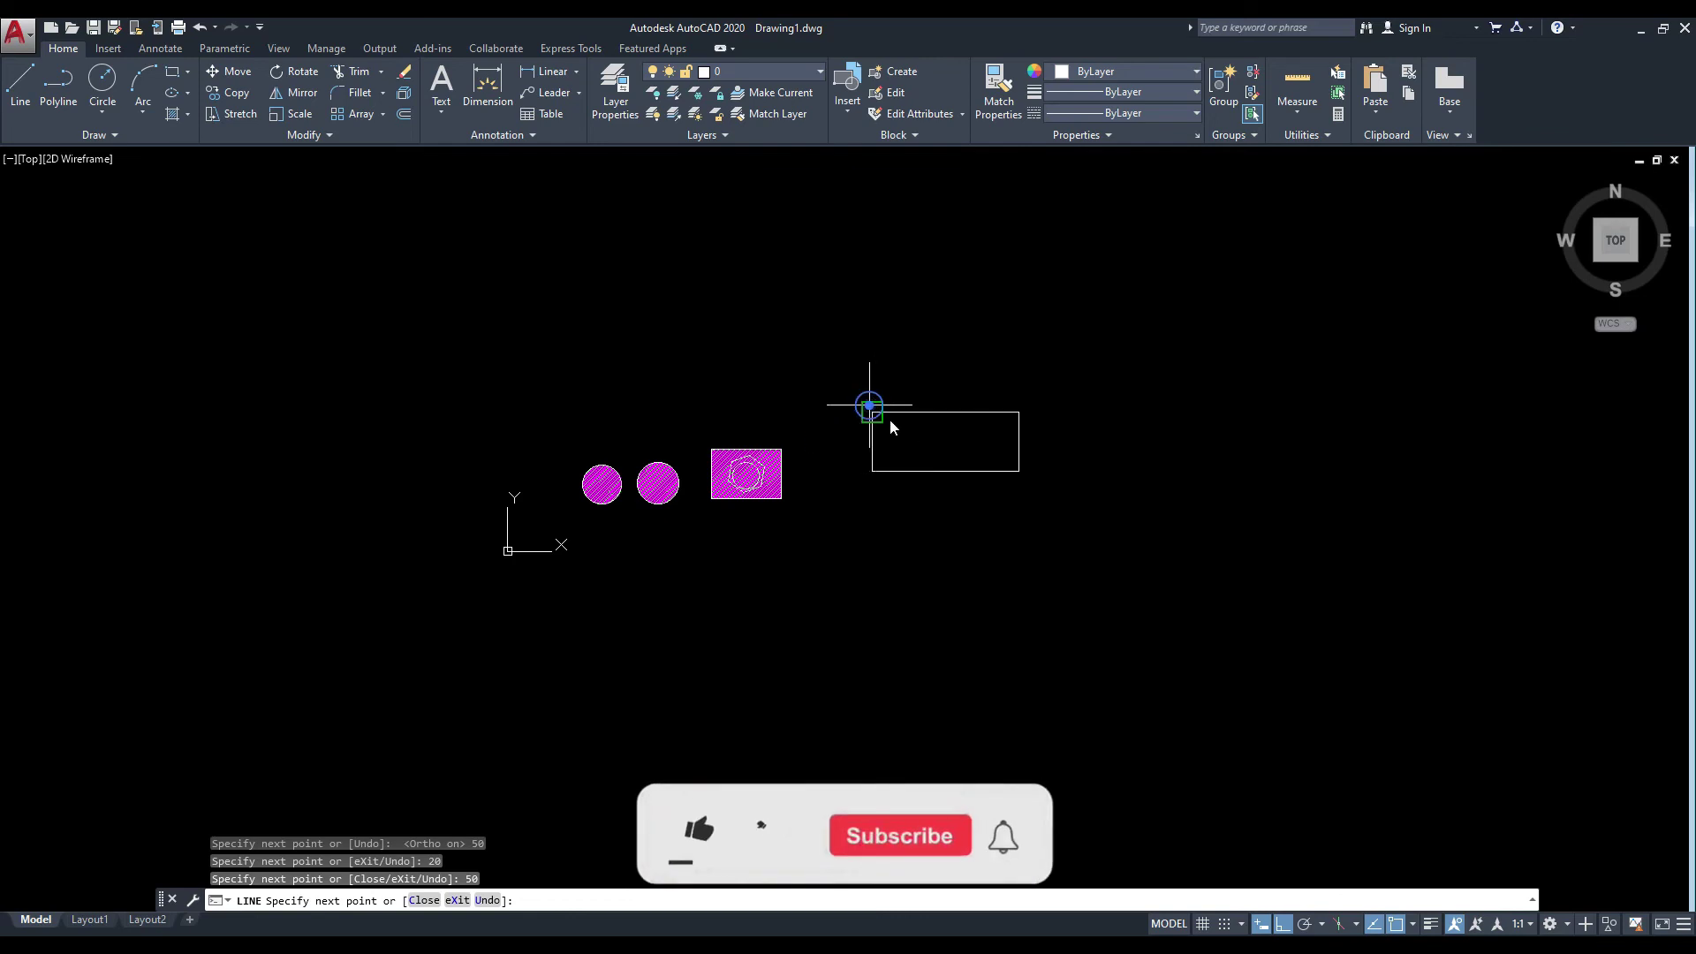
key(Escape)
Select the top, bottom and left edges in turn to check the new outline.
scroll(892, 424, up, 6)
middle_drag(951, 439, 732, 443)
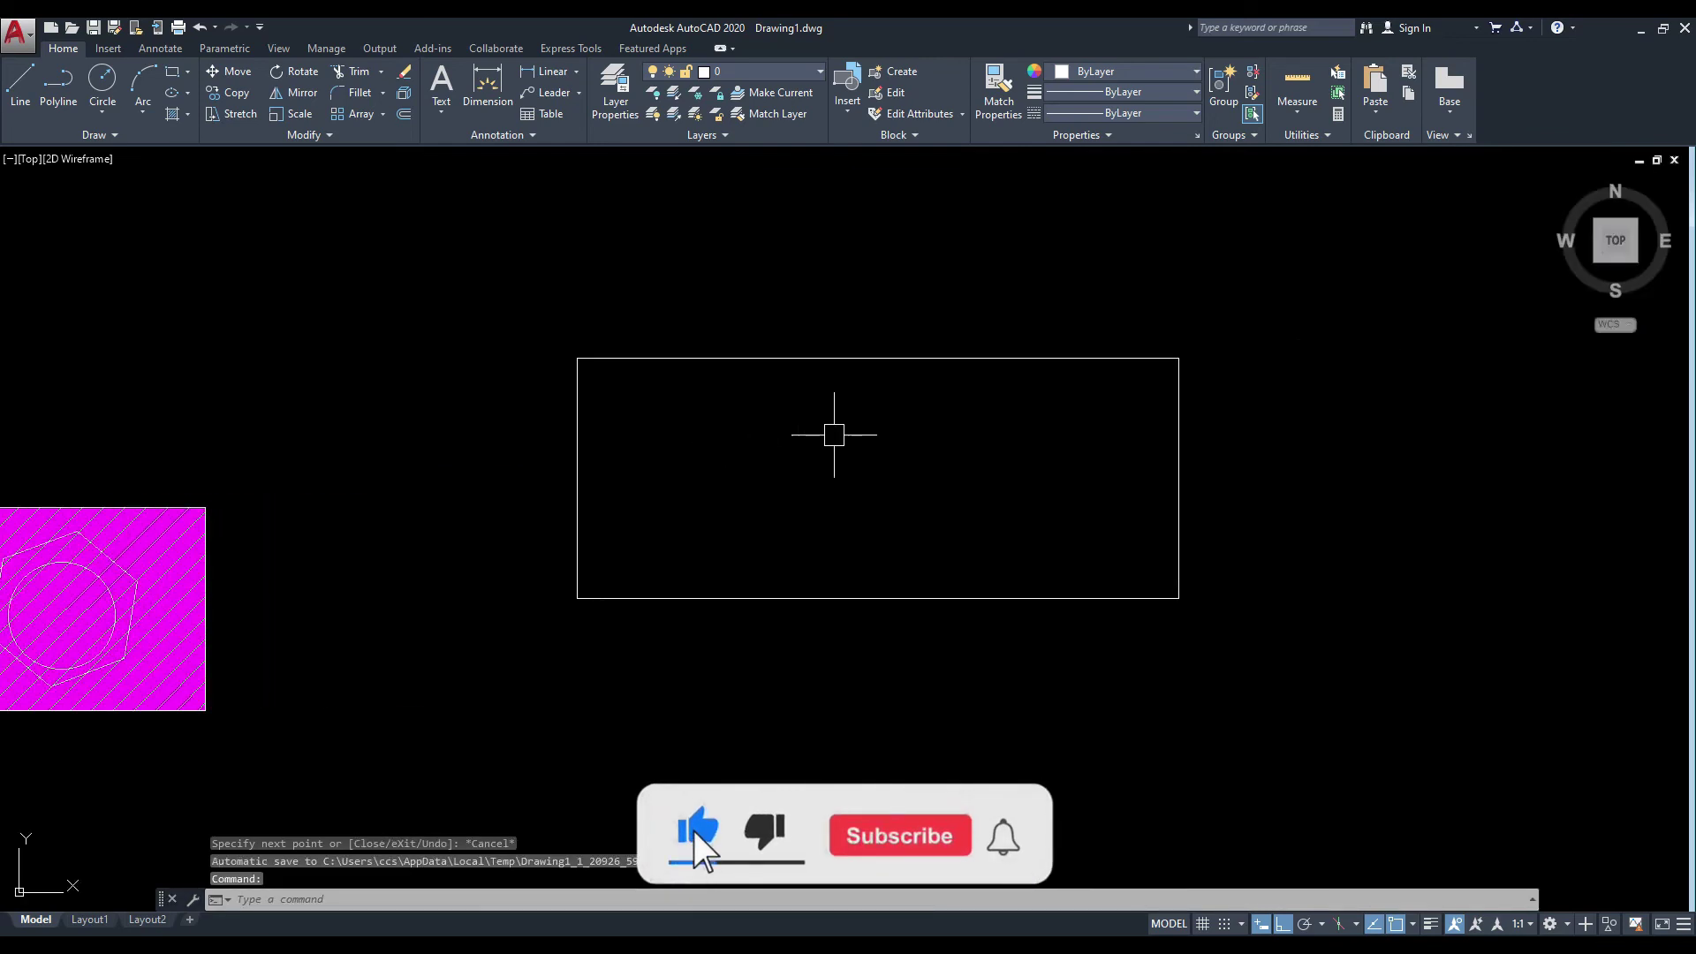
middle_drag(882, 426, 835, 447)
click(849, 379)
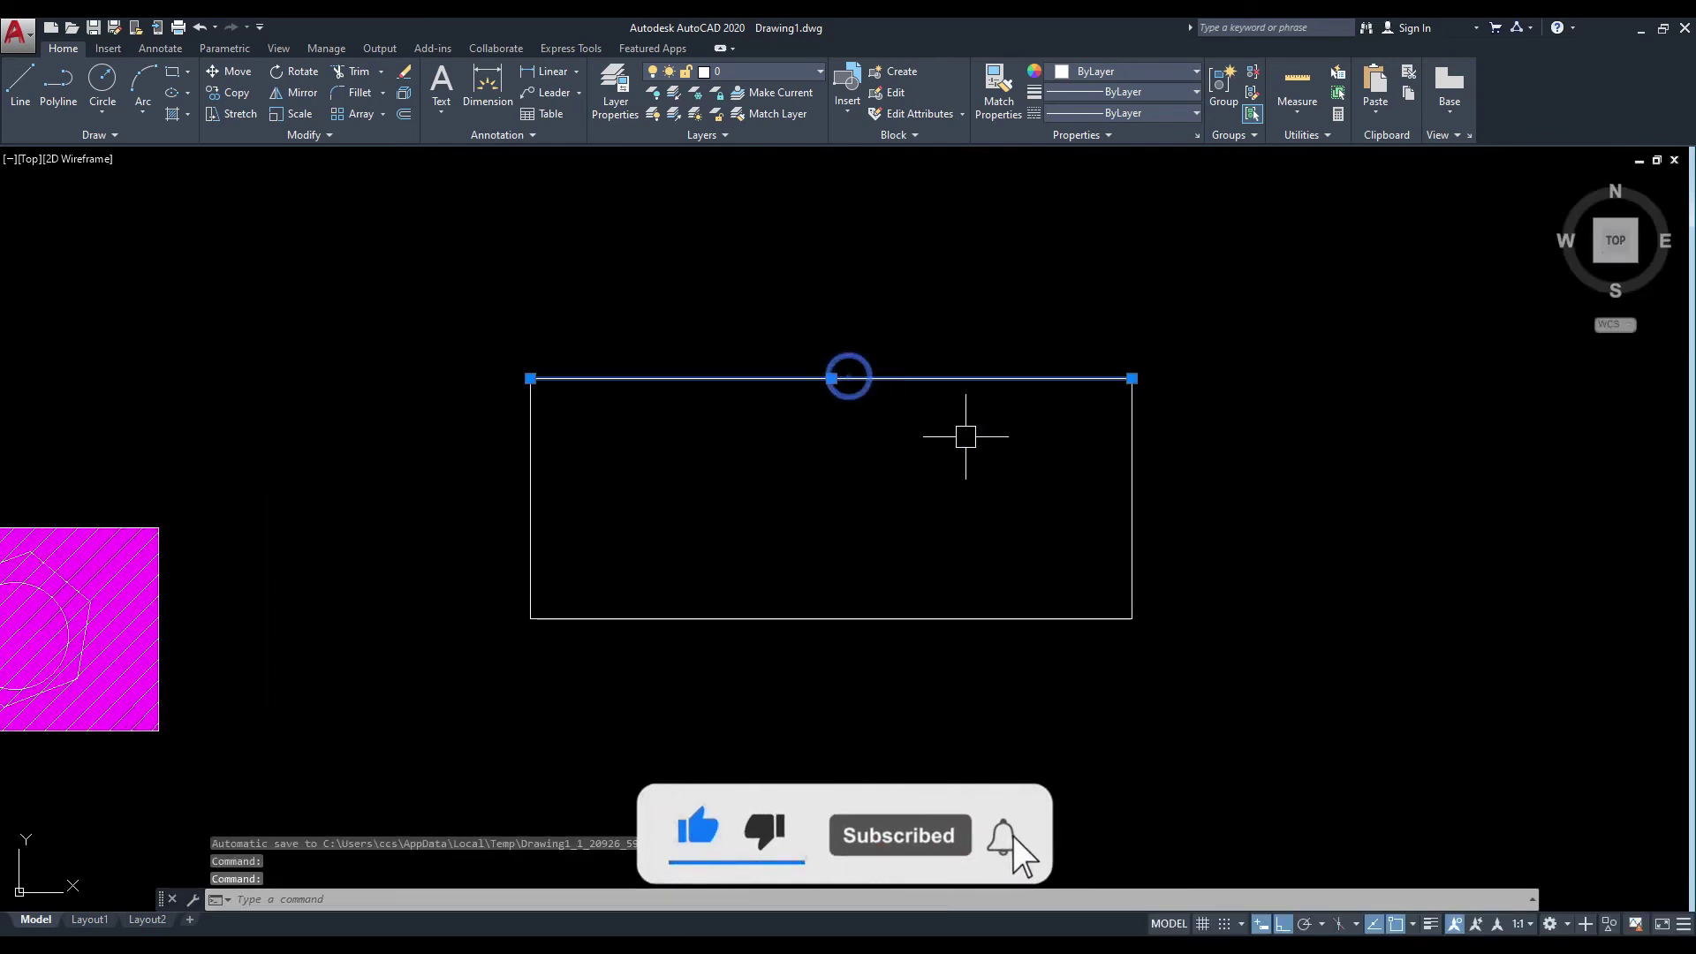
key(Escape)
mouse_move(887, 462)
middle_down()
mouse_move(970, 473)
mouse_move(927, 494)
middle_up()
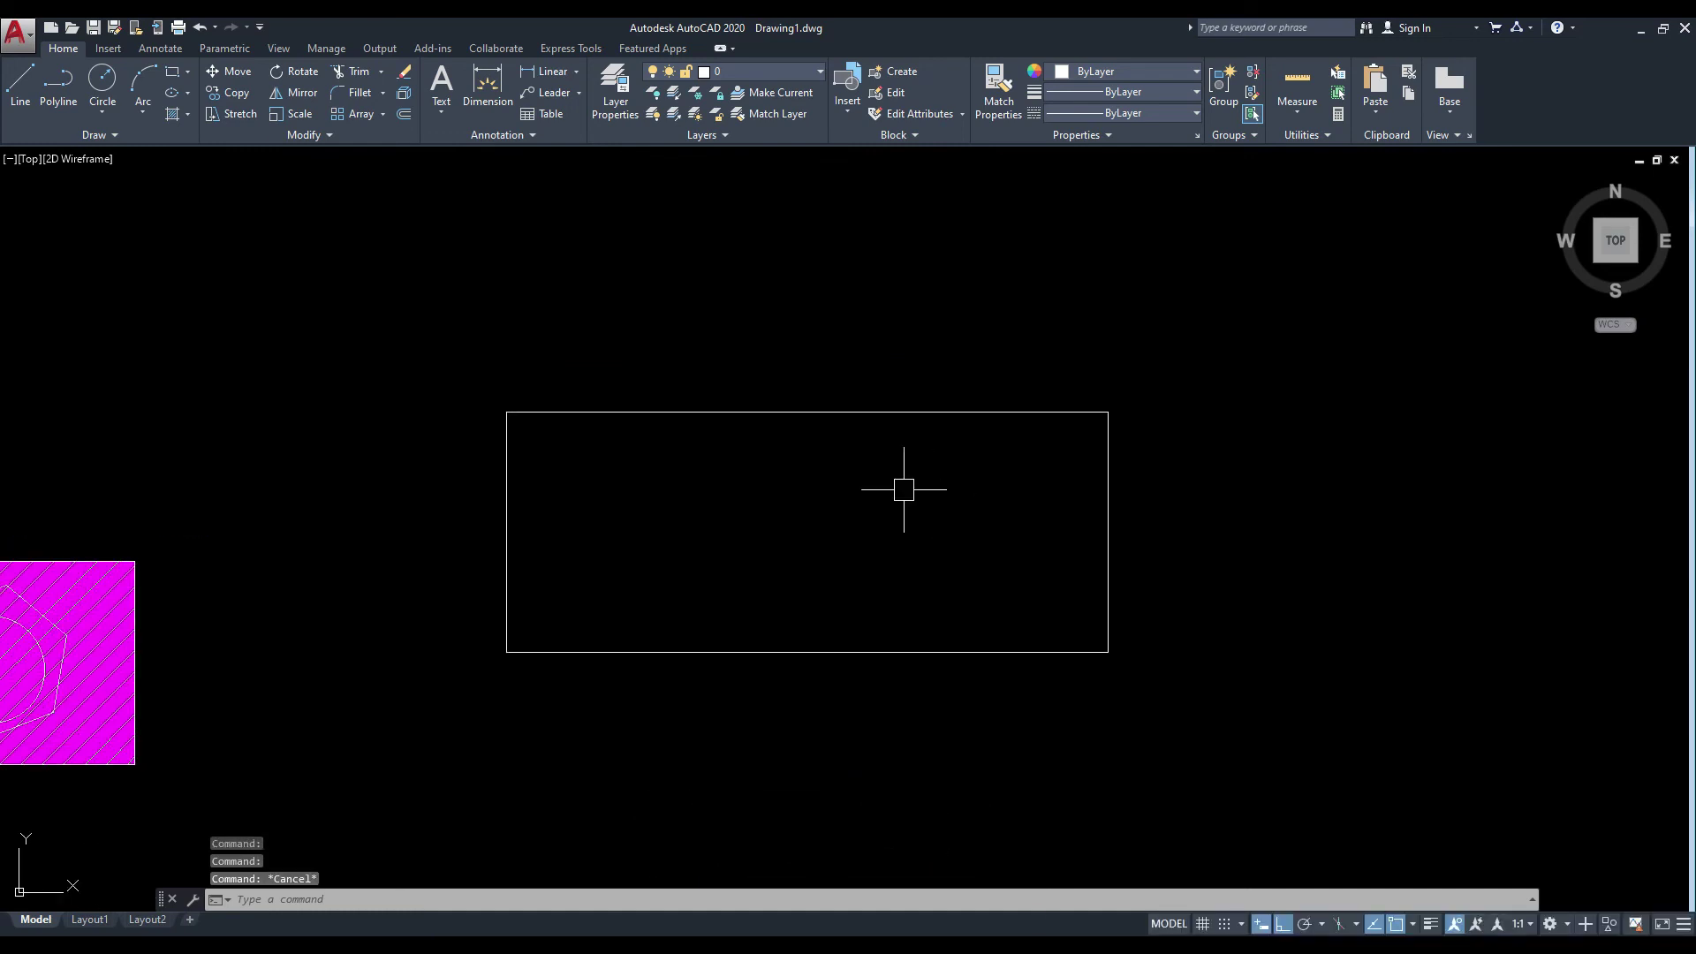
click(883, 412)
key(Escape)
click(899, 652)
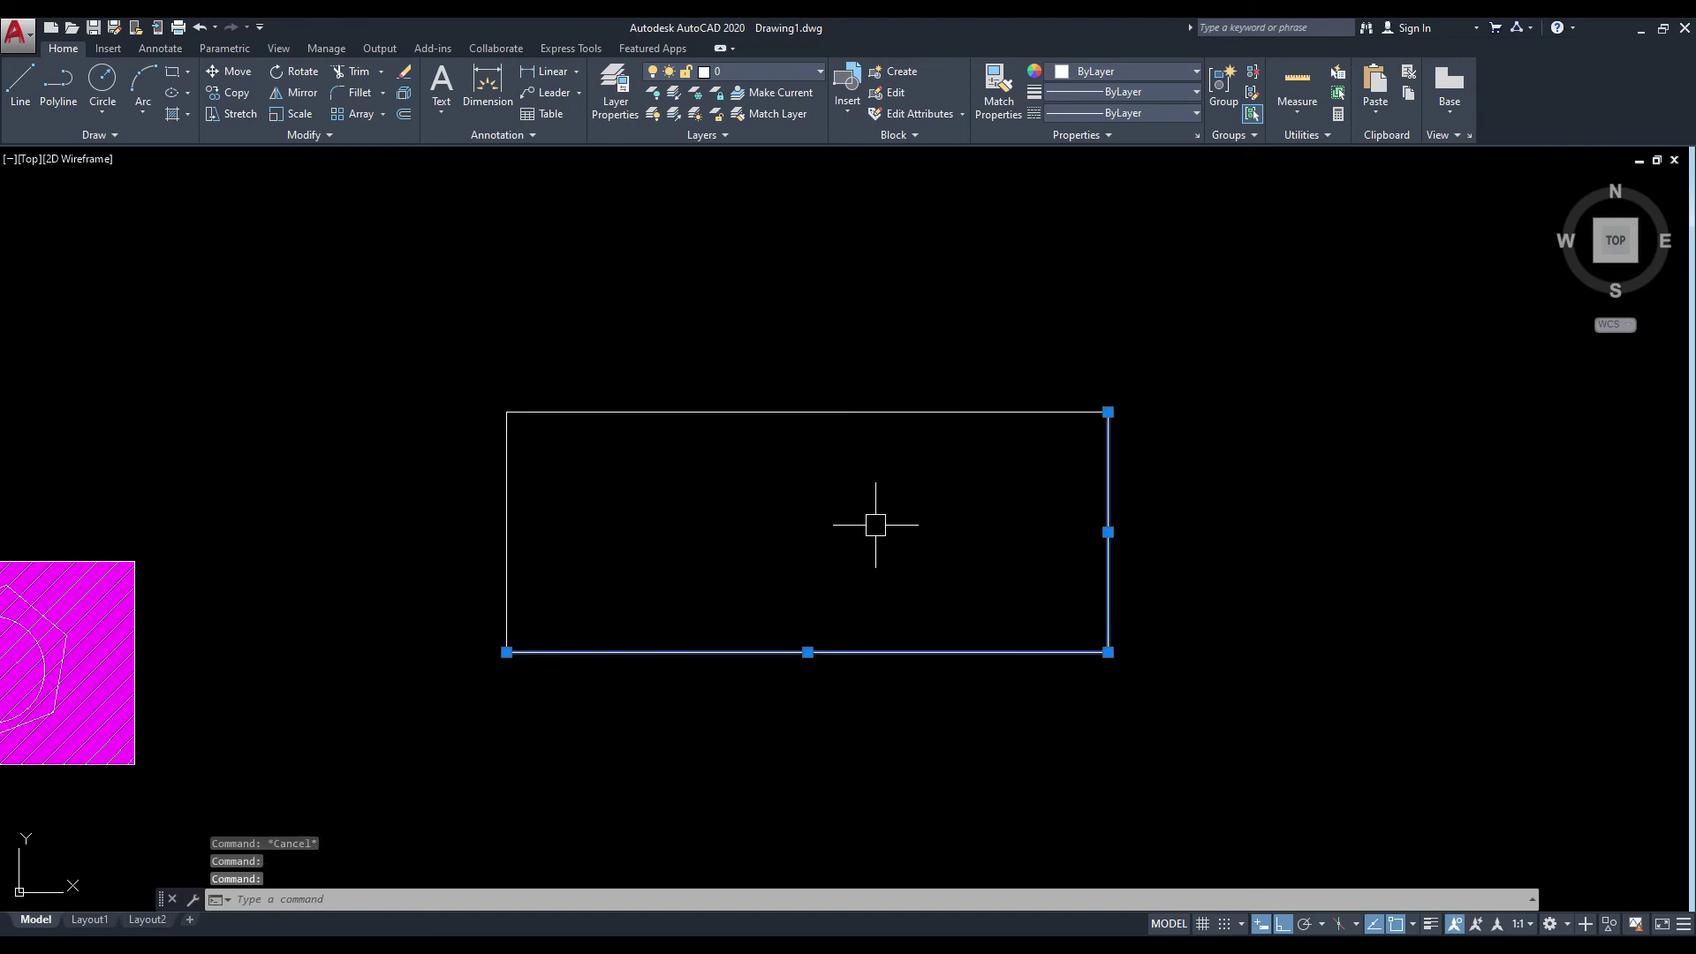
key(Escape)
click(507, 520)
key(Escape)
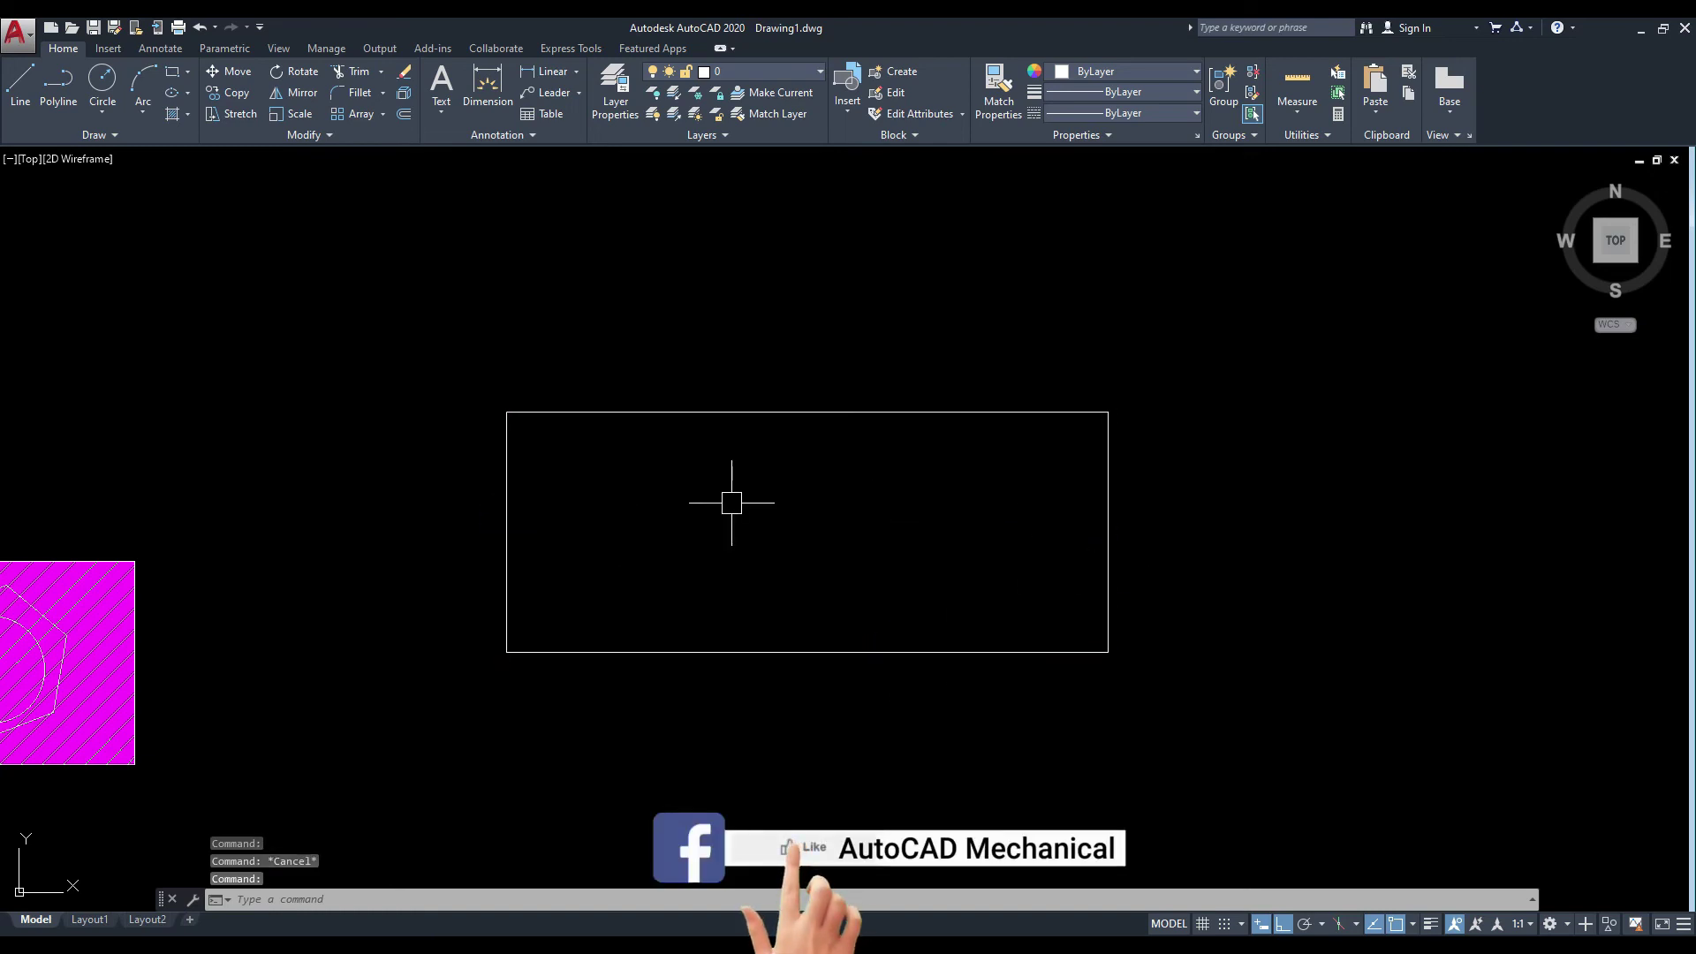
middle_drag(766, 495, 902, 436)
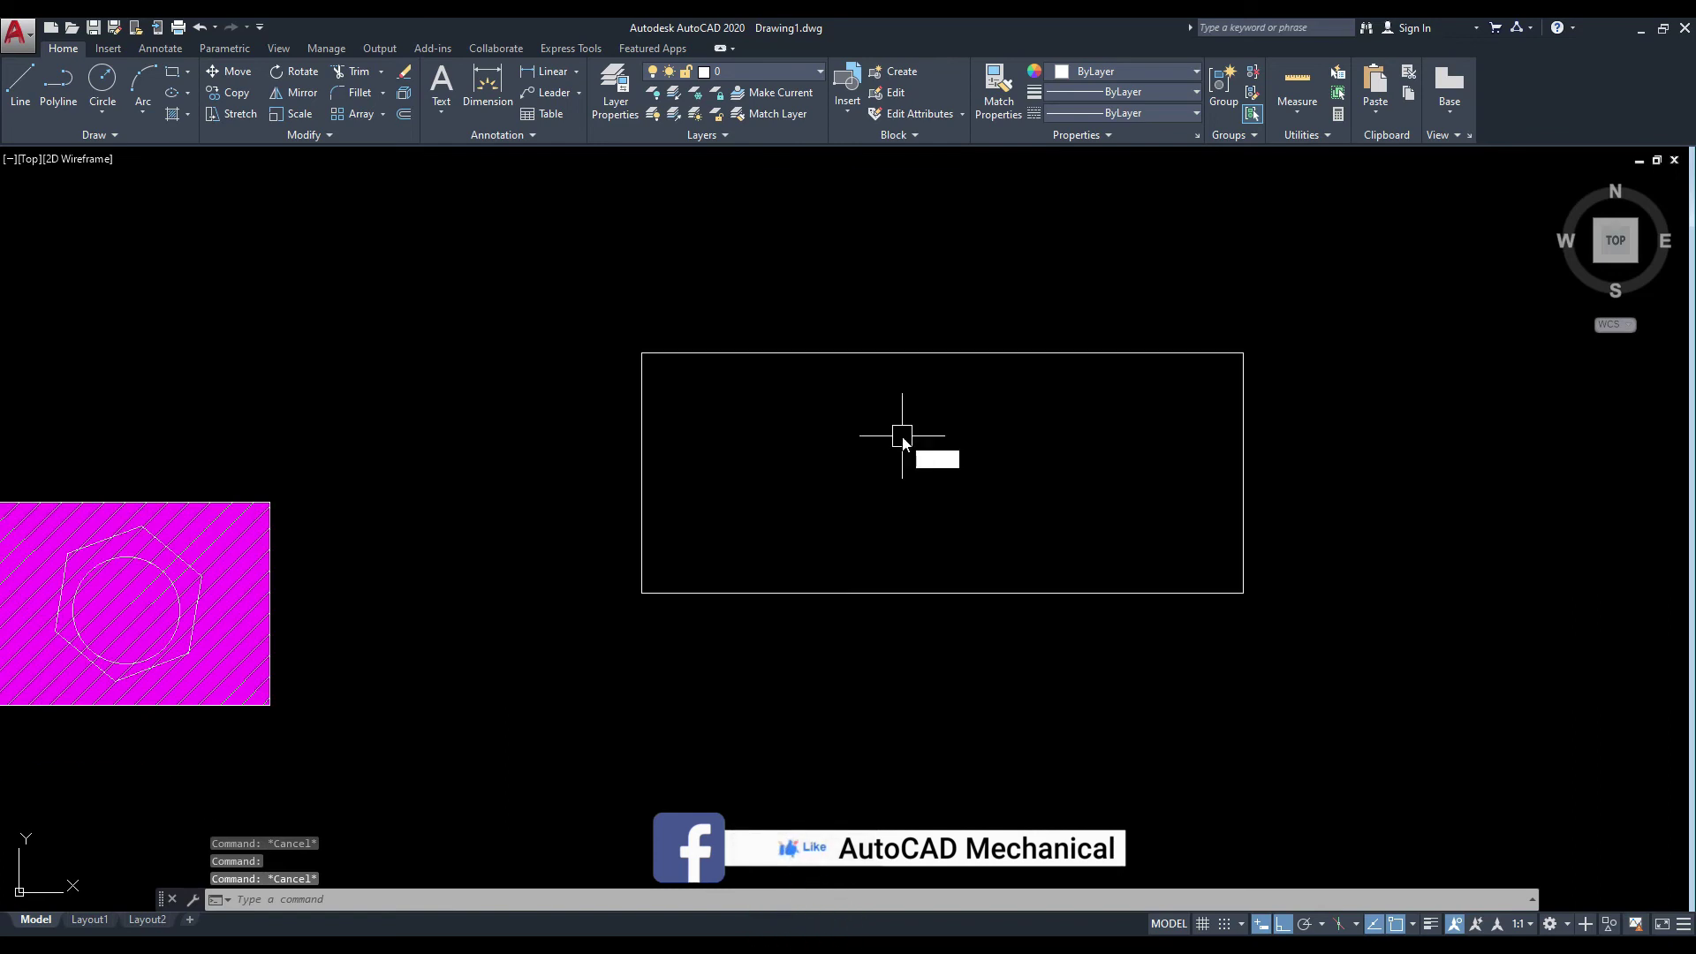
Start a hatch with Retain boundaries on and Polyline as the boundary object type.
text(h)
key(Return)
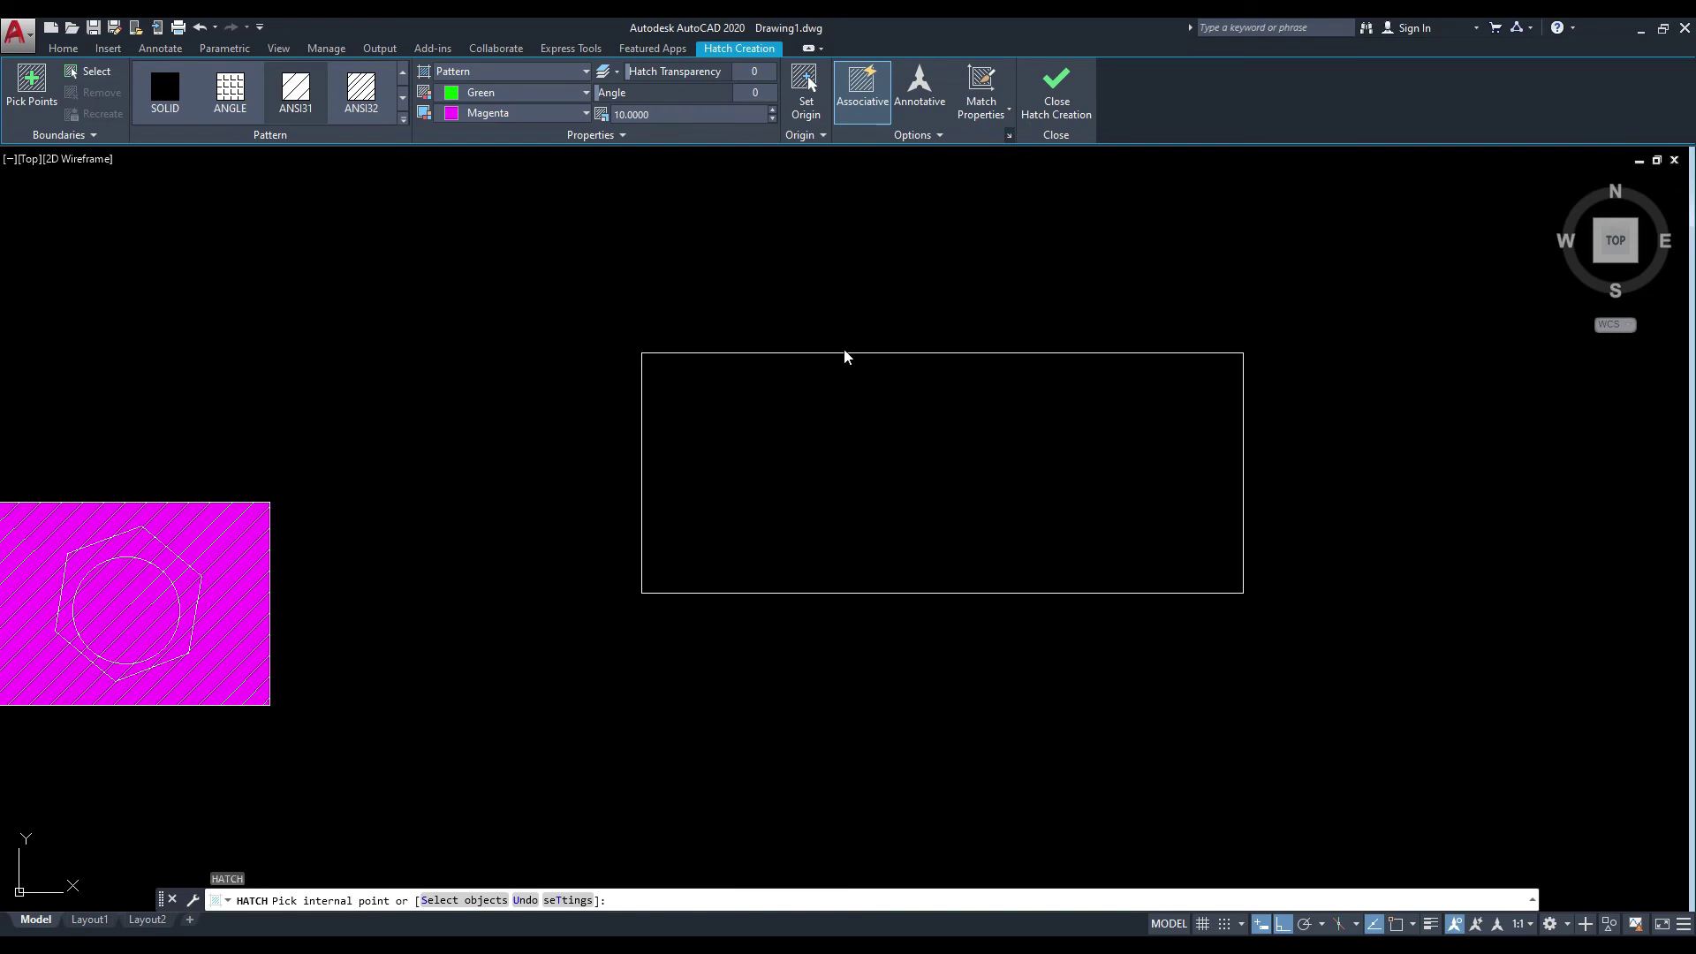
text(t)
key(Return)
drag(730, 240, 655, 242)
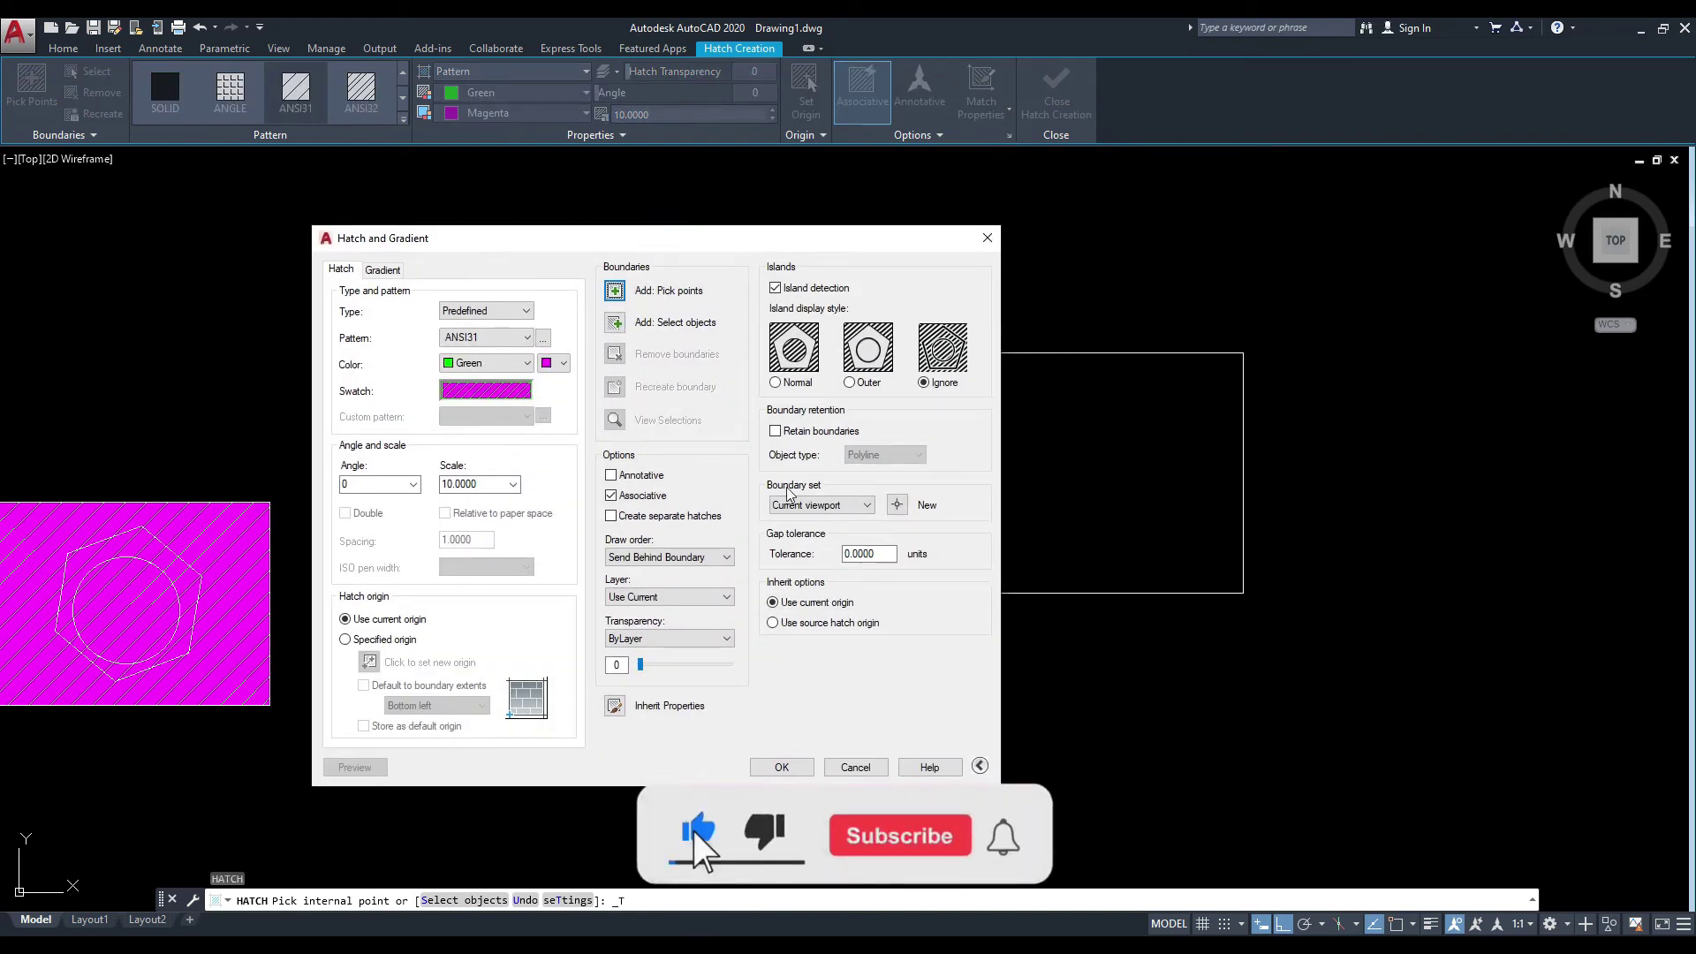
click(775, 431)
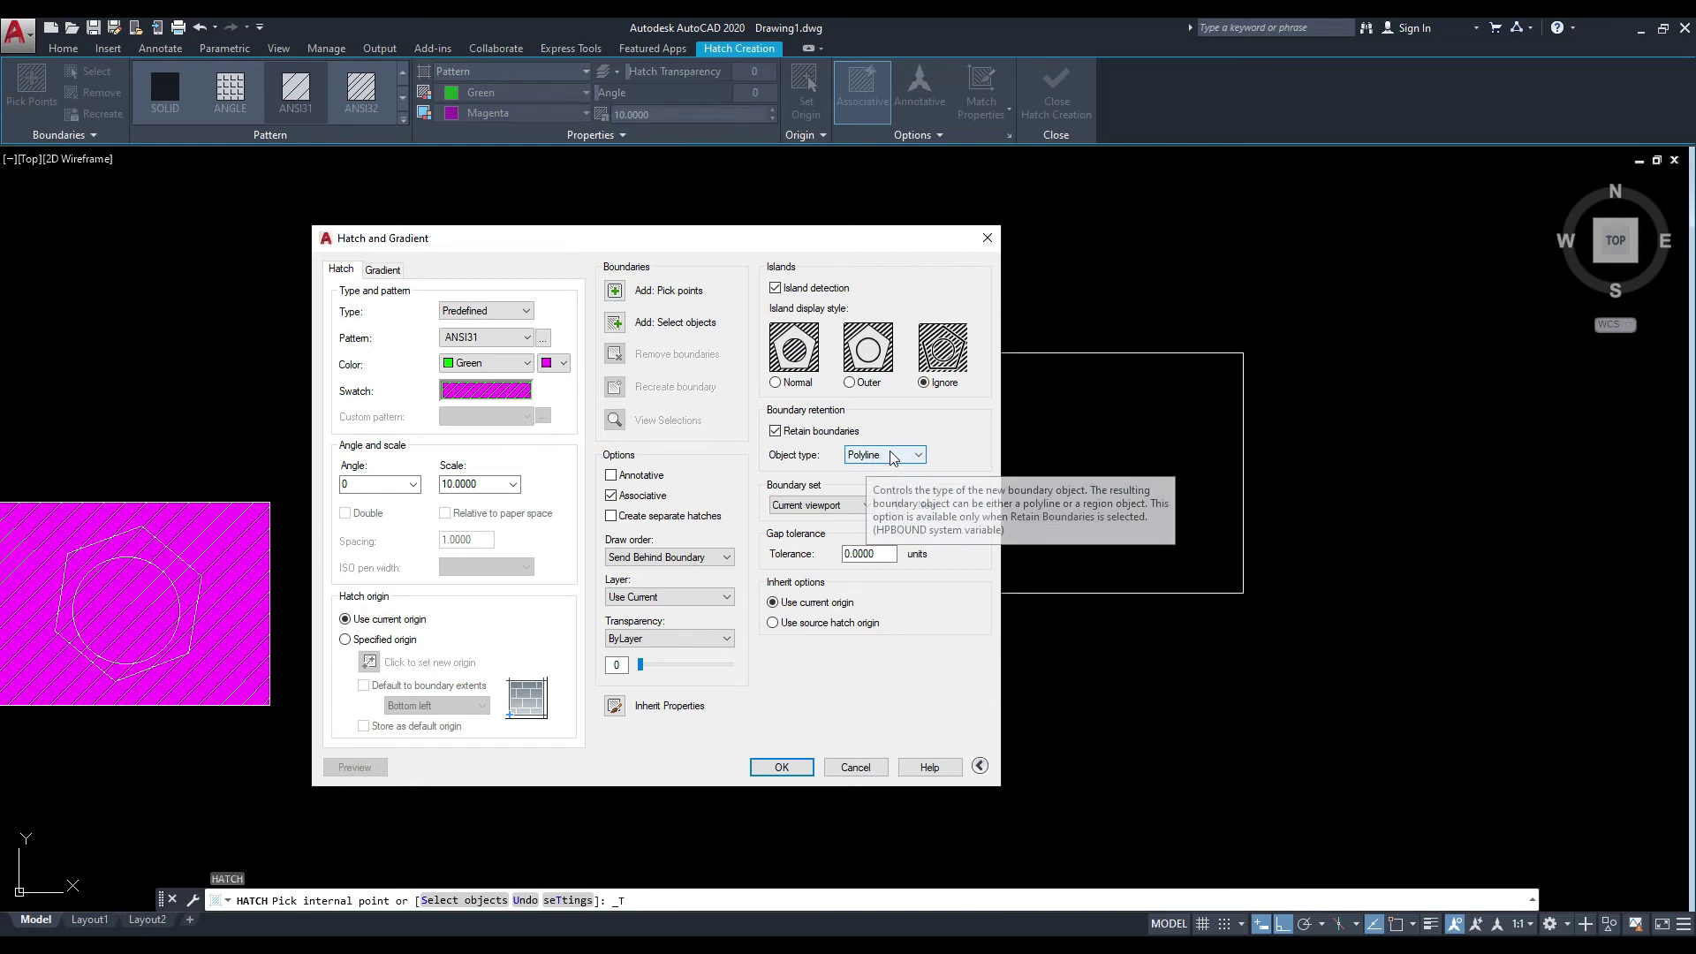
mouse_move(883, 244)
mouse_down()
mouse_move(617, 284)
mouse_move(855, 269)
mouse_up()
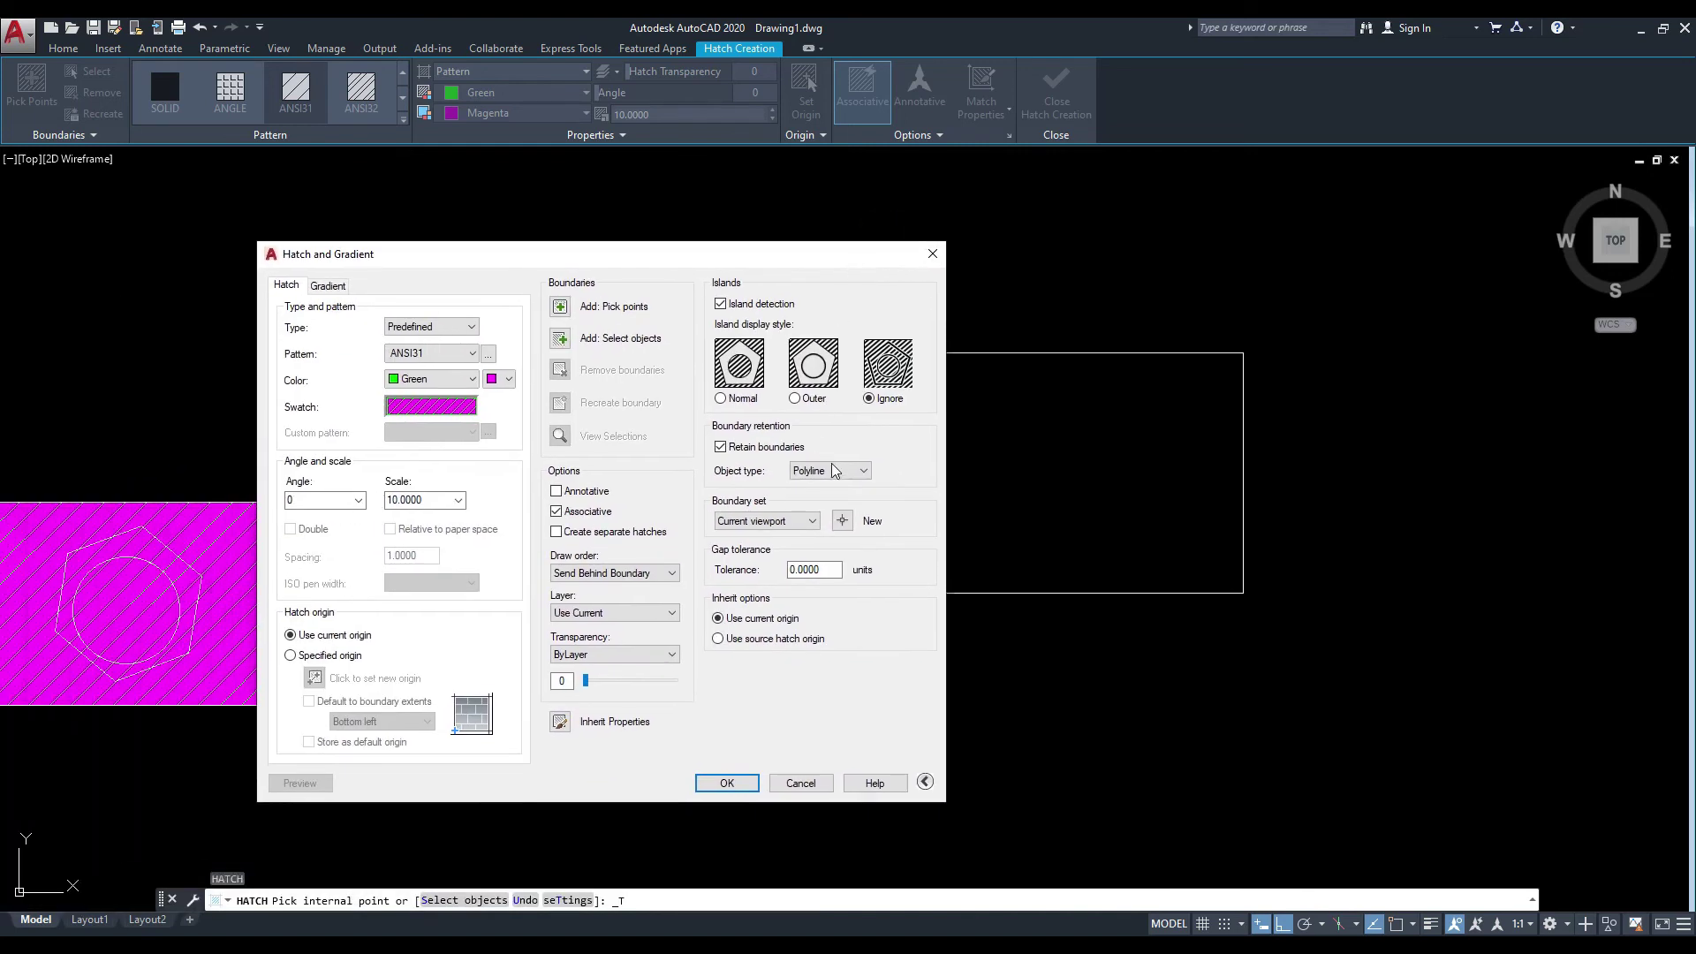
click(833, 472)
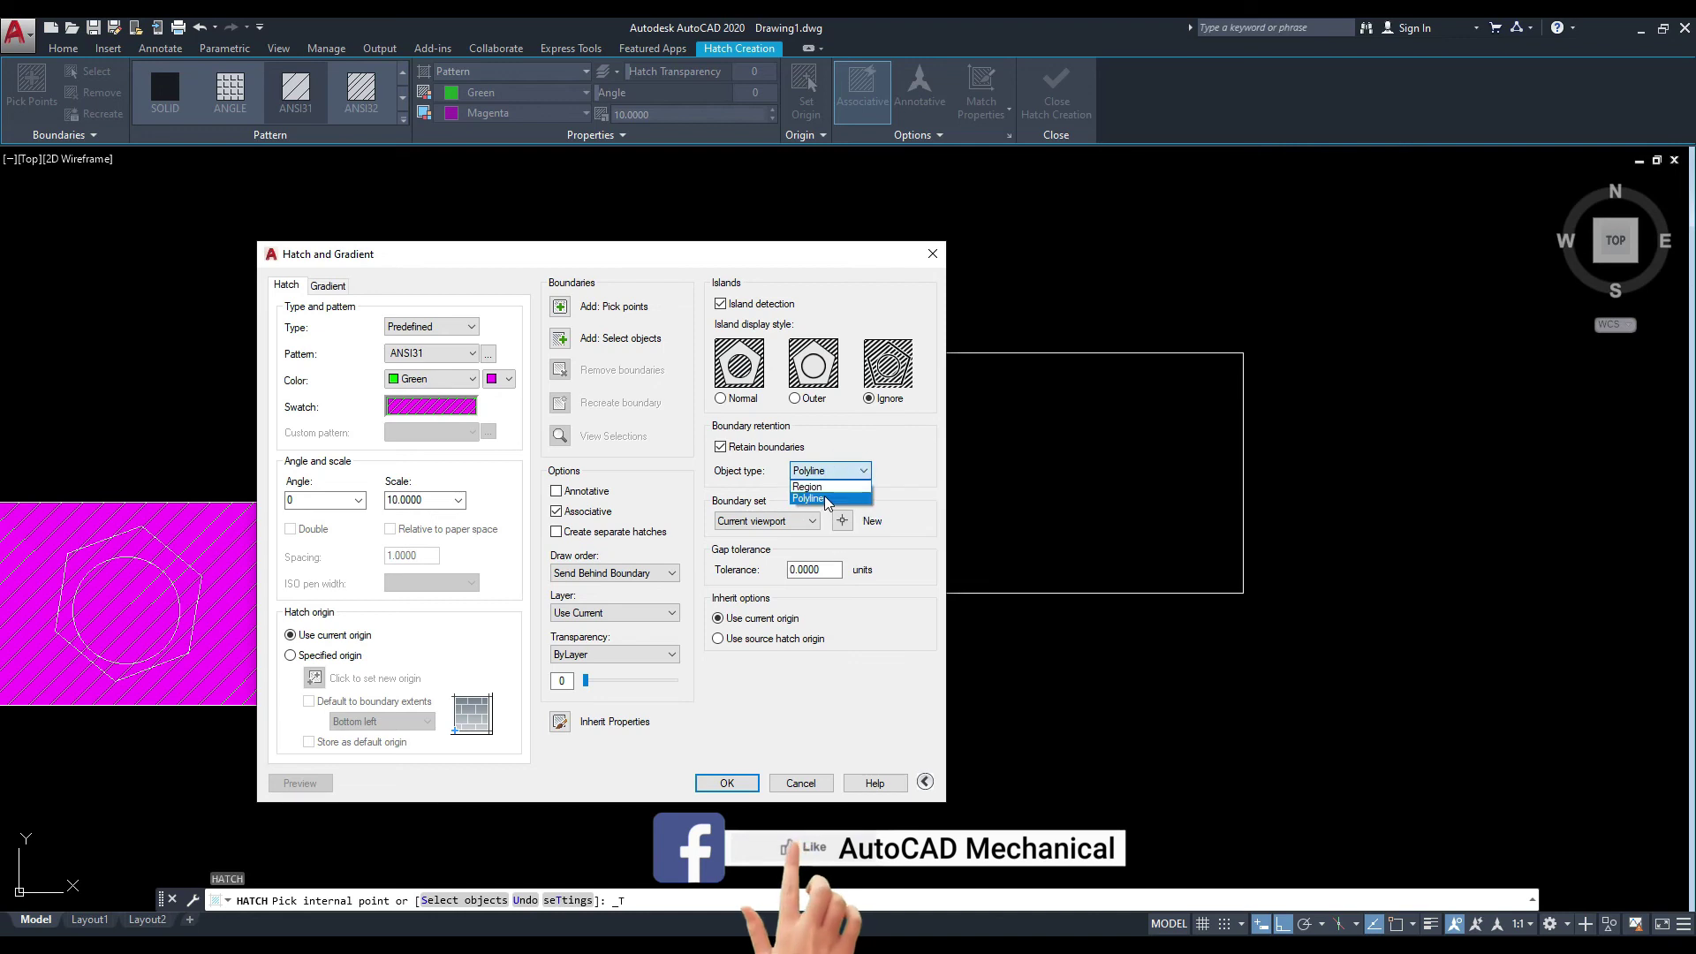
click(826, 499)
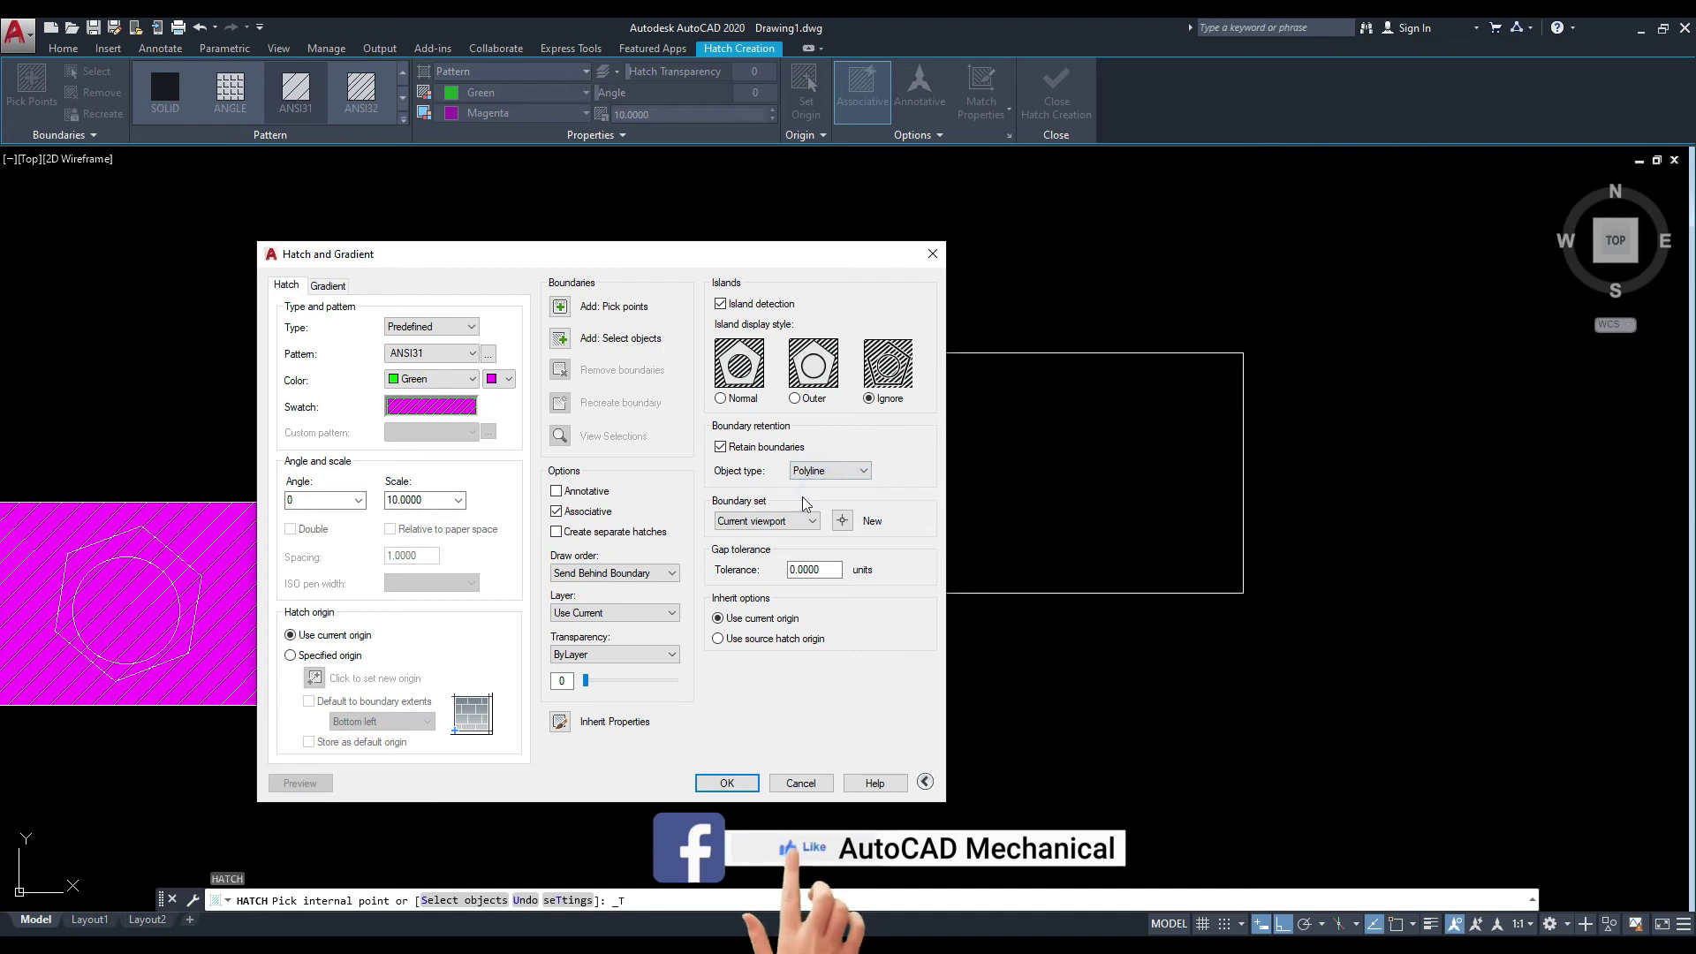
click(557, 305)
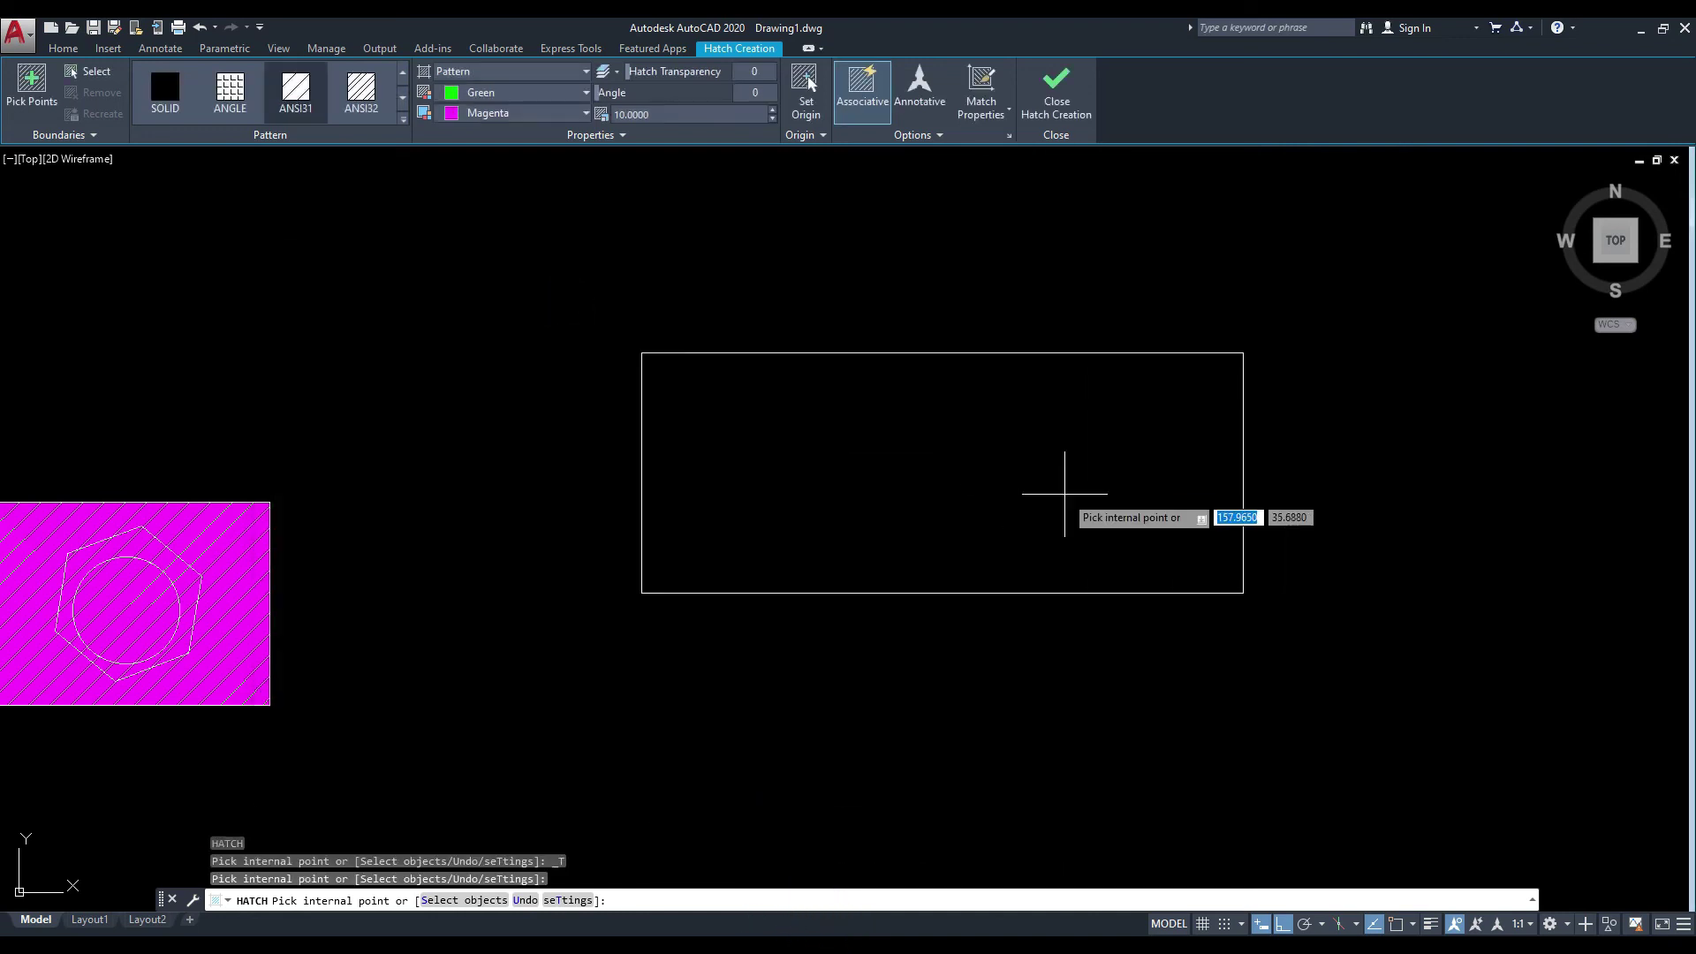
Fill the new 50 by 20 line rectangle with the magenta hatch.
click(941, 455)
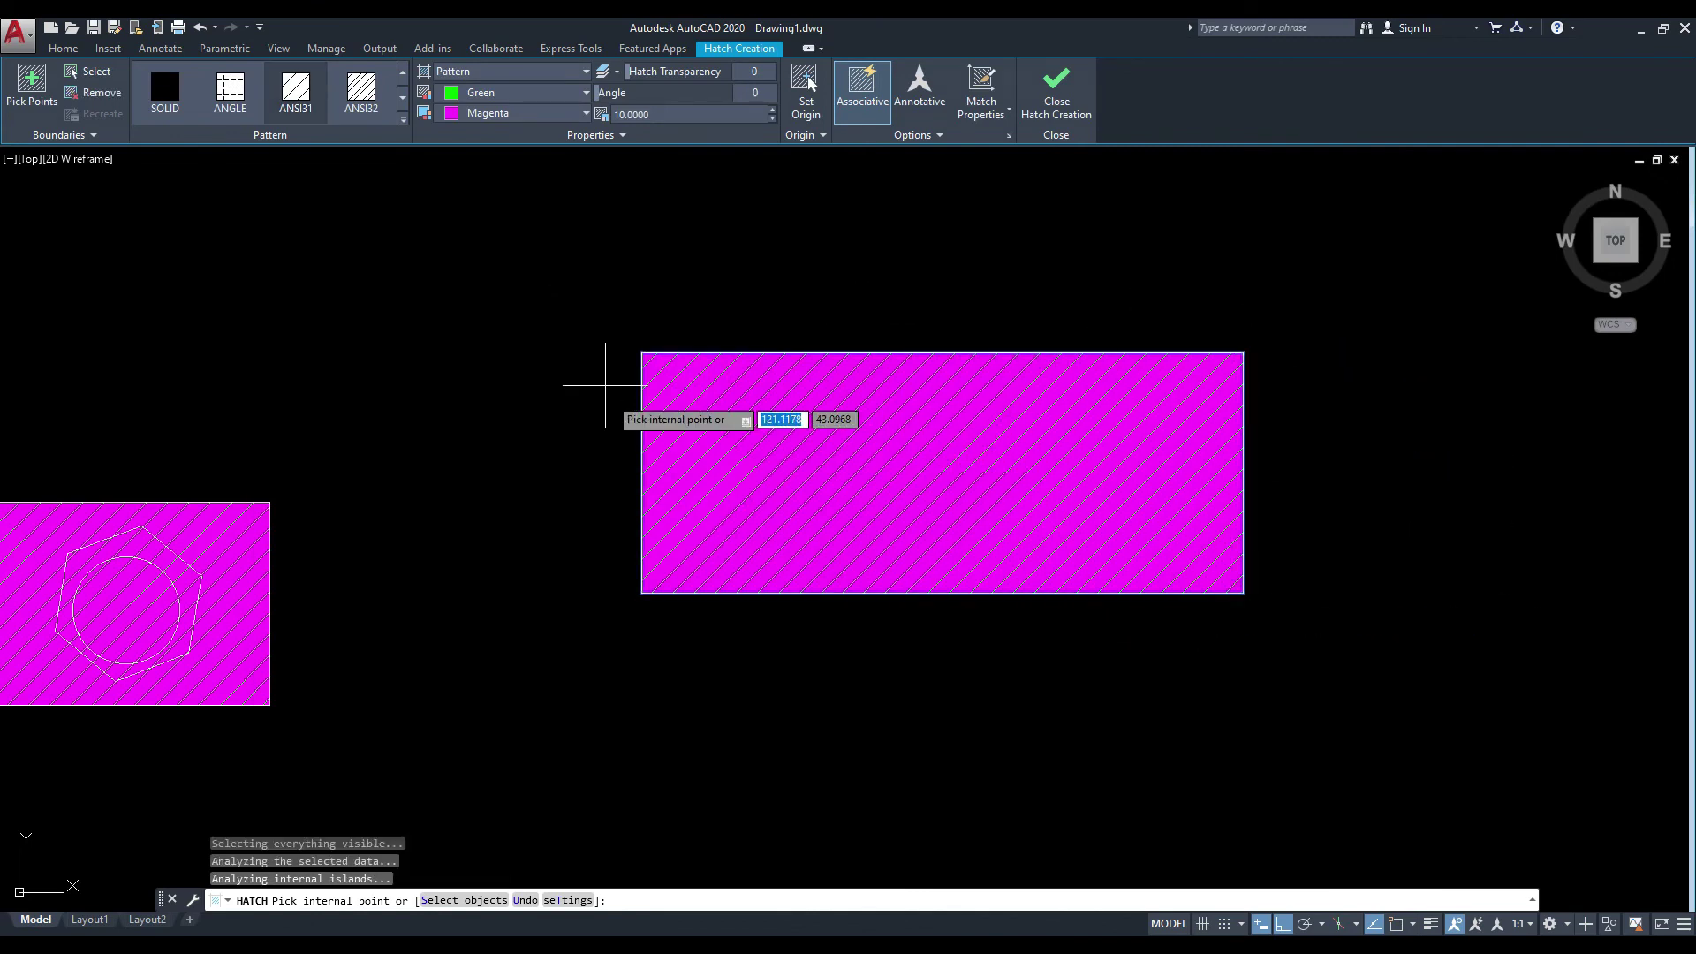
key(Escape)
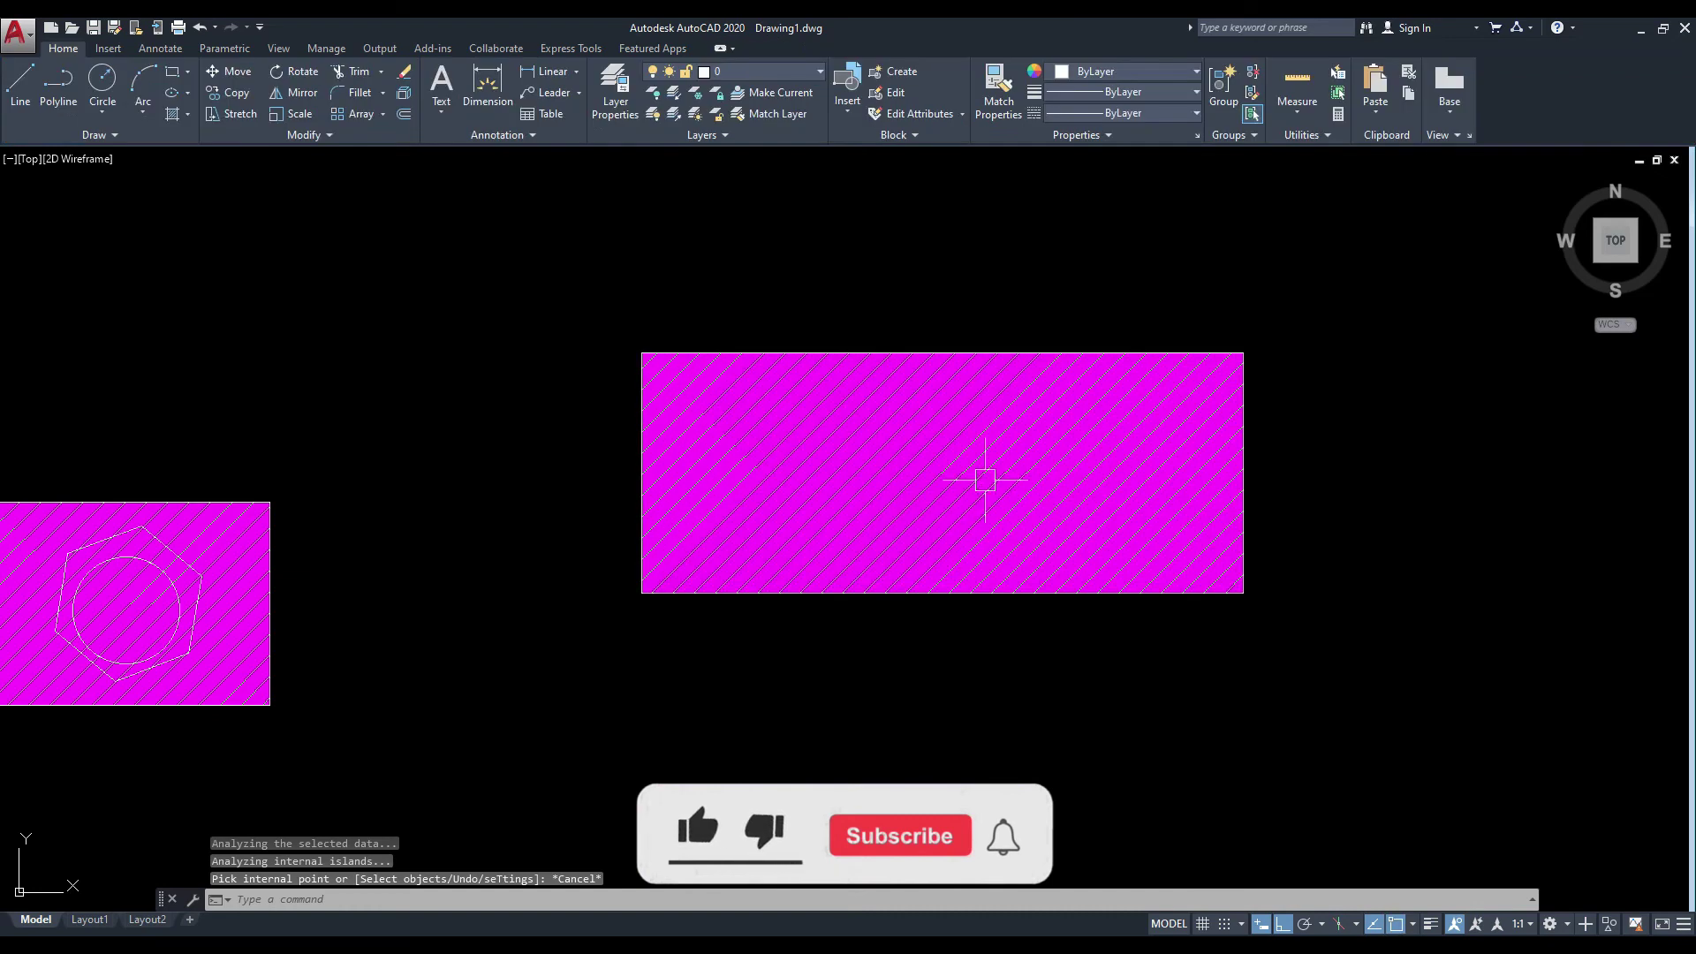
mouse_move(996, 372)
middle_down()
mouse_move(875, 460)
mouse_move(889, 353)
middle_up()
key(Escape)
Move the rectangle's hatch aside, away from its line outline.
text(M)
key(Return)
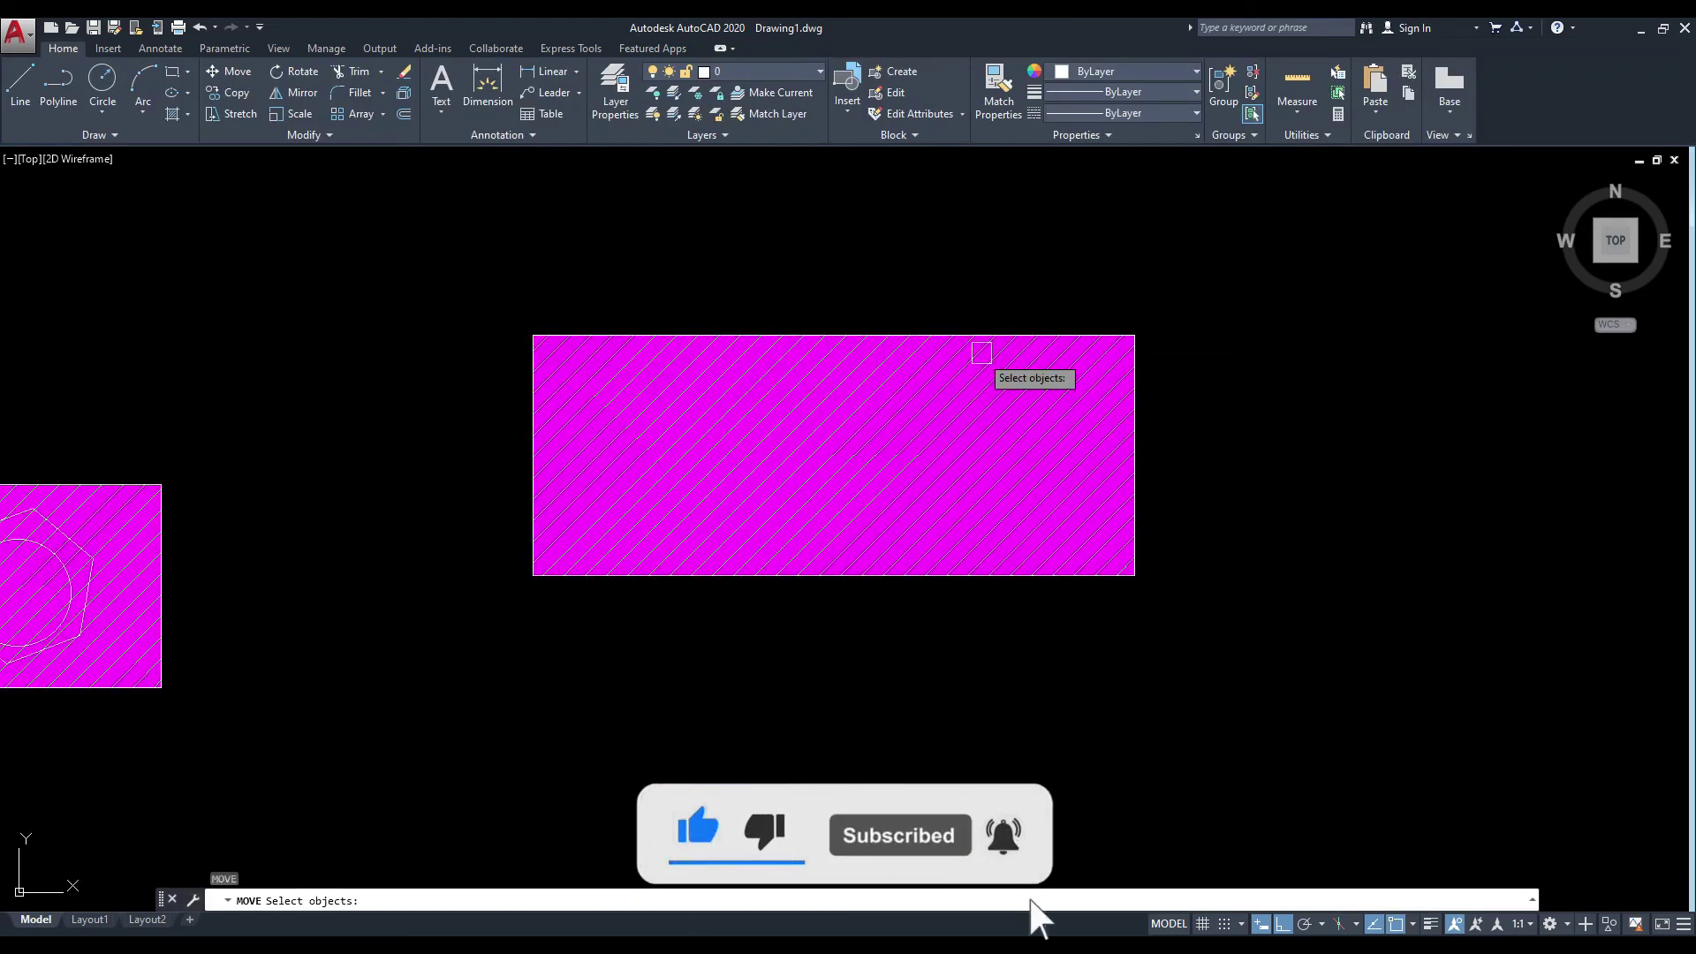
click(985, 342)
key(Return)
click(872, 660)
middle_drag(1250, 568, 640, 594)
click(1027, 604)
key(Escape)
middle_drag(709, 428, 979, 439)
Try stretching the moved hatch's top midpoint grip, cancel, then start a new hatch.
click(1068, 341)
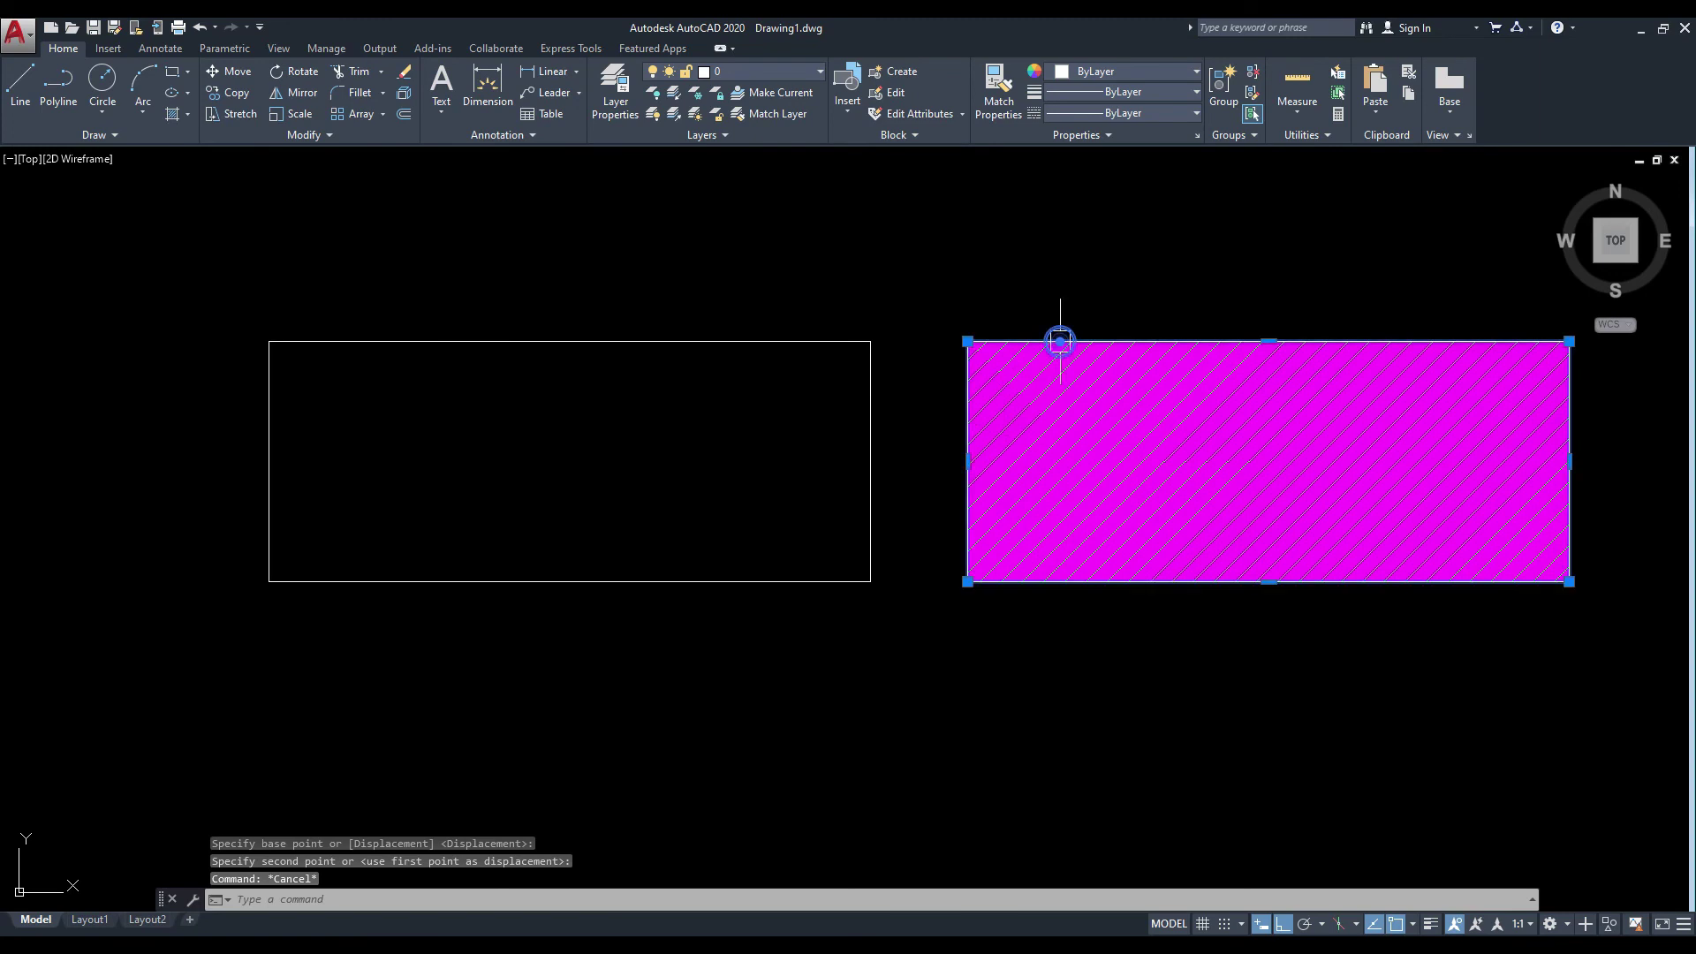
middle_drag(1040, 367, 908, 432)
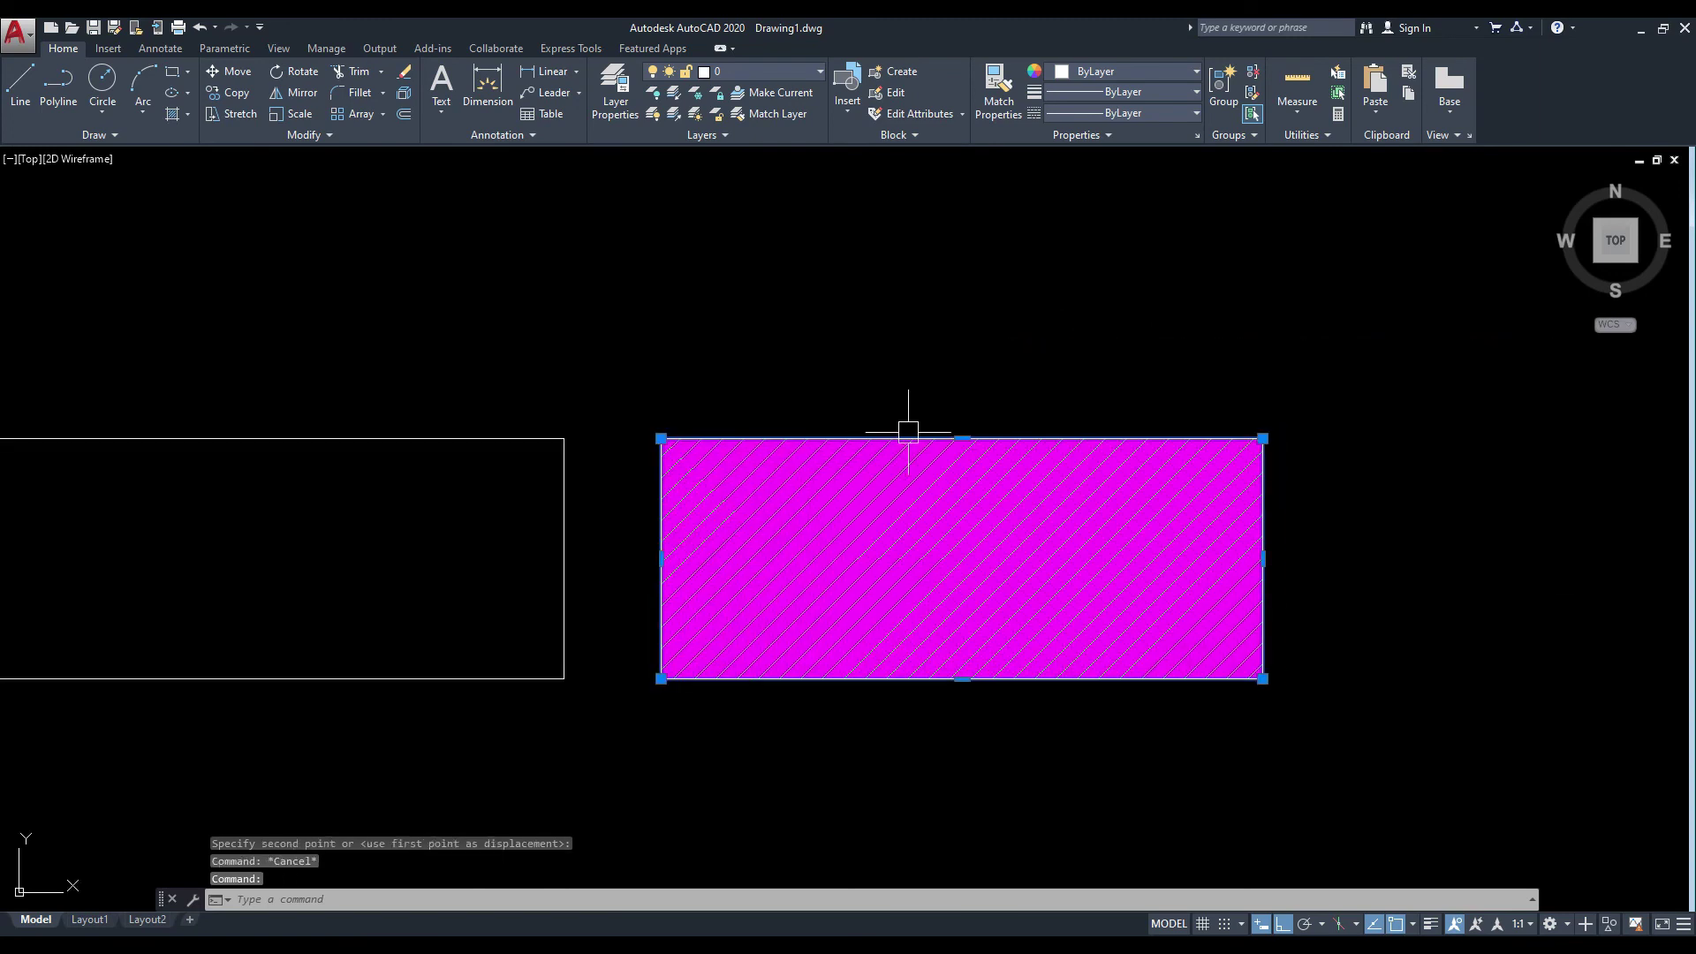
click(970, 439)
click(1004, 294)
key(Escape)
scroll(861, 403, down, 4)
middle_drag(662, 444, 830, 456)
scroll(775, 462, up, 2)
key(Escape)
text(h)
key(Return)
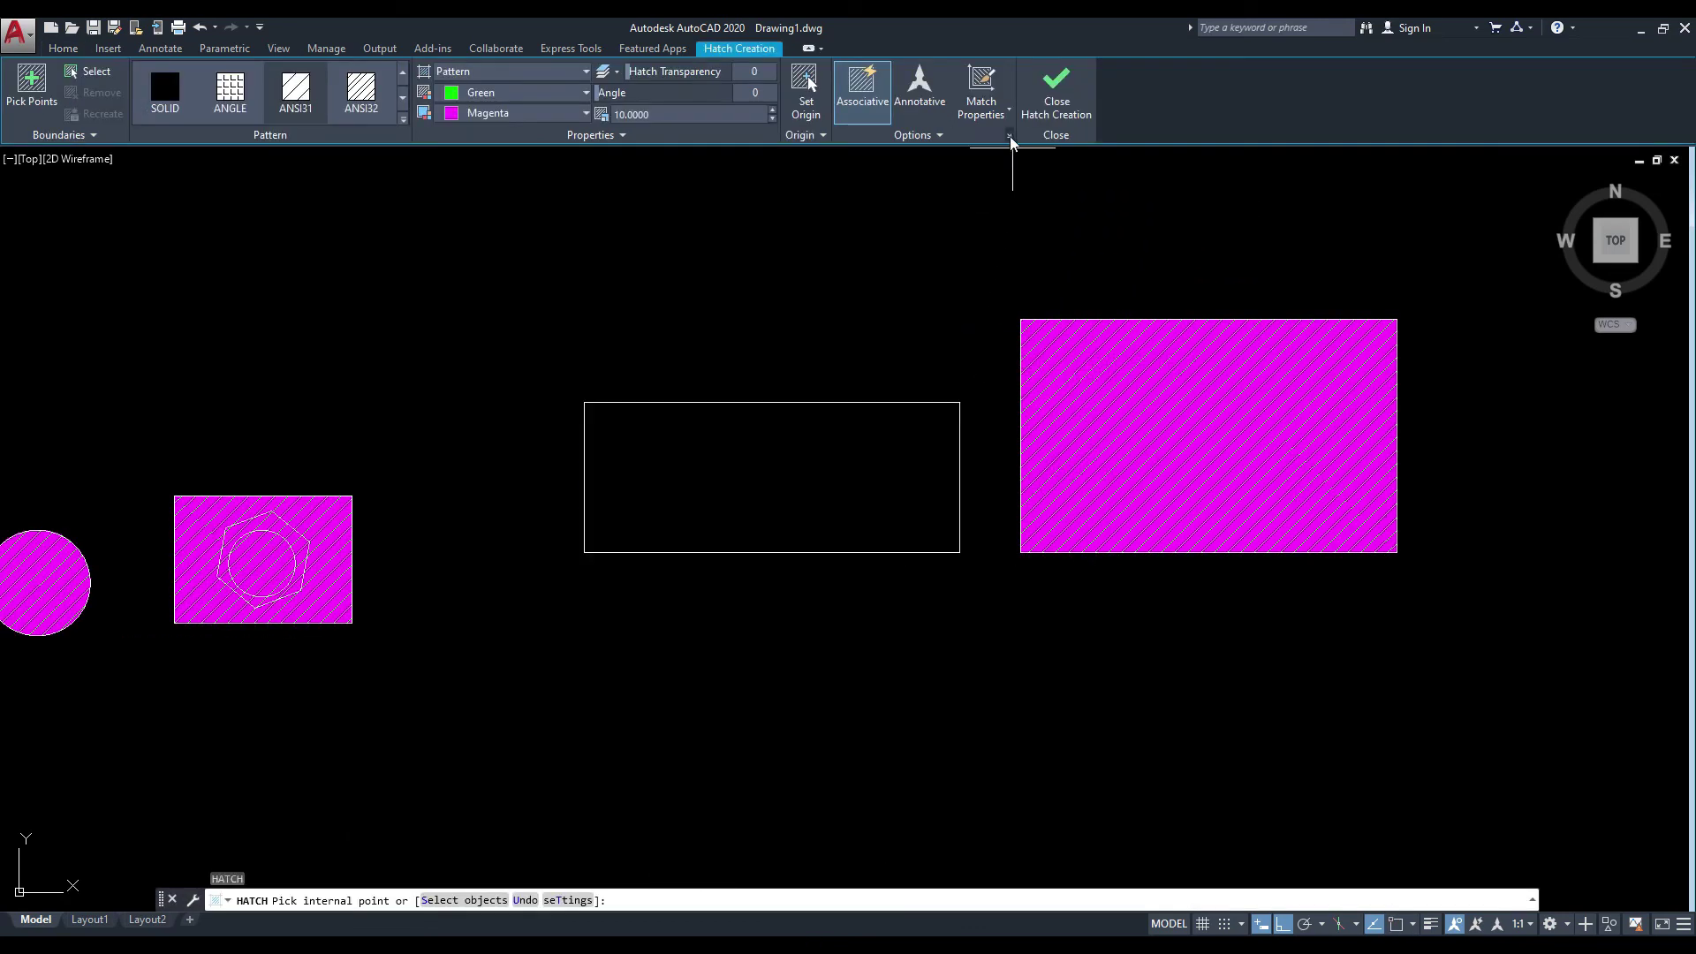
Open the Hatch and Gradient dialog with ANSI31 and gap tolerance showing, then move it aside.
text(t)
key(Return)
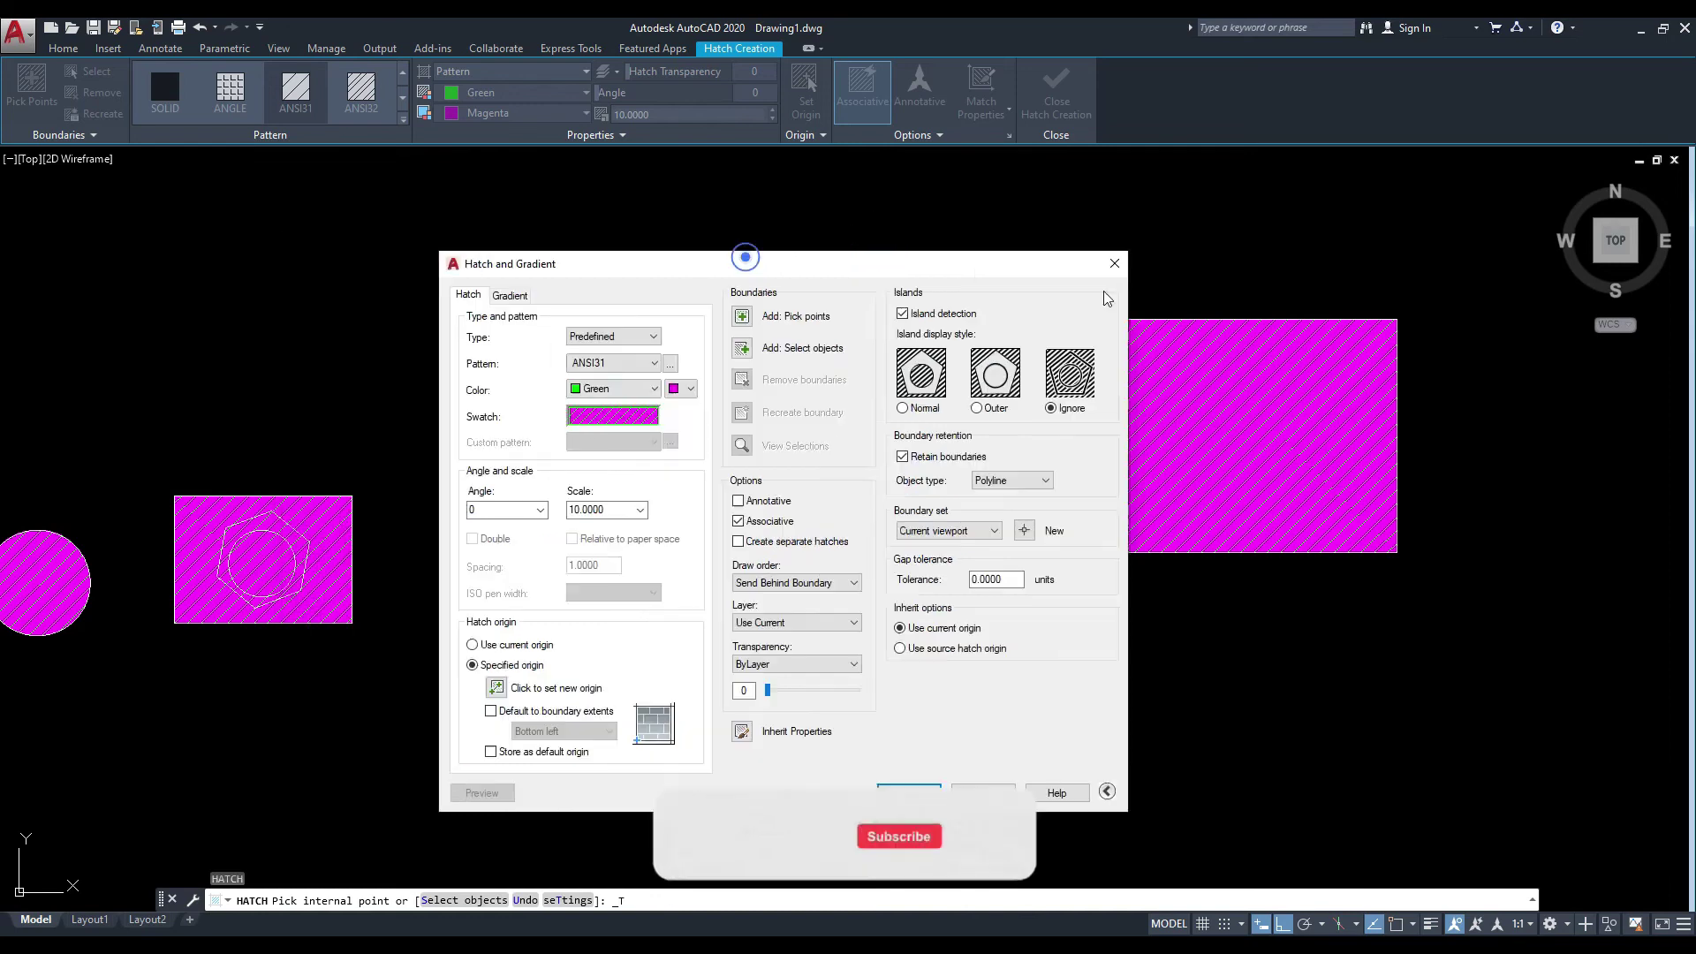
drag(767, 250, 1475, 310)
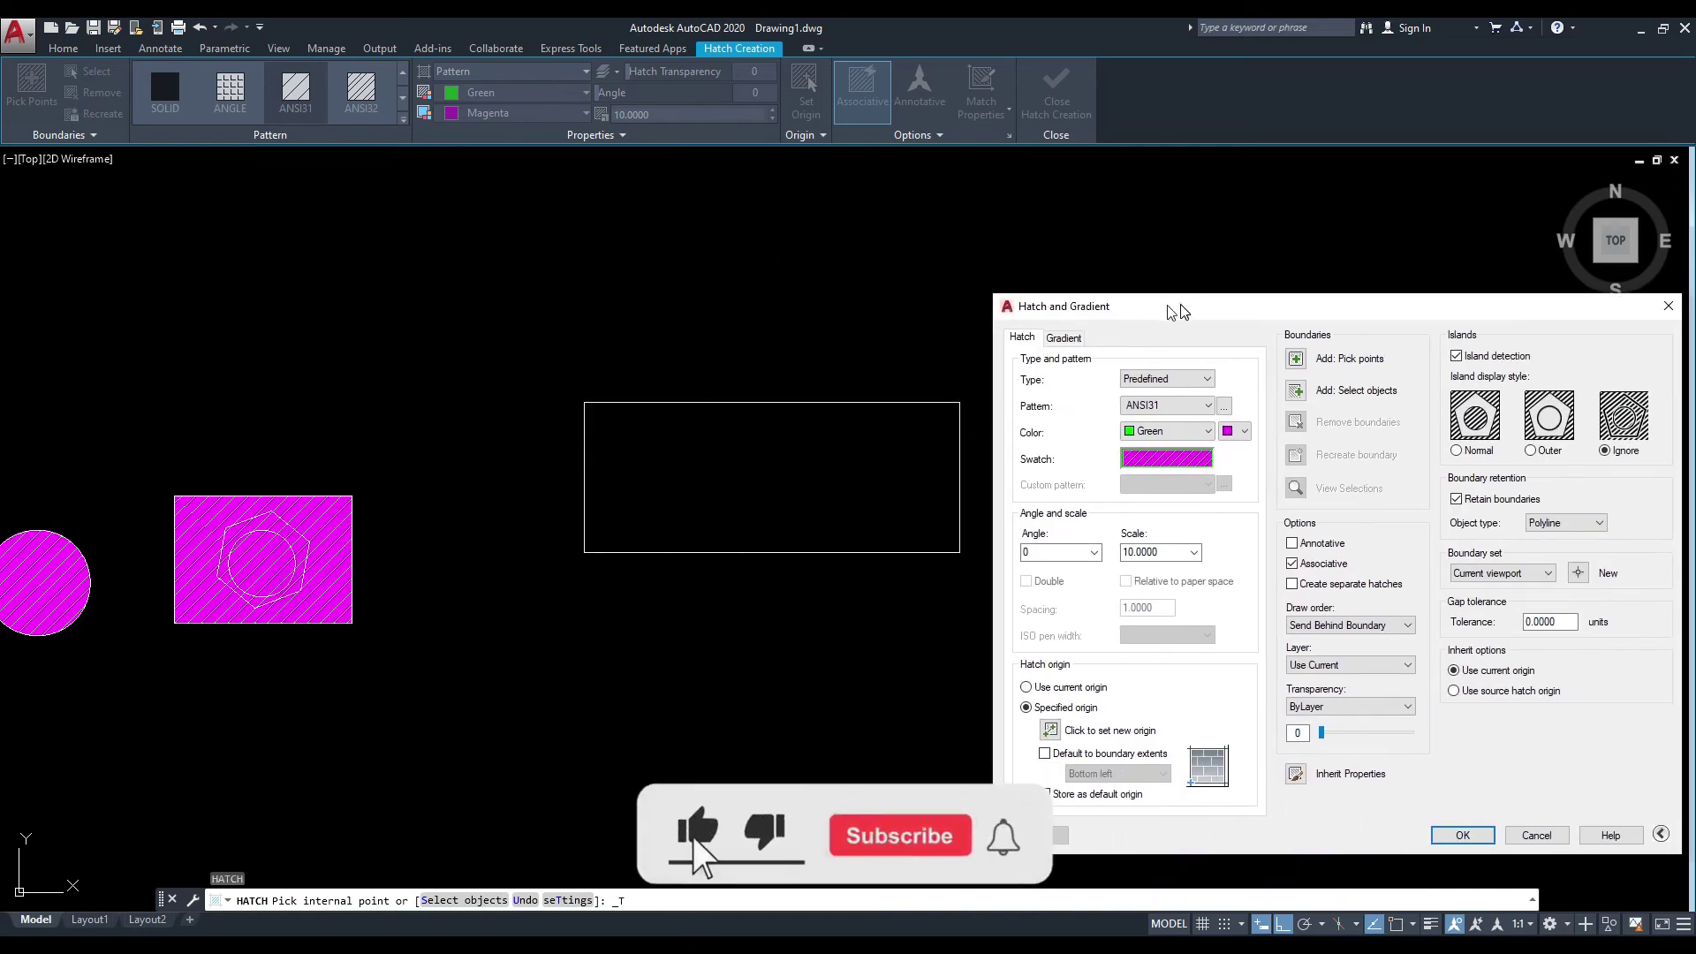
drag(1175, 311, 834, 310)
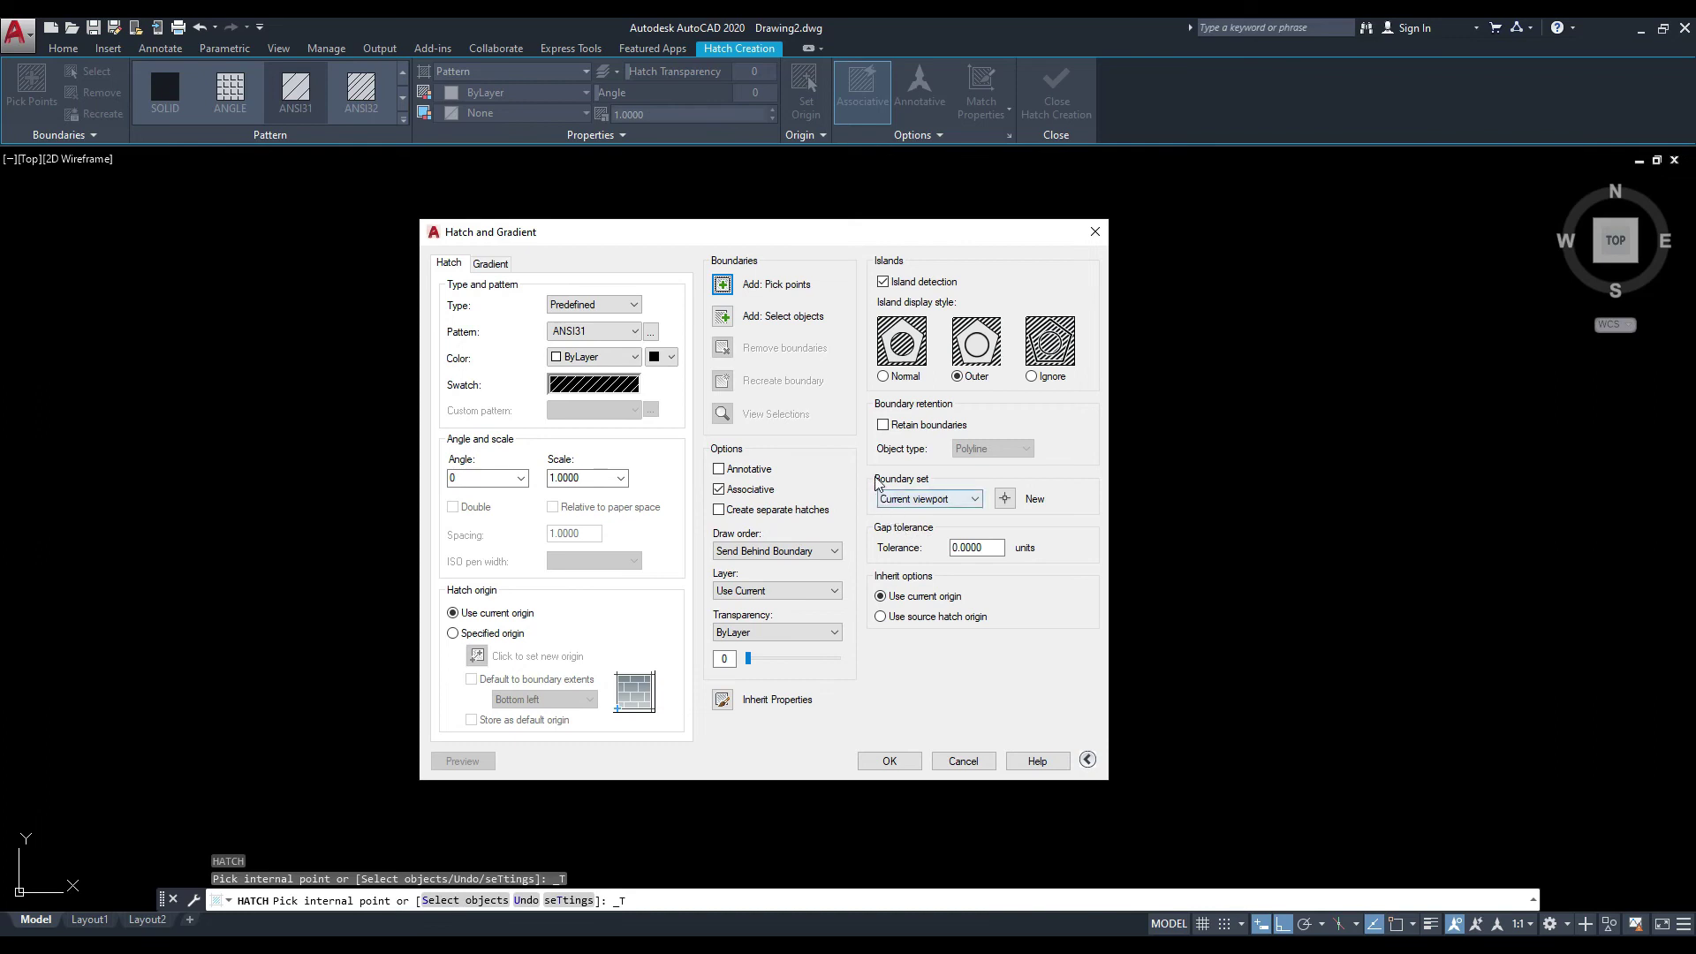
Cancel the Hatch and Gradient dialog without applying and end the HATCH command.
drag(984, 238, 950, 231)
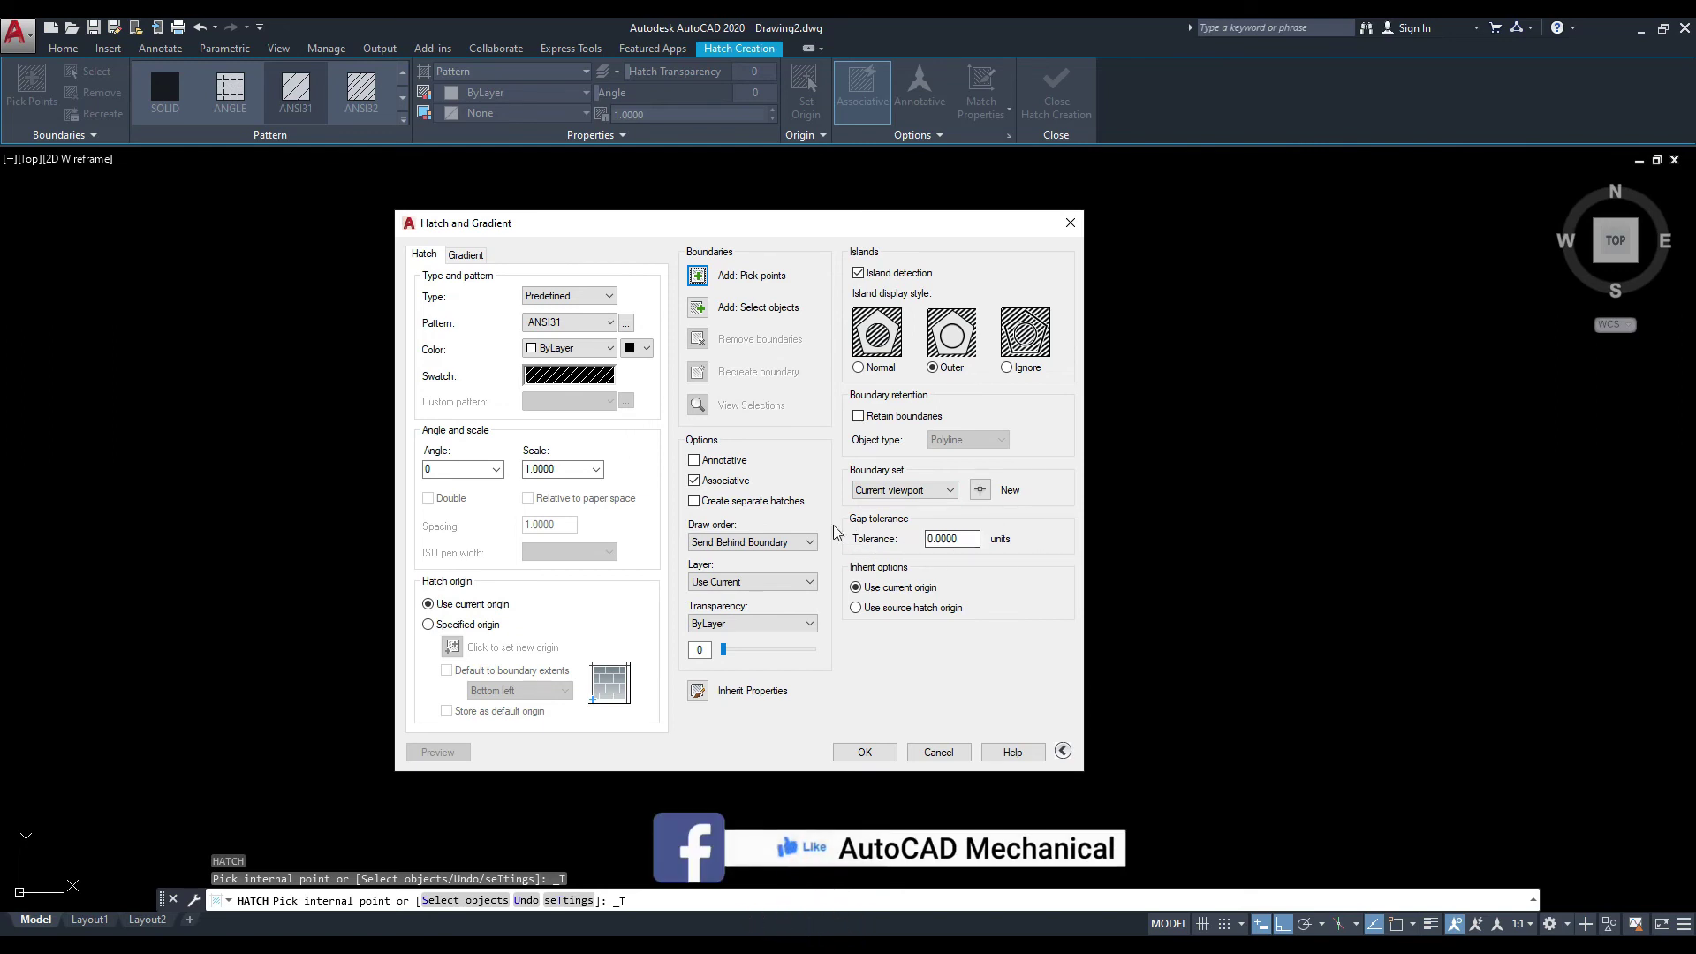
drag(865, 237, 808, 239)
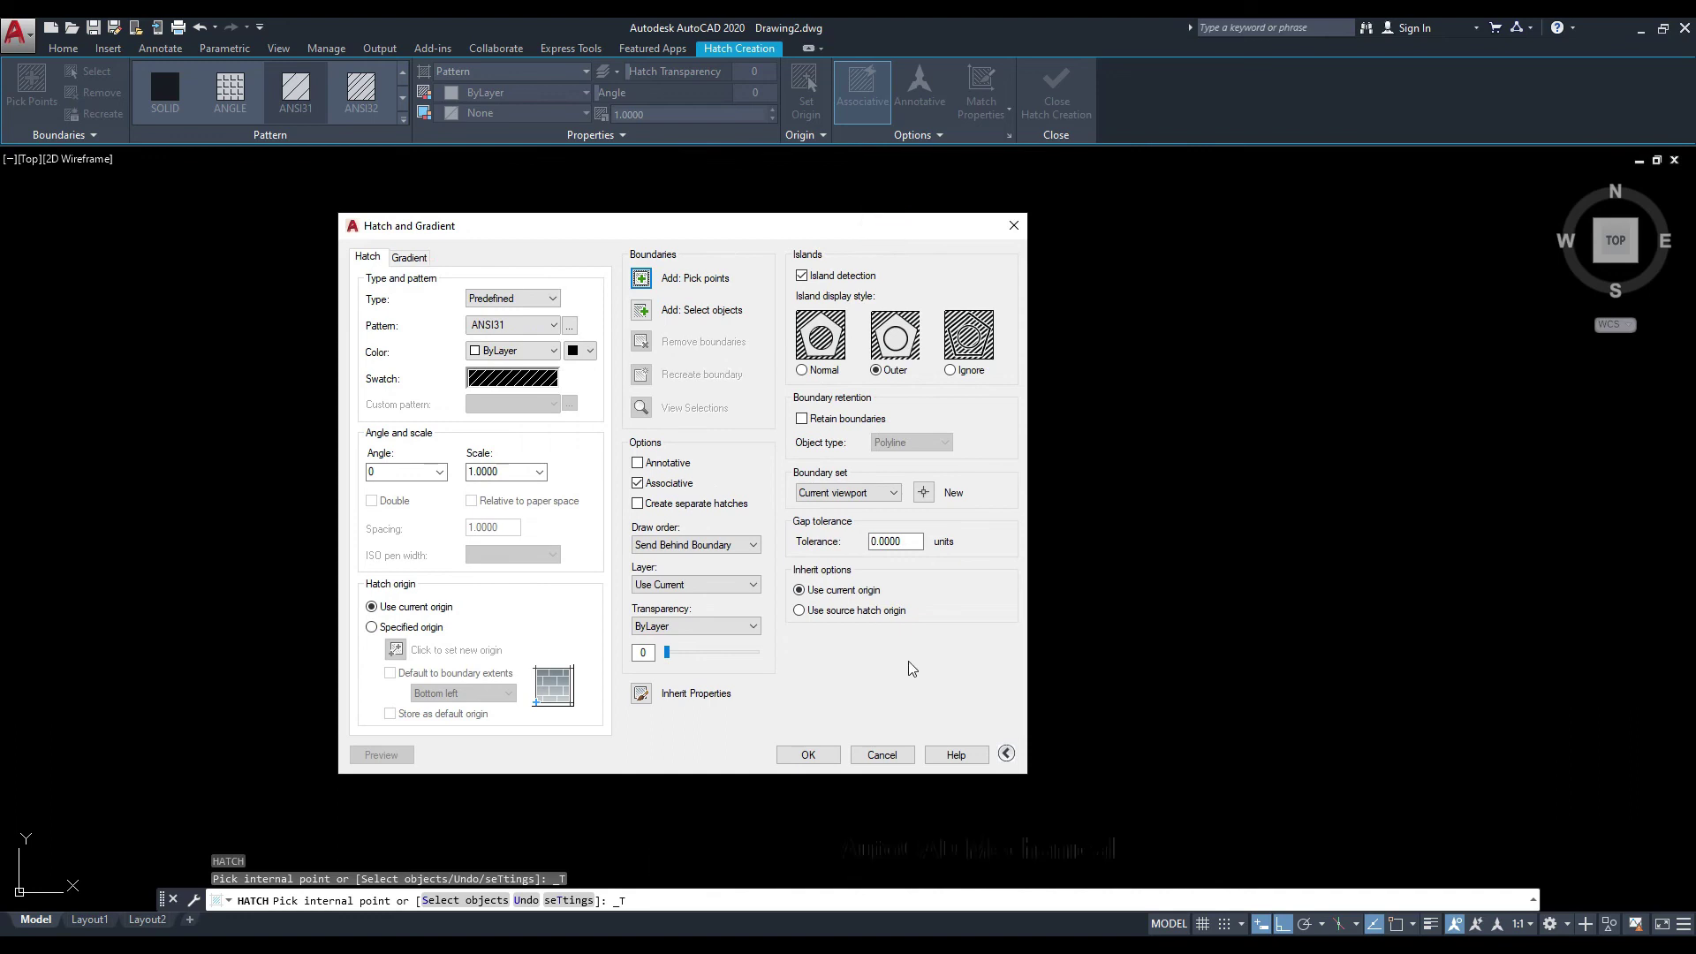
click(903, 753)
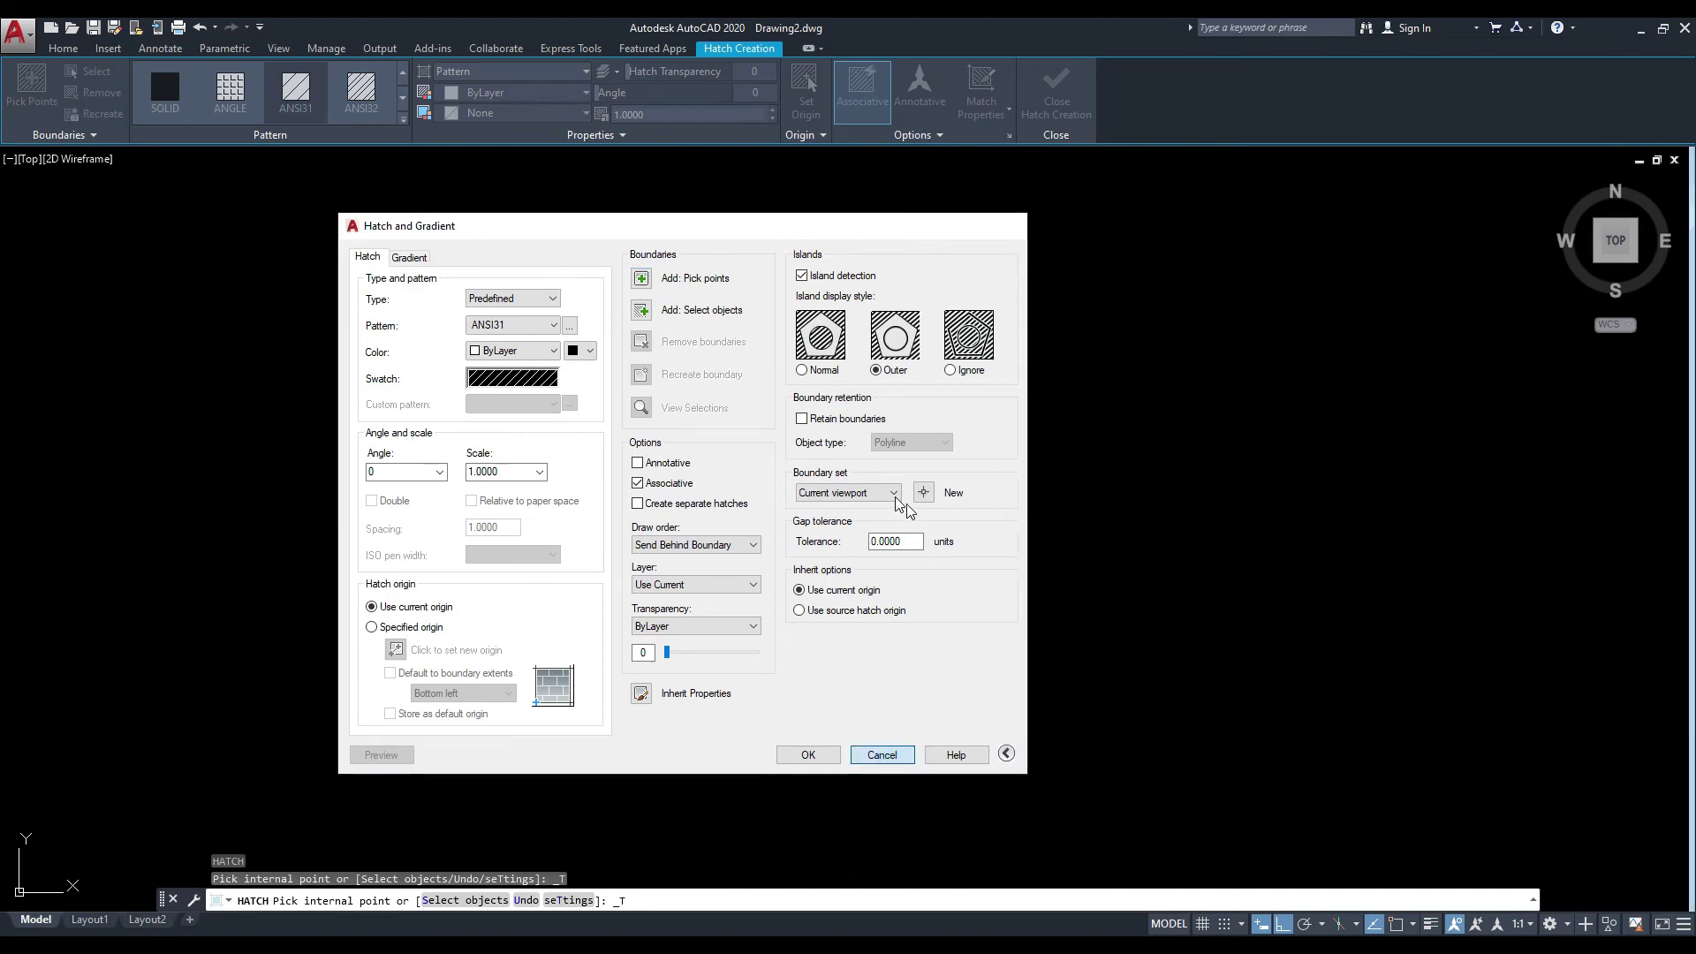
key(Escape)
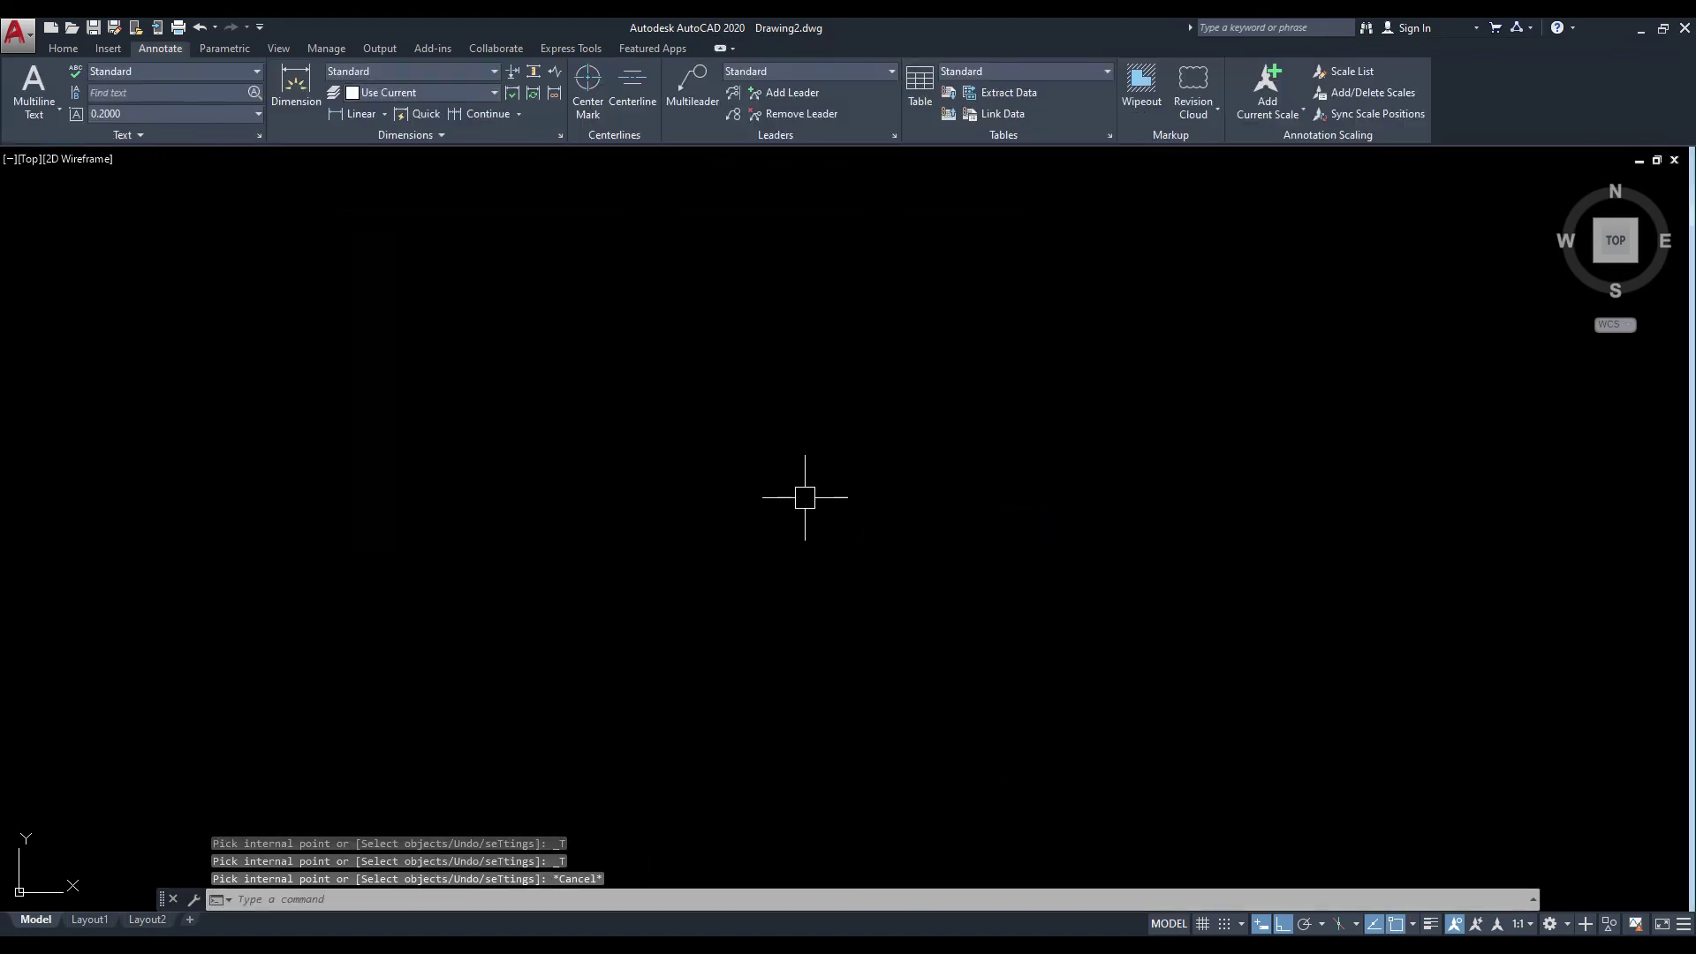
Start a LINE outline with a 5-unit top segment and a 10-unit right edge going down.
text(l)
key(Return)
click(773, 461)
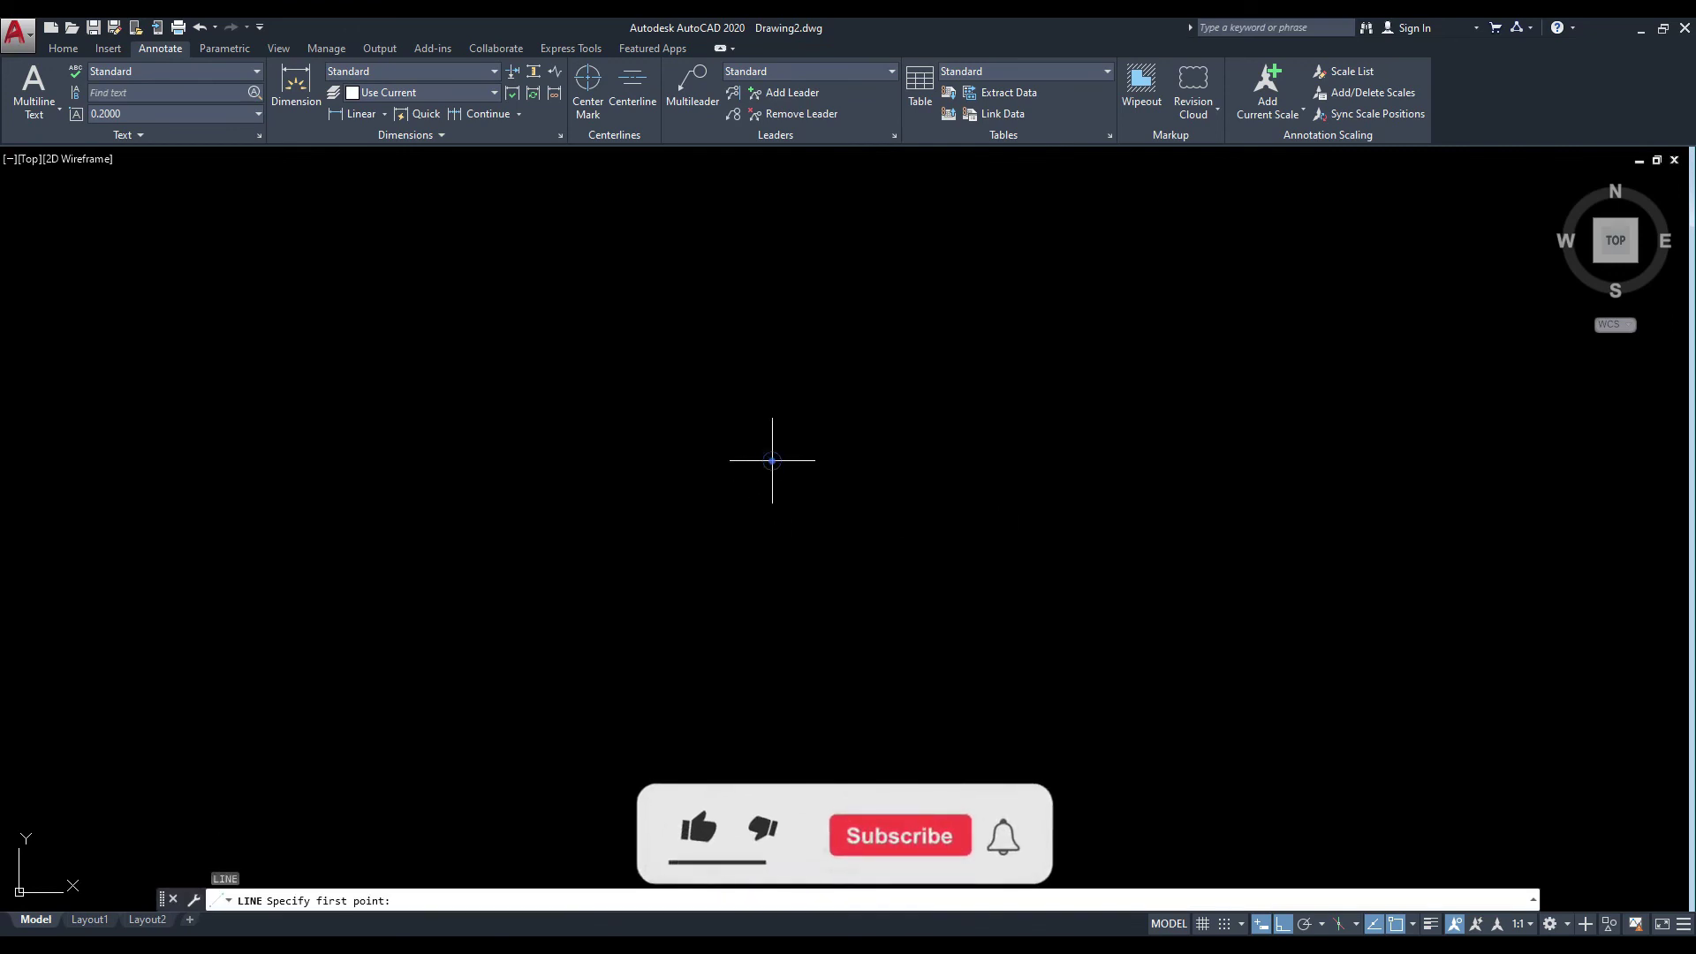
text(5)
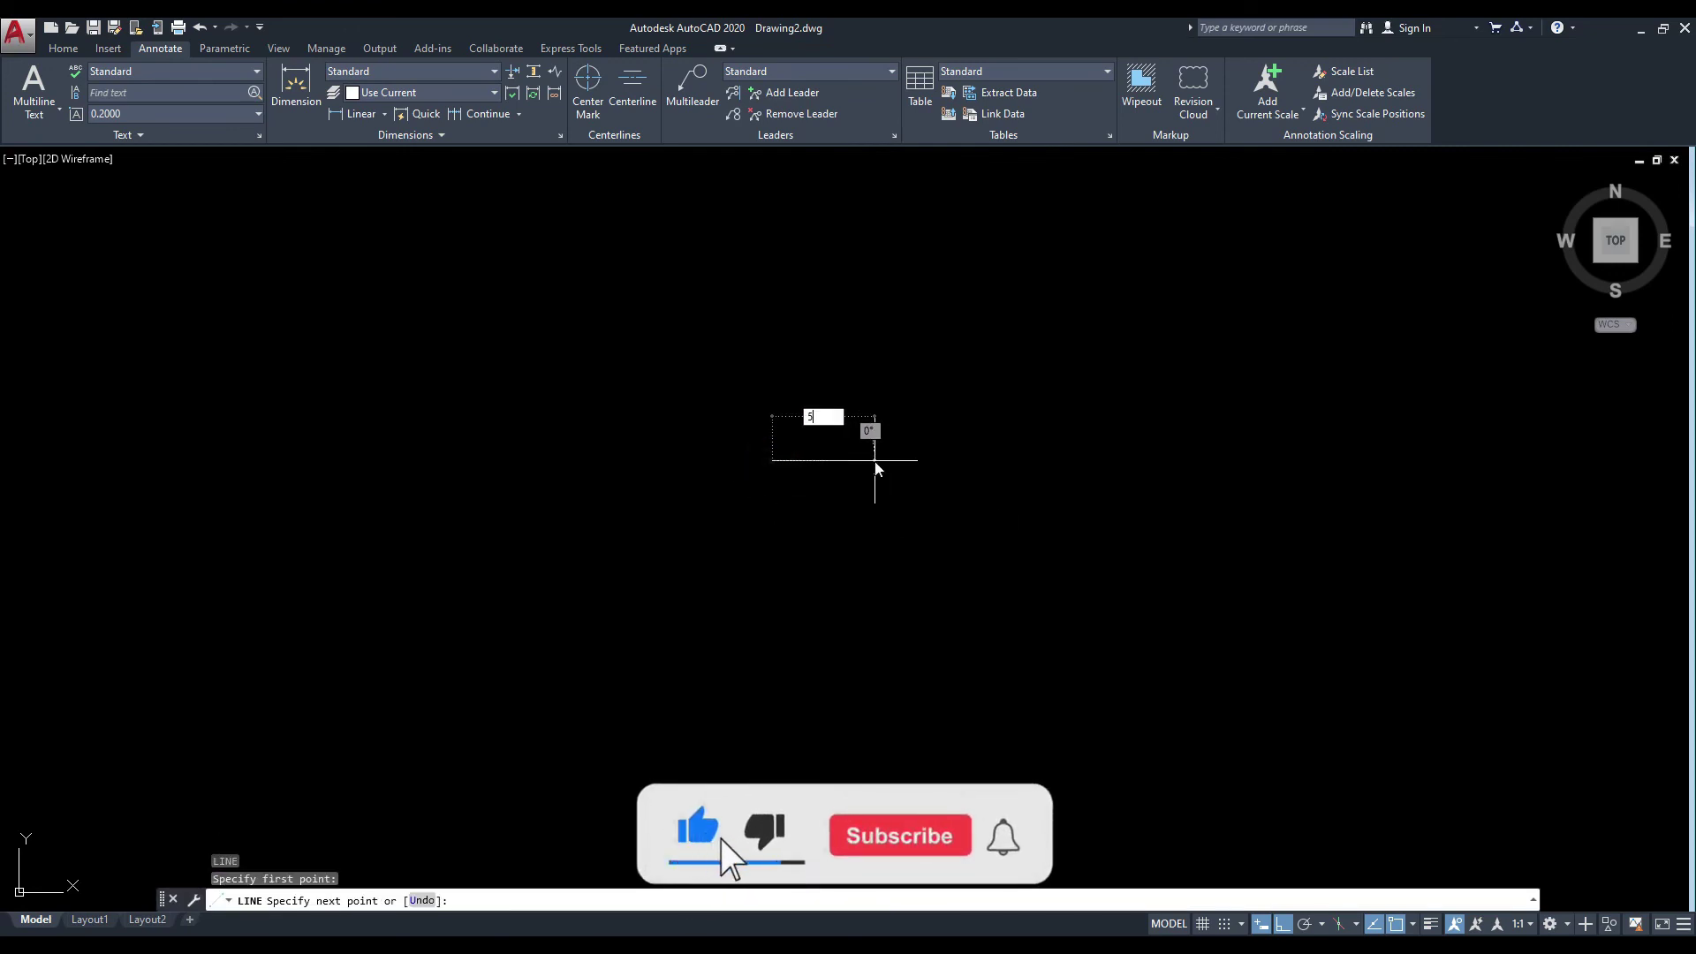
key(Return)
middle_drag(869, 484, 789, 333)
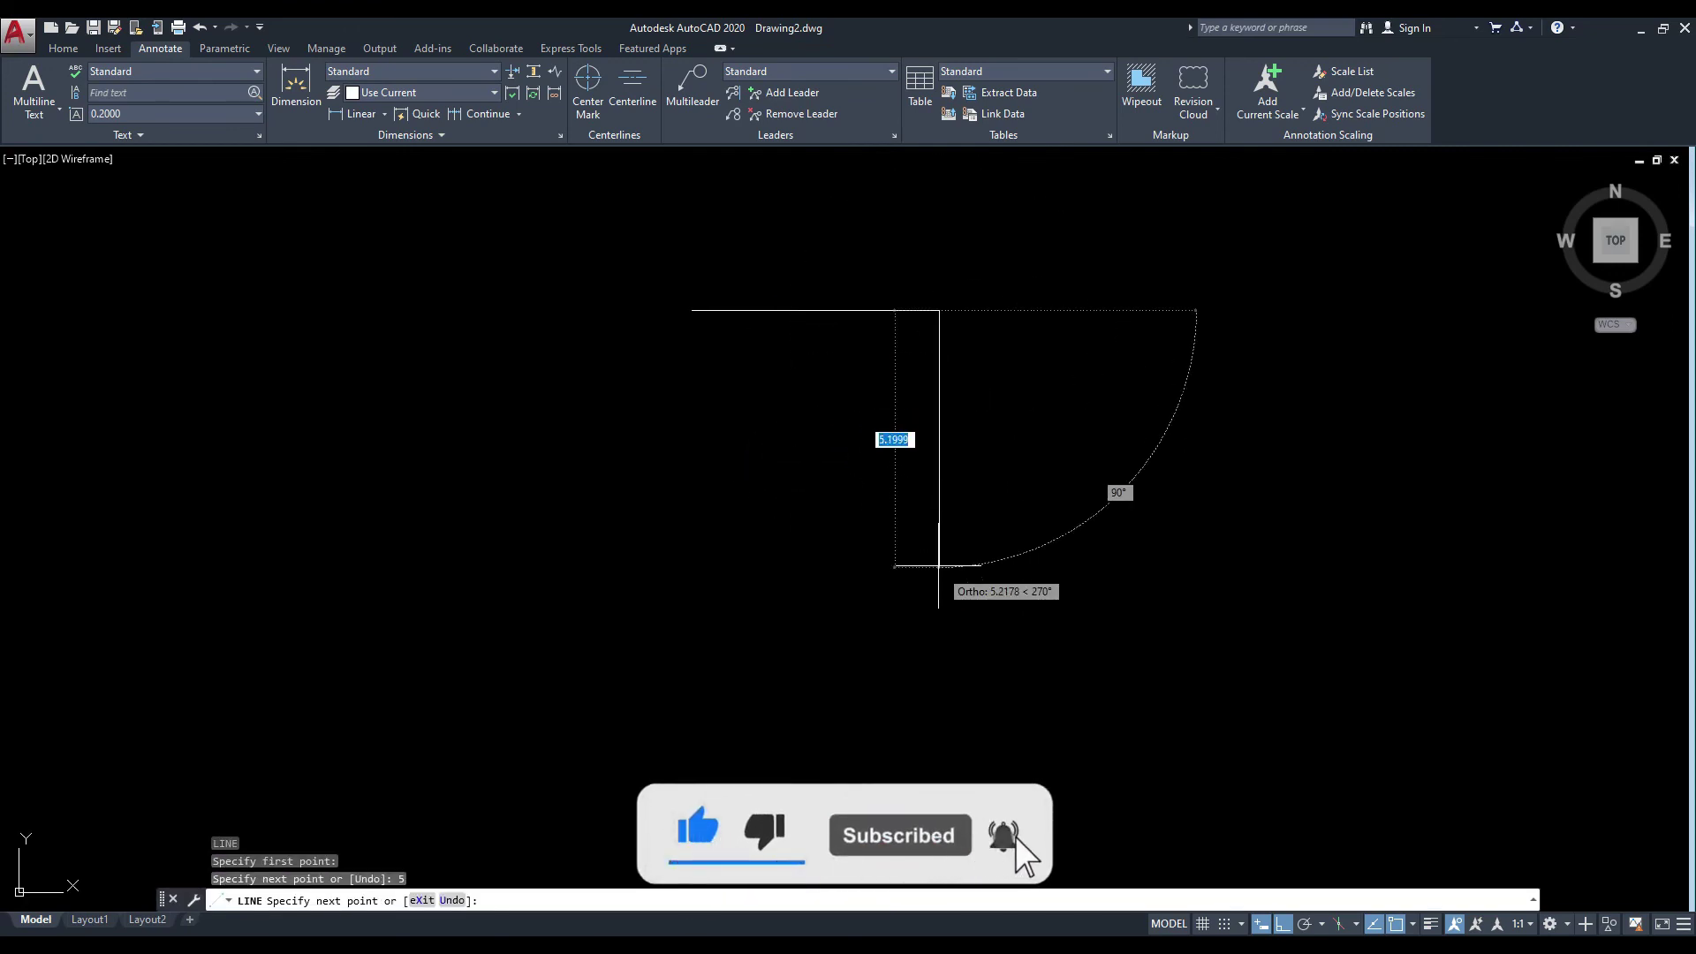
text(10)
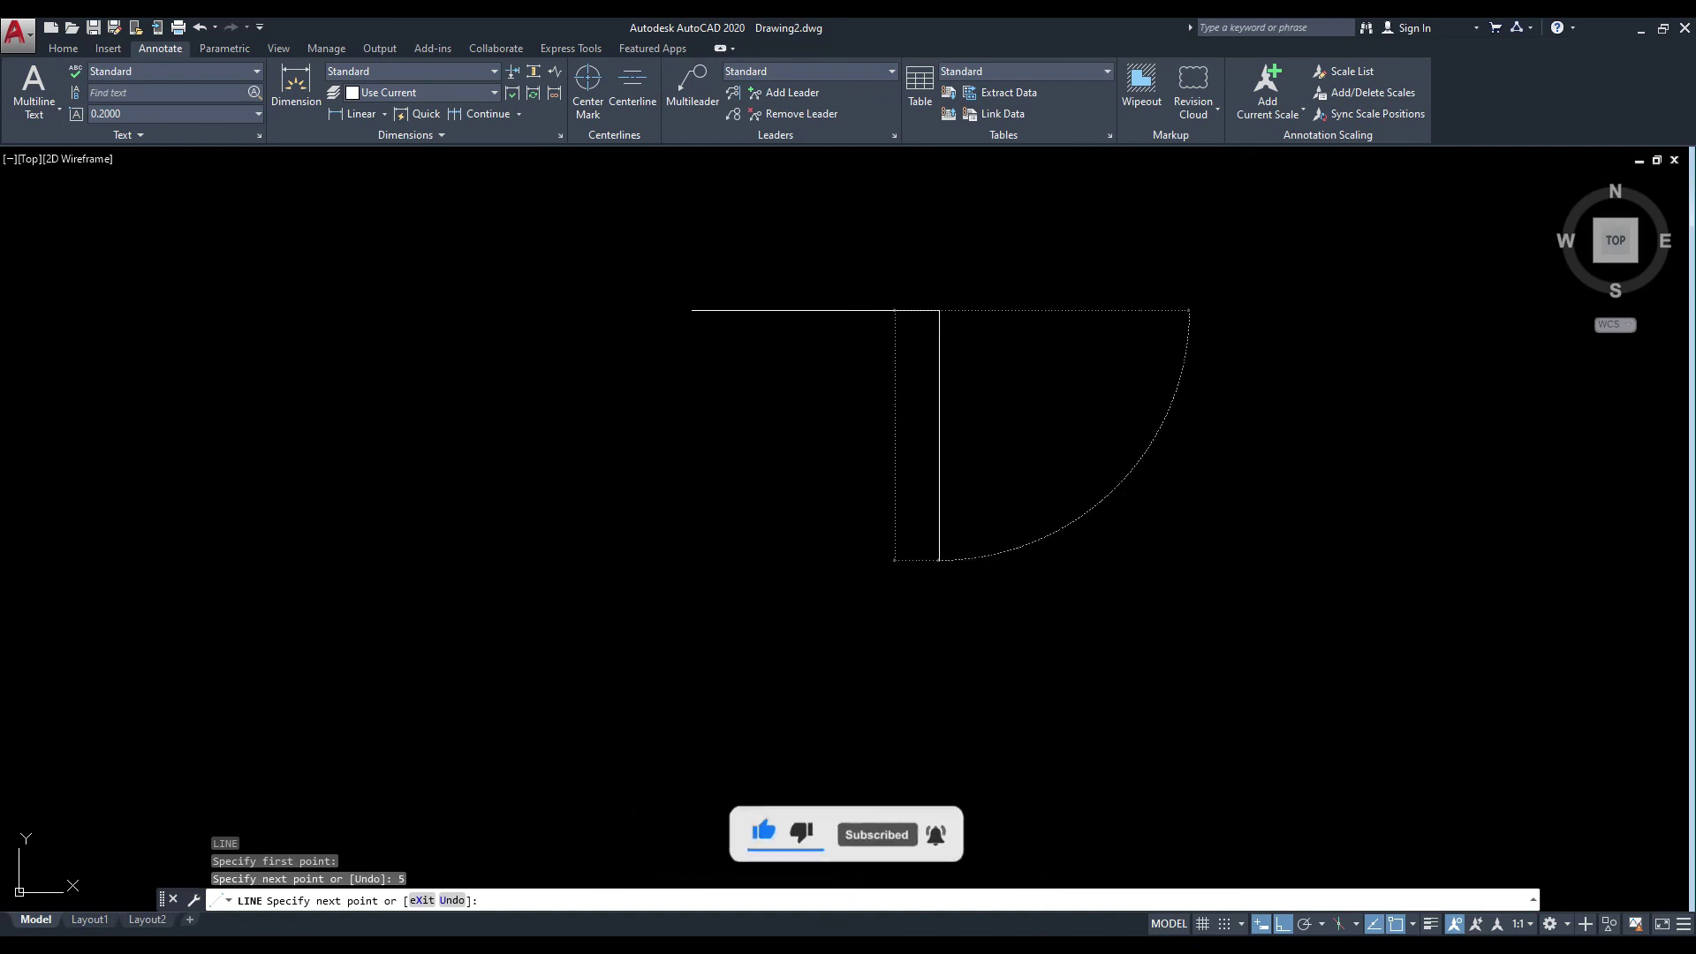
key(Return)
Finish the outline with a 15-unit bottom, 10-unit left edge, and 5-unit top segment, leaving a gap.
scroll(853, 540, down, 3)
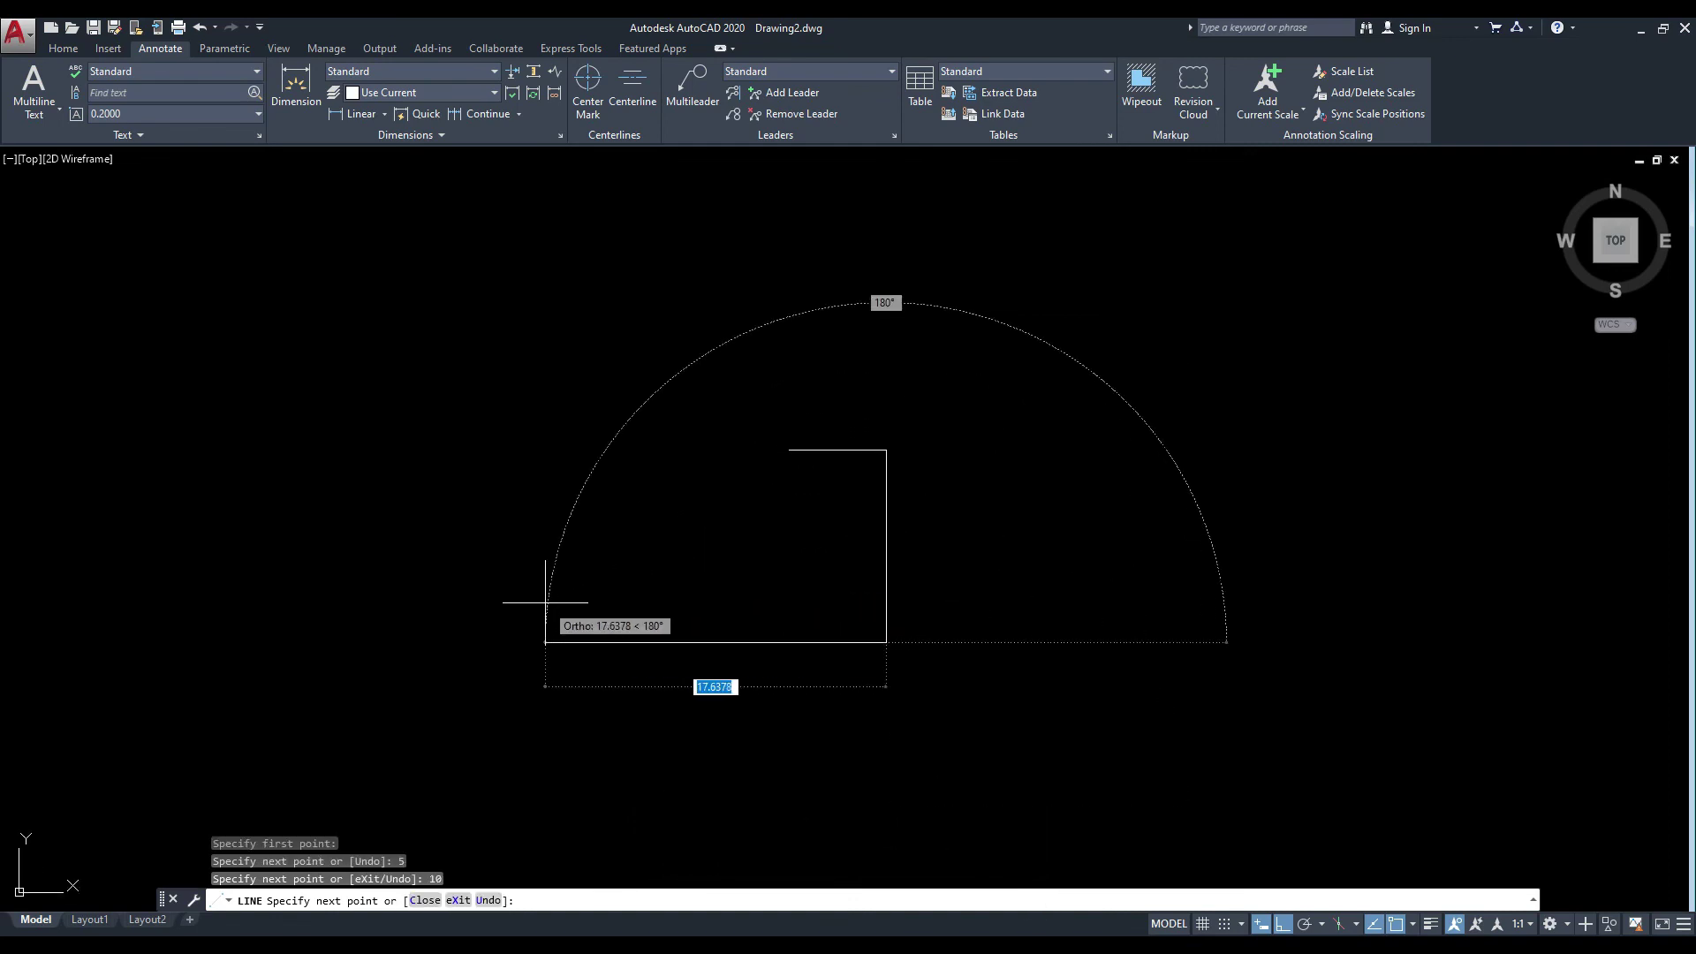
text(15)
key(Return)
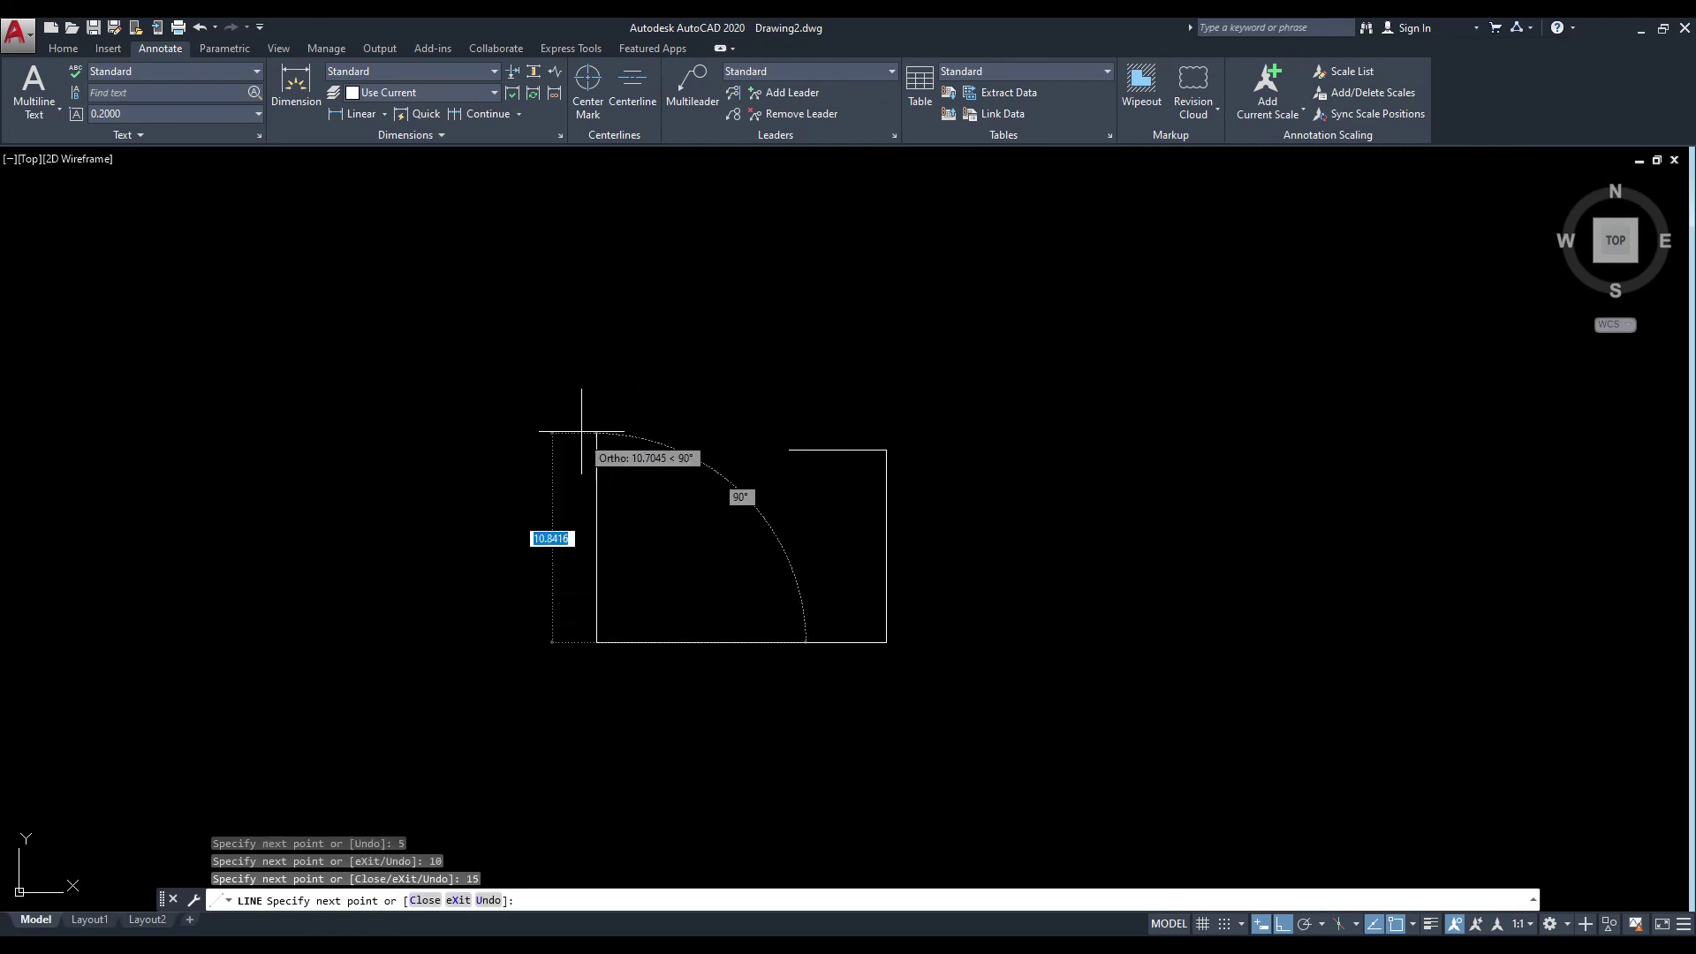
text(10)
key(Return)
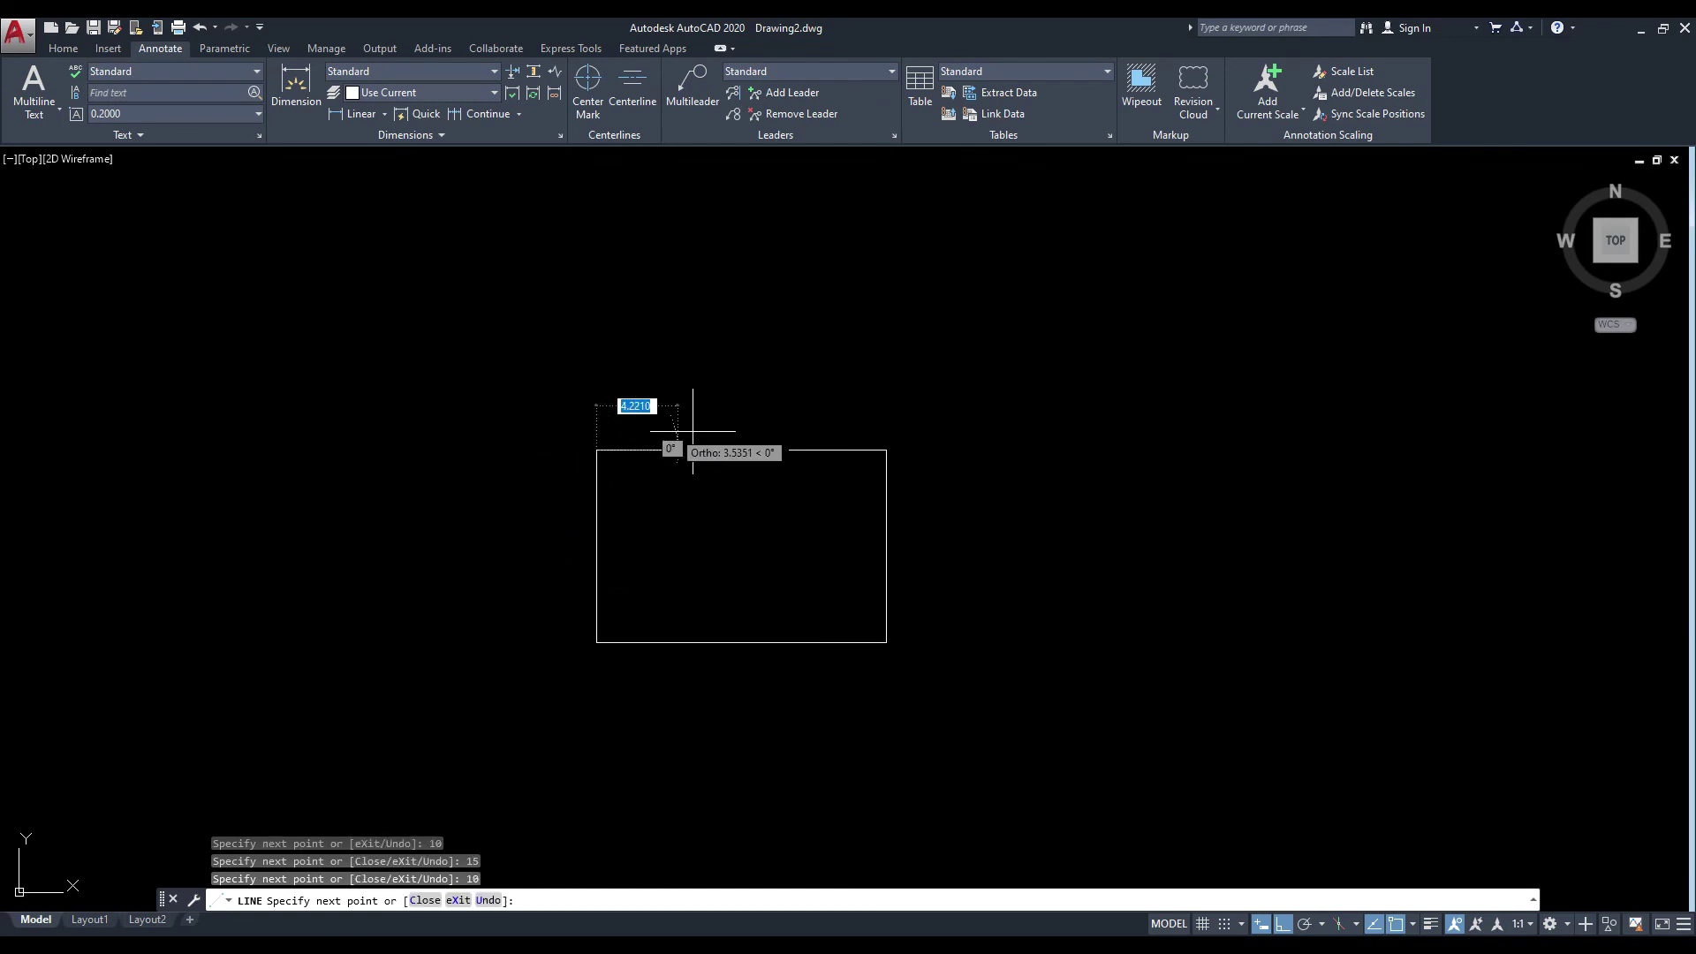
text(5)
key(Return)
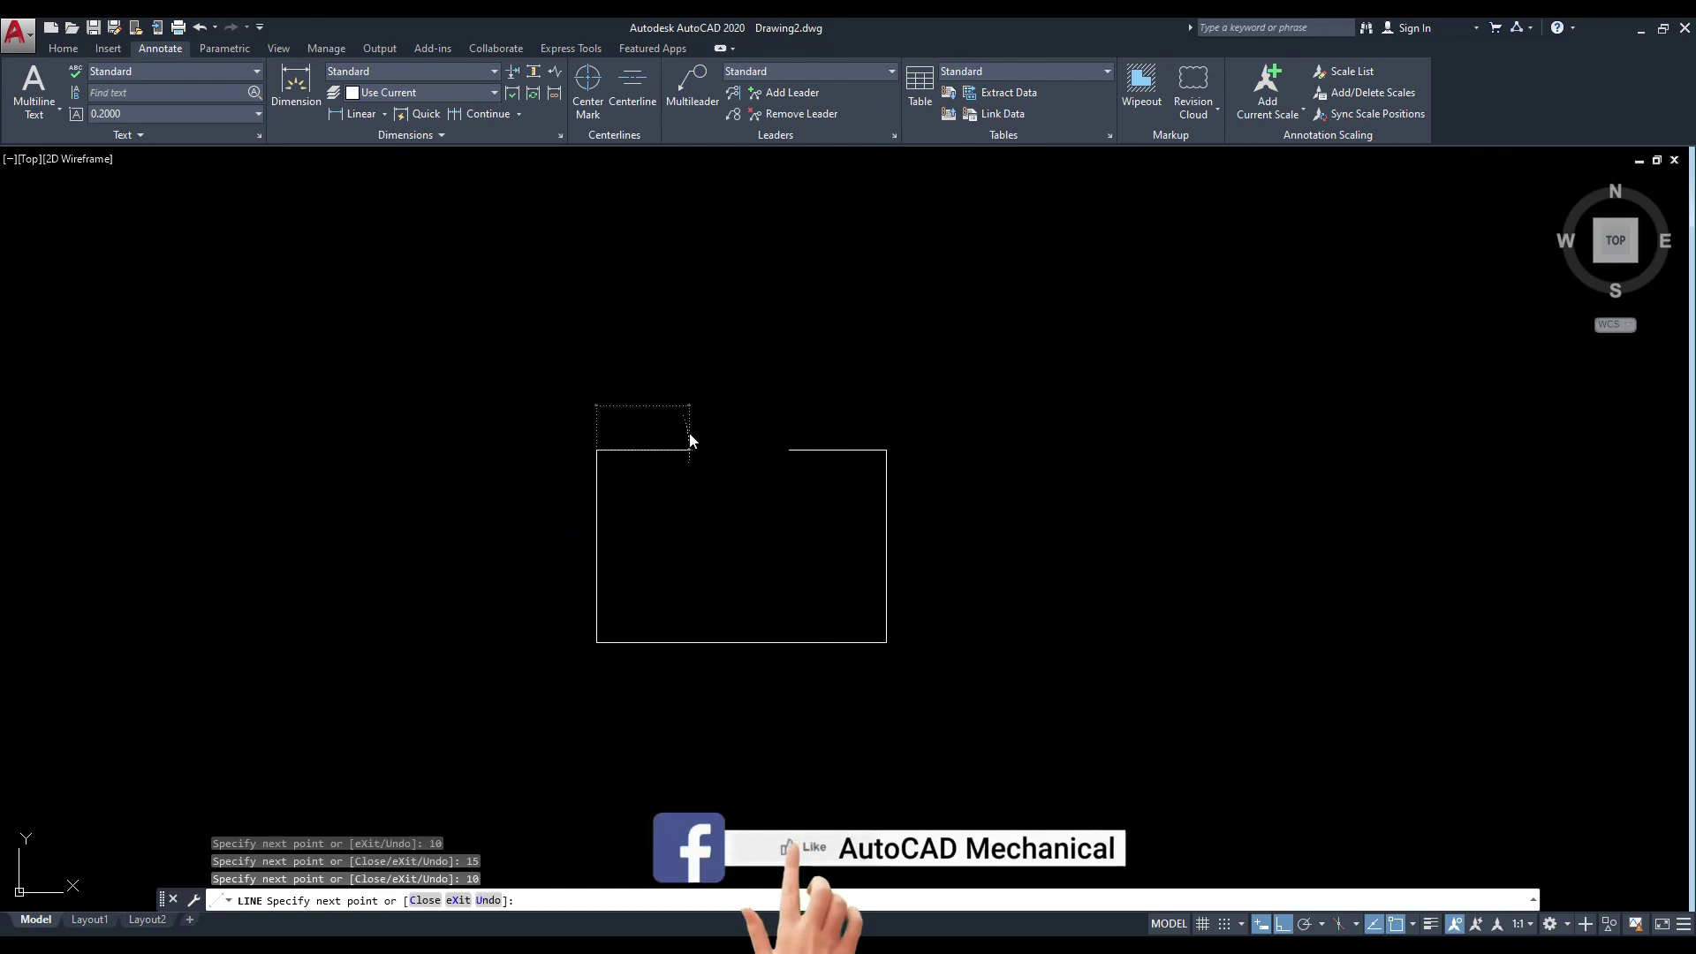
middle_drag(739, 487, 762, 498)
key(Escape)
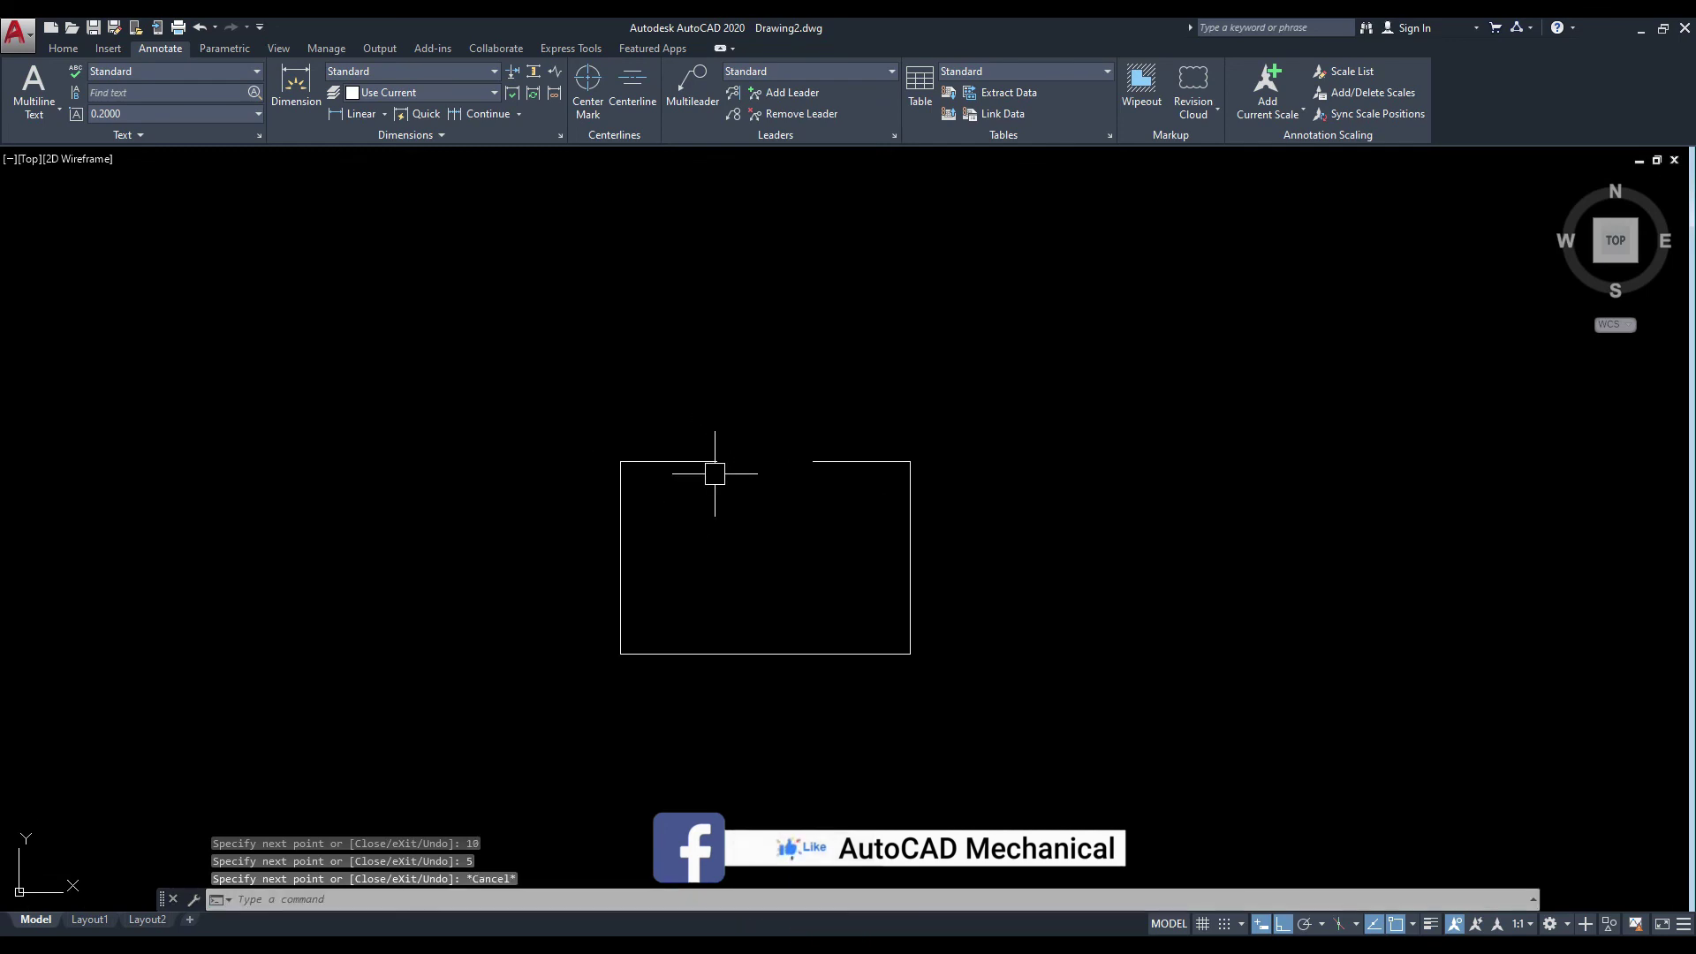
Zoom in and centre the open rectangle in the view.
scroll(720, 541, up, 2)
middle_drag(879, 442, 878, 417)
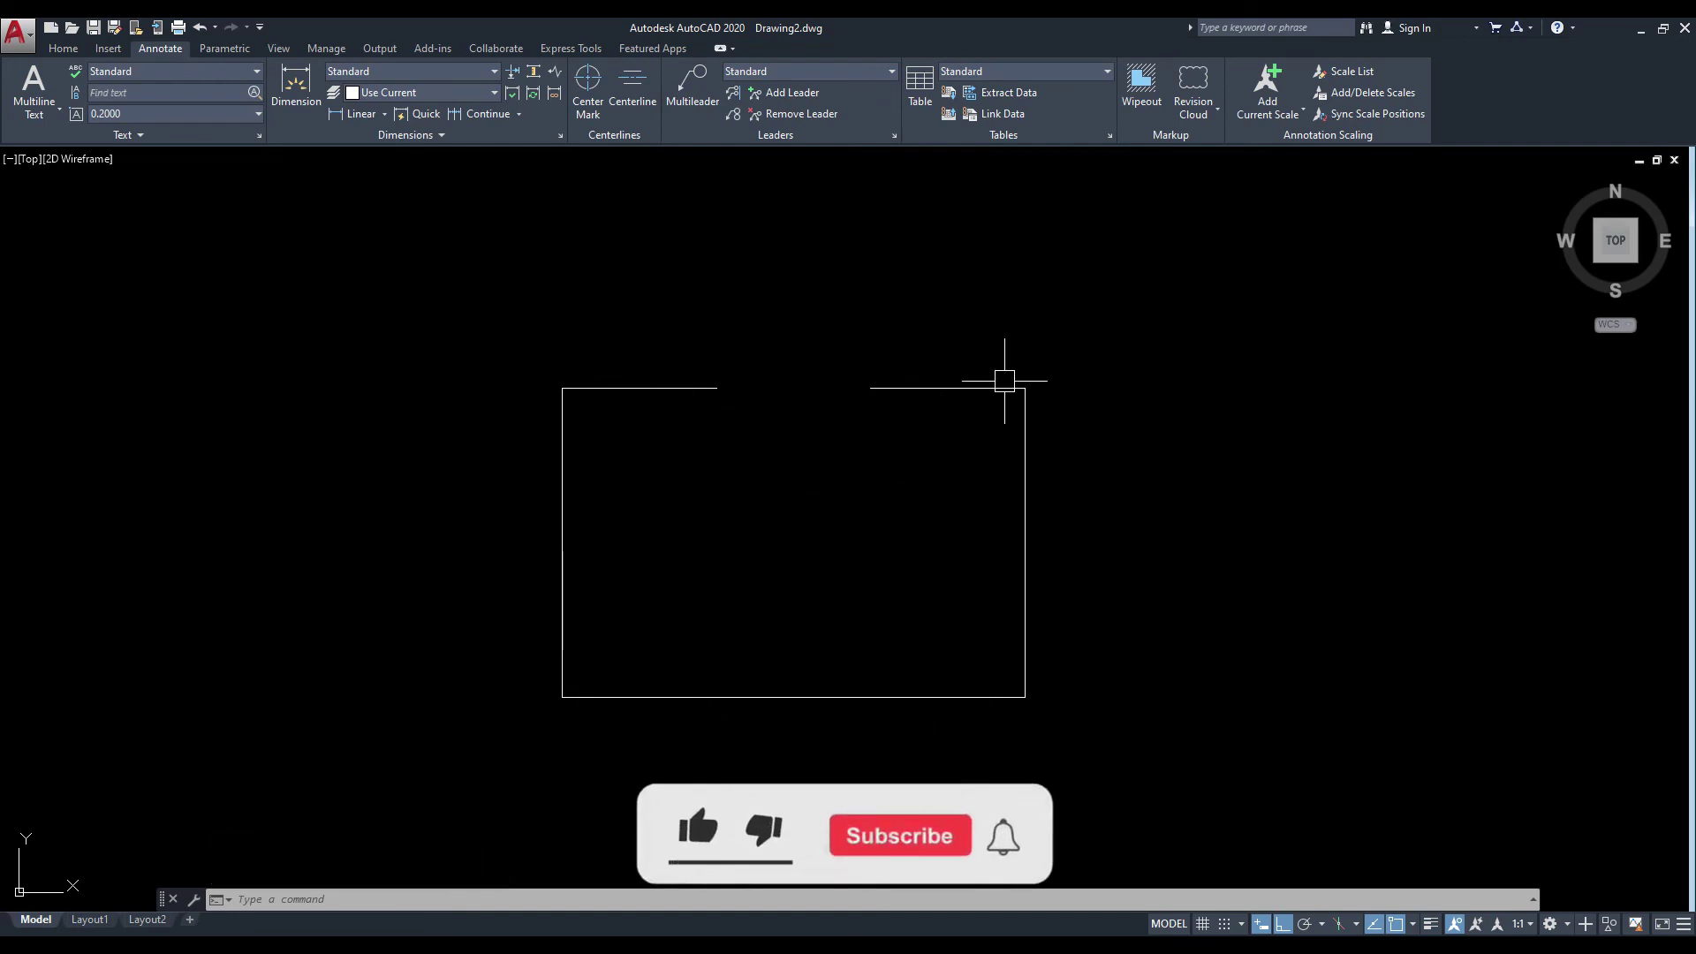
middle_drag(819, 497, 821, 502)
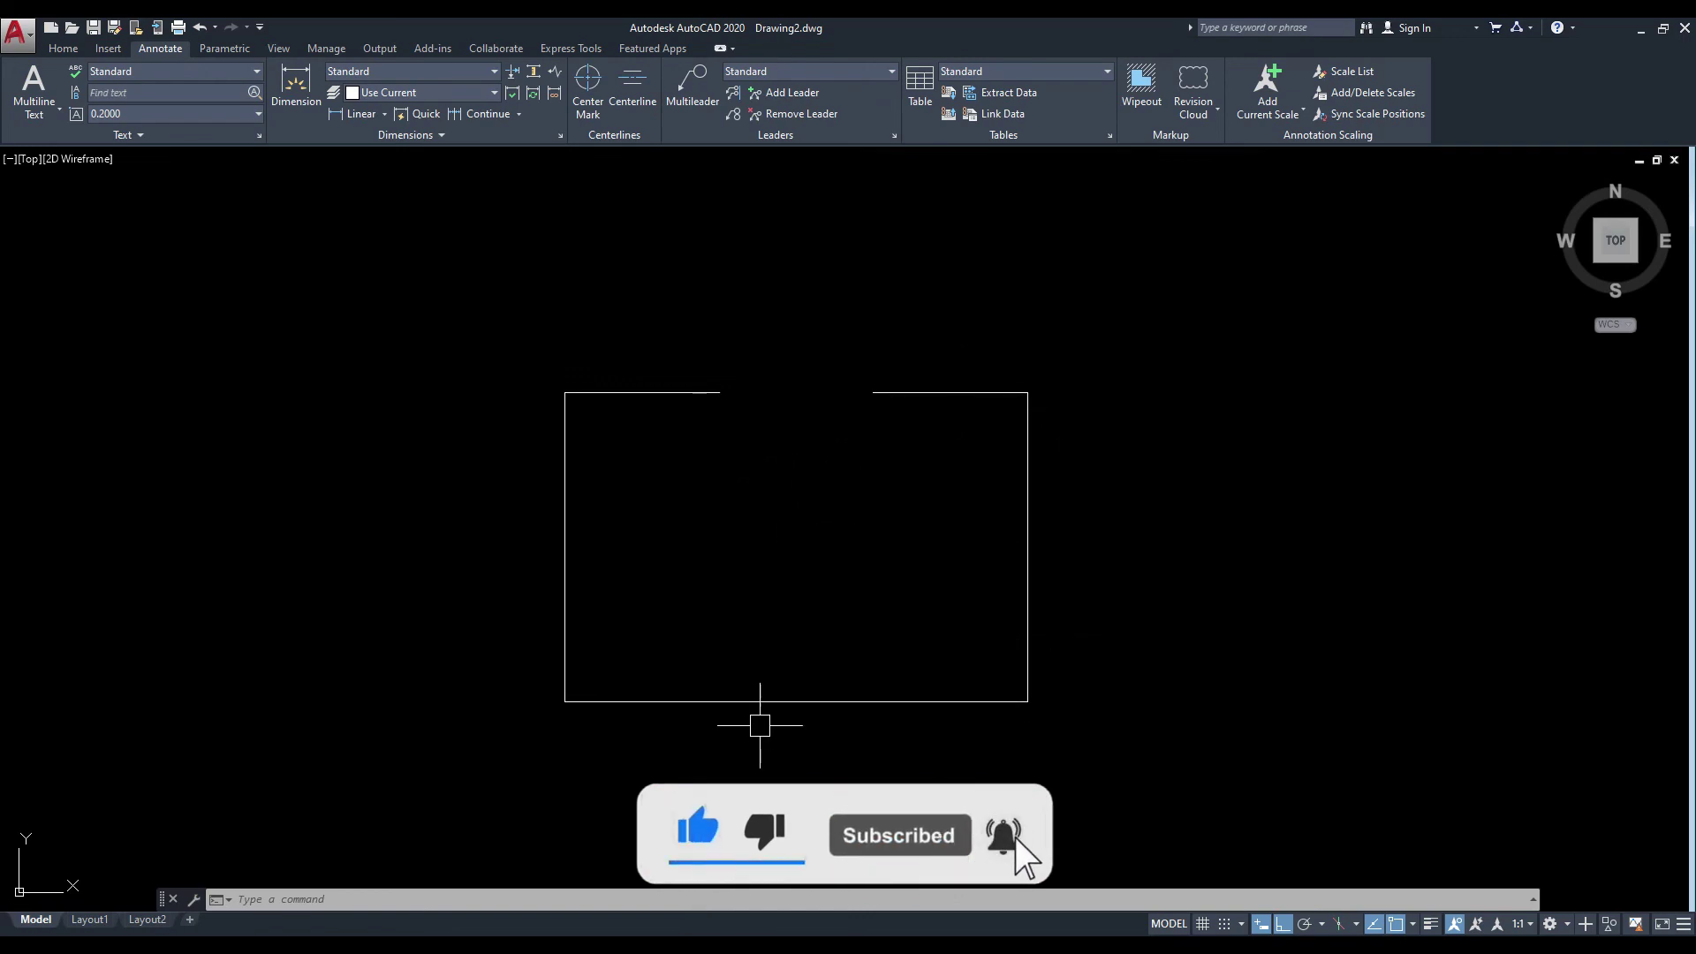
scroll(750, 508, up, 2)
middle_drag(793, 509, 781, 474)
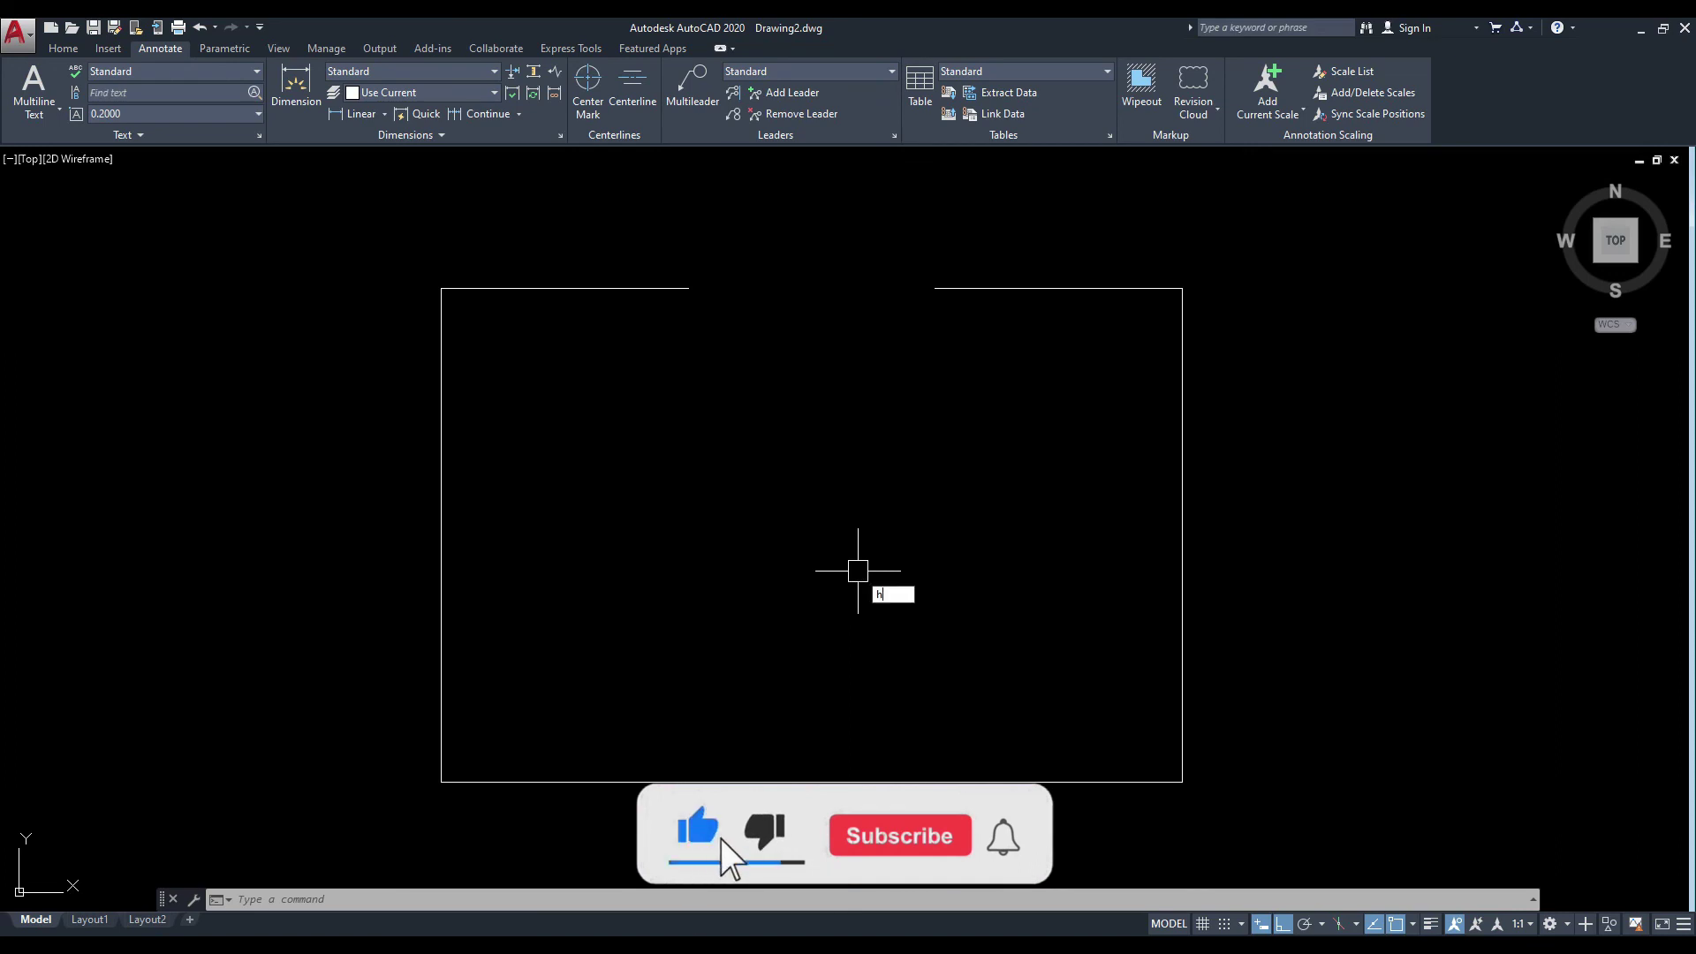
Restart HATCH, open the full hatch settings, and enter a gap tolerance of 5.
key(Return)
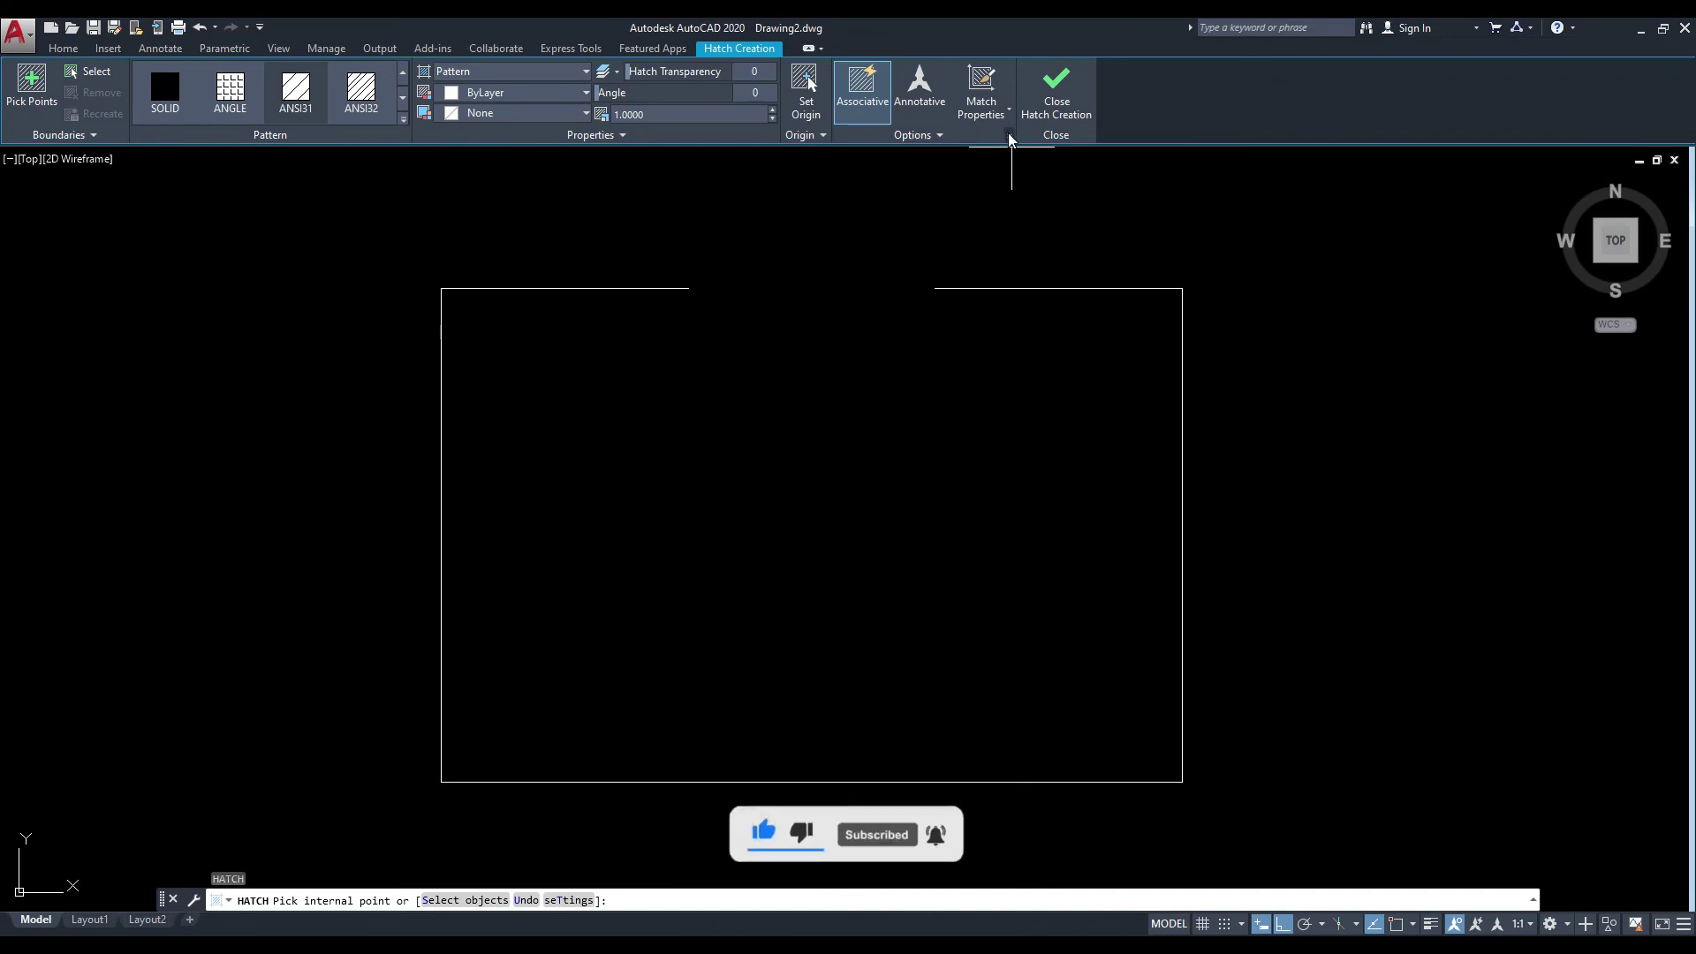
click(1008, 134)
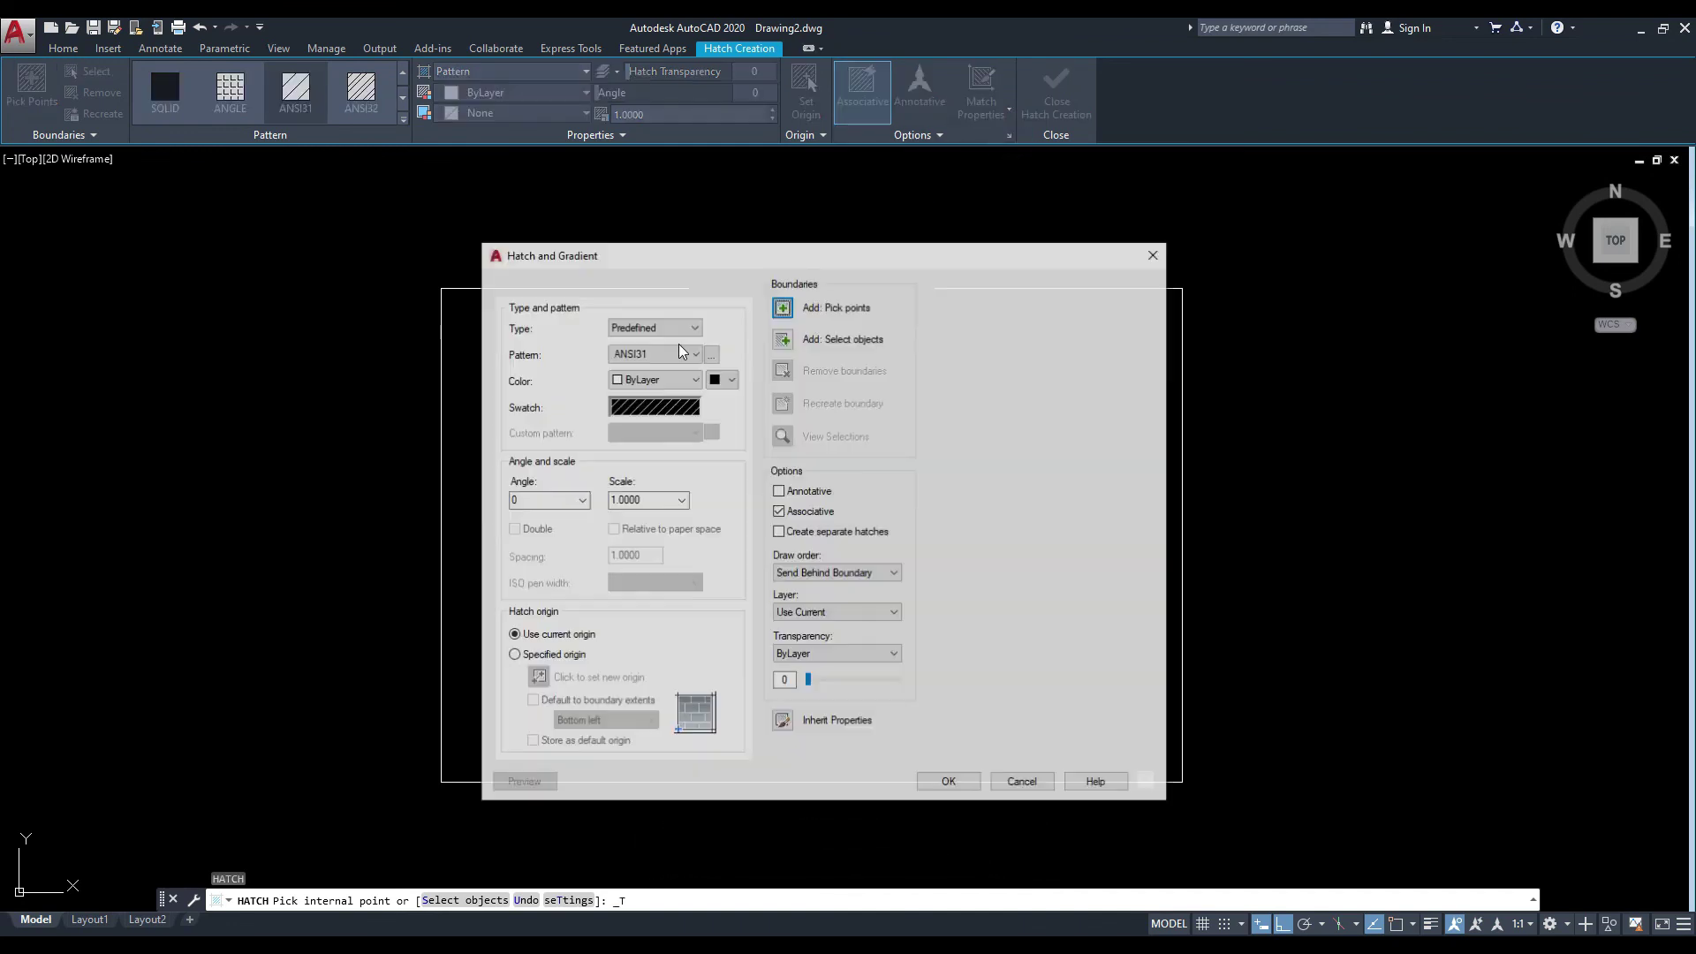
mouse_move(698, 263)
mouse_down()
mouse_move(208, 292)
mouse_move(246, 358)
mouse_up()
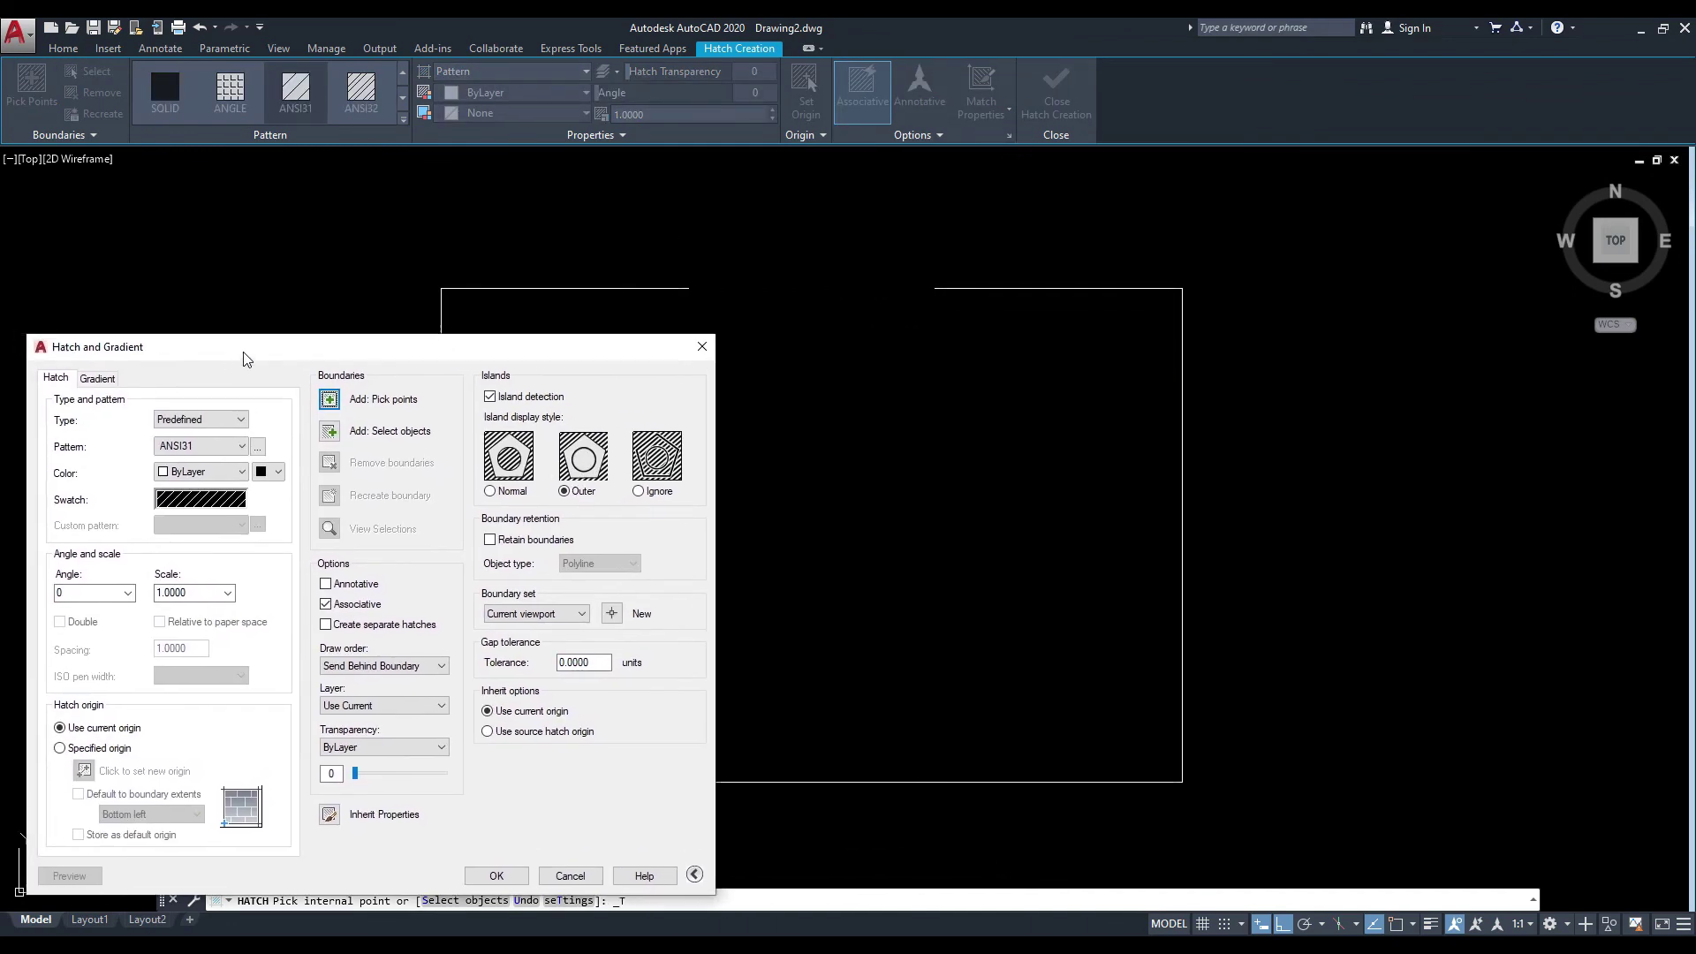
double_click(610, 663)
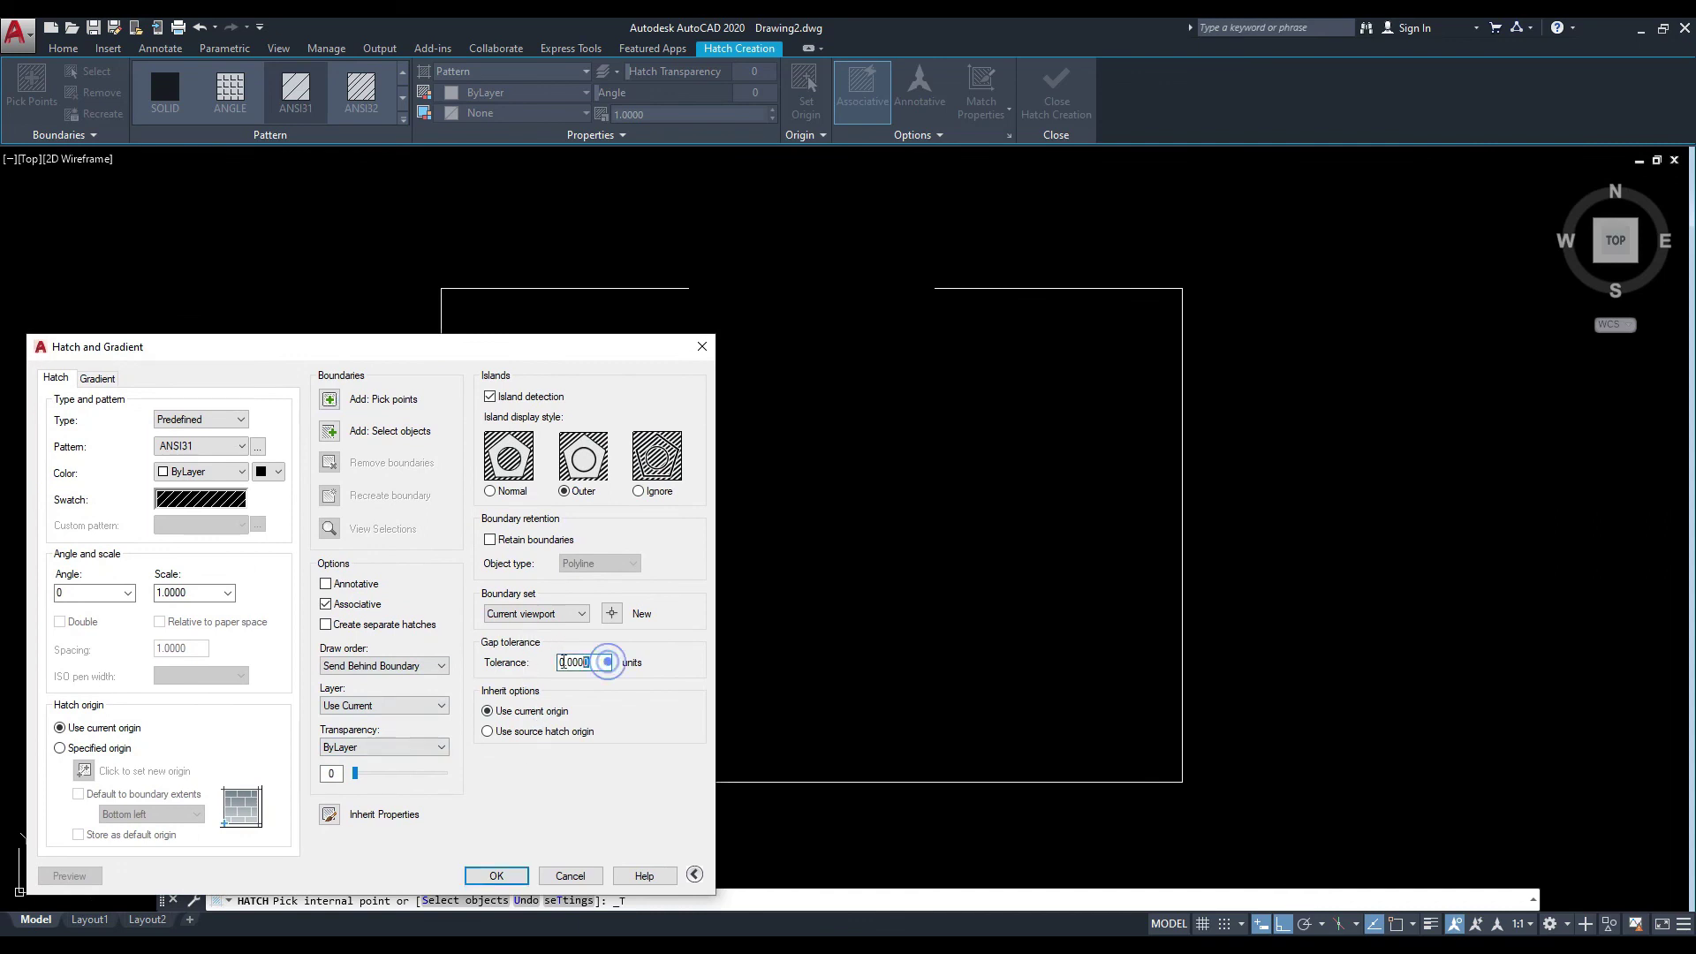
text(5)
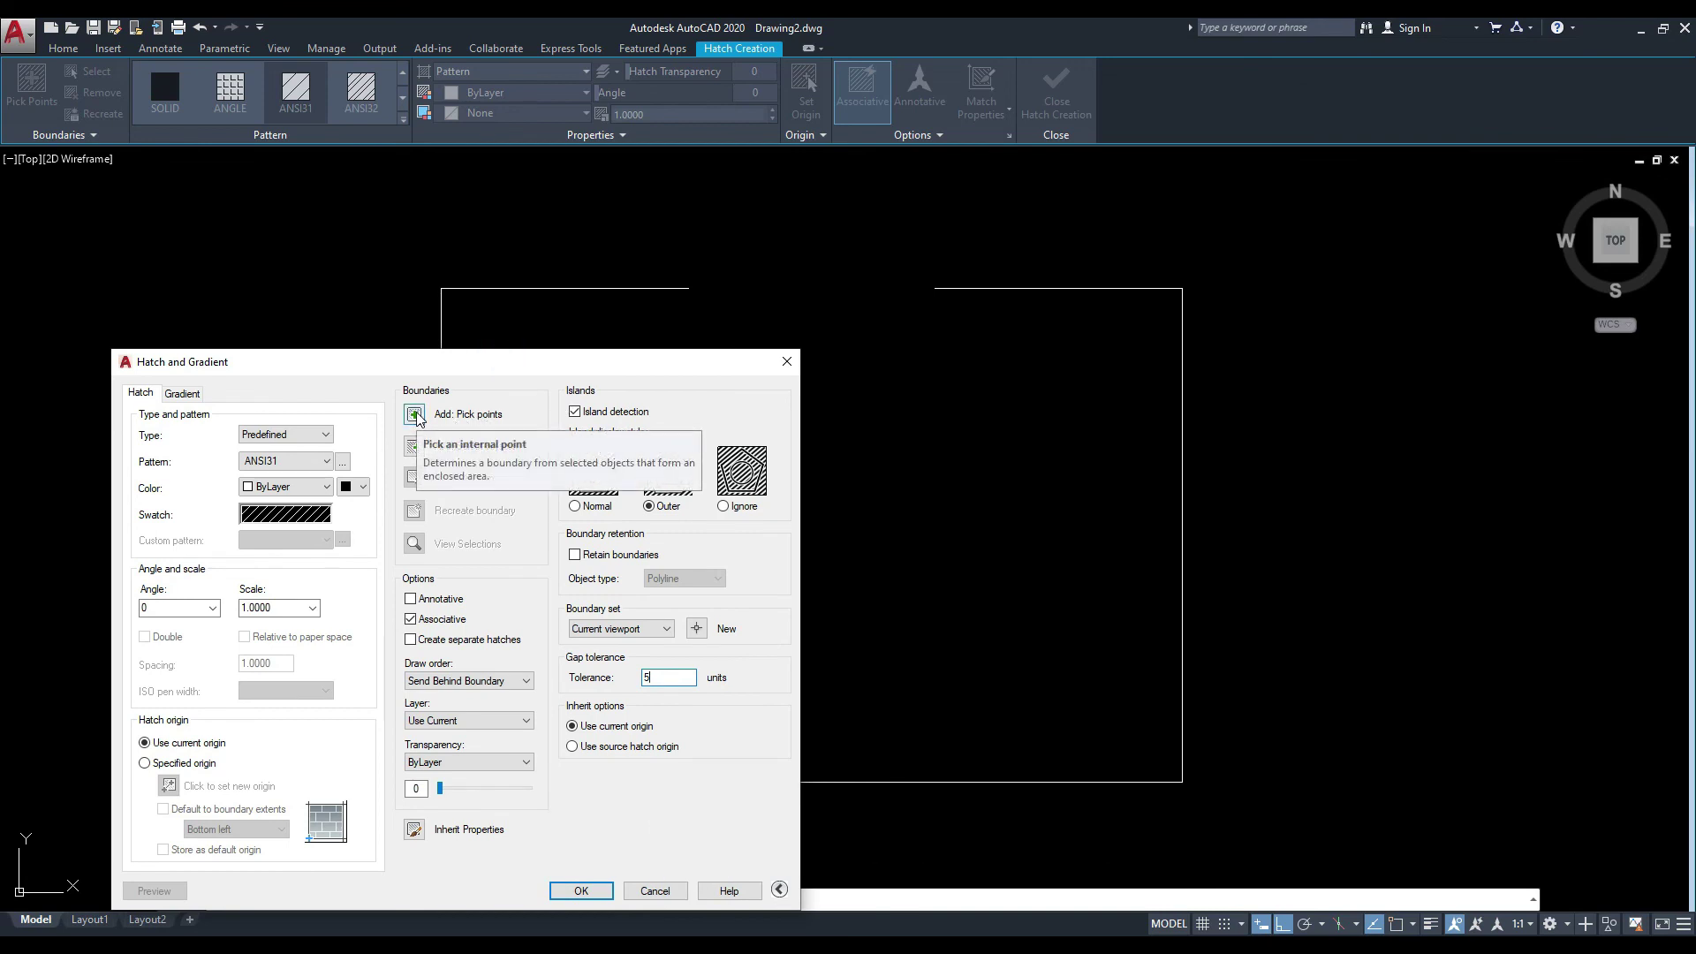
Pick points inside both parts of the open rectangle, choosing to continue hatching despite the gap.
click(416, 413)
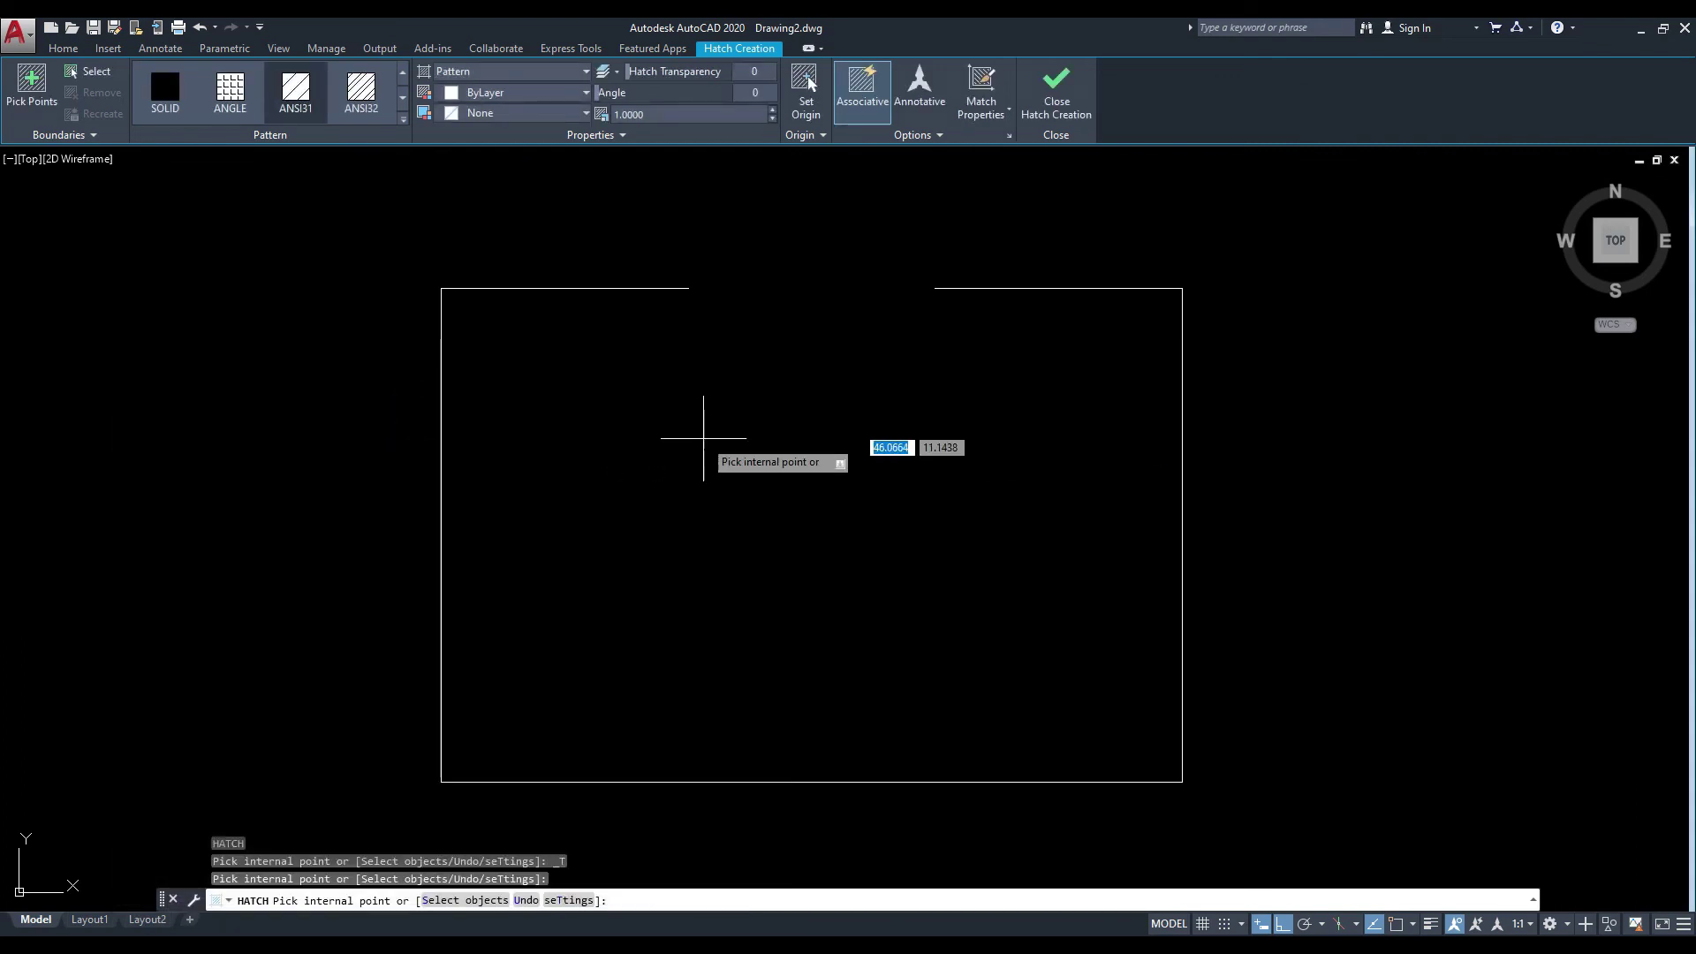
middle_drag(912, 534, 801, 438)
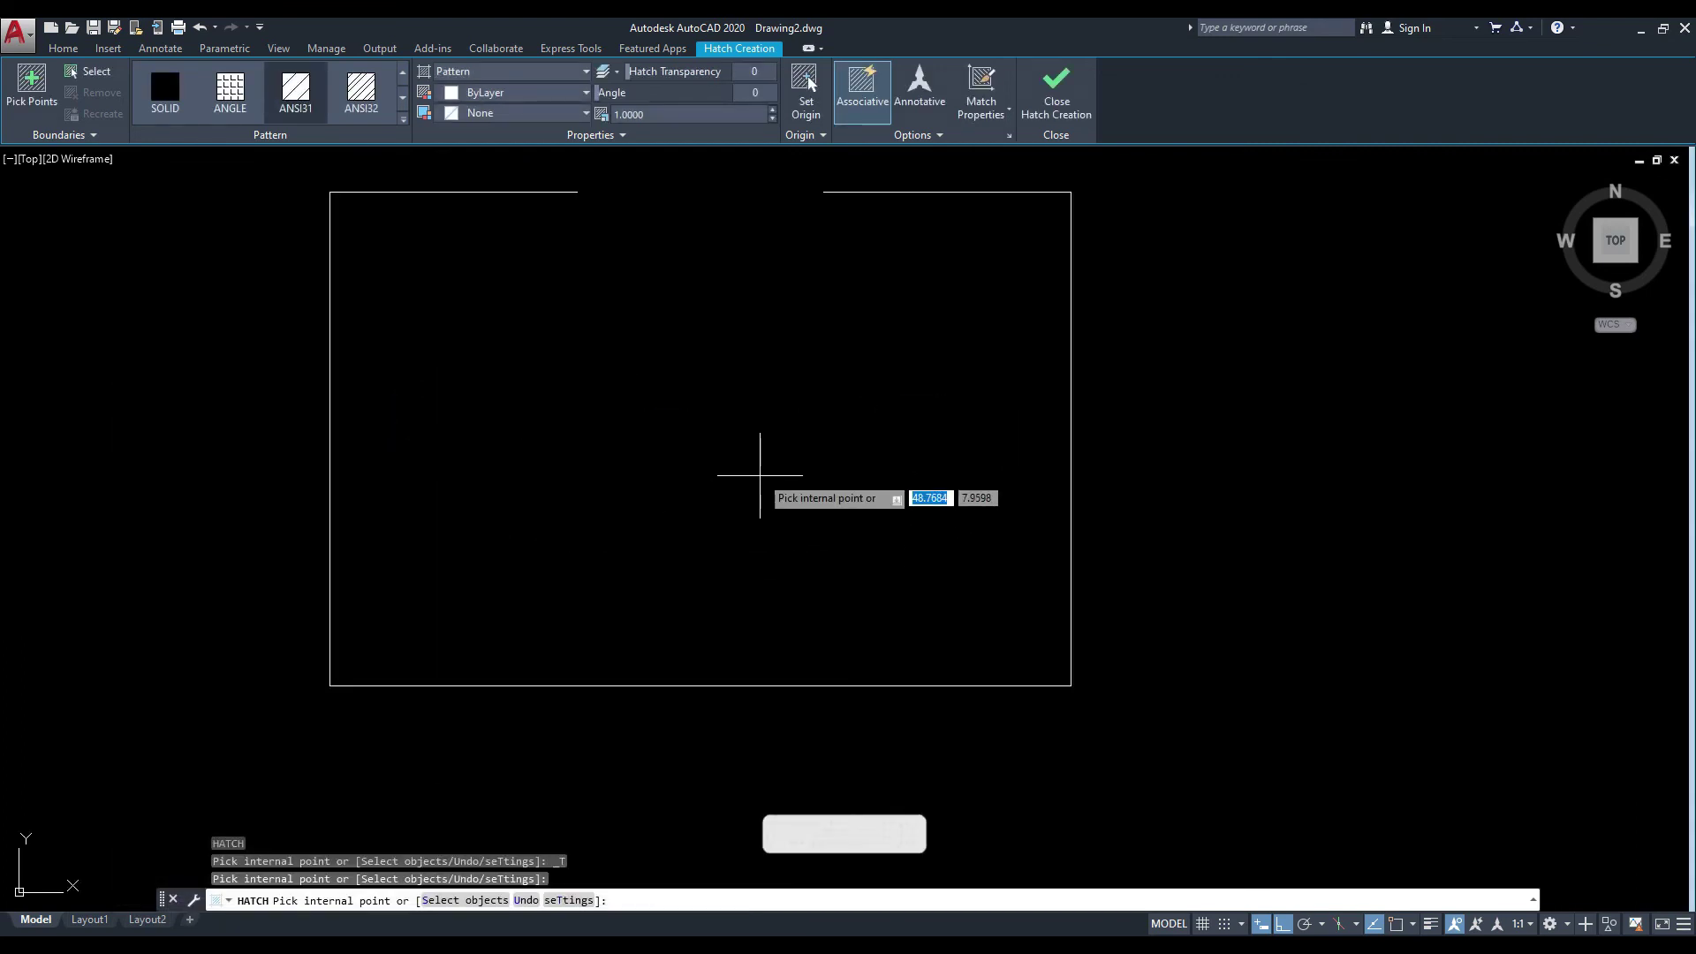
click(816, 459)
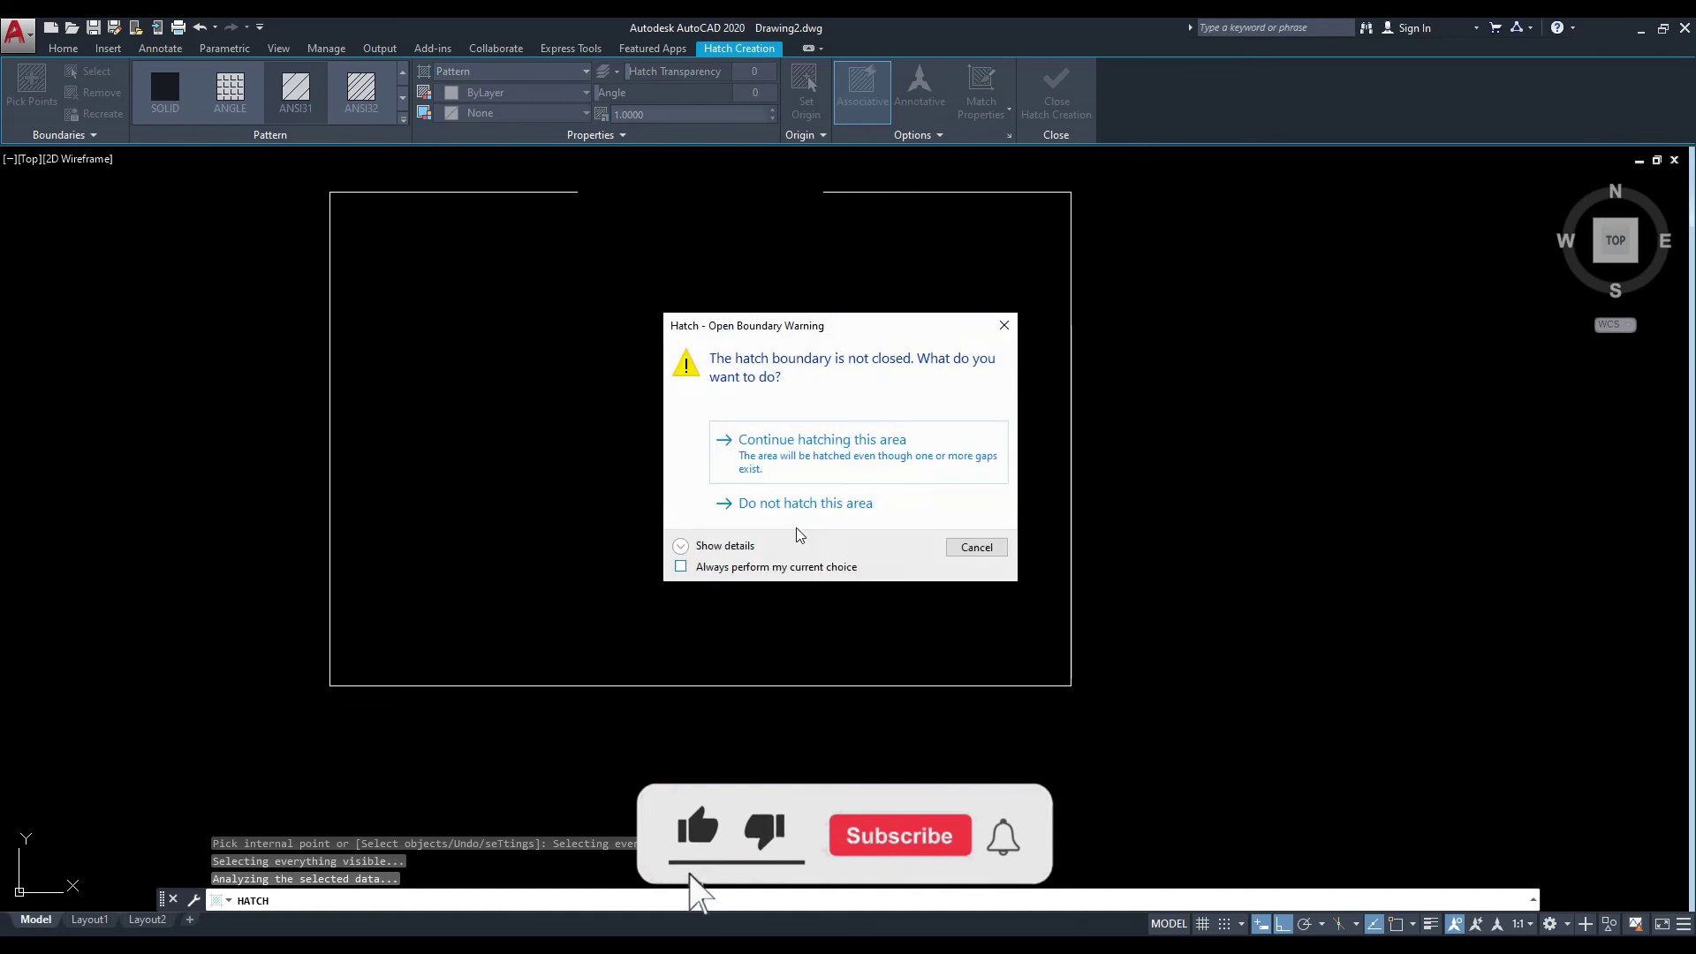
click(871, 448)
click(477, 409)
click(856, 452)
Close hatch creation and zoom in on the rectangle's top edge.
middle_drag(867, 379, 913, 466)
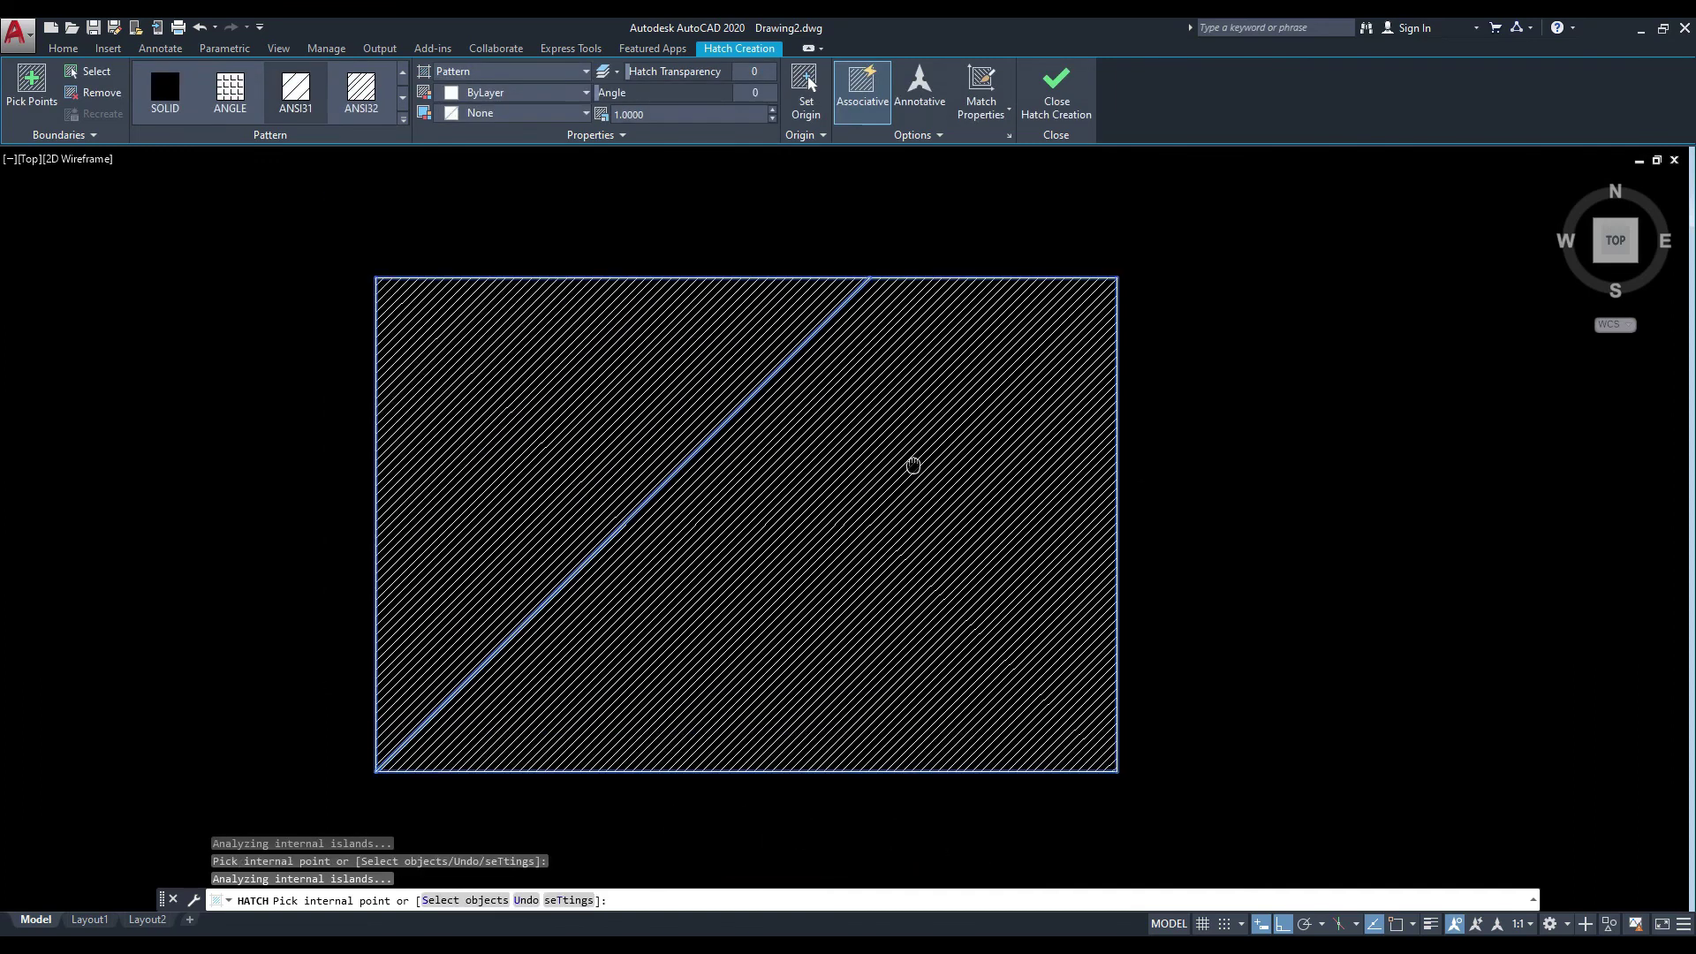
click(1060, 105)
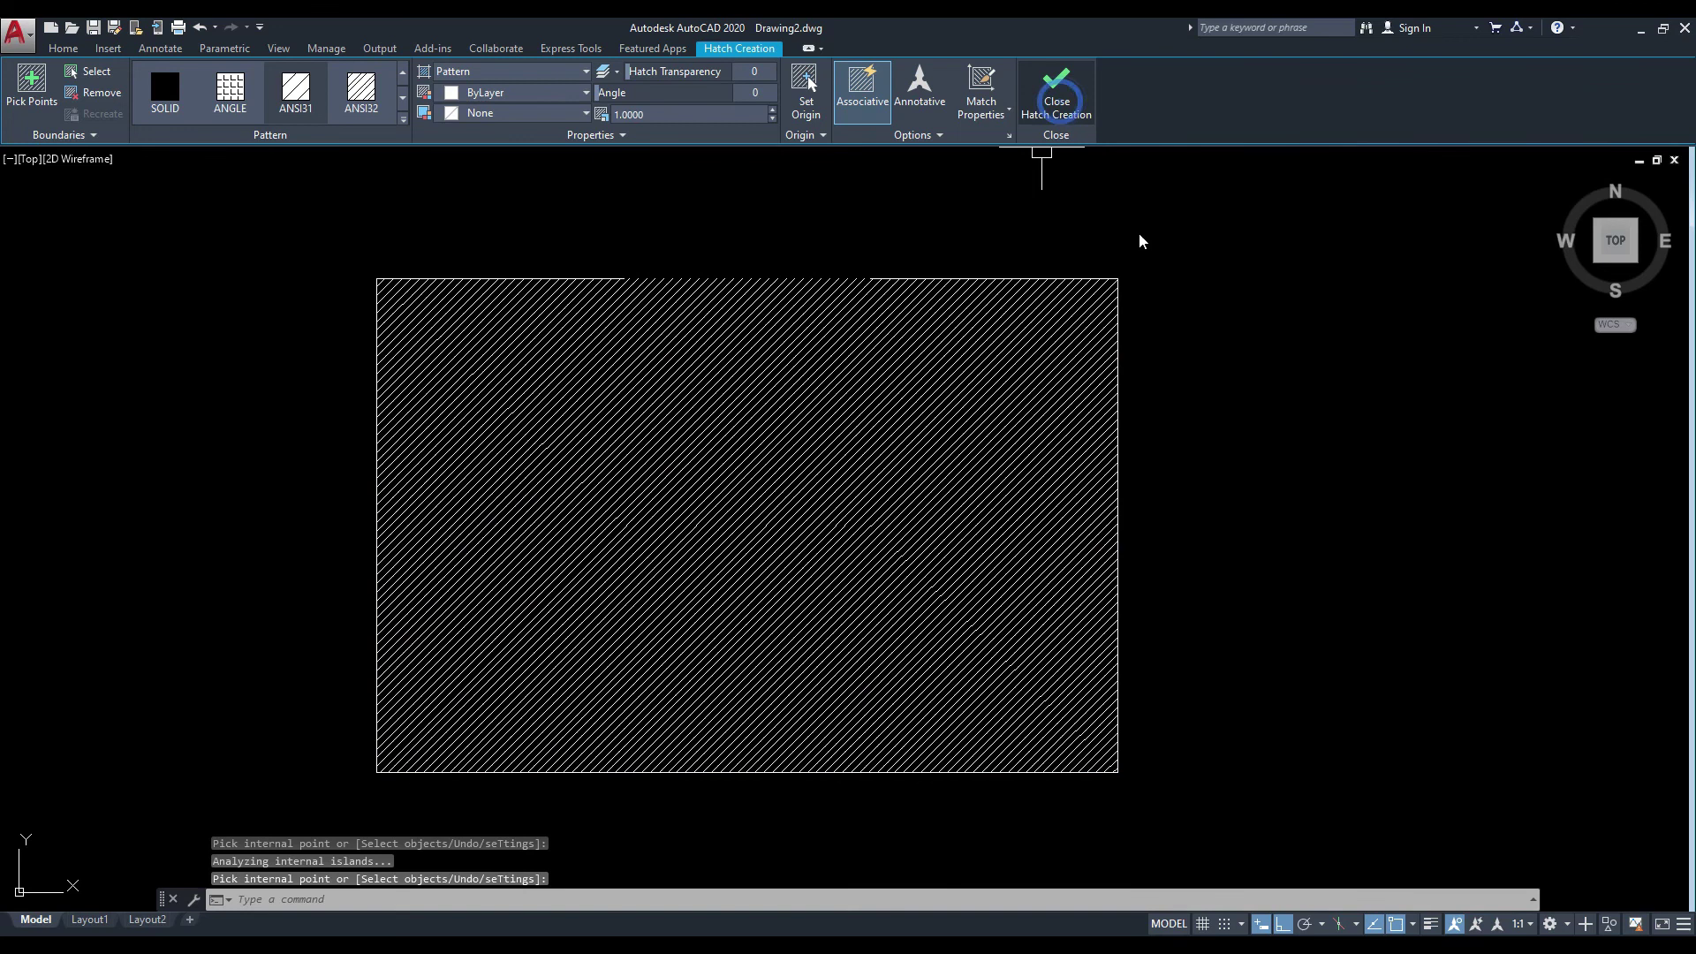
key(Escape)
scroll(781, 352, up, 2)
scroll(778, 354, up, 2)
middle_drag(778, 355, 754, 399)
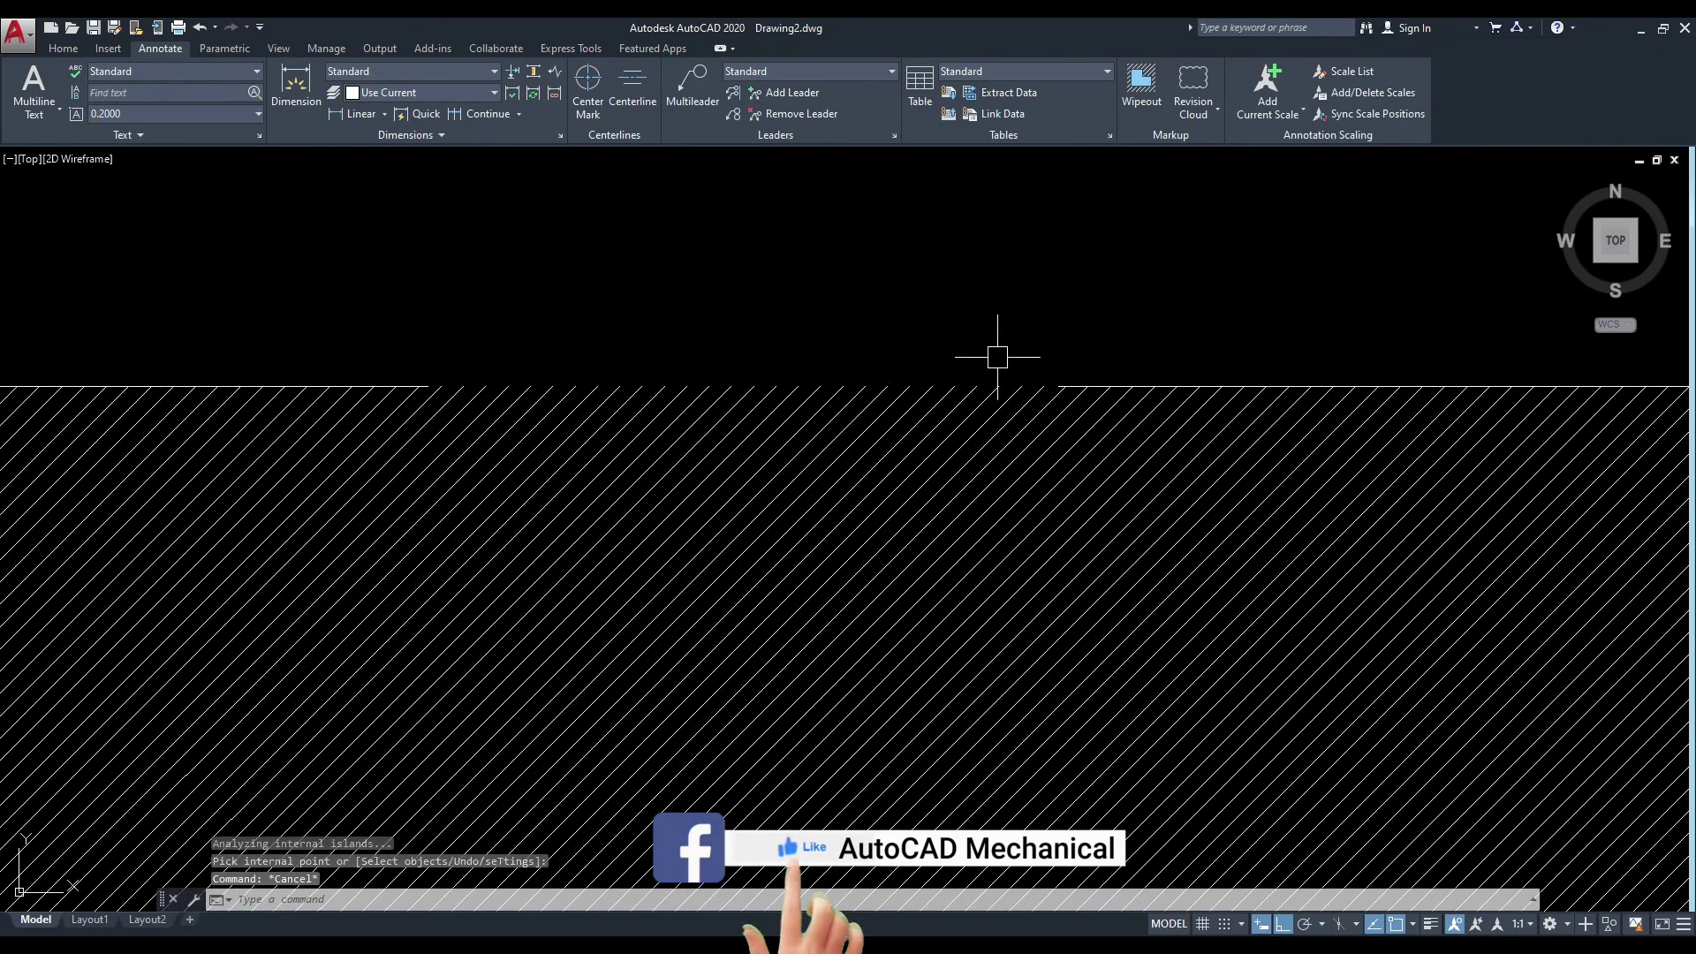
Select the two top-edge lines, clear the selection, and frame the hatched rectangle.
click(1087, 382)
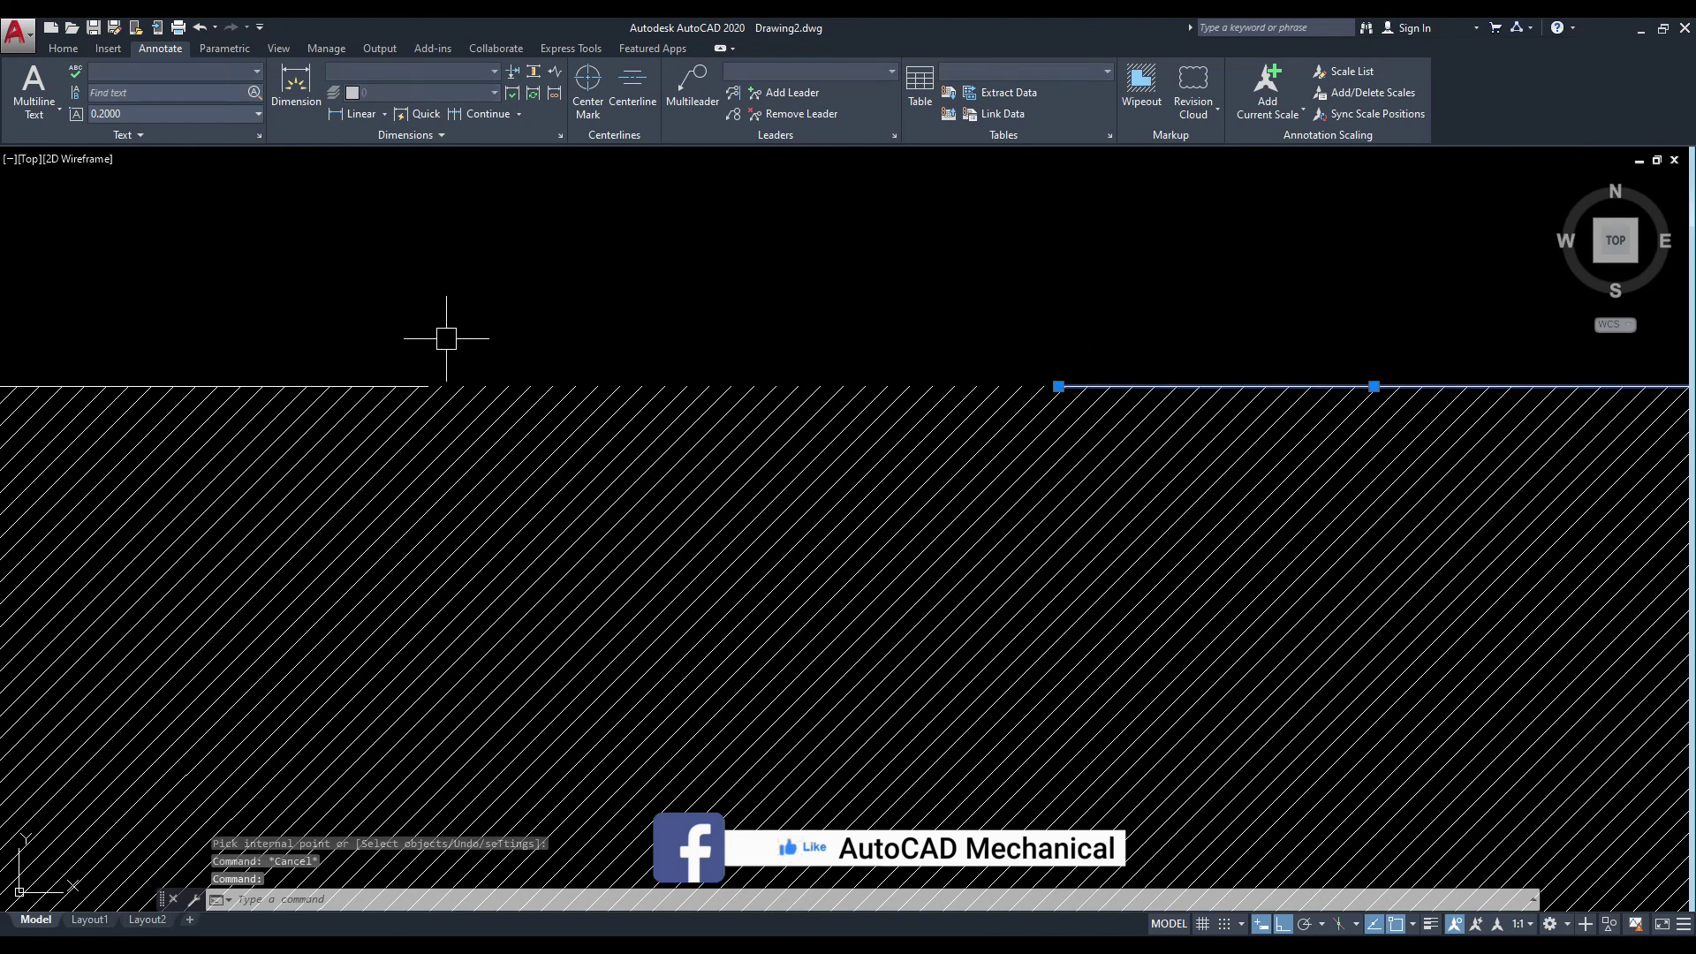
click(411, 382)
key(Escape)
scroll(569, 307, down, 3)
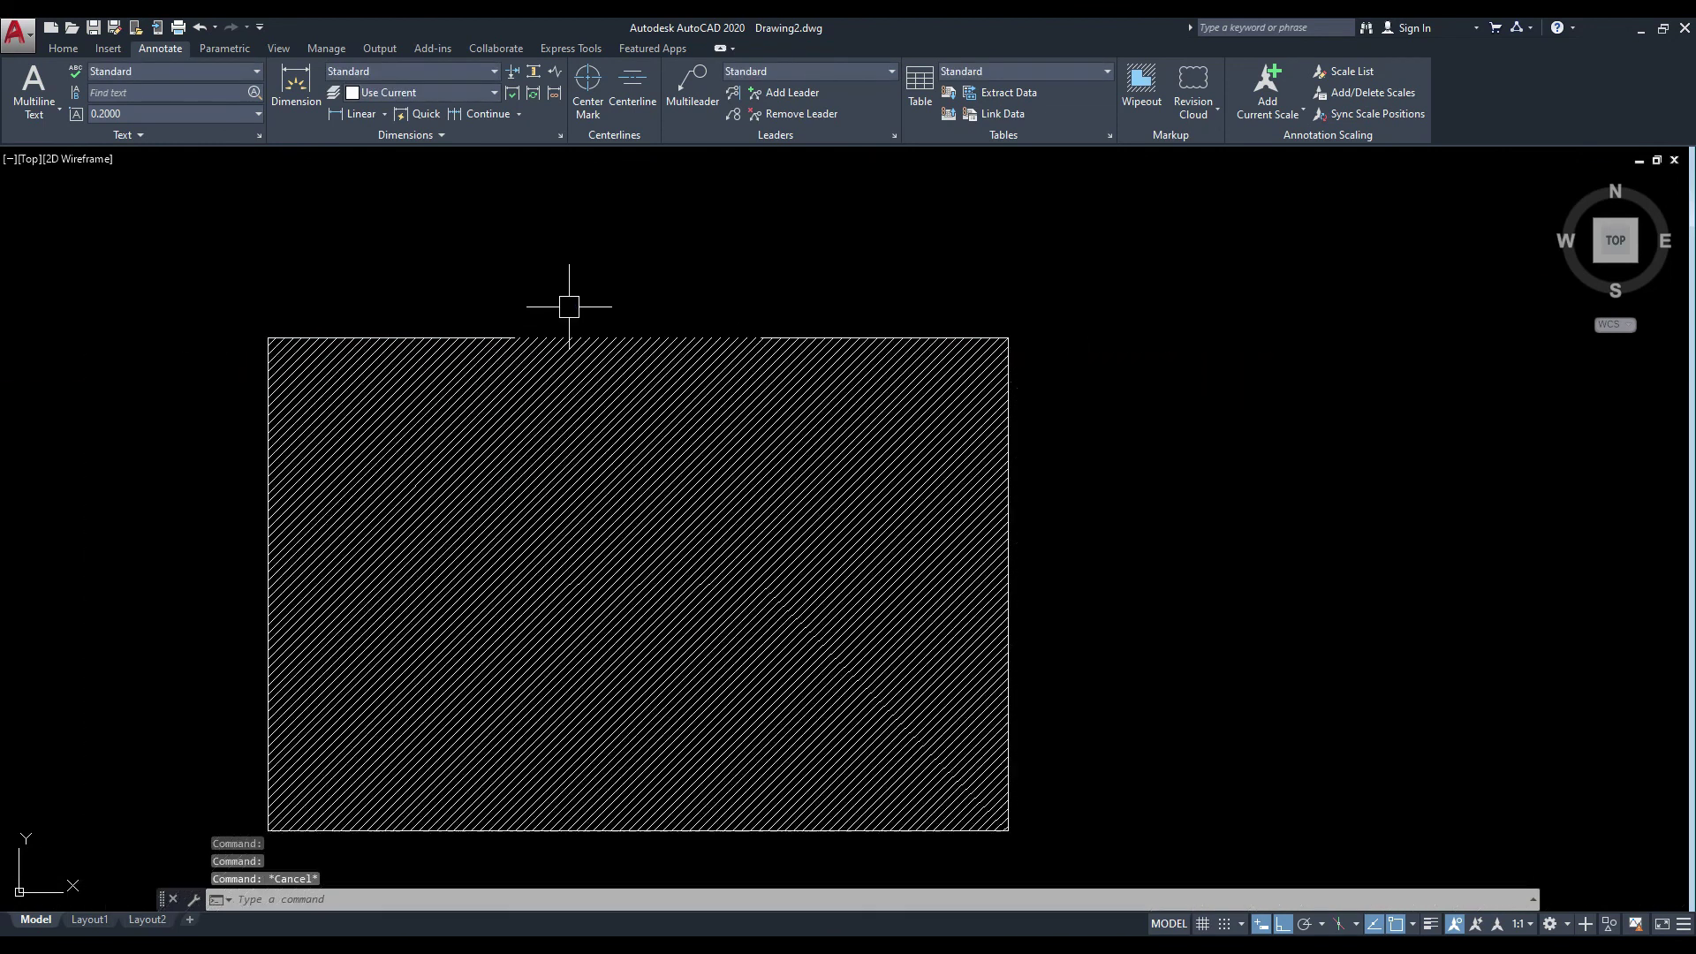
middle_drag(652, 329, 711, 360)
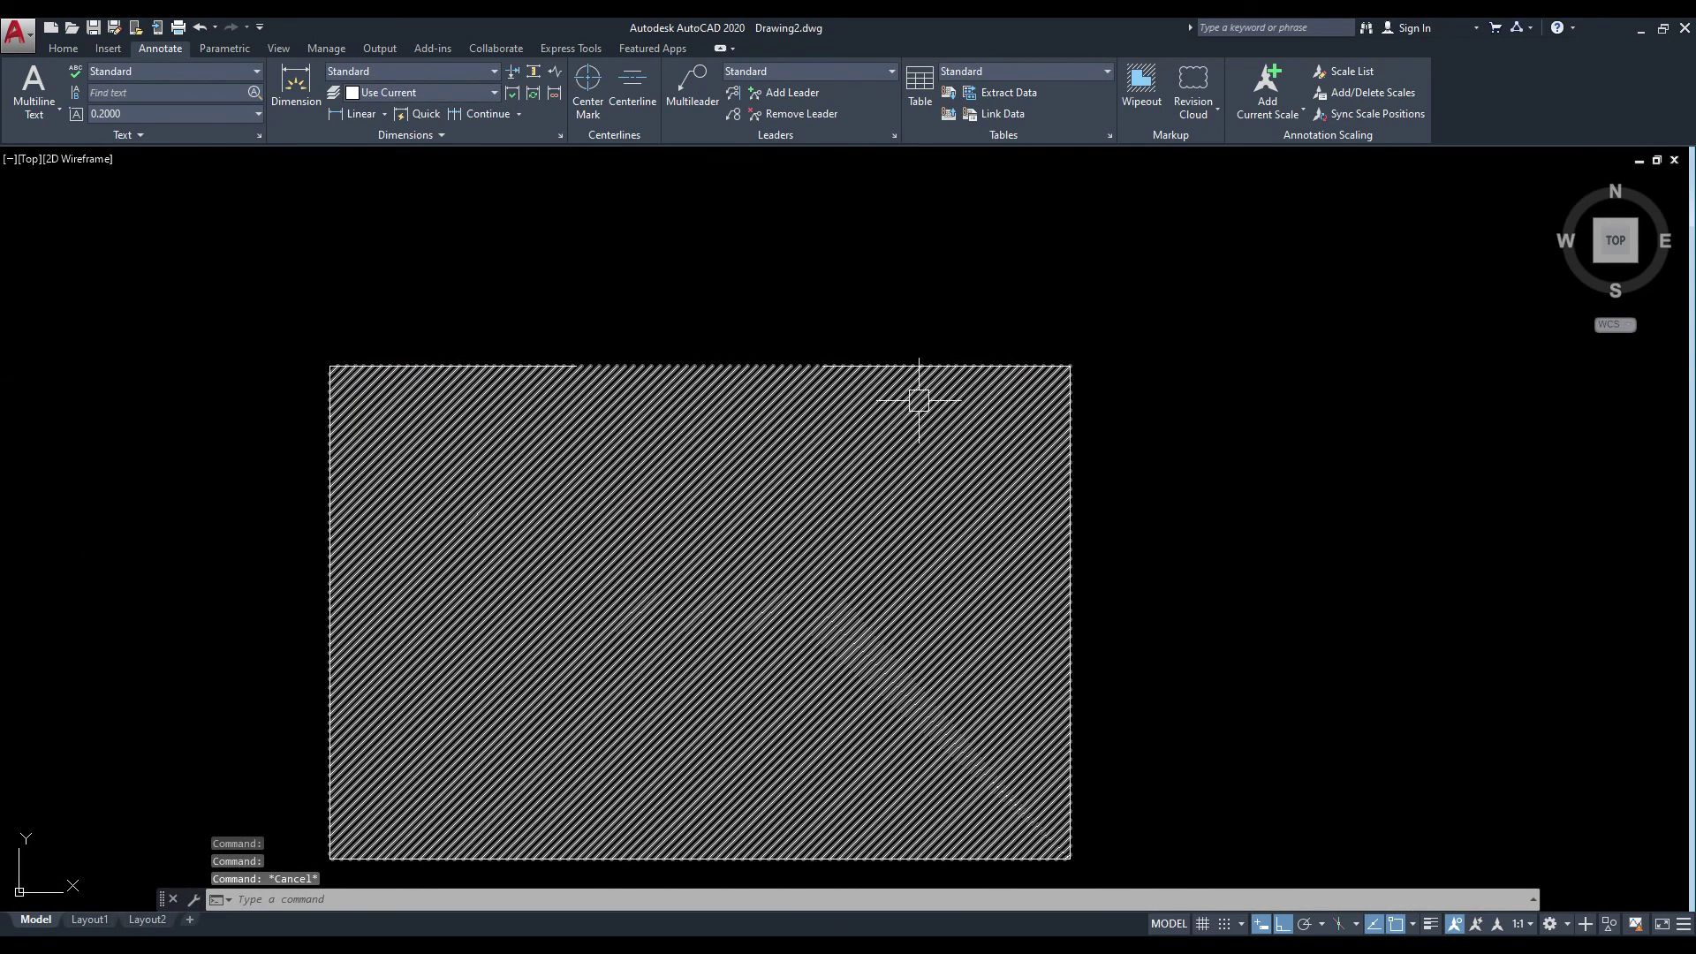
scroll(742, 309, up, 2)
middle_drag(742, 307, 748, 322)
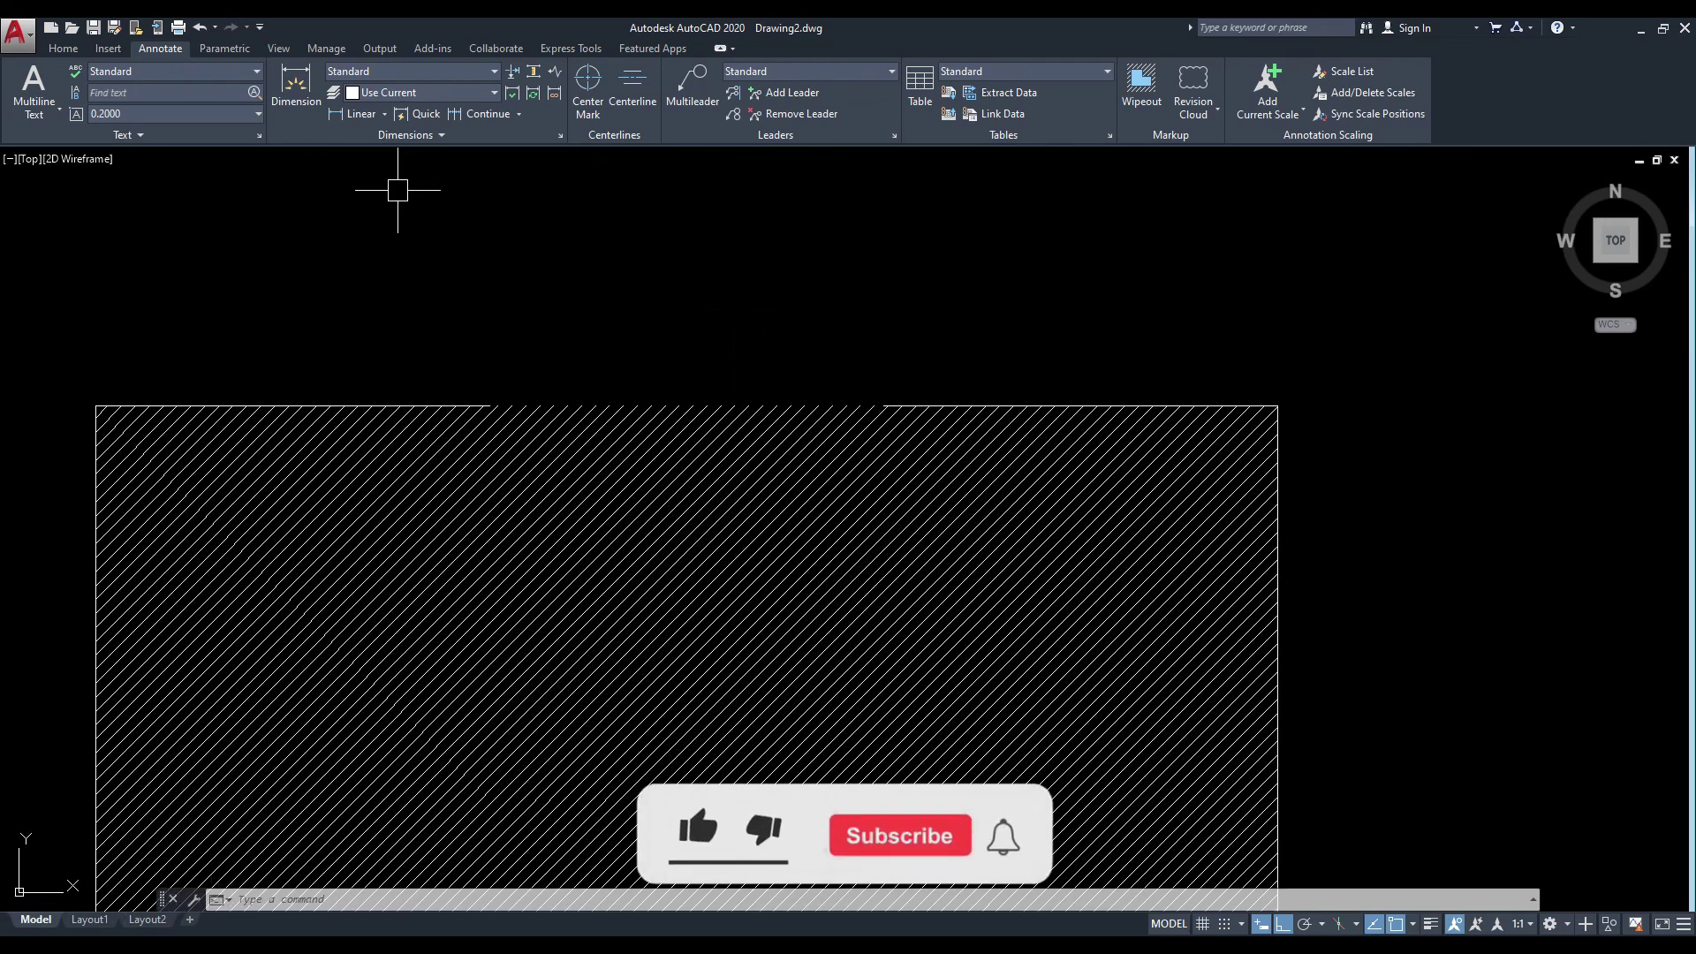
Add a 5.0000 linear dimension between the gap endpoints, placed above the top edge.
click(353, 114)
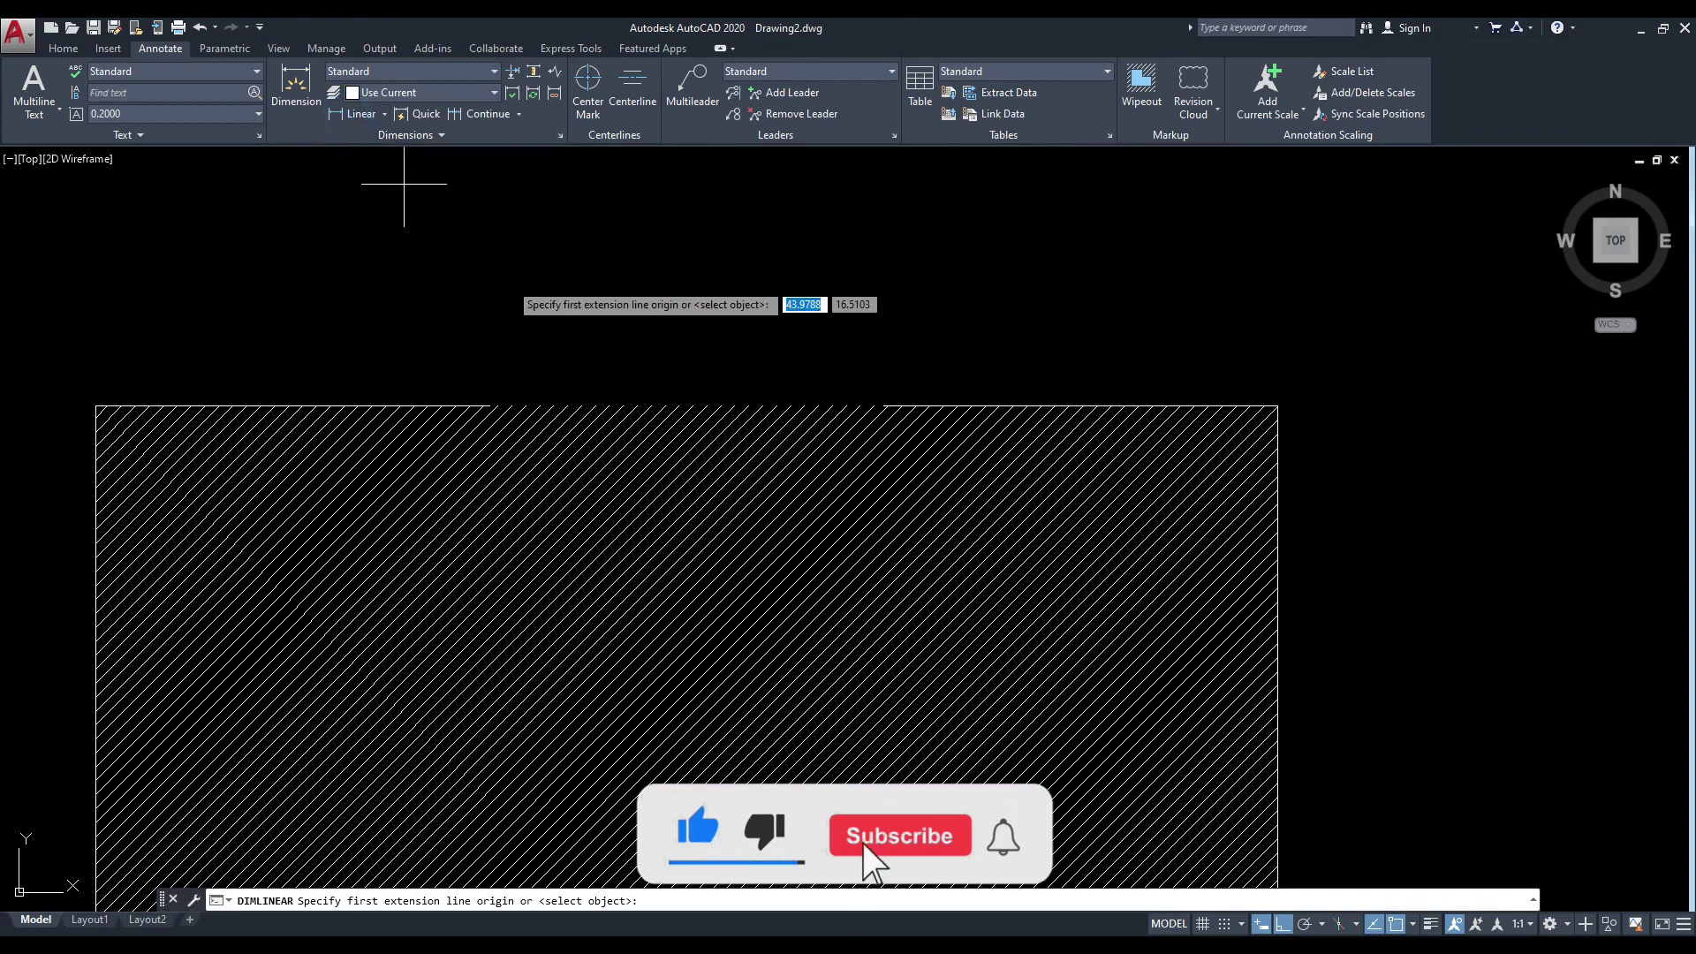
click(493, 400)
click(884, 406)
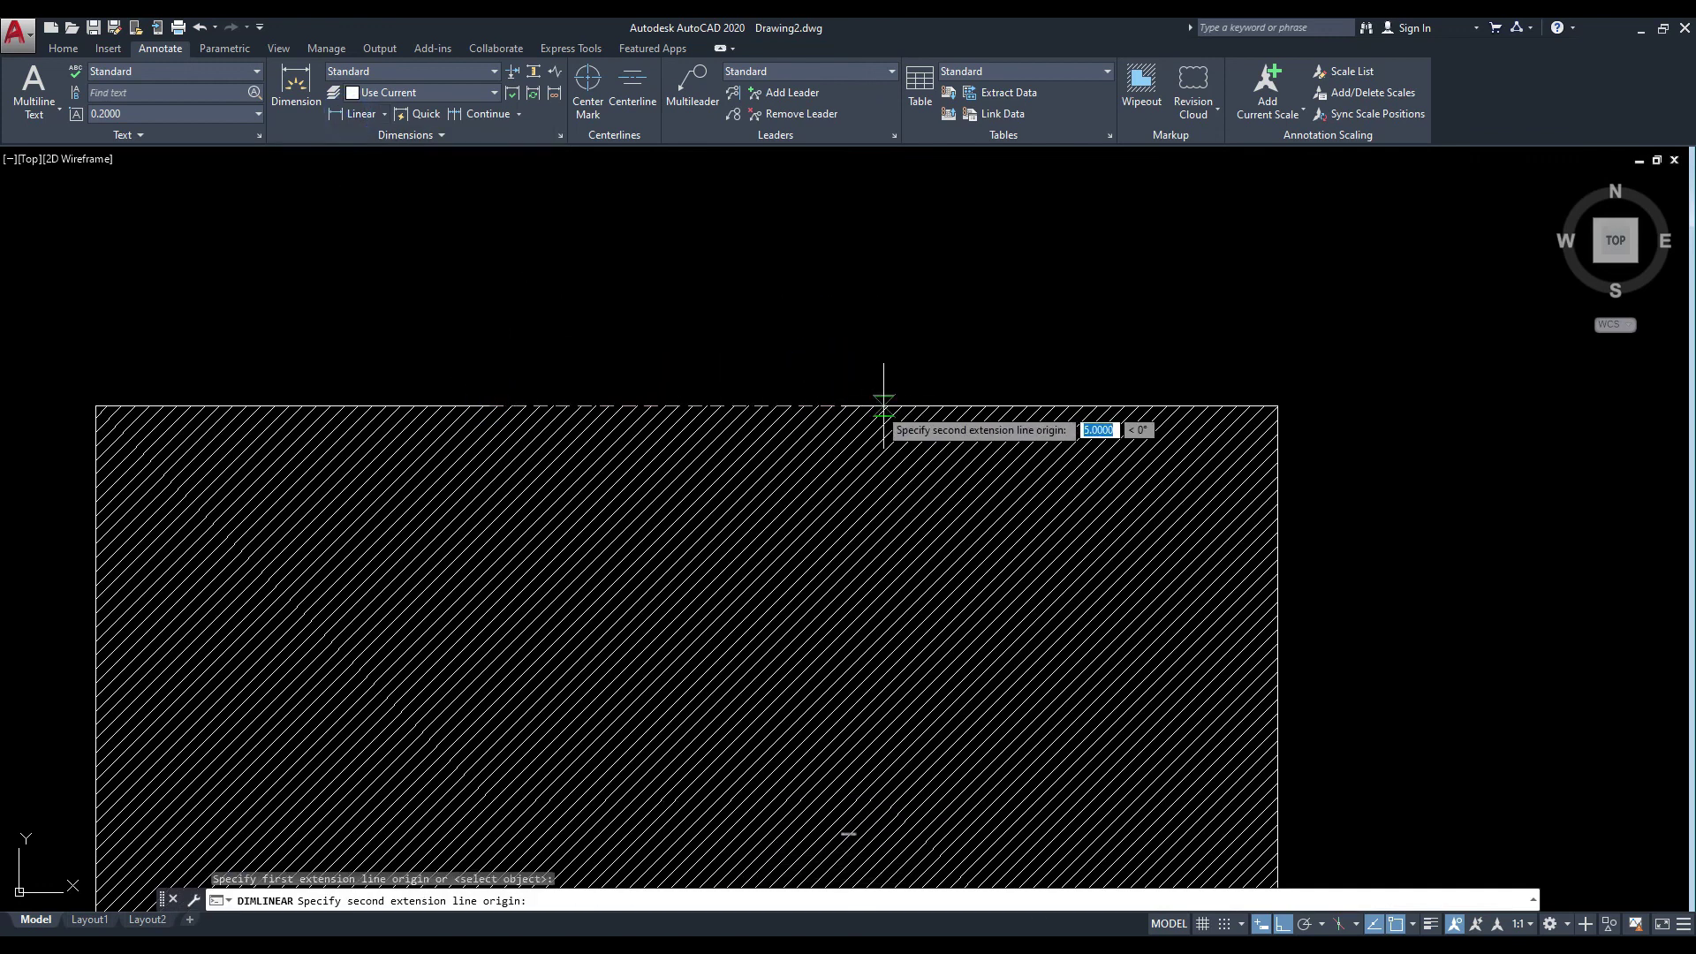
click(762, 339)
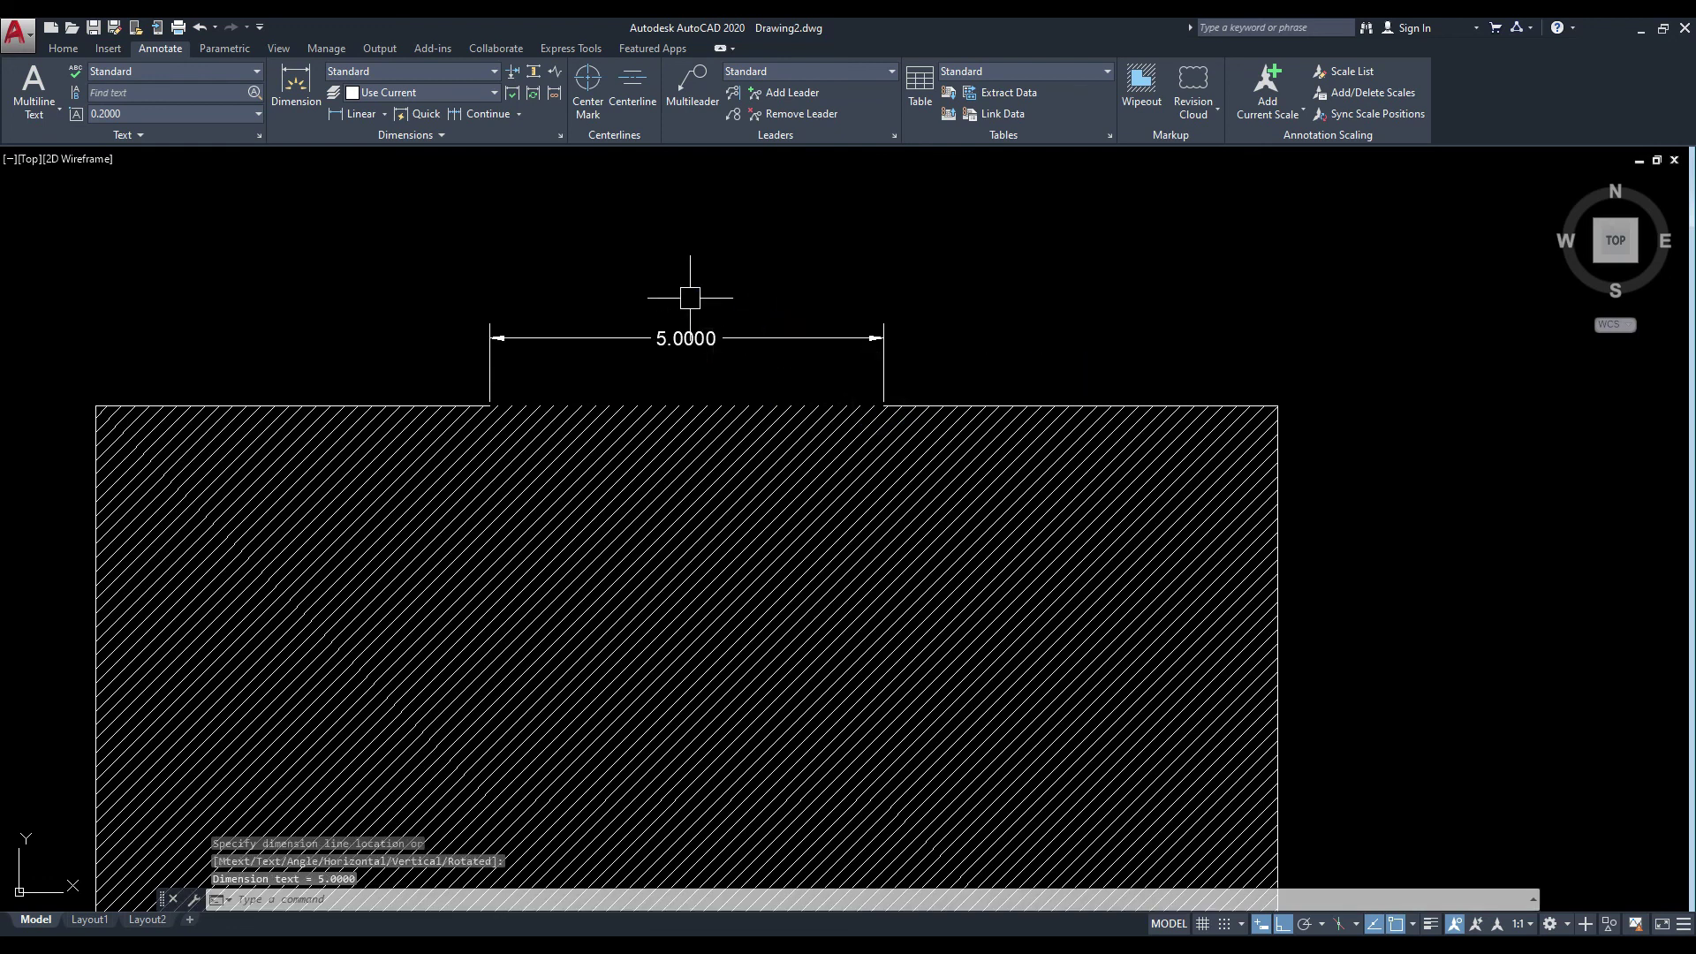
scroll(662, 273, down, 2)
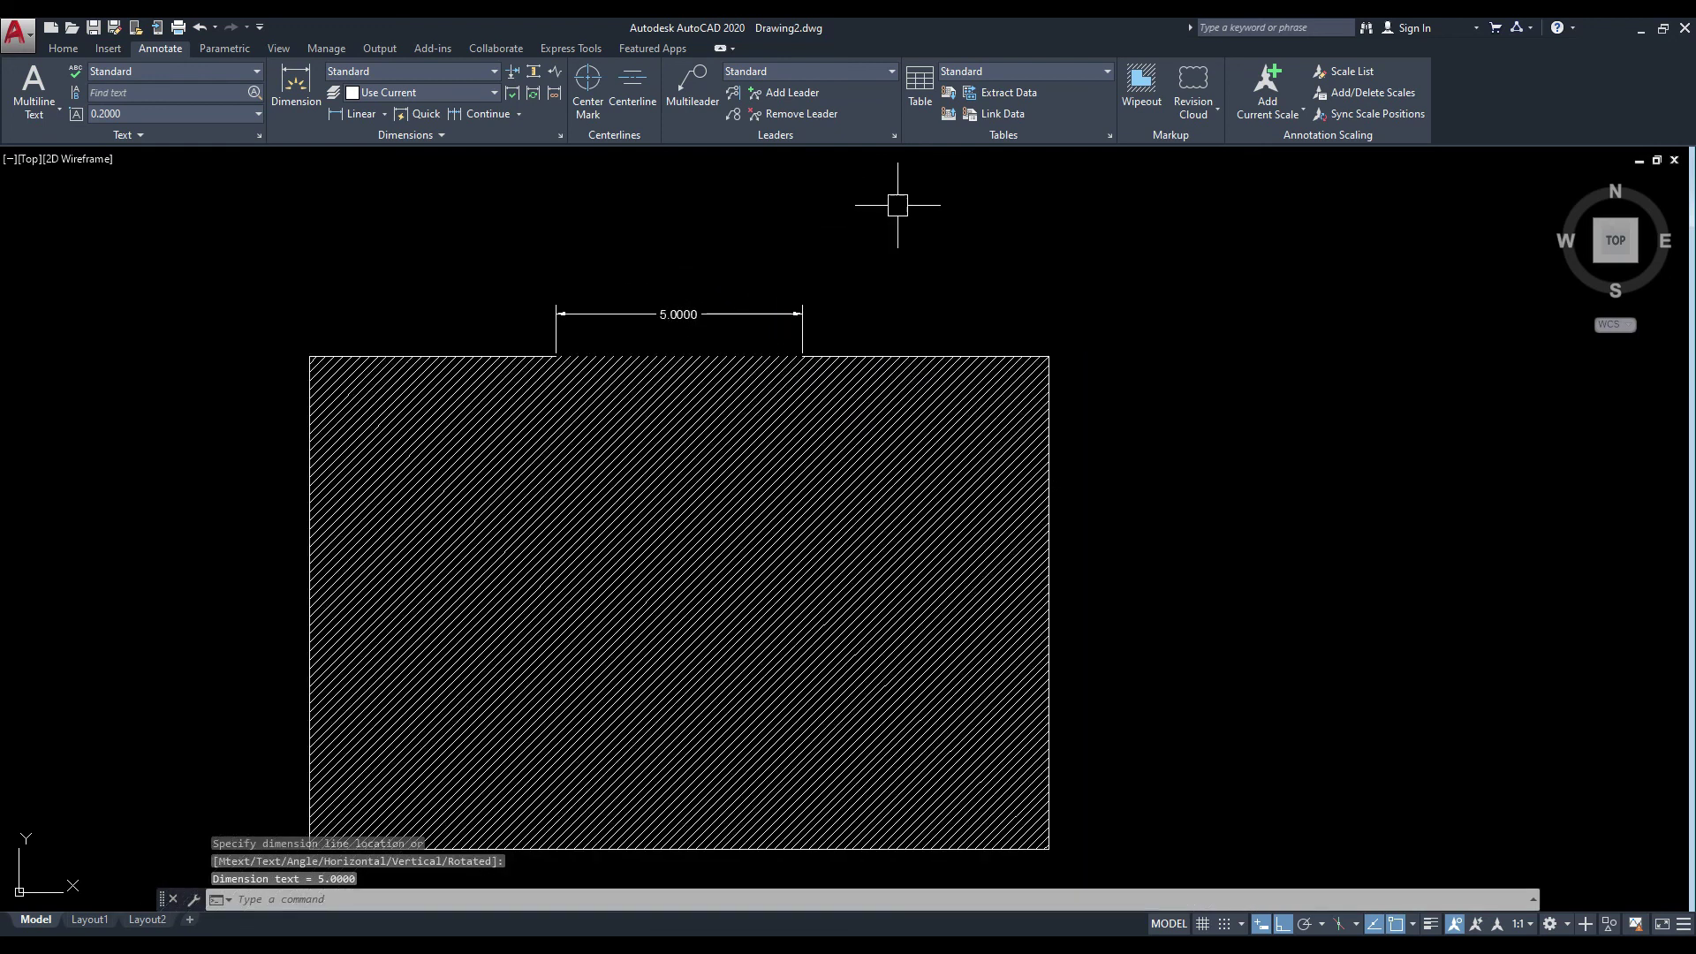
Start HATCH with H and open its full settings with the T option.
text(h)
key(Return)
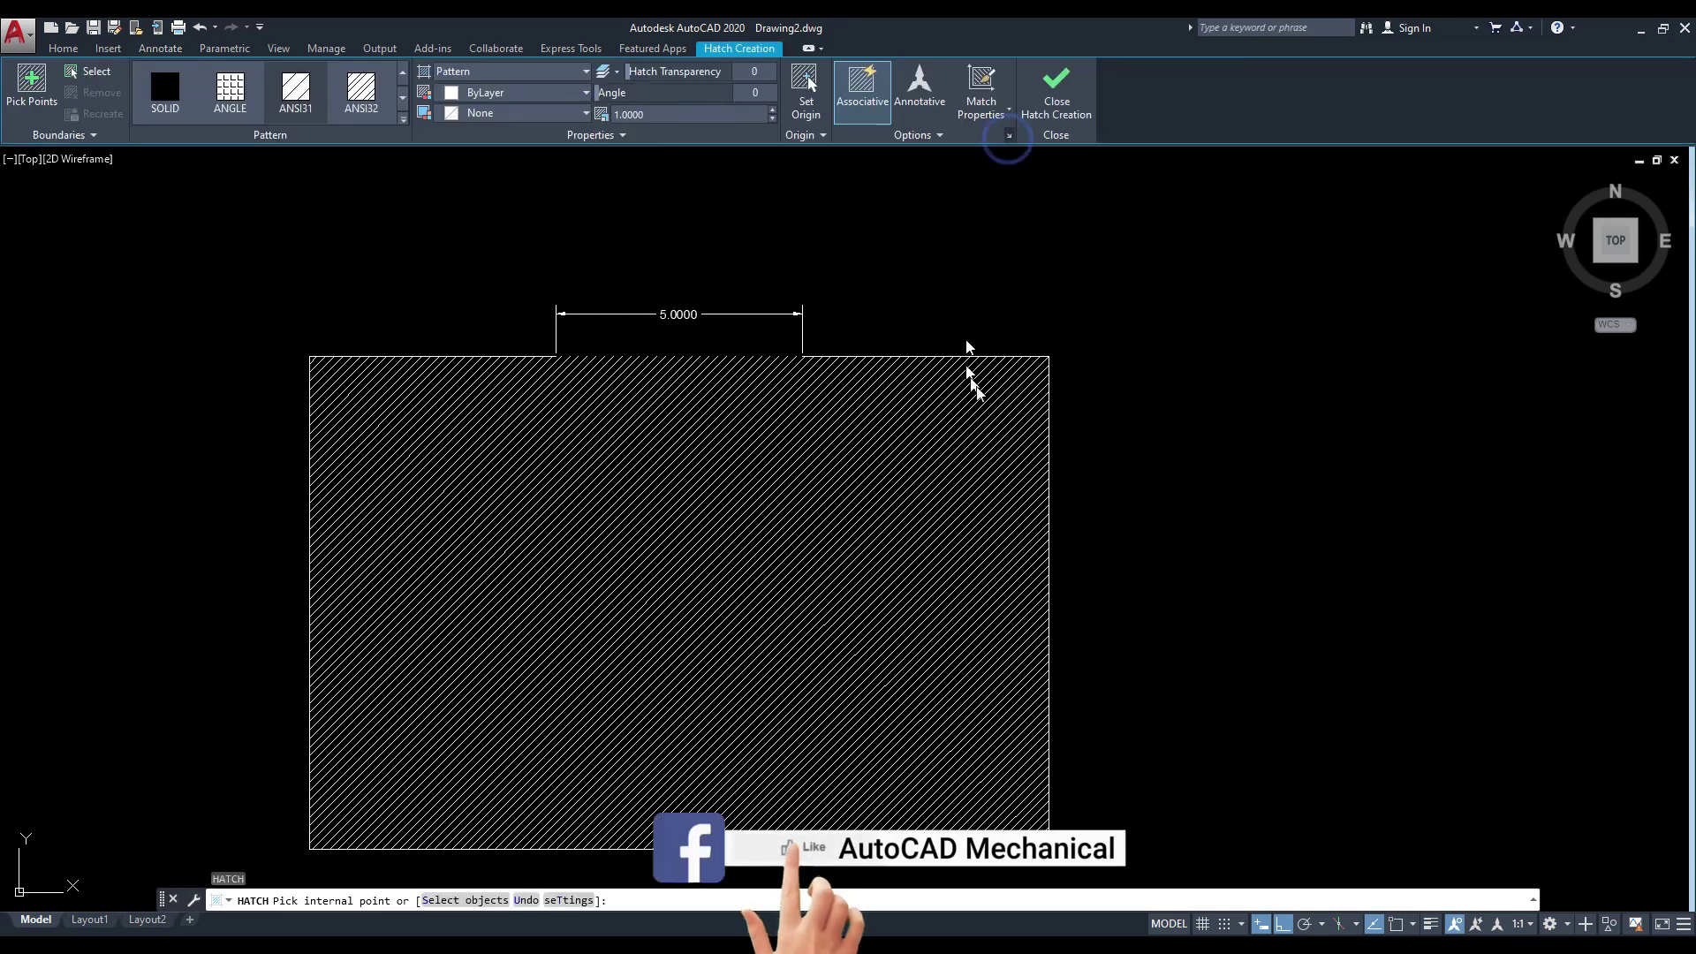
text(t)
key(Return)
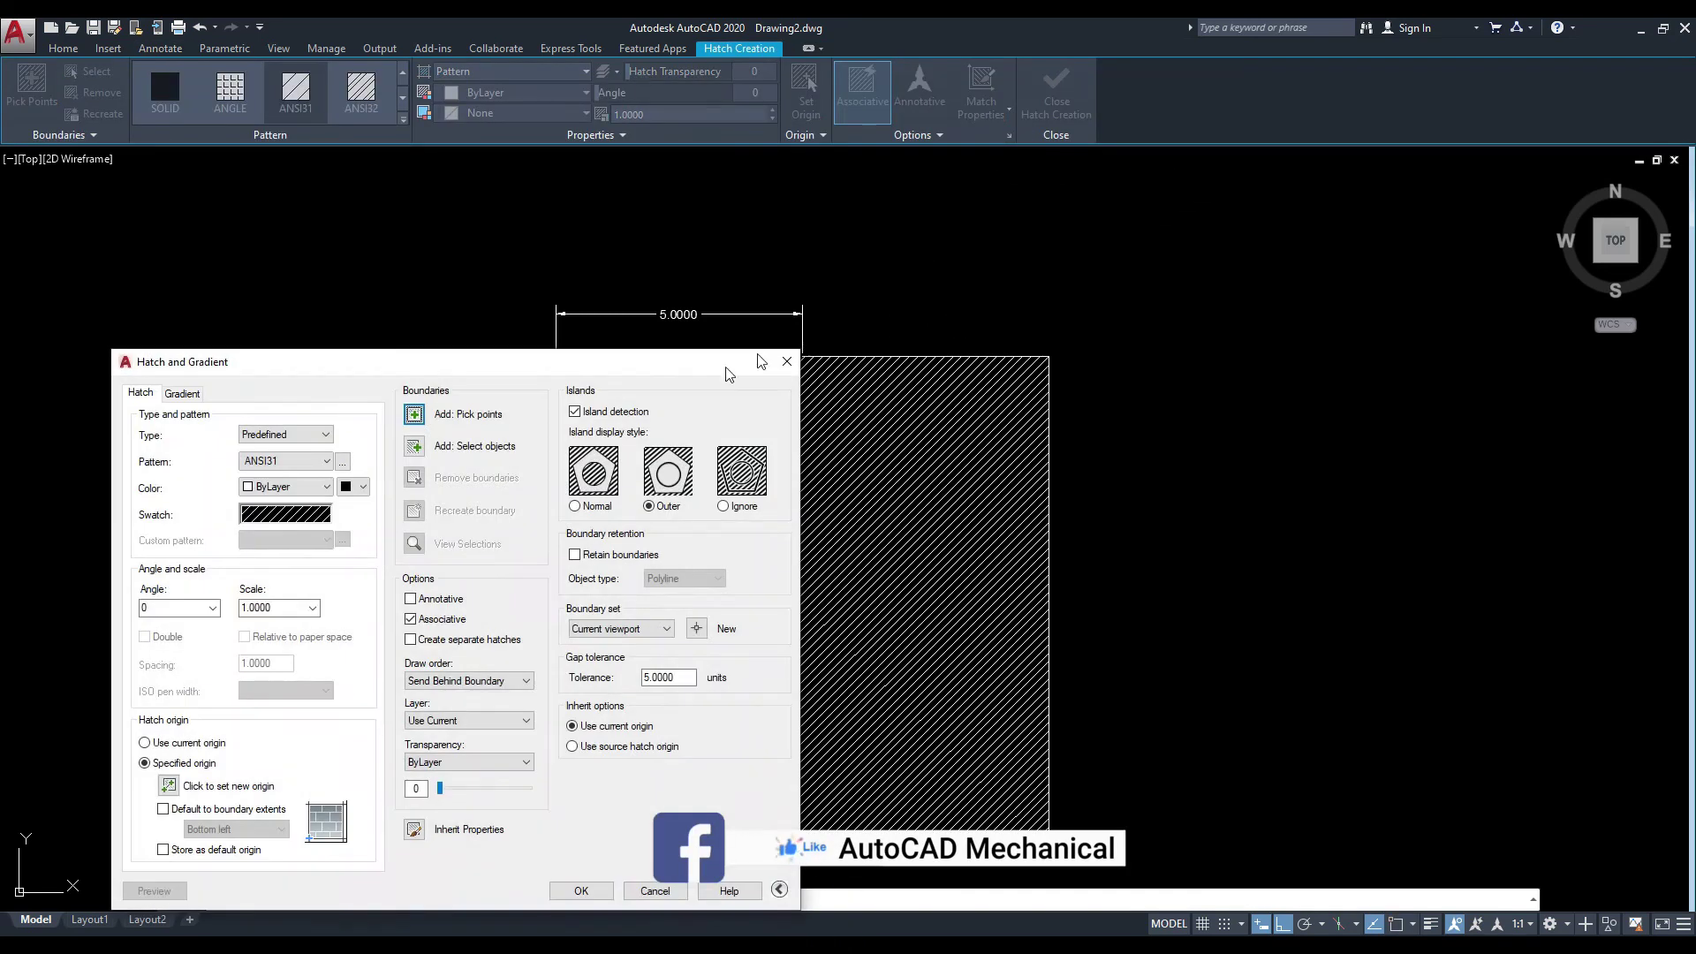
Position the Hatch and Gradient dialog beside the drawing so the rectangle stays visible.
mouse_move(632, 370)
mouse_down()
mouse_move(1195, 311)
mouse_move(1353, 262)
mouse_up()
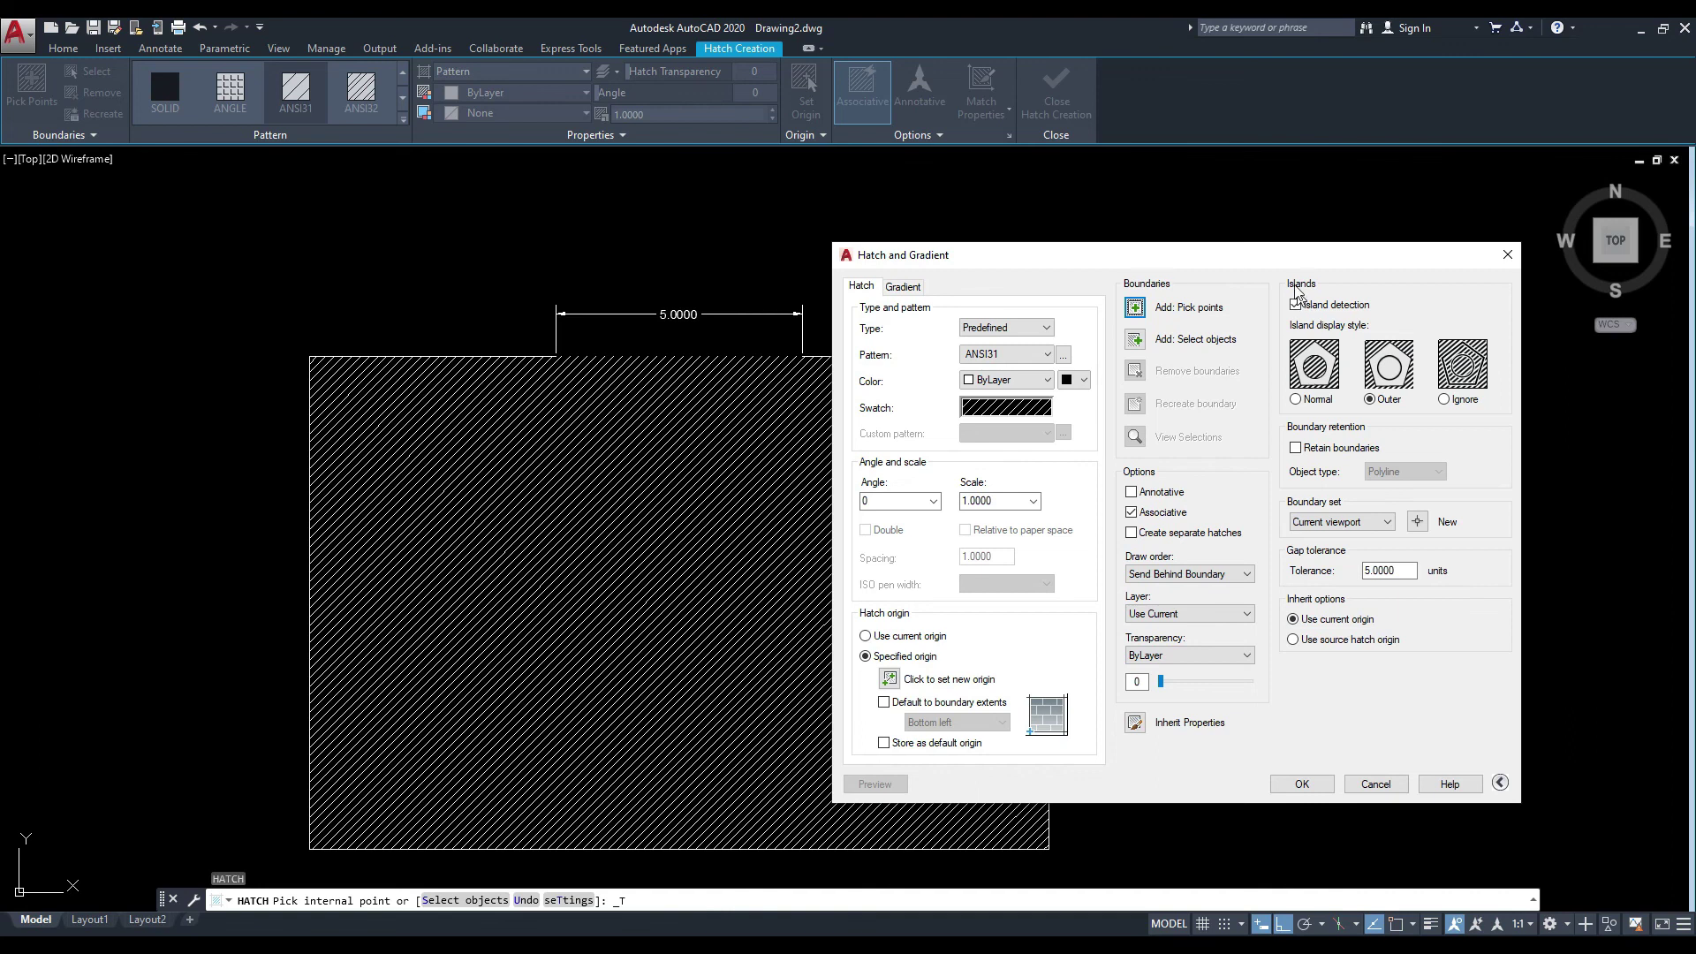
drag(1270, 262, 1143, 258)
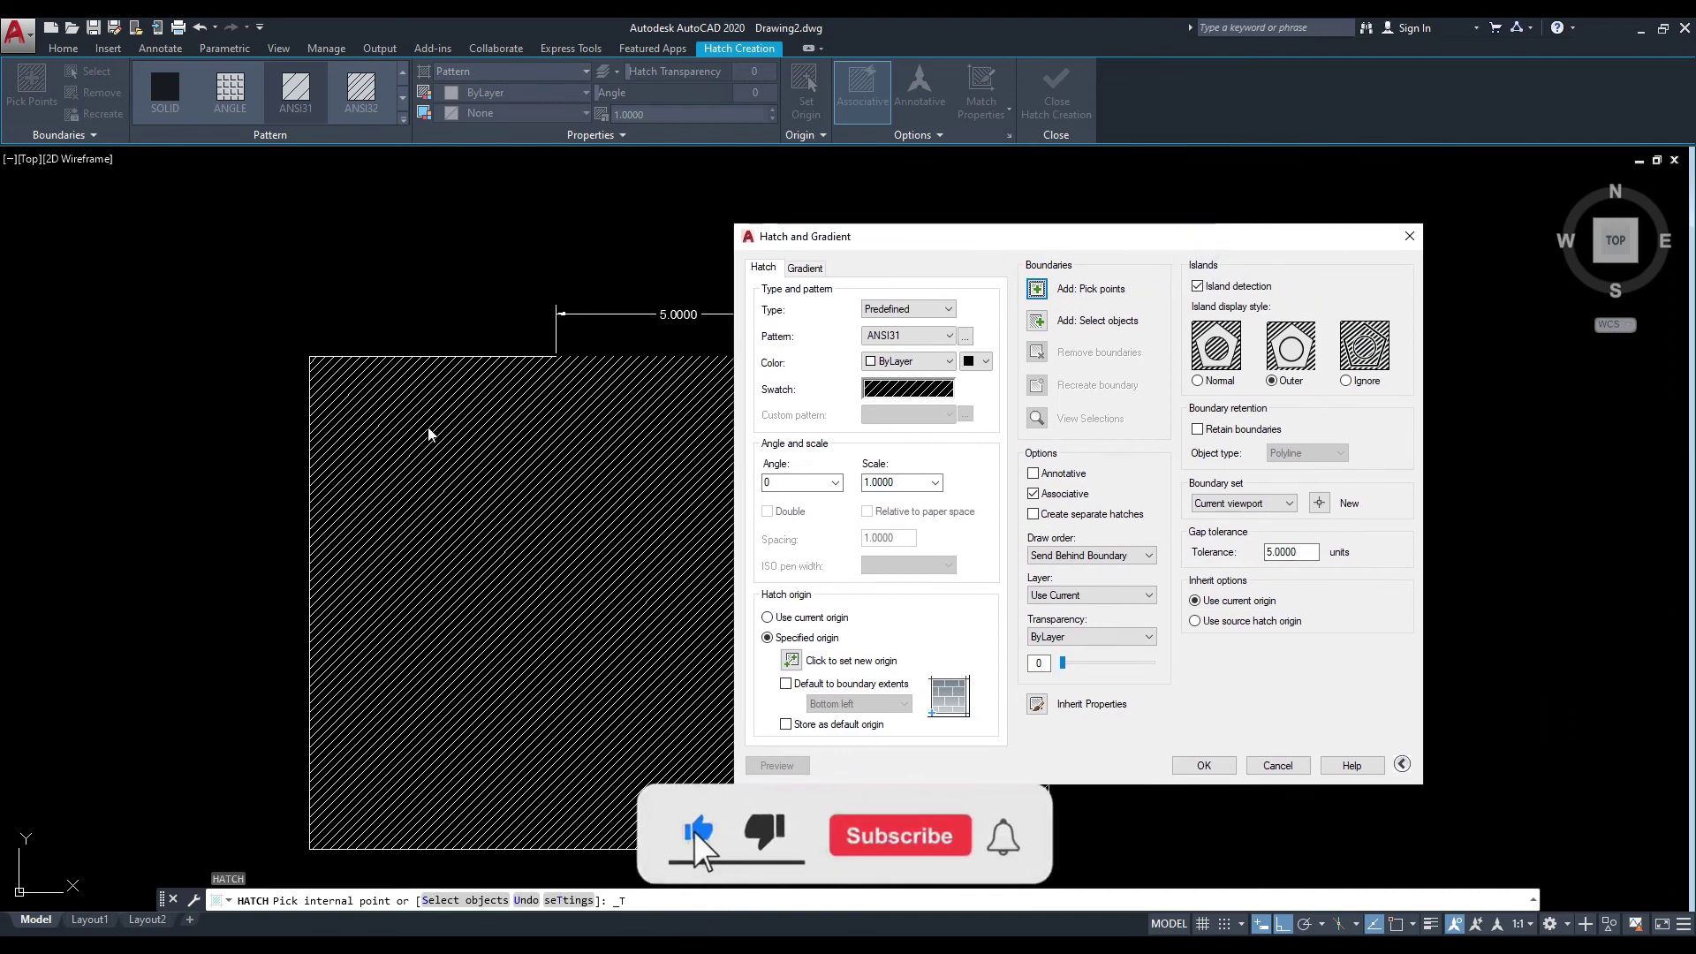
drag(1018, 245, 959, 242)
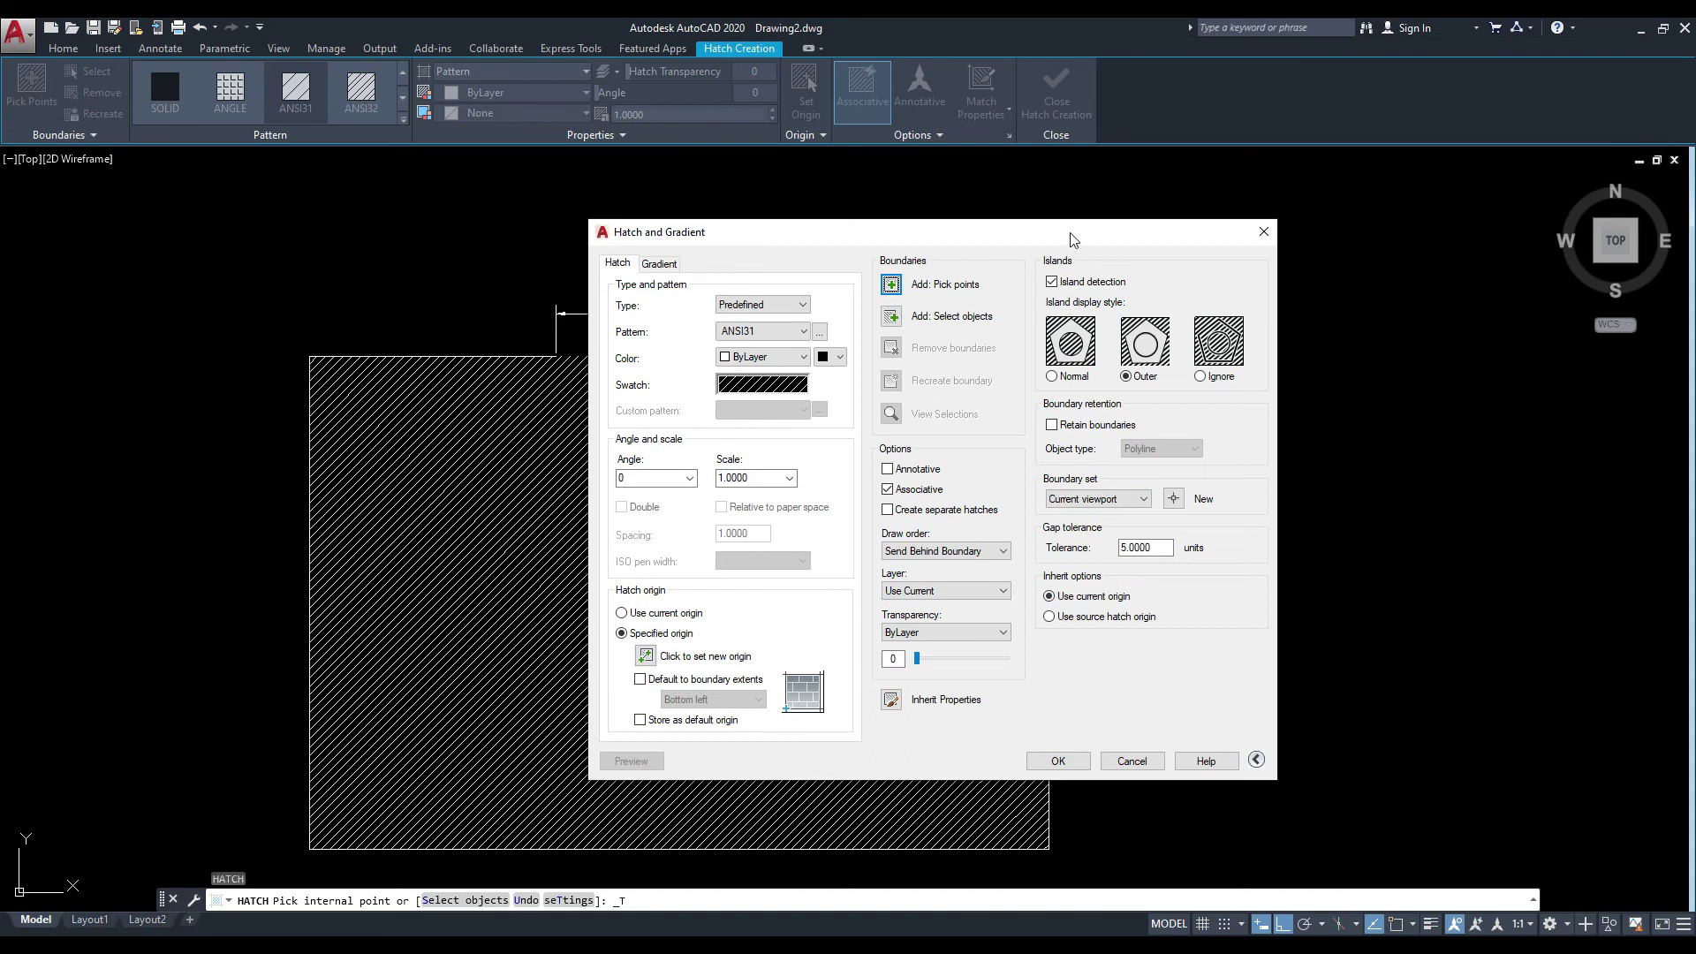
drag(1071, 239, 996, 240)
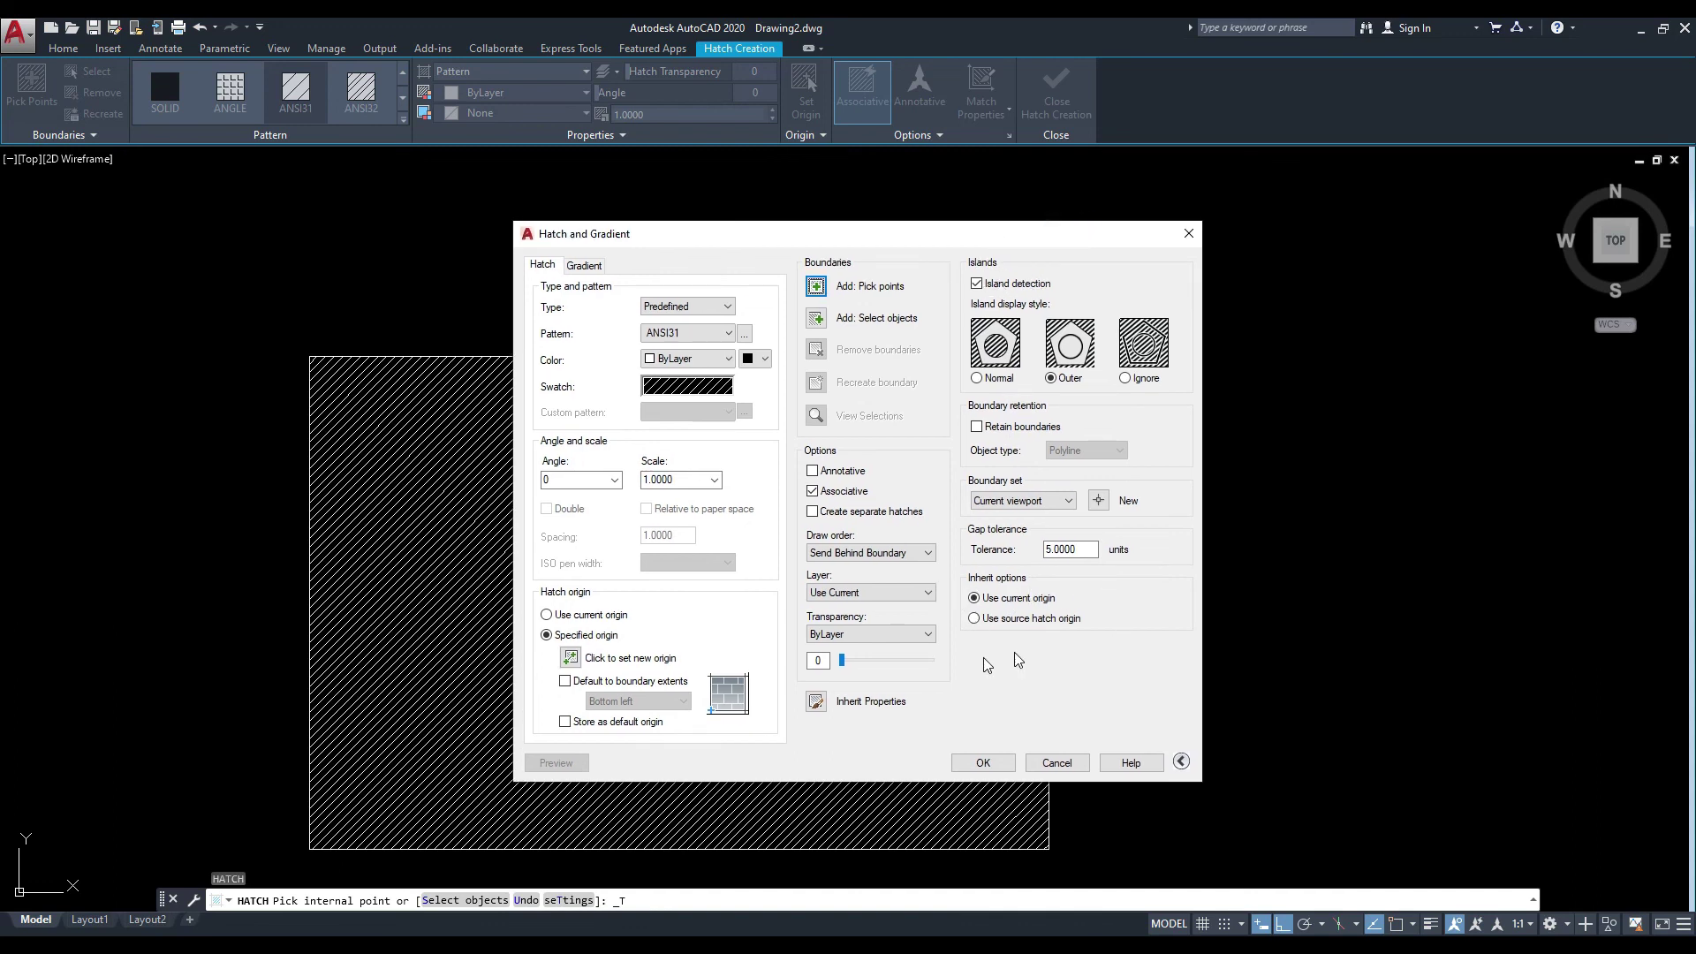
drag(956, 235, 898, 235)
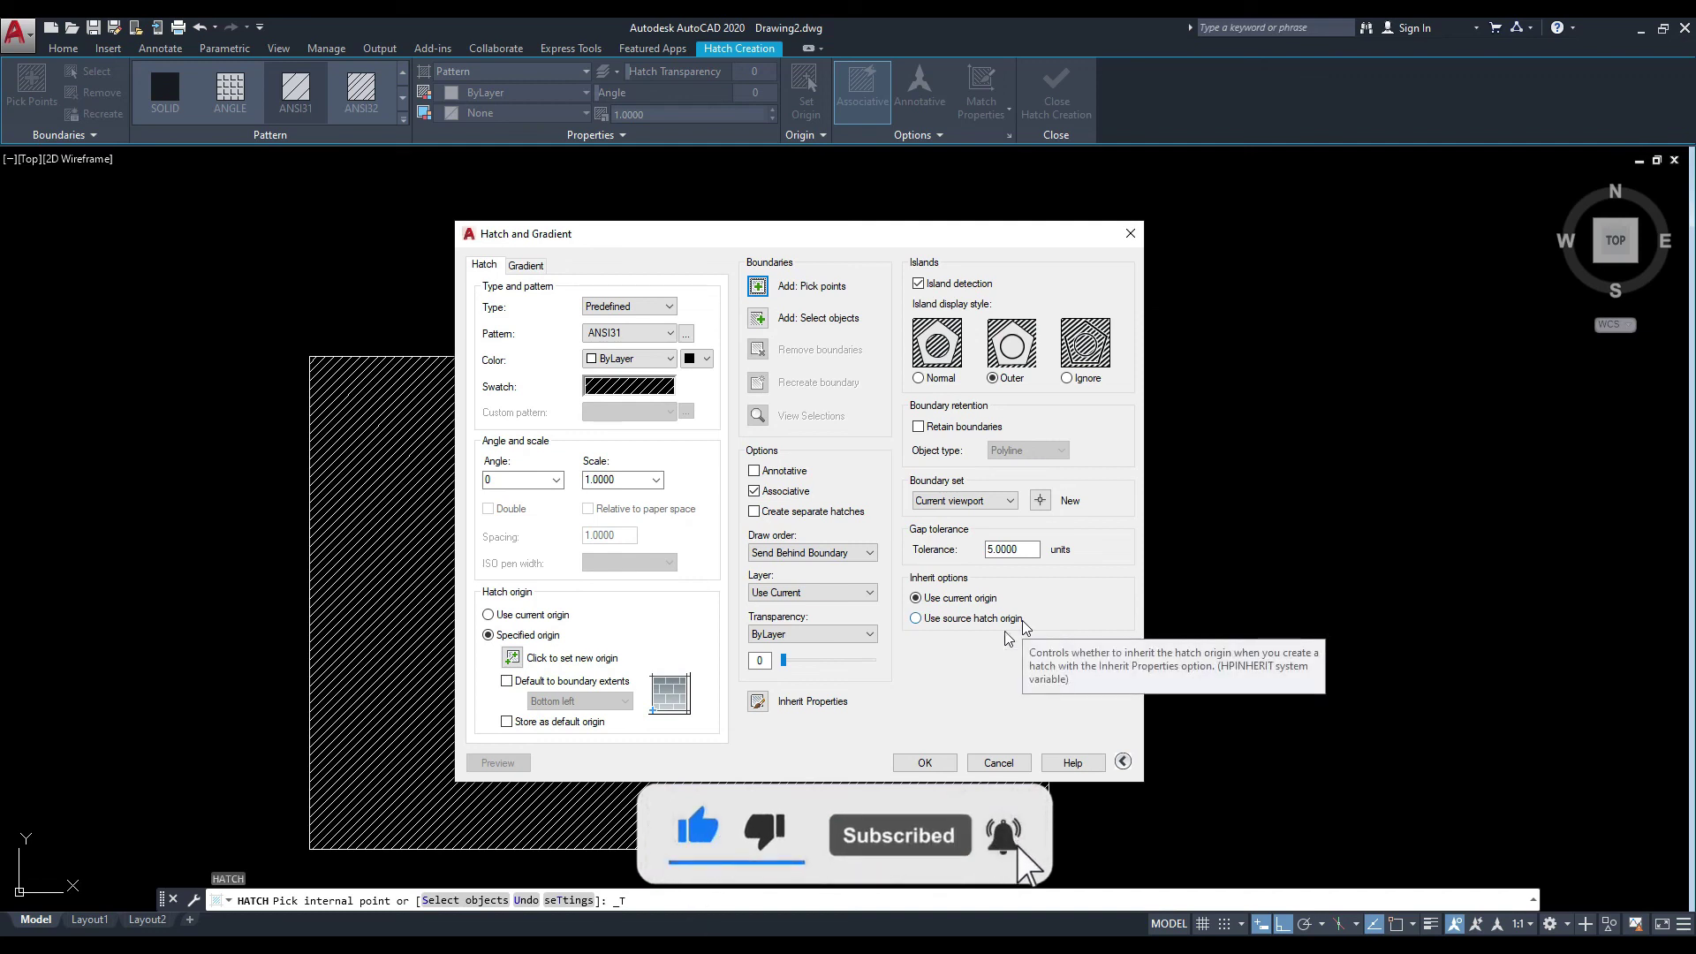
drag(877, 236, 895, 246)
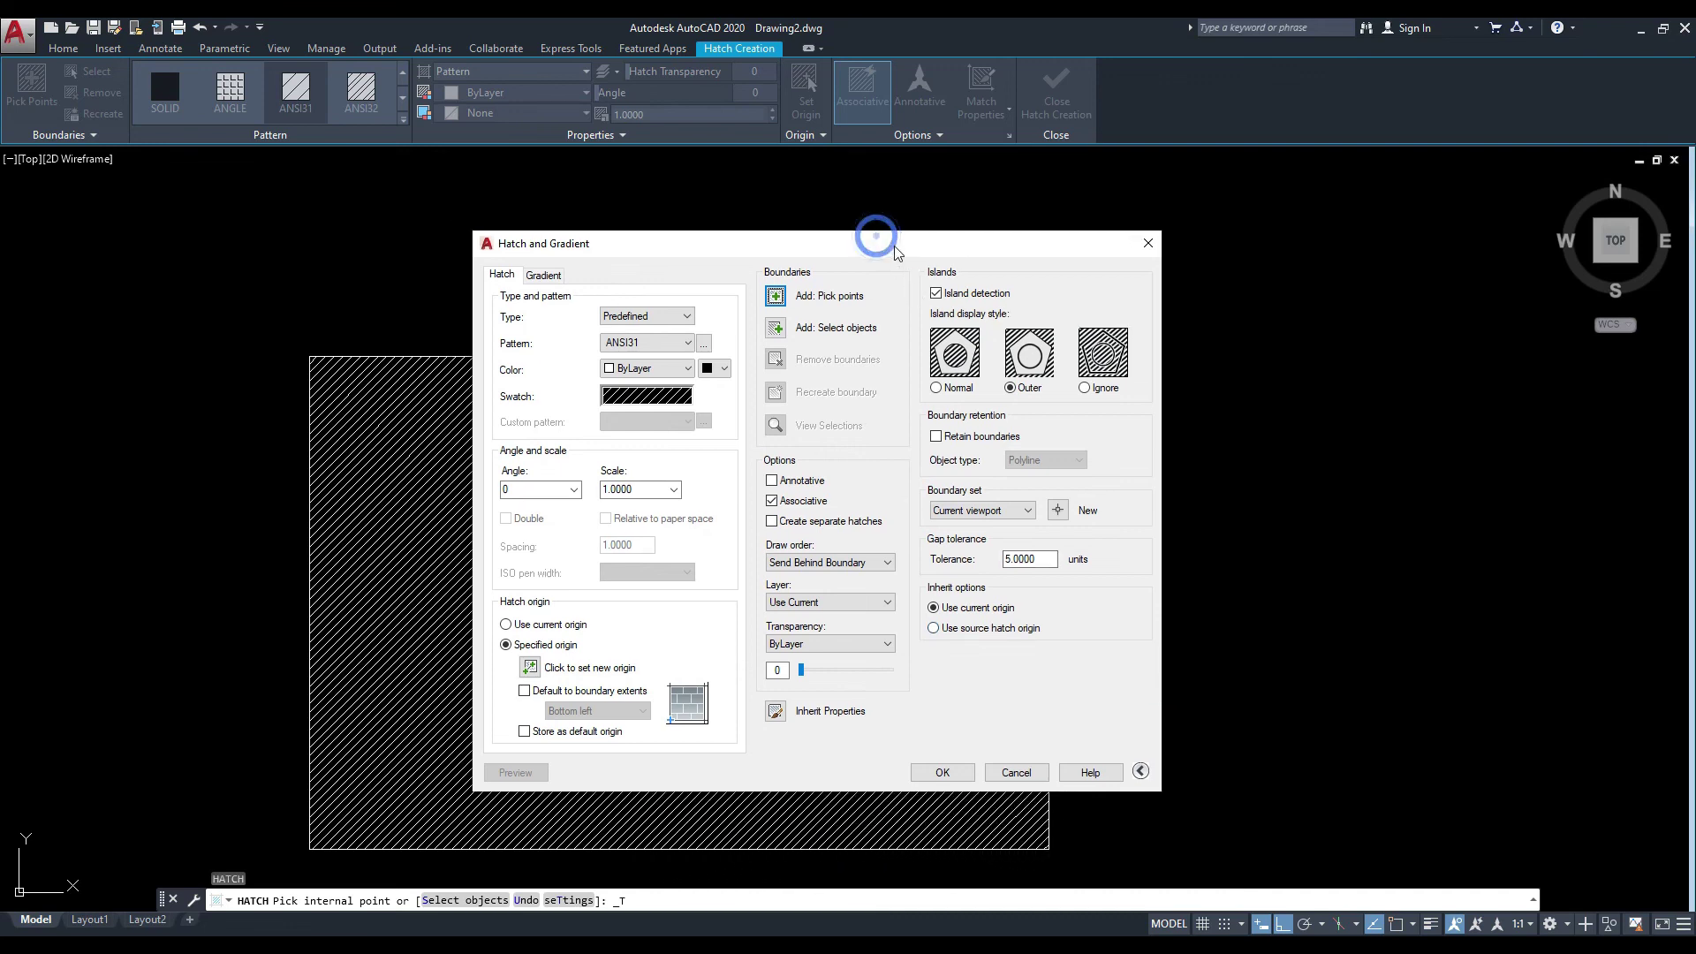